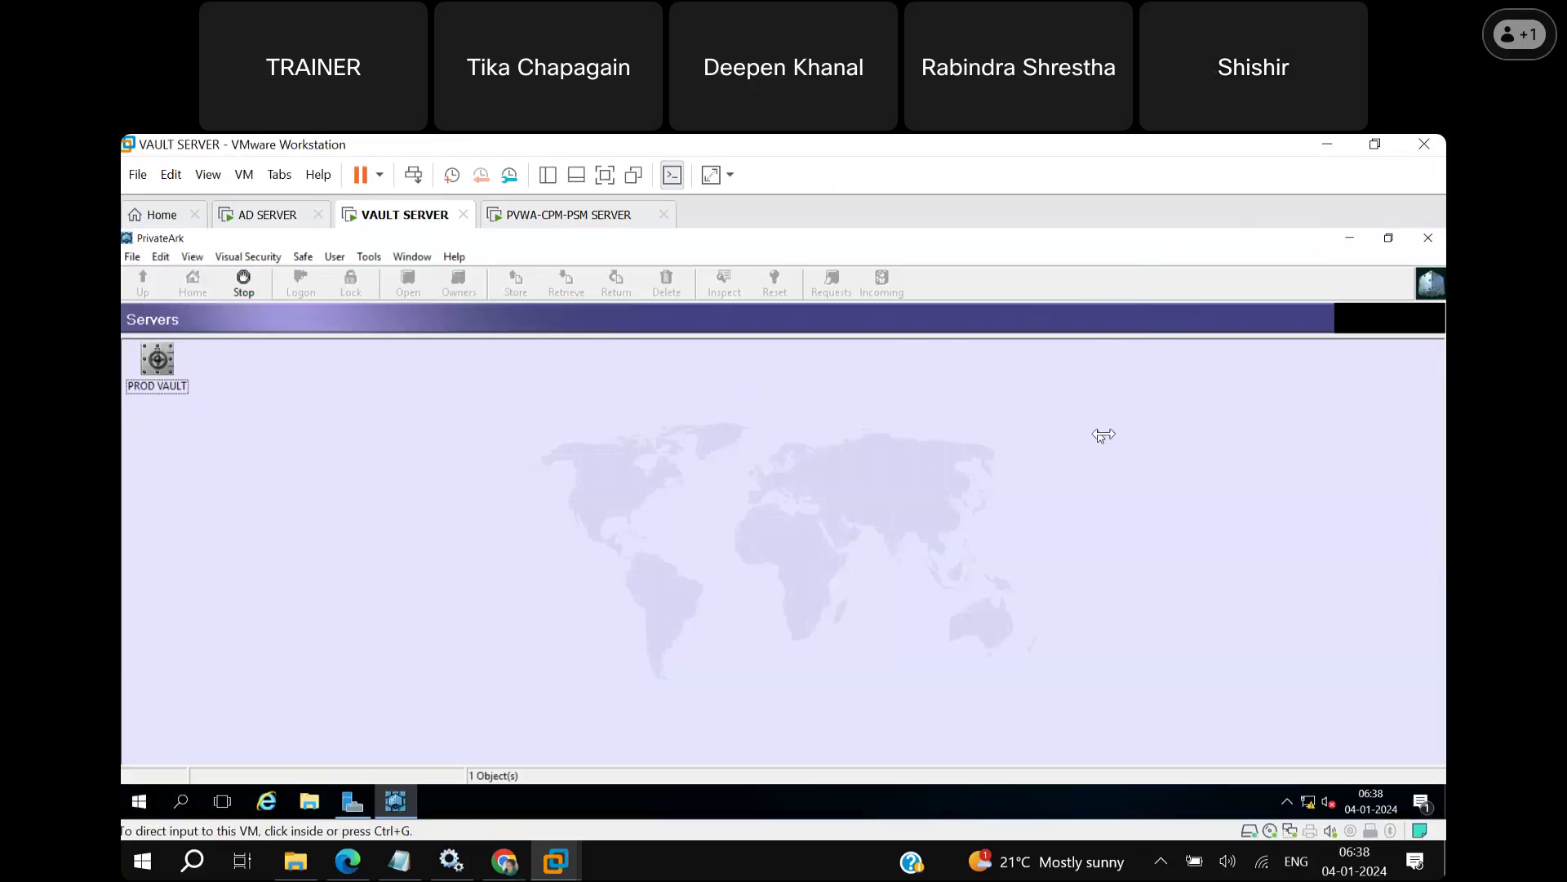
Close the PrivateArk Client on the vault VM and switch to the PVWA-CPM-PSM SERVER tab.
click(1134, 434)
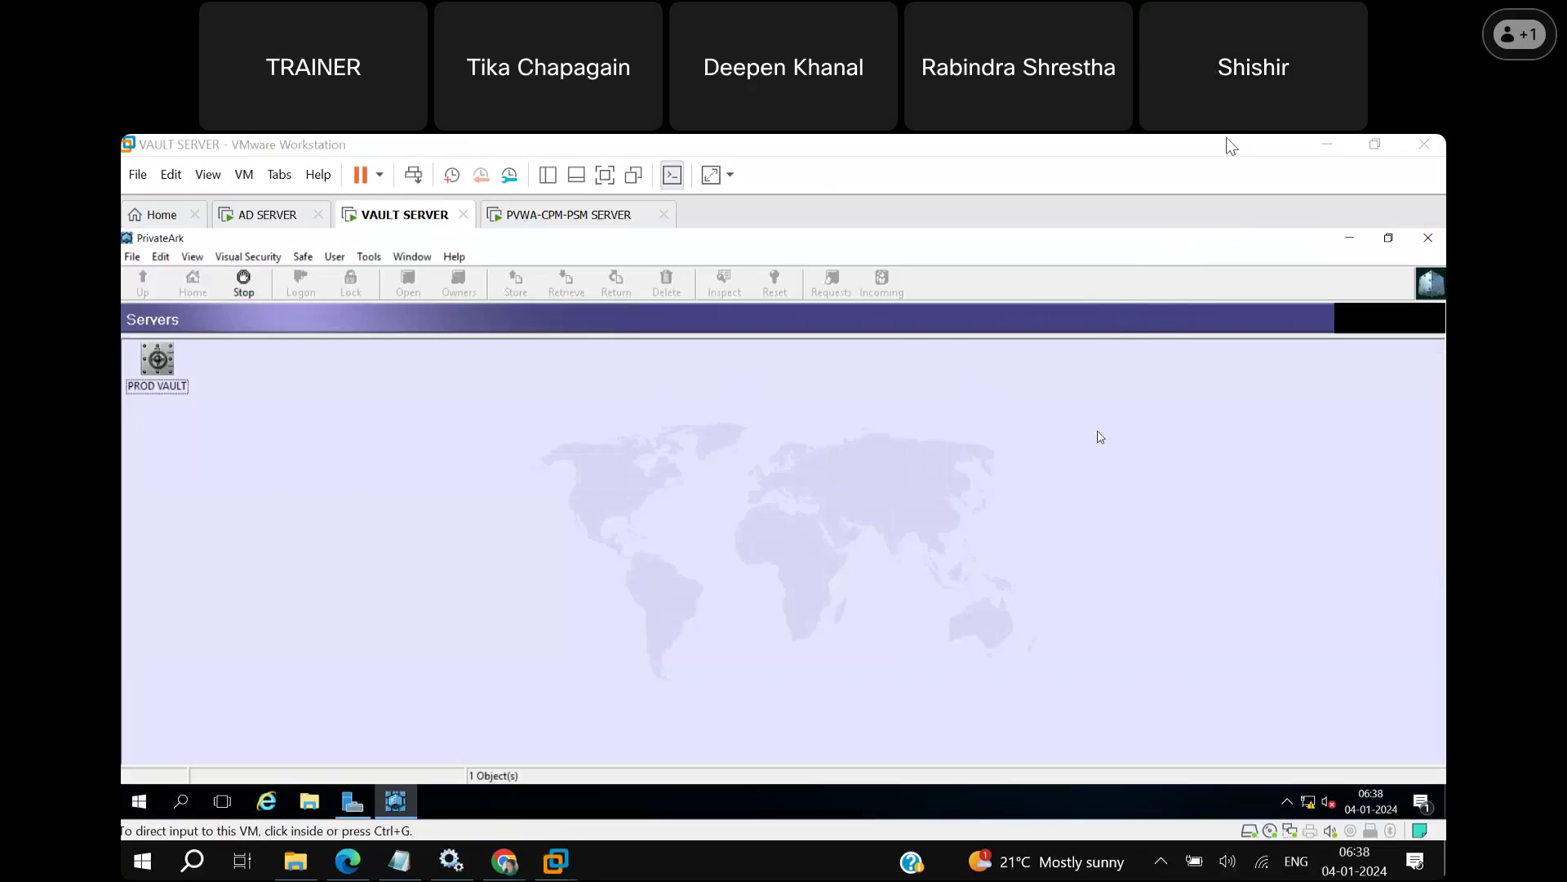
click(716, 532)
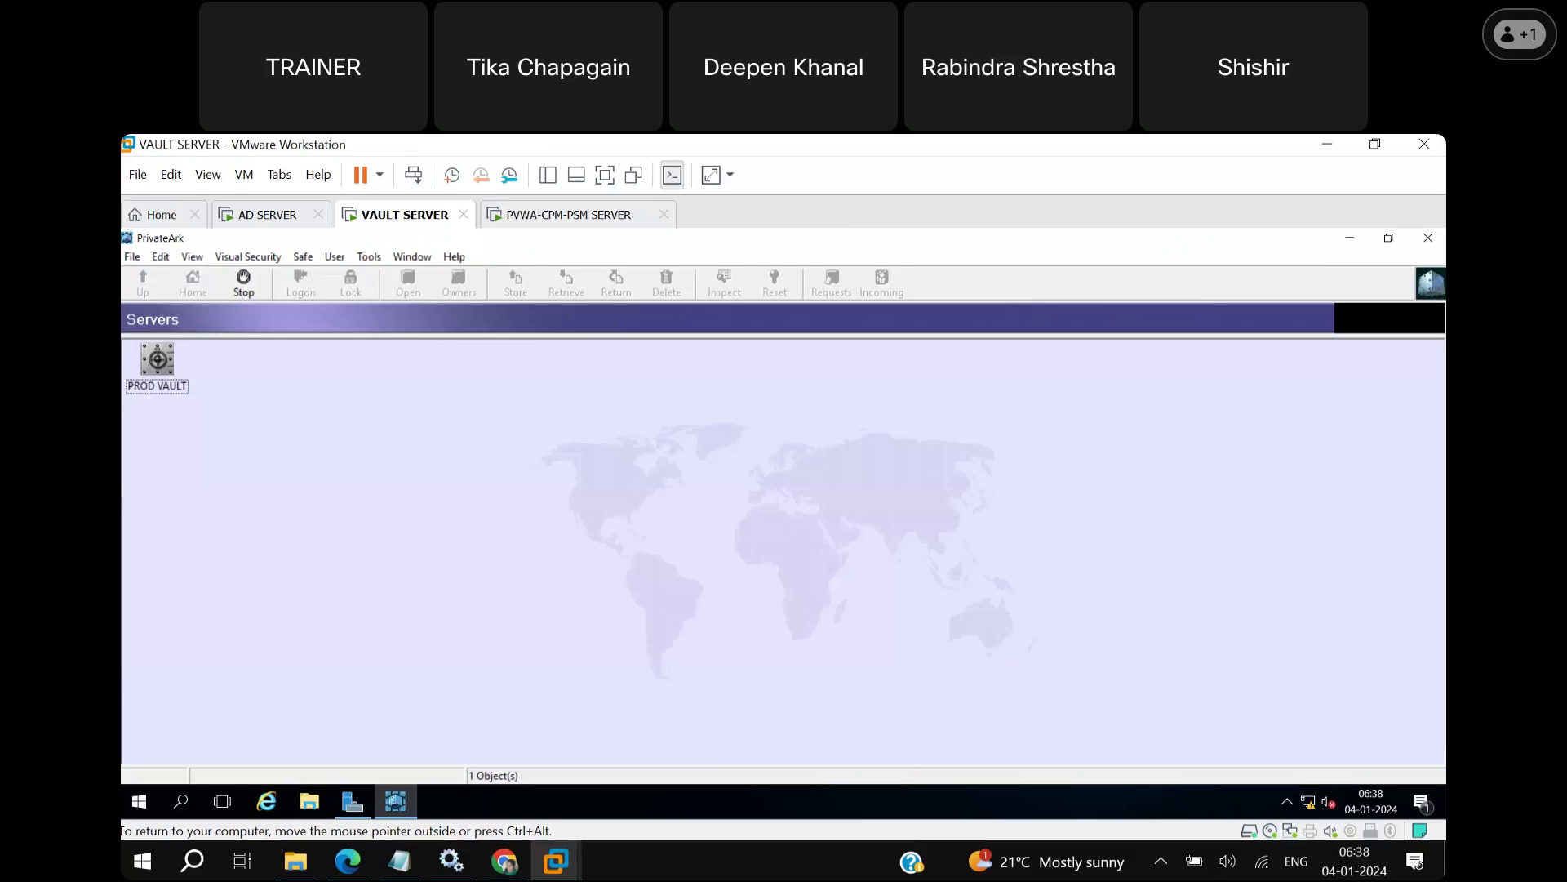
click(1427, 241)
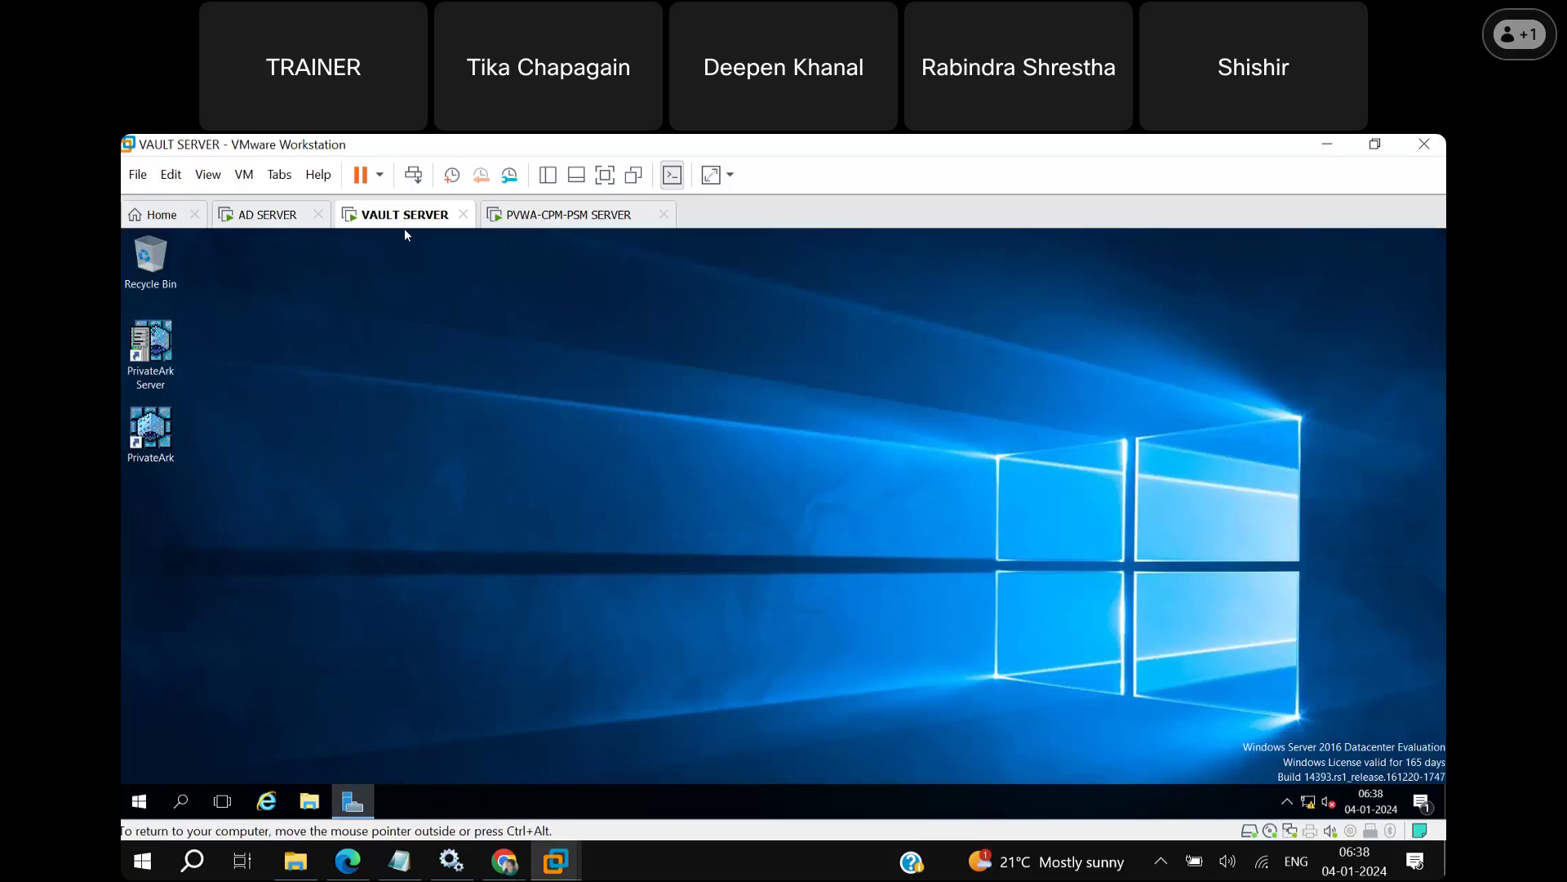
click(526, 217)
Unlock PVWA-CPM-PSM SERVER with Ctrl+Alt+Del, sign in with the administrator password, and minimize Server Manager.
click(632, 425)
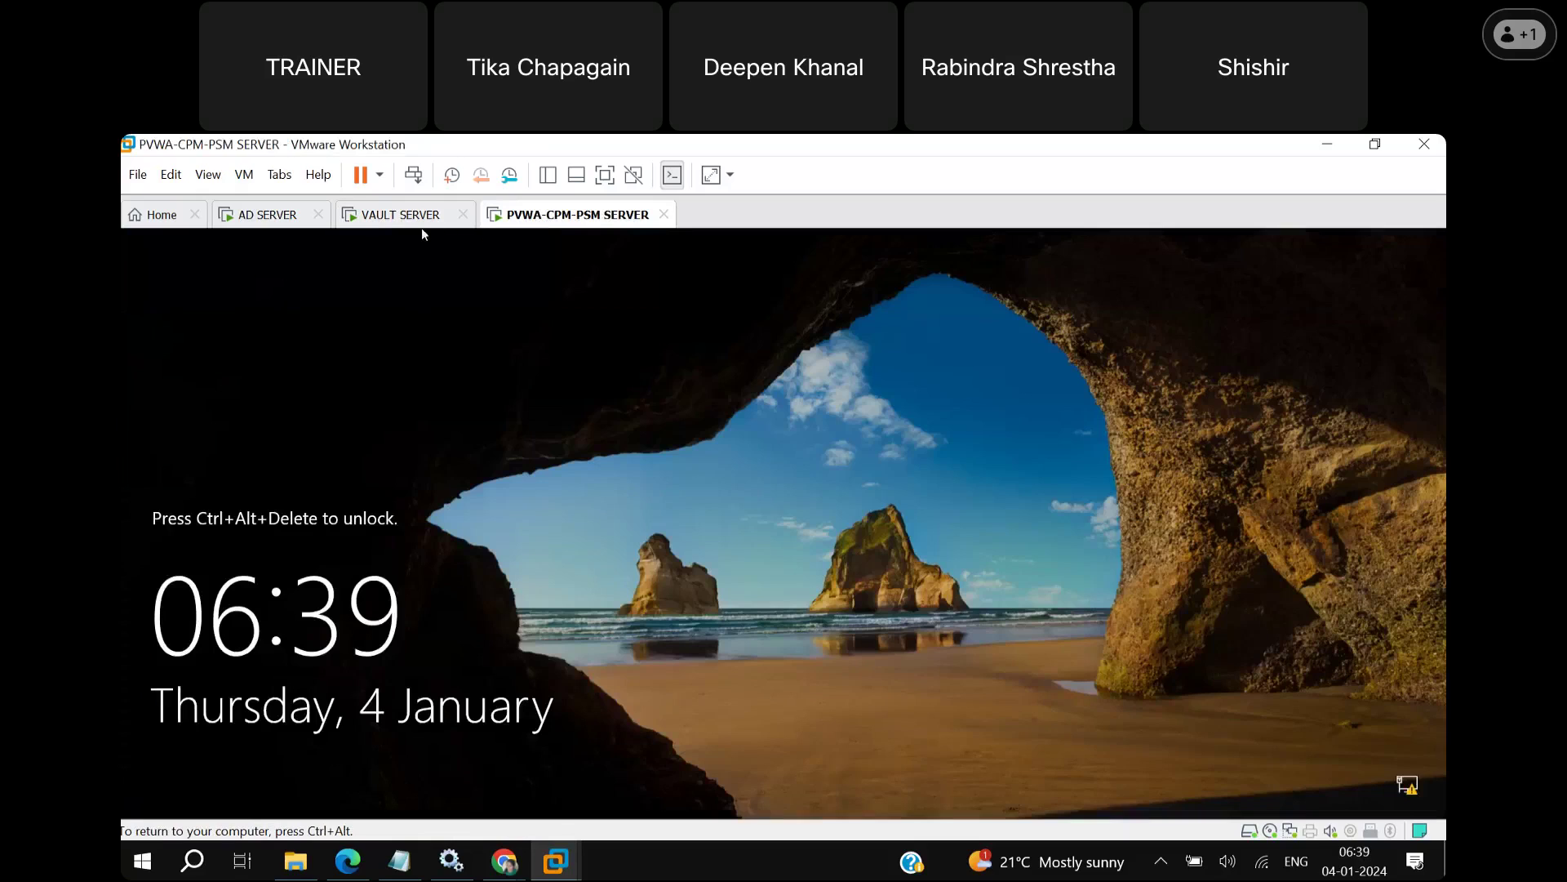
key(ctrl+alt)
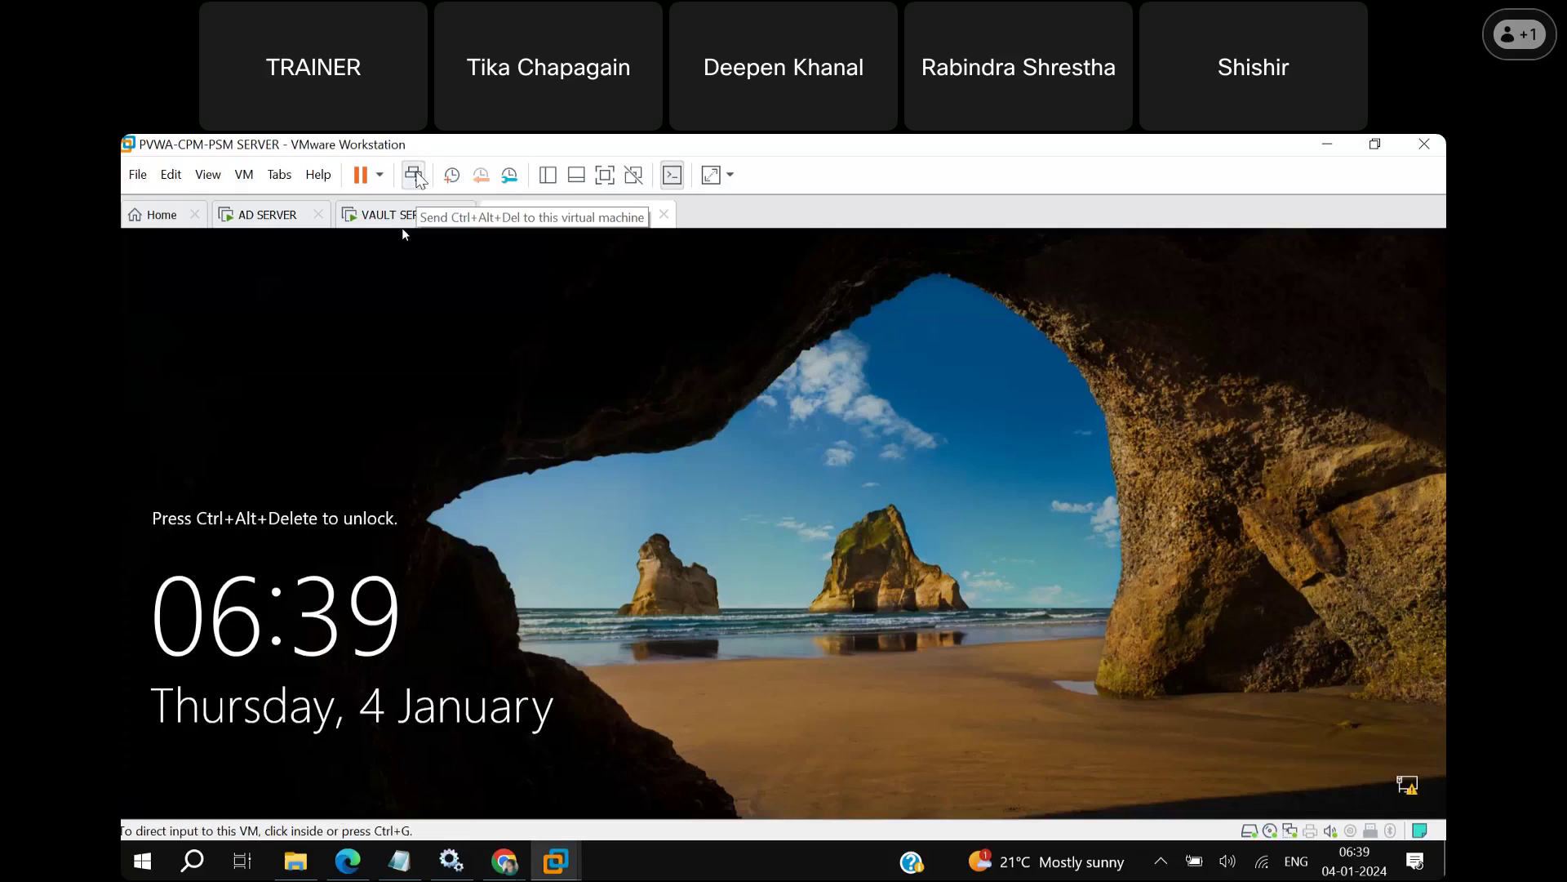
click(413, 175)
click(721, 604)
text(•••••••••)
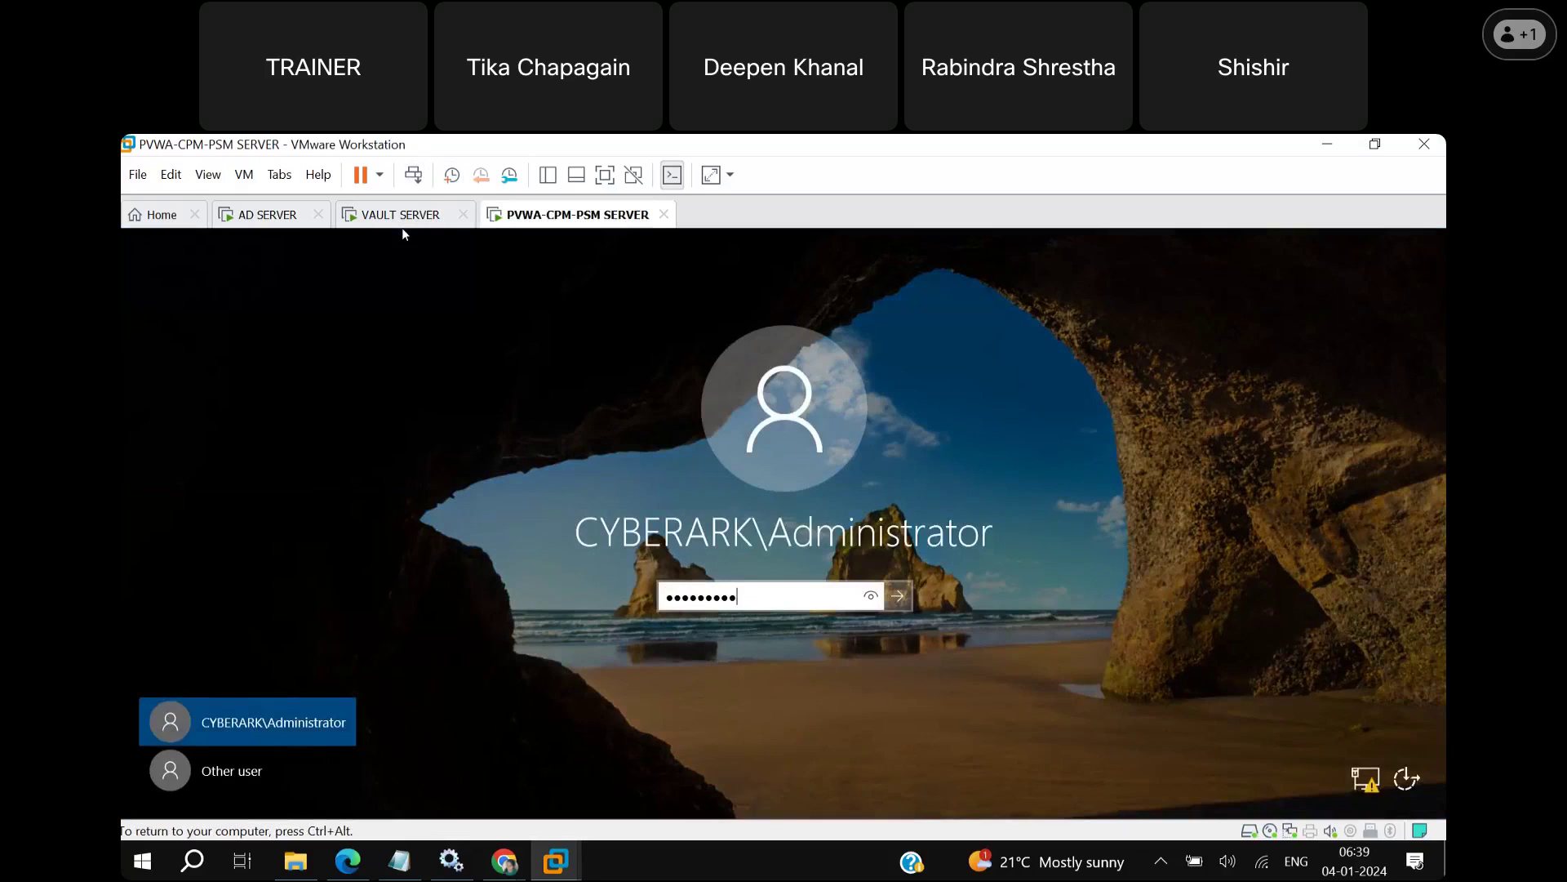
key(Return)
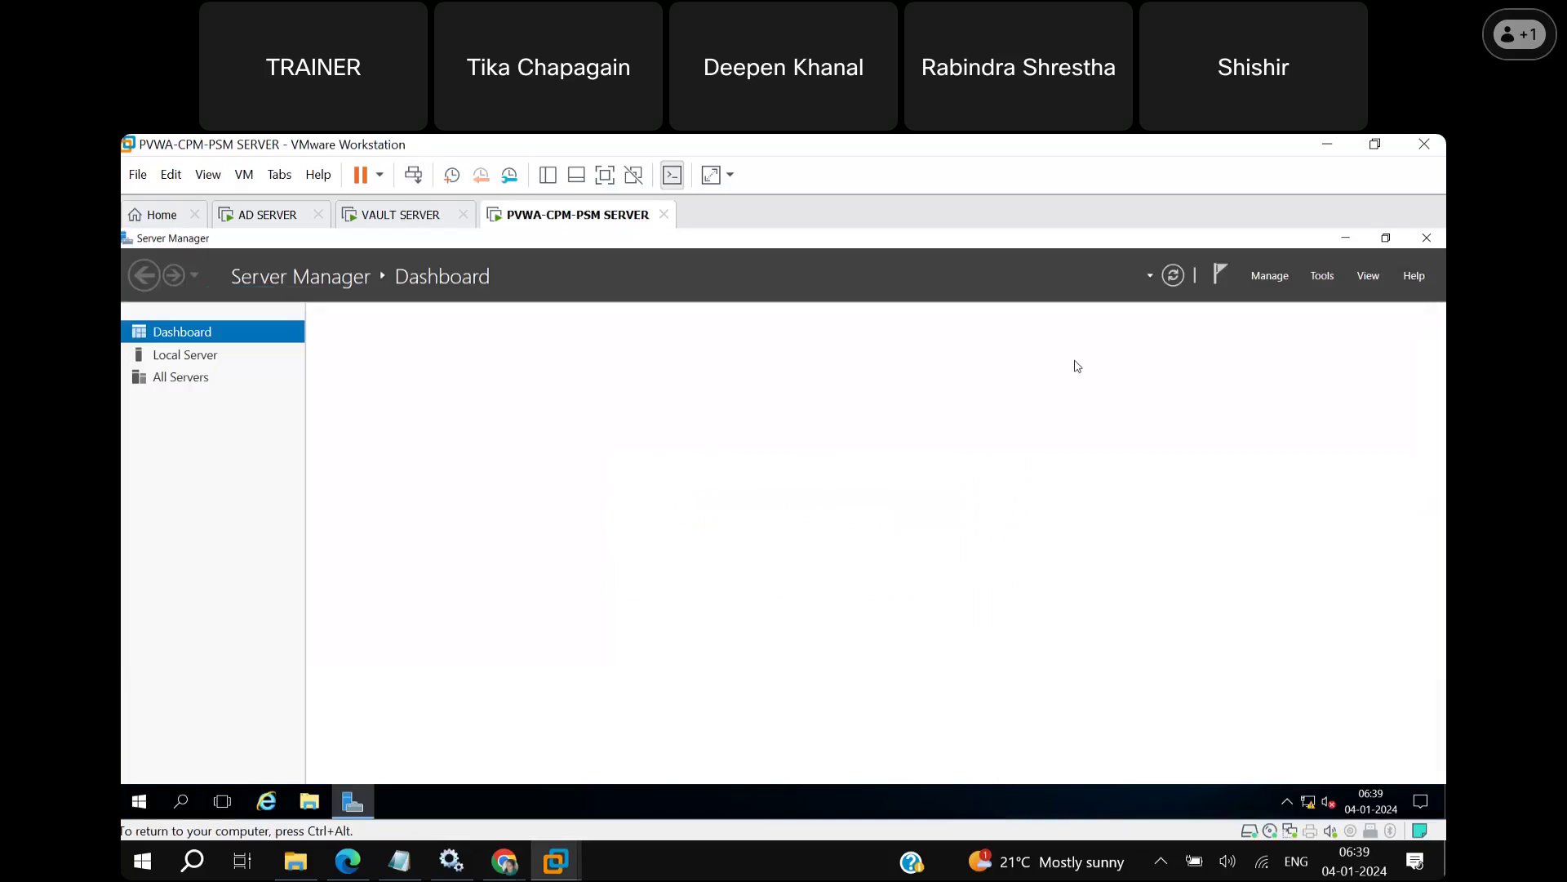
click(1346, 238)
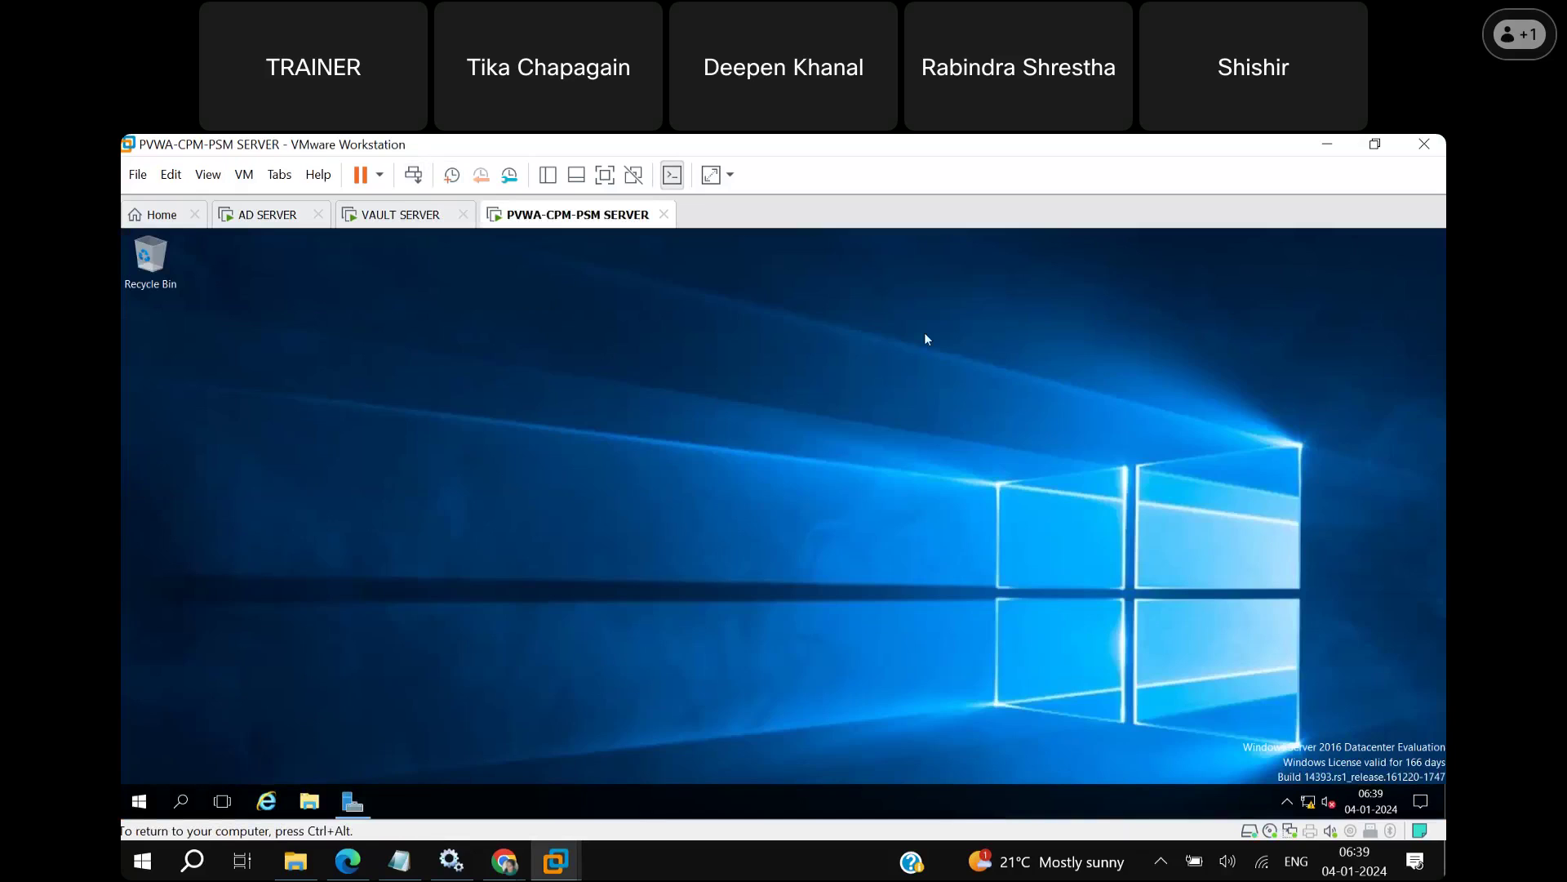
Browse Local Disk (C:) to the Privileged Access Manager Self-Hosted folder and launch VC_redist.x86 (1).
click(308, 803)
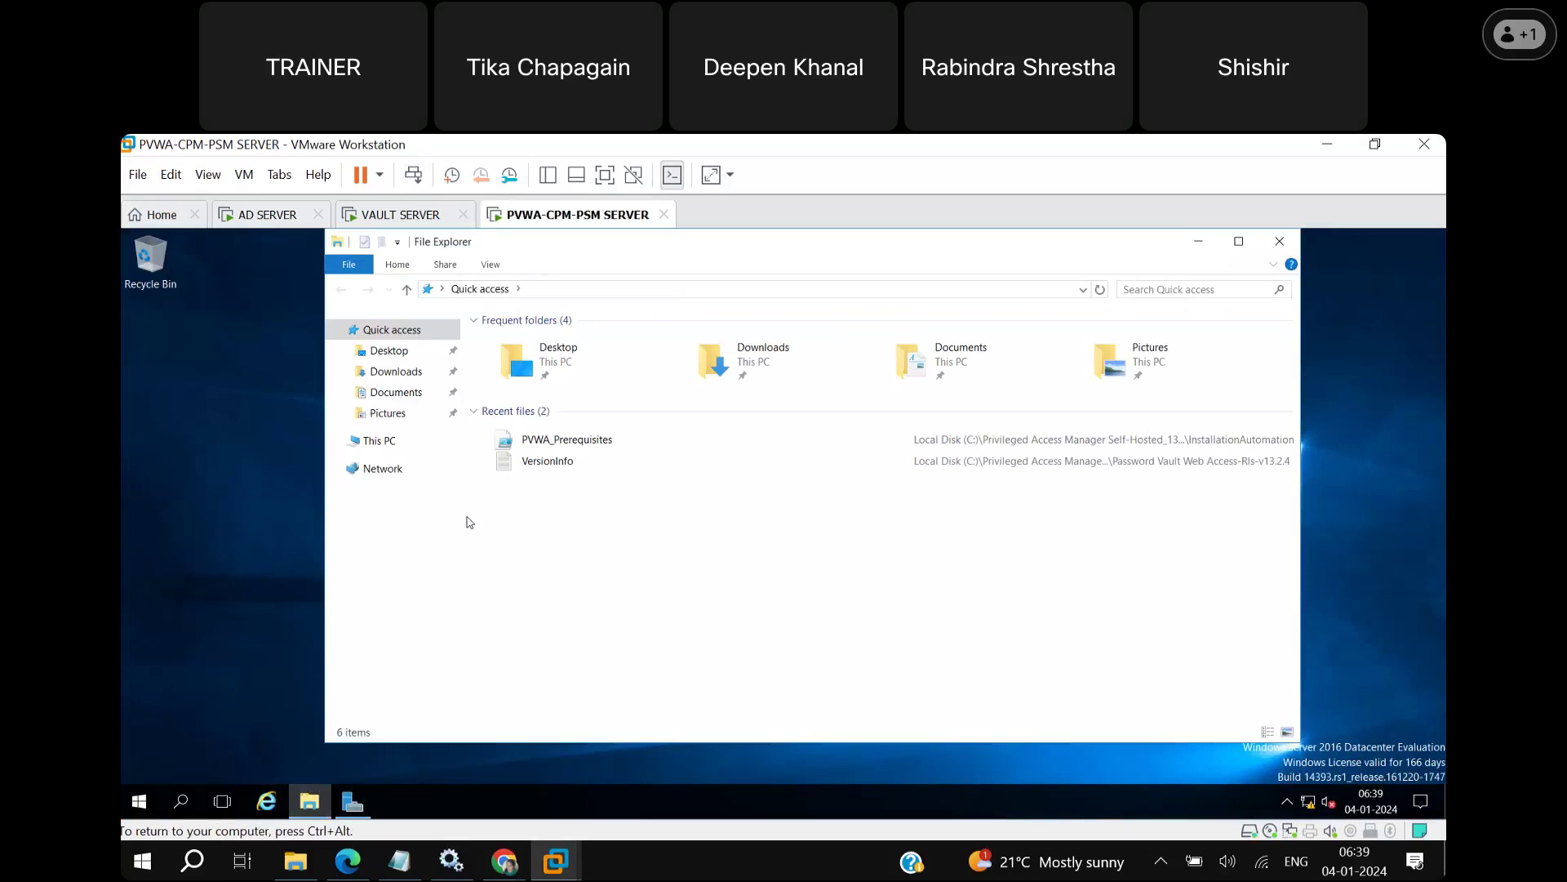
click(378, 441)
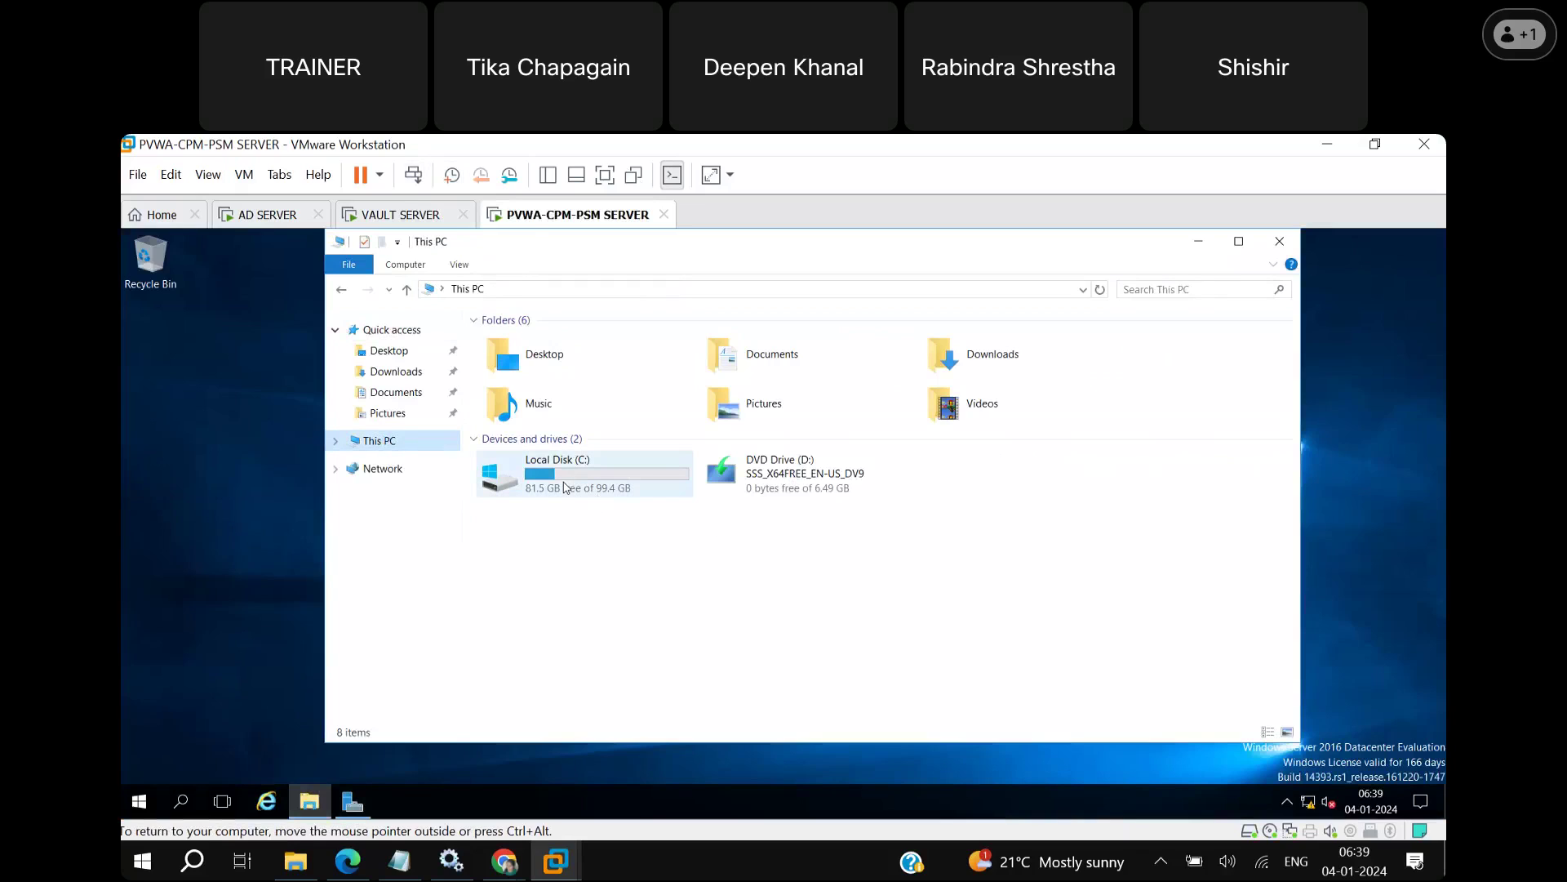
double_click(564, 488)
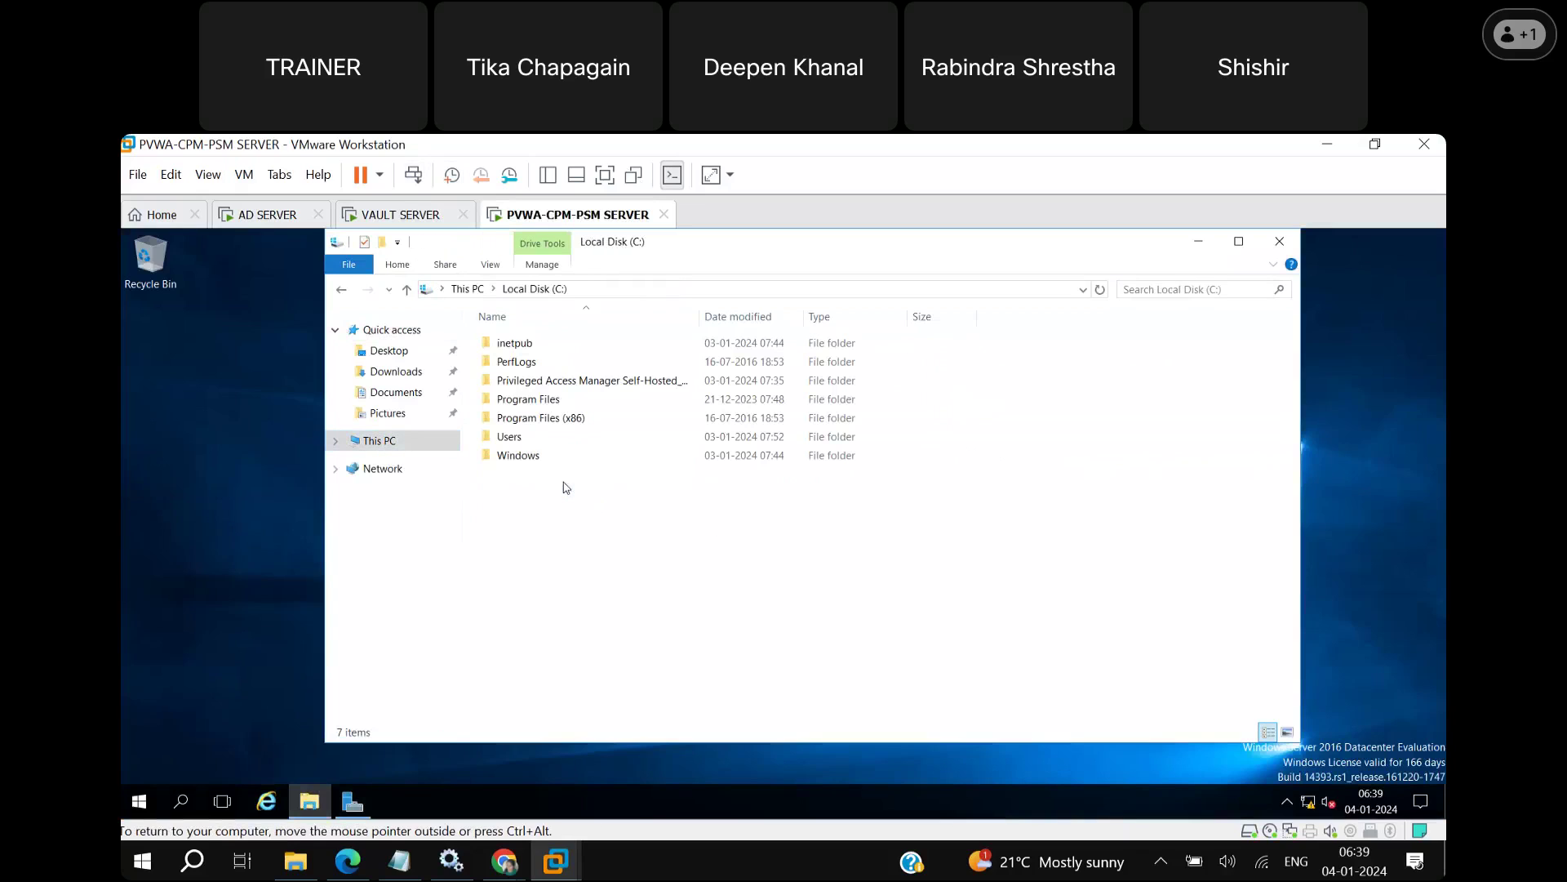
double_click(561, 381)
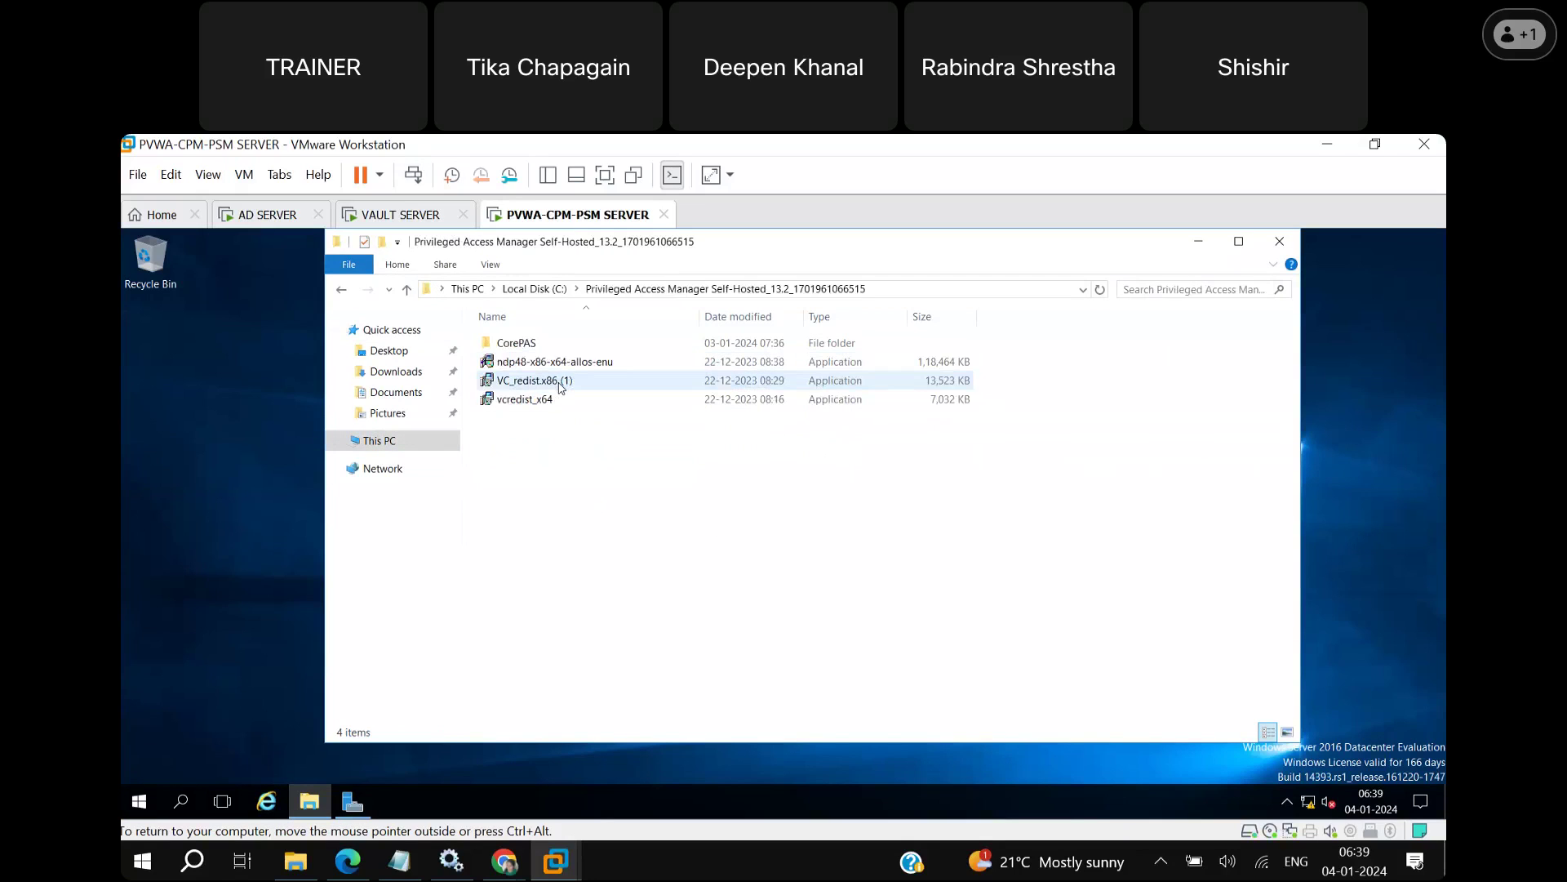
double_click(531, 344)
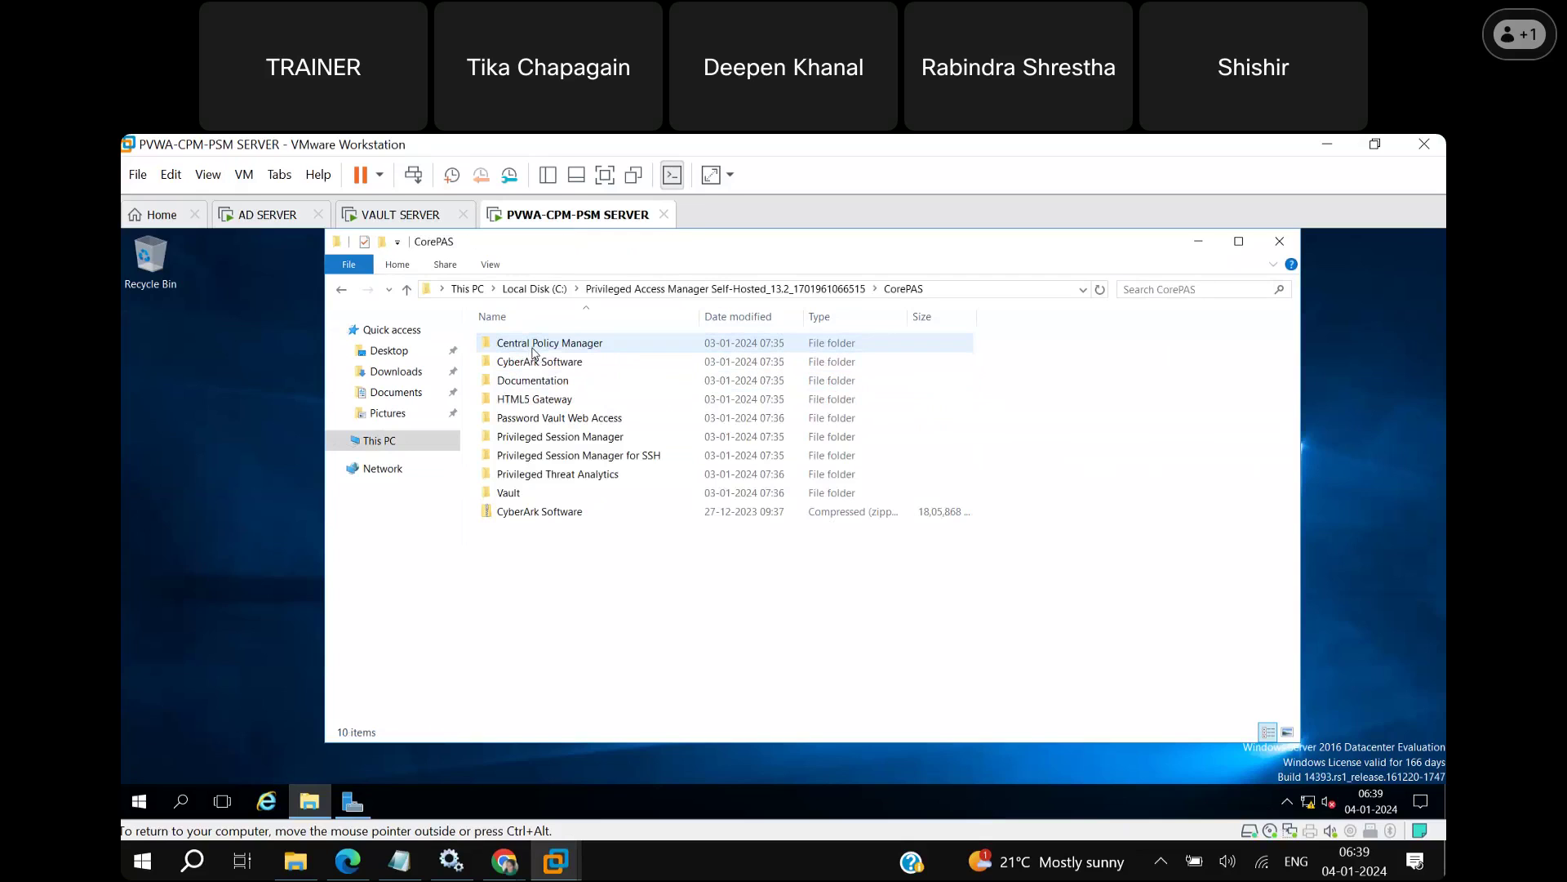
click(341, 289)
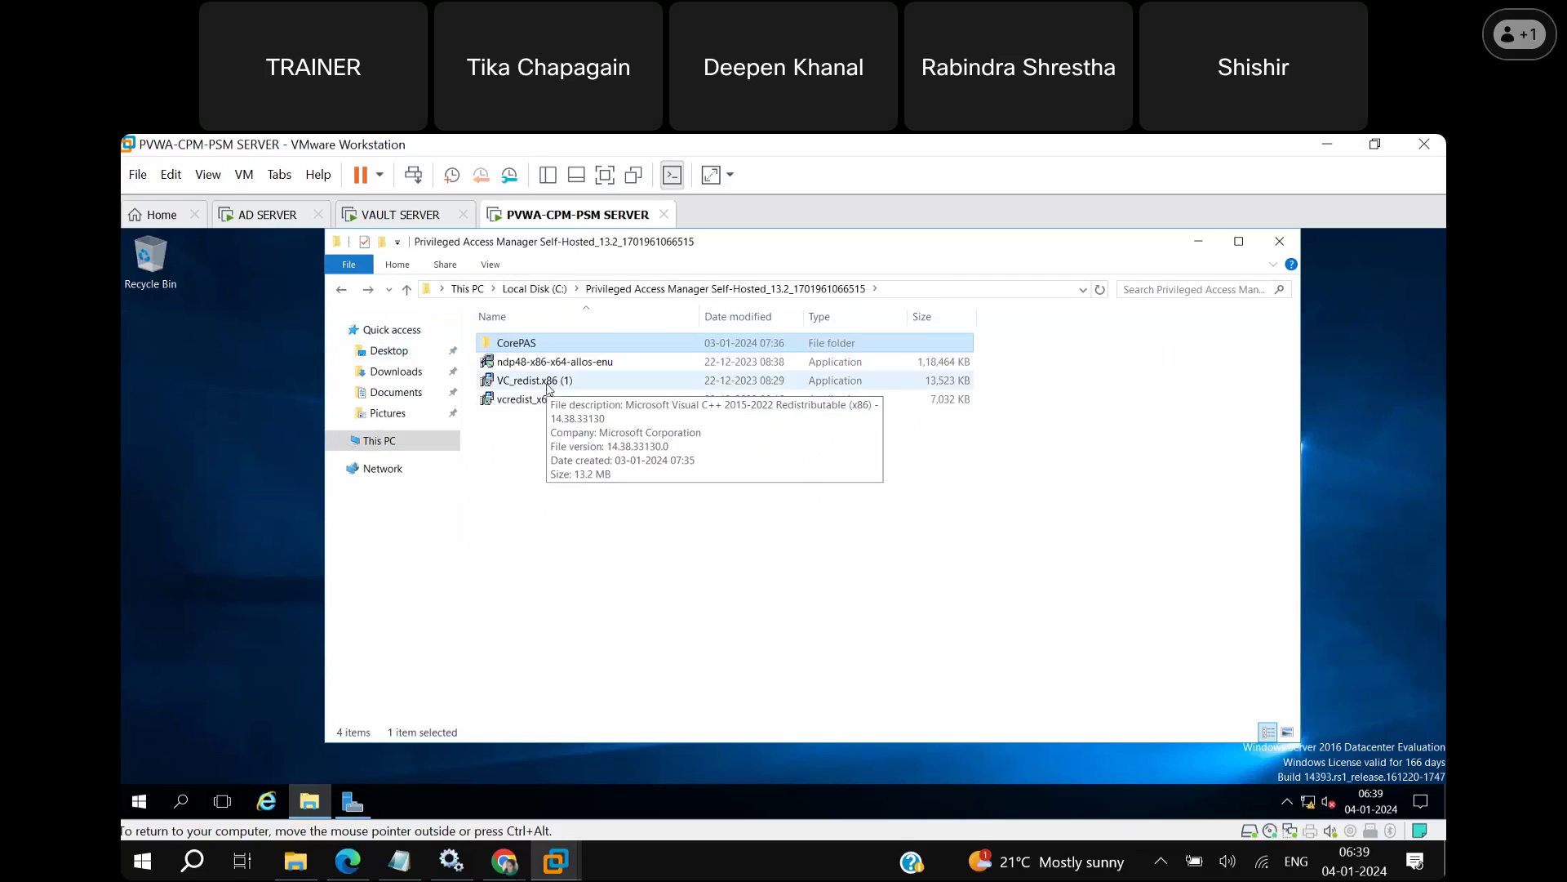
double_click(548, 382)
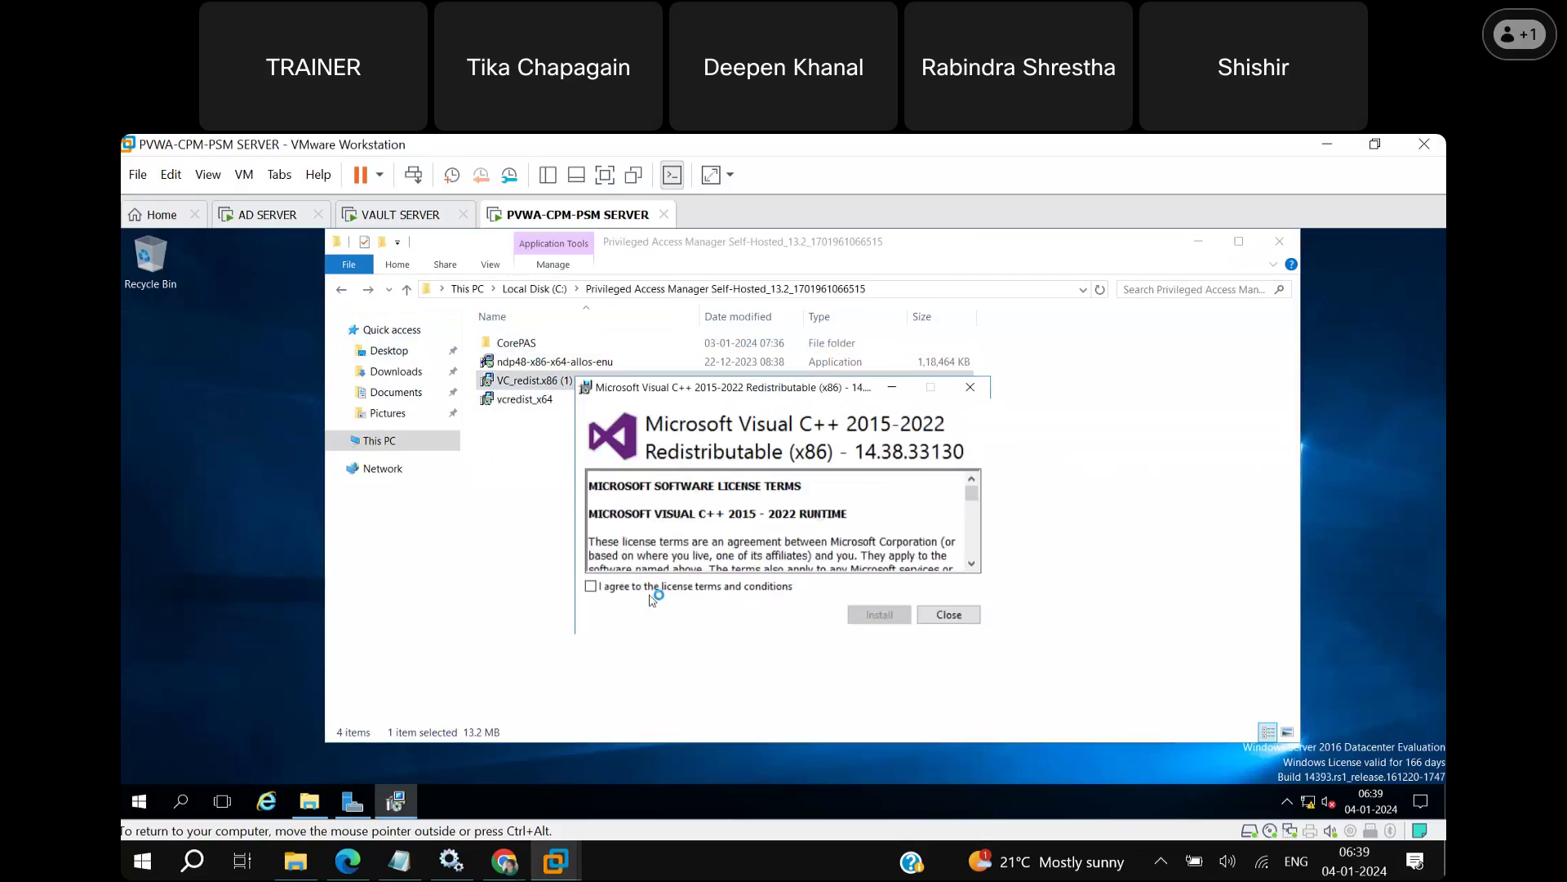
Accept the license and install Visual C++ 2015-2022 x86 redistributable 14.38.33130, then close setup.
click(618, 588)
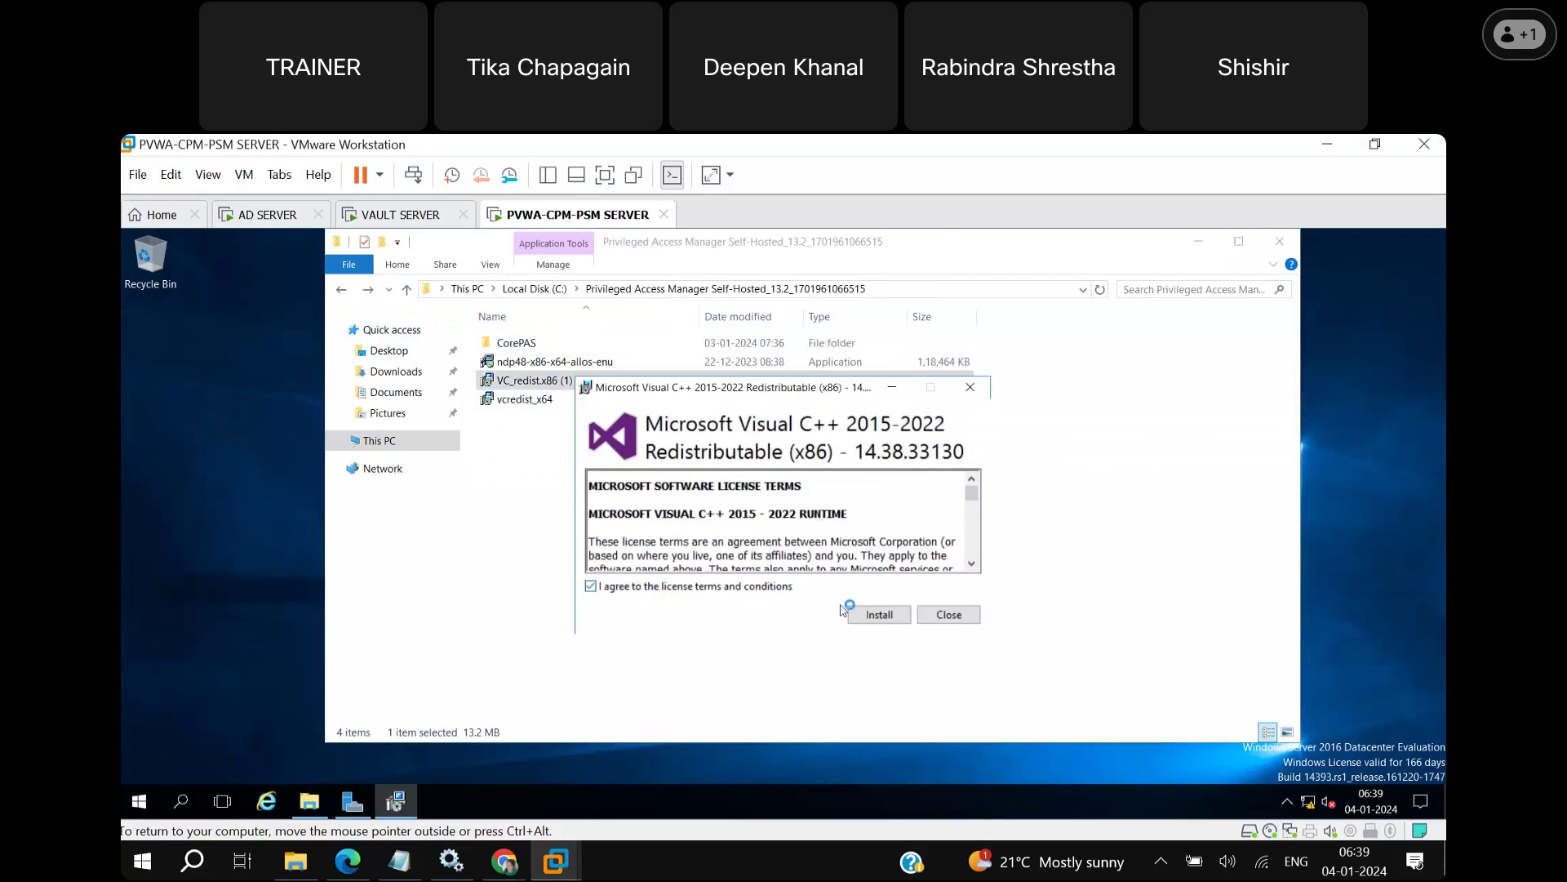
click(889, 620)
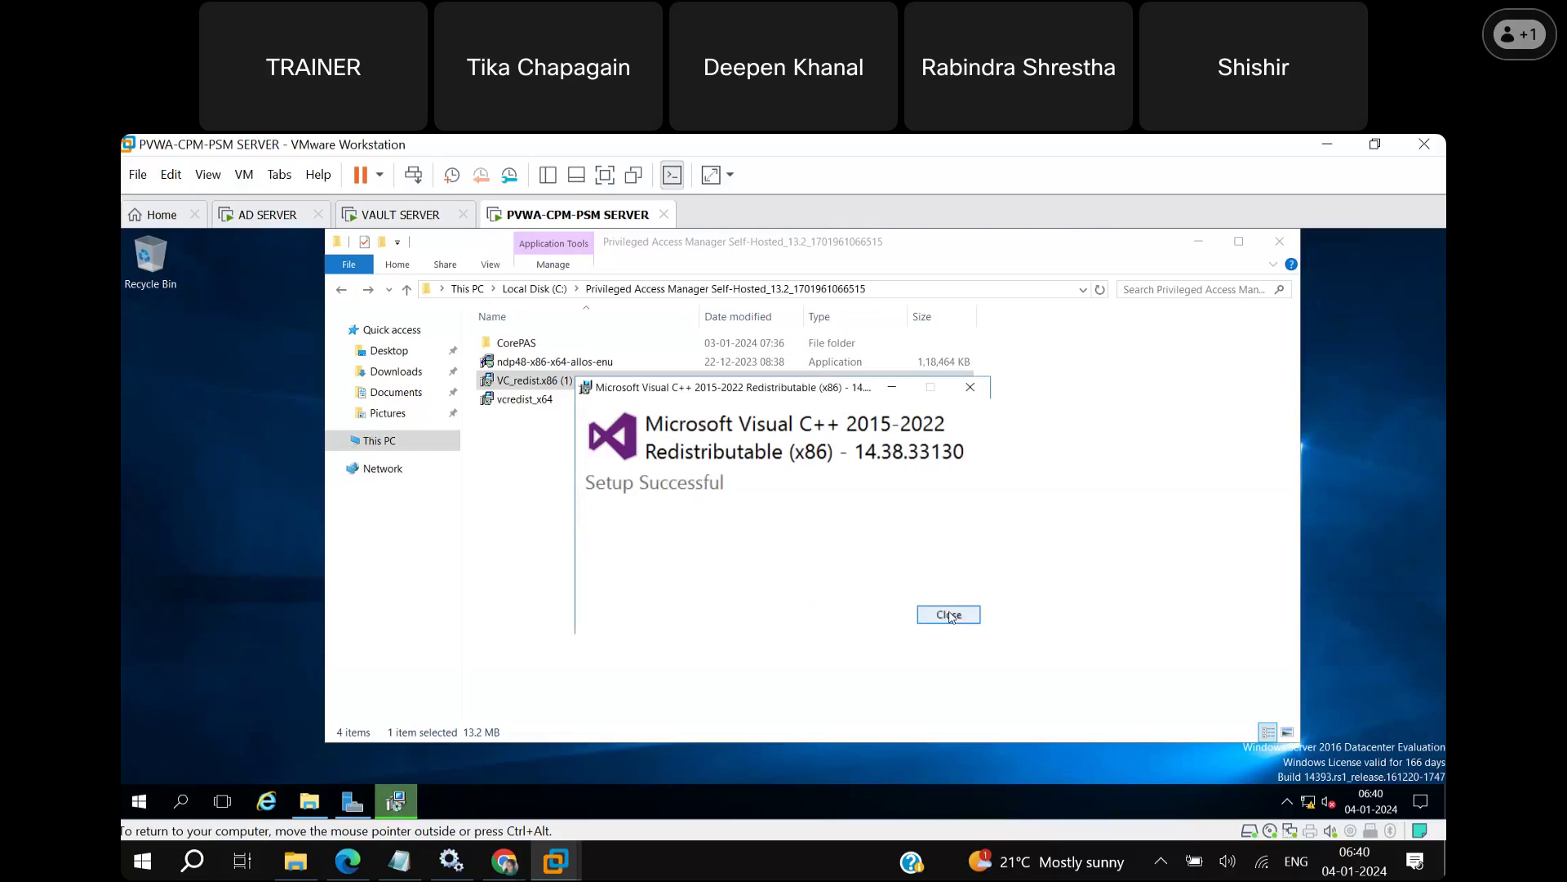
click(949, 615)
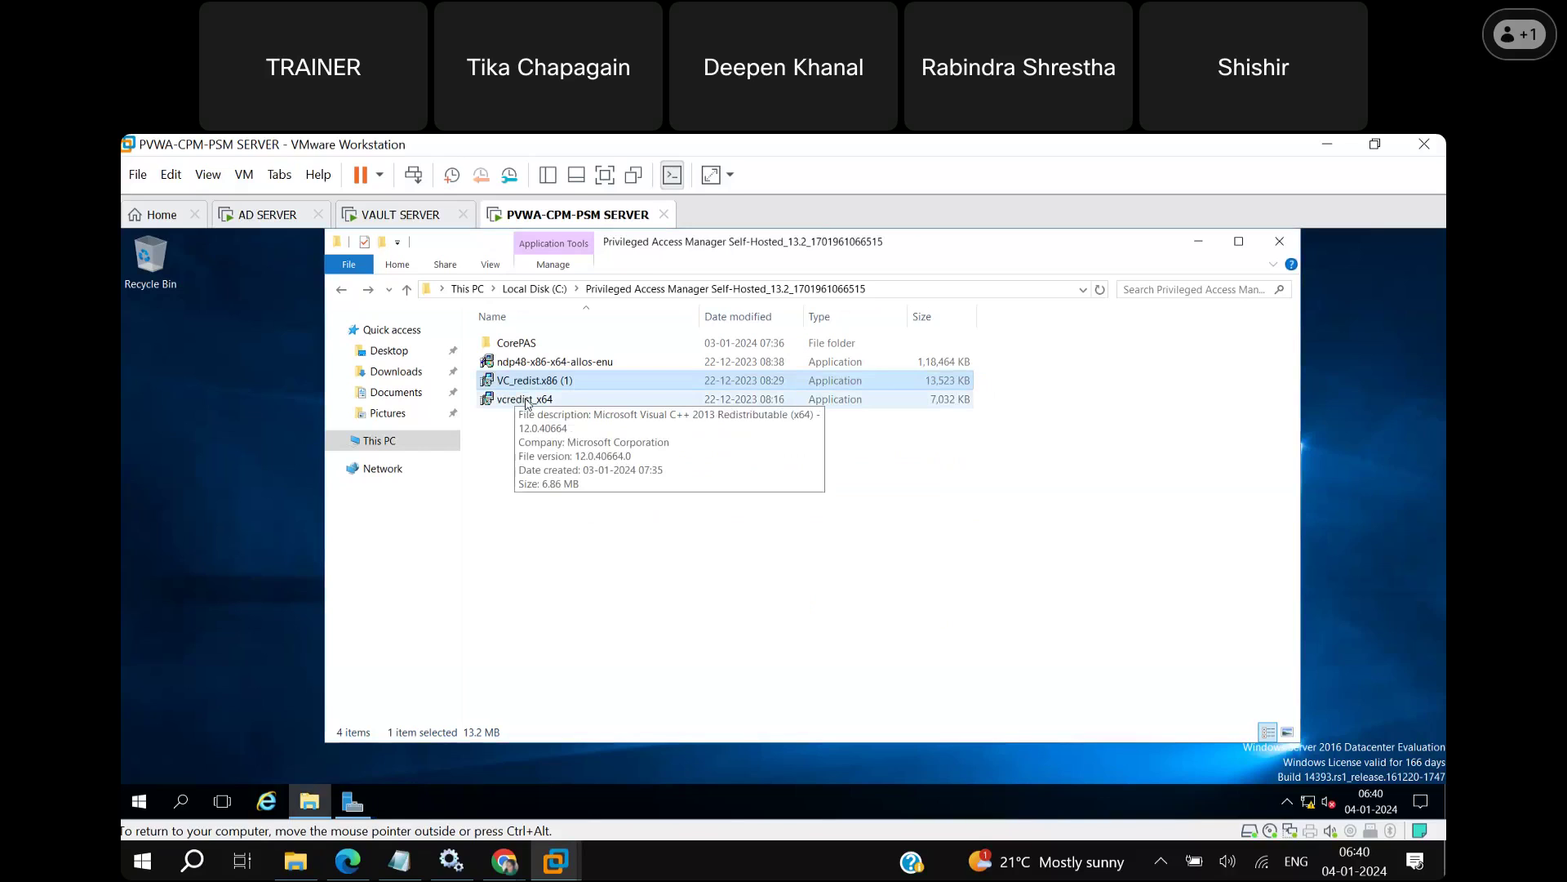
Run vcredist_x64 and install Visual C++ 2013 x64 redistributable 12.0.40664 with its license accepted.
double_click(528, 400)
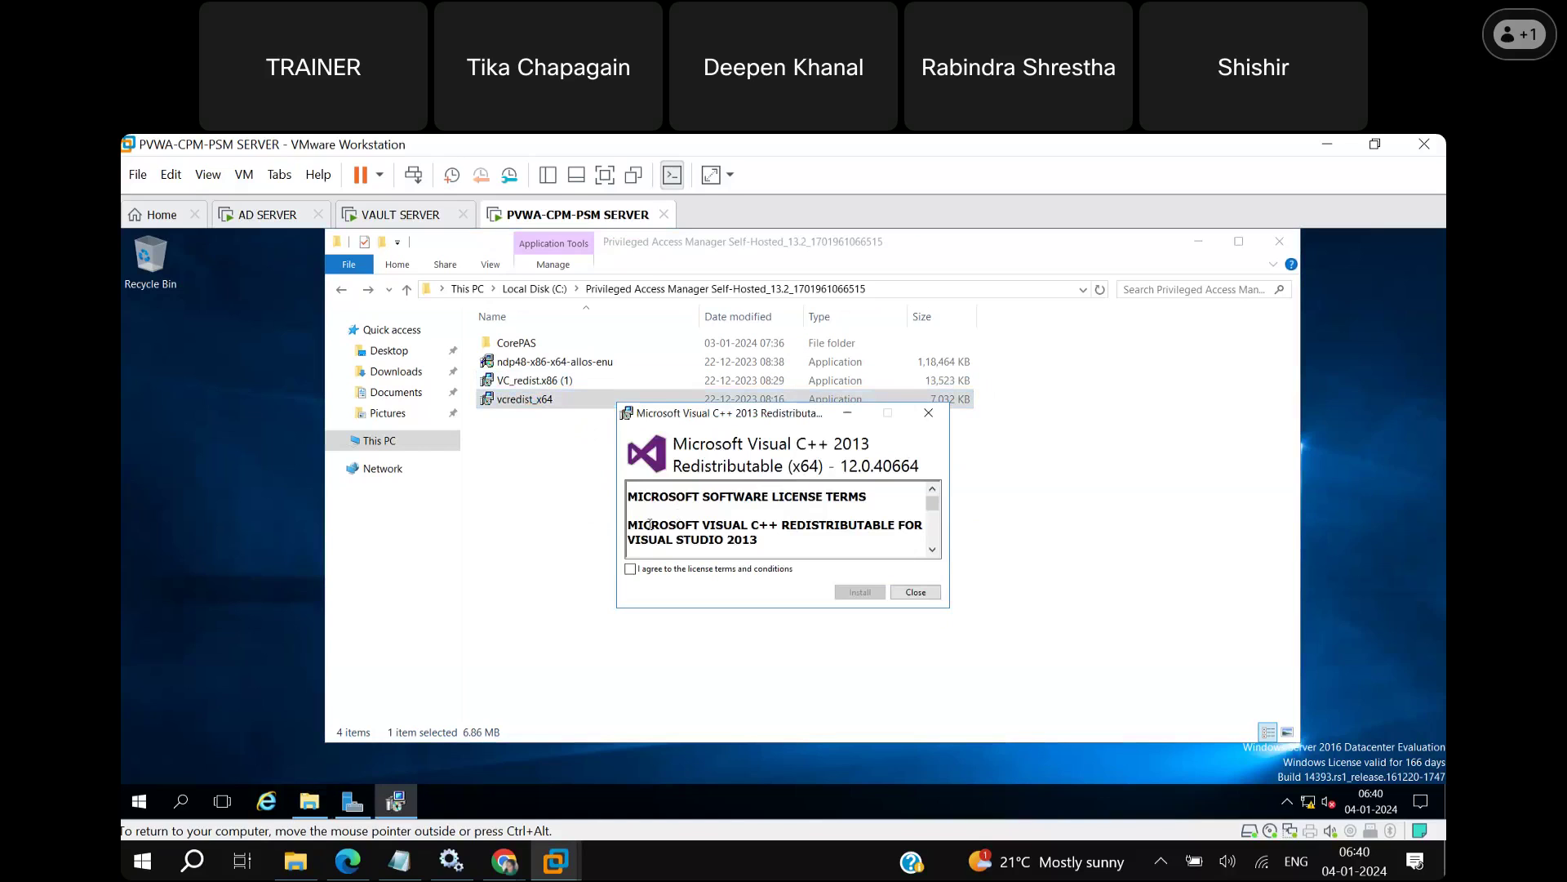
click(634, 571)
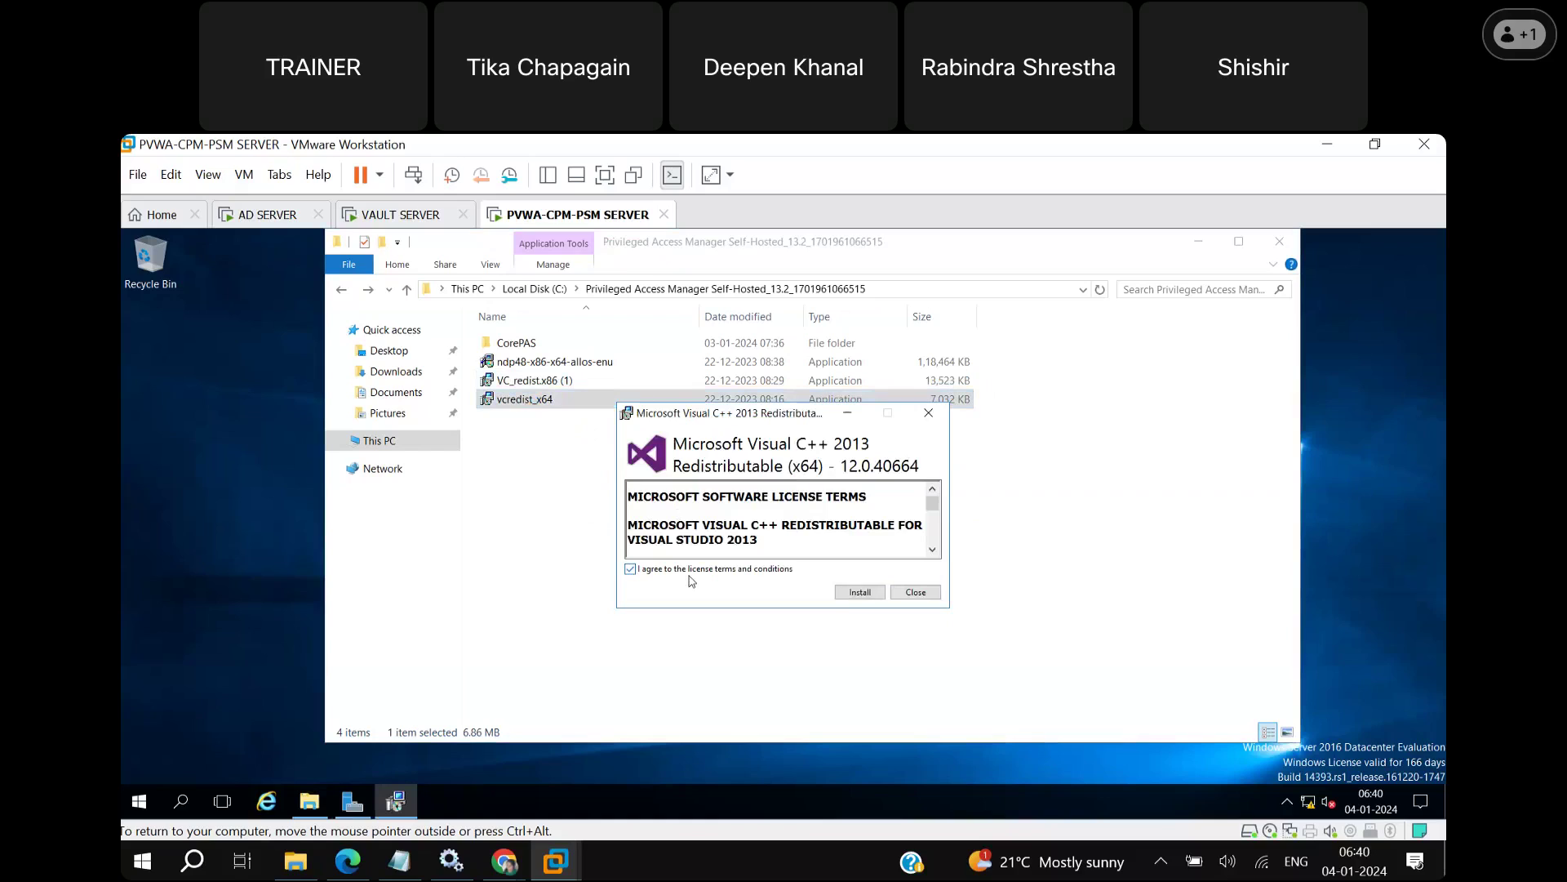
click(856, 595)
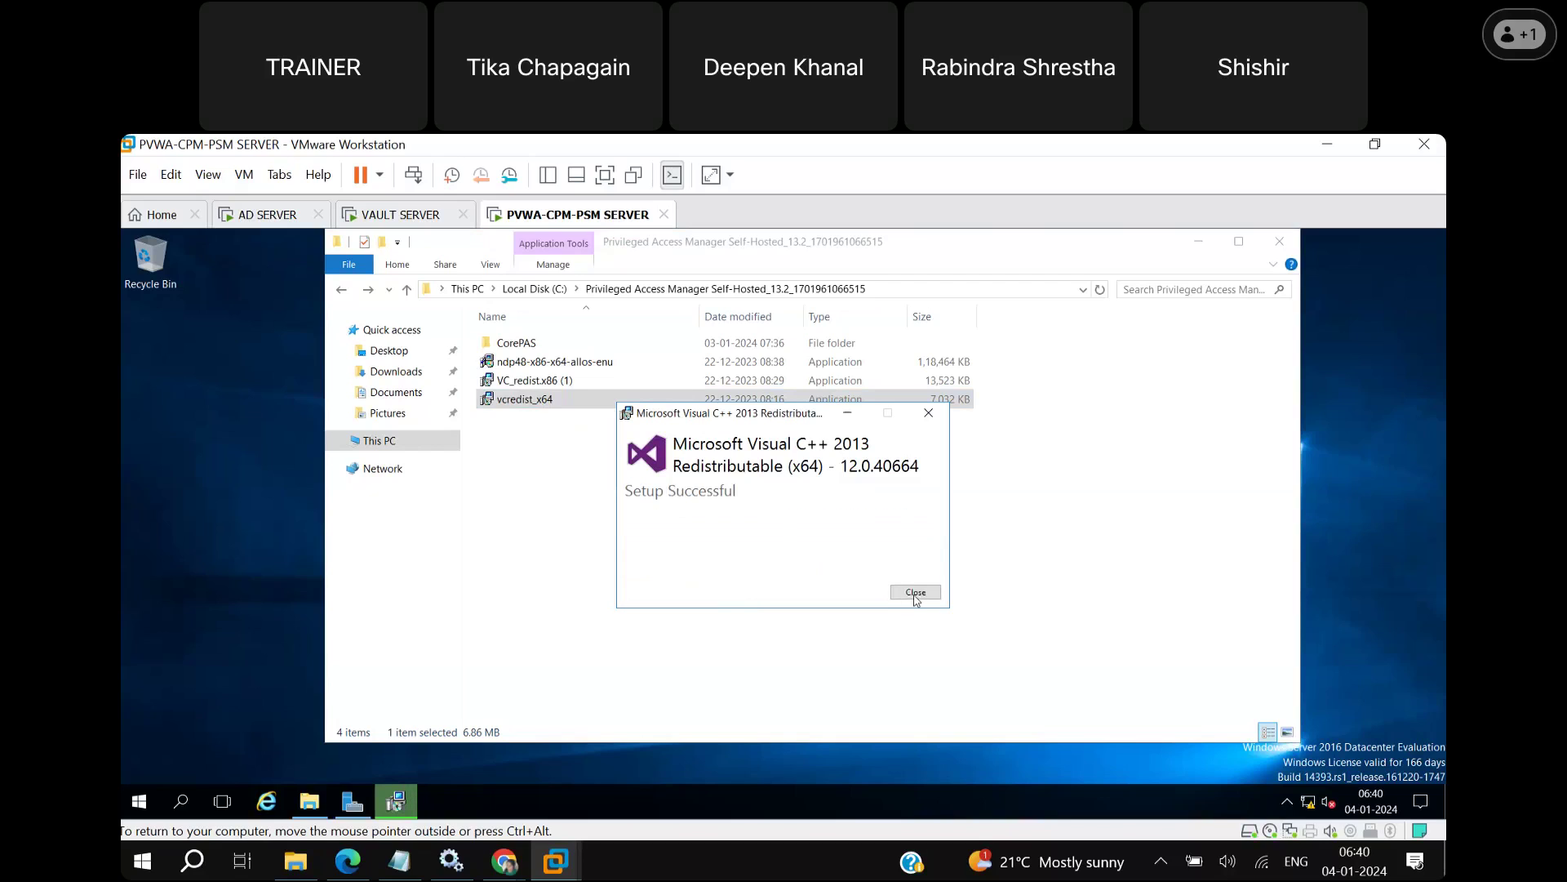
click(914, 595)
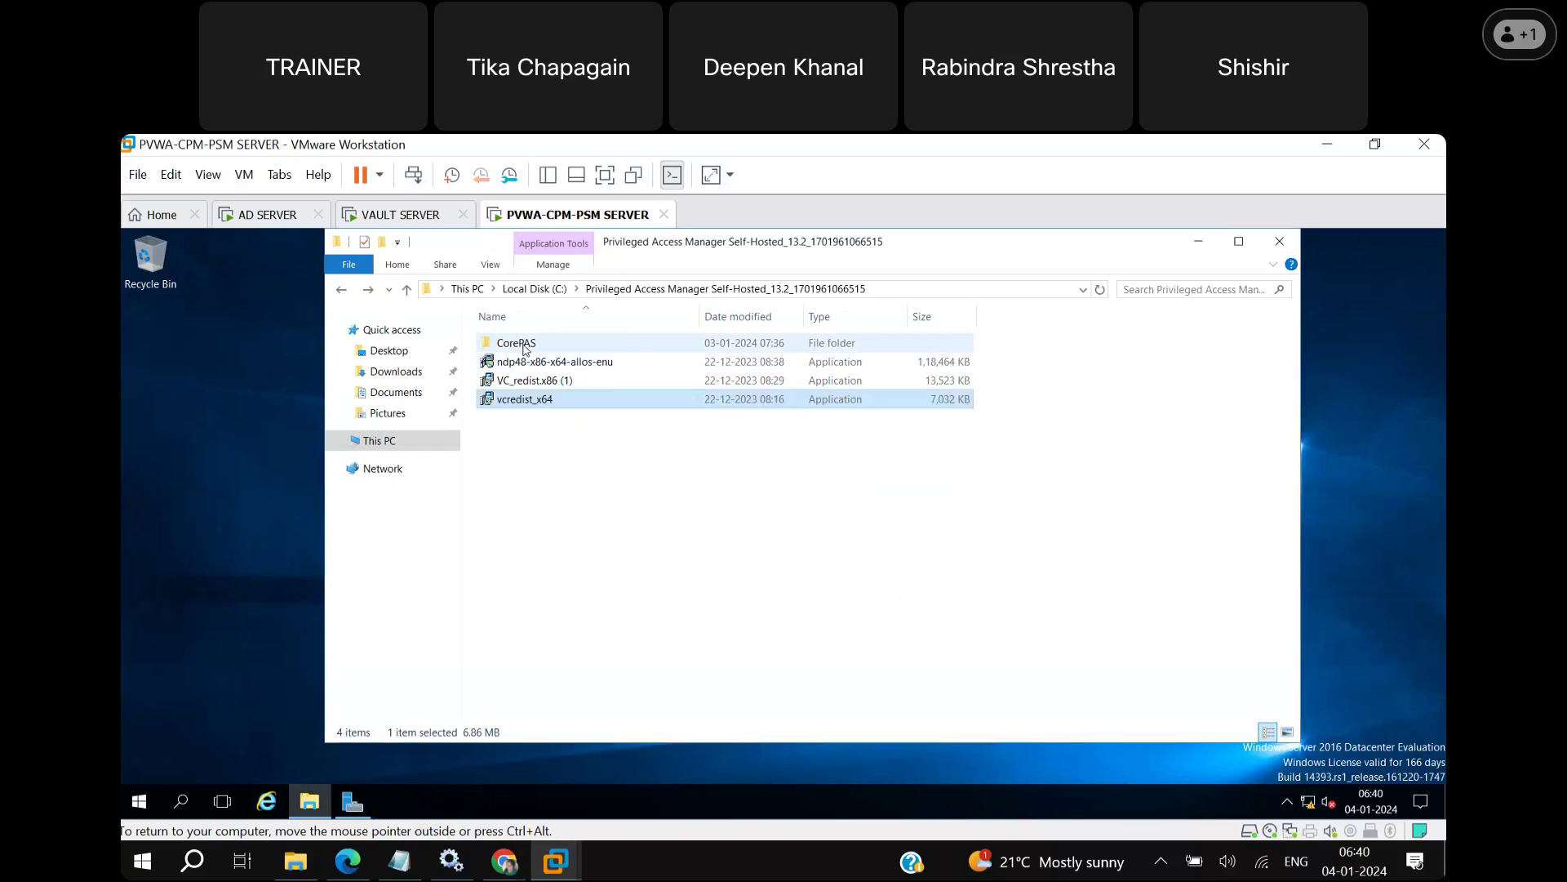
Drill from CorePAS through Password Vault Web Access-Rls-v13.2.4 into its InstallationAutomation folder.
double_click(517, 343)
double_click(592, 418)
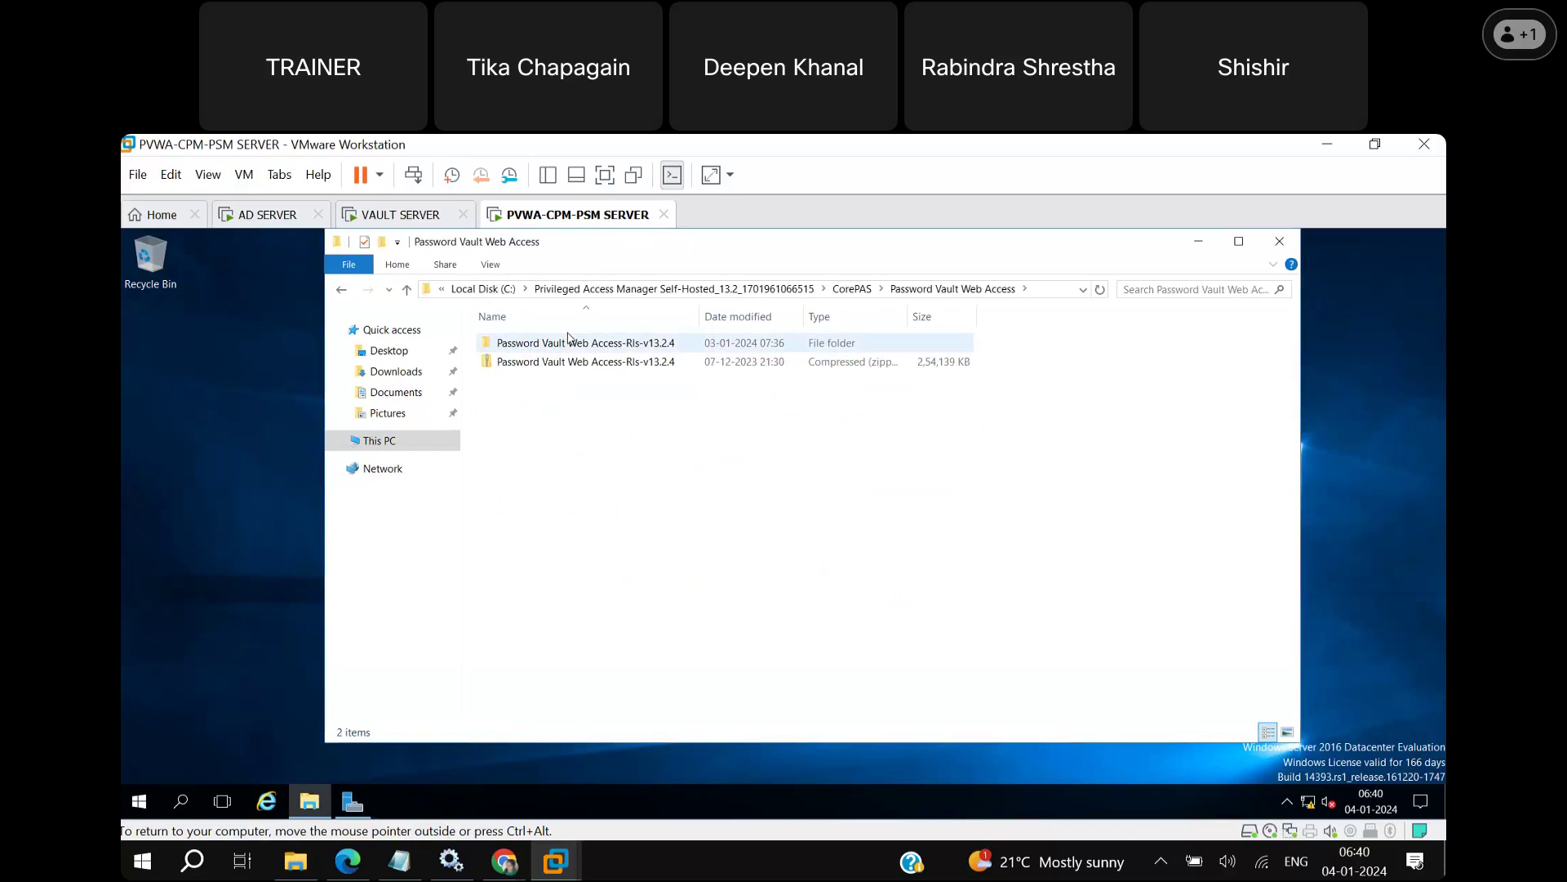
double_click(559, 347)
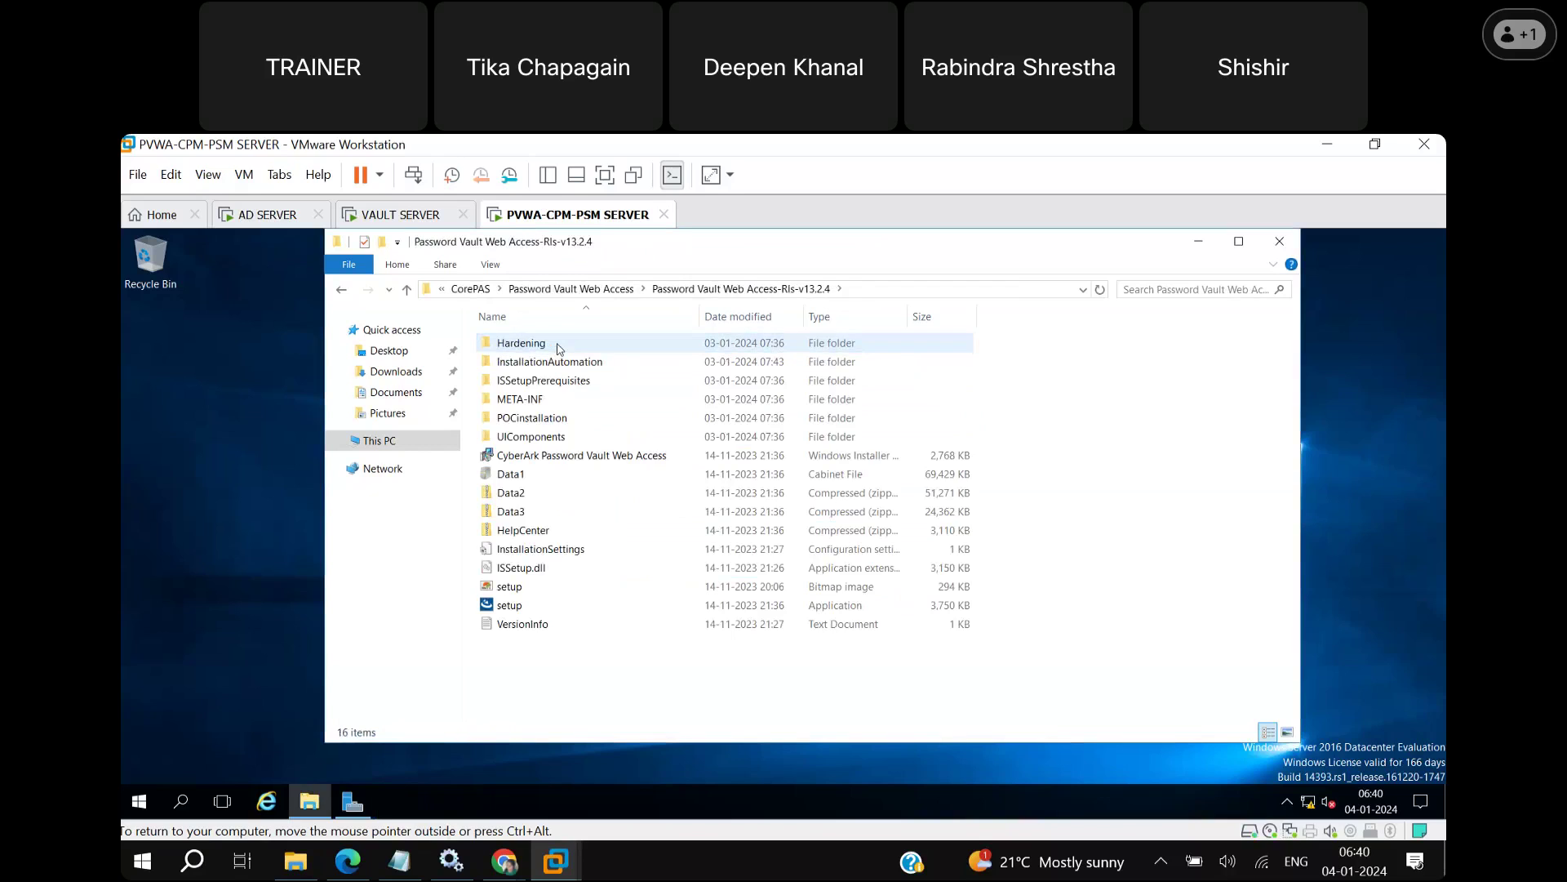
double_click(606, 364)
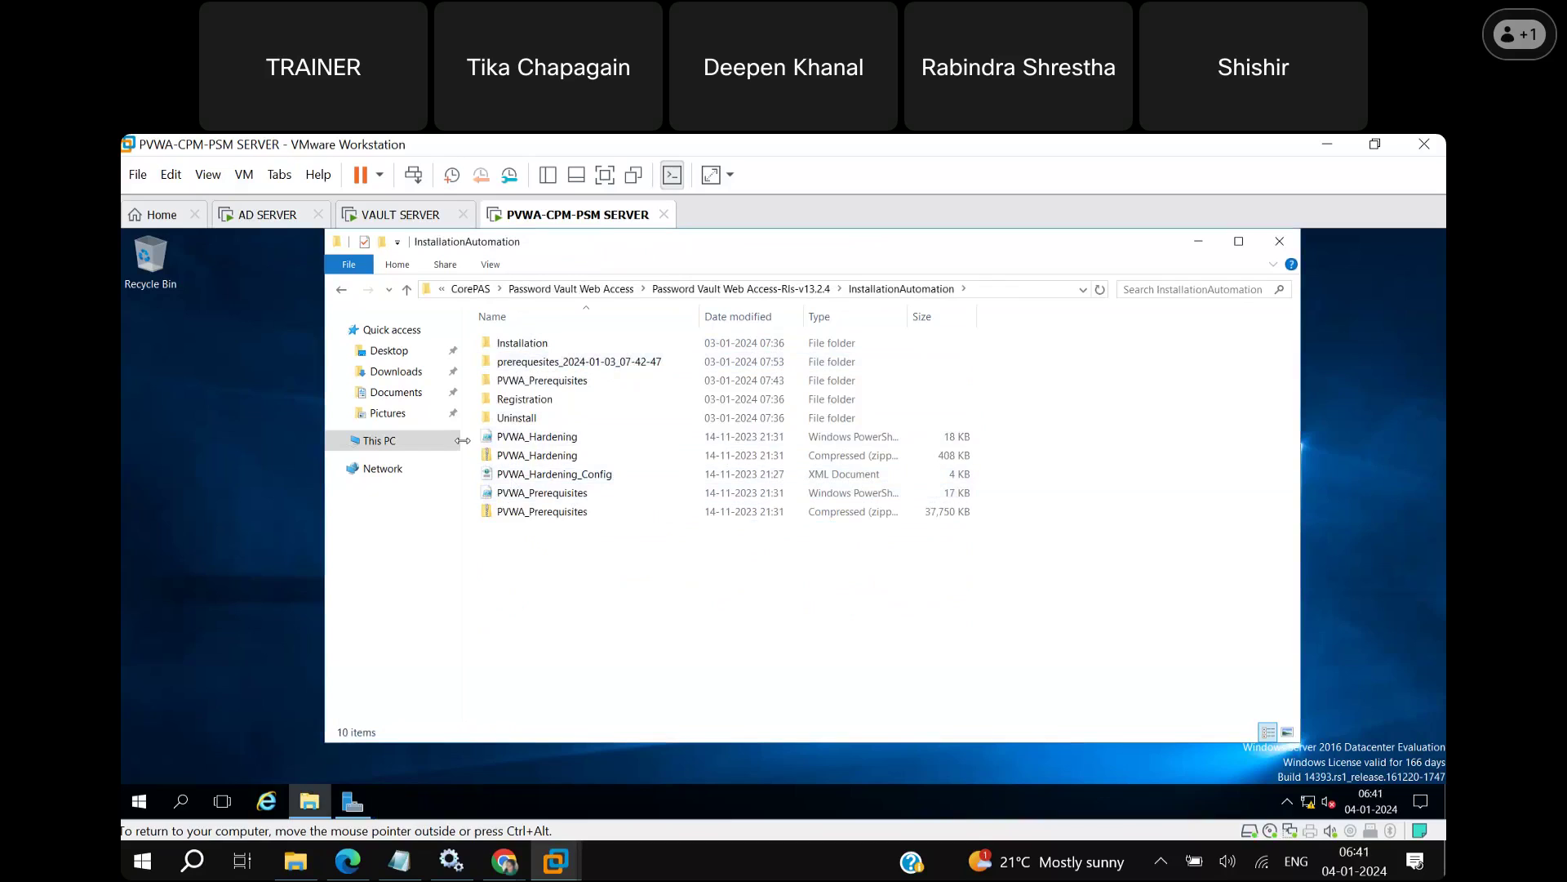
Open an administrator Windows PowerShell in the InstallationAutomation folder.
click(365, 269)
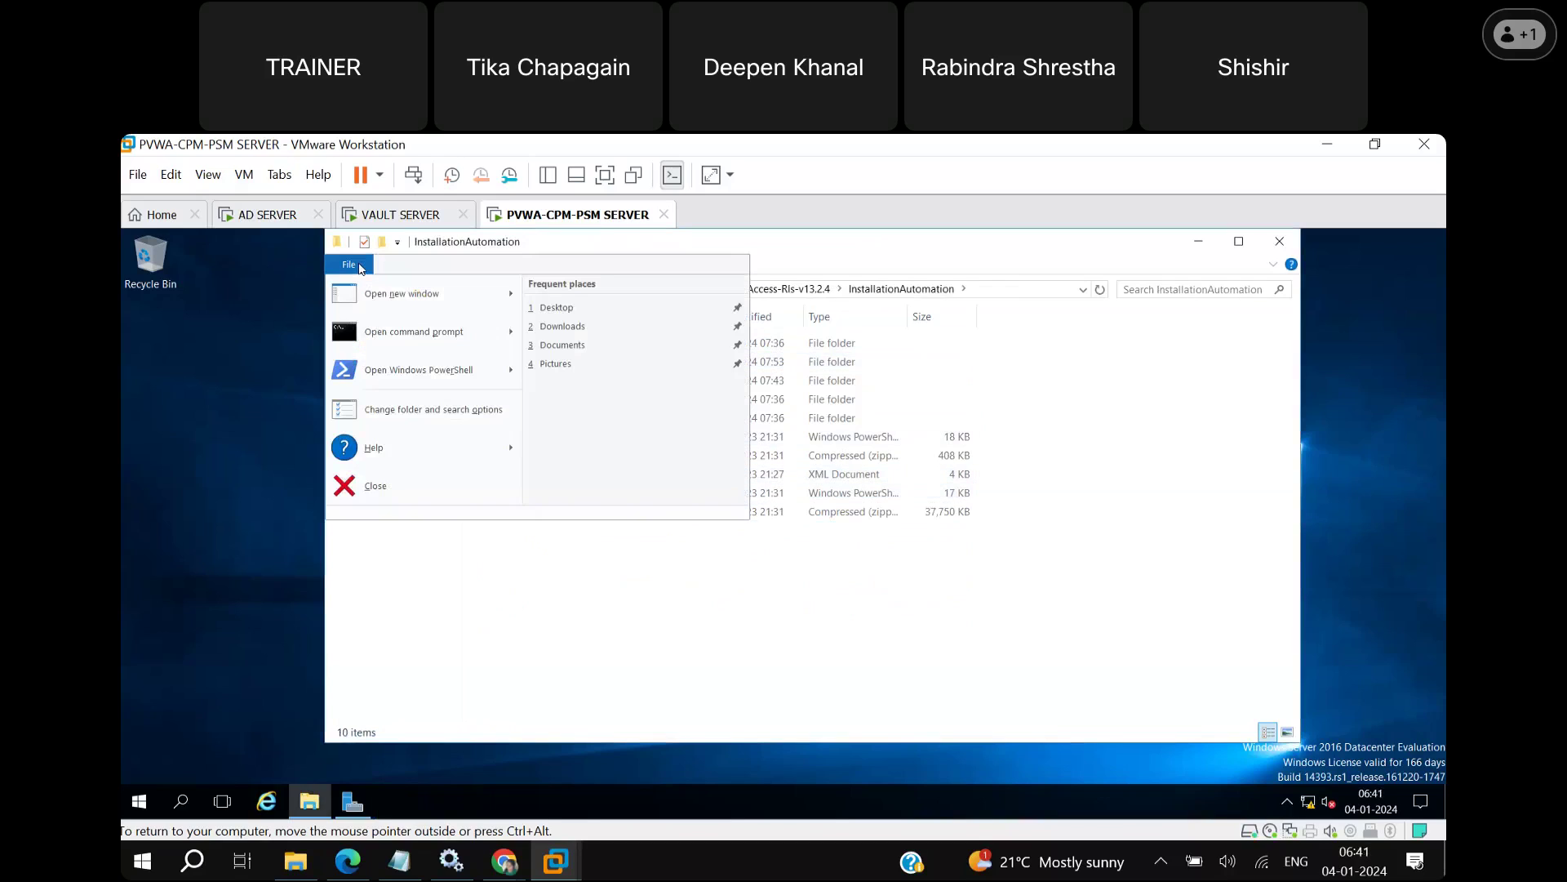
mouse_move(400, 382)
click(659, 337)
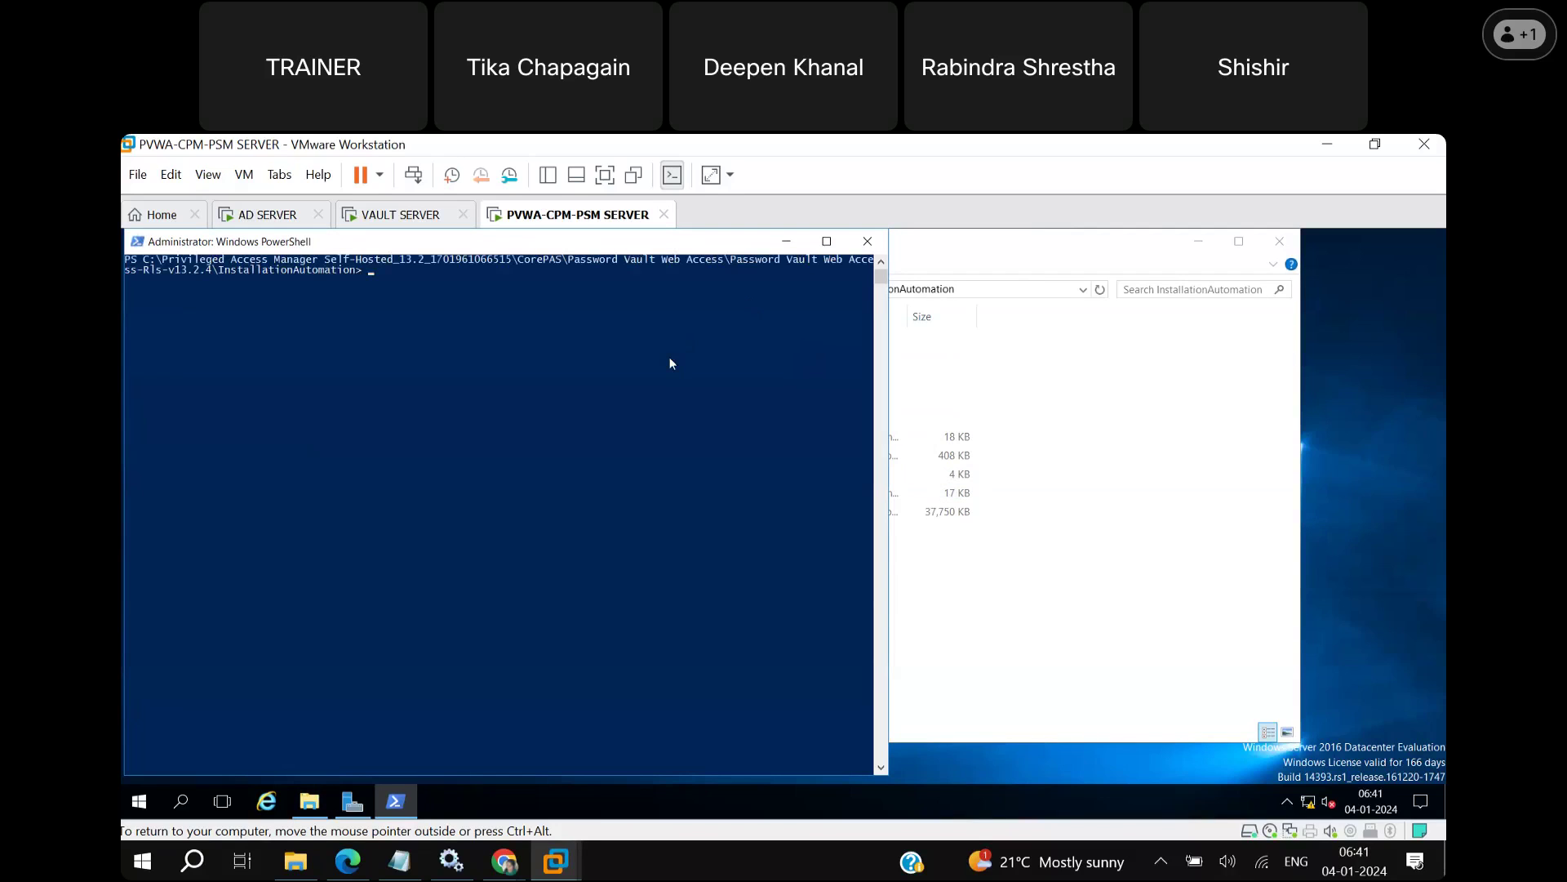
drag(637, 248, 913, 353)
Run the PVWA_Prerequisites.ps1 script in a maximized PowerShell window.
click(809, 459)
text(.)
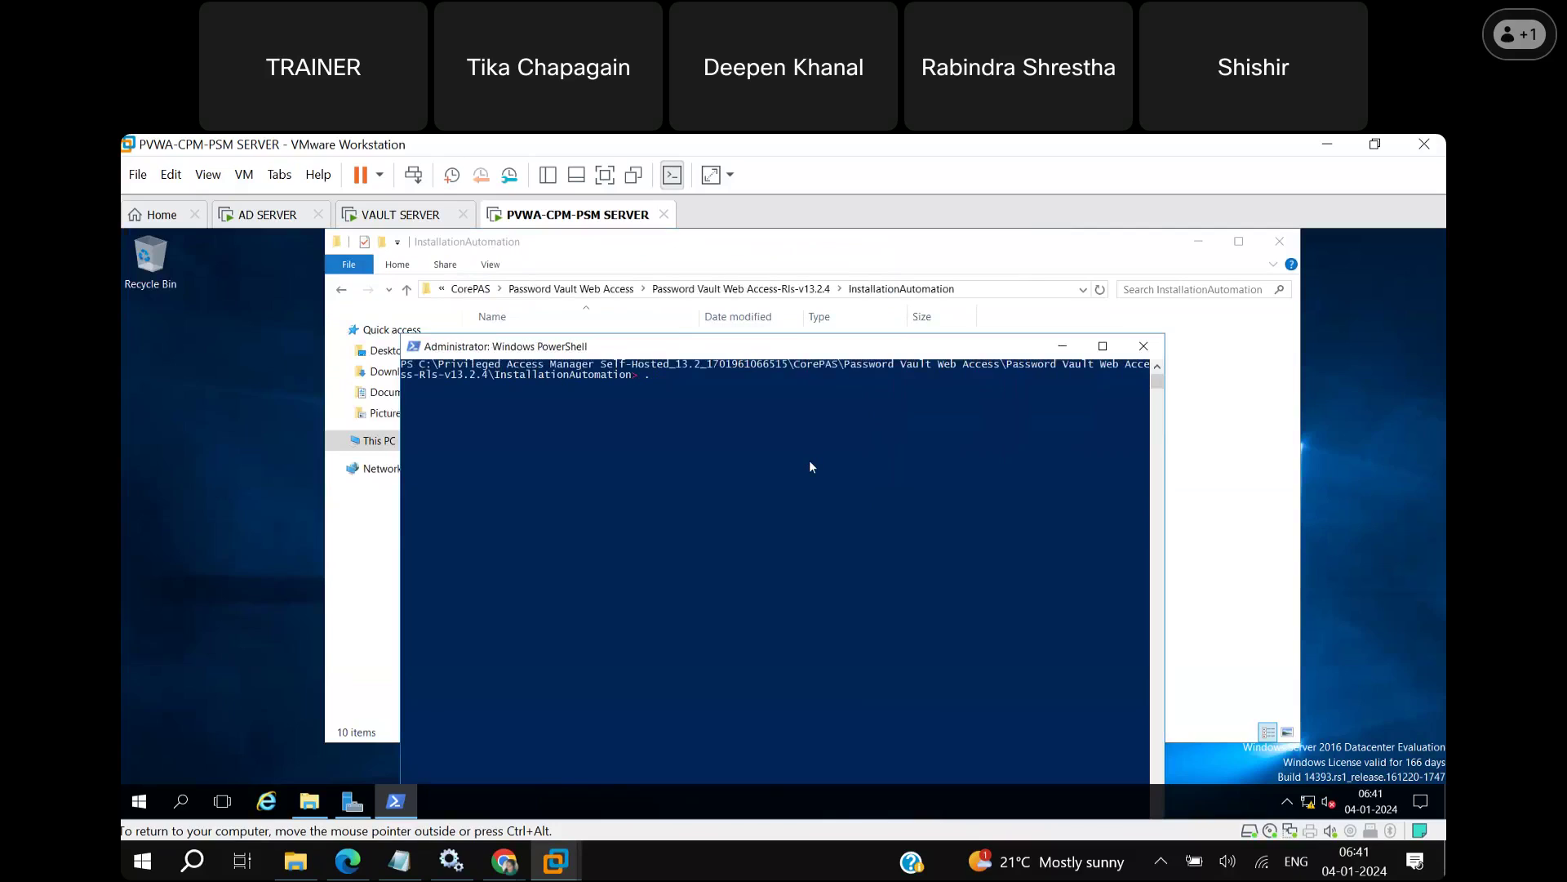
text(\pvwa)
key(Tab)
key(Tab)
key(Tab)
key(Tab)
key(Tab)
key(Return)
click(1103, 346)
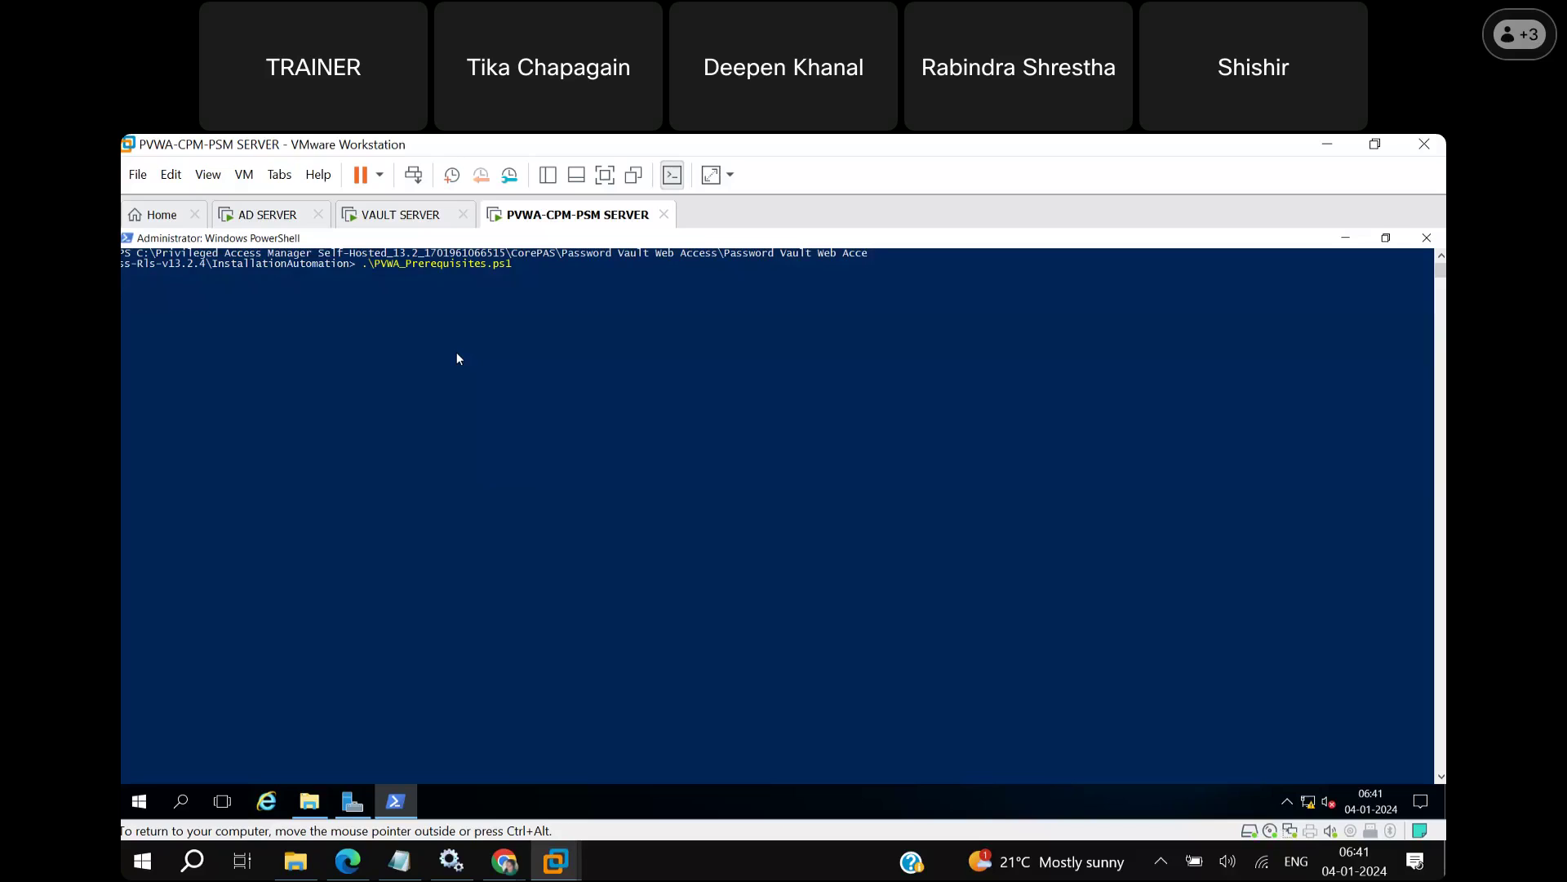
key(Return)
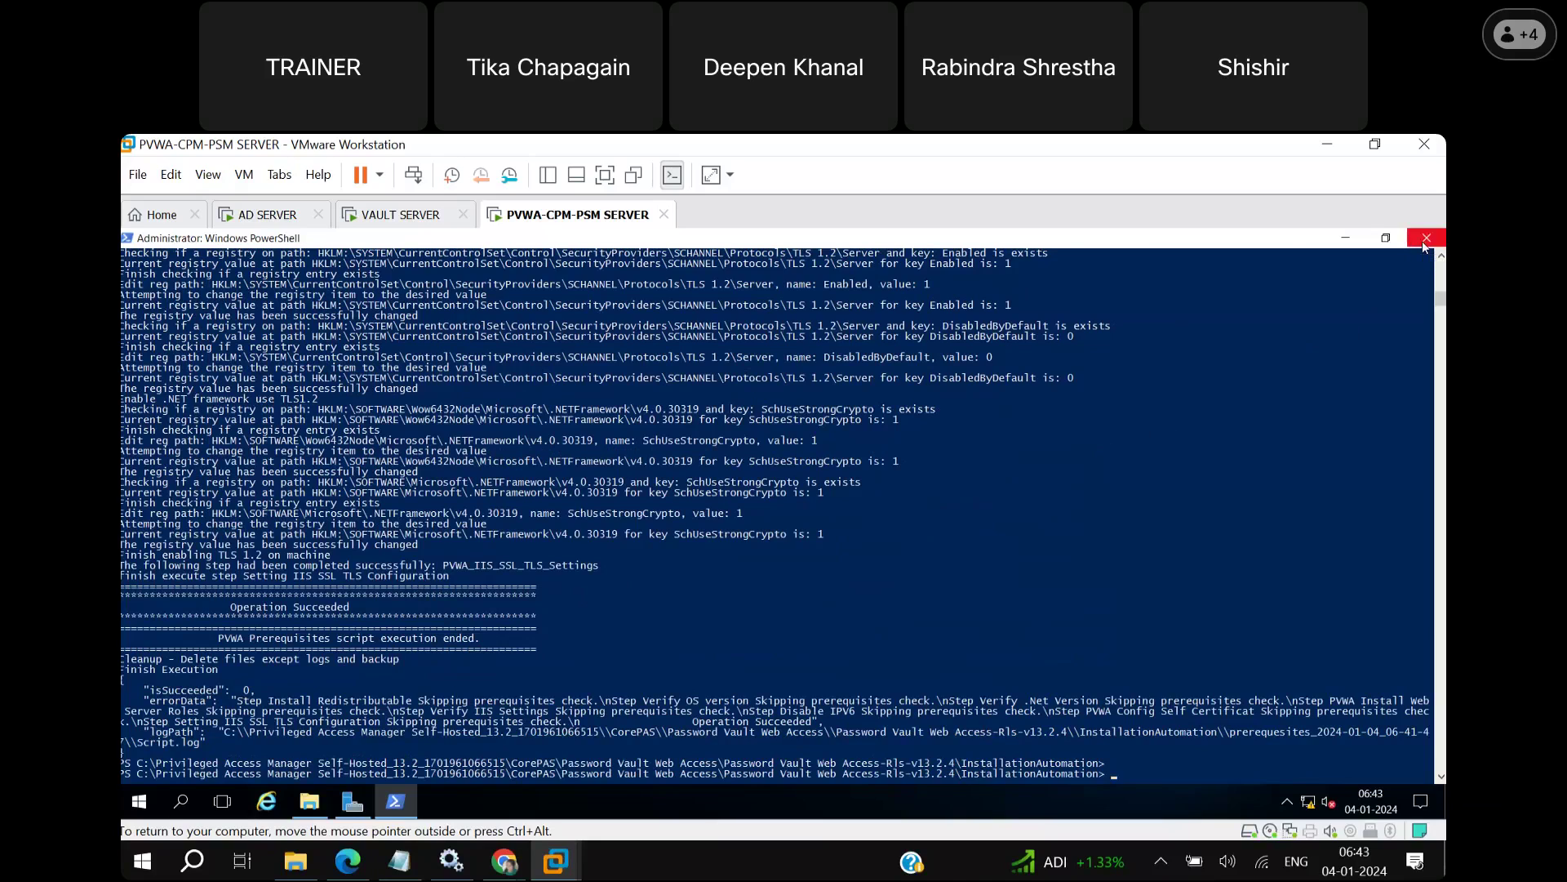
Close PowerShell and the folder window, then launch IIS Manager from Server Manager's Tools.
click(1346, 238)
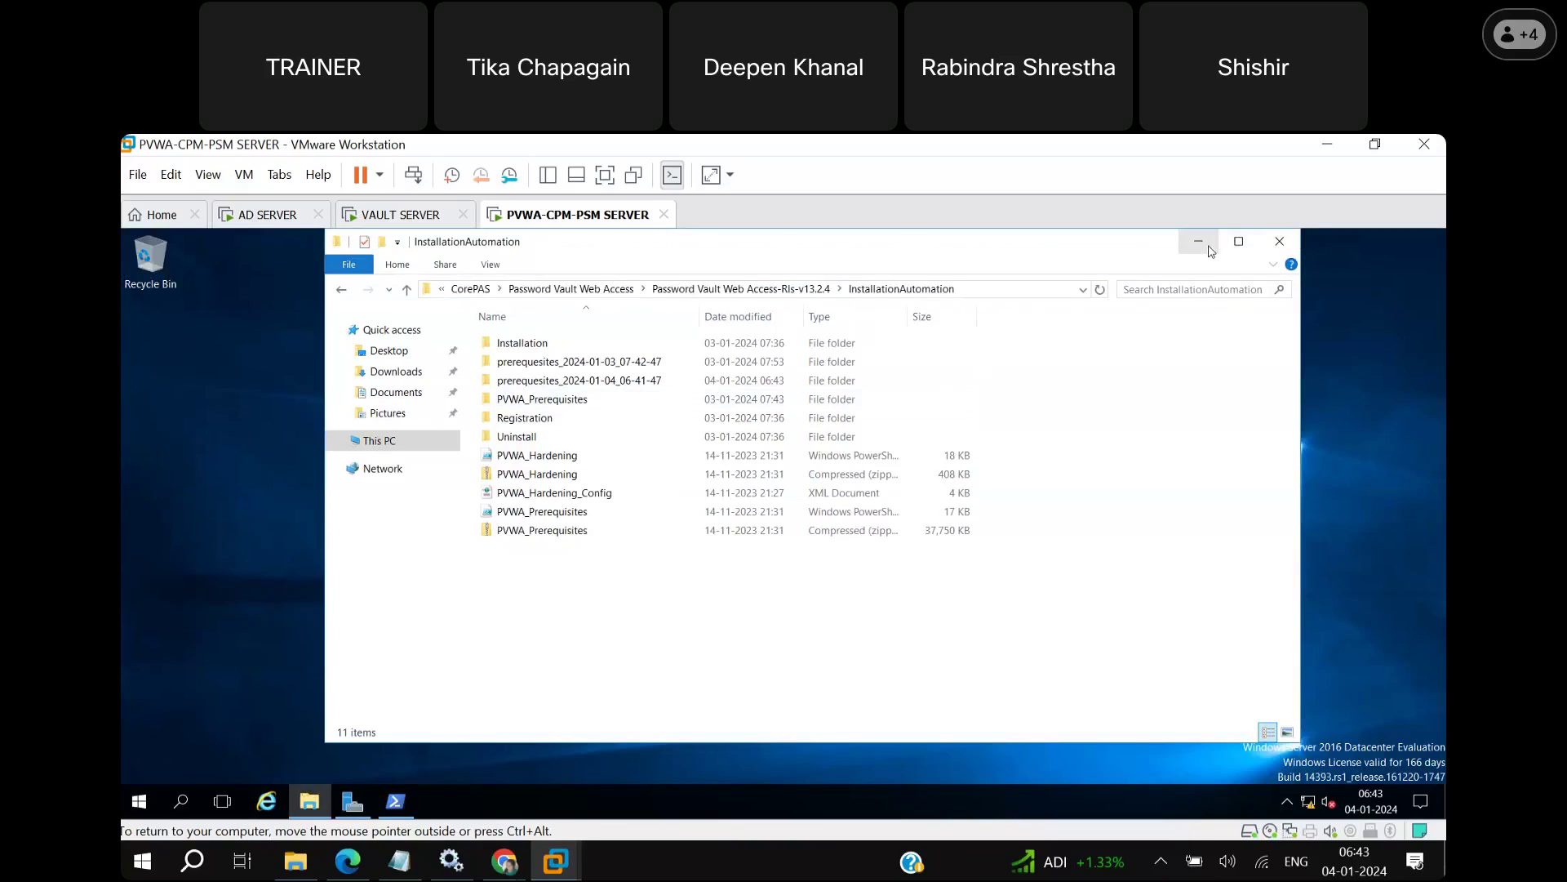
click(1279, 242)
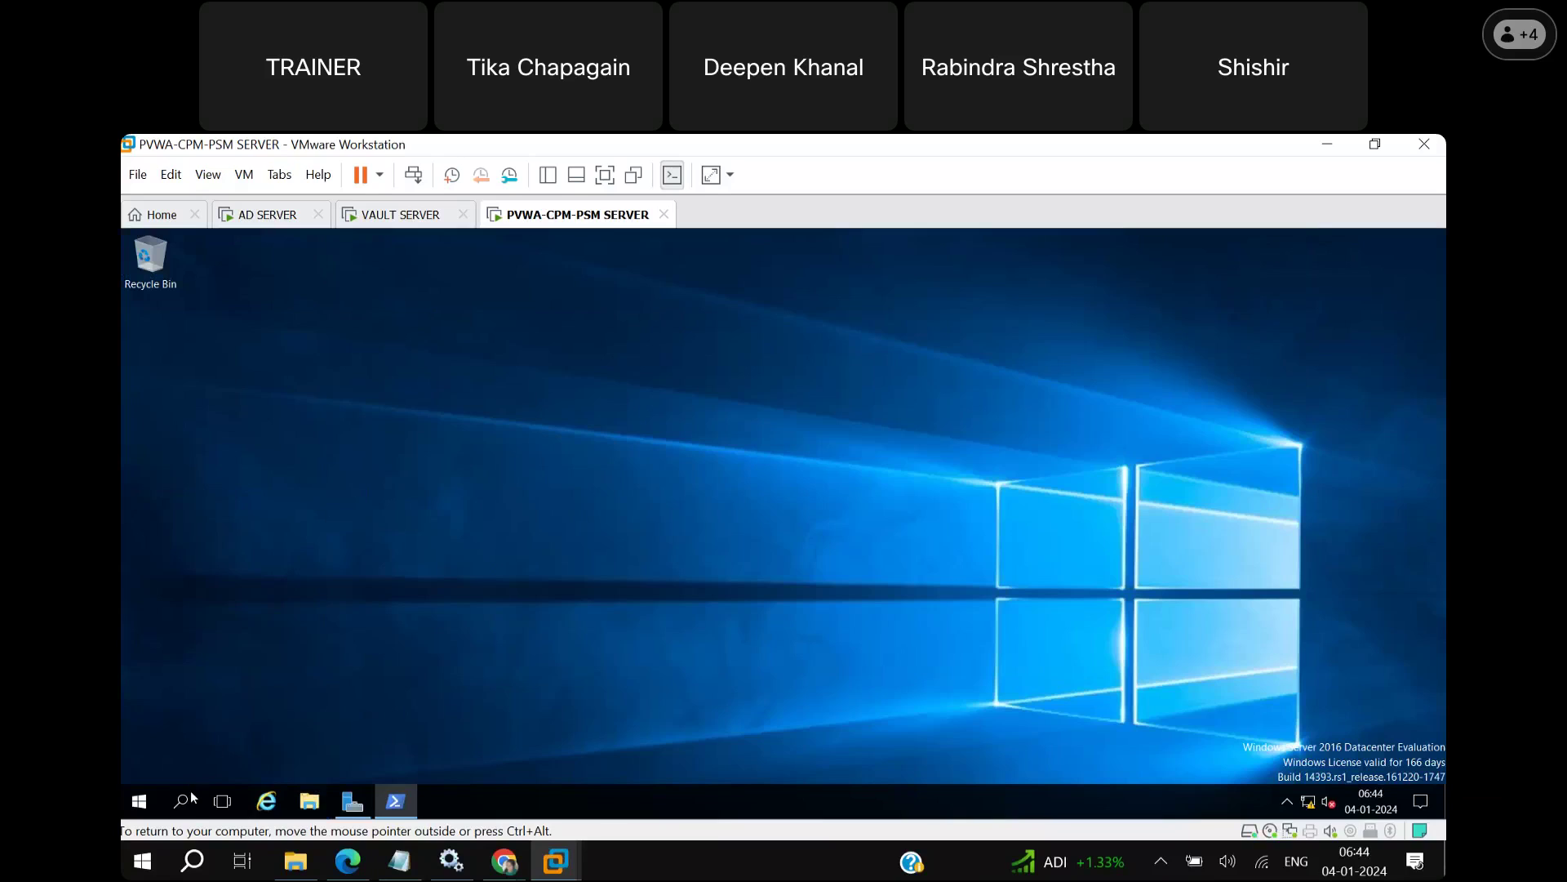
click(354, 803)
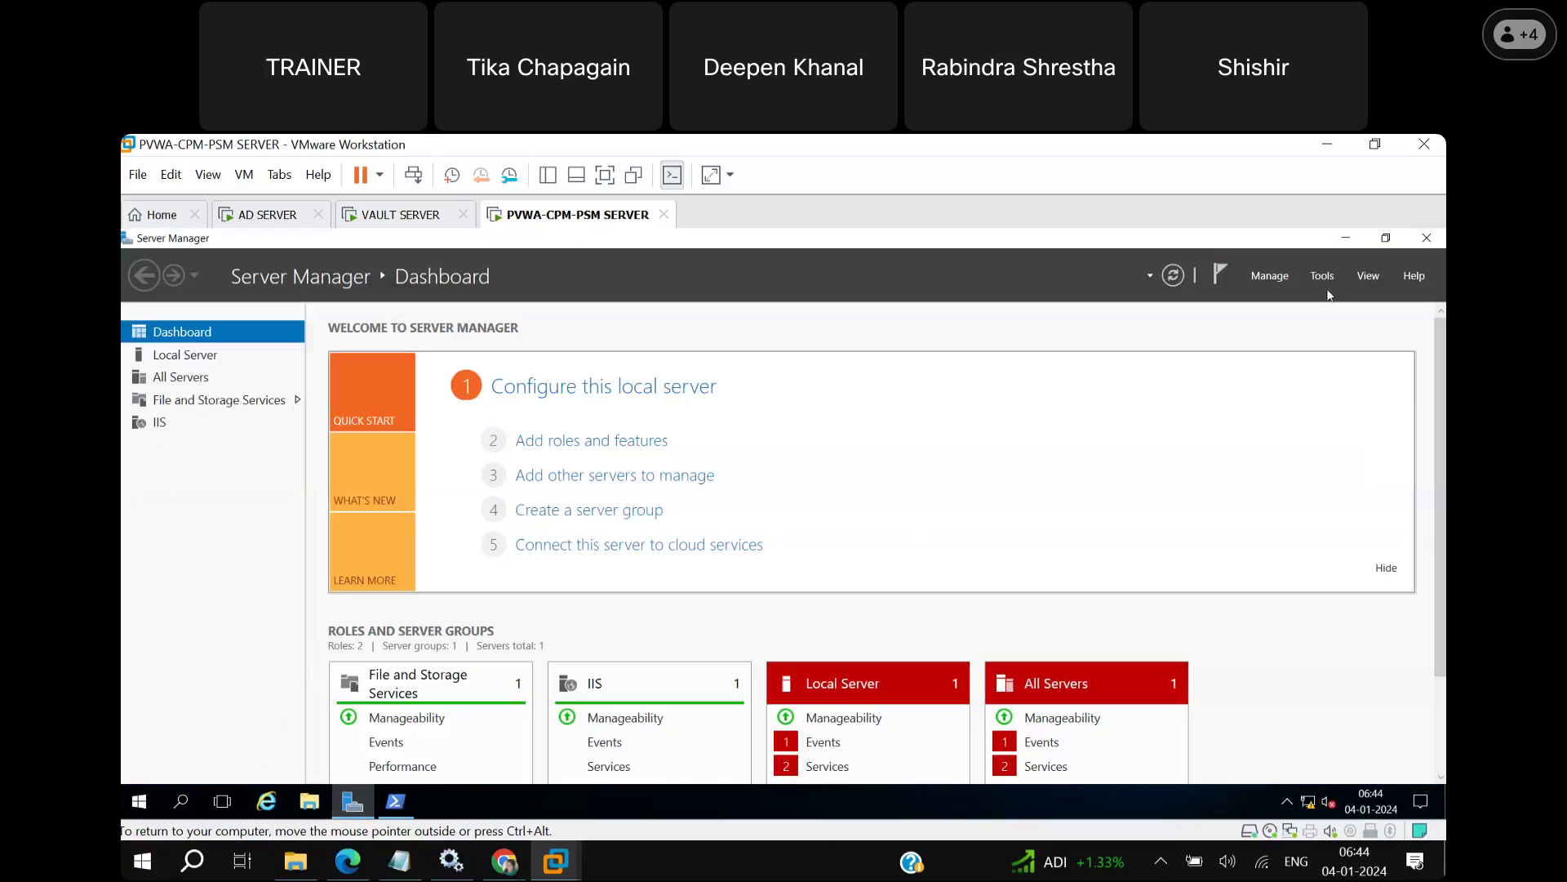
click(1322, 276)
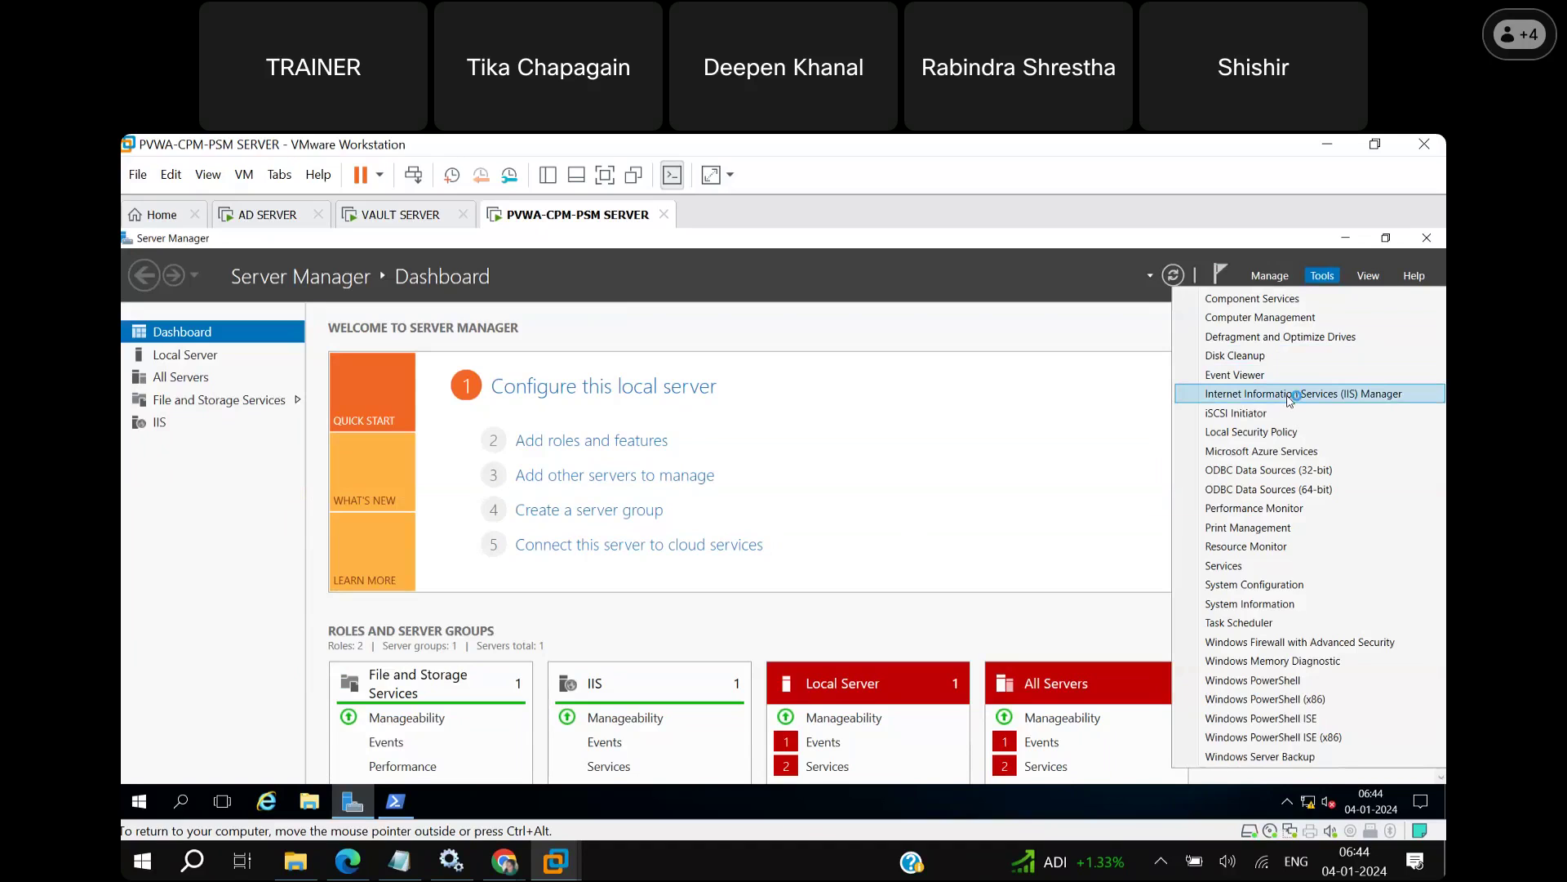
click(1290, 396)
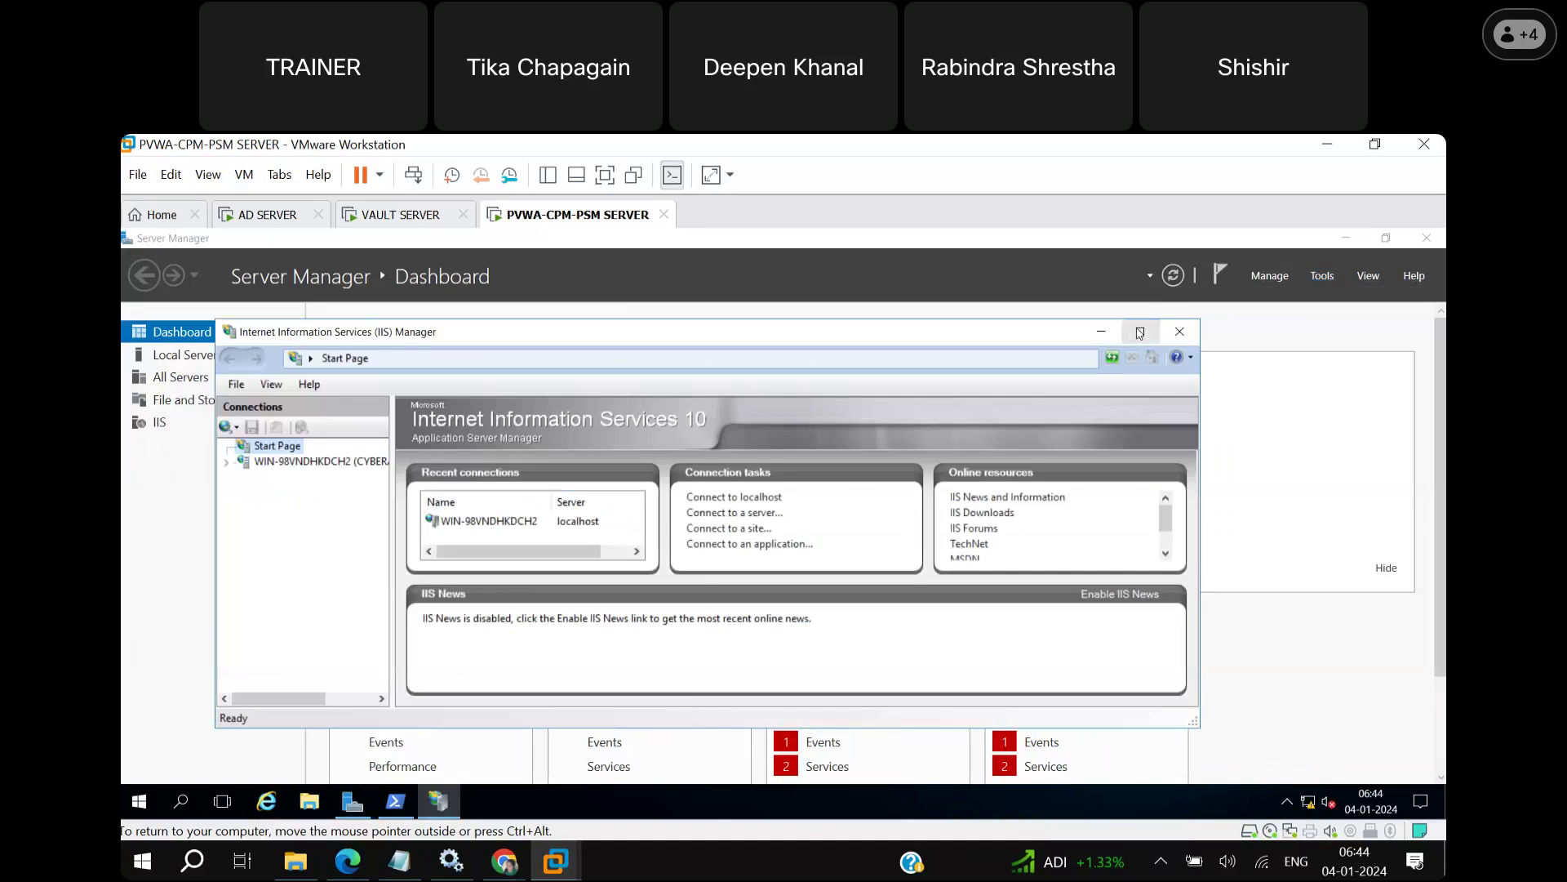
Maximize IIS Manager and select Default Web Site under WIN-98VNDHKDCH2 > Sites.
click(1139, 332)
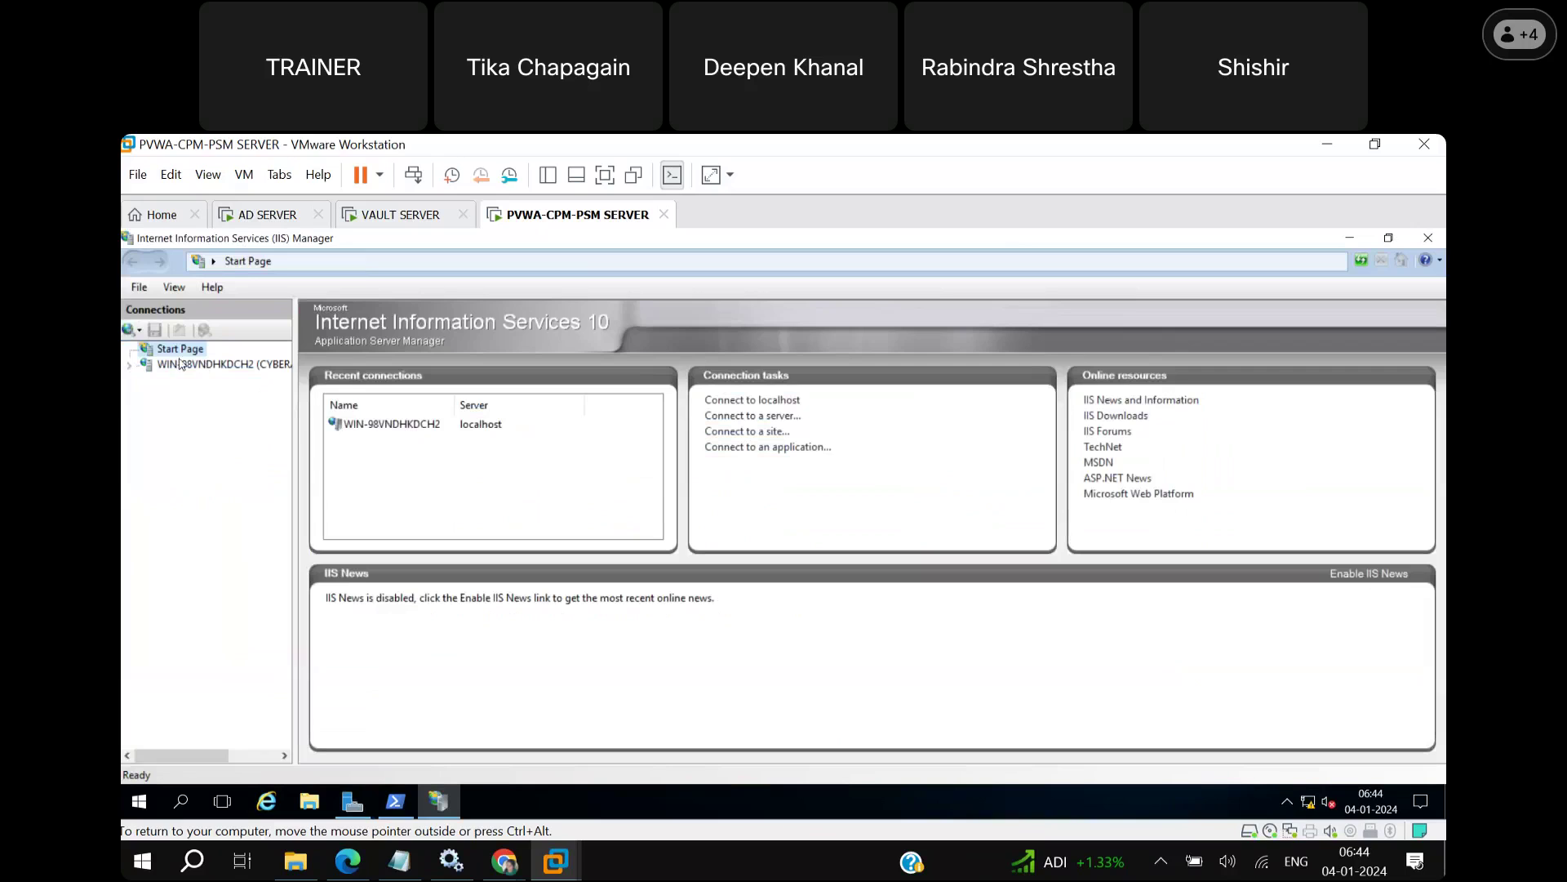
click(129, 367)
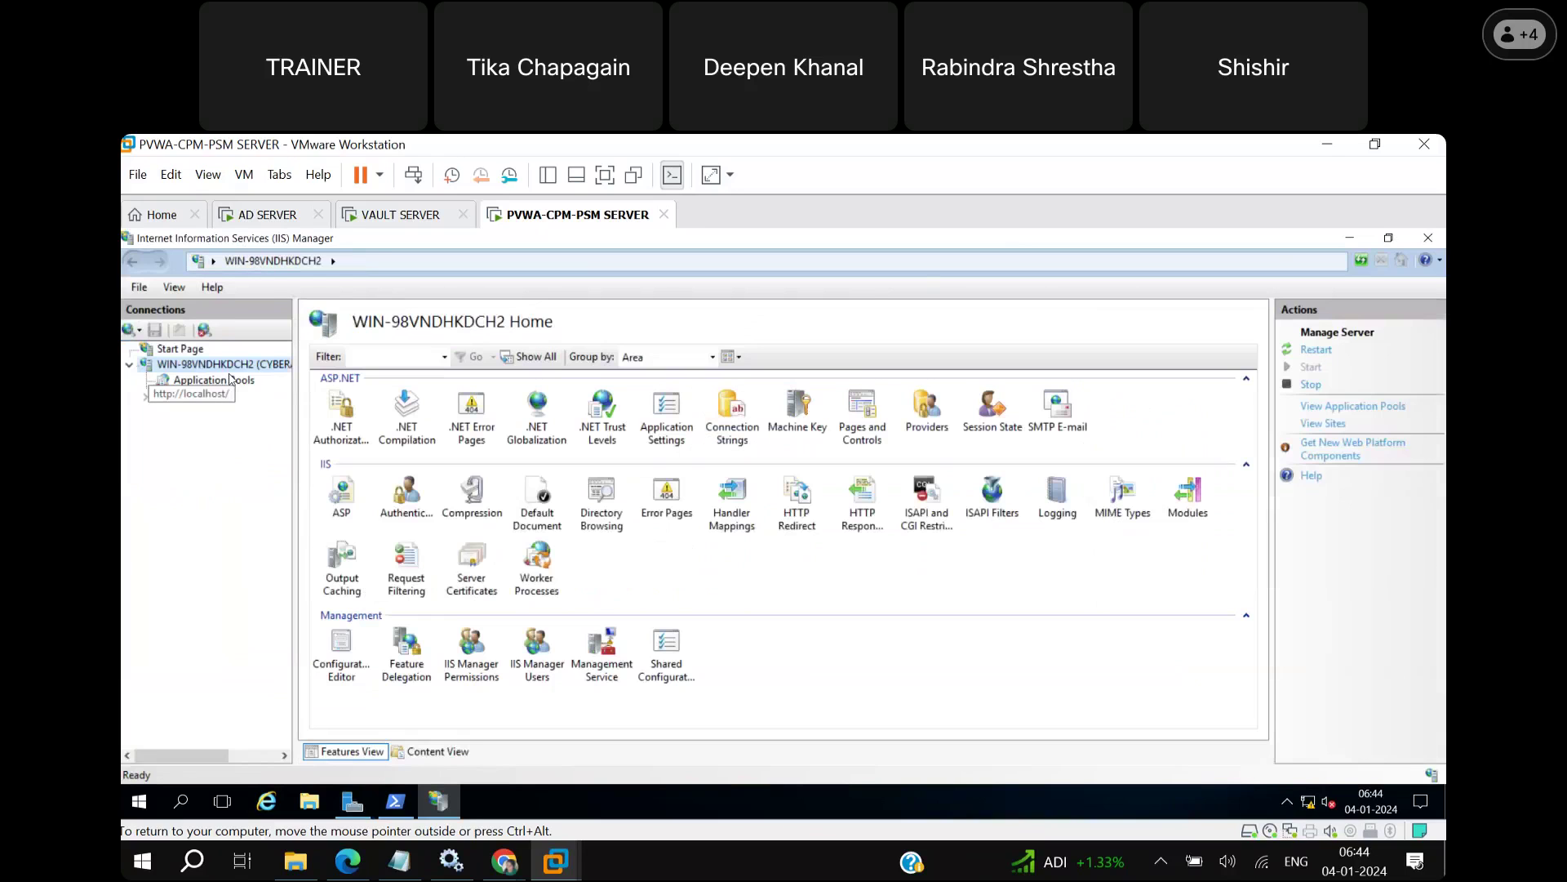
click(147, 398)
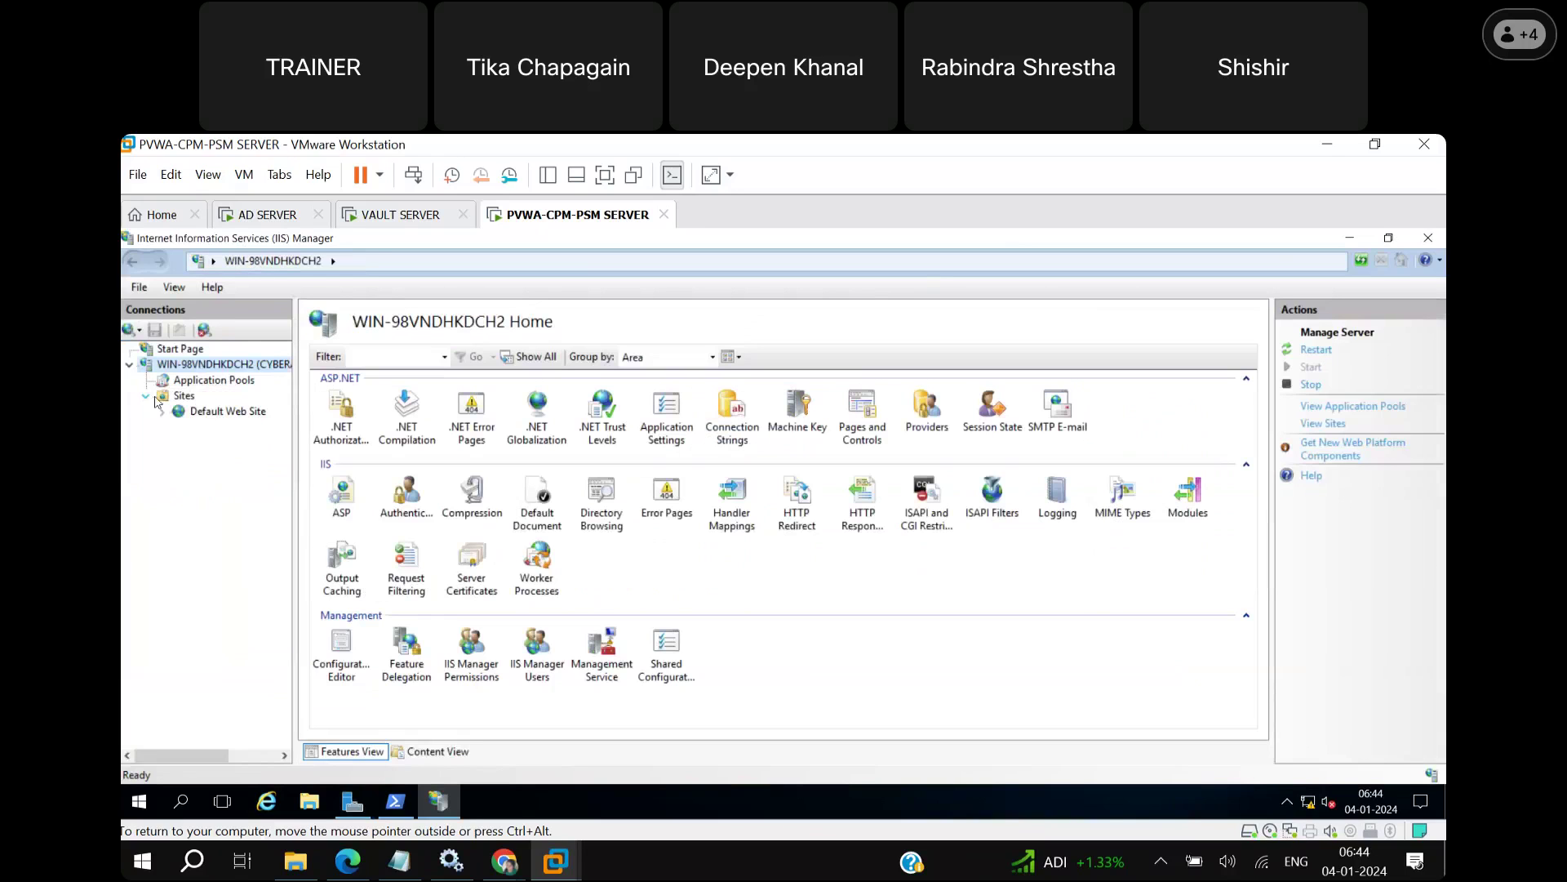
click(166, 414)
click(233, 413)
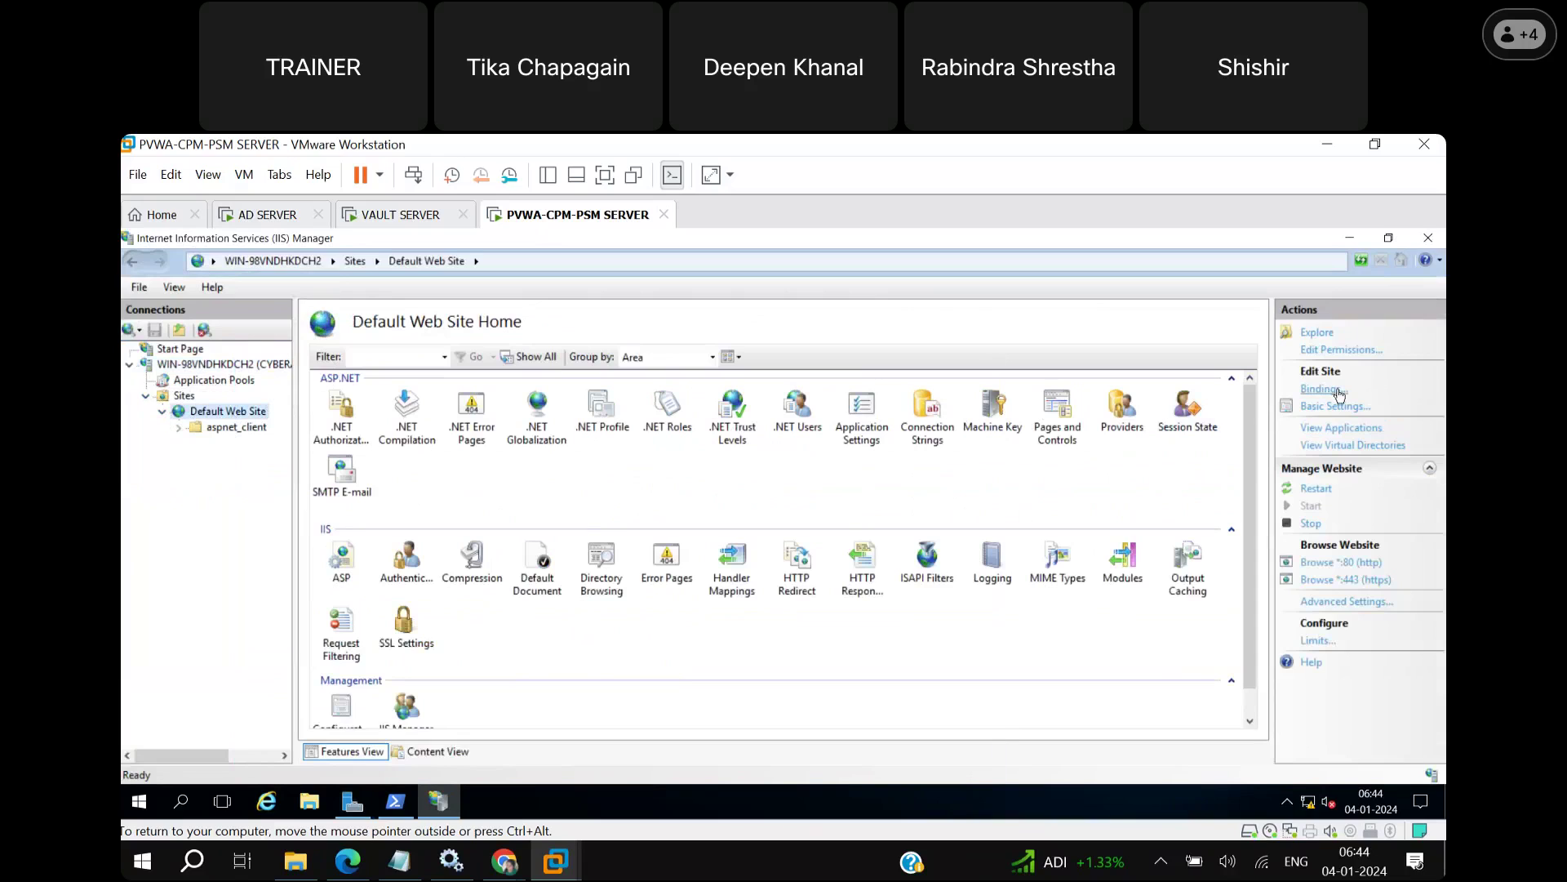
Open the Default Web Site's https port 443 binding for editing, then open File Explorer.
click(1339, 392)
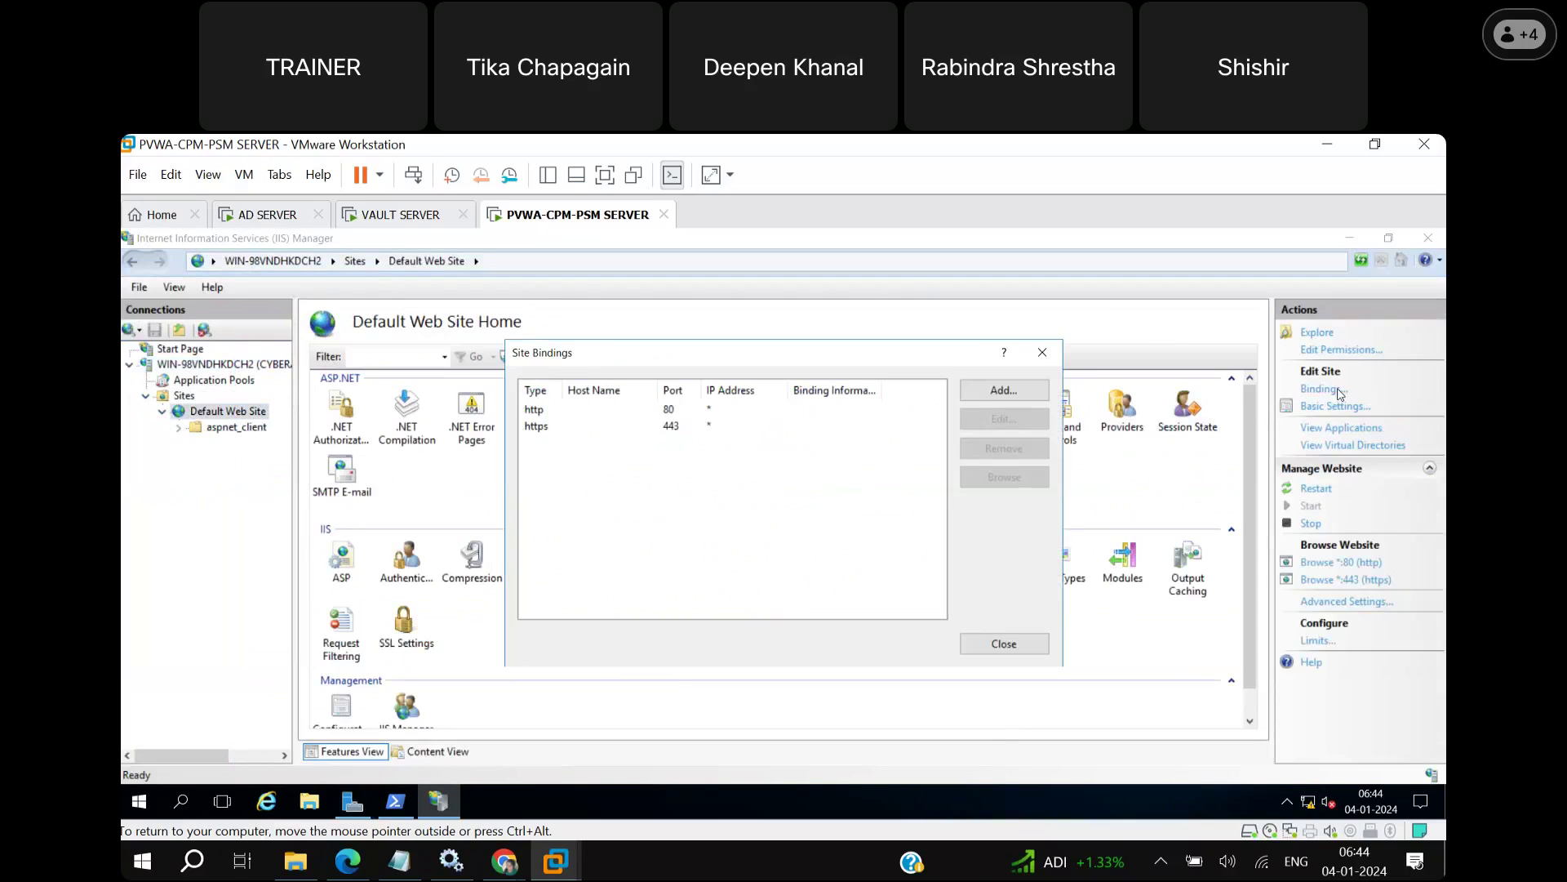
click(670, 431)
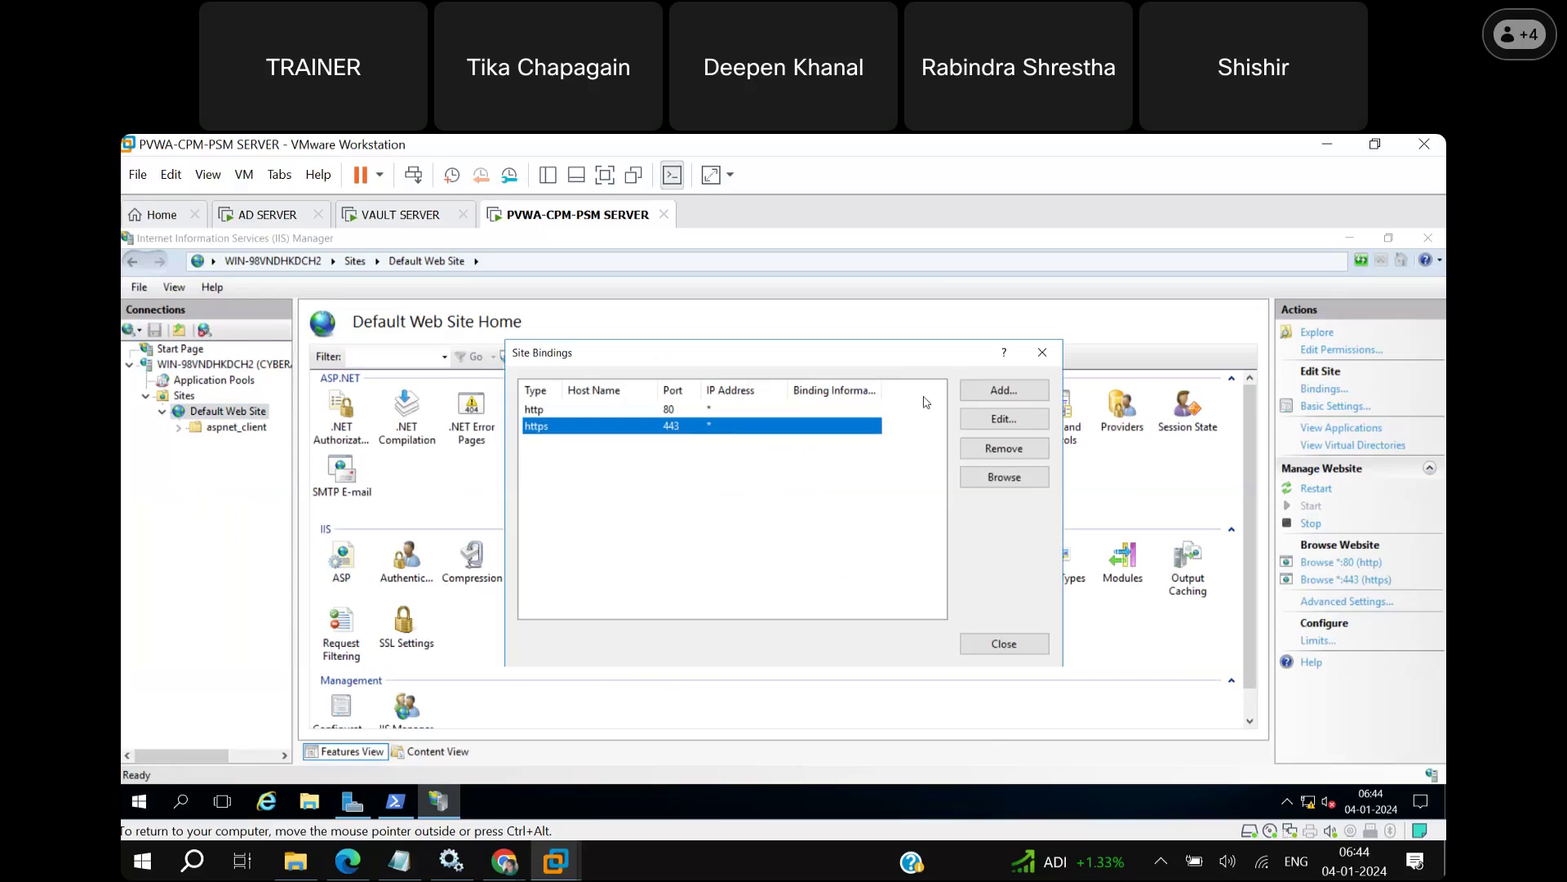
click(1013, 421)
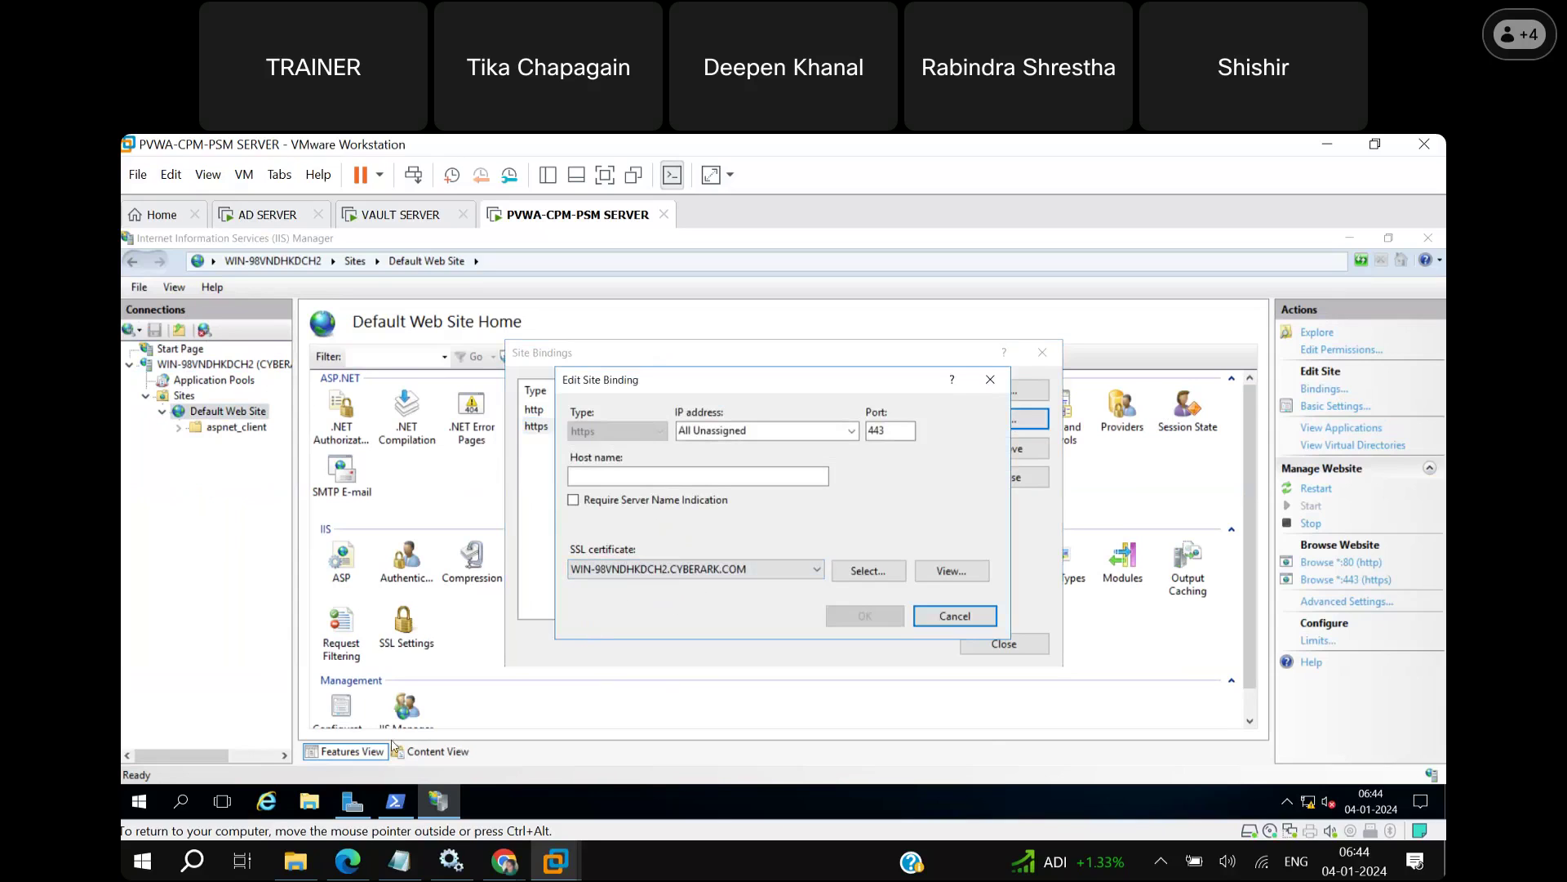
click(323, 800)
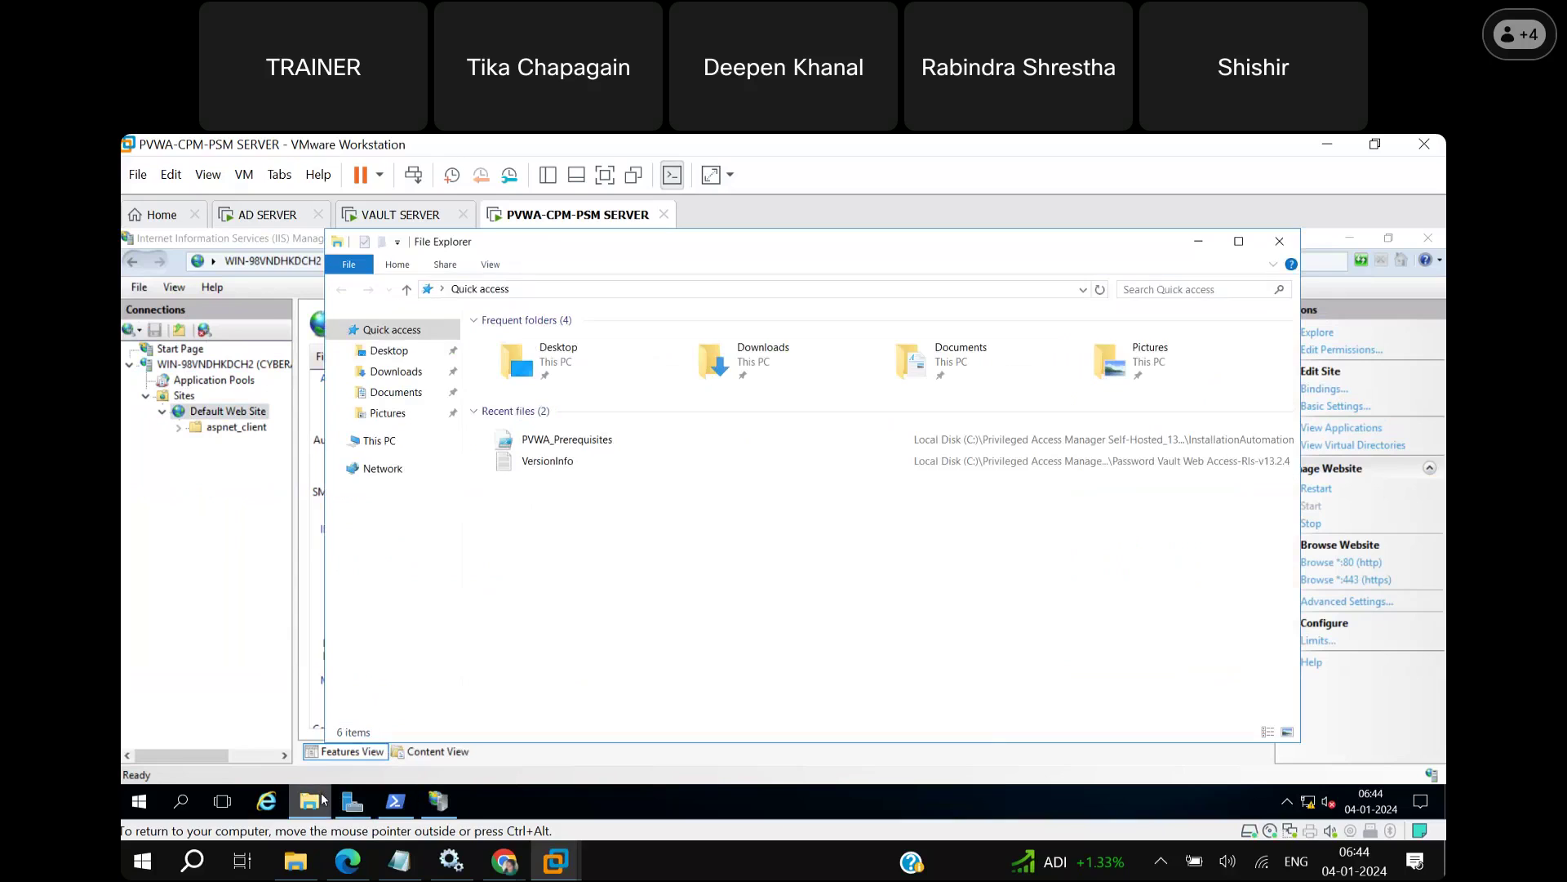
Review This PC's system properties, minimize System and Explorer, and cancel the https binding edit.
click(395, 447)
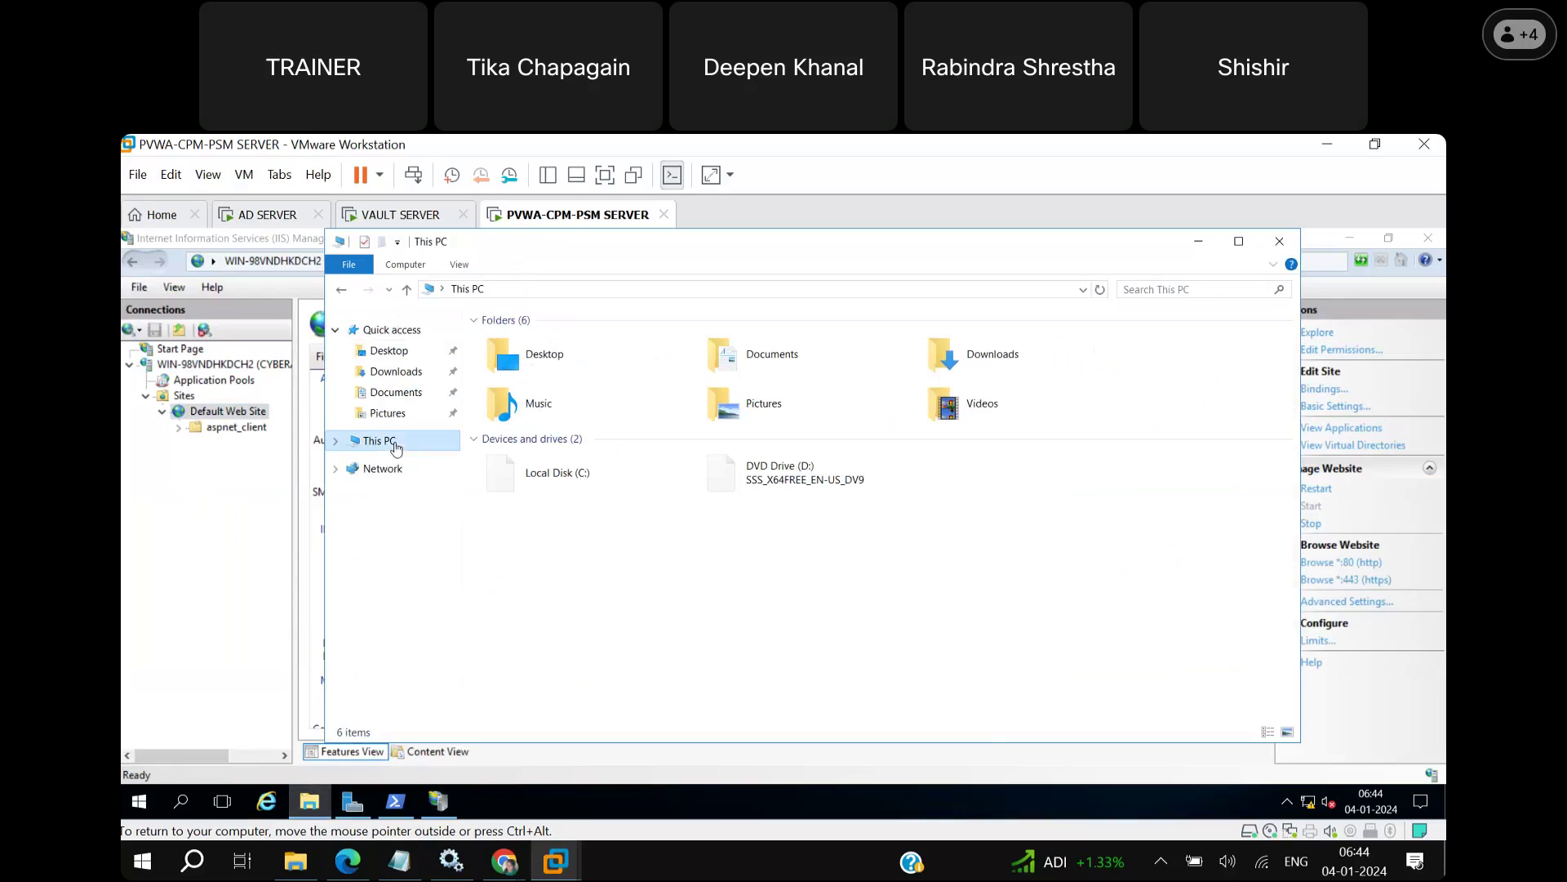
right_click(395, 448)
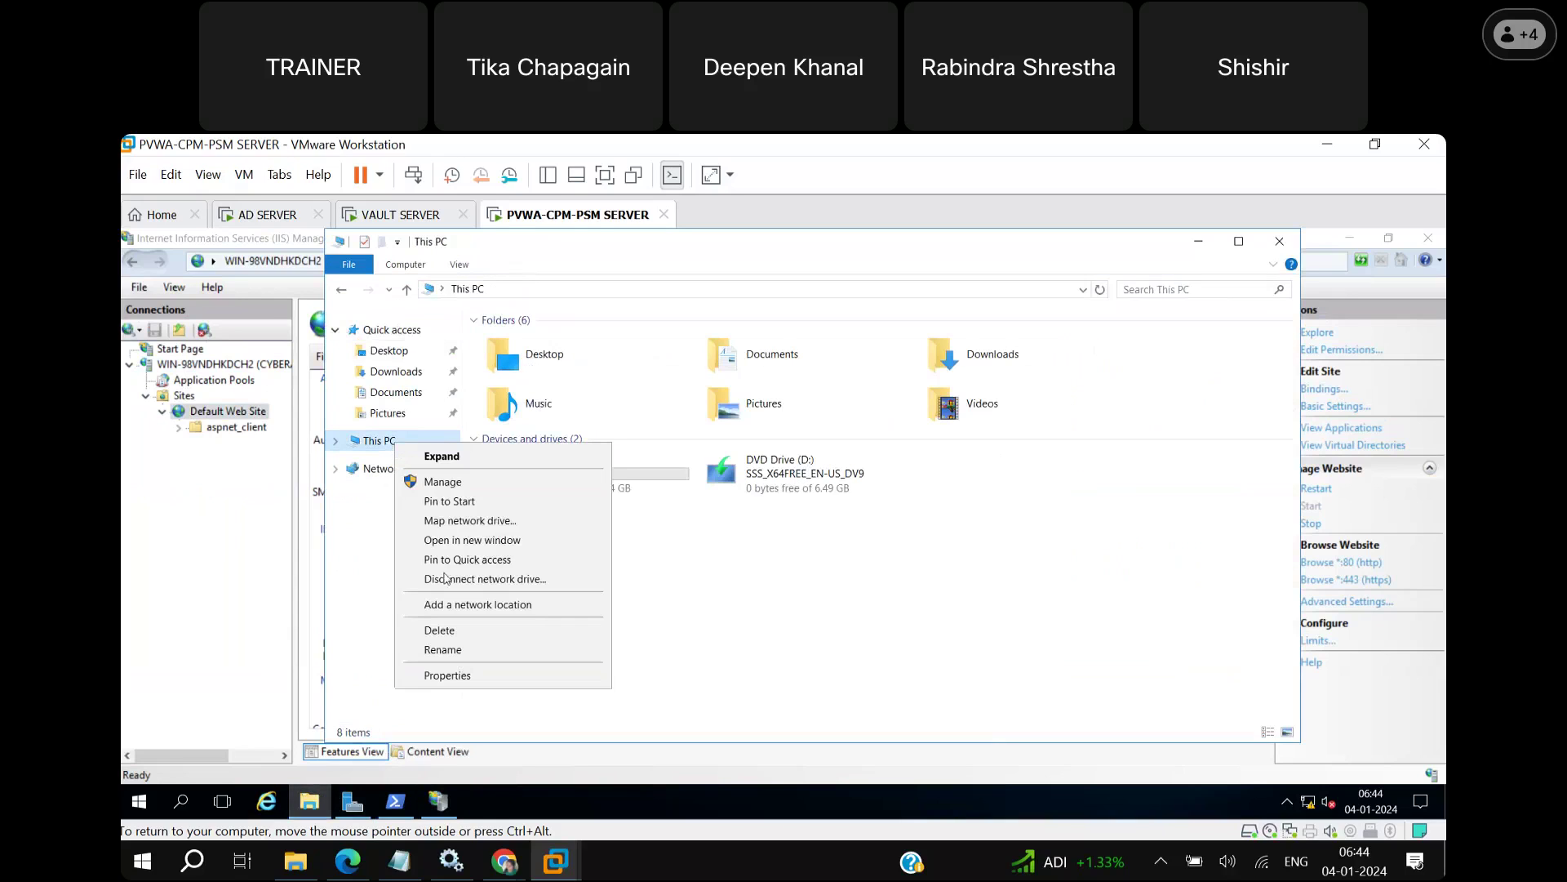
click(447, 676)
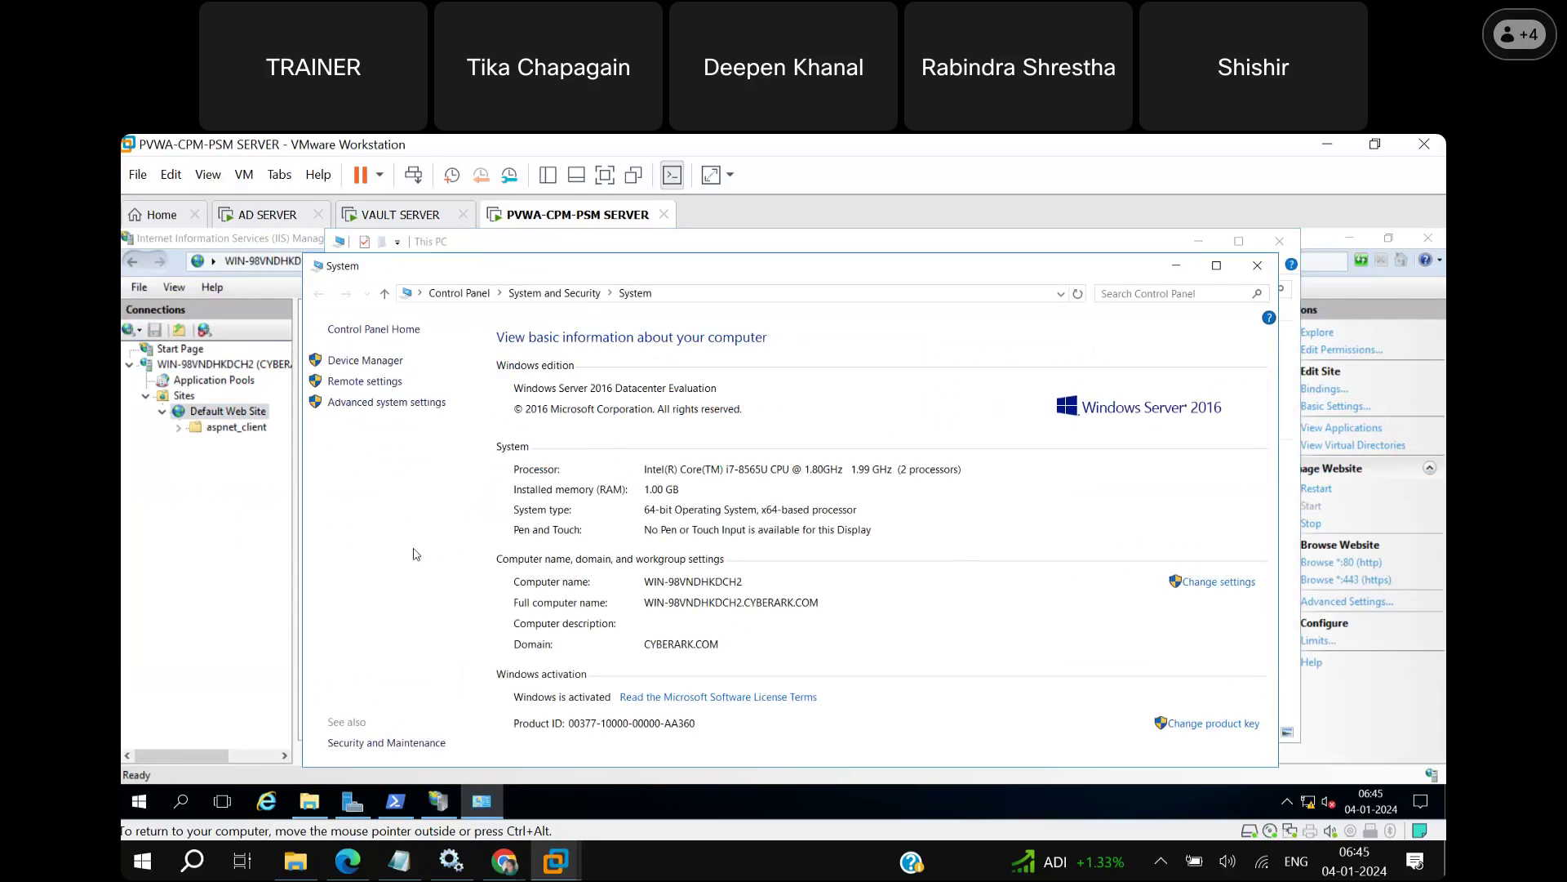
click(1176, 266)
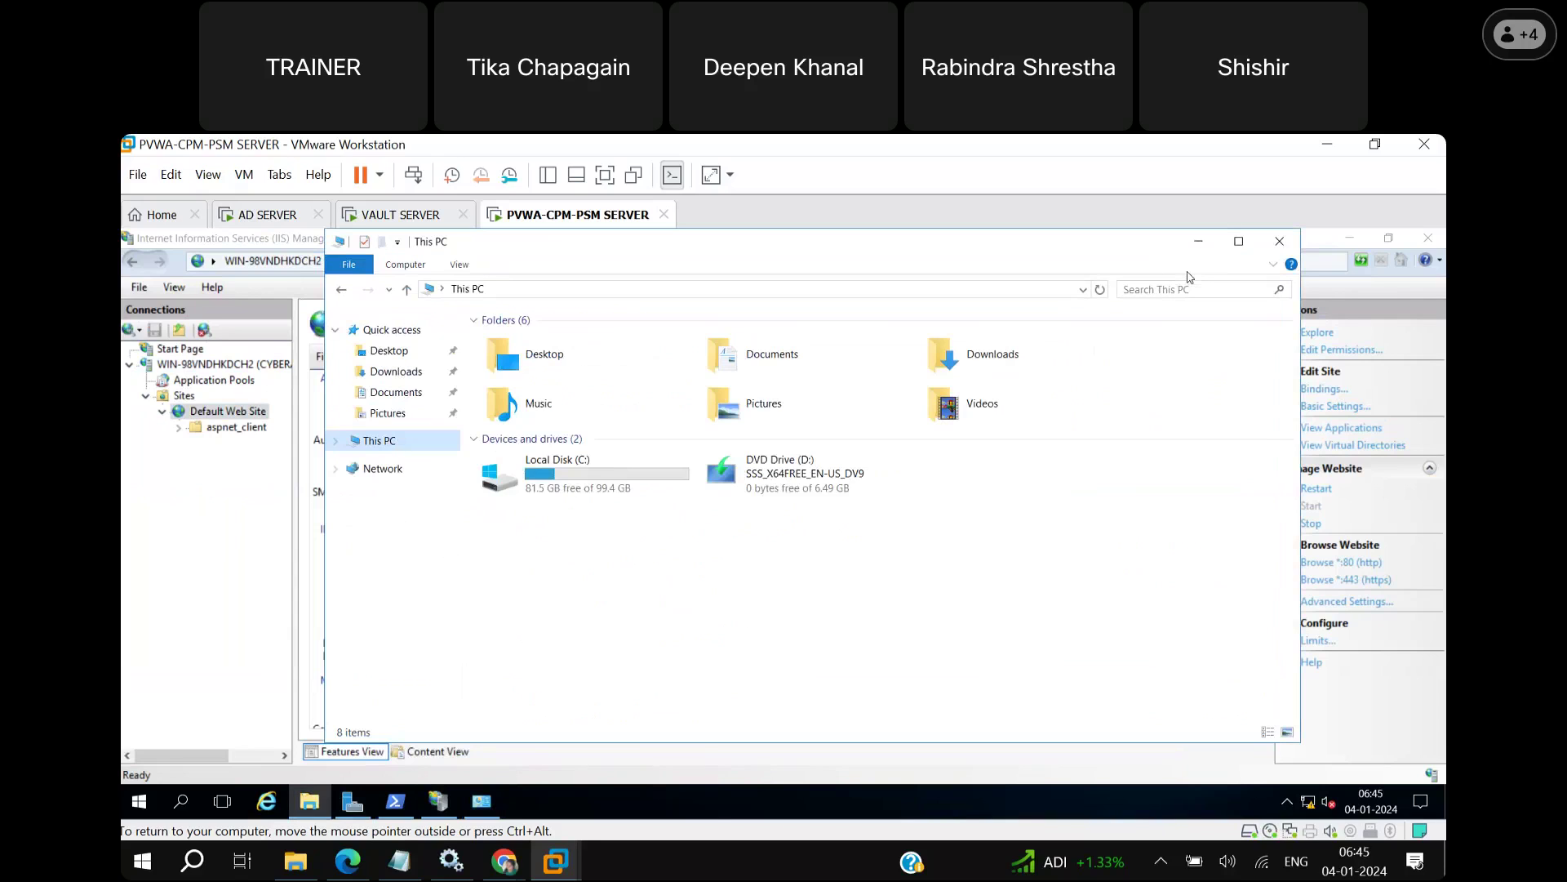
click(1198, 243)
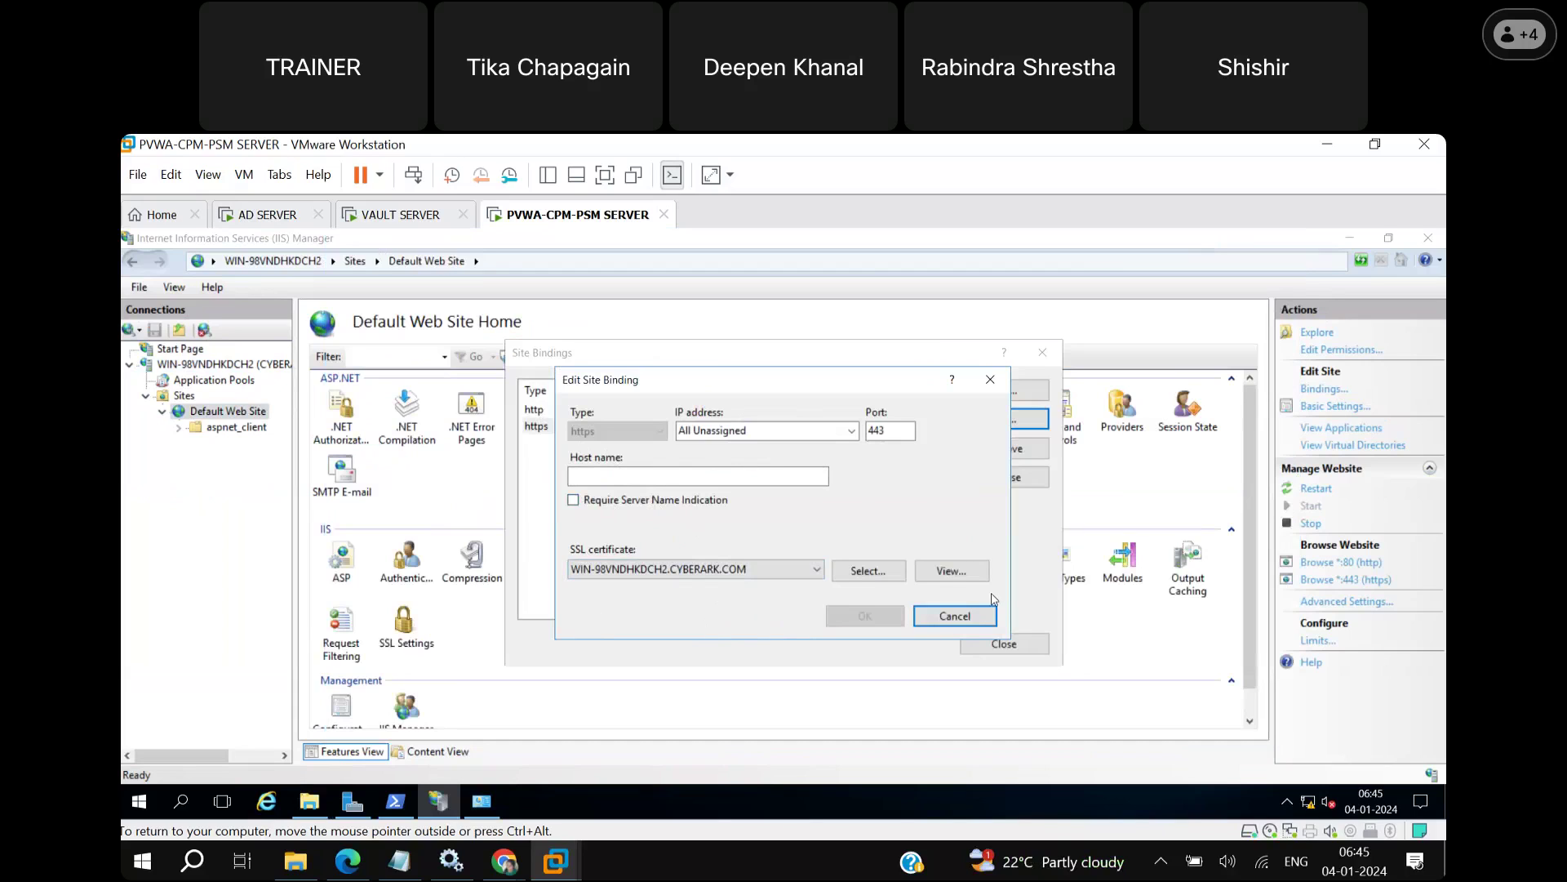
click(971, 619)
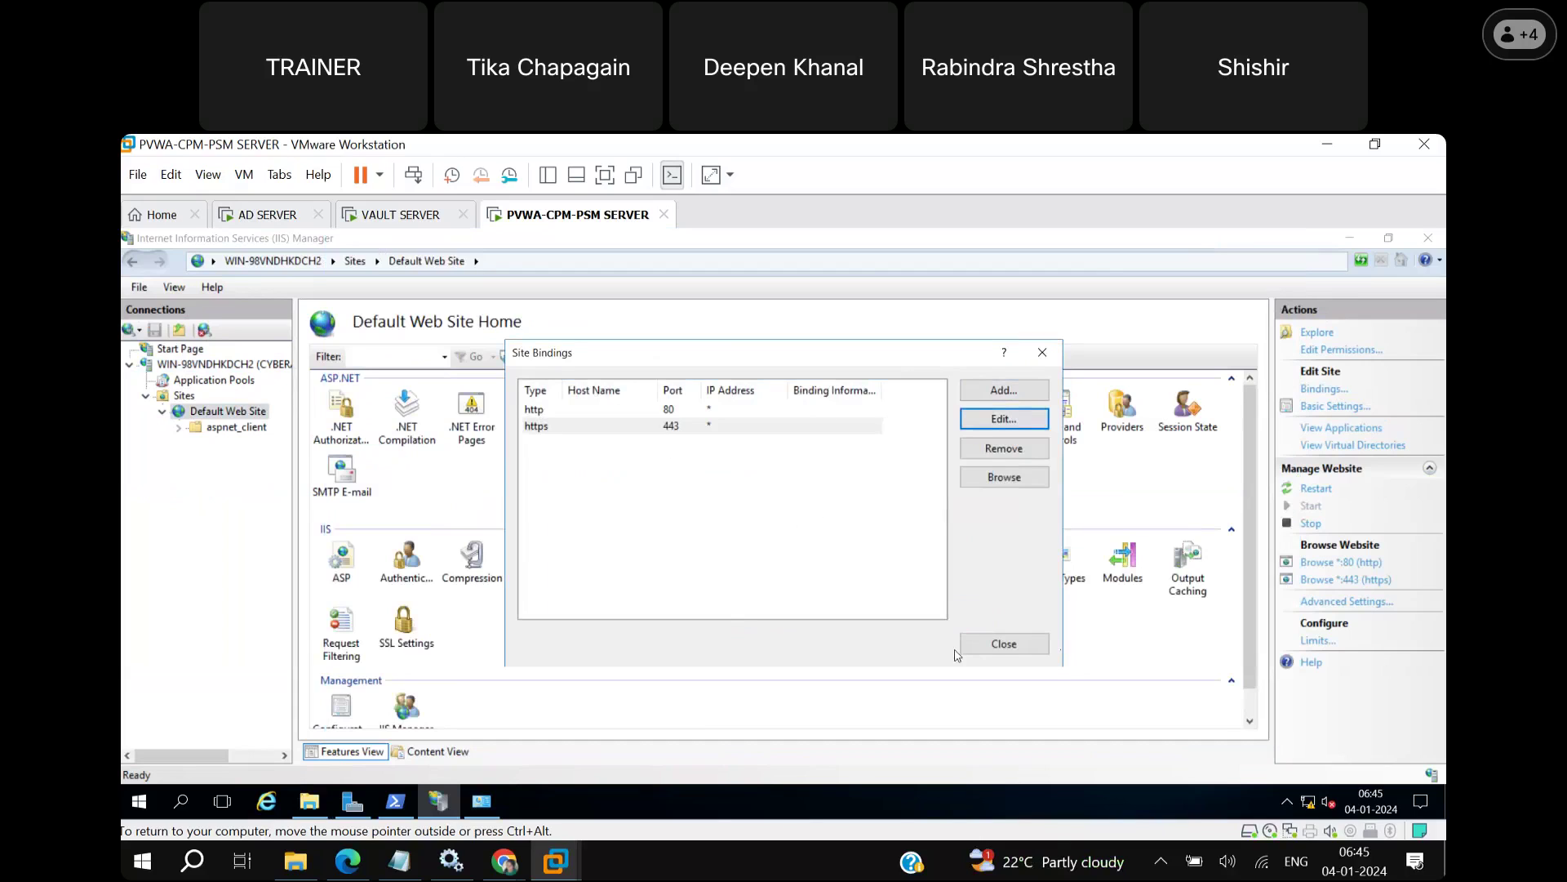
Close the site bindings dialog, IIS Manager and Server Manager.
click(1004, 645)
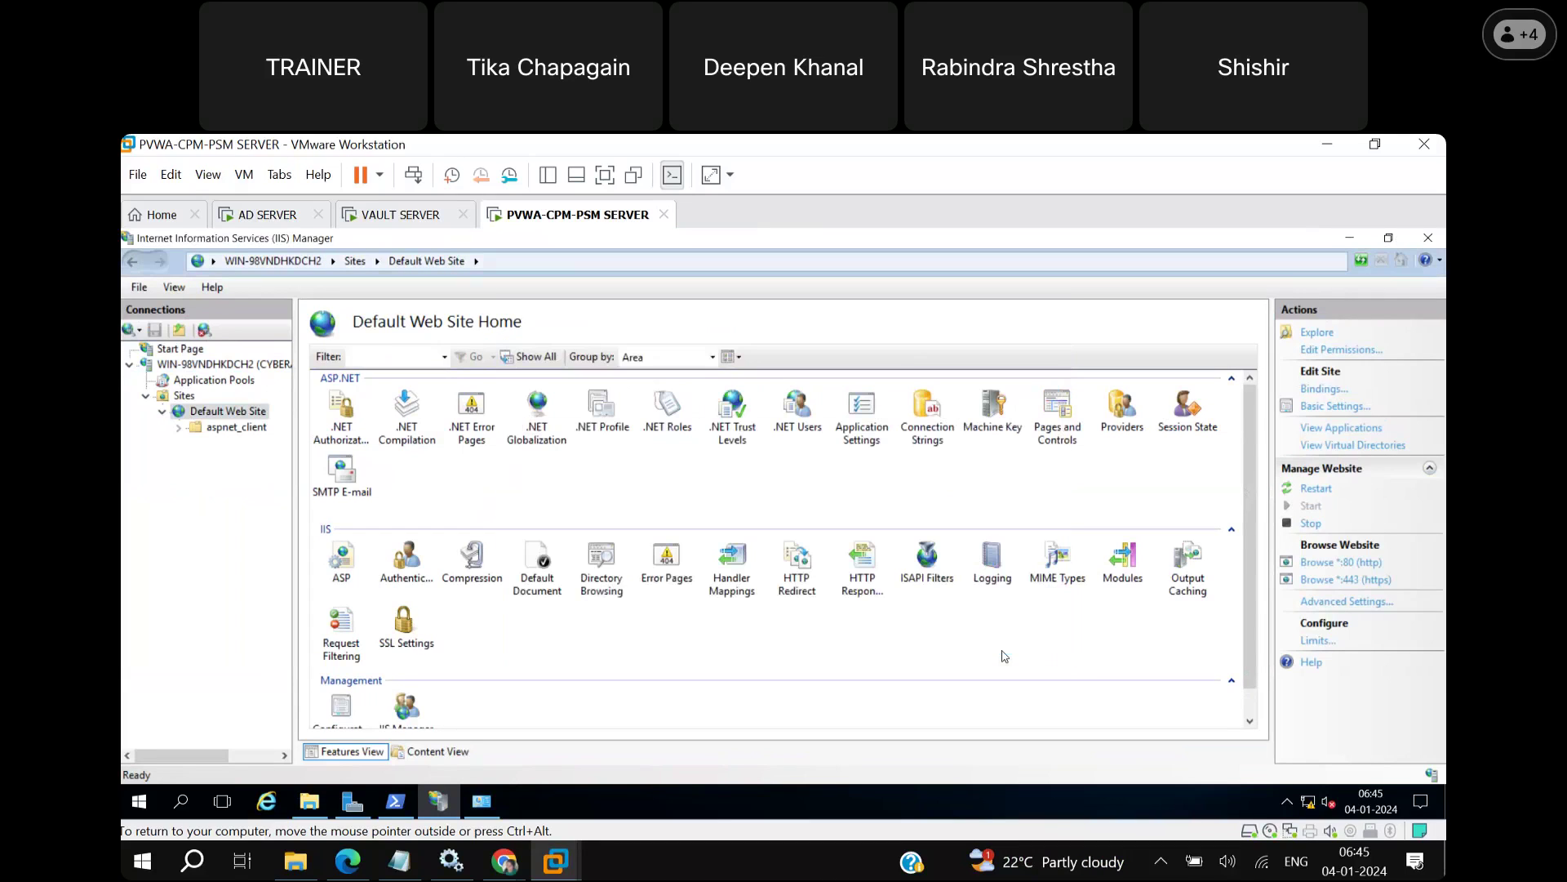
click(1428, 242)
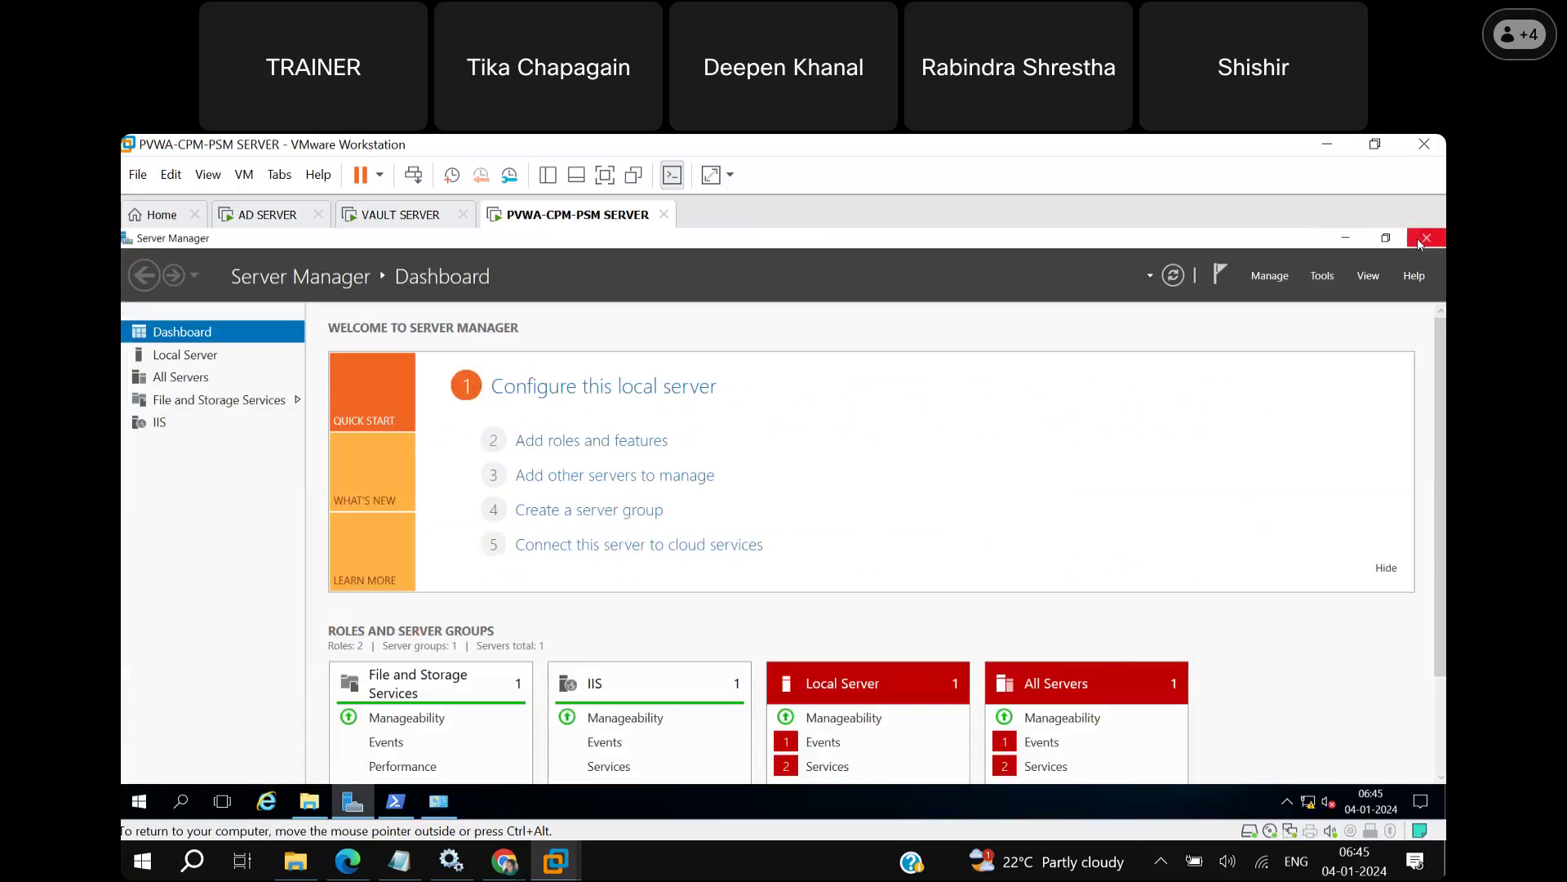
click(1416, 244)
right_click(693, 351)
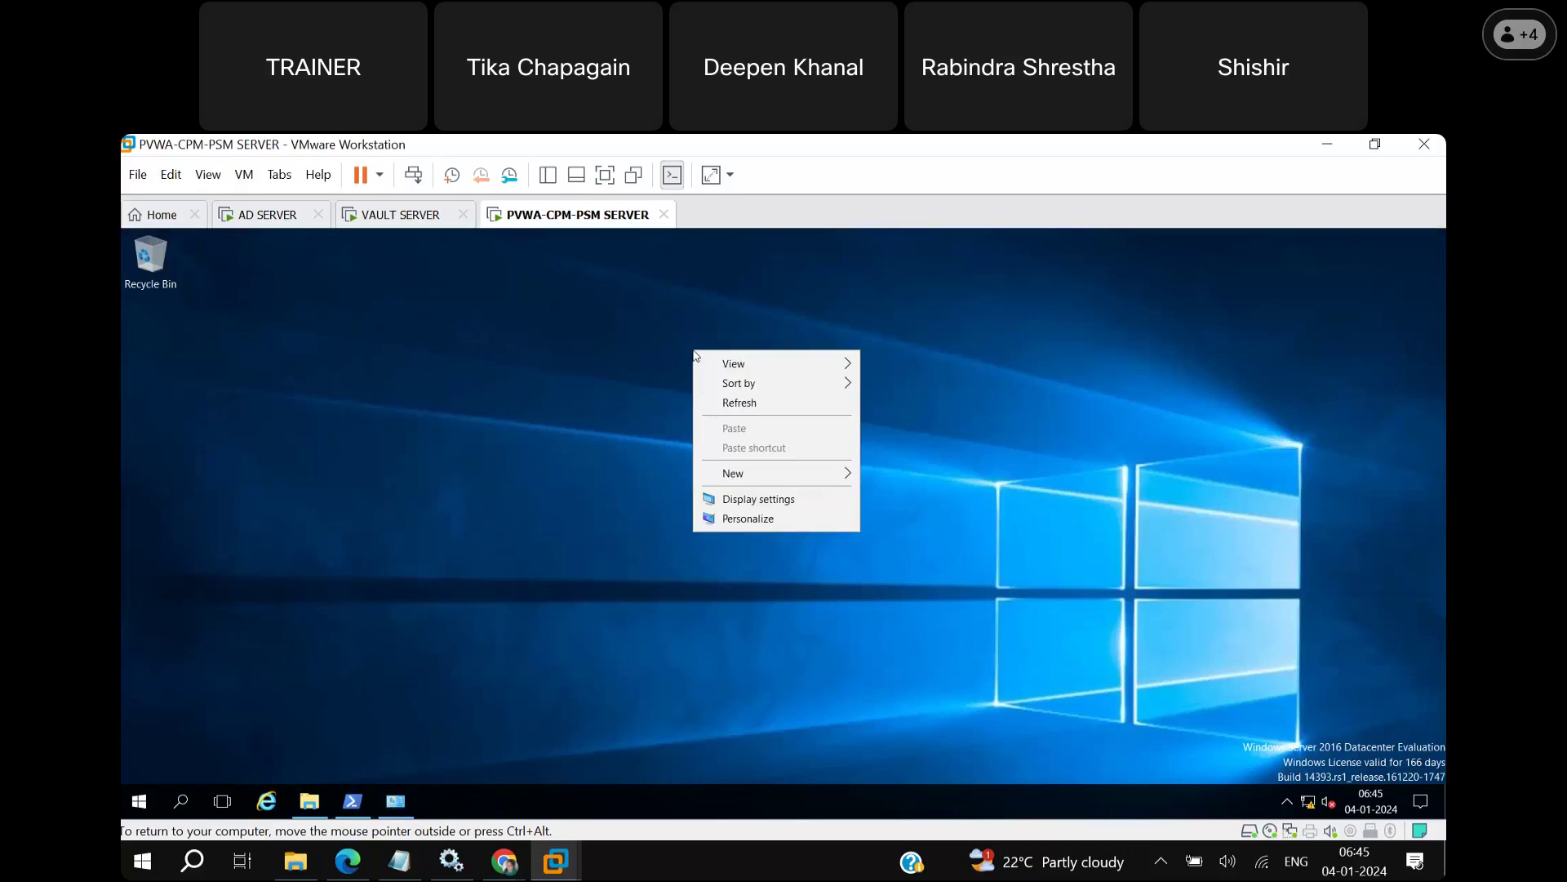
click(725, 404)
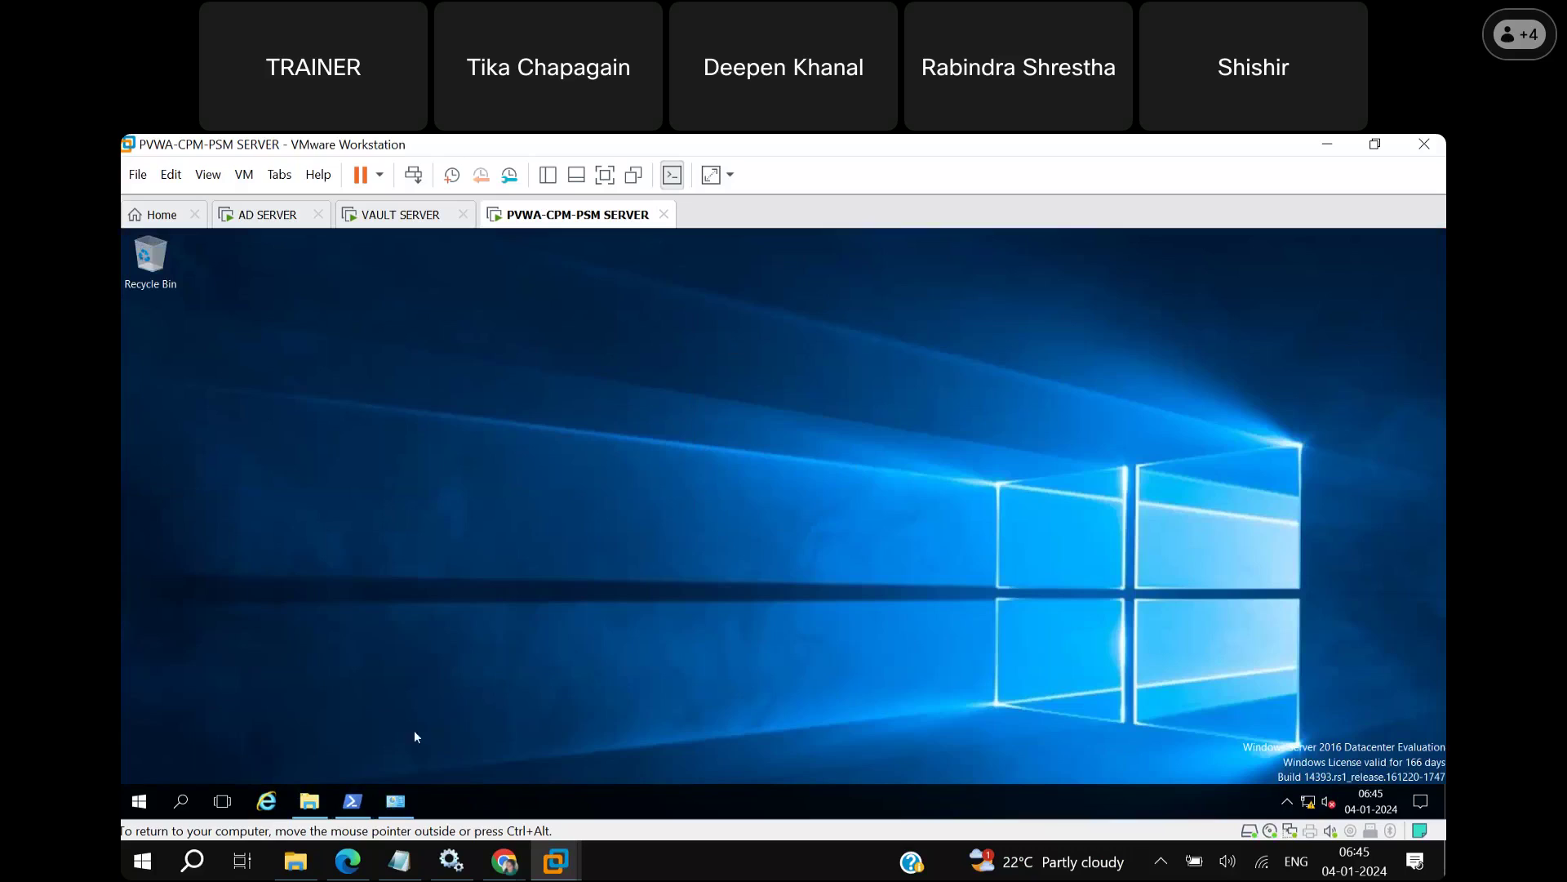
In File Explorer, open C:\...\CorePAS\Password Vault Web Access\Password Vault Web Access-Rls-v13.2.4 and right-click setup.
click(310, 801)
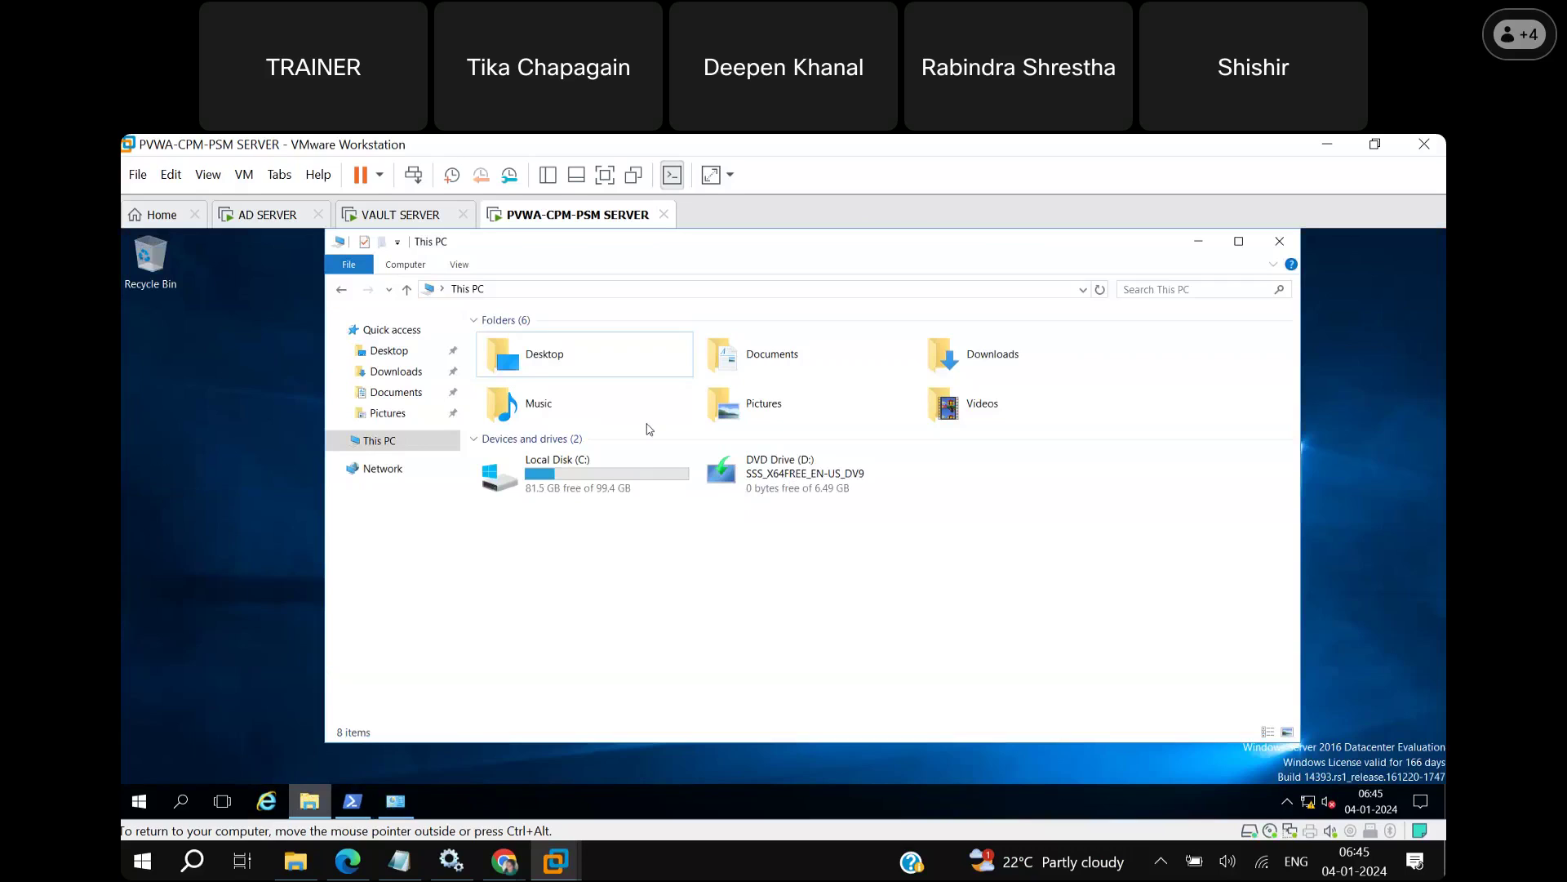
double_click(617, 457)
double_click(593, 380)
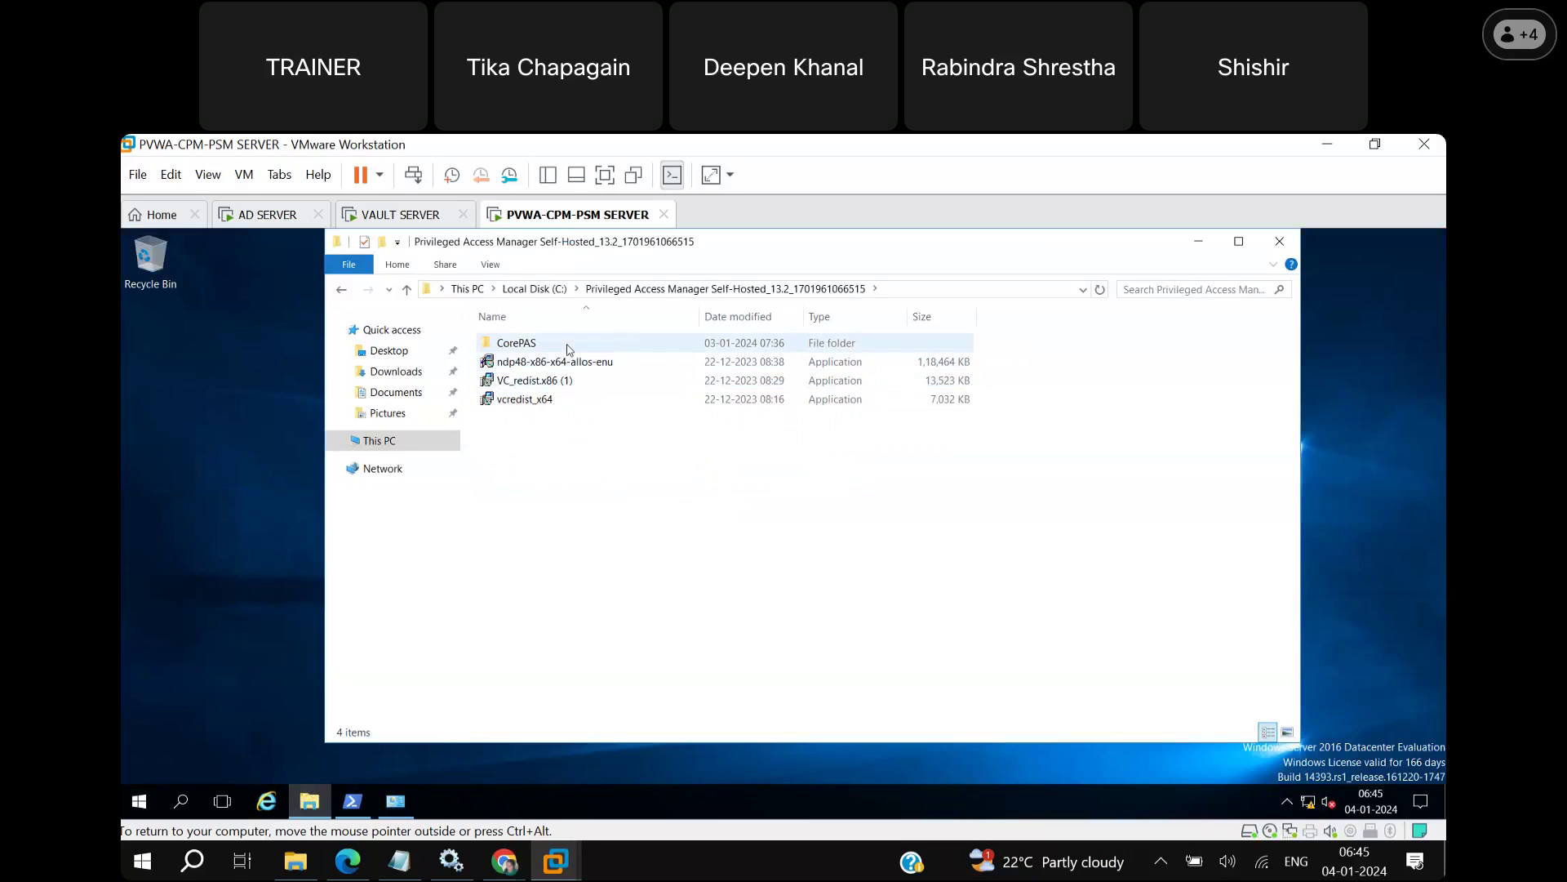
double_click(569, 349)
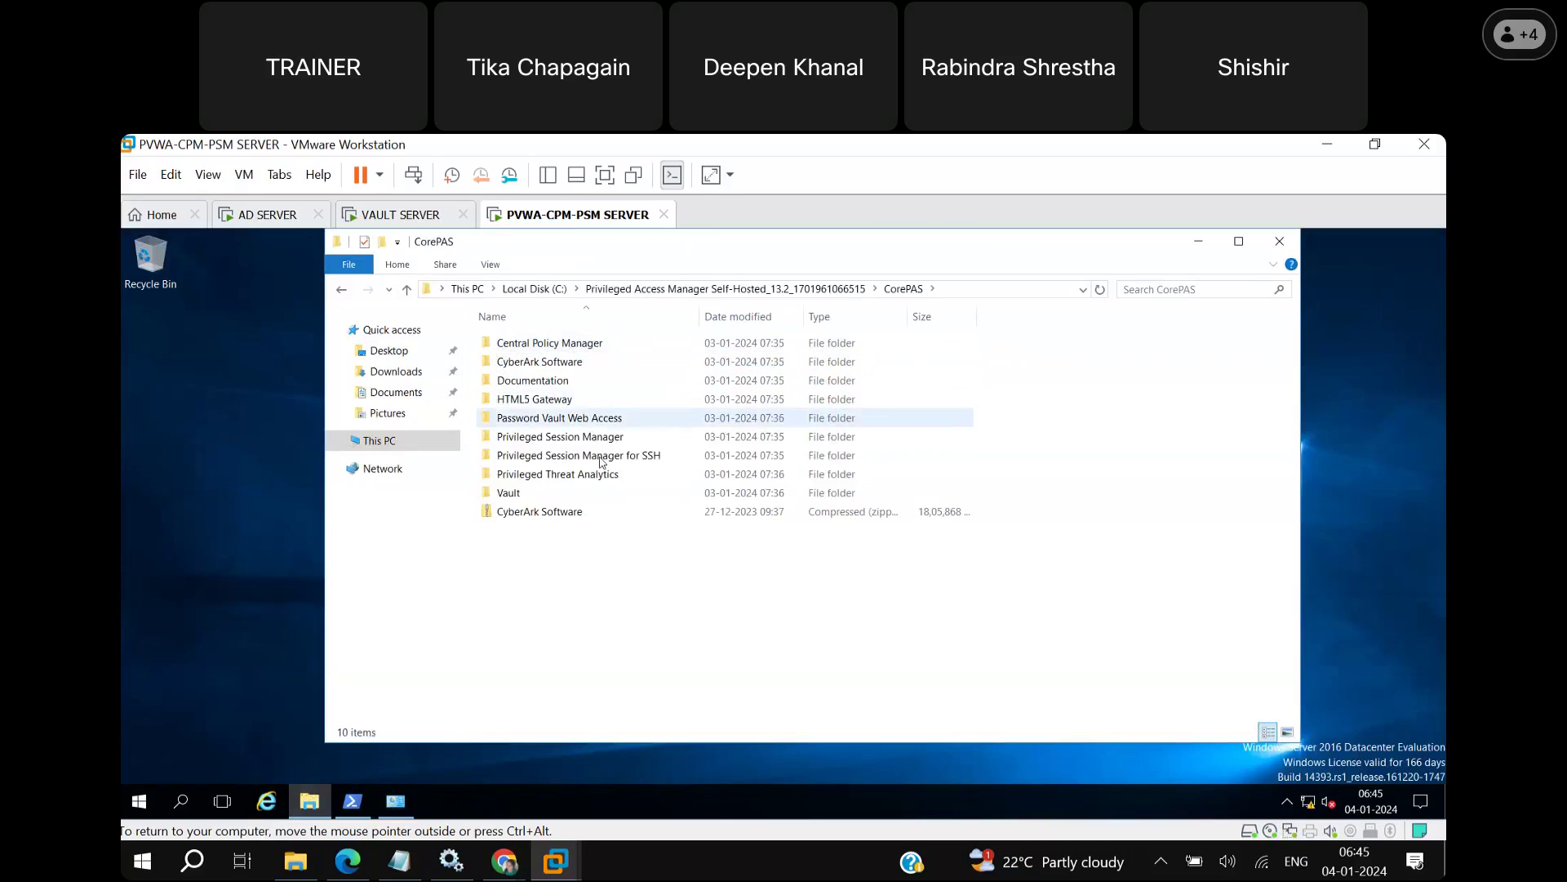
double_click(575, 420)
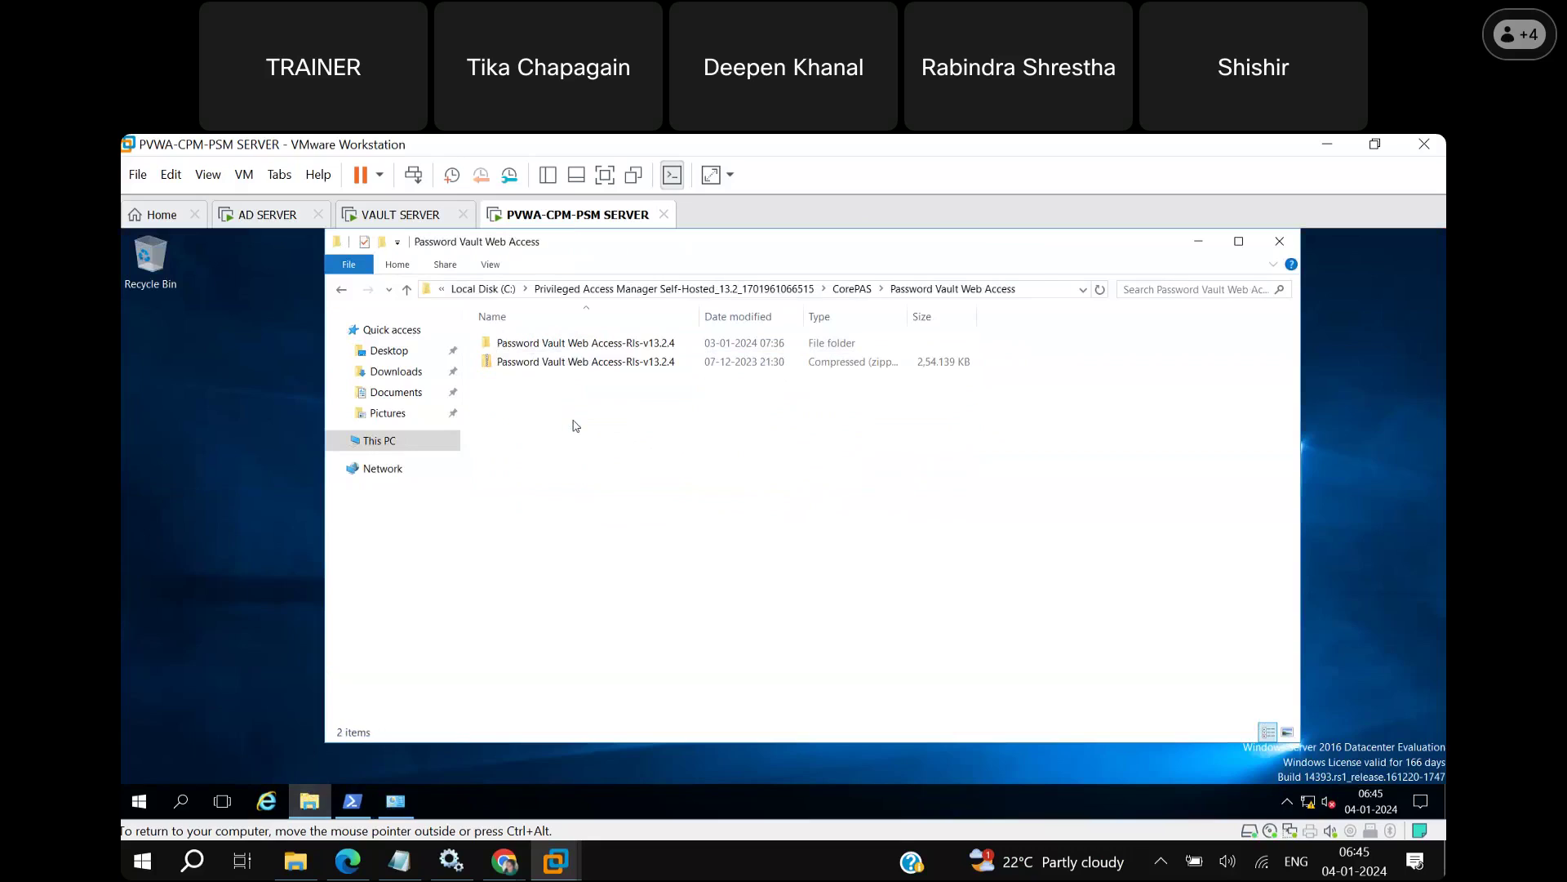
double_click(578, 342)
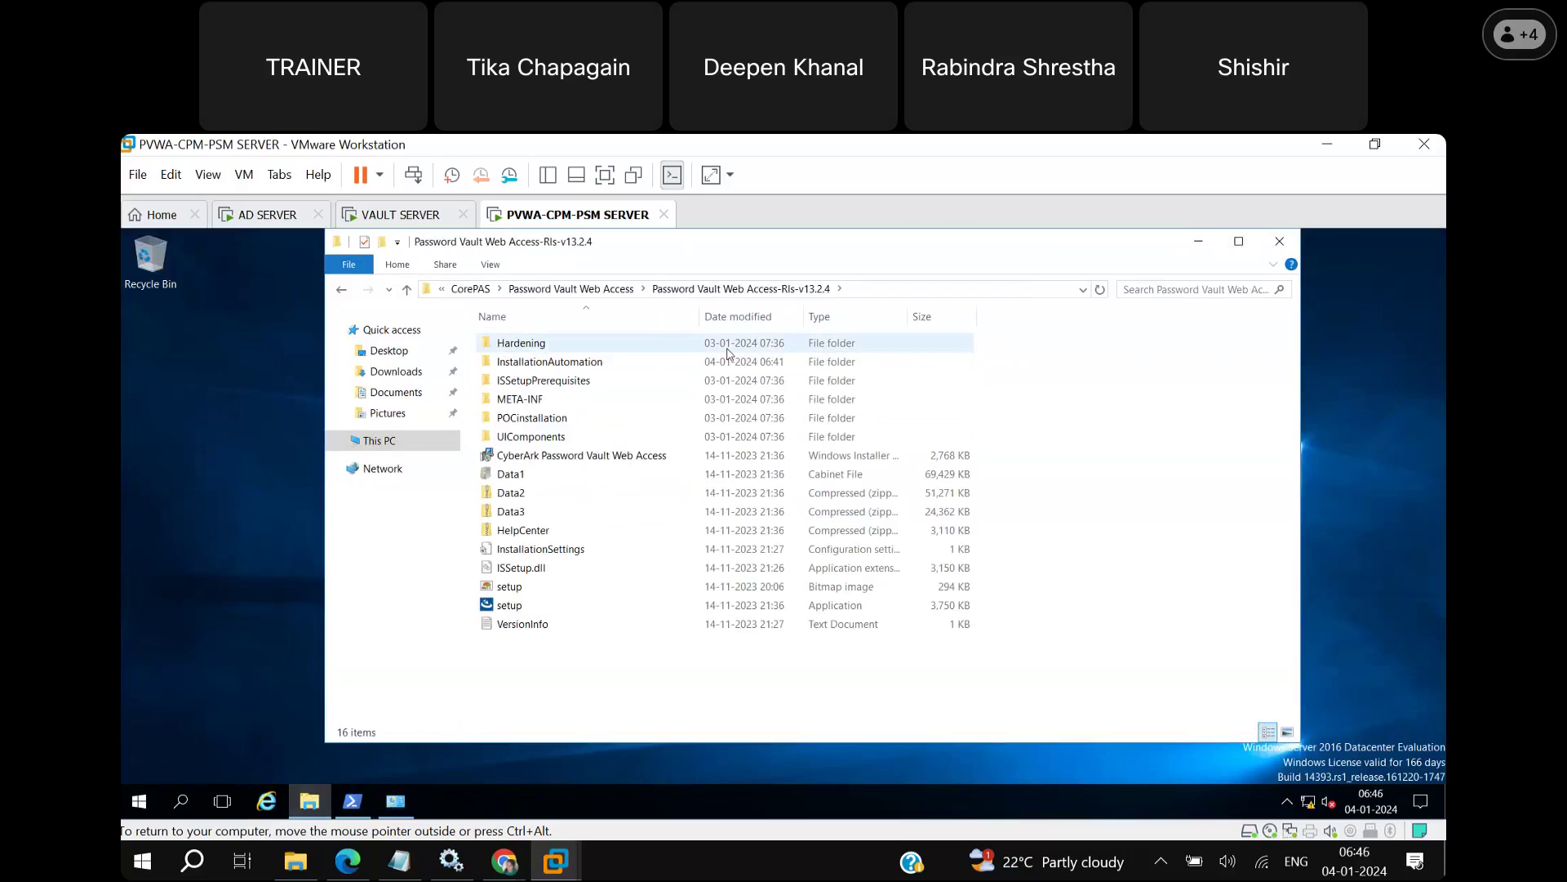
click(519, 609)
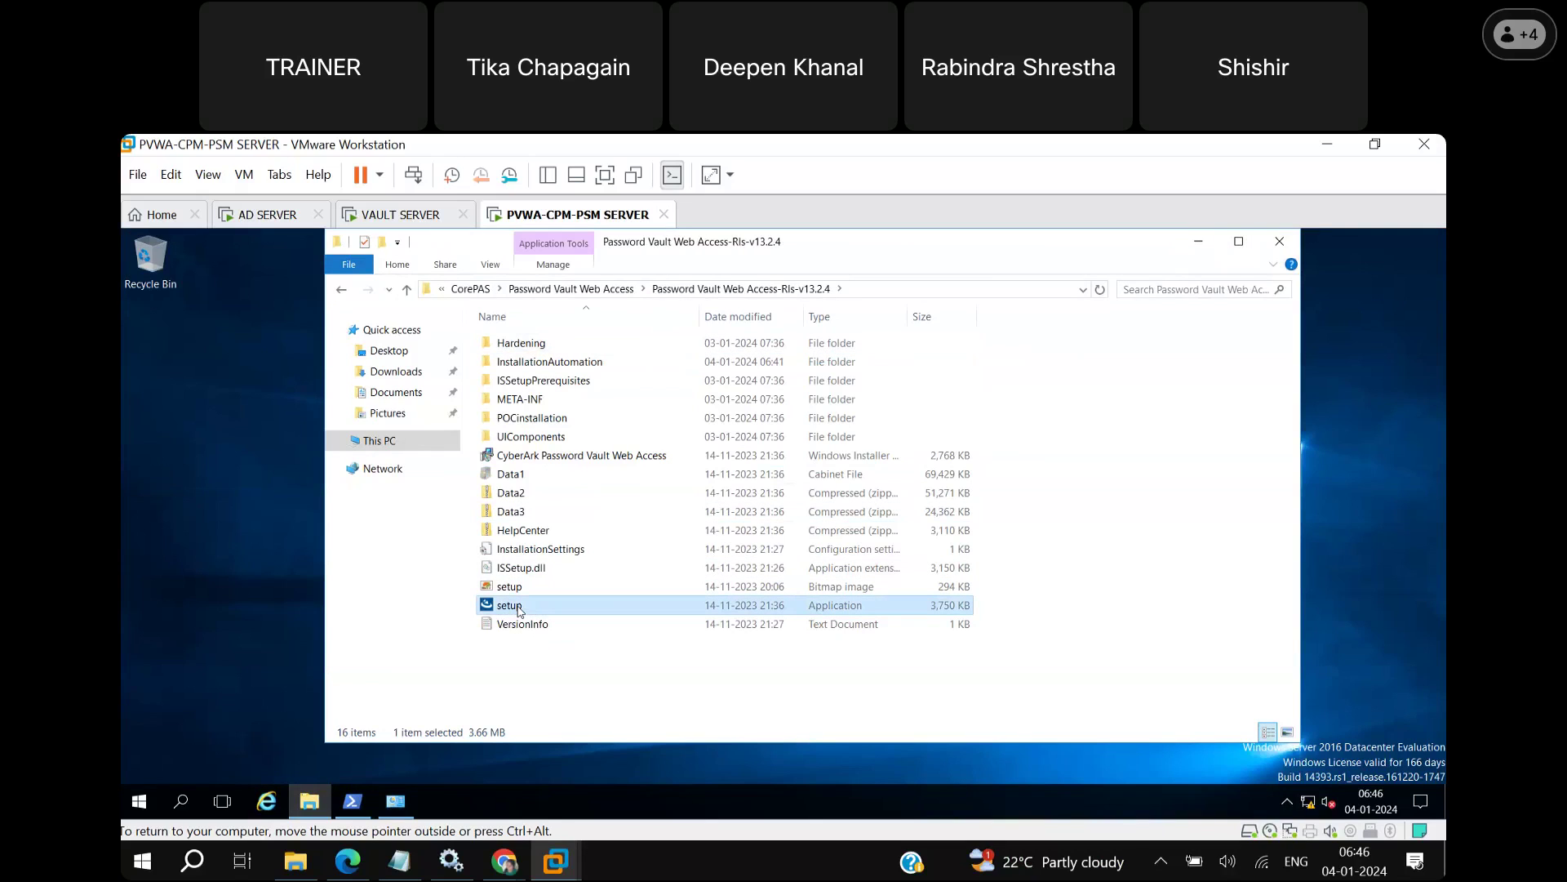
right_click(519, 611)
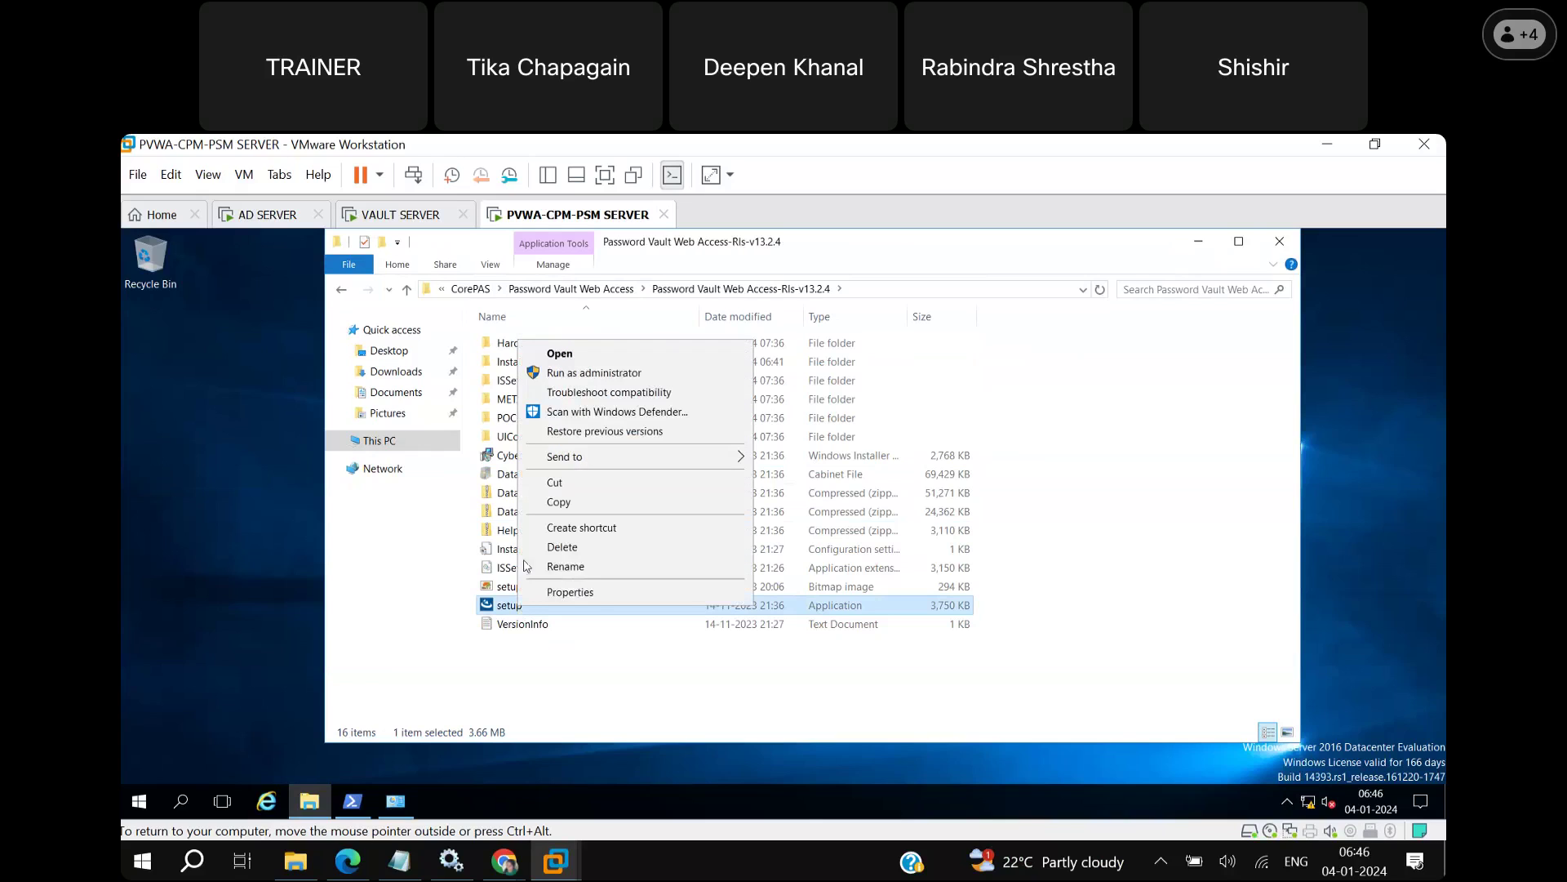
Run setup as administrator, install the x86 redistributable, and continue after it fails.
click(578, 374)
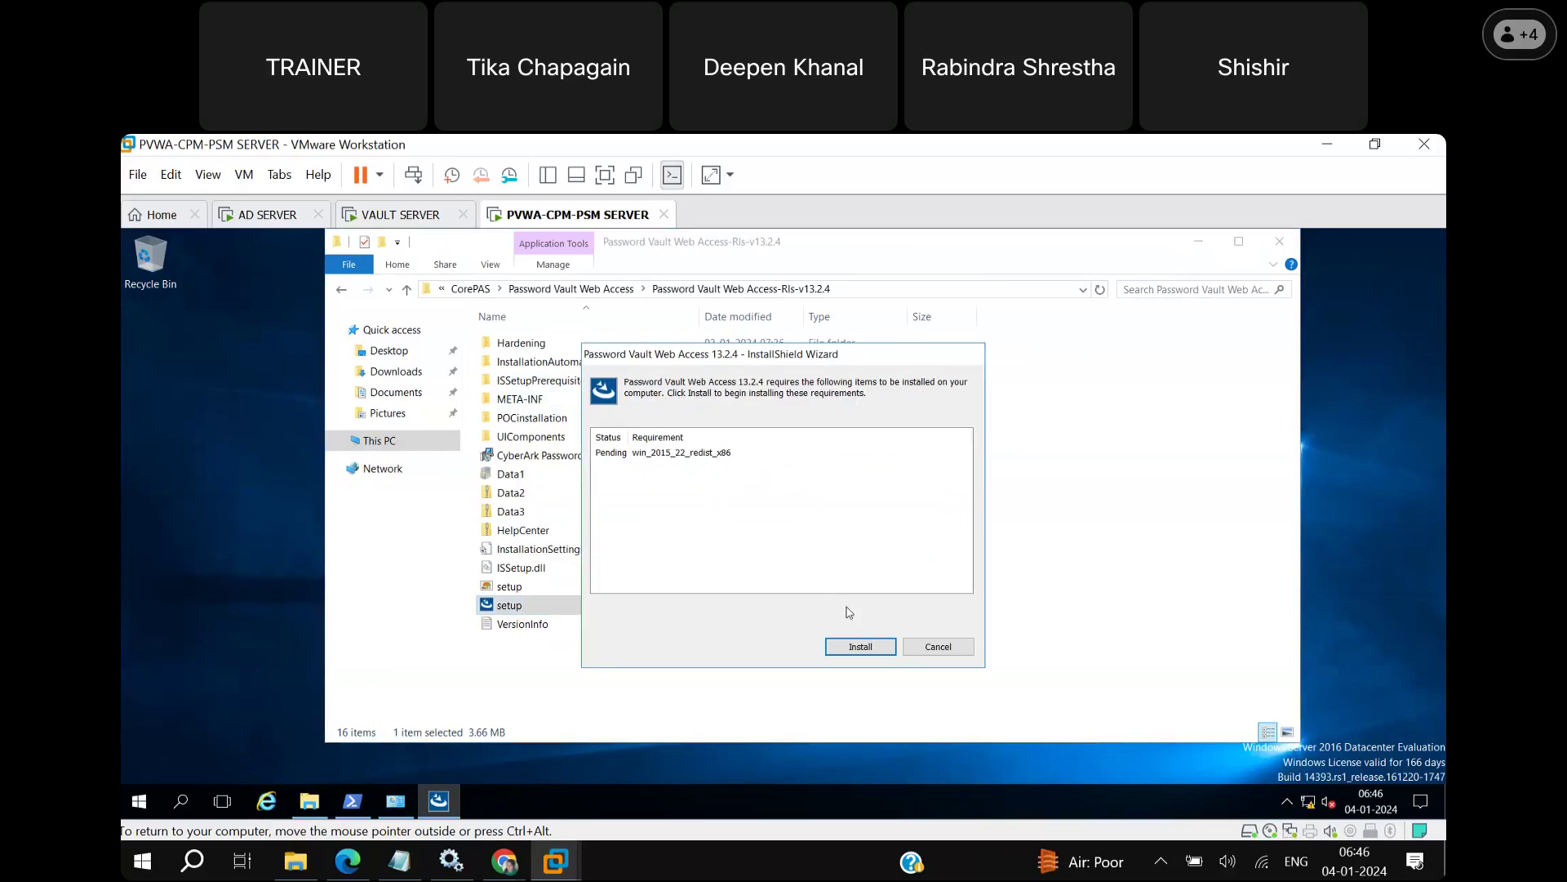
click(867, 648)
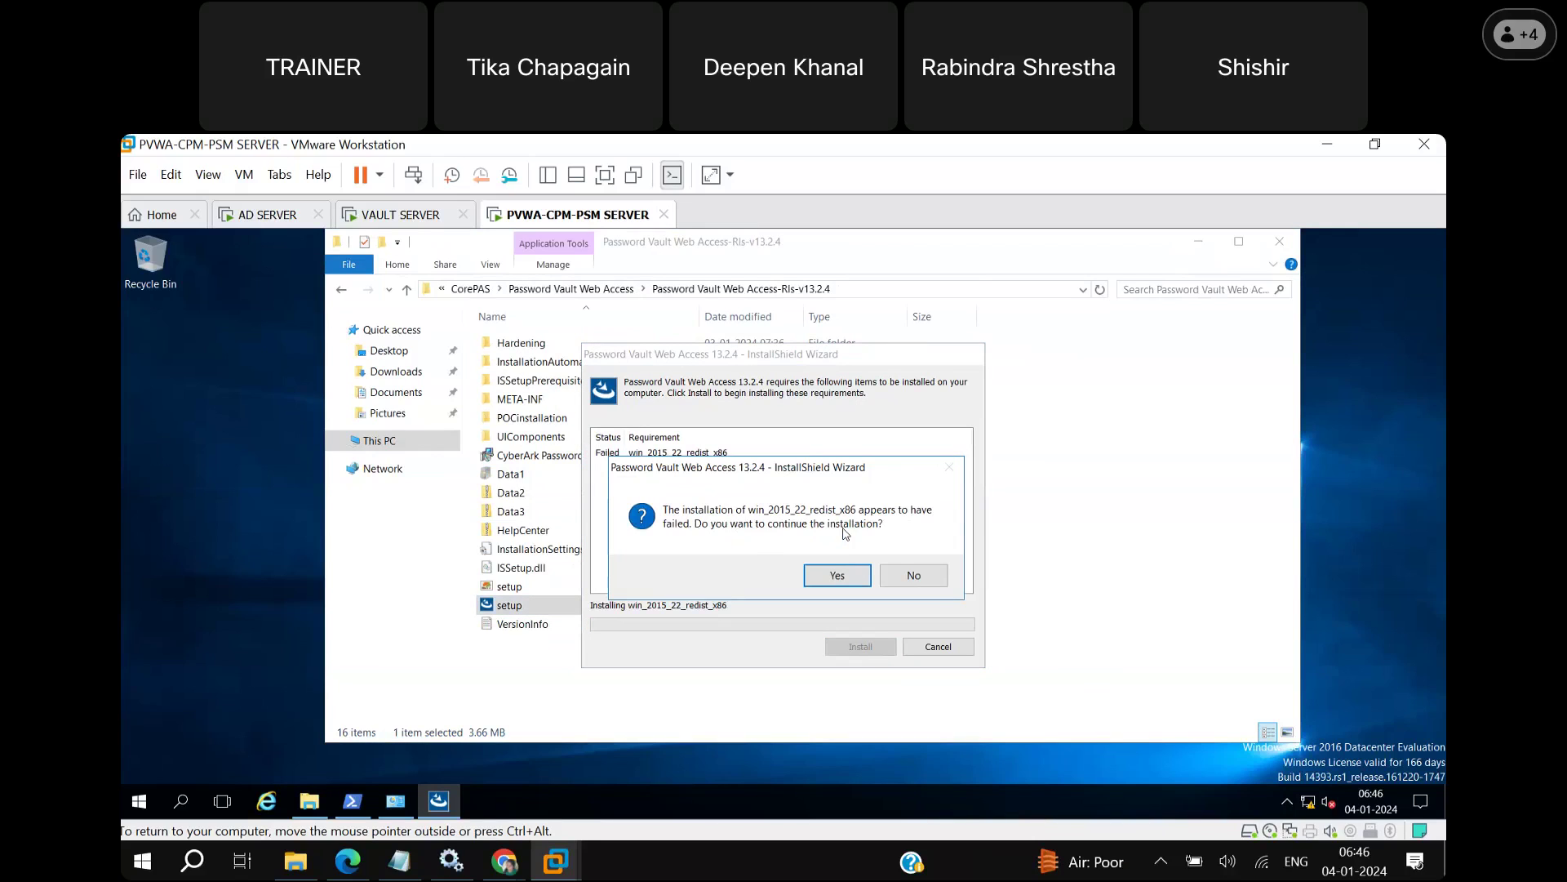
click(839, 576)
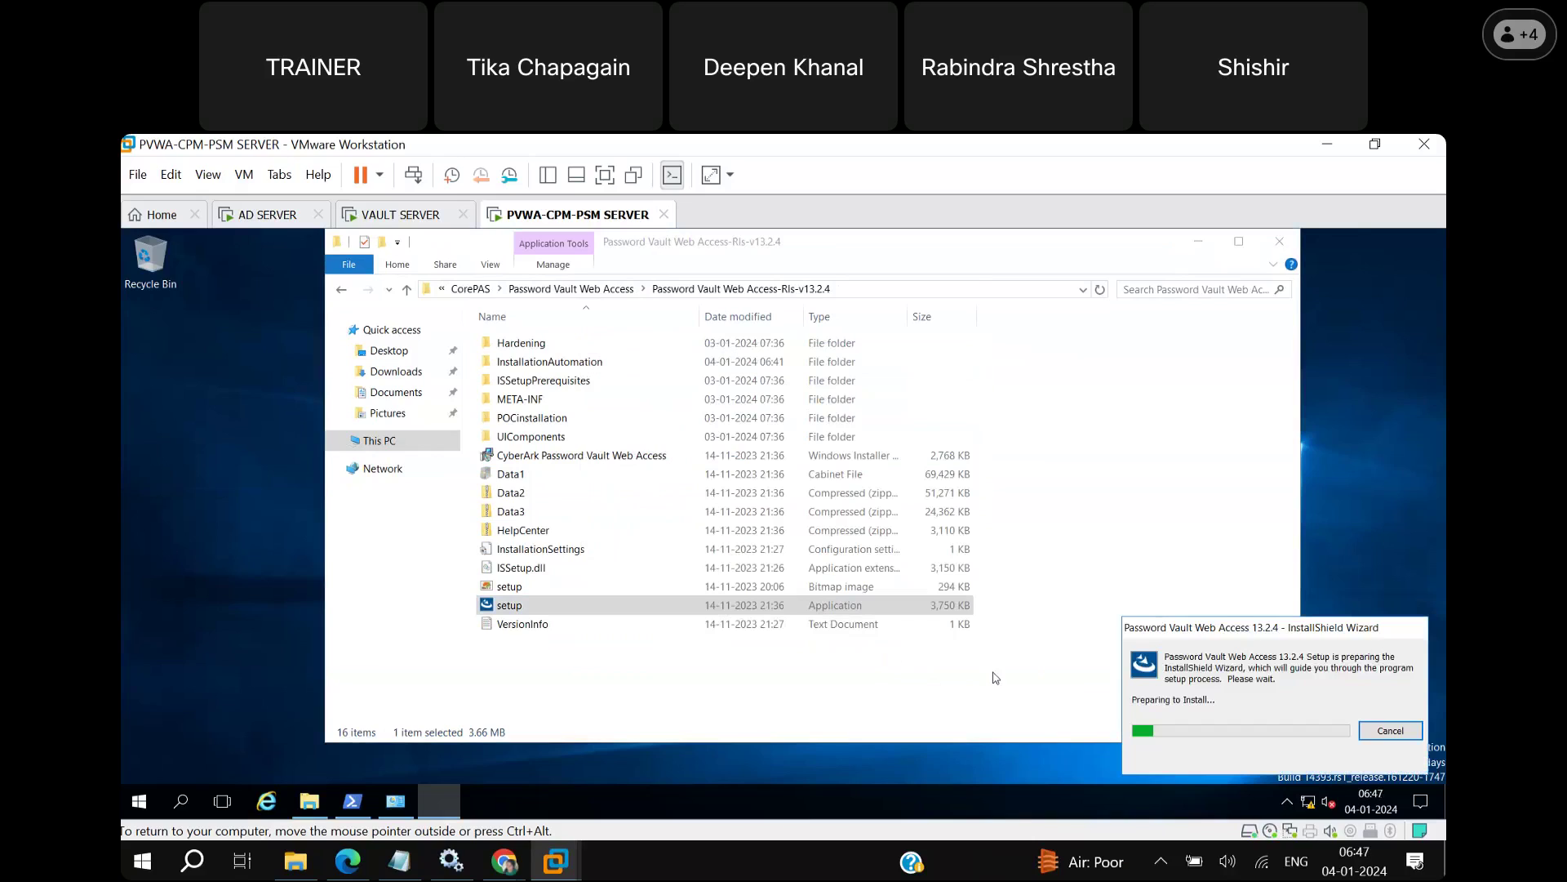
Minimize File Explorer to reveal the InstallShield welcome page.
click(1200, 243)
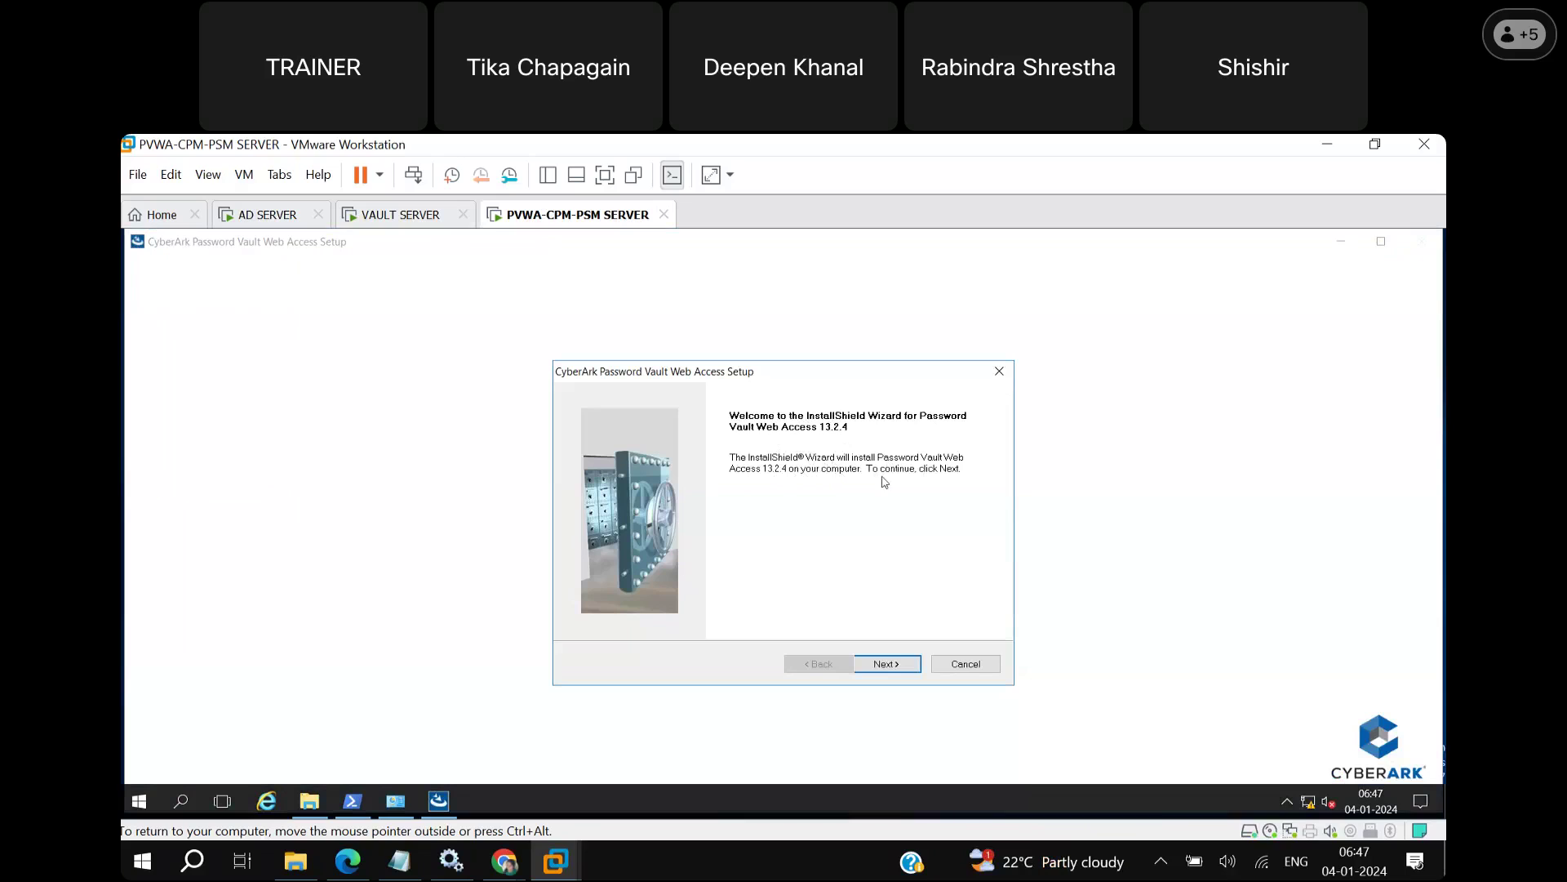
Move past the Welcome page and accept the license agreement.
click(899, 668)
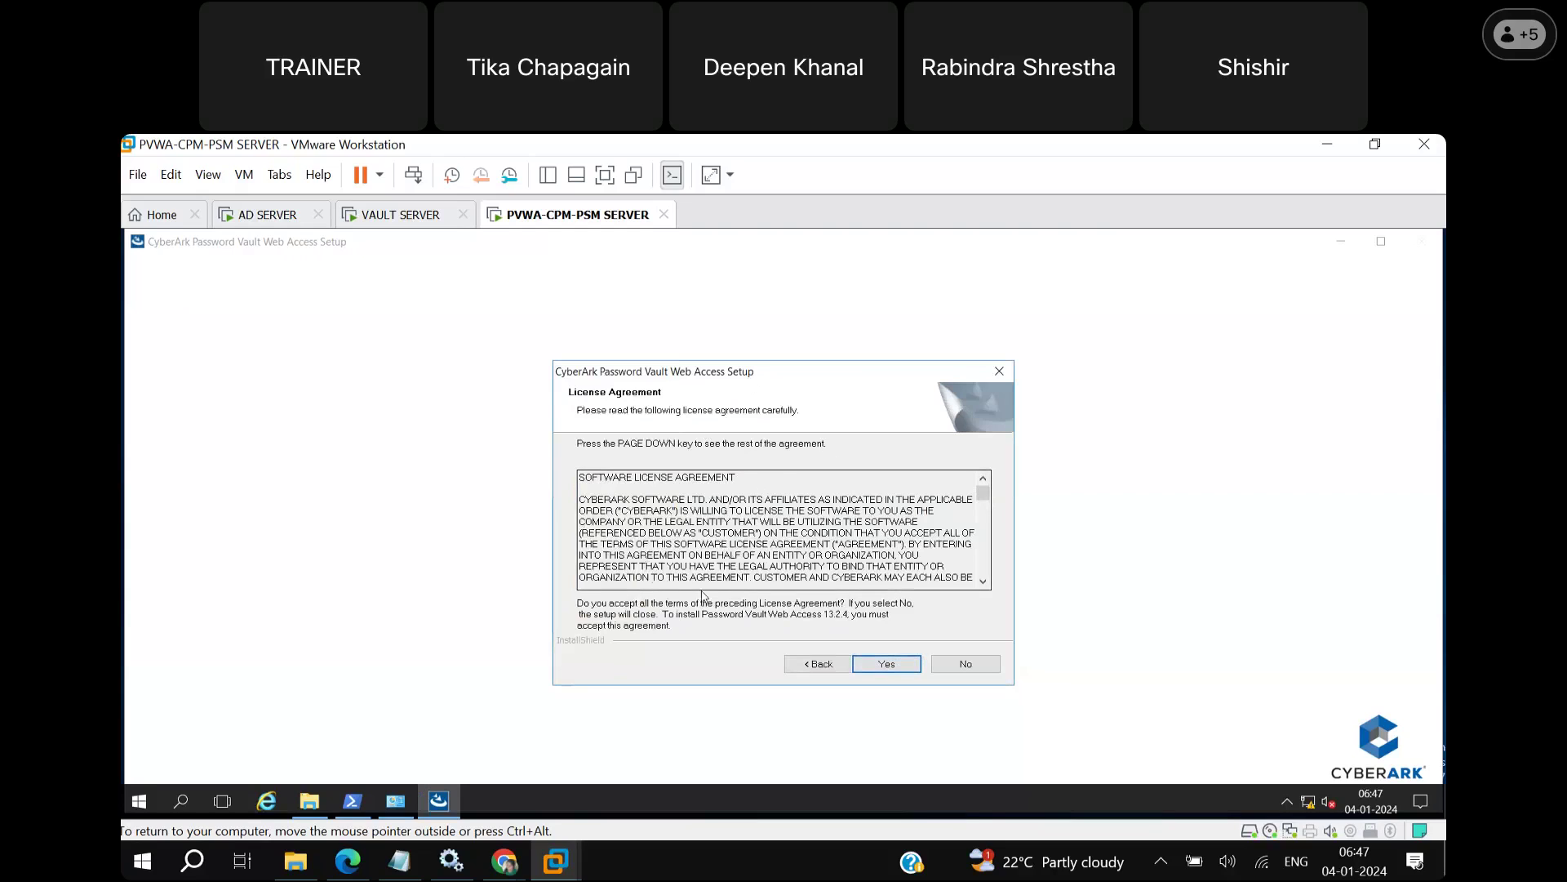
click(912, 667)
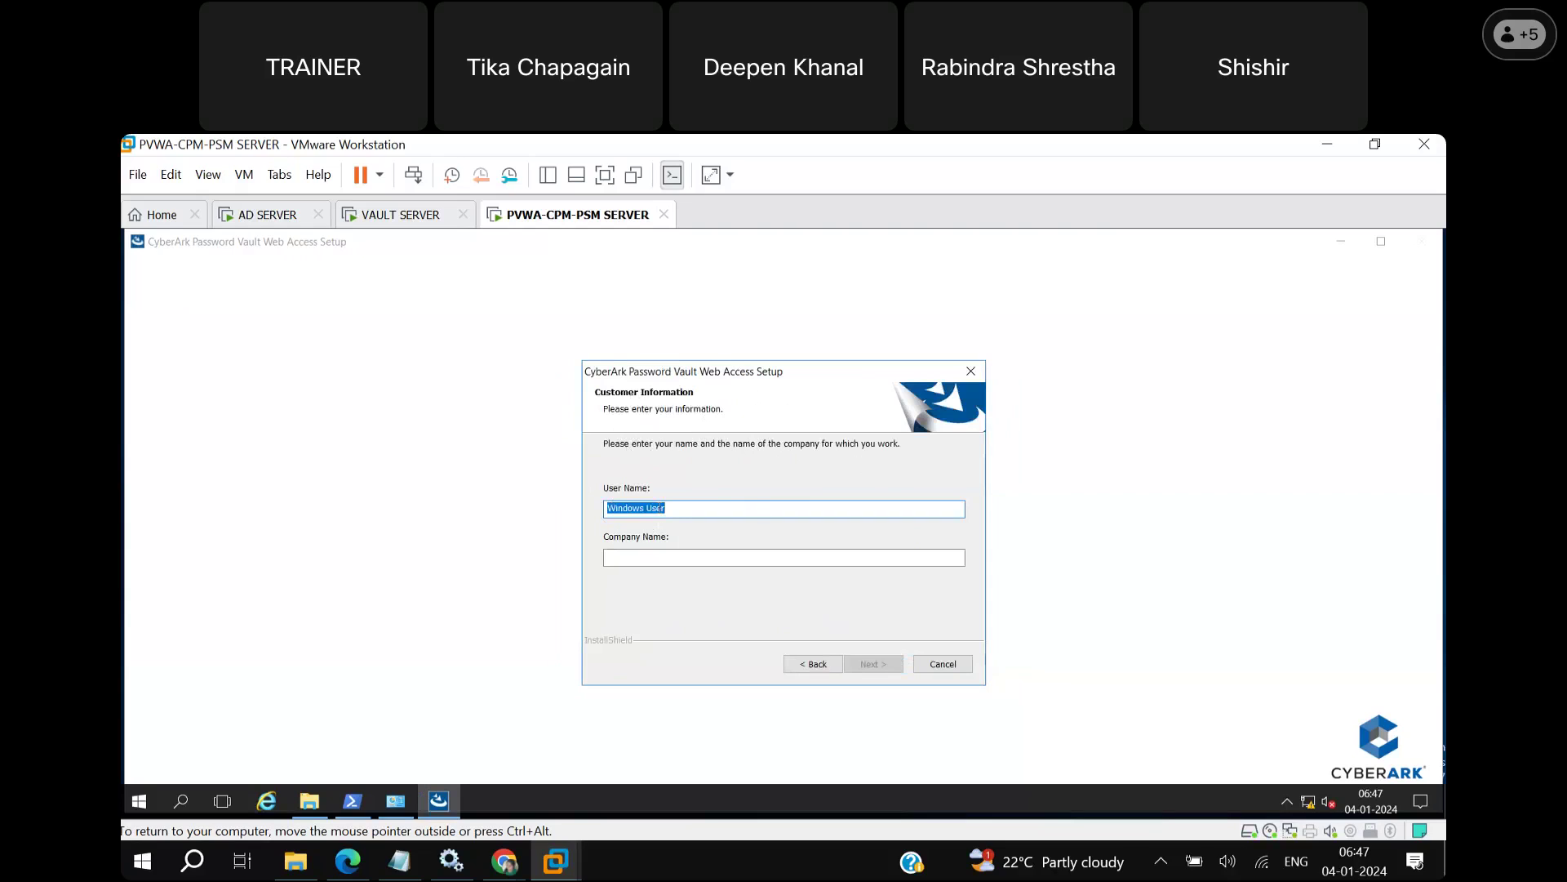
Enter 'xyz' as the Company Name and continue to the web application destination page.
click(640, 562)
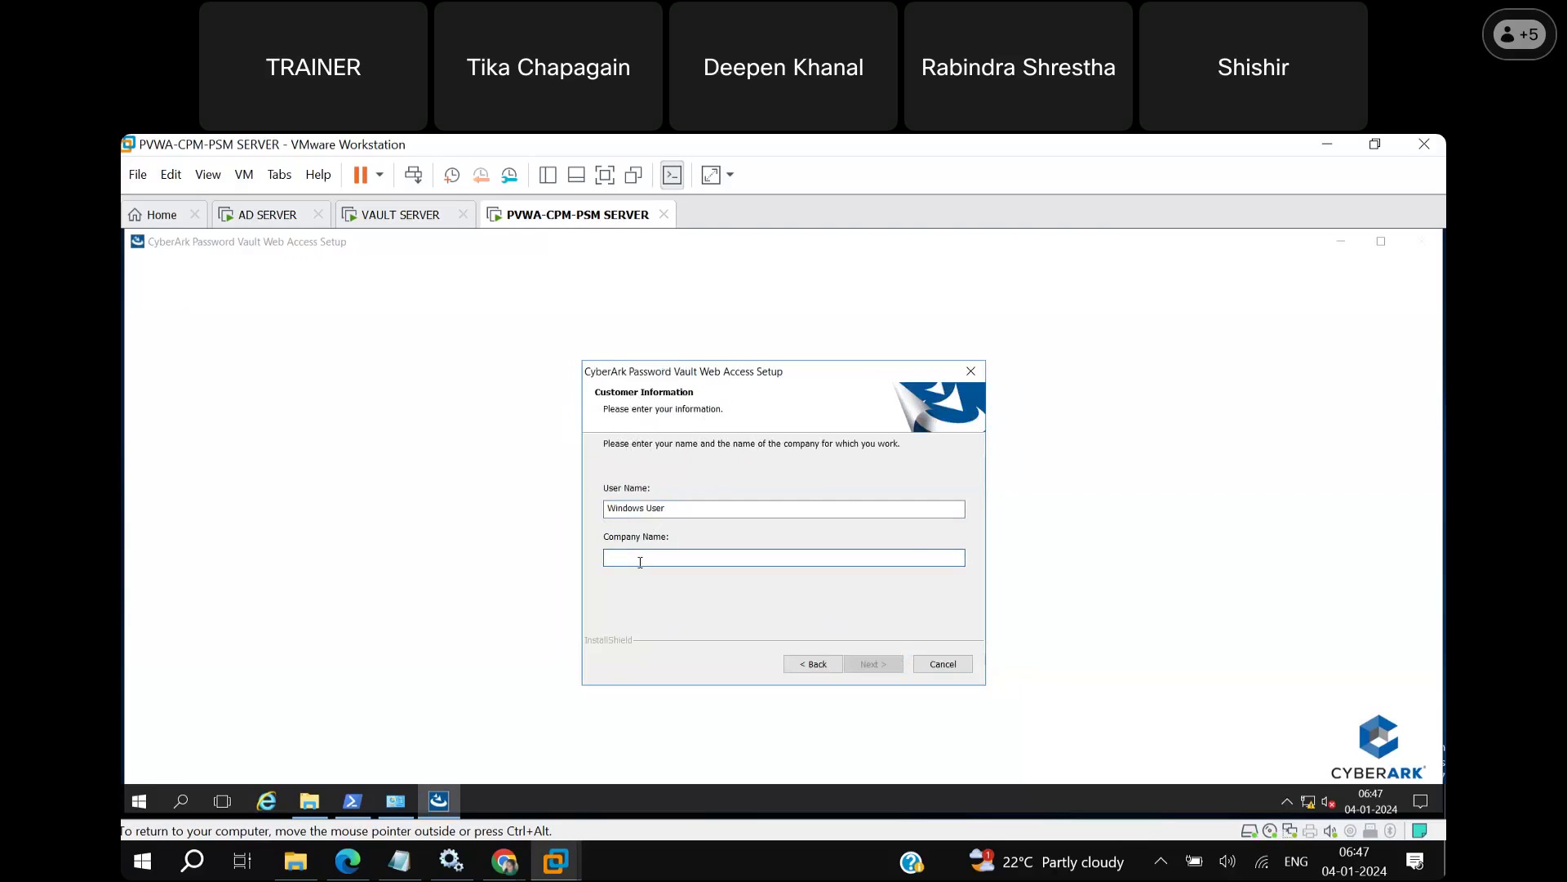
text(xyz)
click(883, 670)
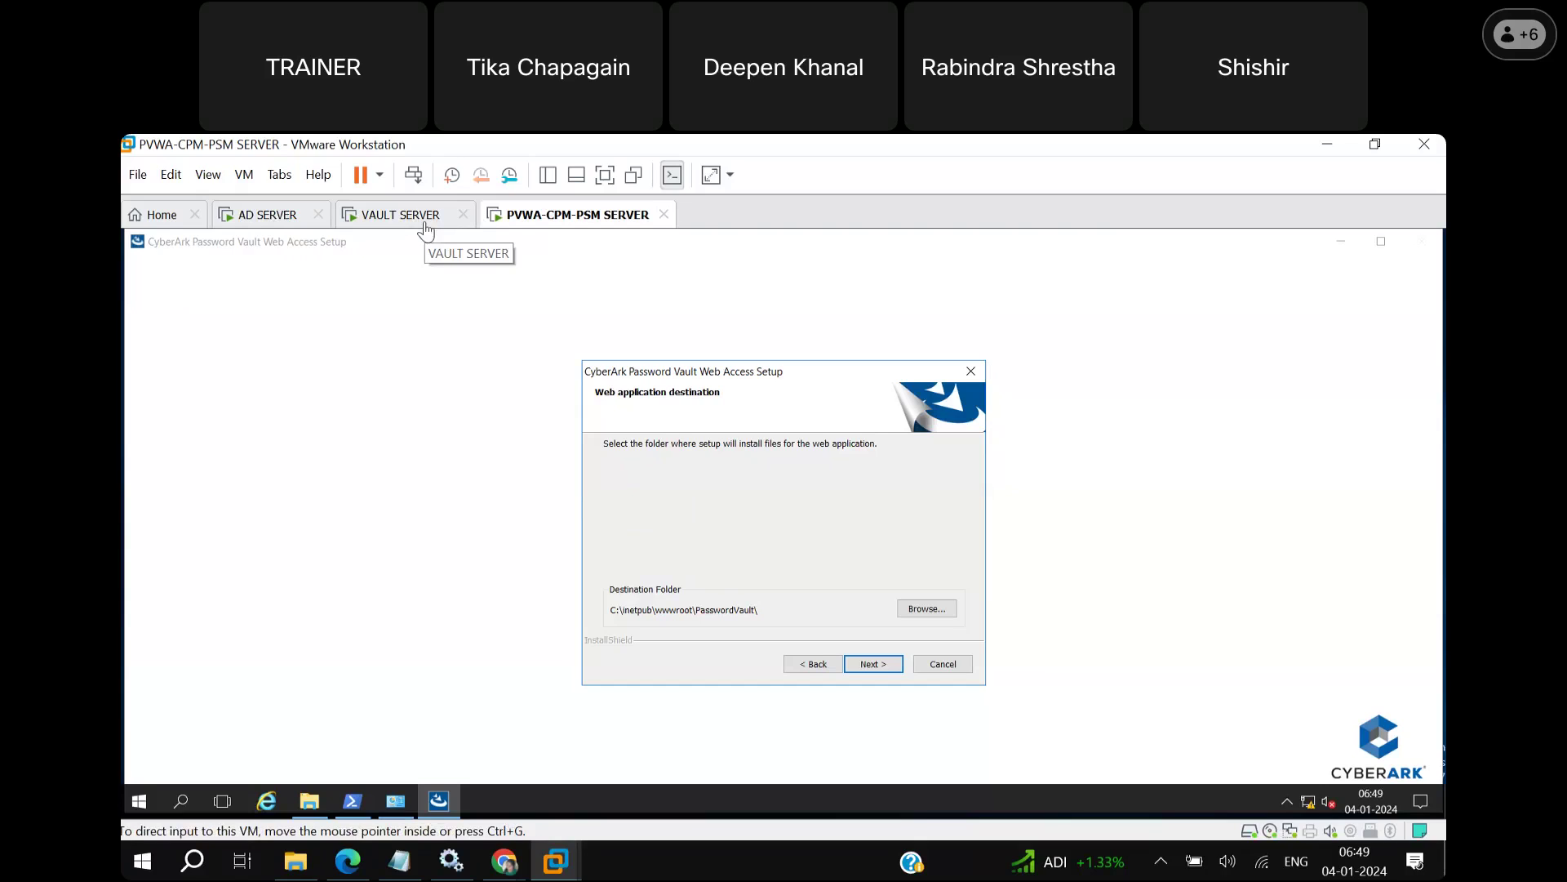
On the VAULT SERVER VM, browse to C:\Program Files (x86)\PrivateArk\Server, then return to PVWA-CPM-PSM SERVER.
click(426, 231)
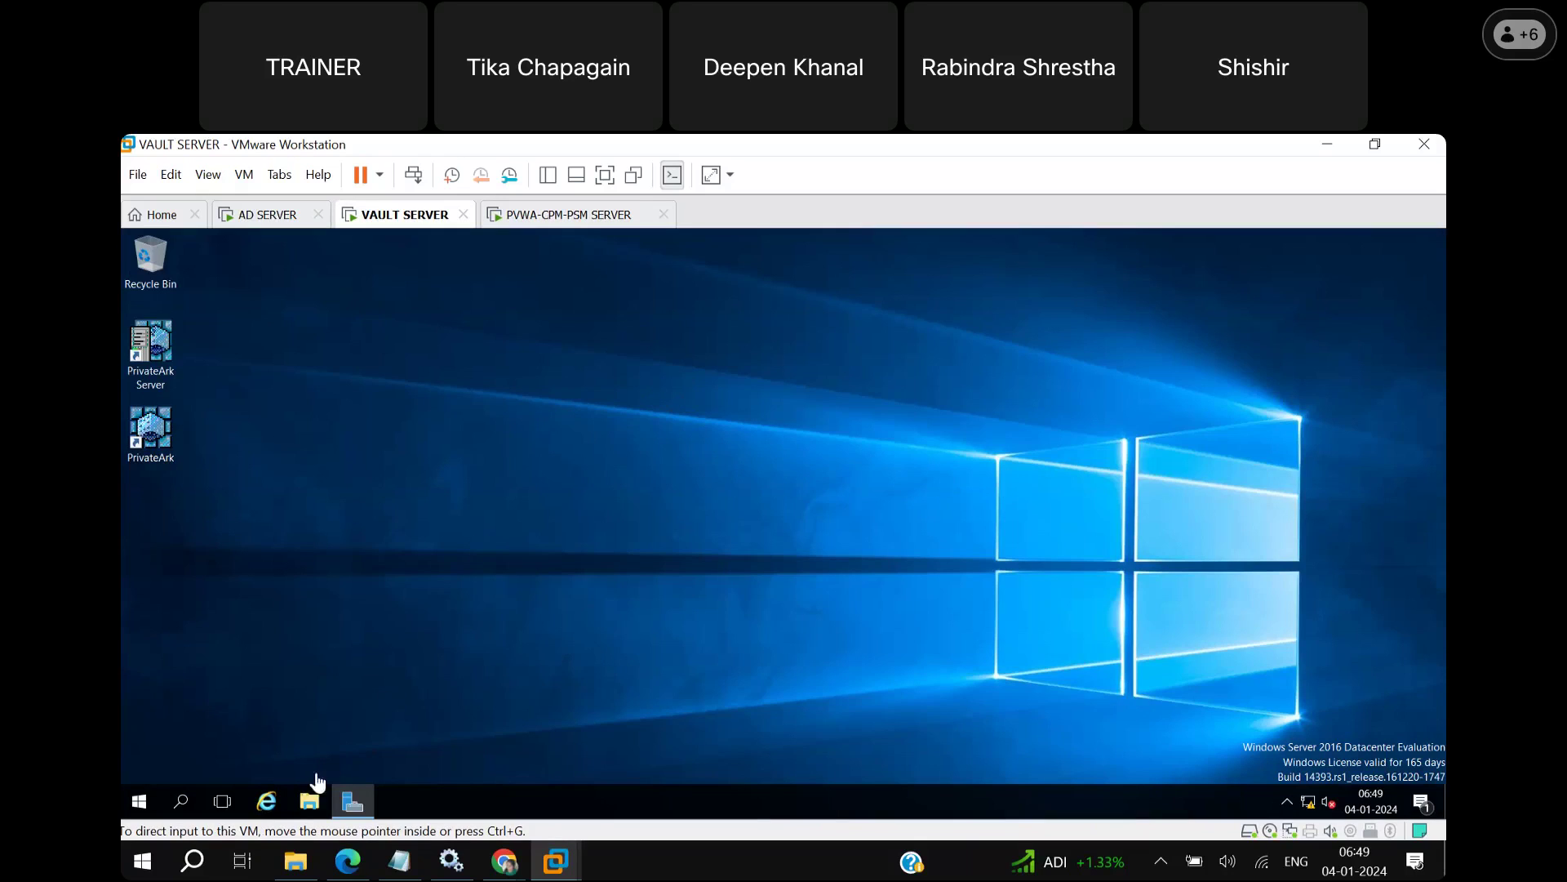
click(311, 804)
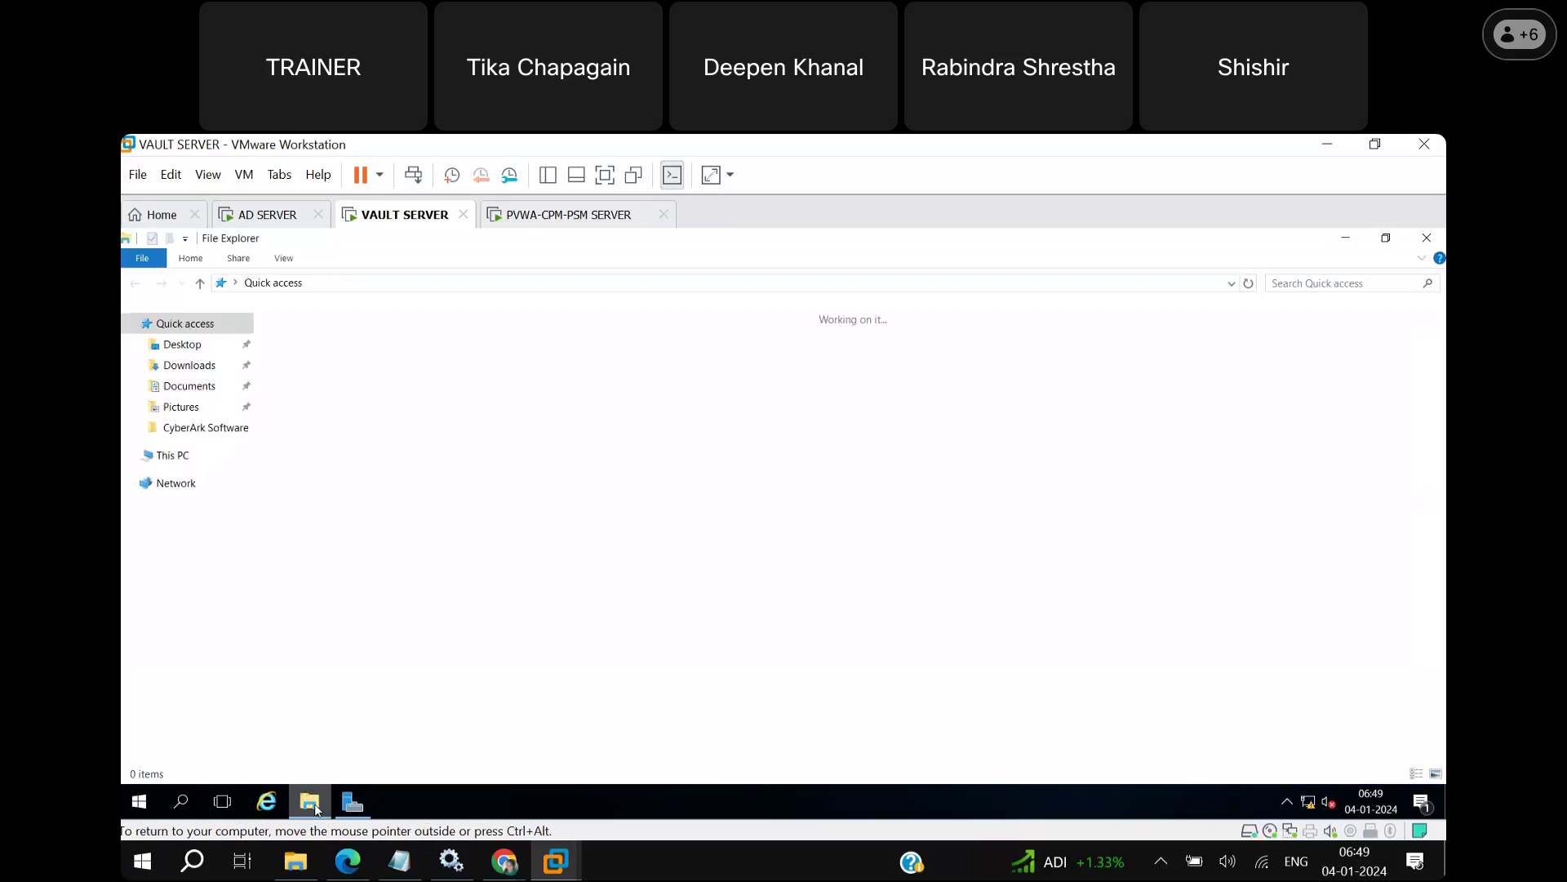
click(232, 457)
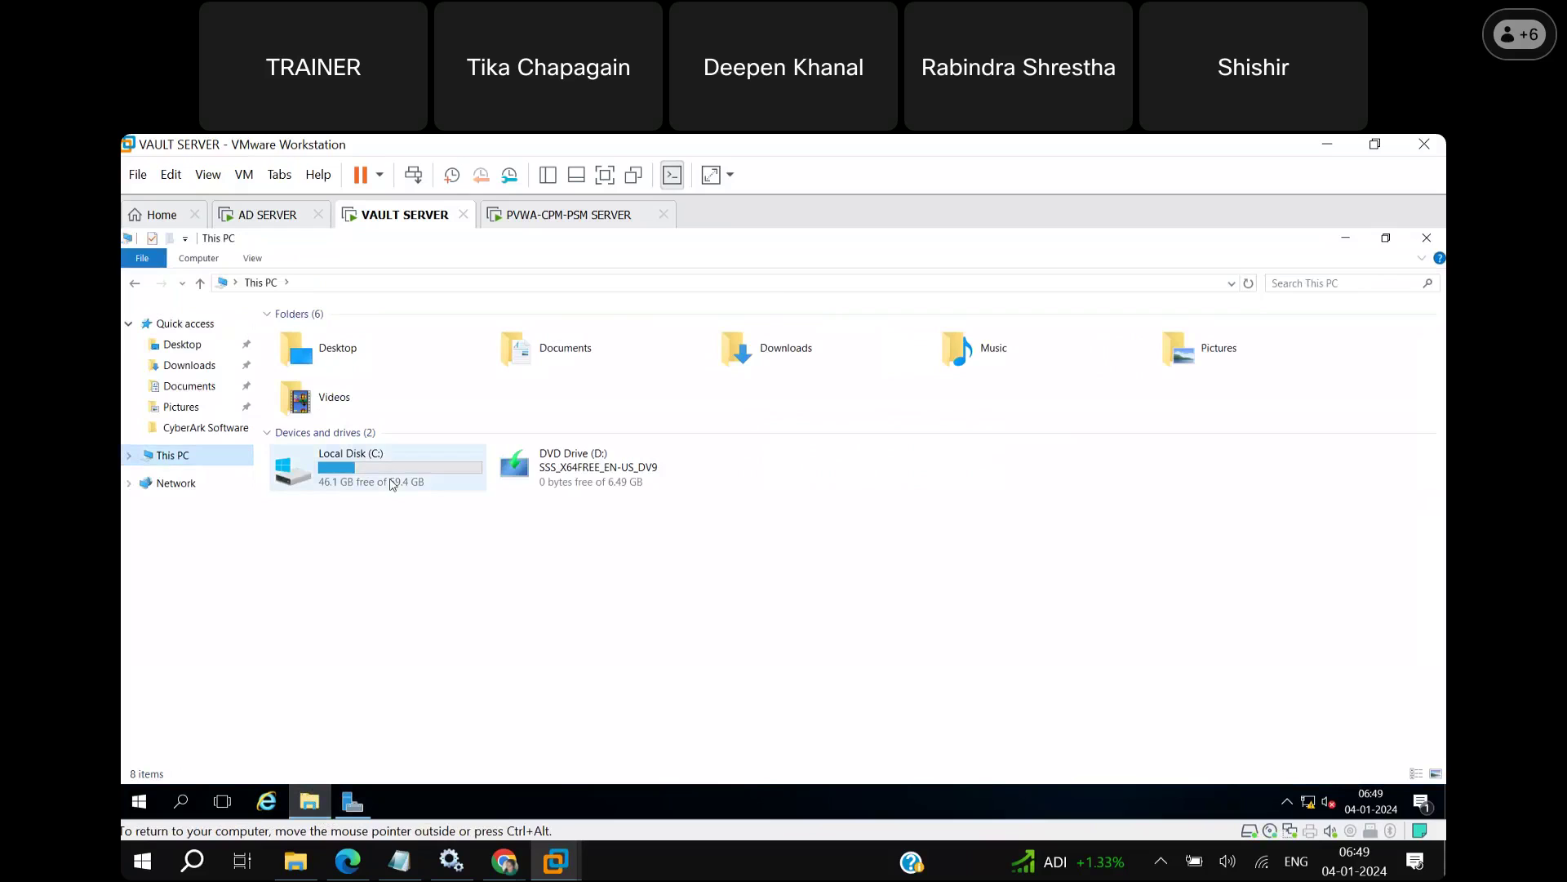
double_click(392, 480)
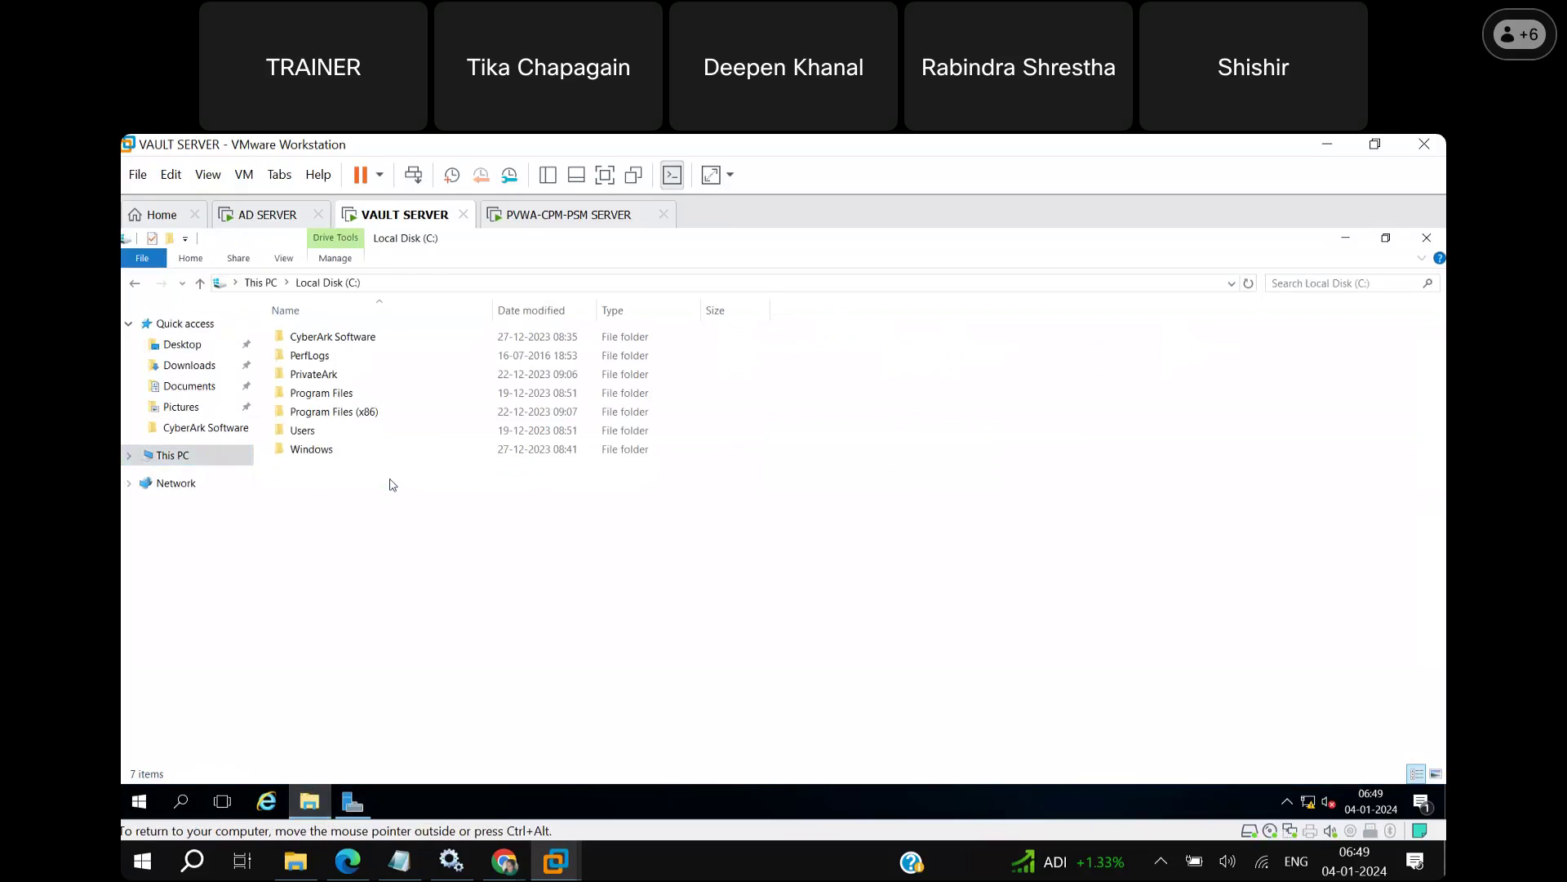
double_click(376, 412)
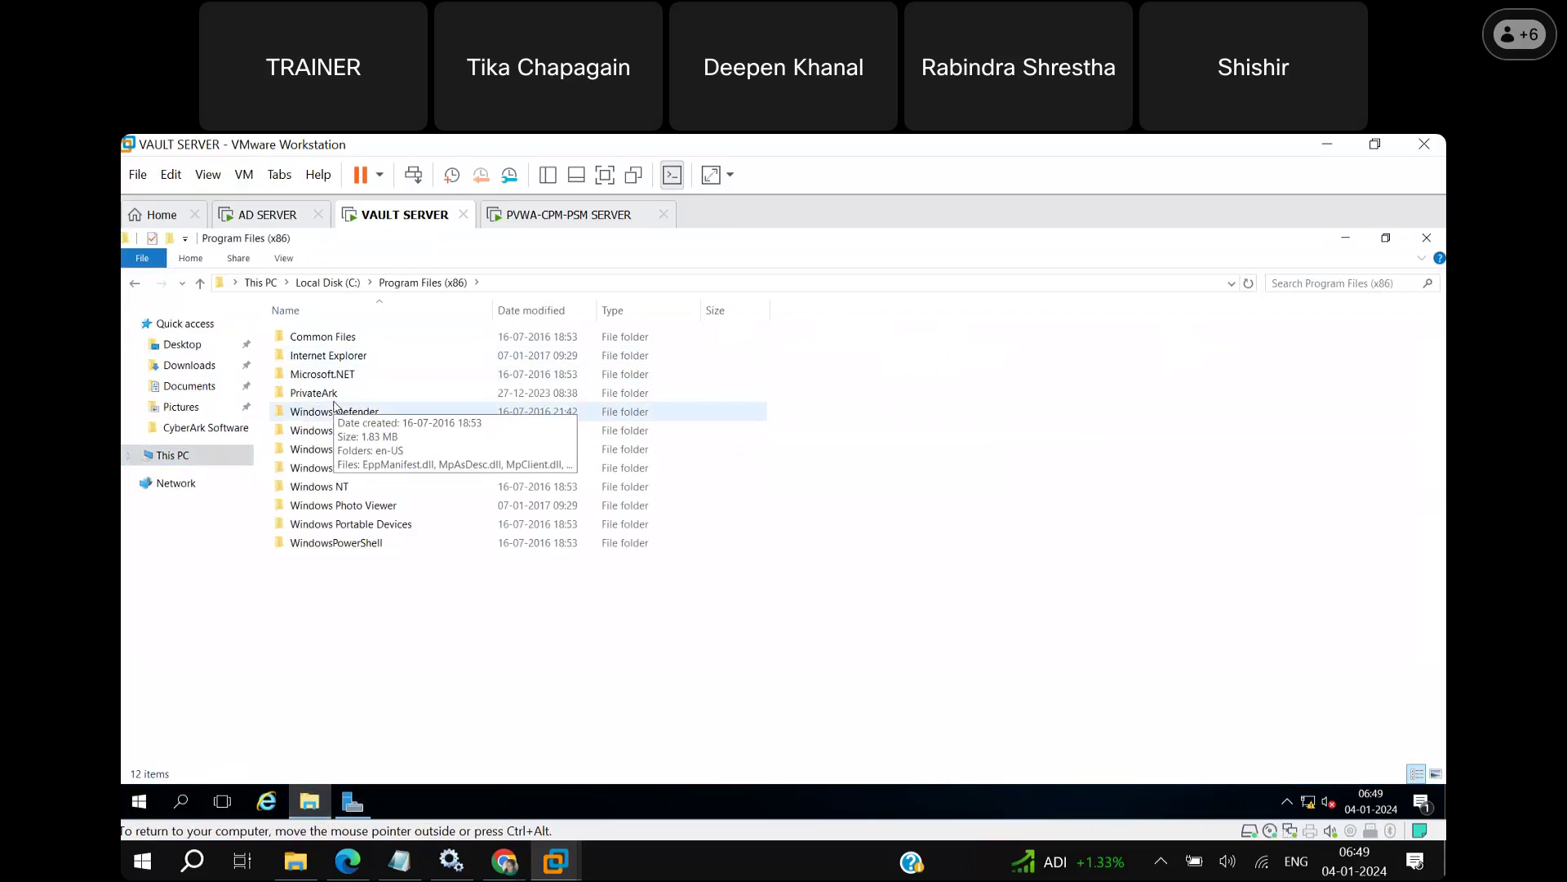
double_click(339, 395)
double_click(323, 356)
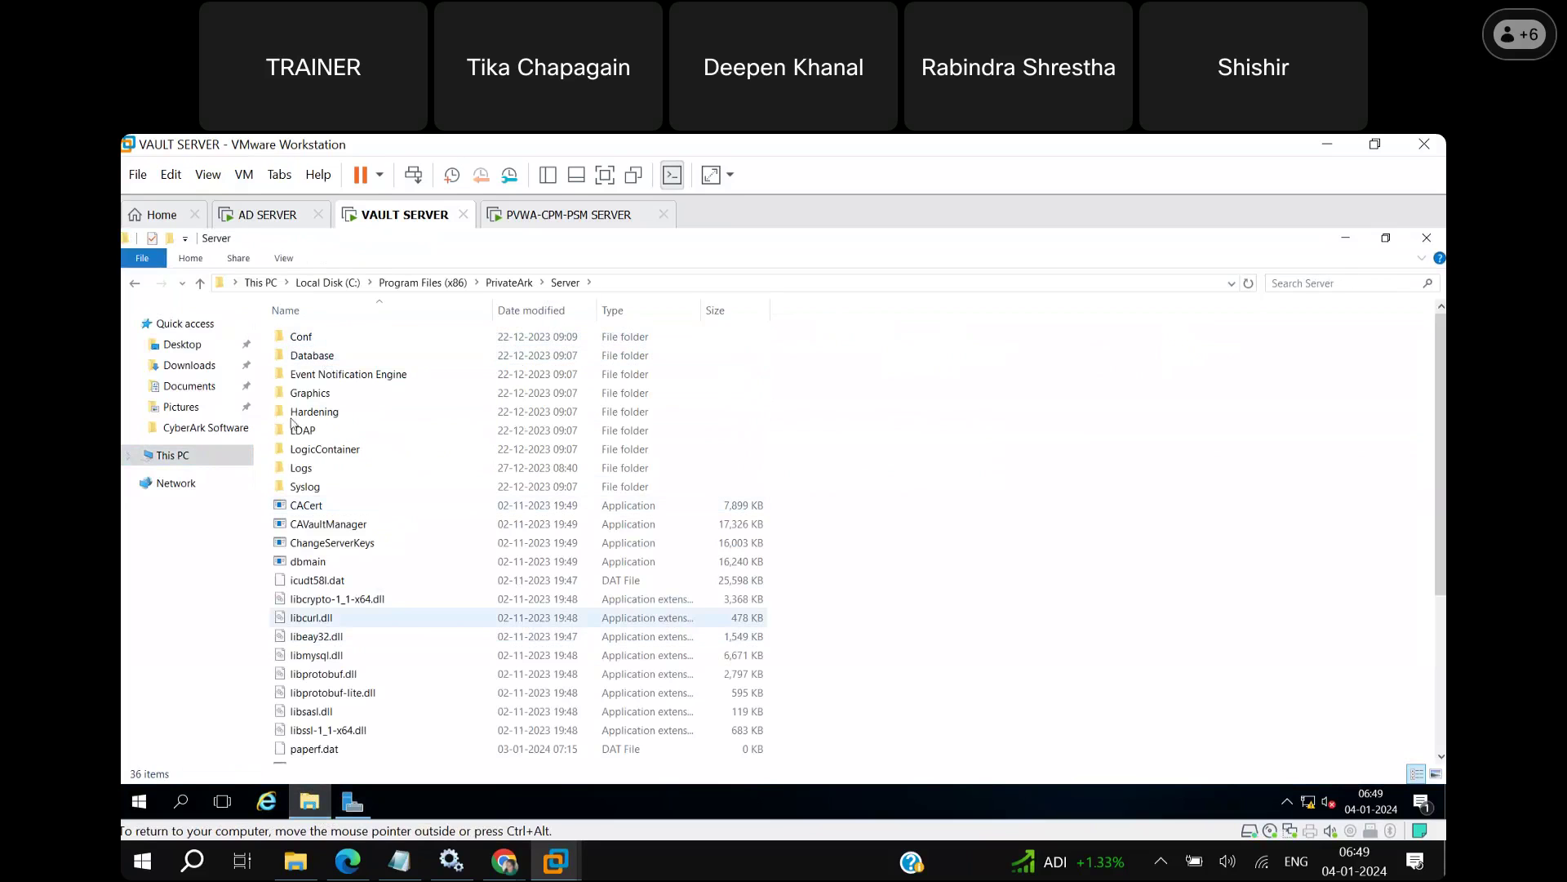
click(556, 219)
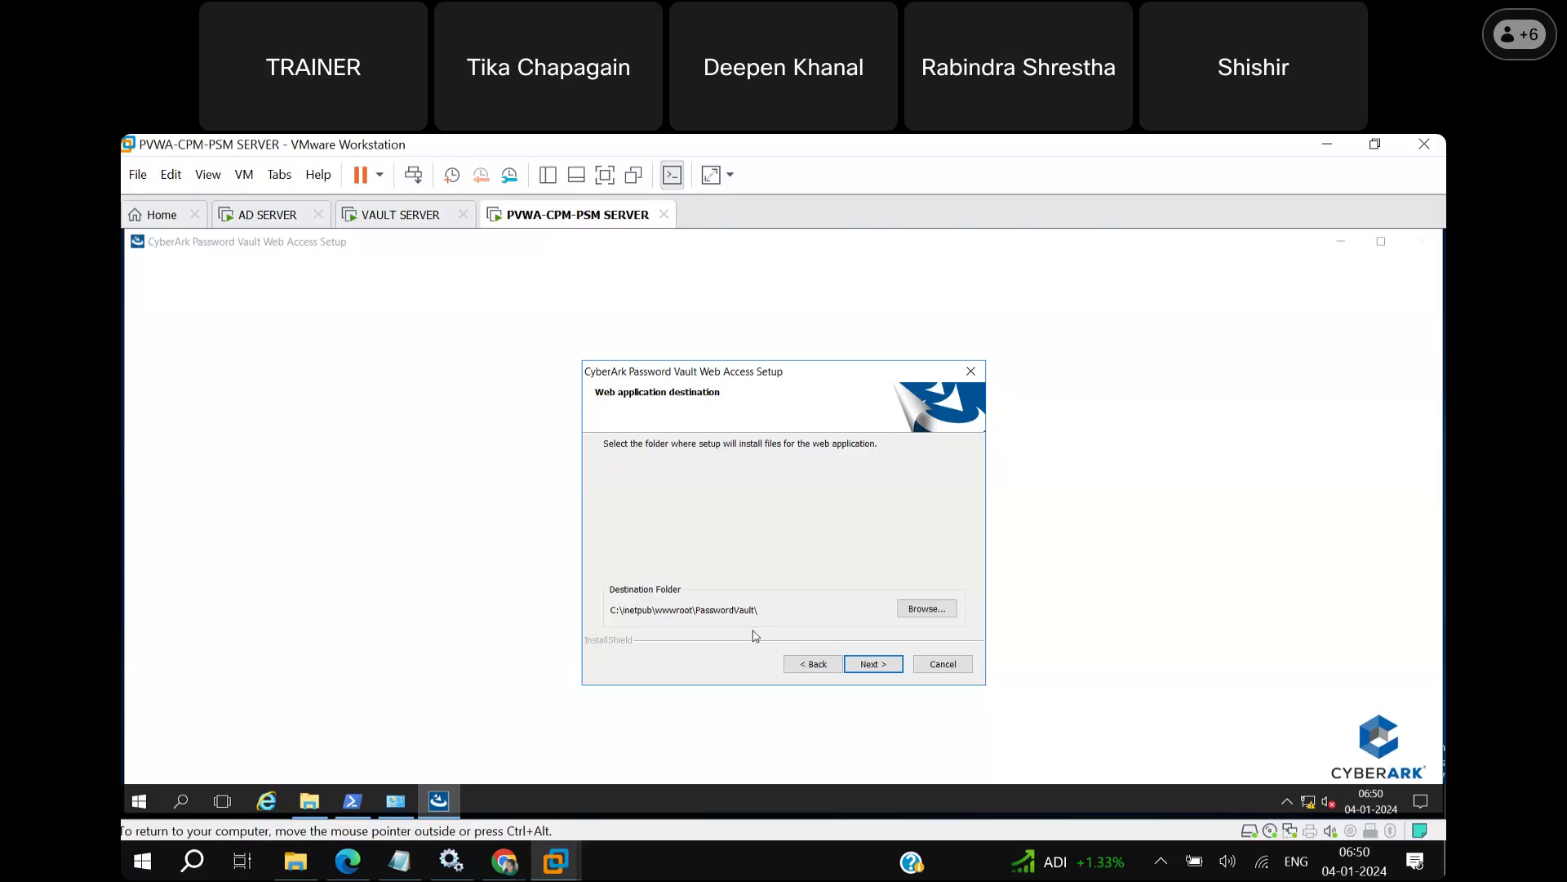
Keep C:\inetpub\wwwroot\PasswordVault\ as the web application folder and continue.
click(873, 664)
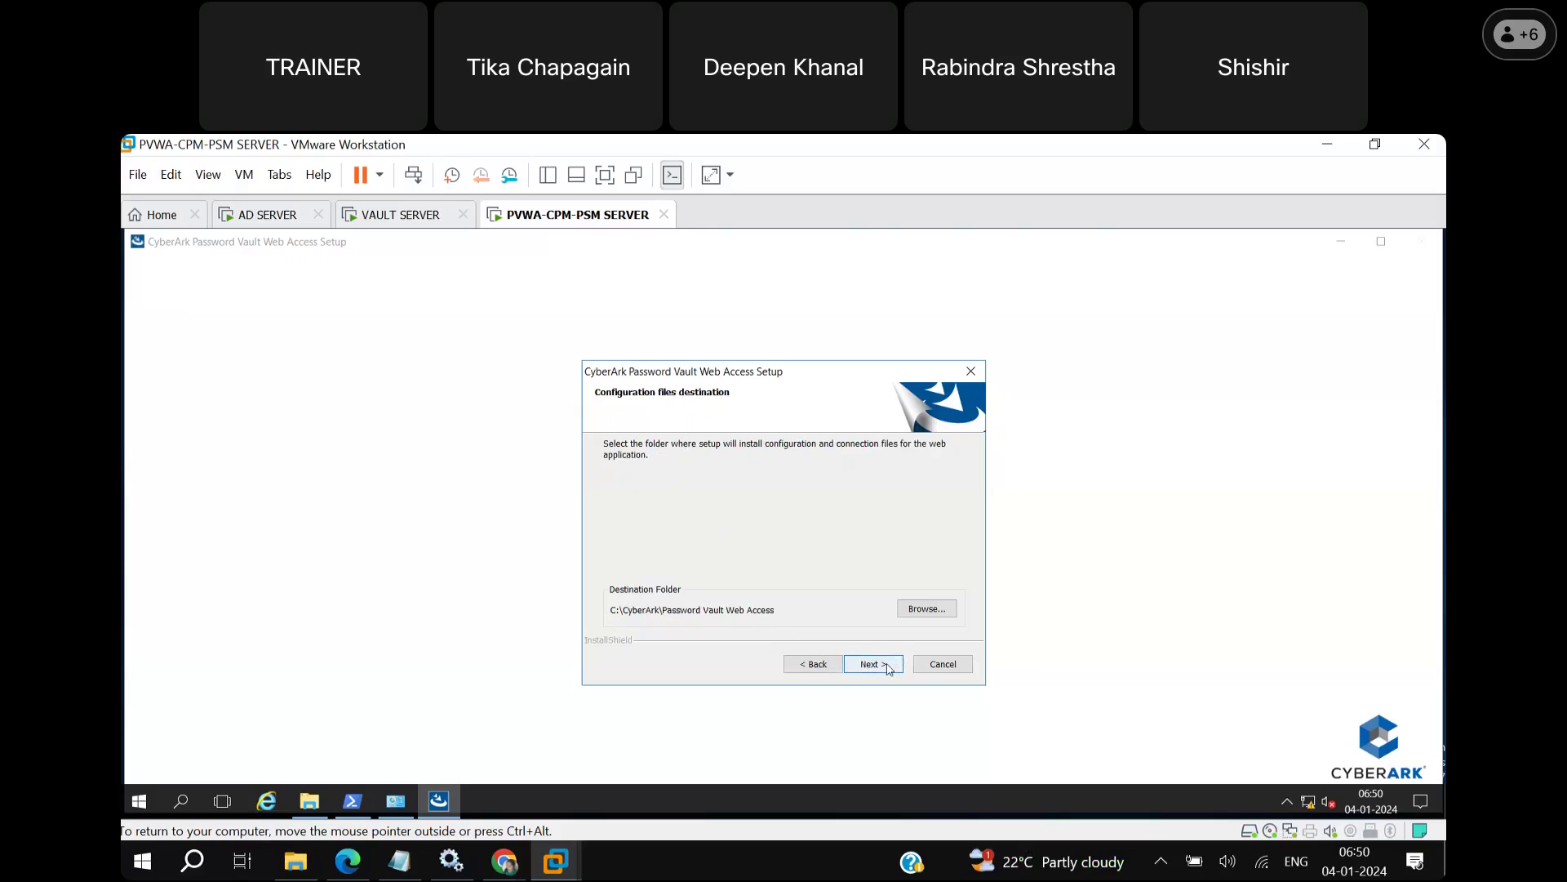
Keep C:\CyberArk\Password Vault Web Access as the configuration files folder and continue.
click(888, 669)
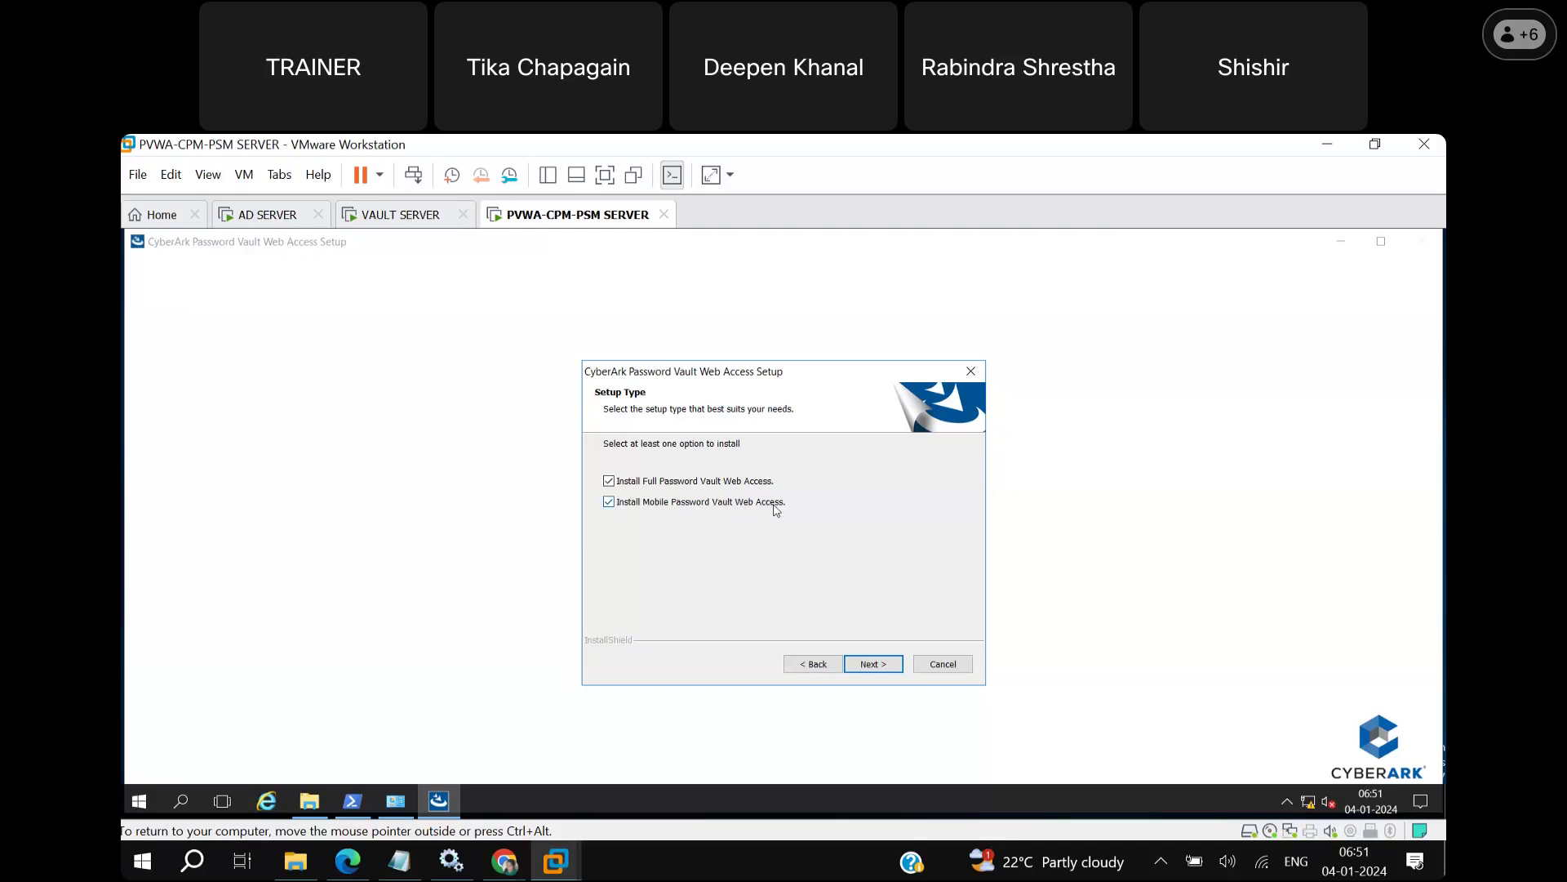
Uncheck Install Mobile Password Vault Web Access and continue past Setup Type.
click(613, 505)
click(899, 669)
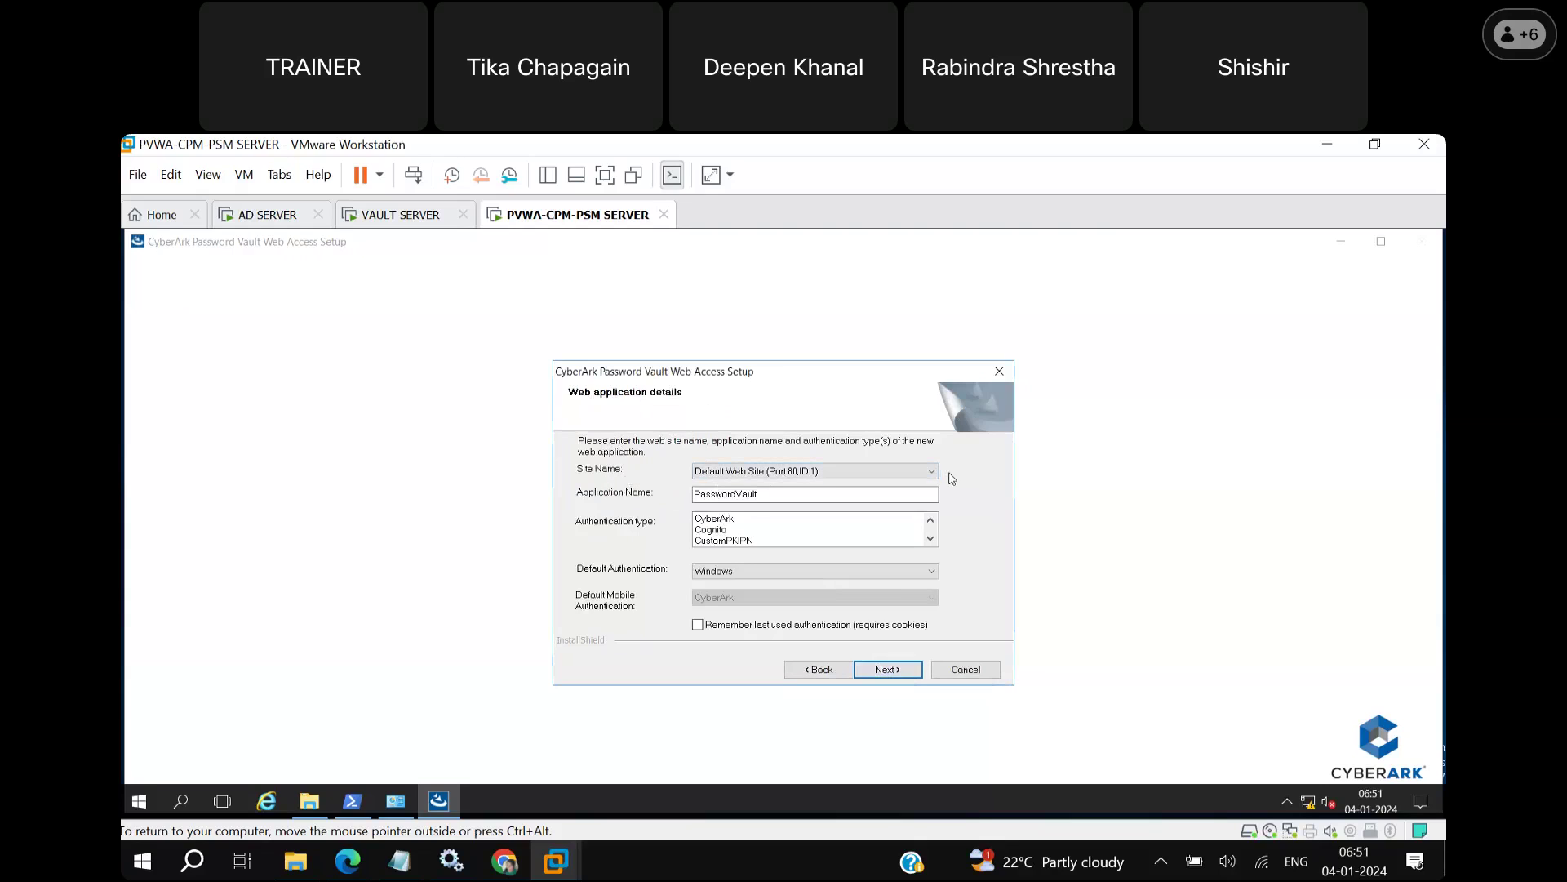
Keep Default Web Site (Port:80,ID:1) as the site and PasswordVault as the application name.
click(935, 478)
click(935, 477)
click(935, 477)
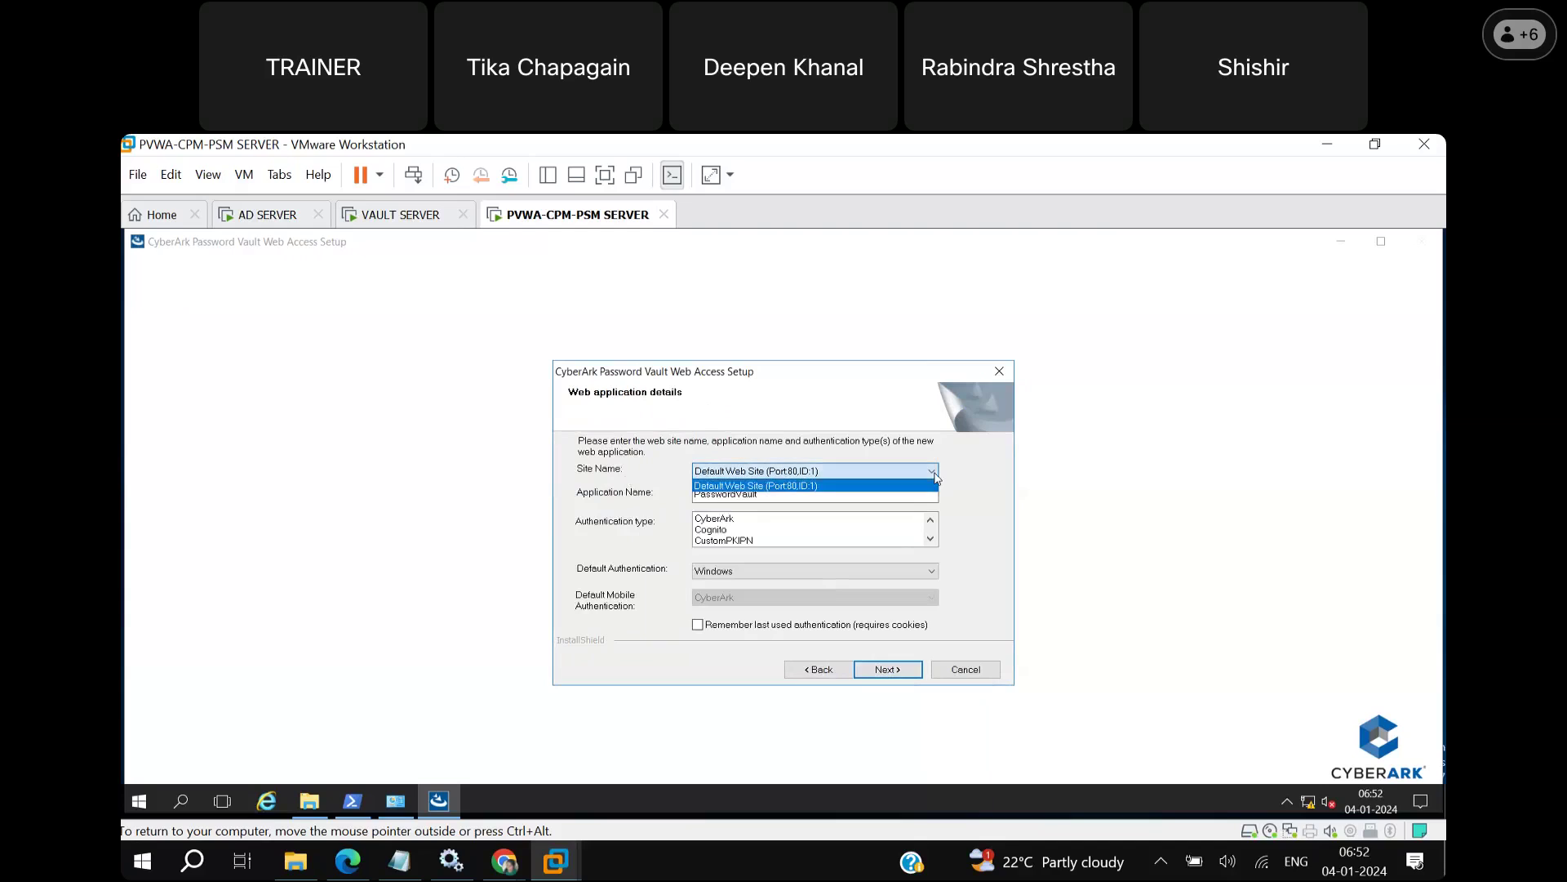
click(934, 477)
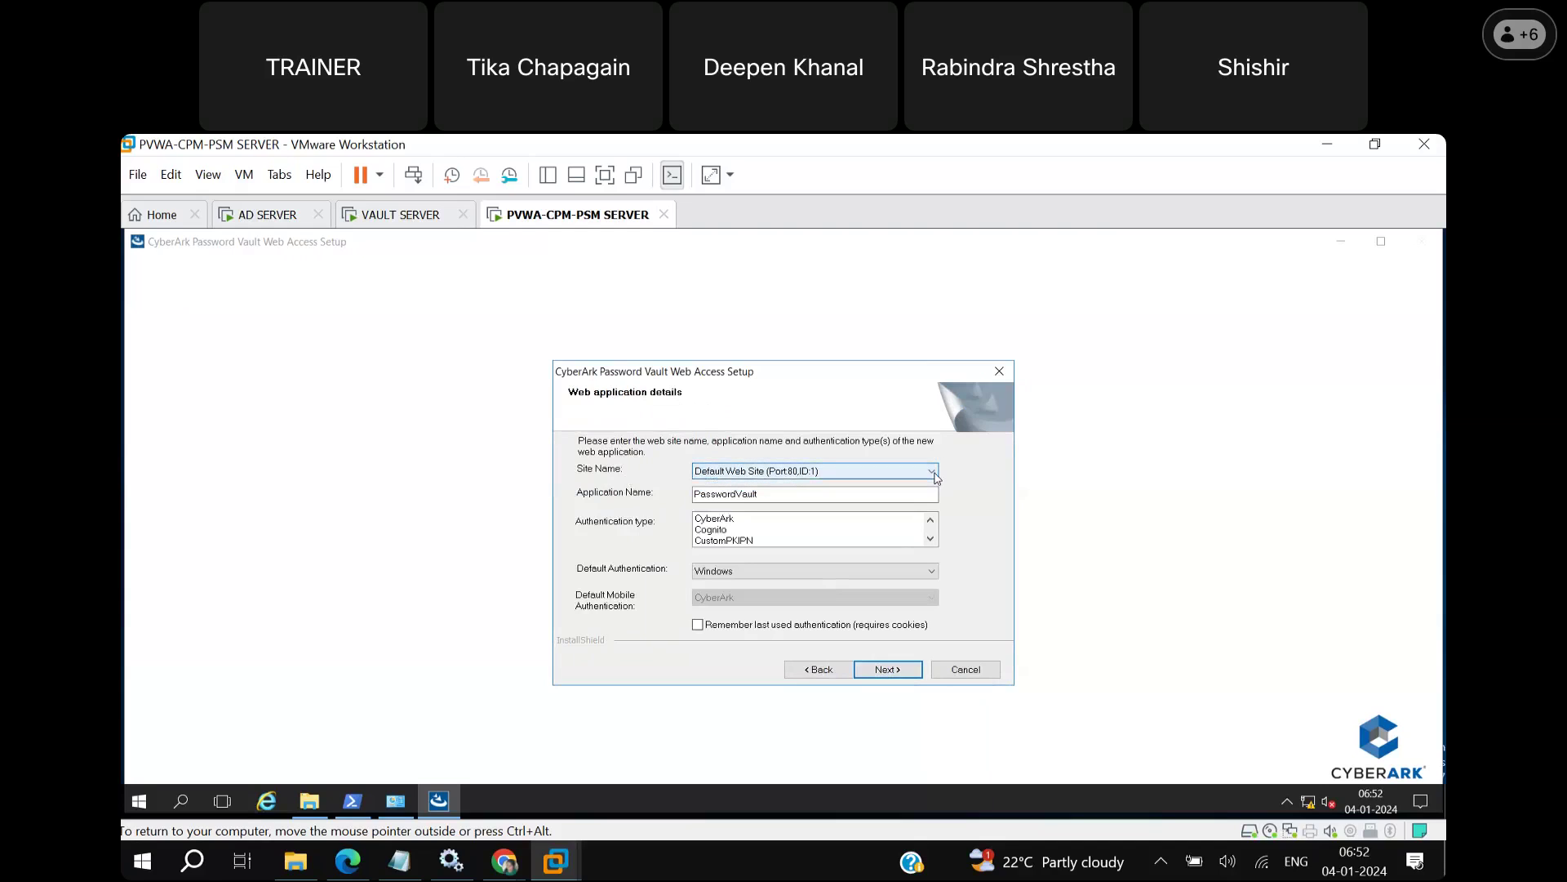
click(750, 495)
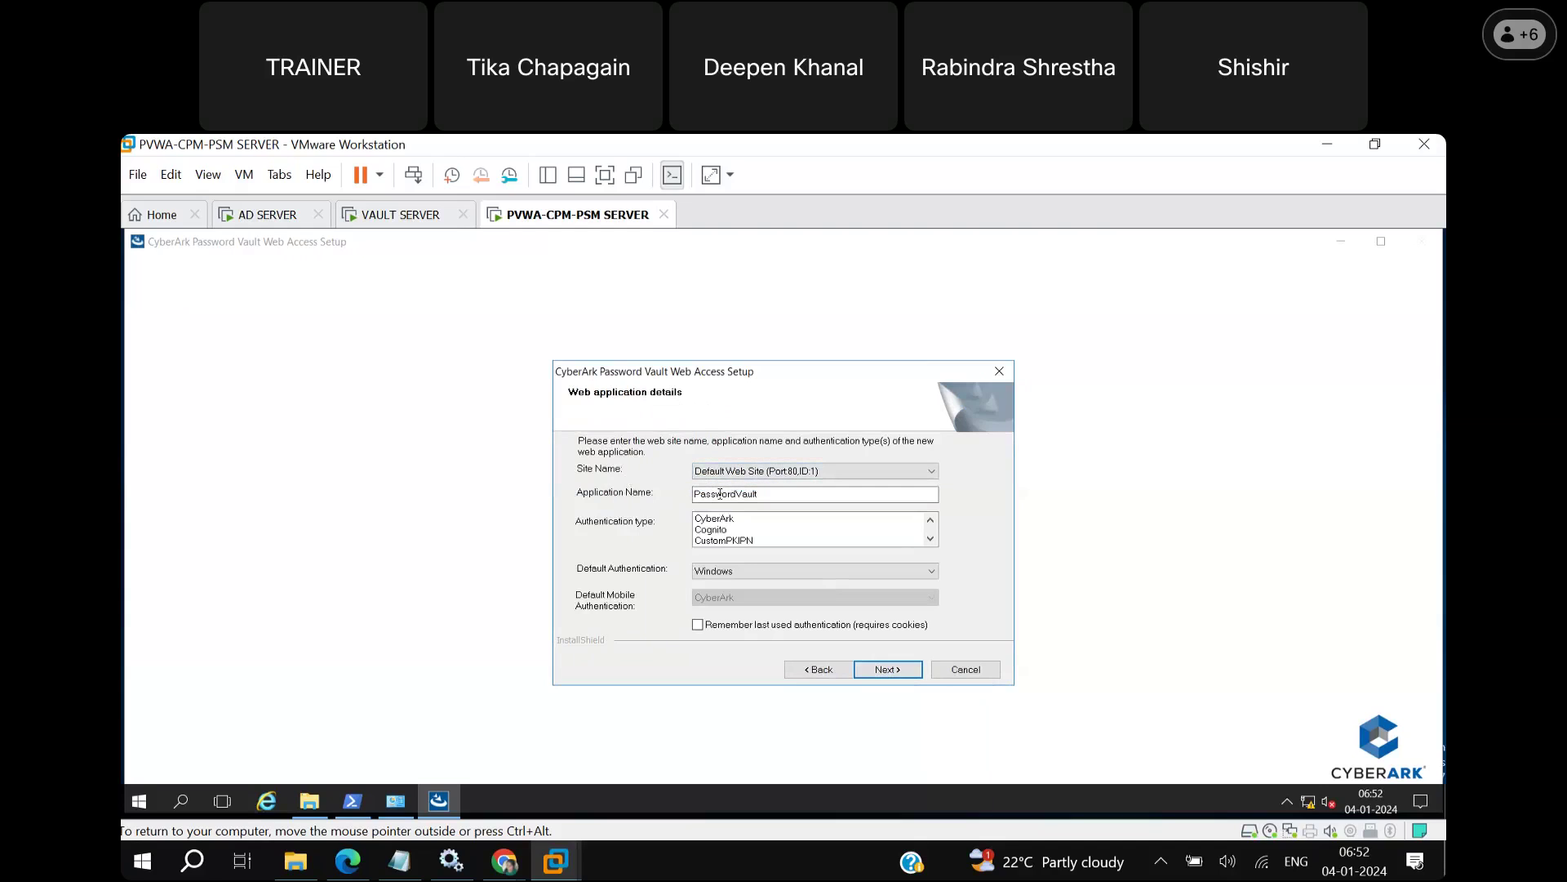
click(767, 496)
Scroll the Authentication type list and select CyberArk.
double_click(931, 540)
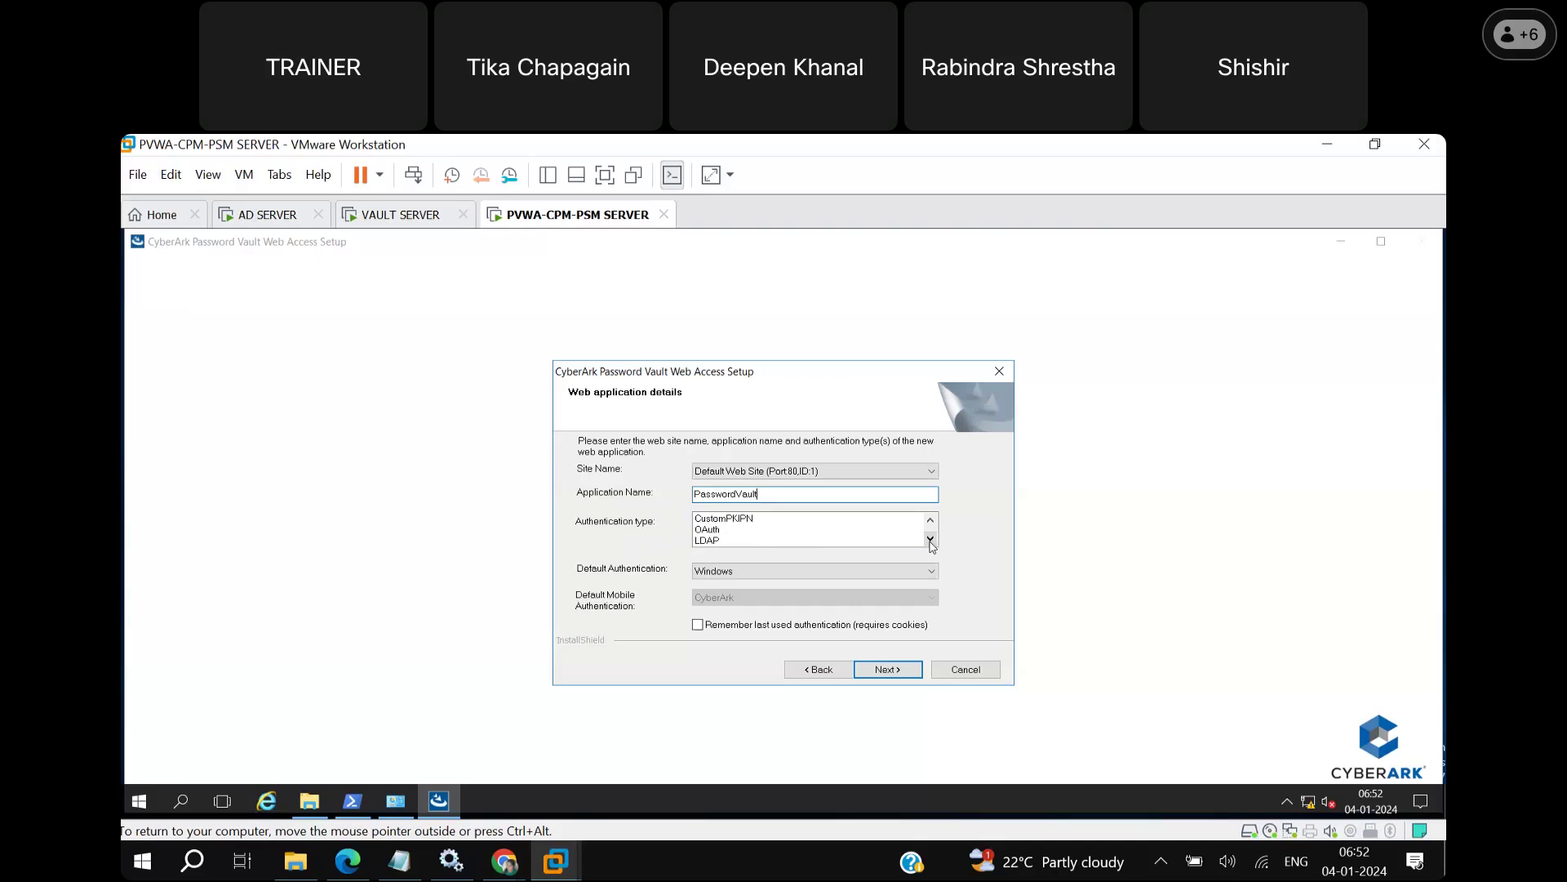
click(931, 539)
click(931, 540)
click(931, 540)
click(931, 540)
click(930, 520)
click(931, 520)
click(931, 520)
click(930, 520)
click(930, 520)
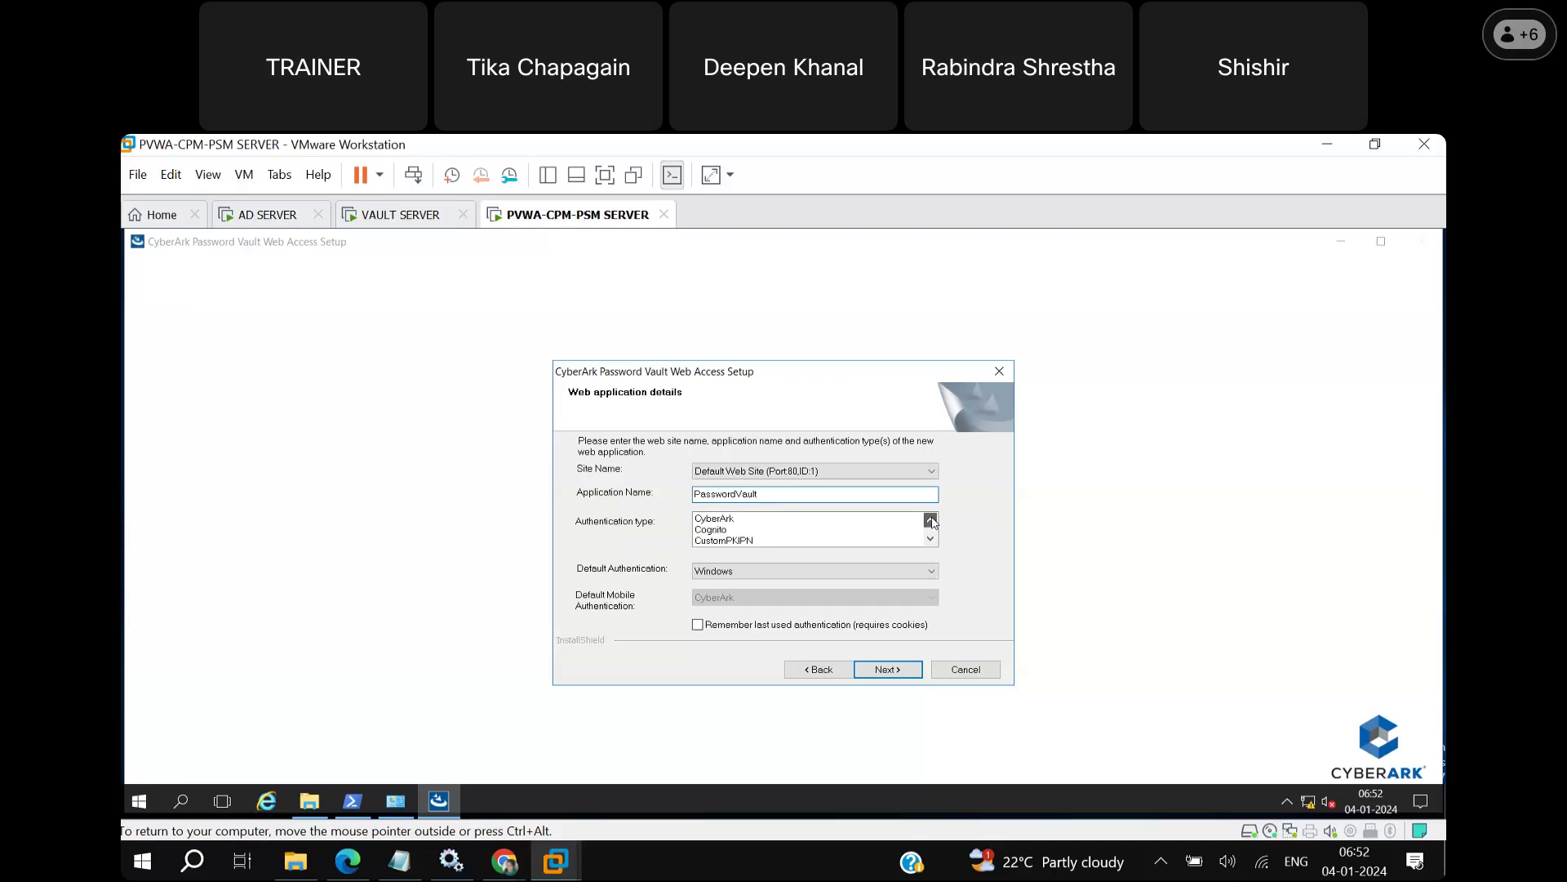
click(770, 519)
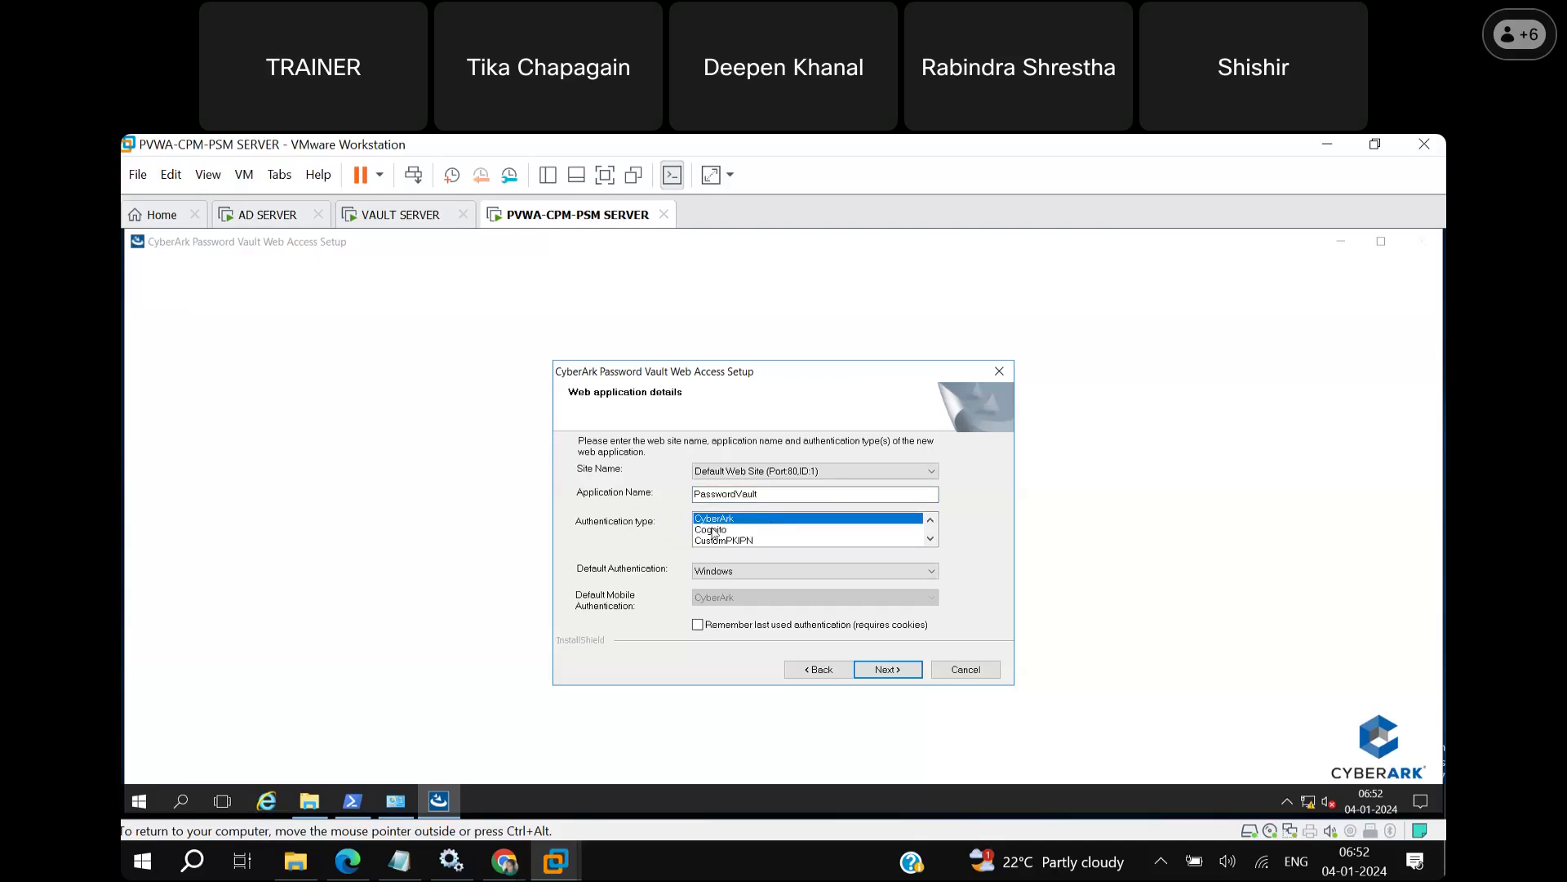
Scroll the authentication list further and click the LDAP entry.
click(930, 539)
click(931, 539)
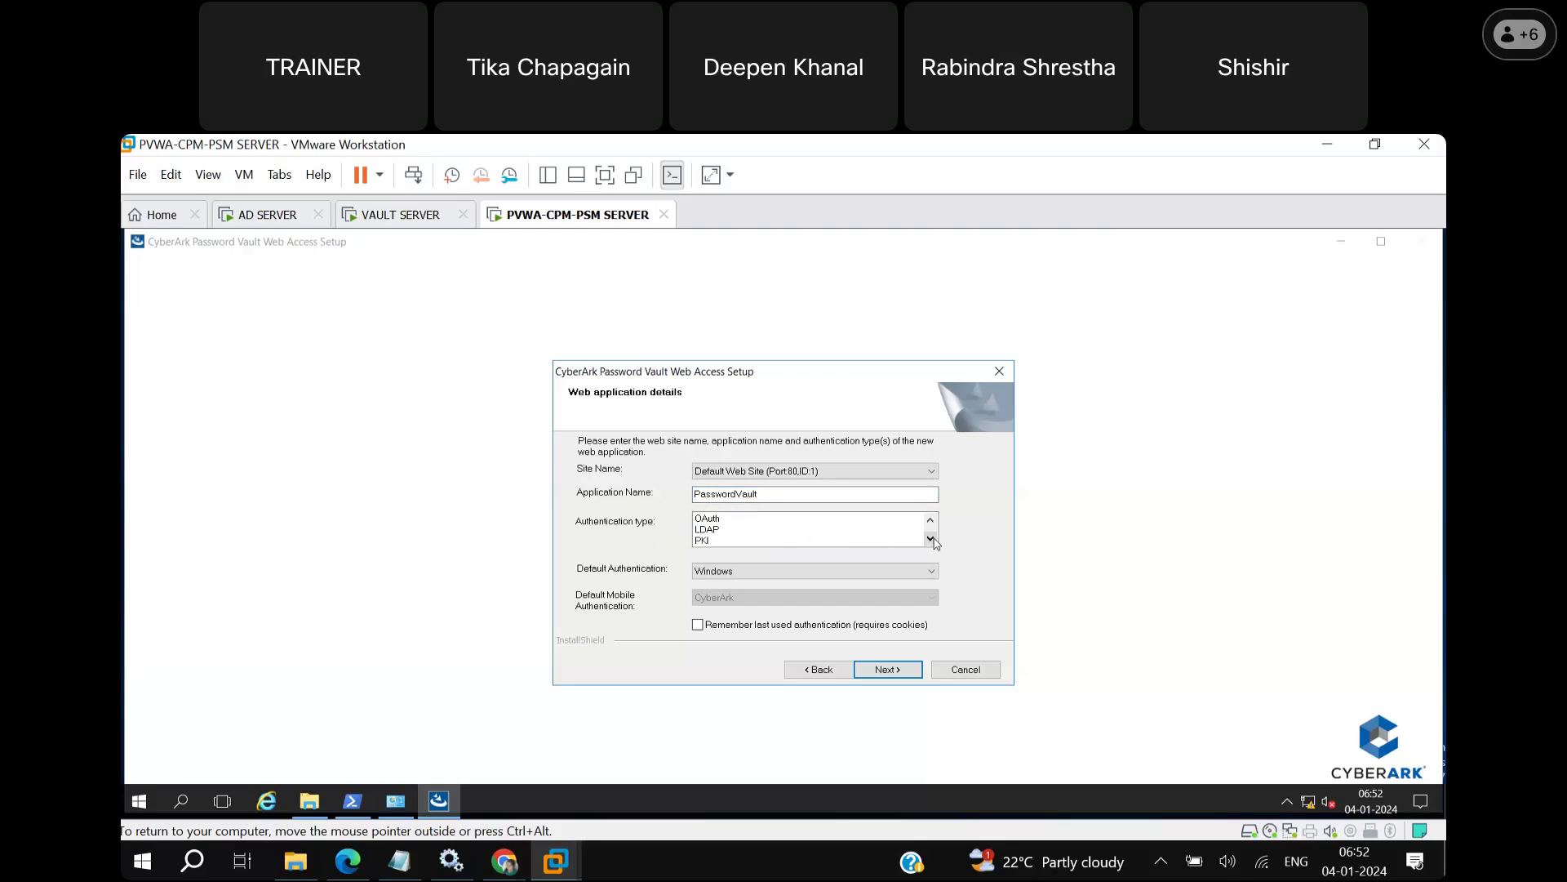
click(705, 533)
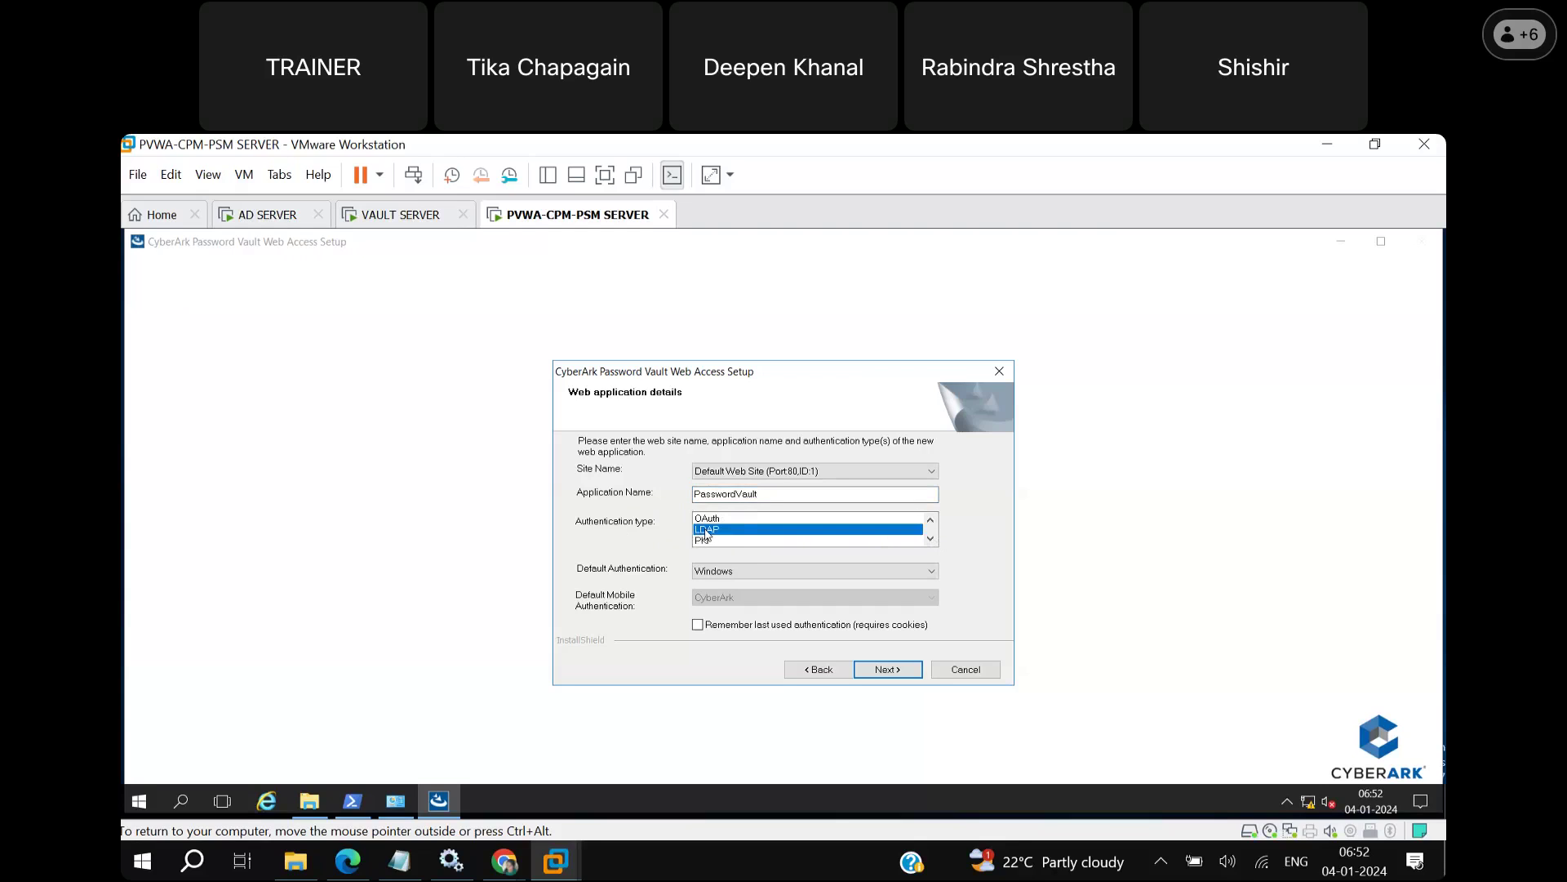
click(930, 520)
click(931, 520)
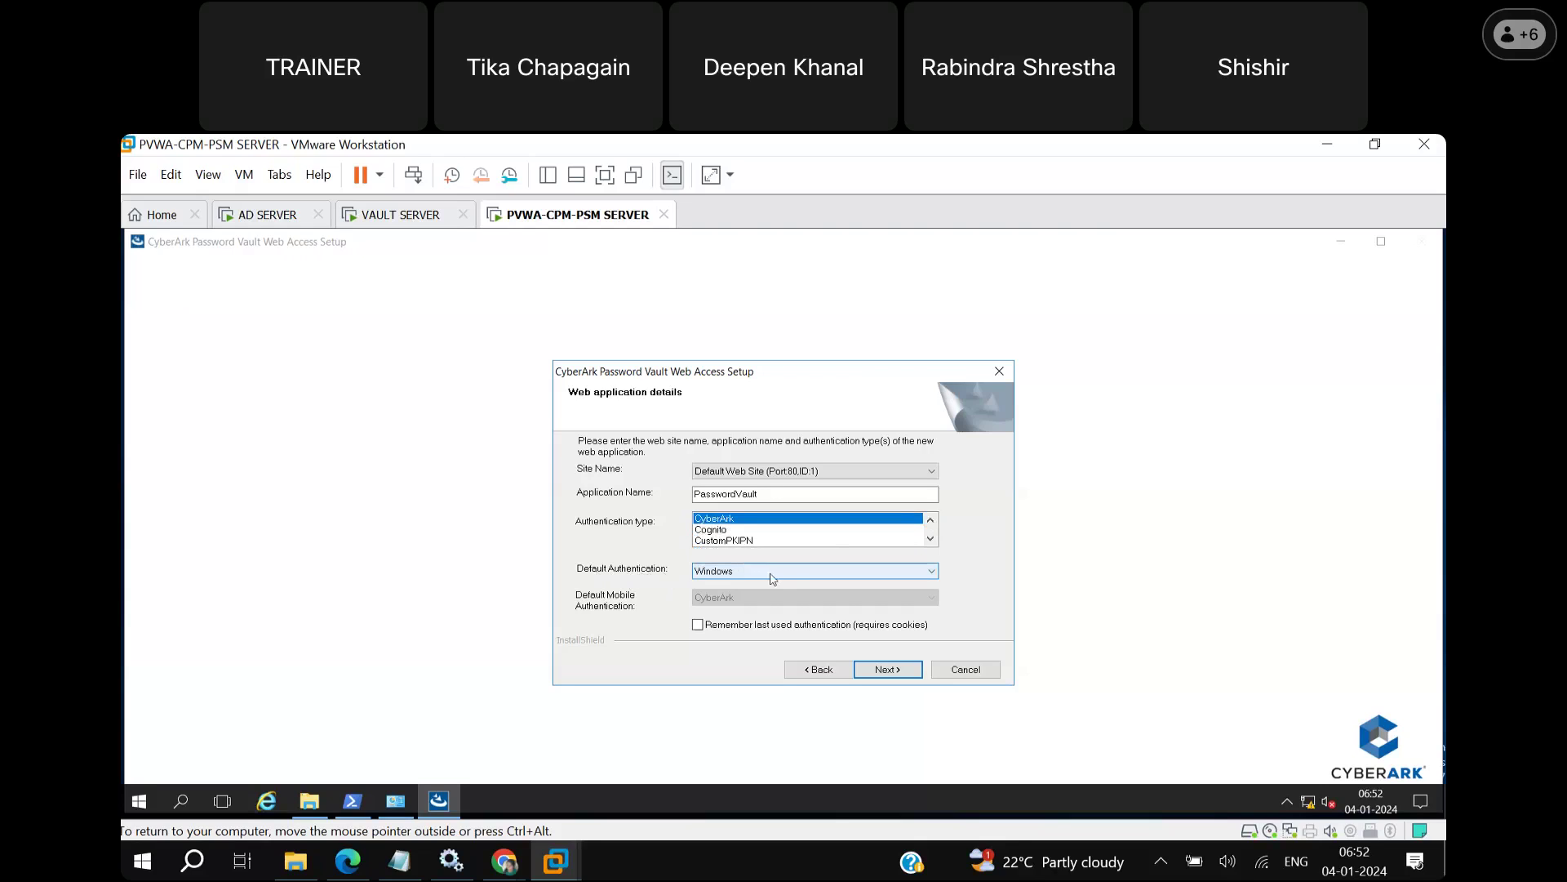
Switch the PVWA default authentication from Windows to CyberArk and scroll the Authentication type list.
click(932, 573)
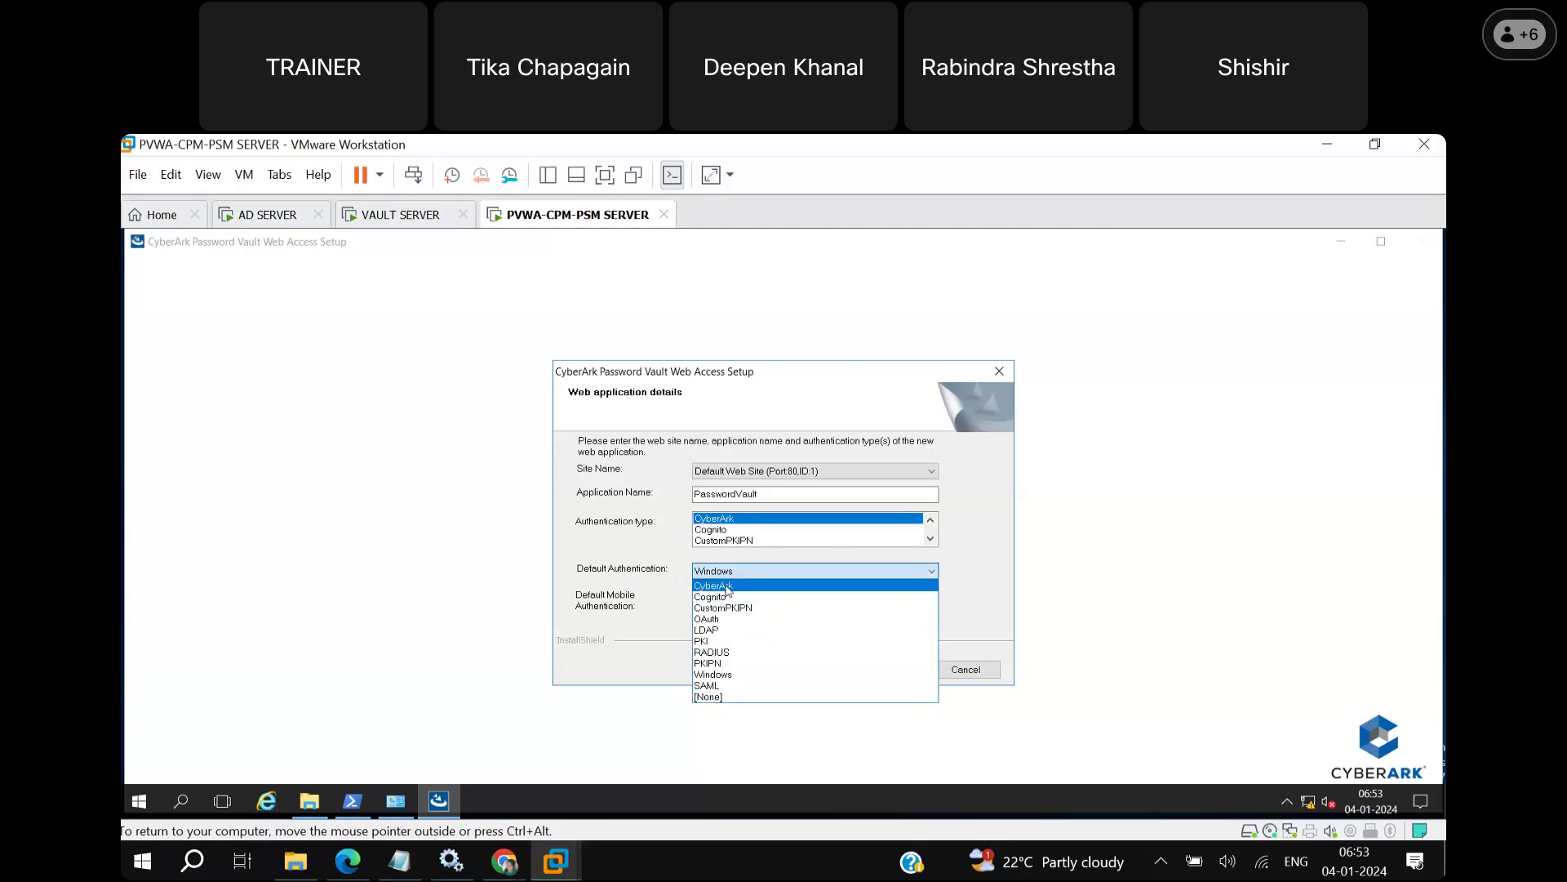
click(726, 586)
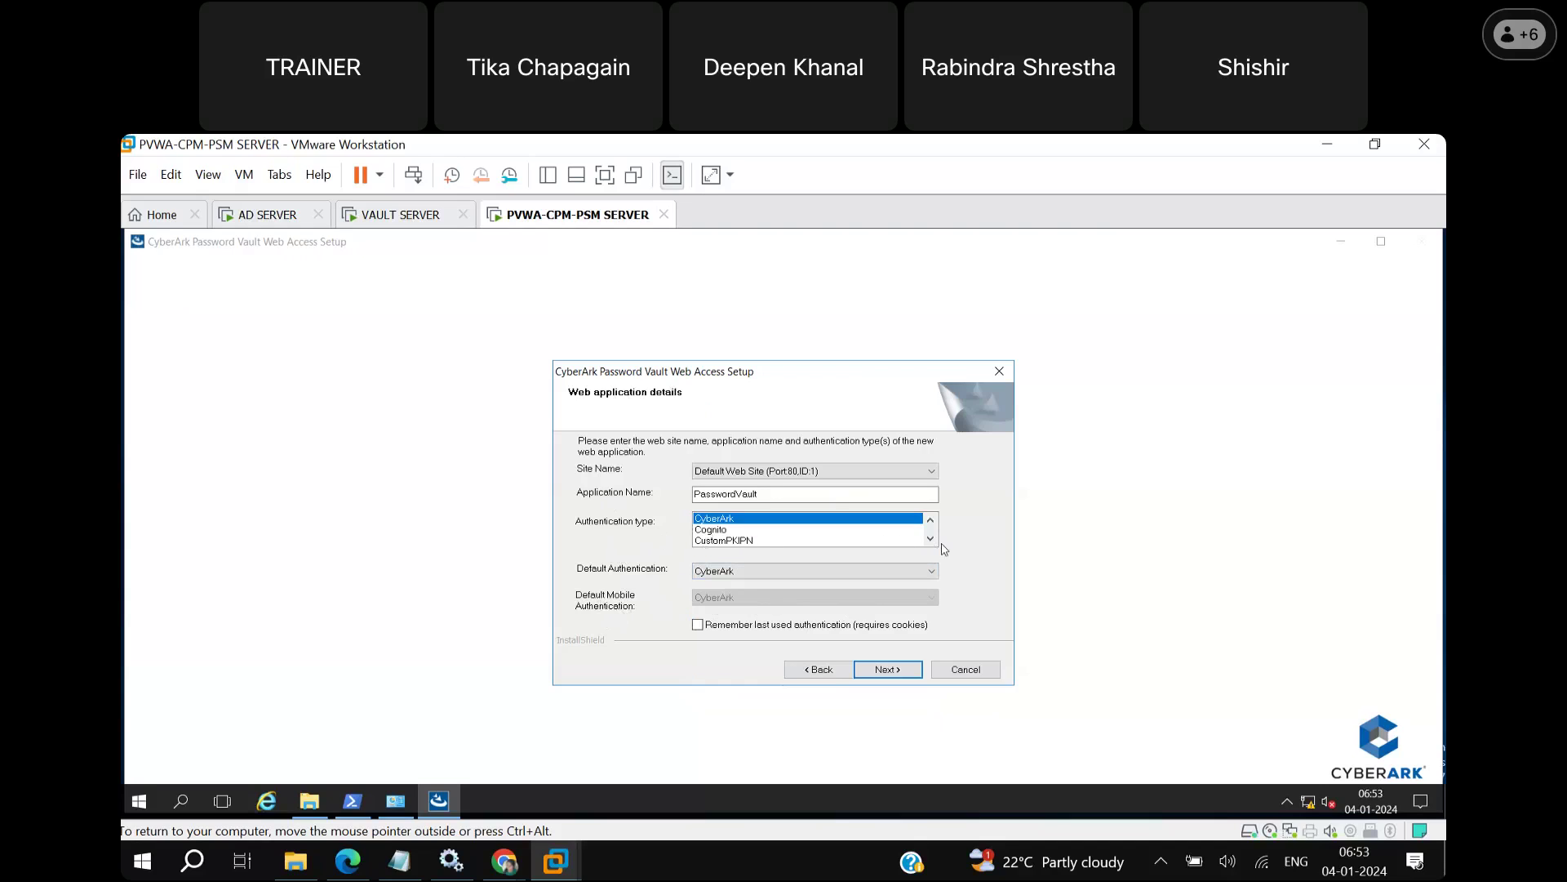
click(930, 539)
click(930, 539)
click(930, 538)
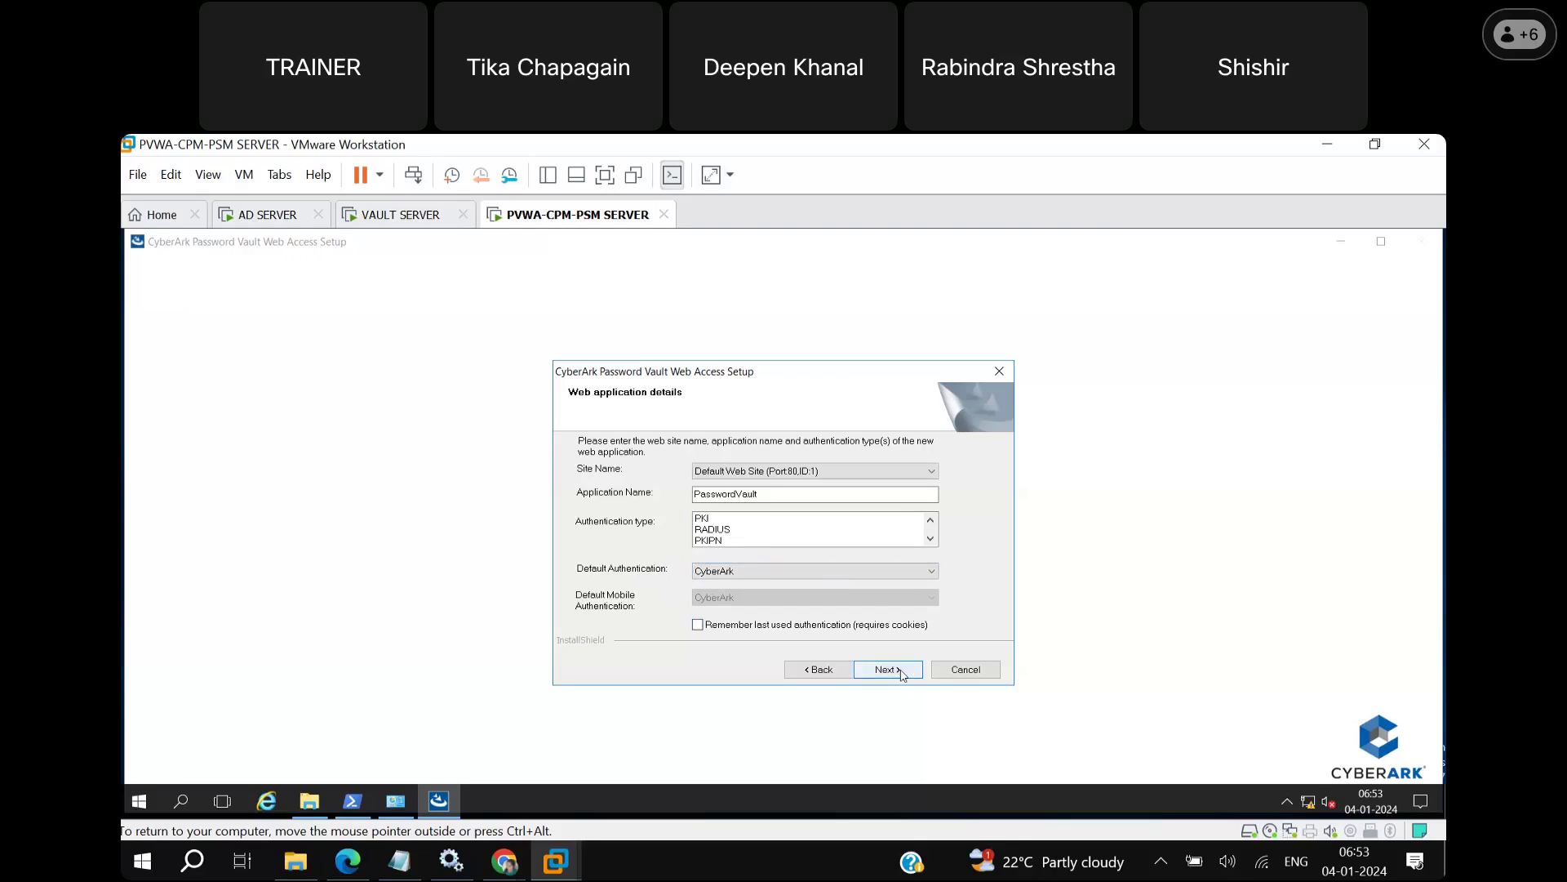
Accept the web application settings and advance to the Vault Server and PVWA connection details page.
click(902, 674)
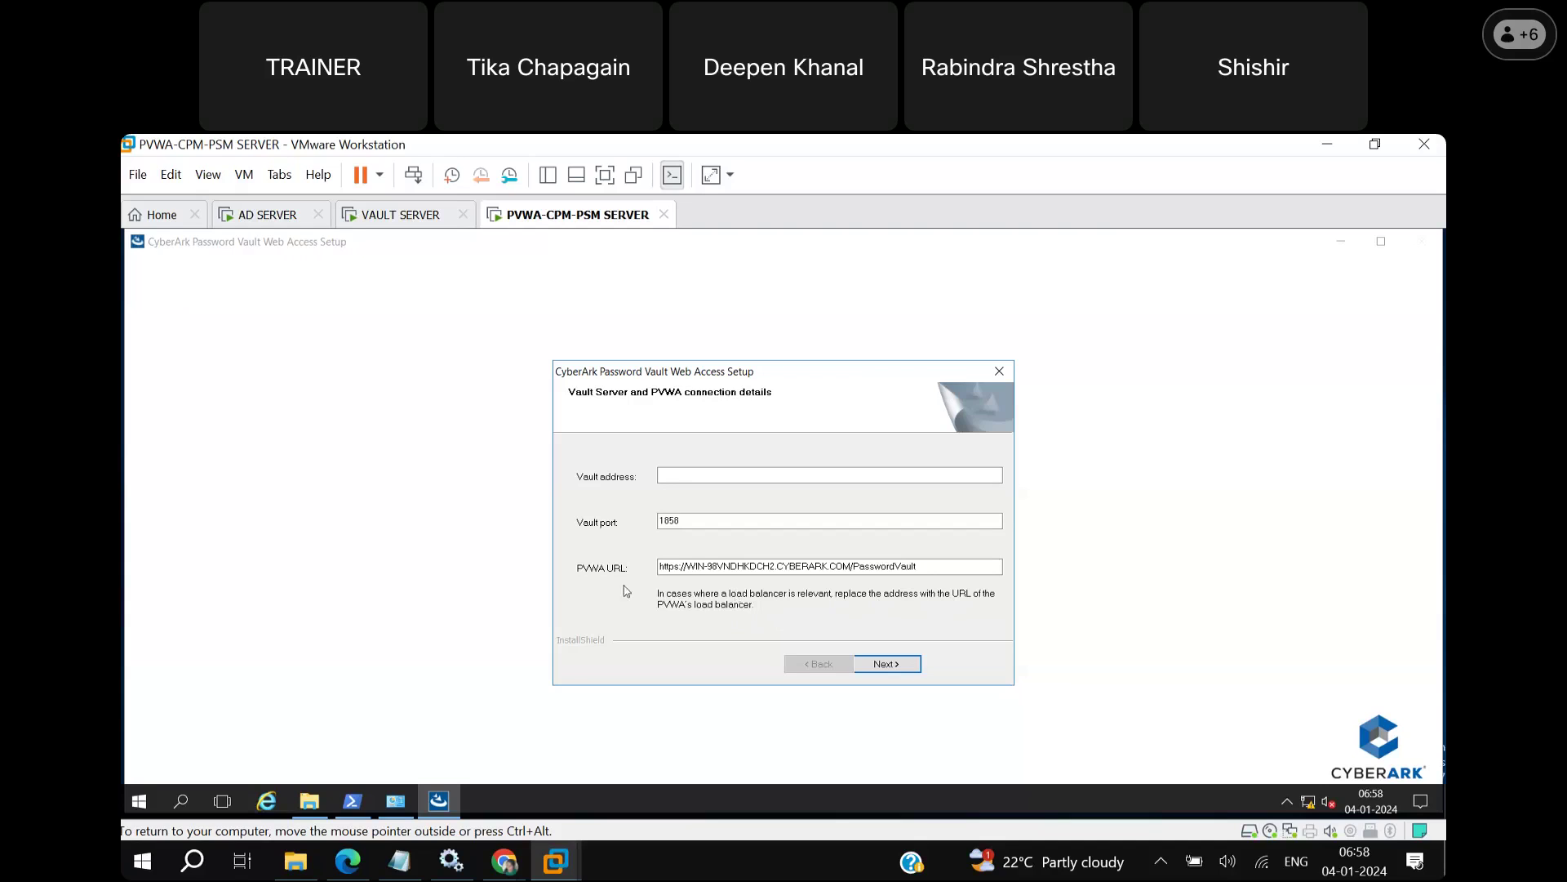
click(805, 565)
Enter 10.0.0.2 as the Vault address, keeping port 1858.
click(696, 473)
text(10.)
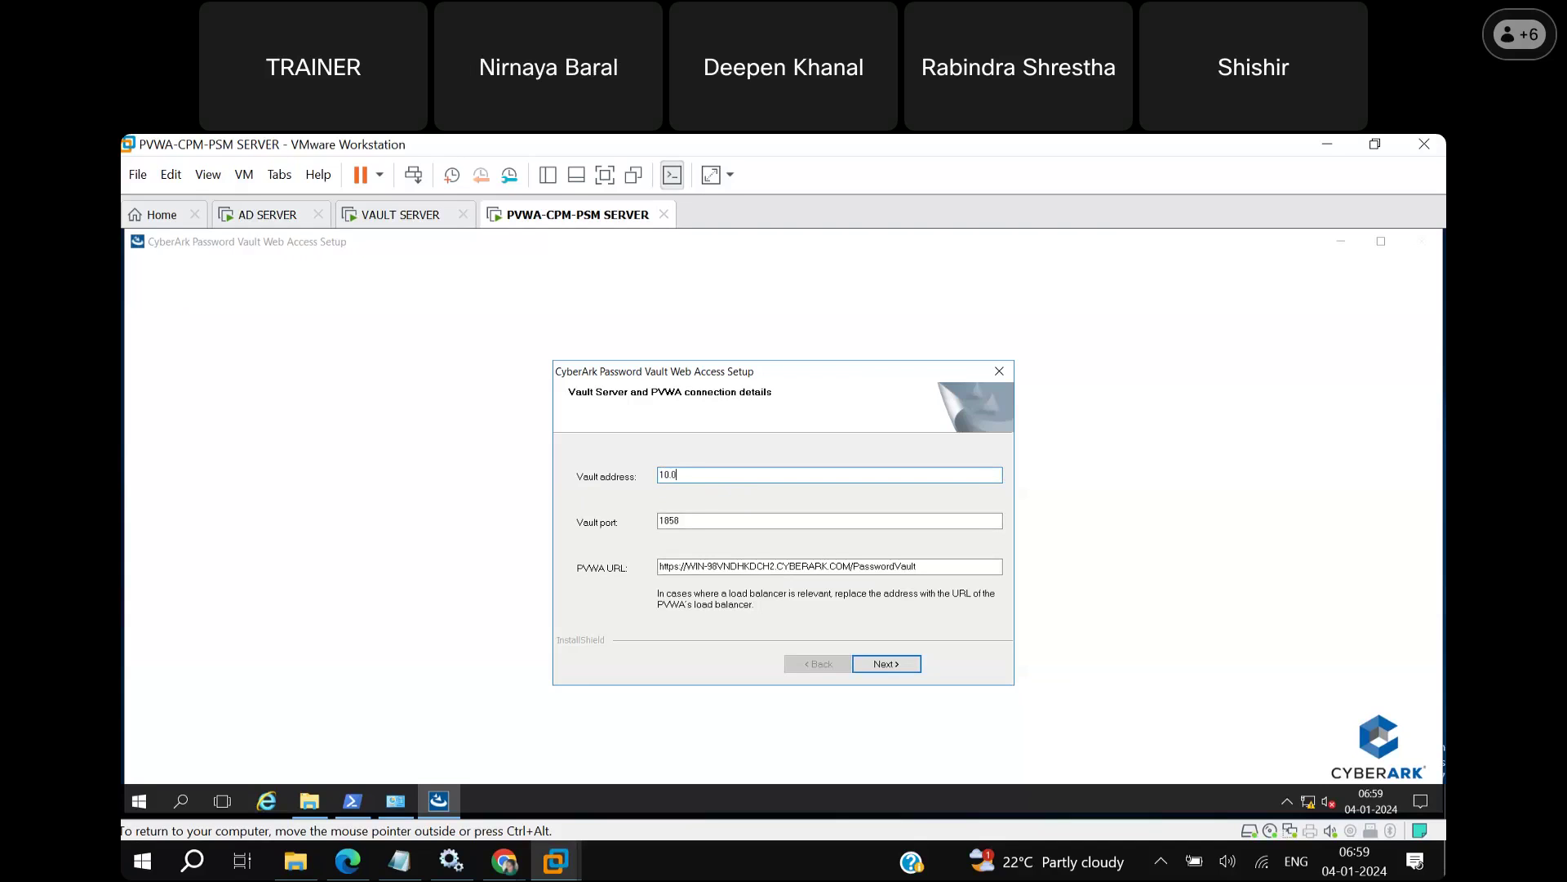
text(0.2)
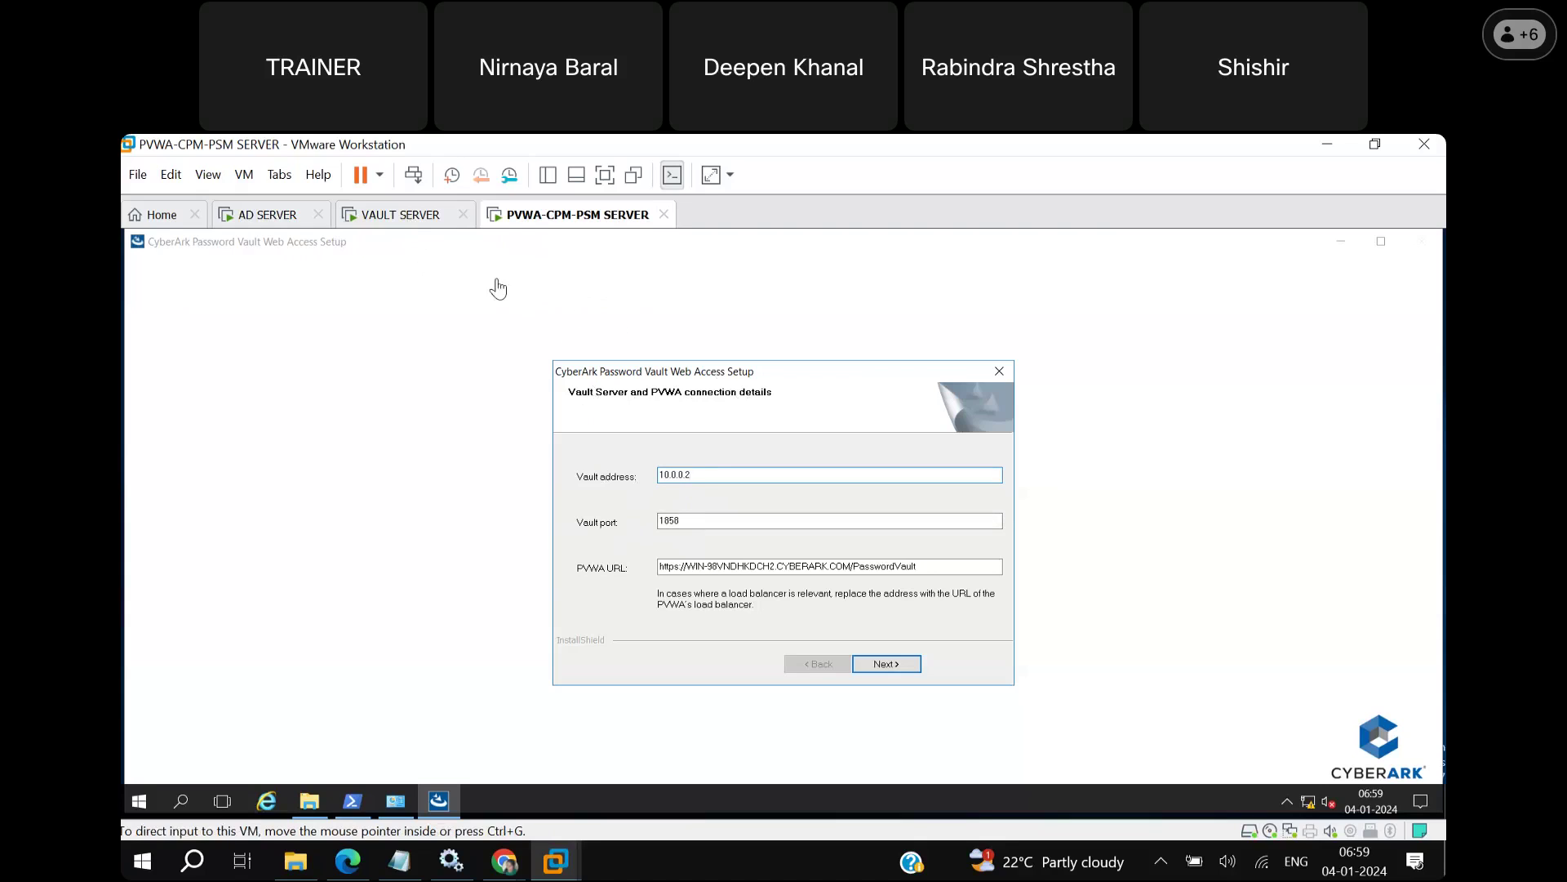
click(698, 522)
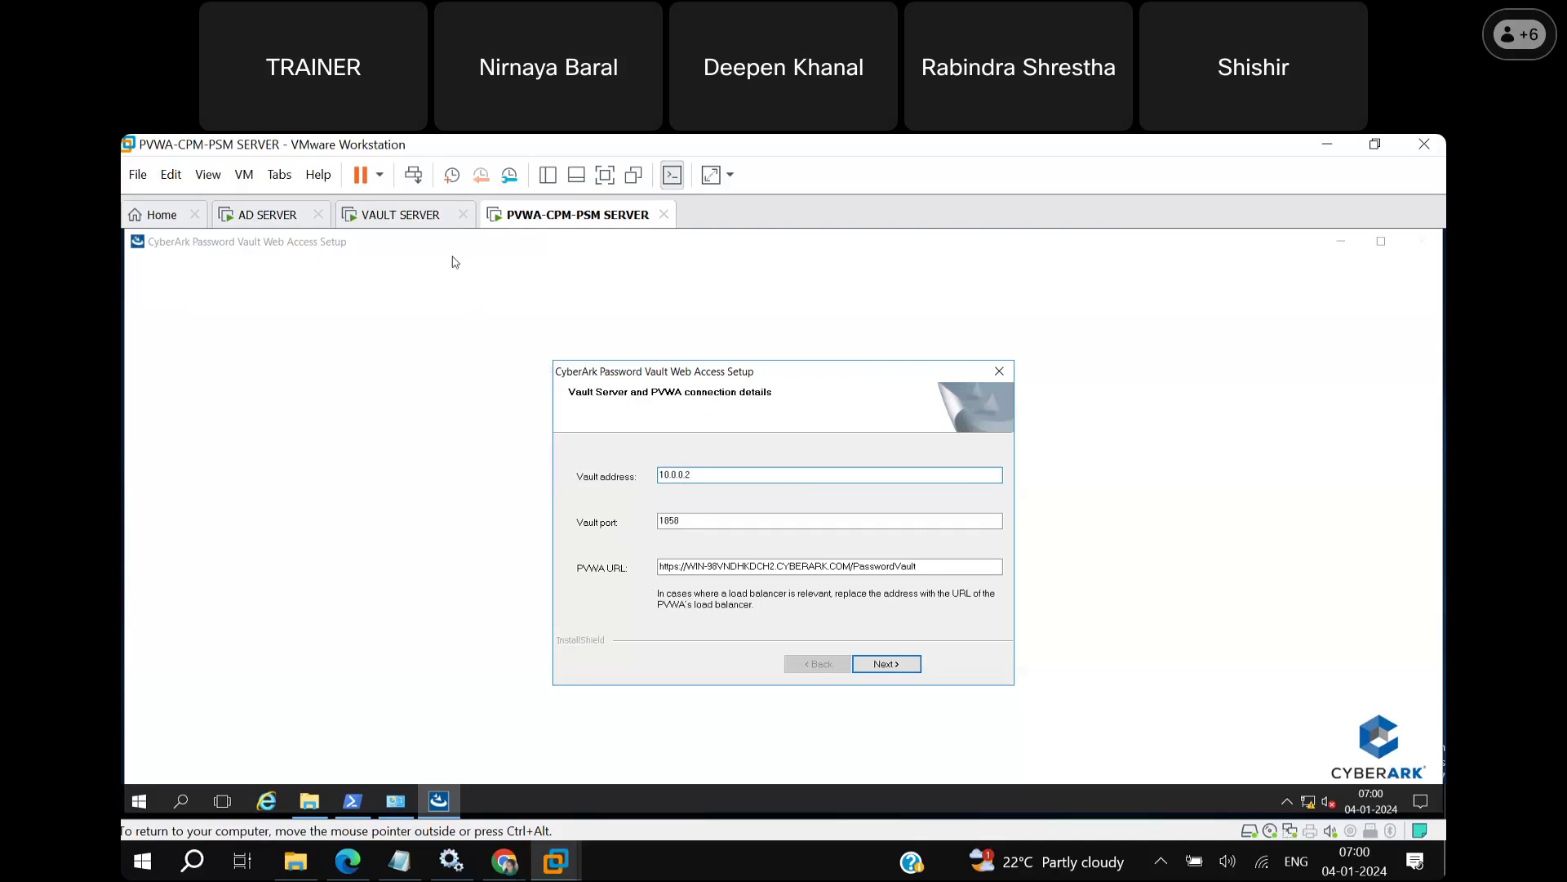
On the VAULT SERVER, open PrivateArk Server Central Administration and select the 'Server 13.2.4 is up' log entry.
click(408, 217)
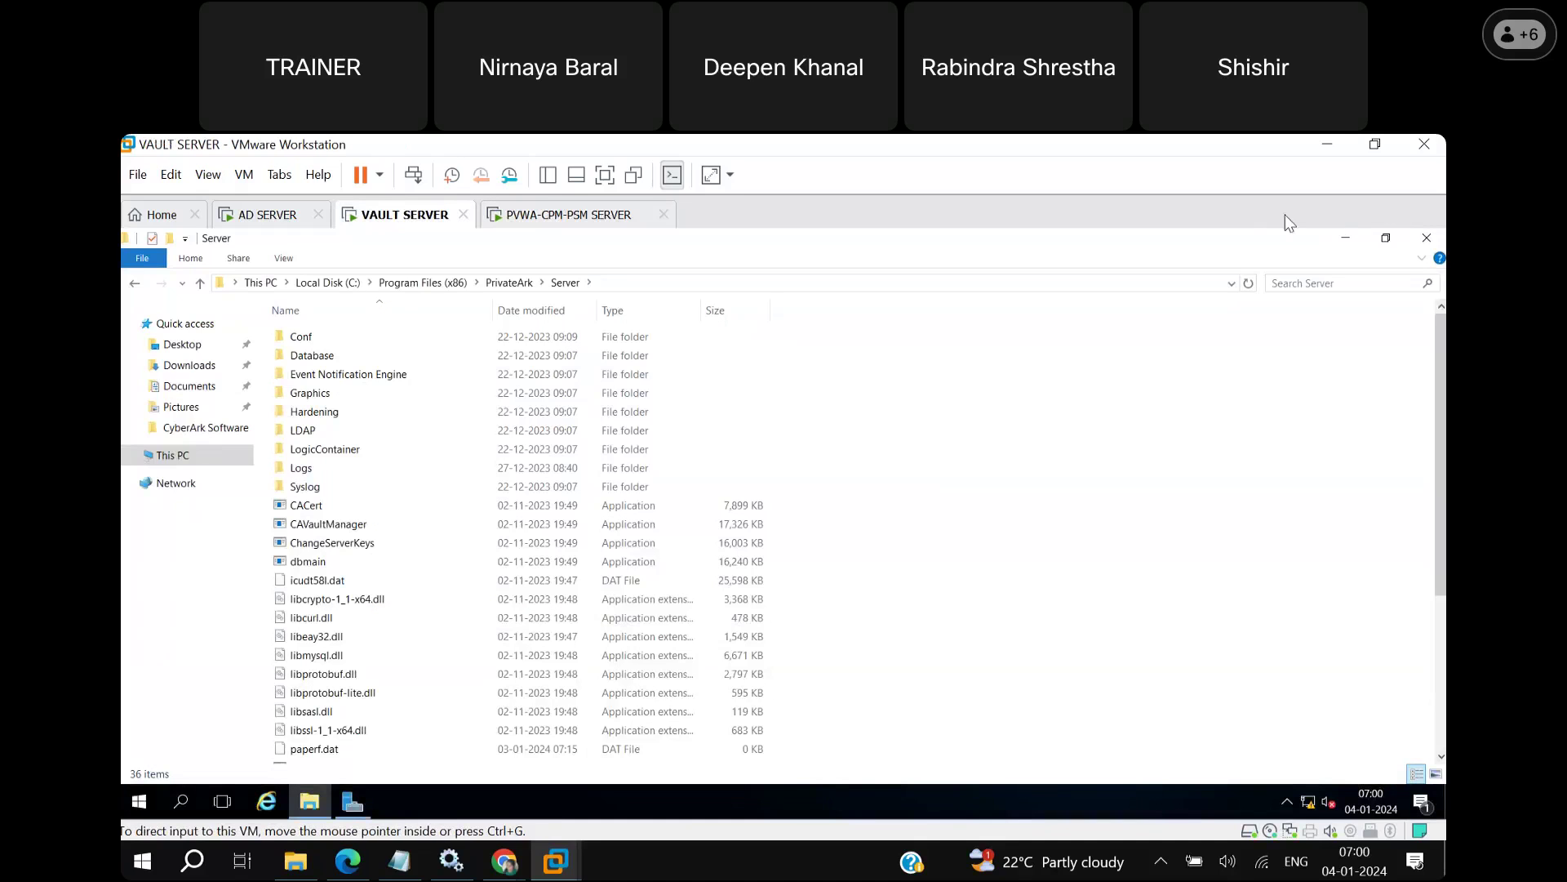
click(1347, 241)
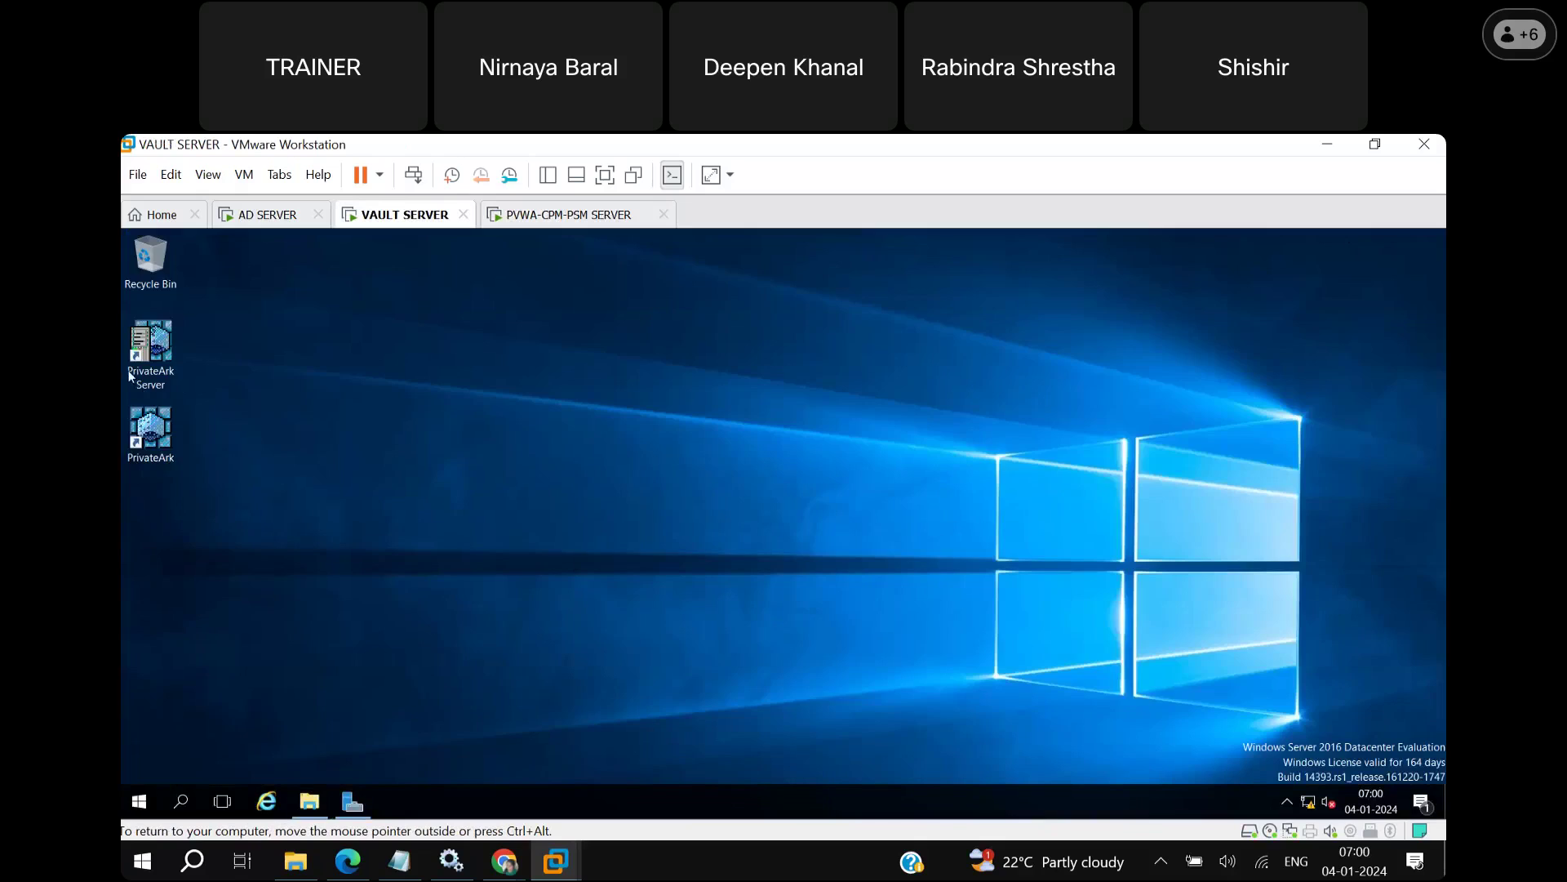
double_click(150, 351)
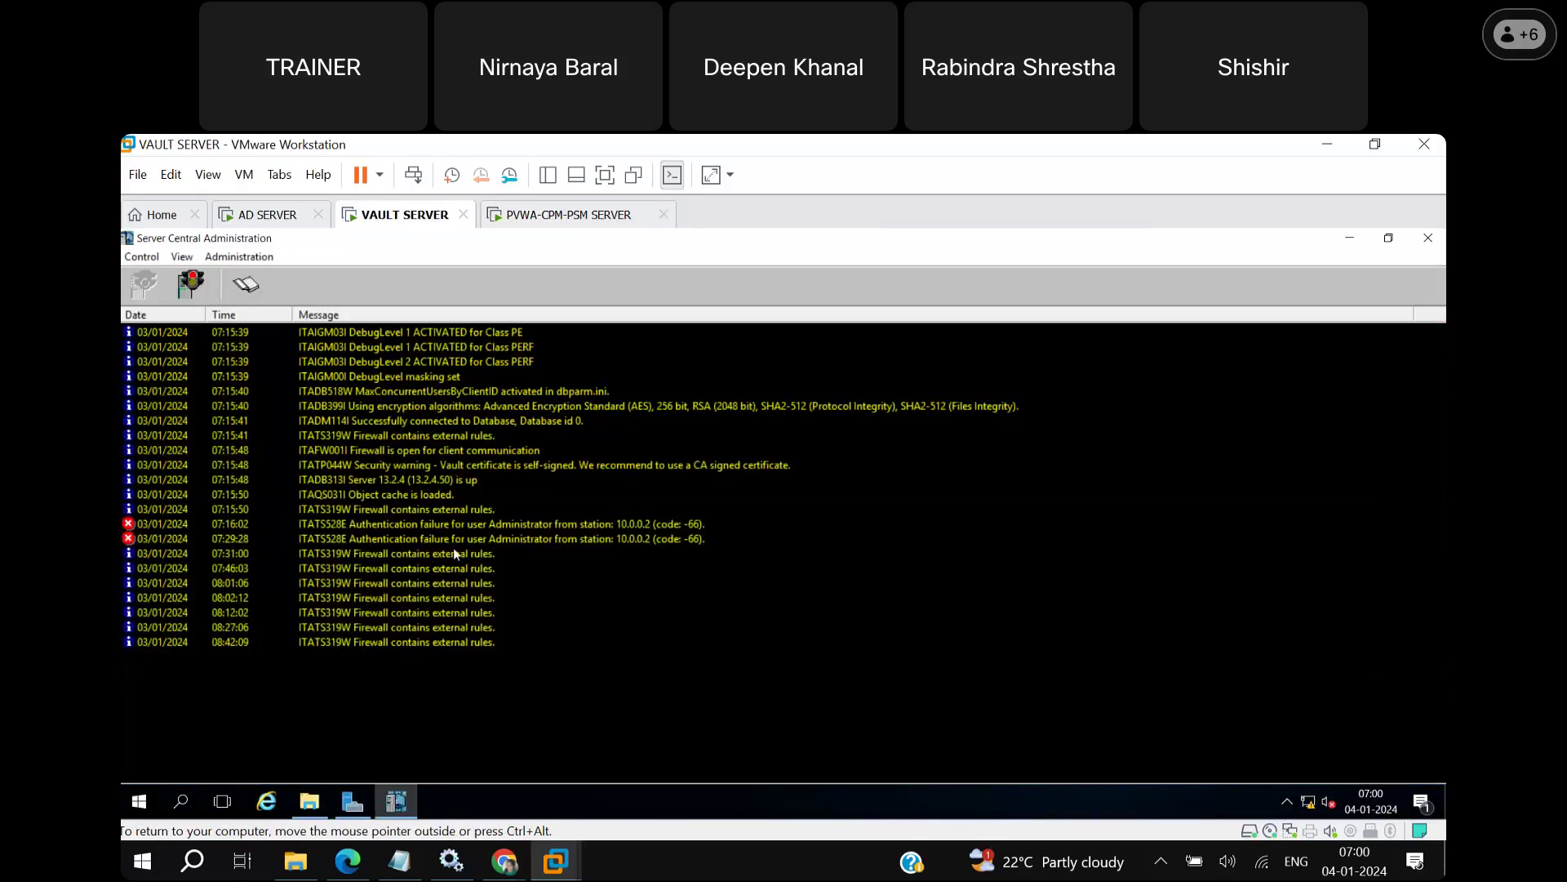
click(437, 482)
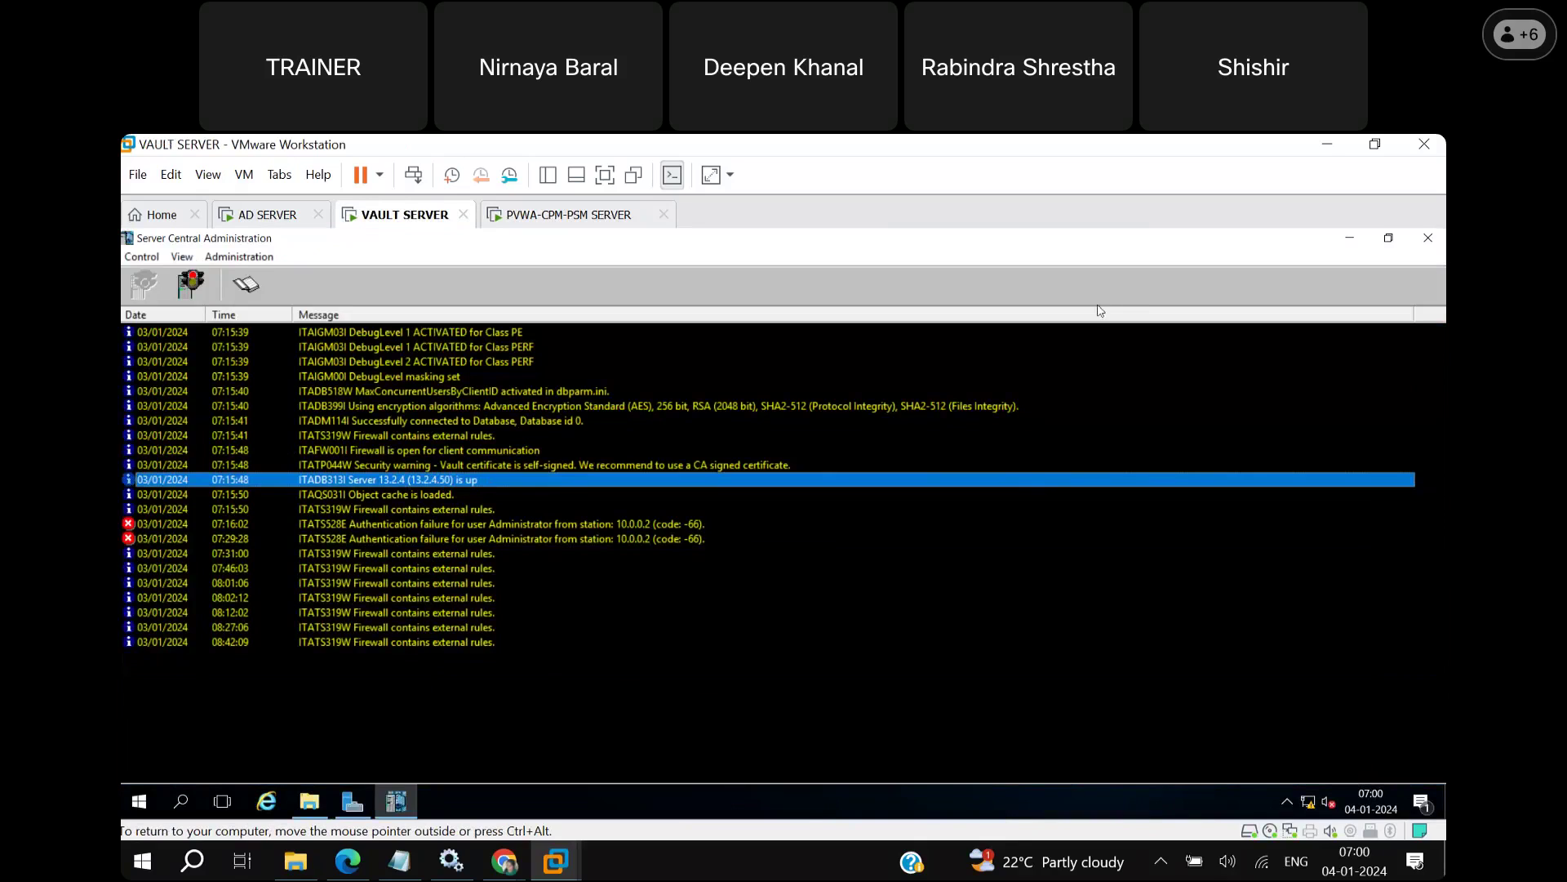
Return to the PVWA-CPM-PSM SERVER and select the entire PVWA URL in the connection details.
click(1349, 240)
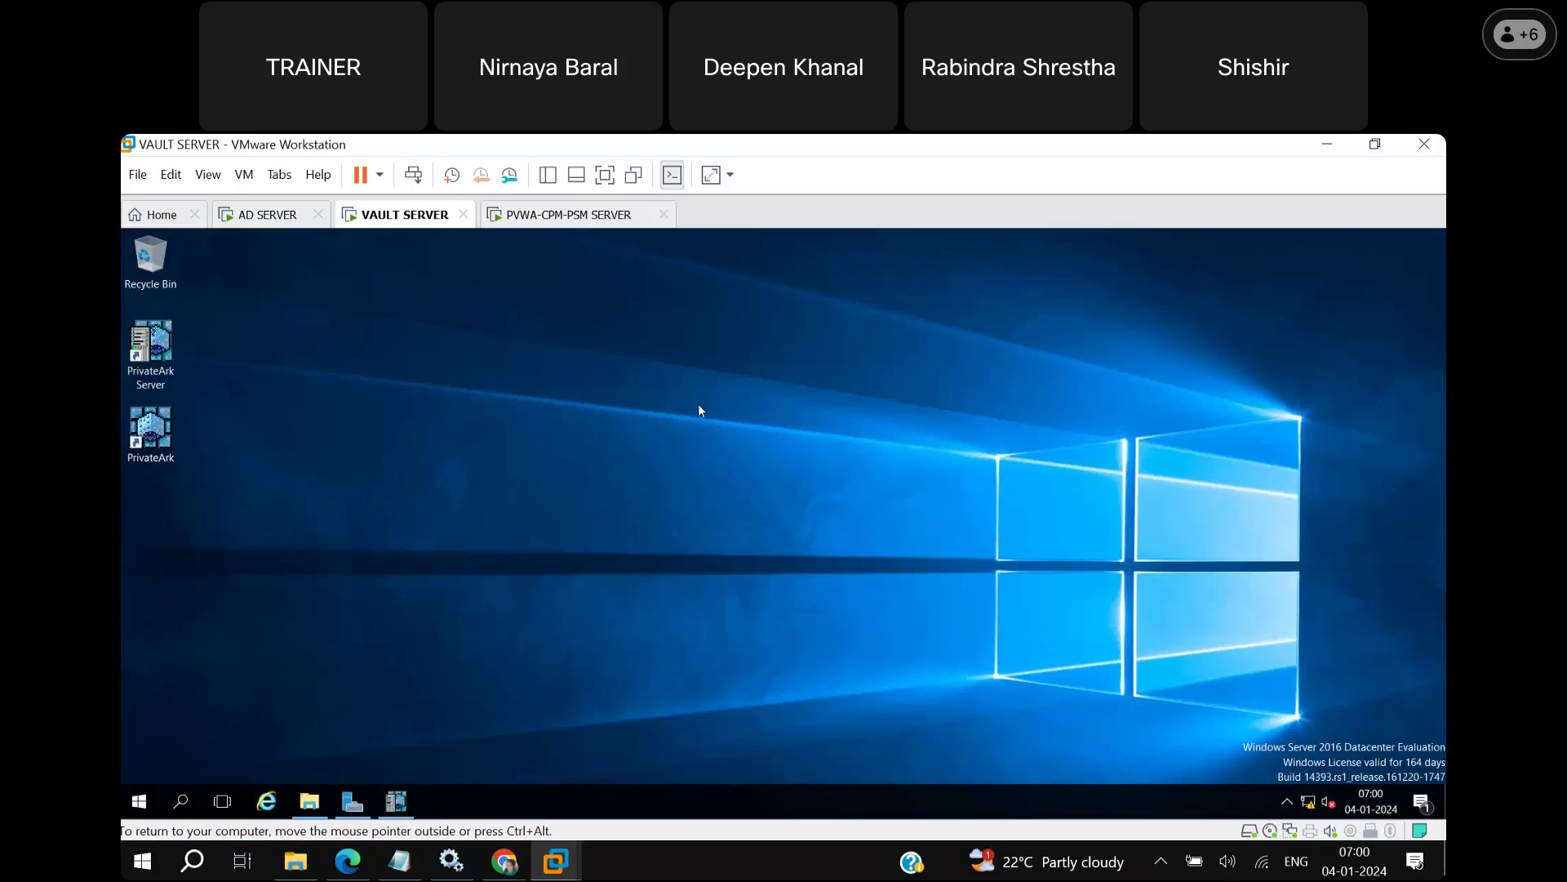
click(571, 215)
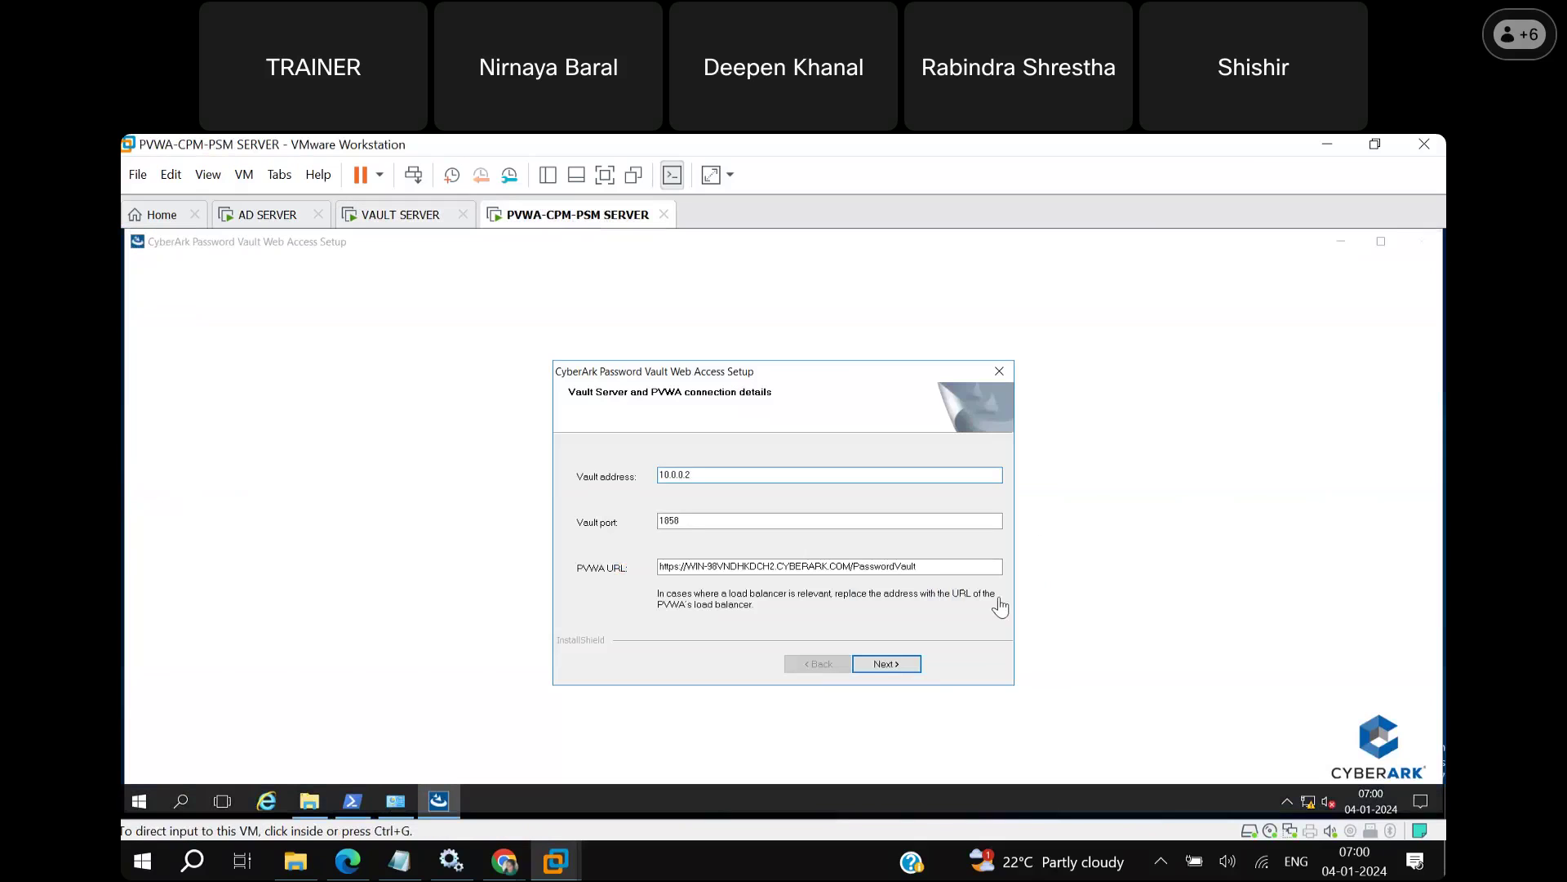
click(969, 658)
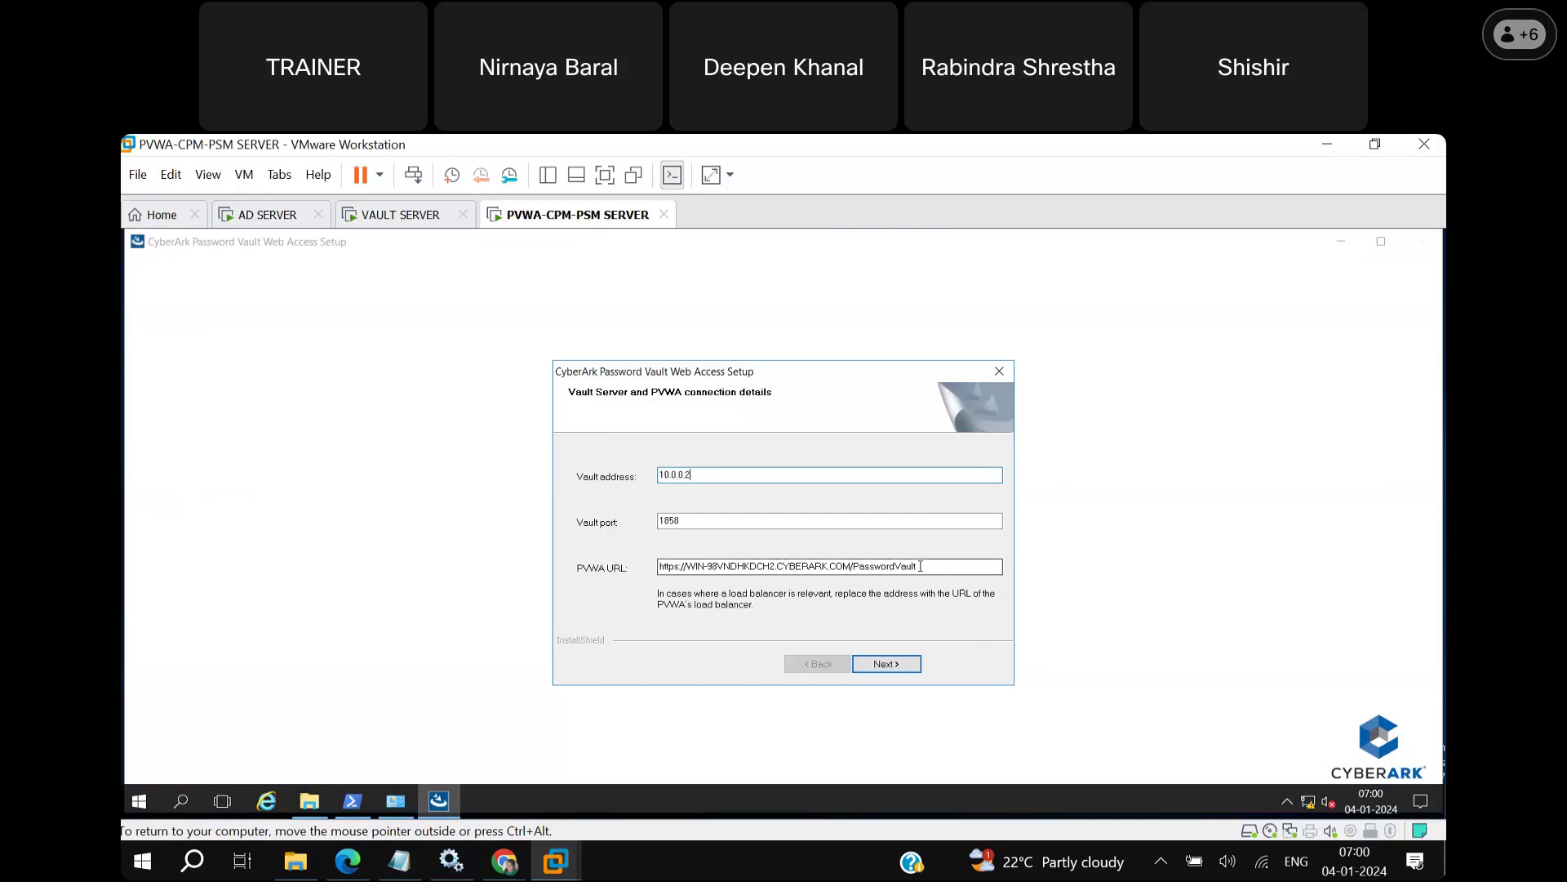
drag(920, 566, 657, 566)
key(ctrl+c)
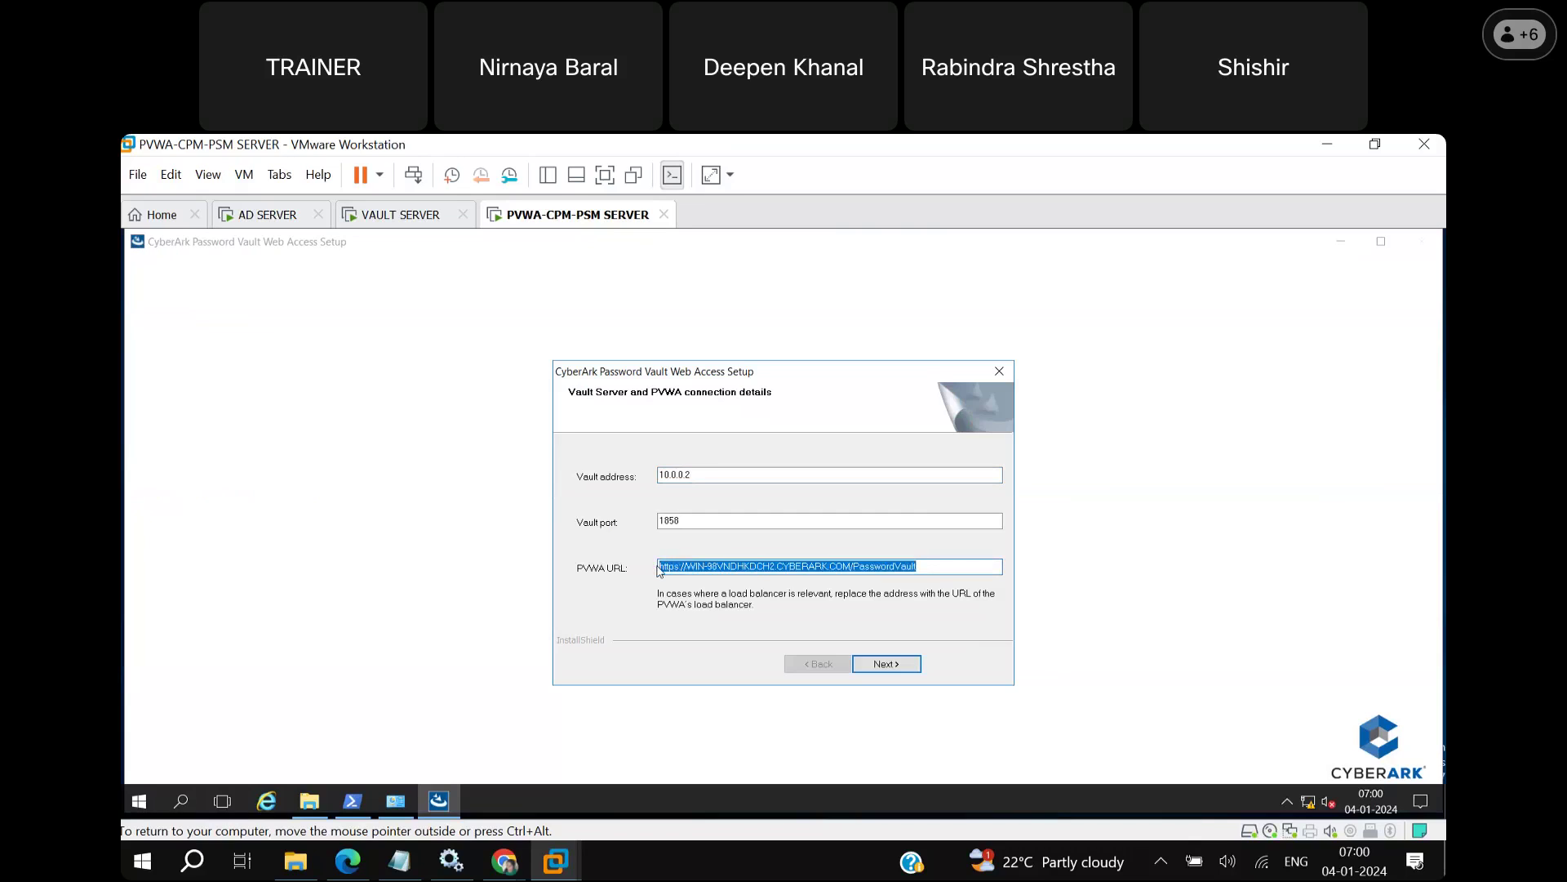
Paste the PVWA URL into a new Notepad document and minimize it behind the setup wizard.
click(182, 802)
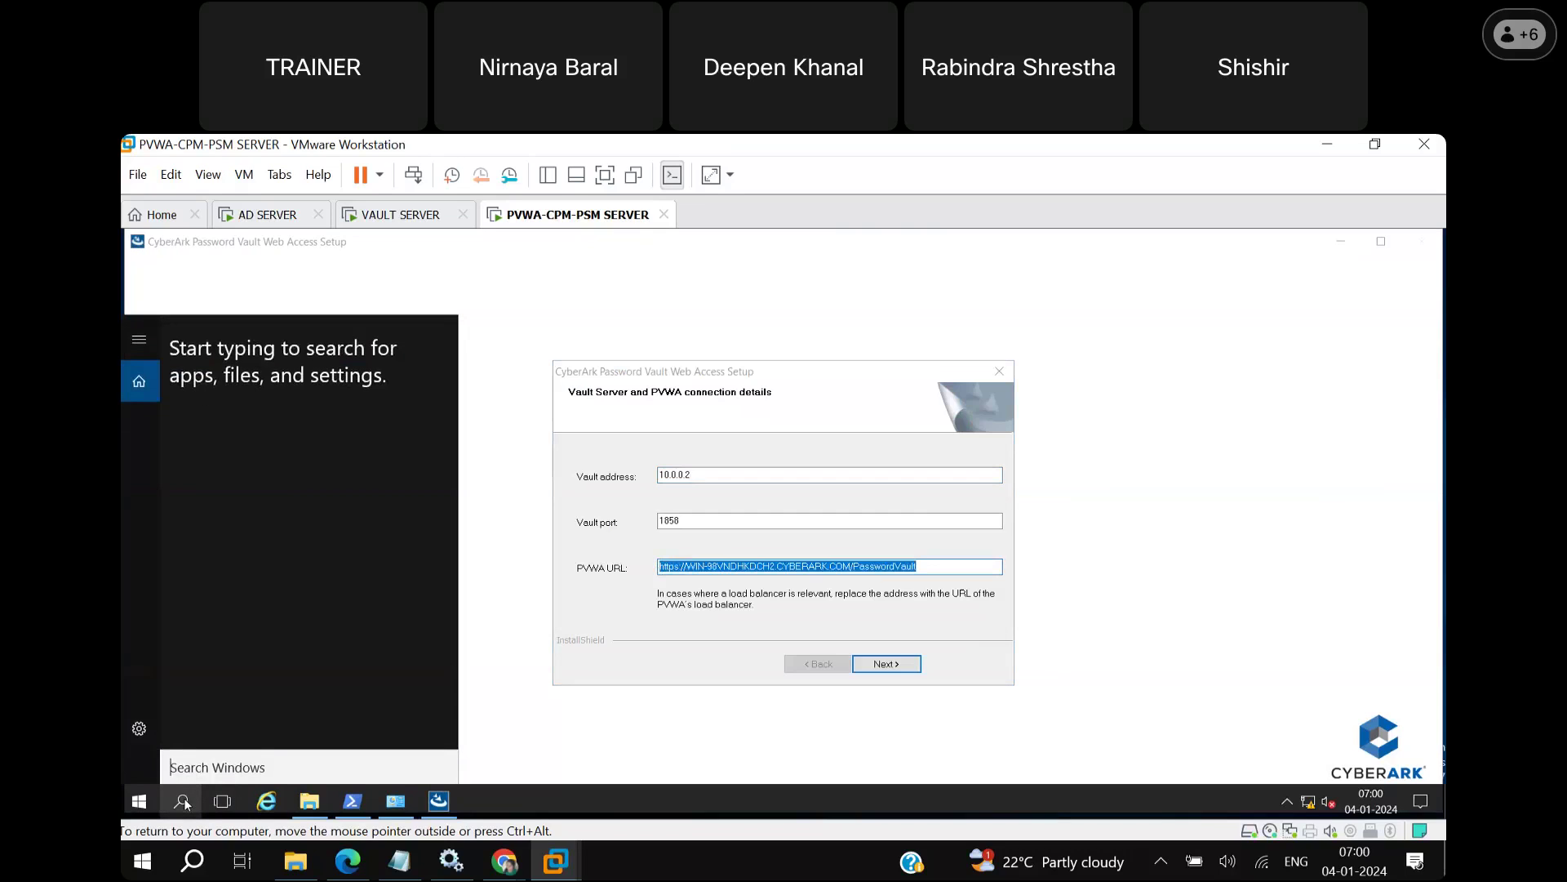
text(note)
key(Return)
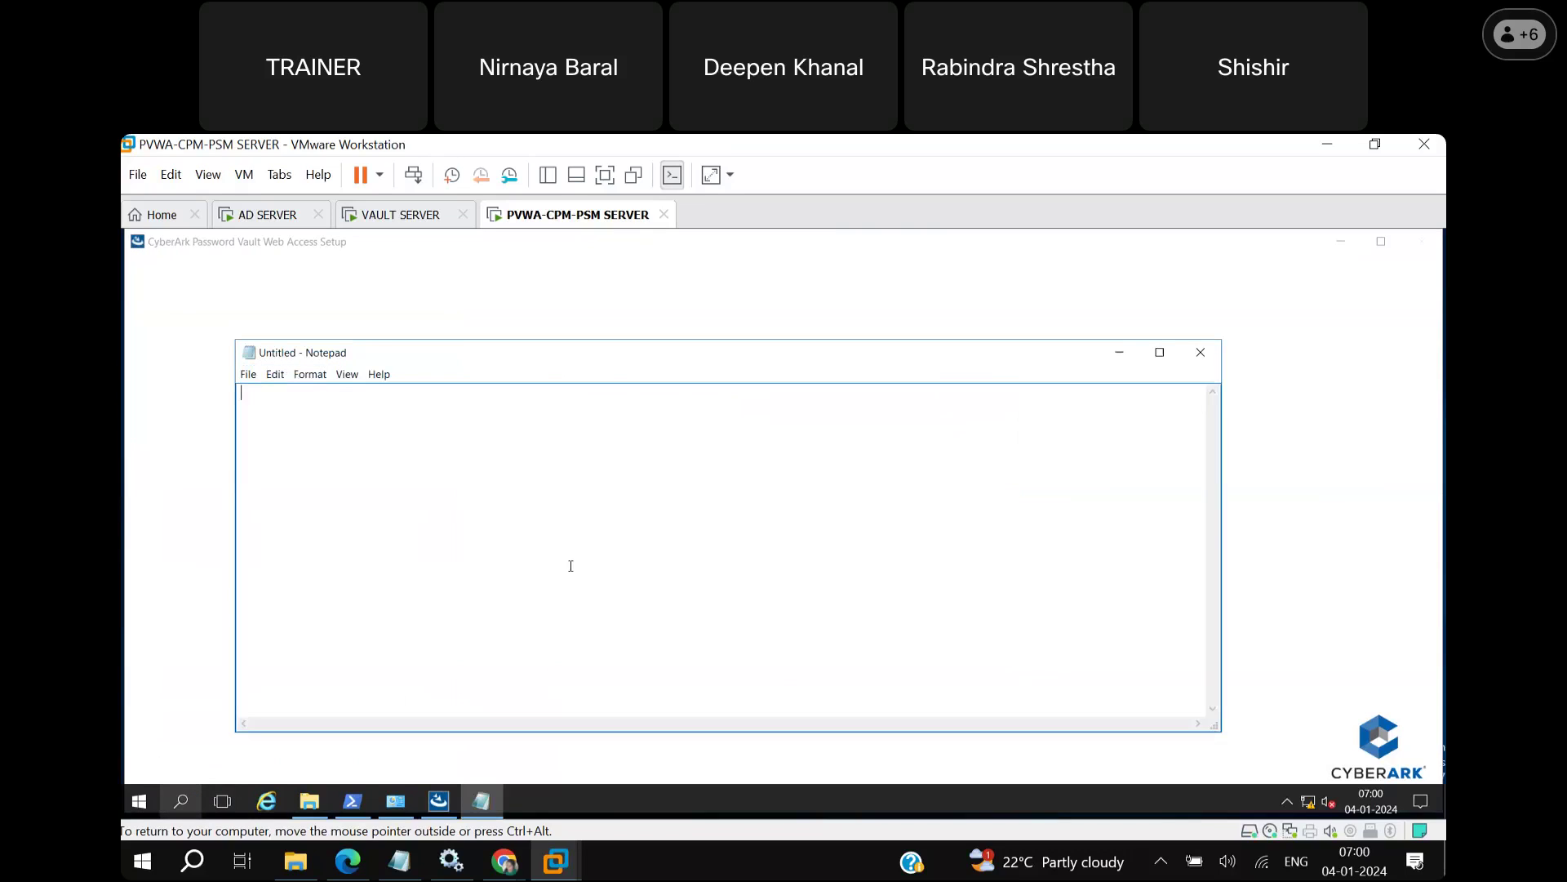
key(ctrl+v)
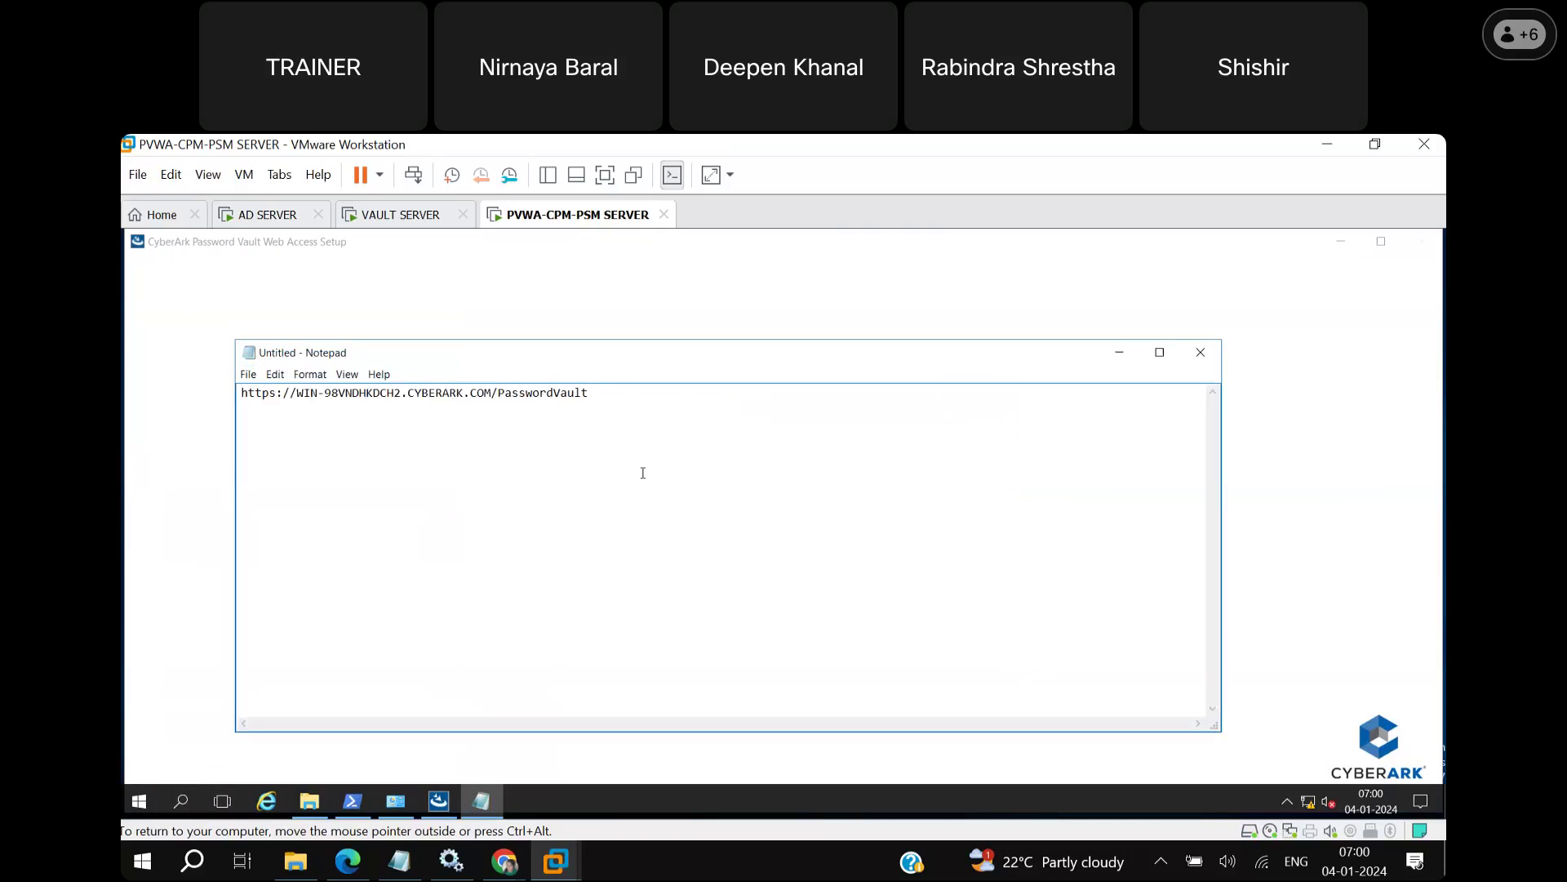
click(1119, 354)
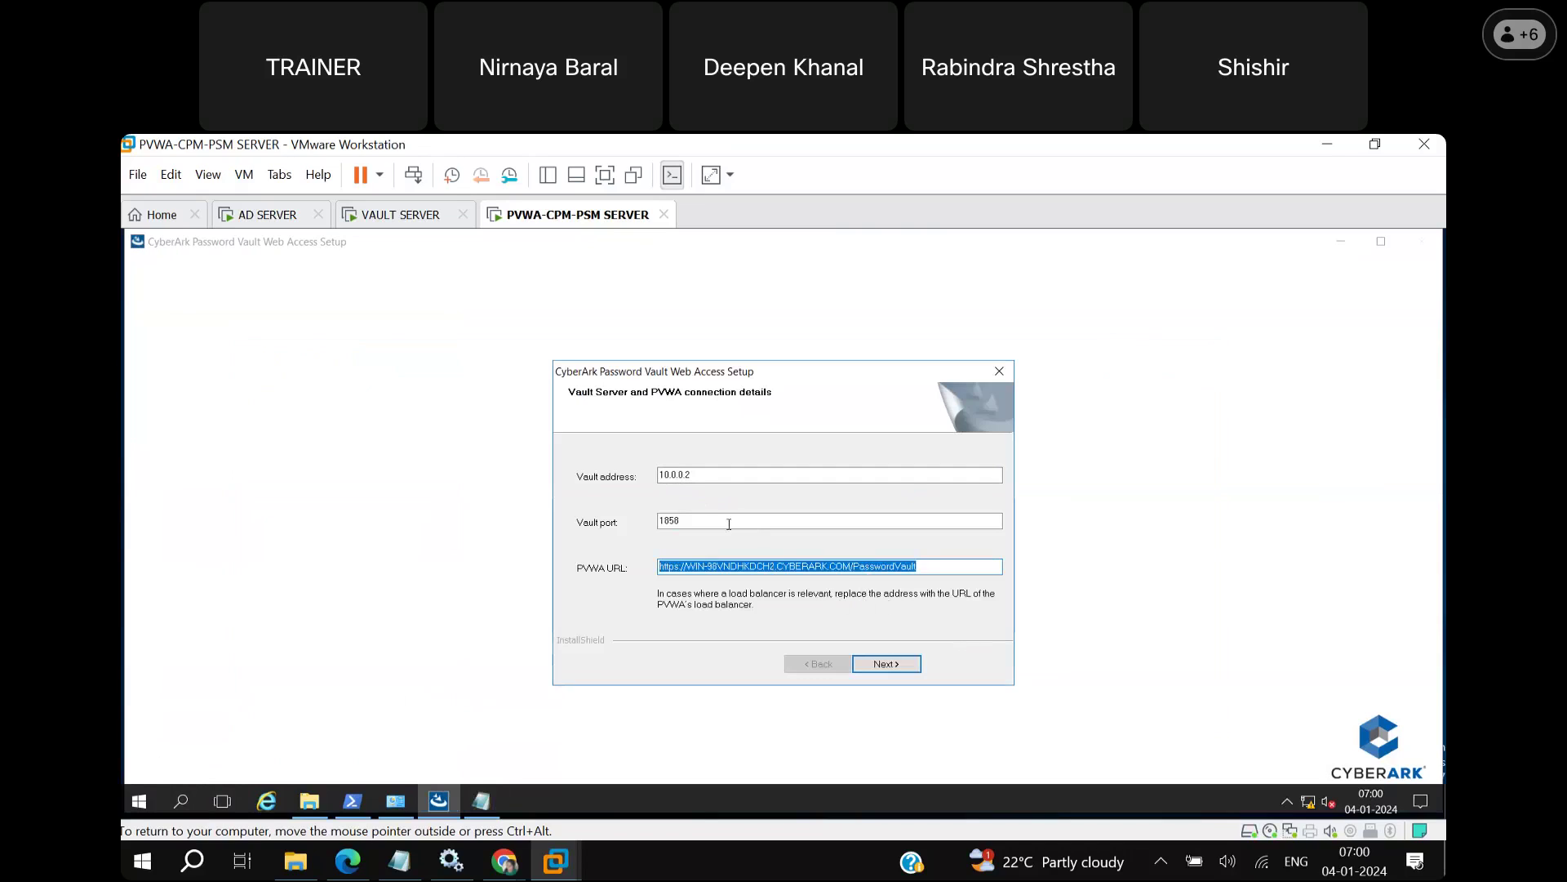
Confirm vault 10.0.0.2, port 1858 and the PVWA URL to reach the Vault username and password page.
click(889, 664)
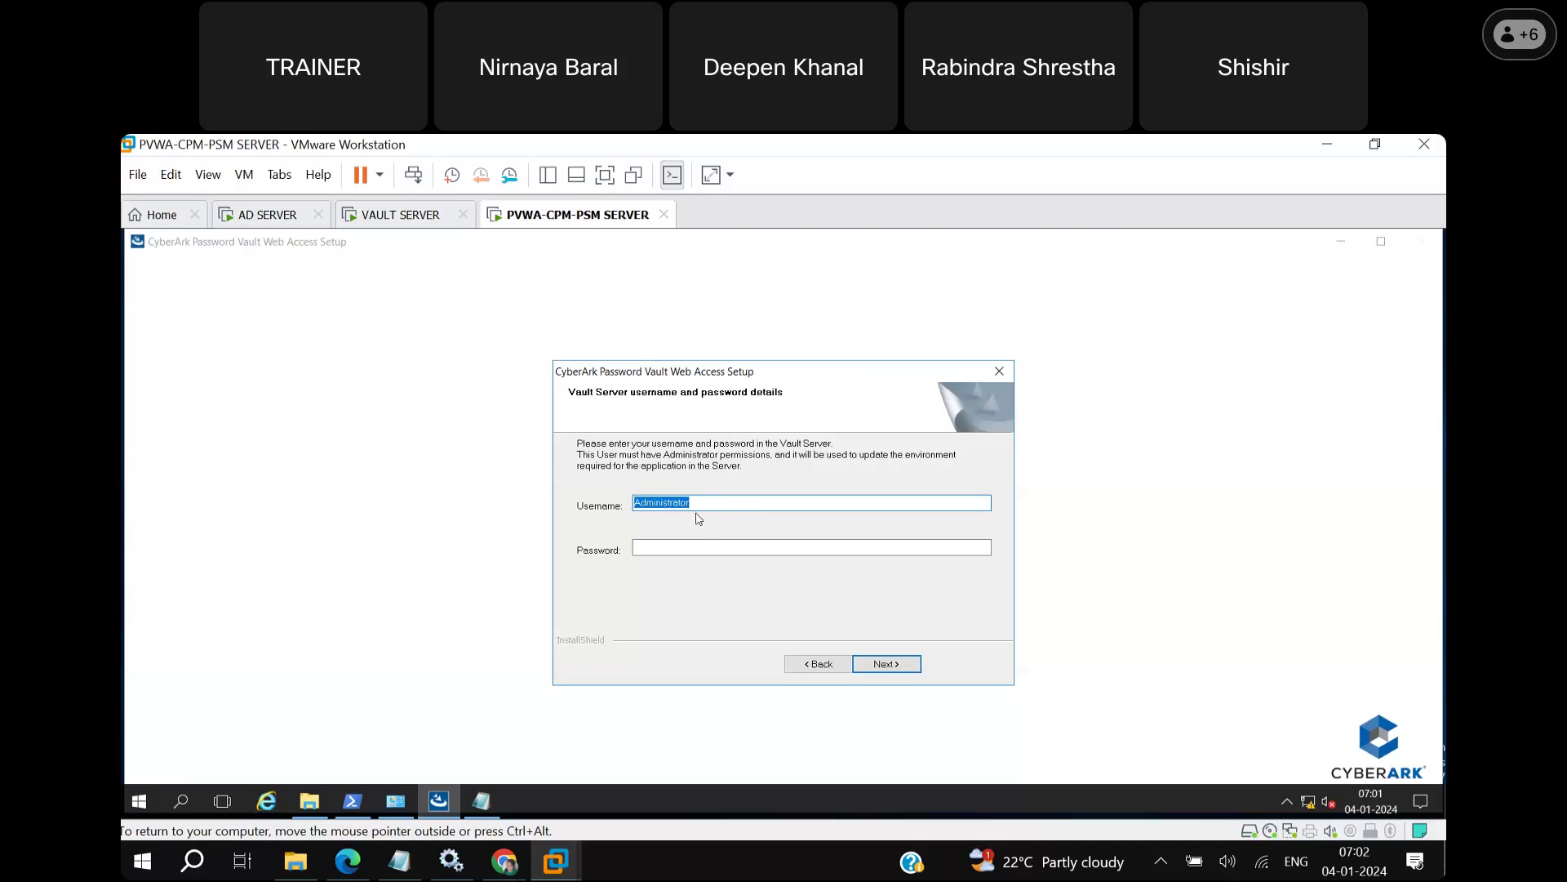
Enter the vault Administrator's password and run the Password Vault Web Access 13.2.4 installation.
click(707, 502)
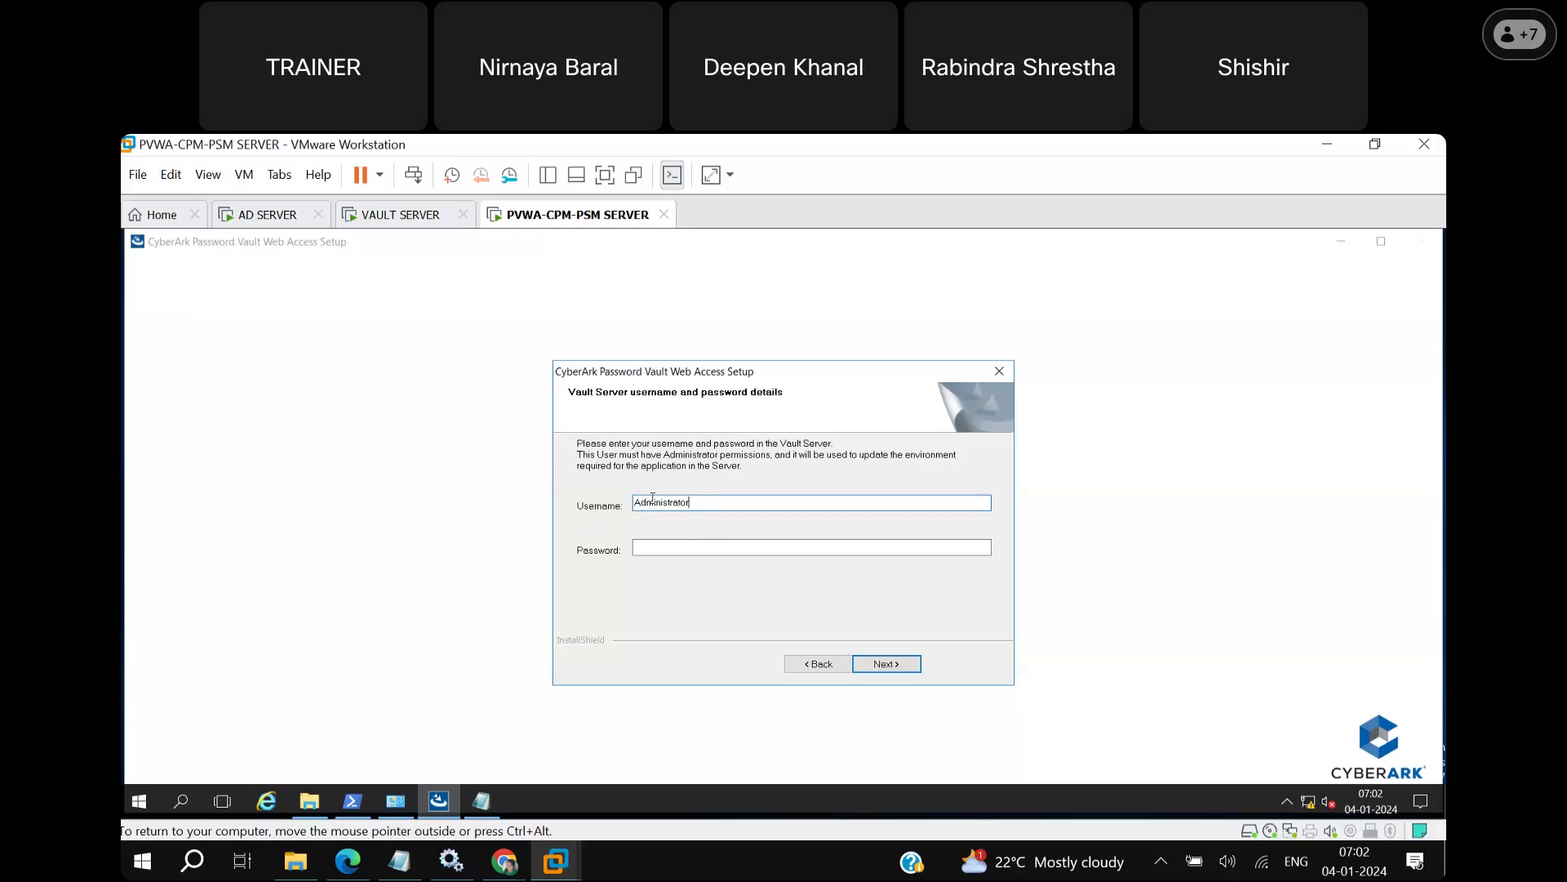
click(669, 549)
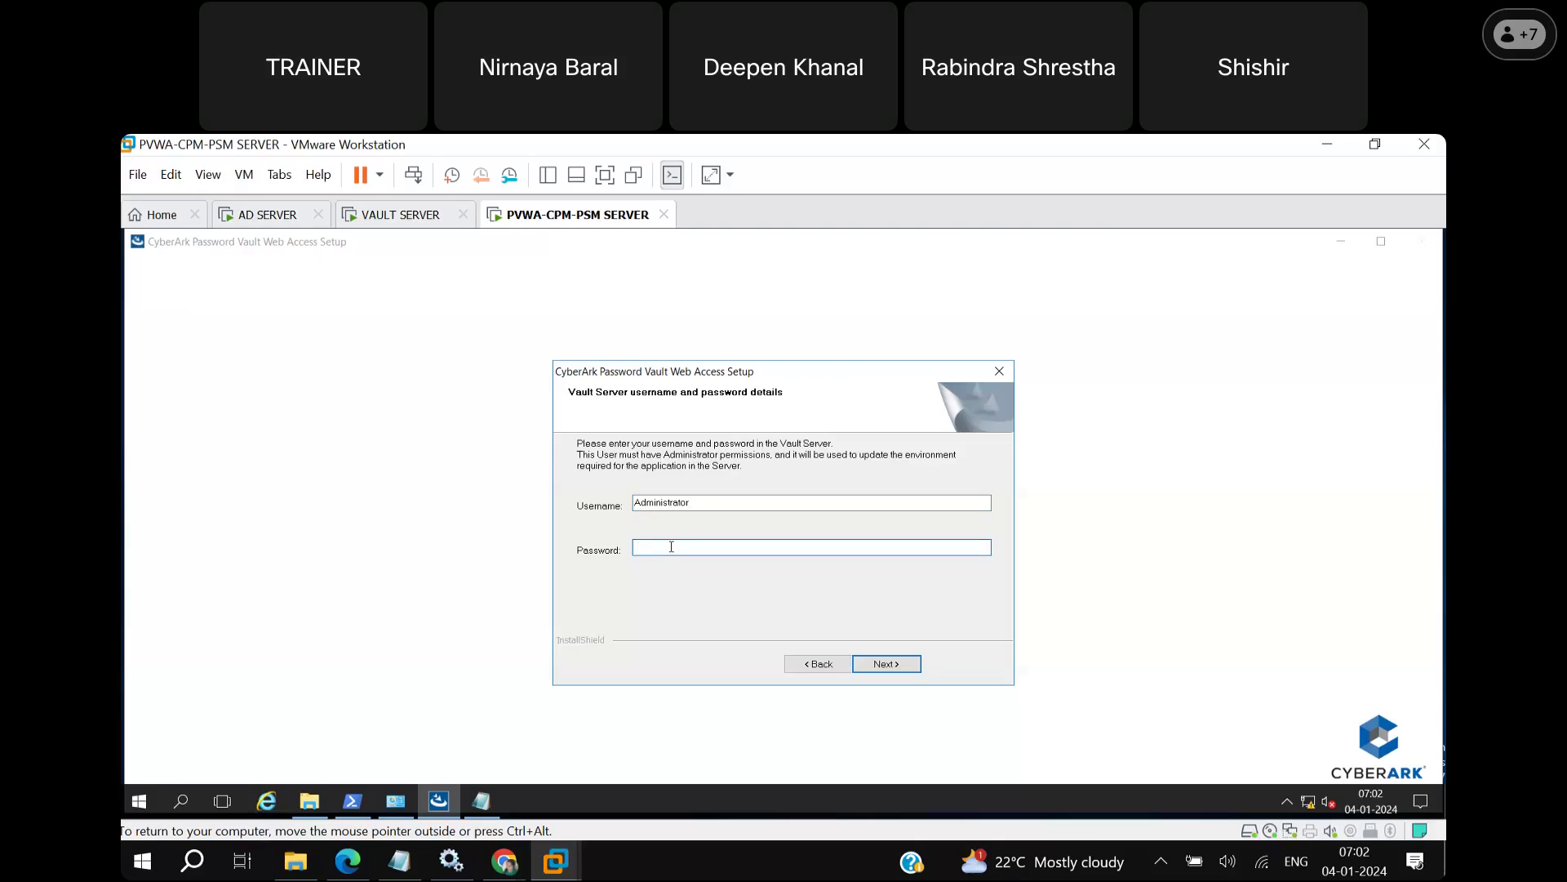
text(*************)
click(898, 673)
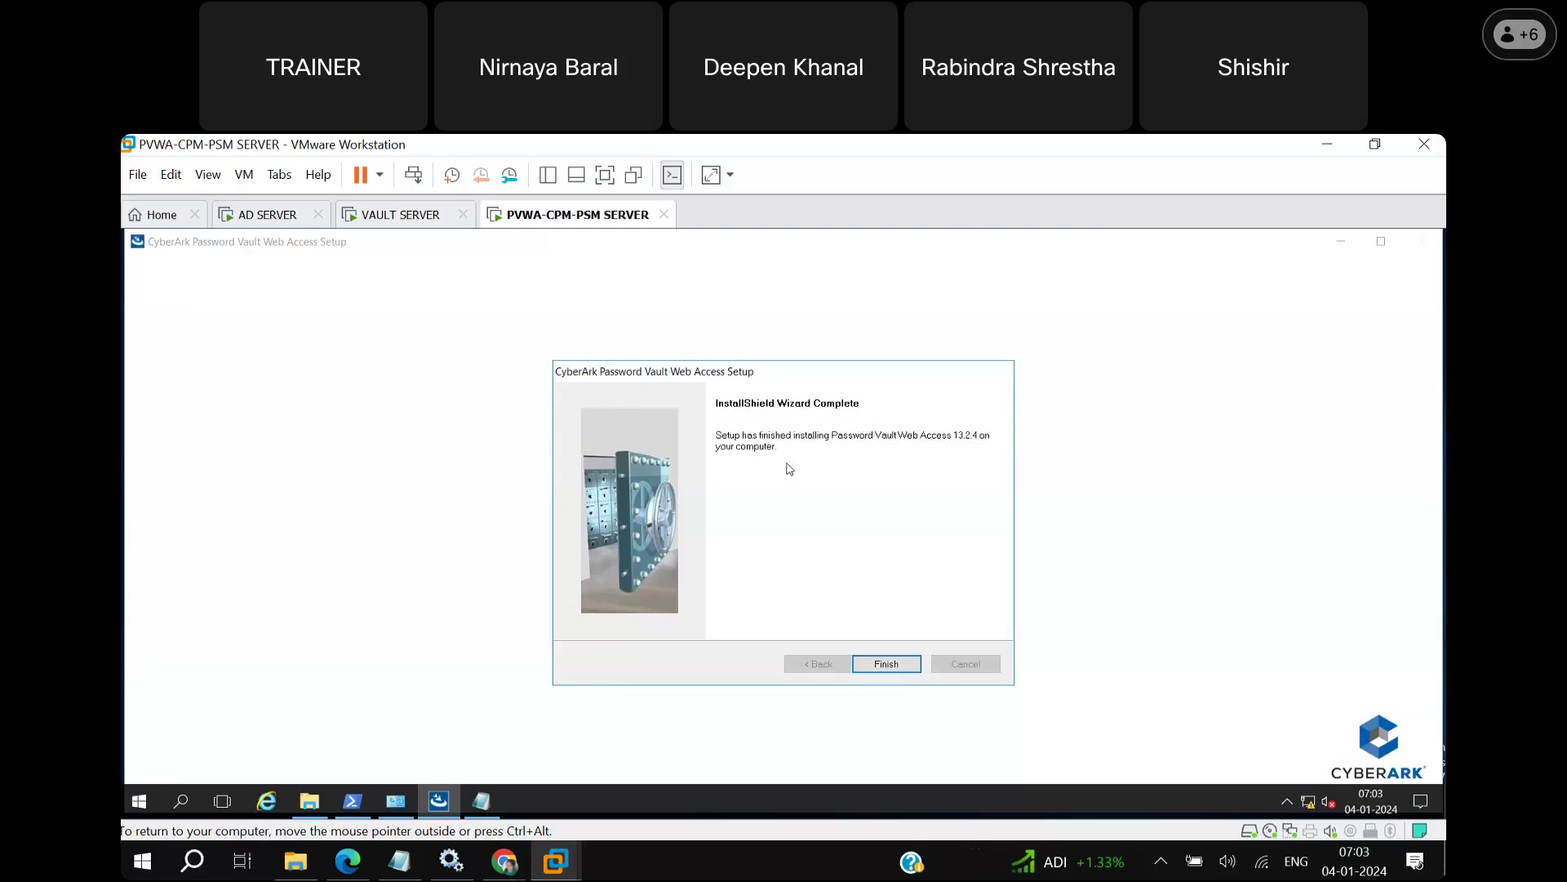
Close the completed PVWA InstallShield wizard, leaving the bare Windows Server desktop.
click(903, 671)
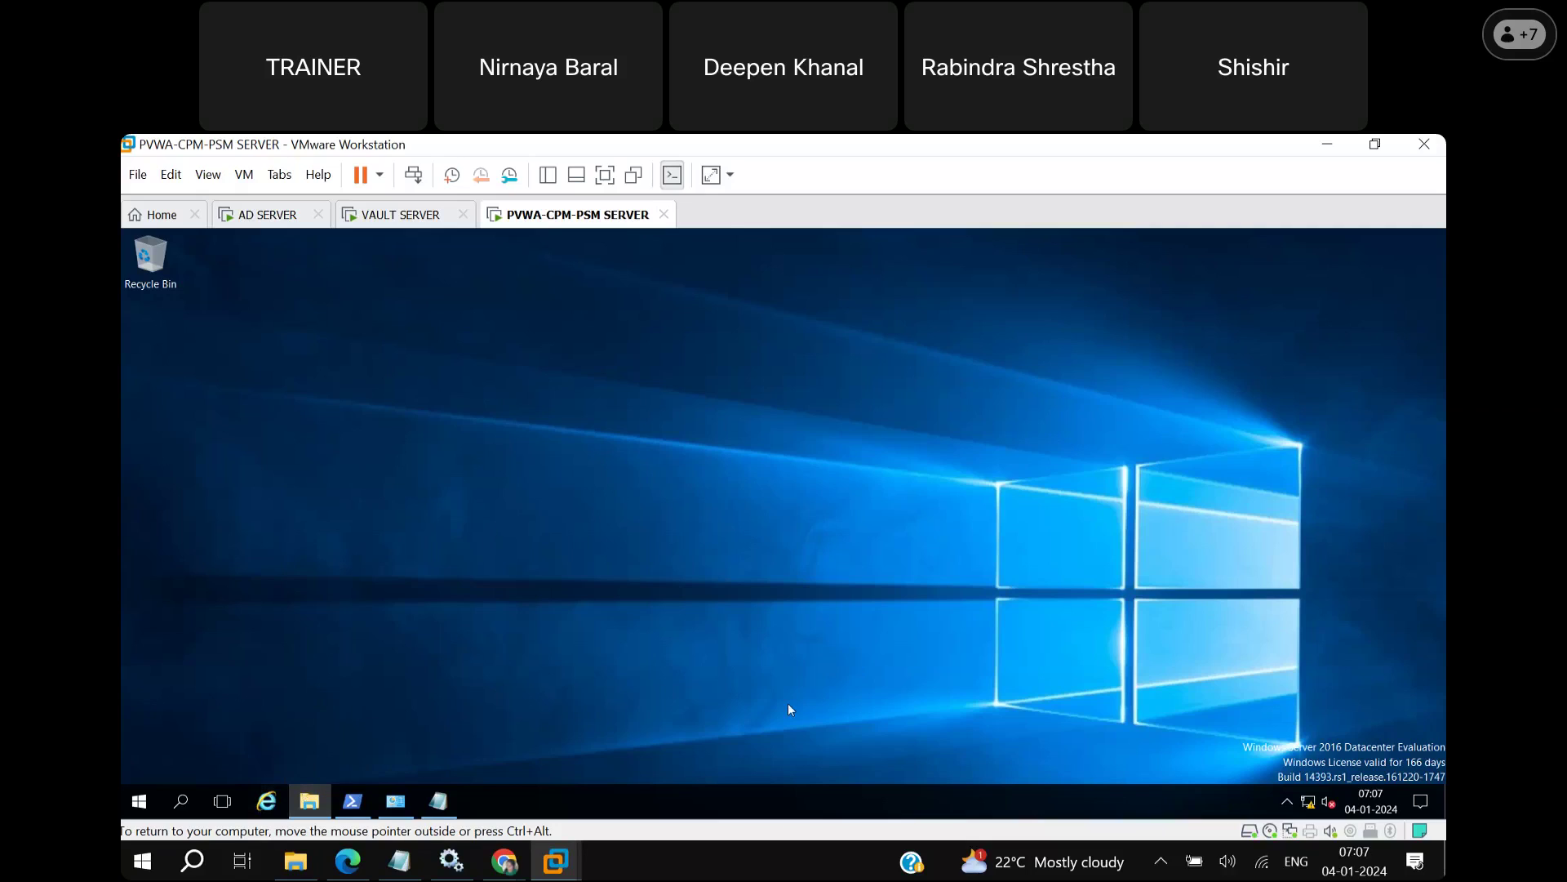
Open File Explorer and browse into the C:\CyberArk install folder.
click(311, 802)
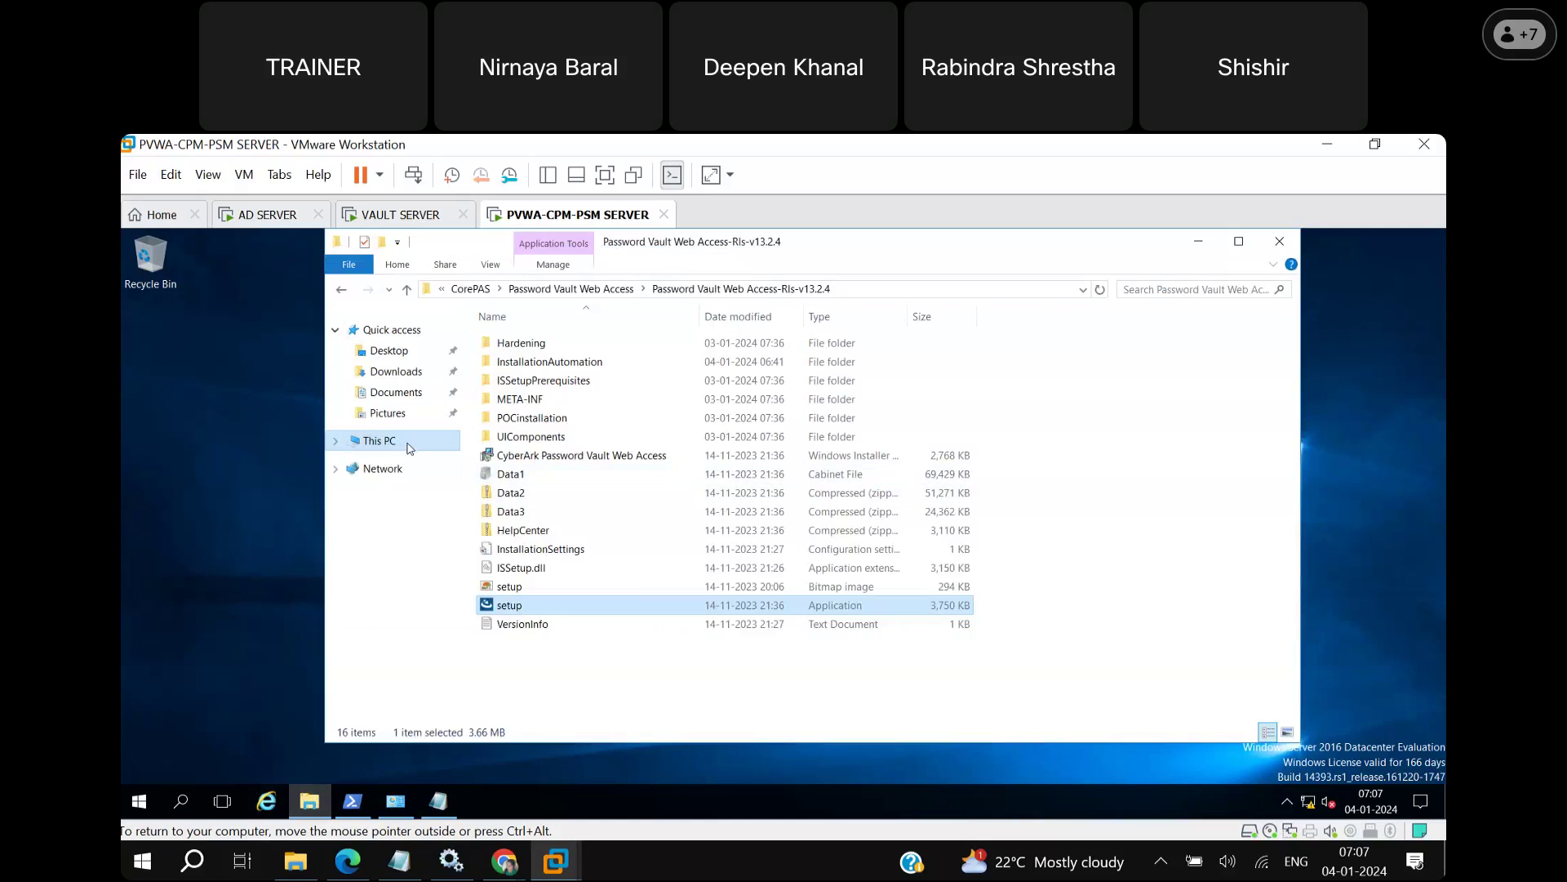
click(410, 445)
click(570, 473)
double_click(570, 473)
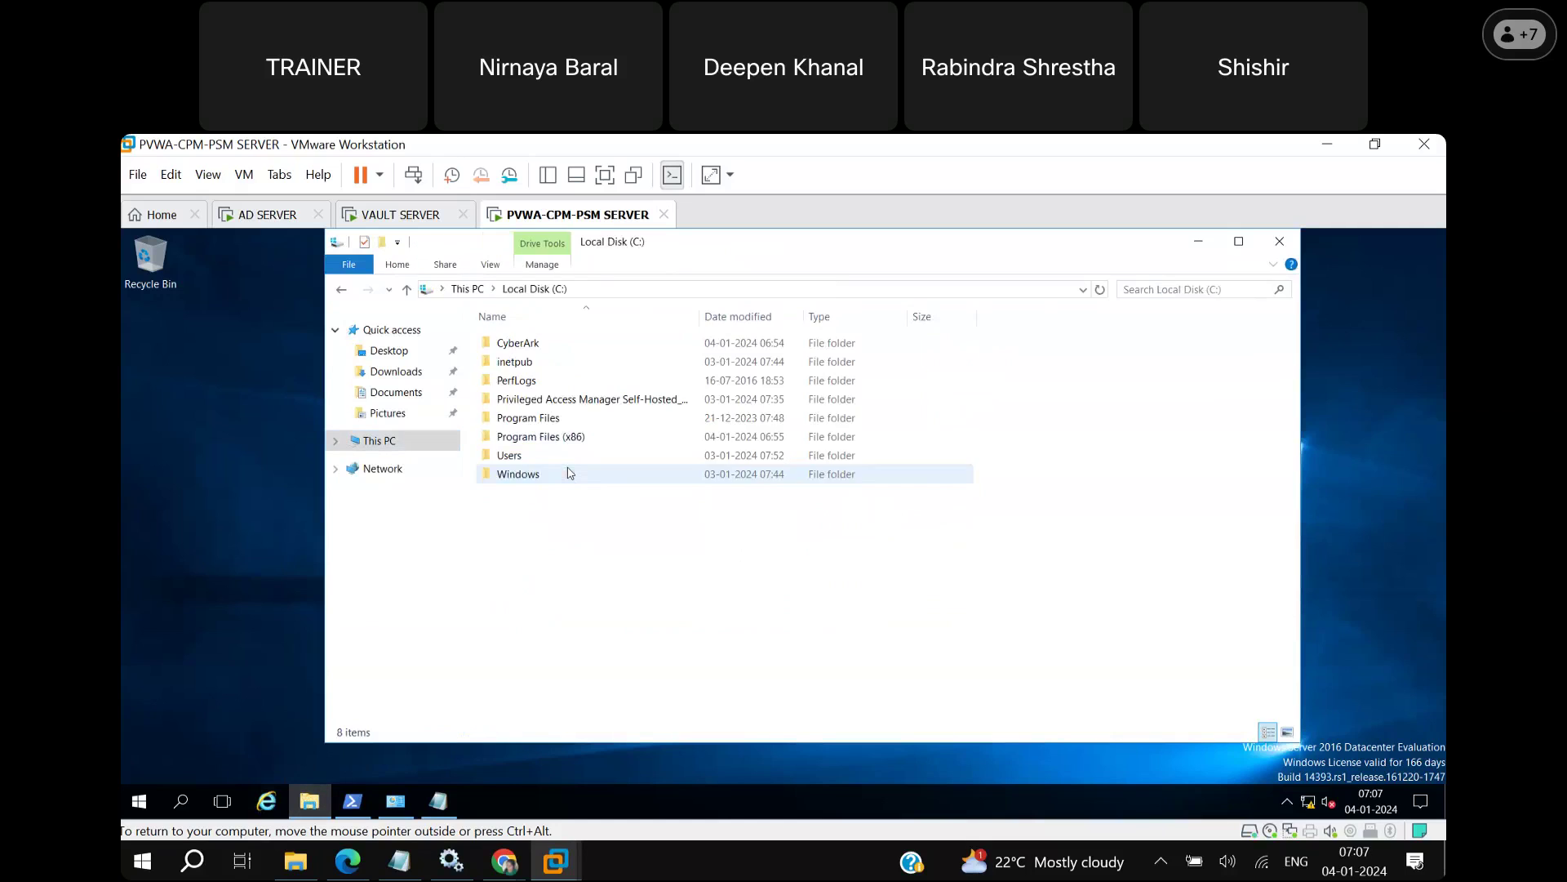
click(532, 347)
double_click(531, 351)
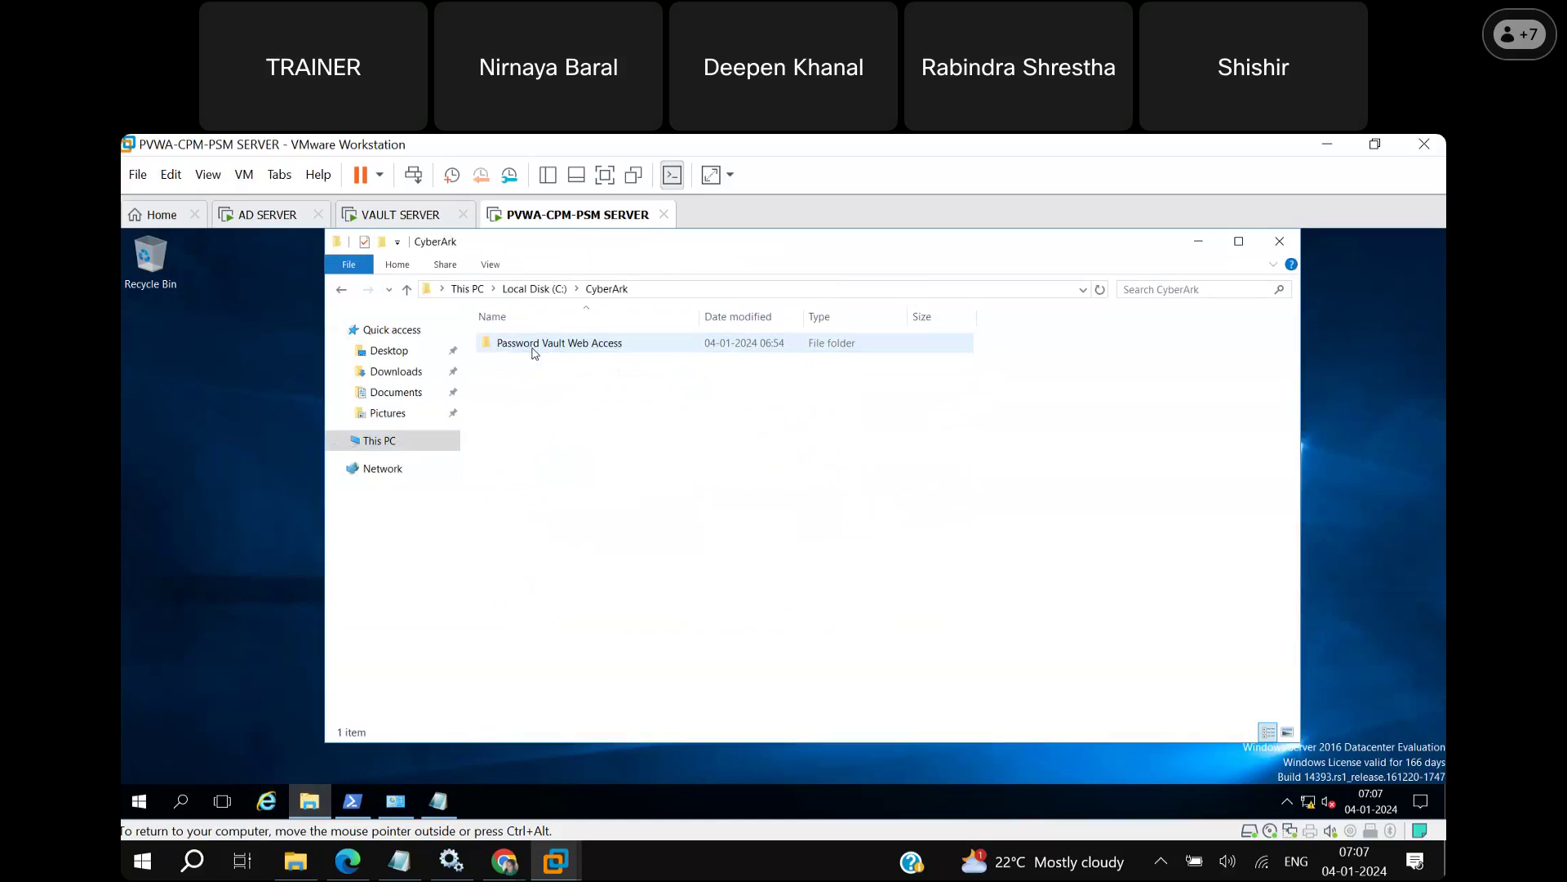
Browse C:\Privileged Access Manager\CorePAS, then return to This PC.
click(414, 446)
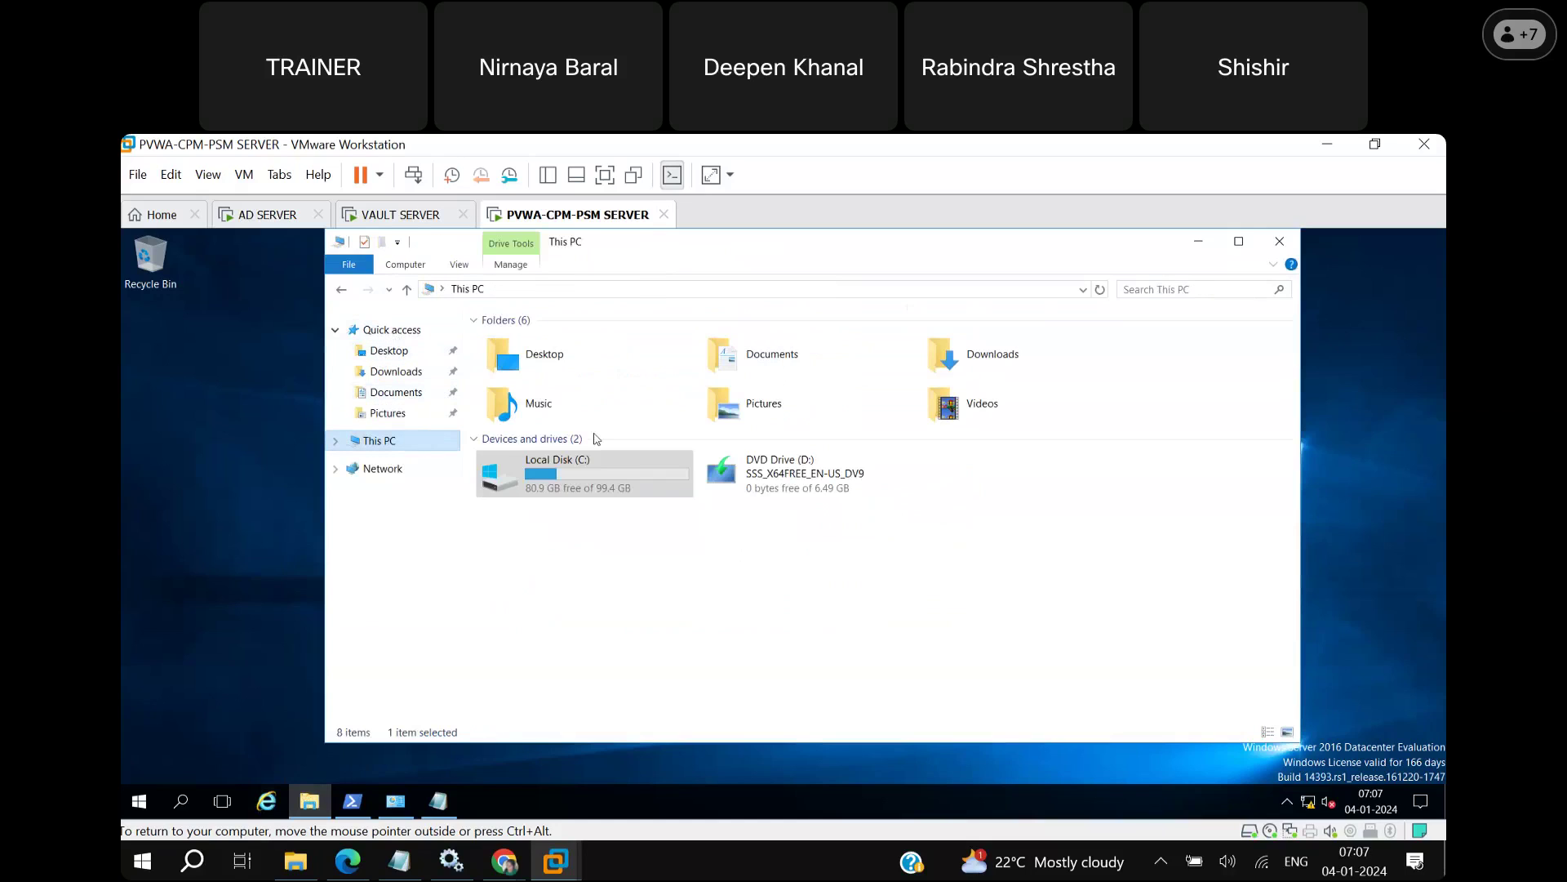
double_click(623, 476)
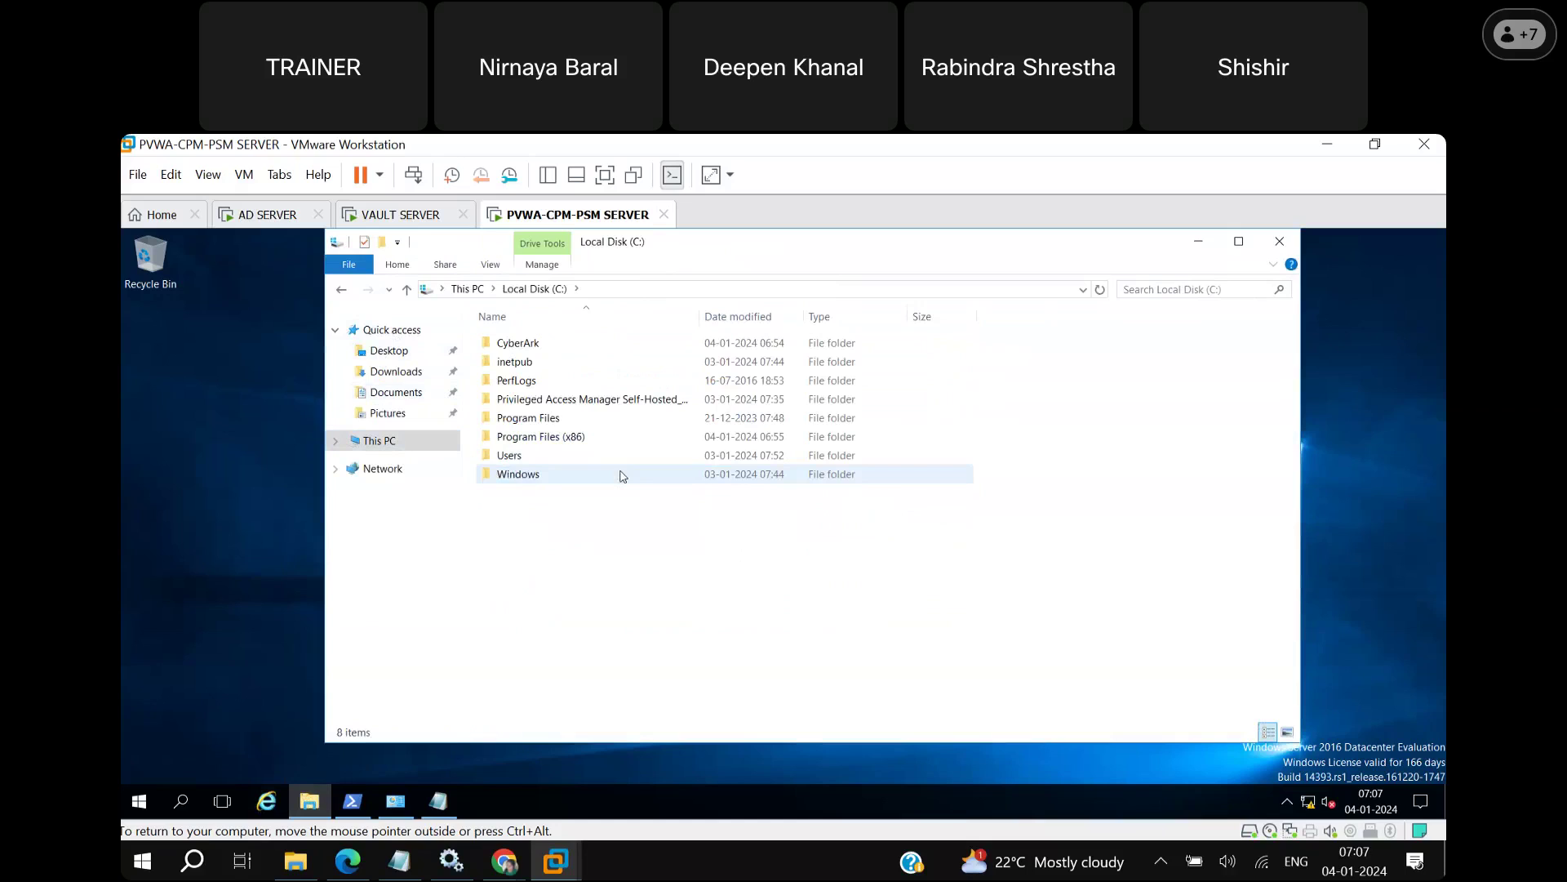
double_click(582, 401)
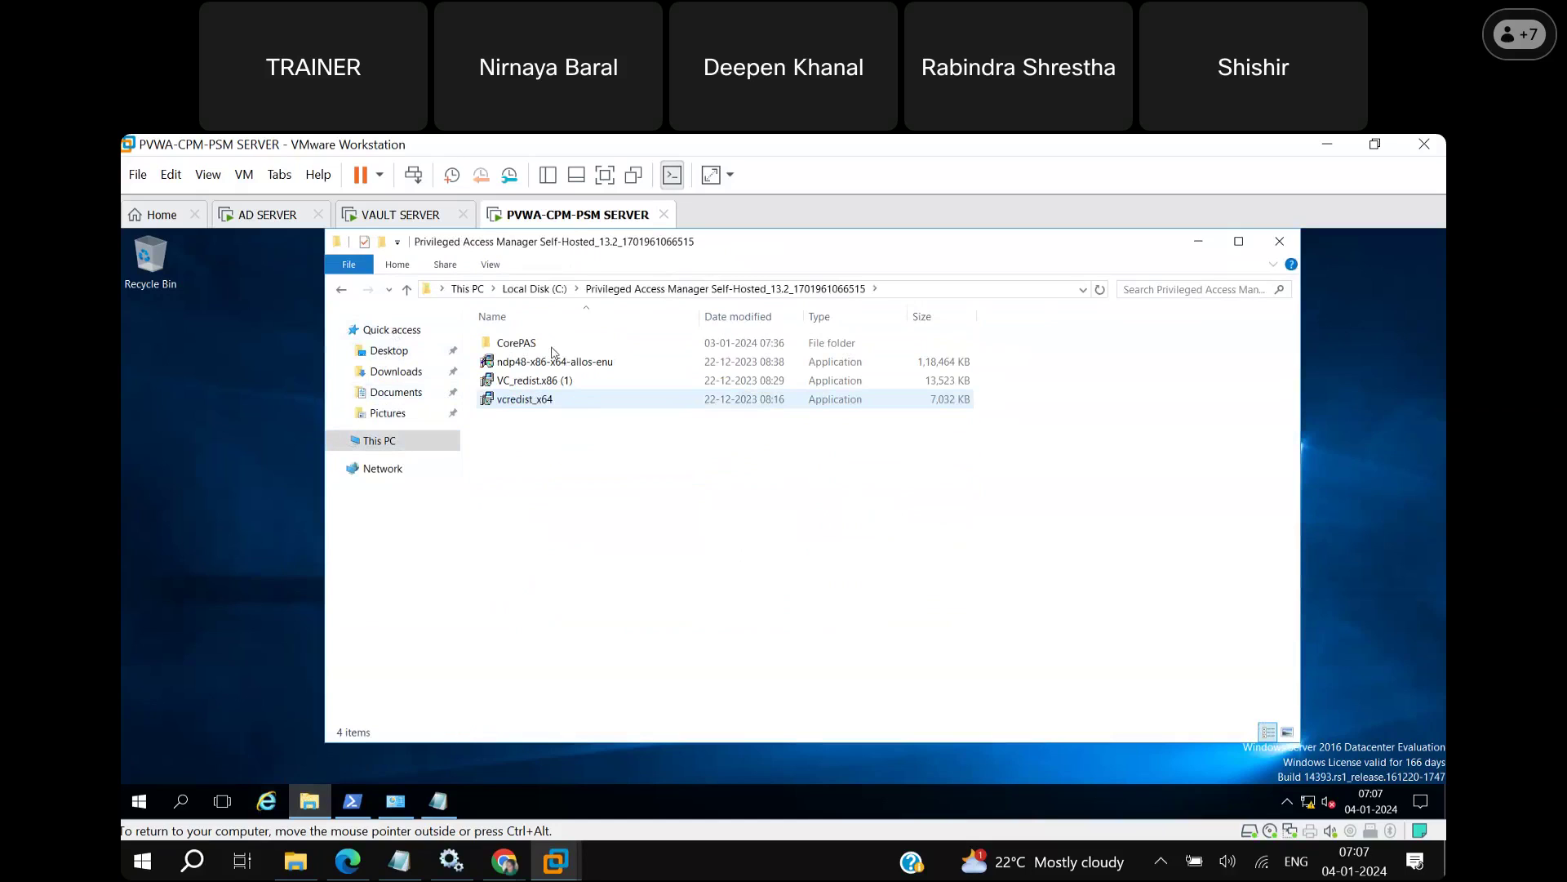
click(546, 346)
double_click(548, 346)
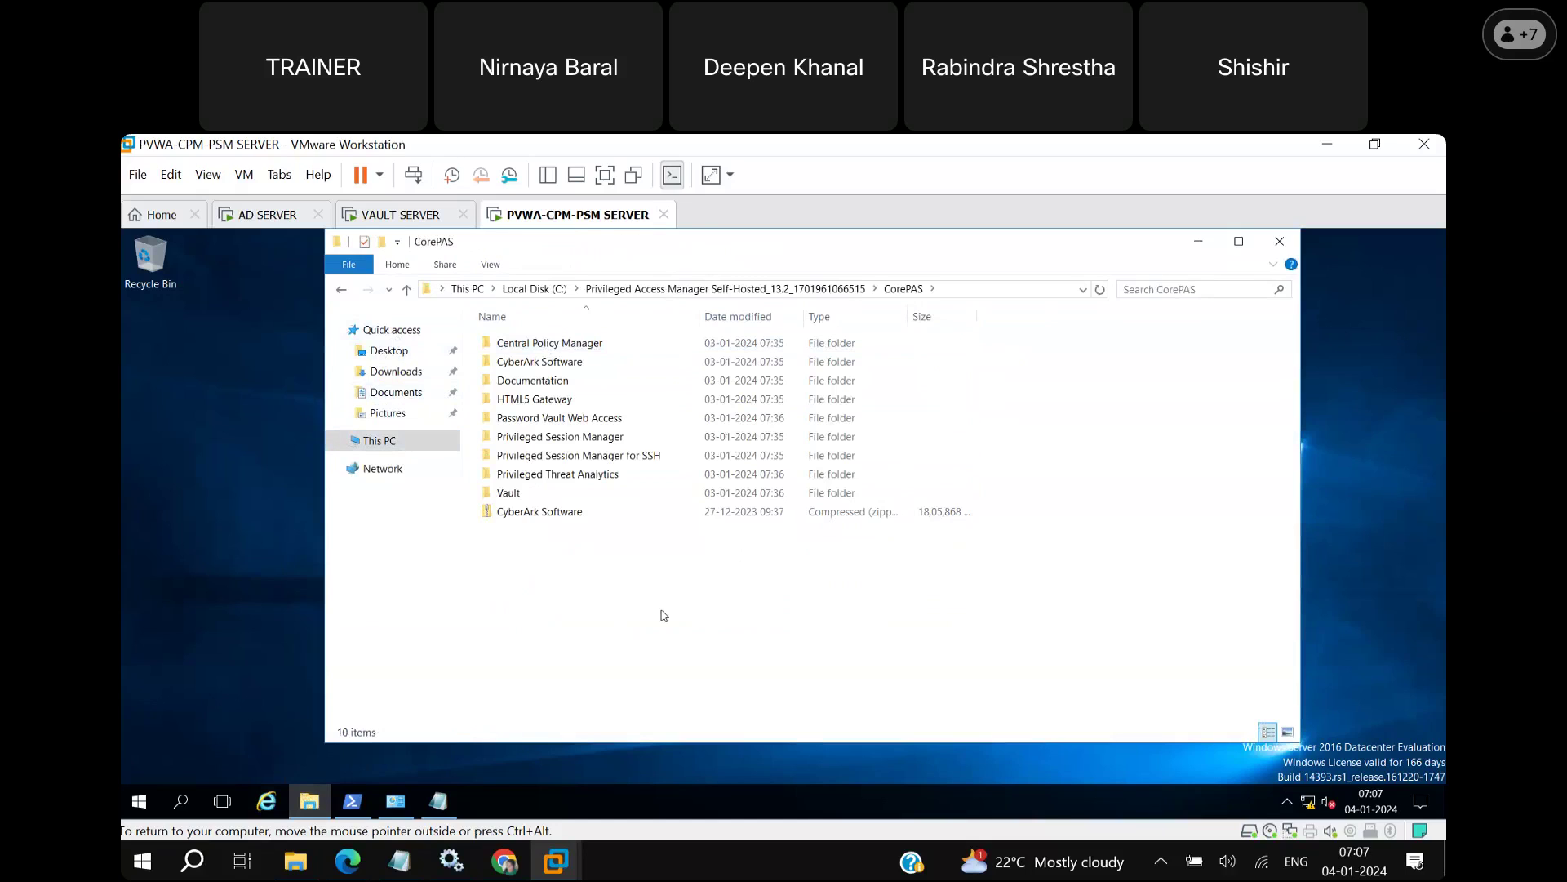
click(410, 442)
click(723, 551)
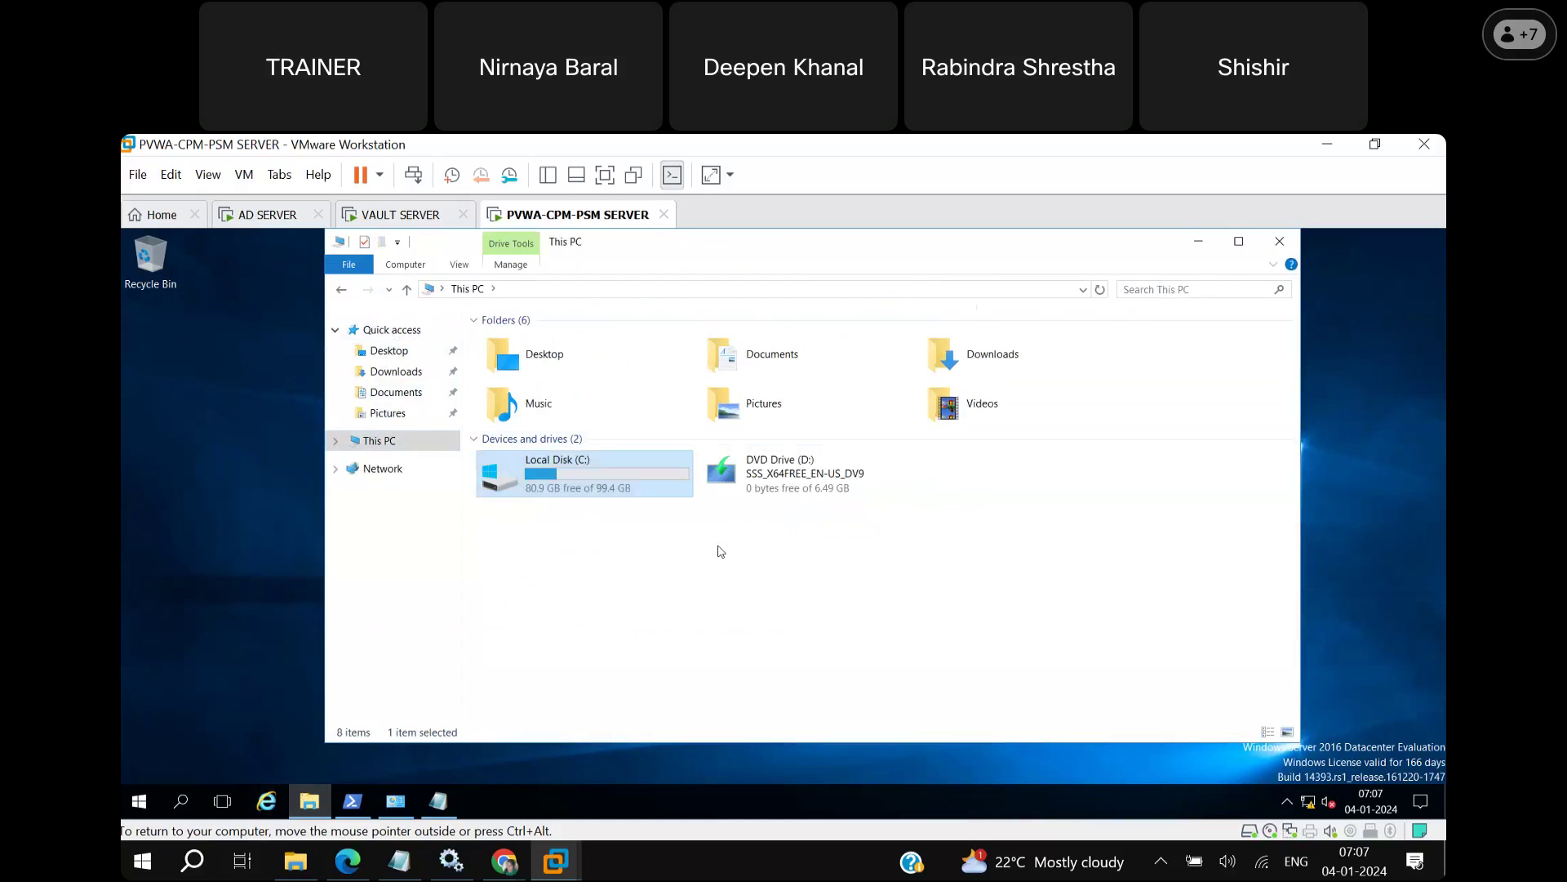
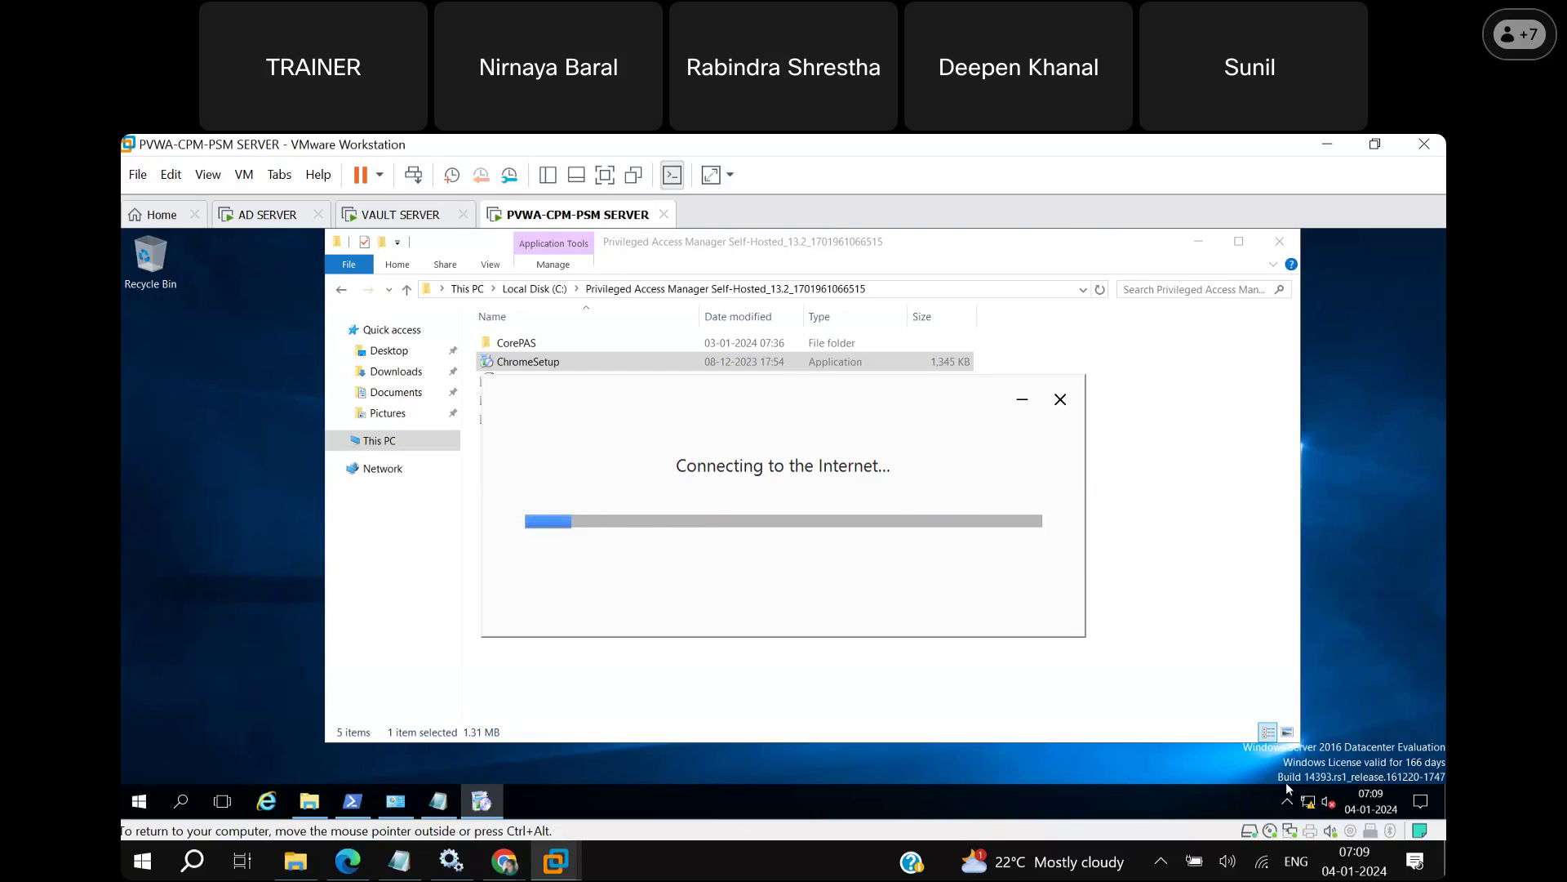
Switch Ethernet0's IPv4 settings to obtain both IP and DNS server addresses automatically.
right_click(1310, 805)
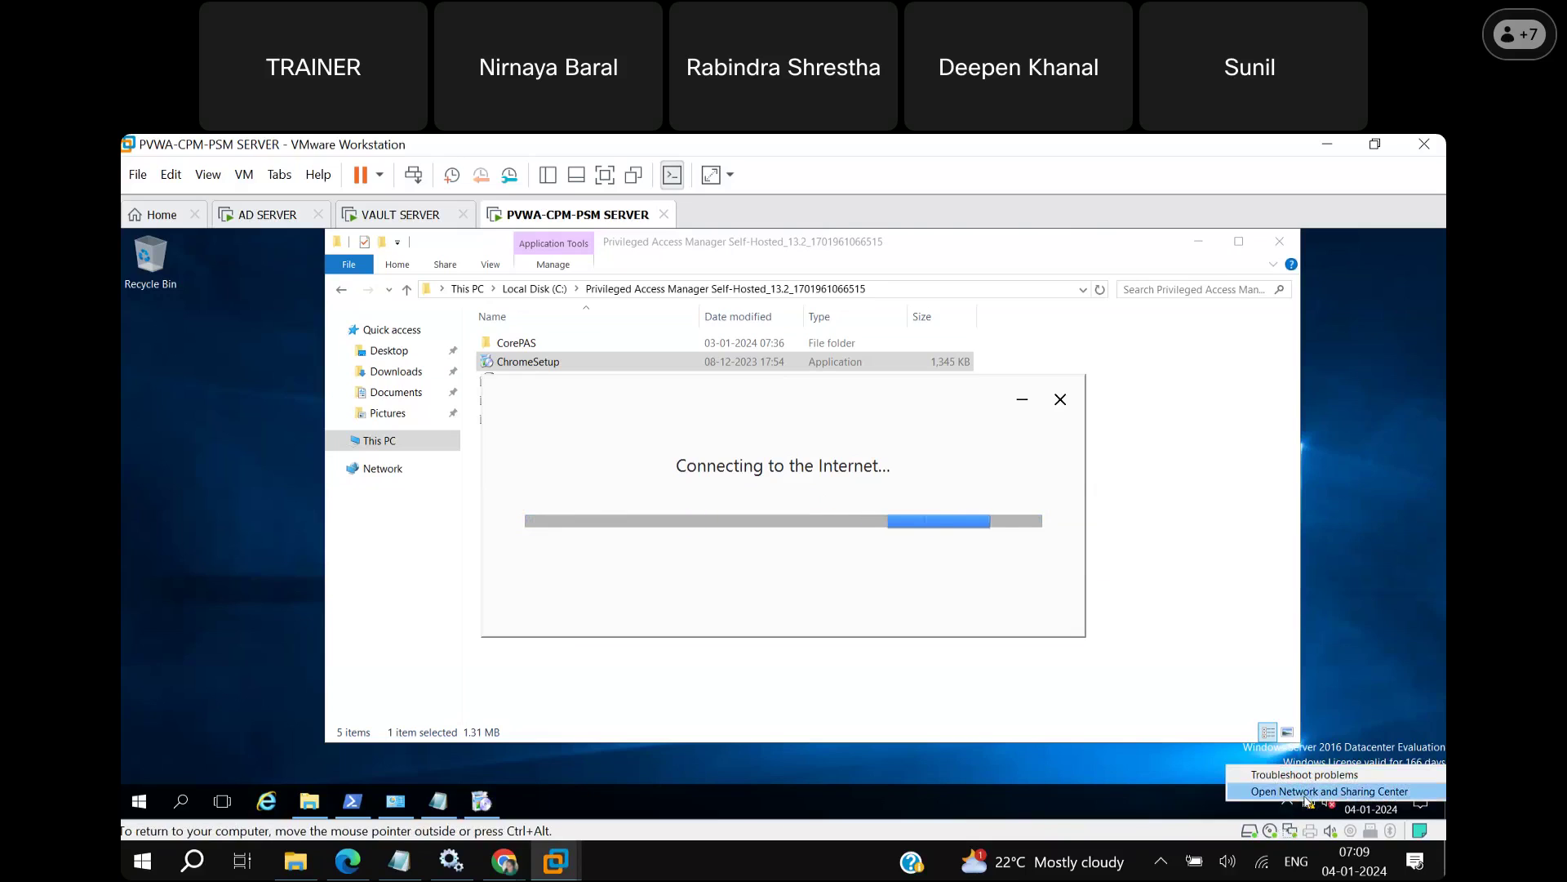
click(1308, 803)
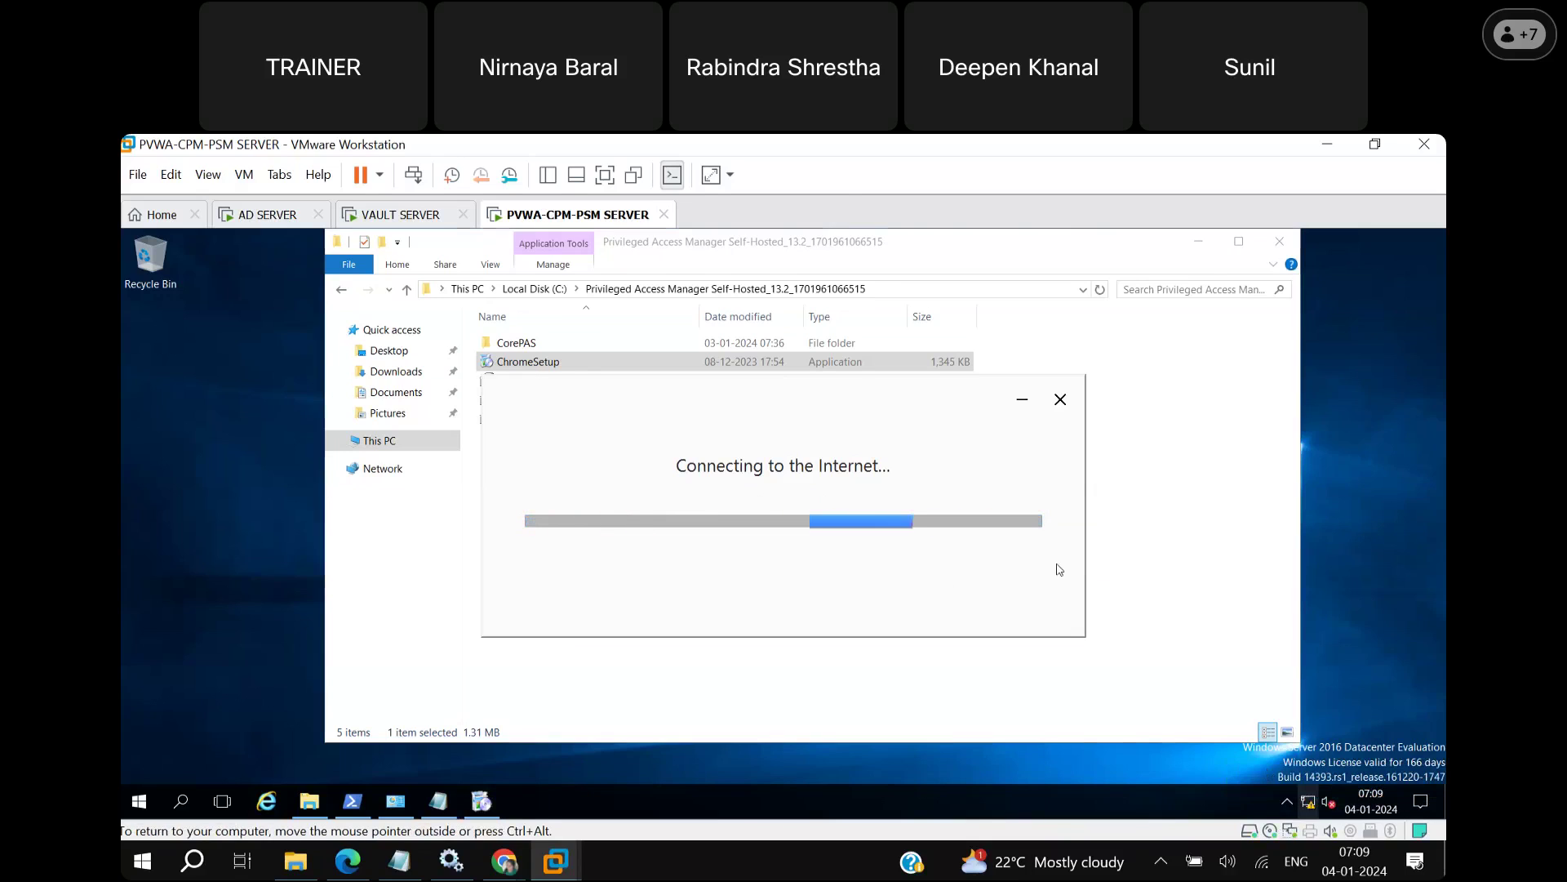
click(901, 377)
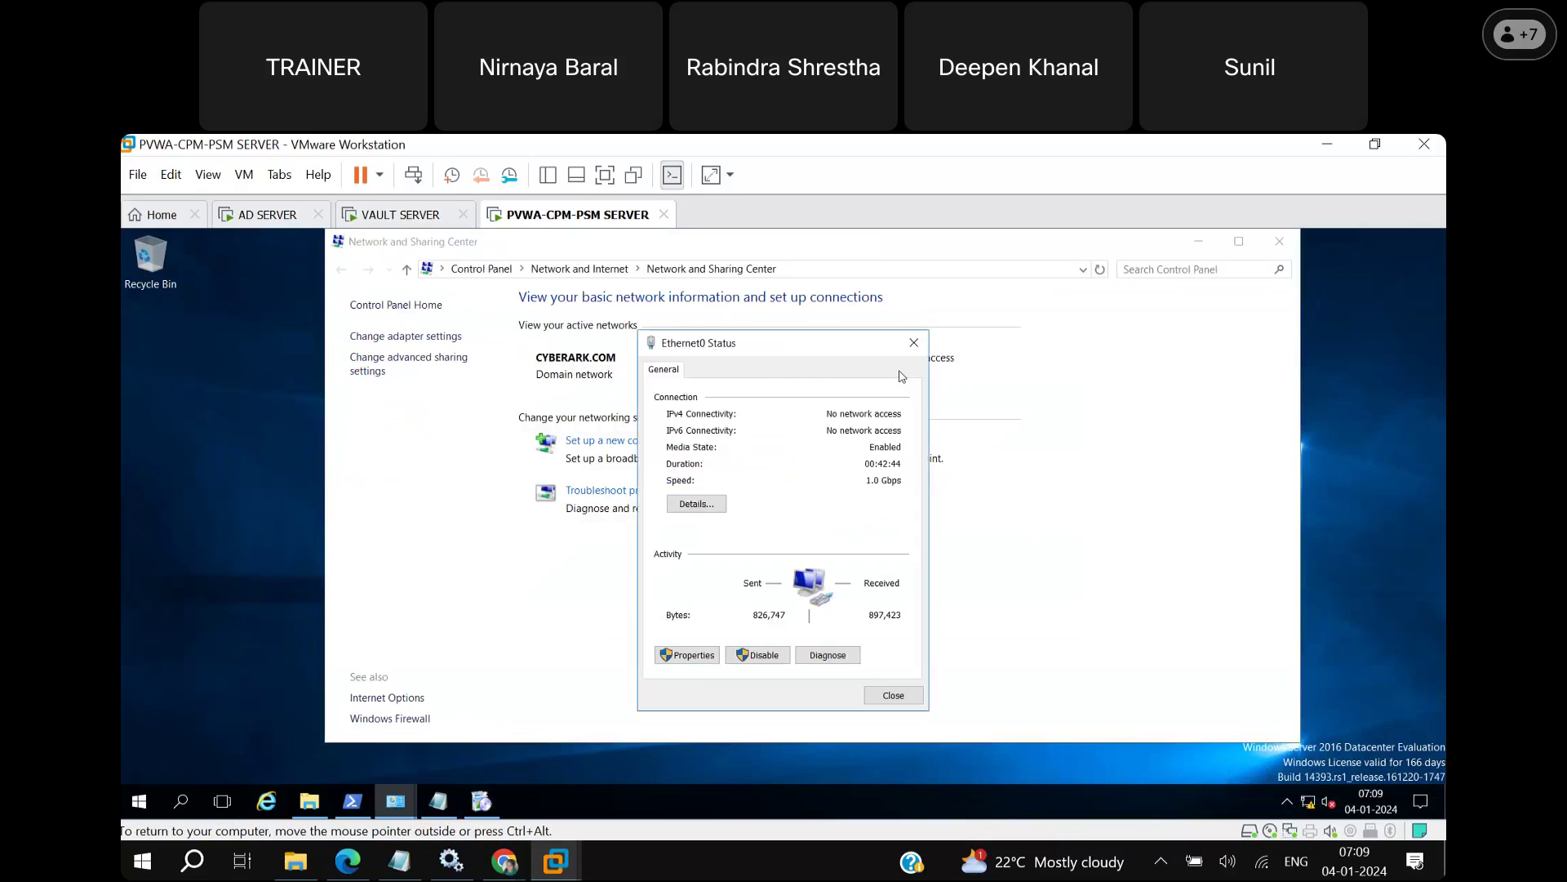
click(694, 656)
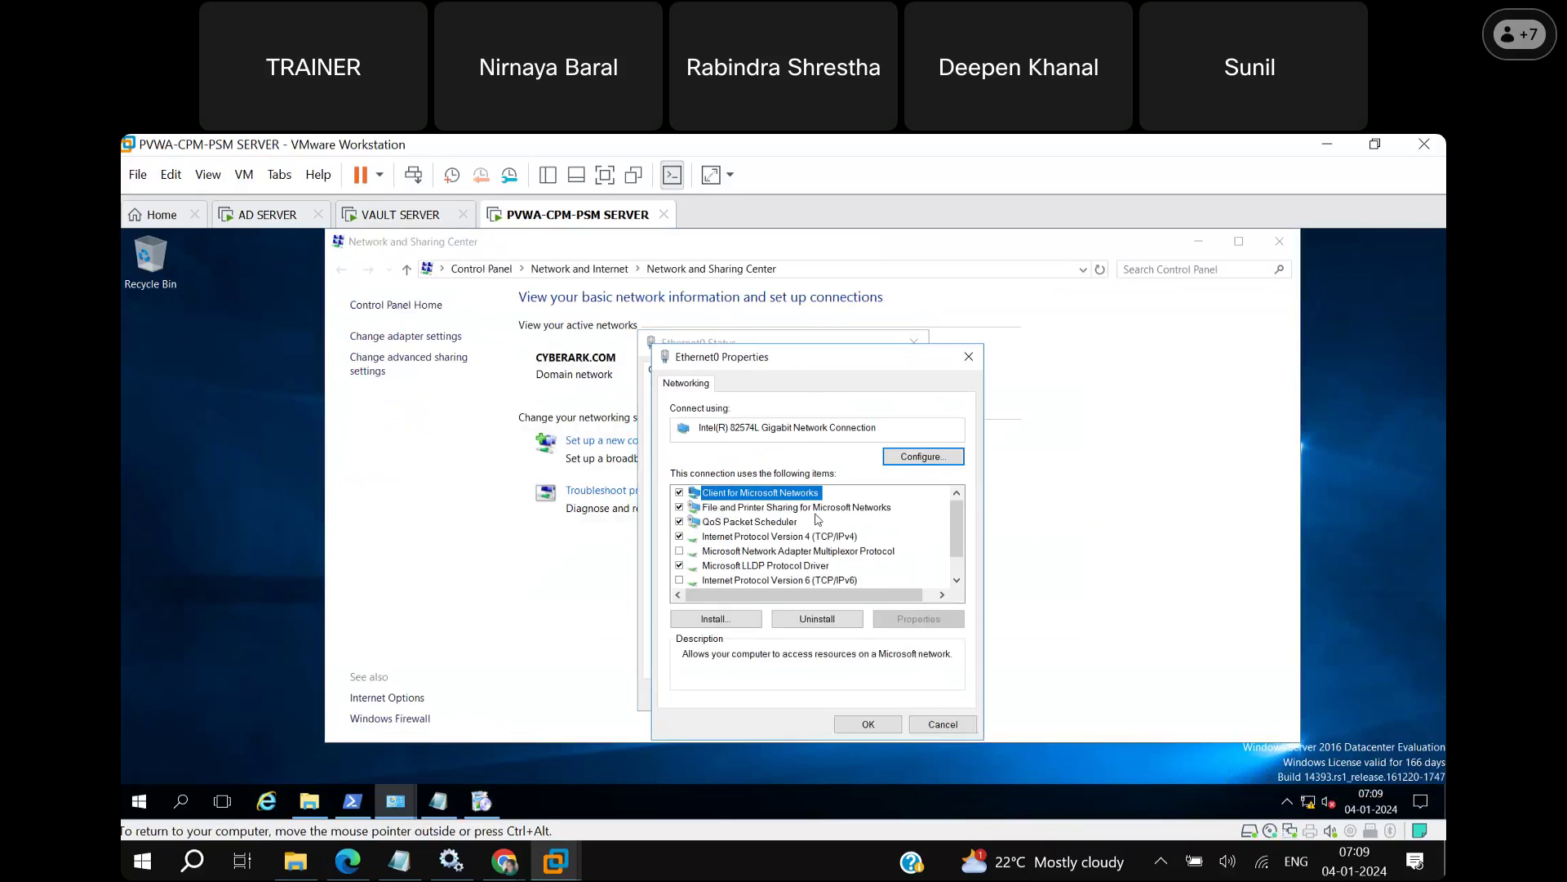
double_click(826, 537)
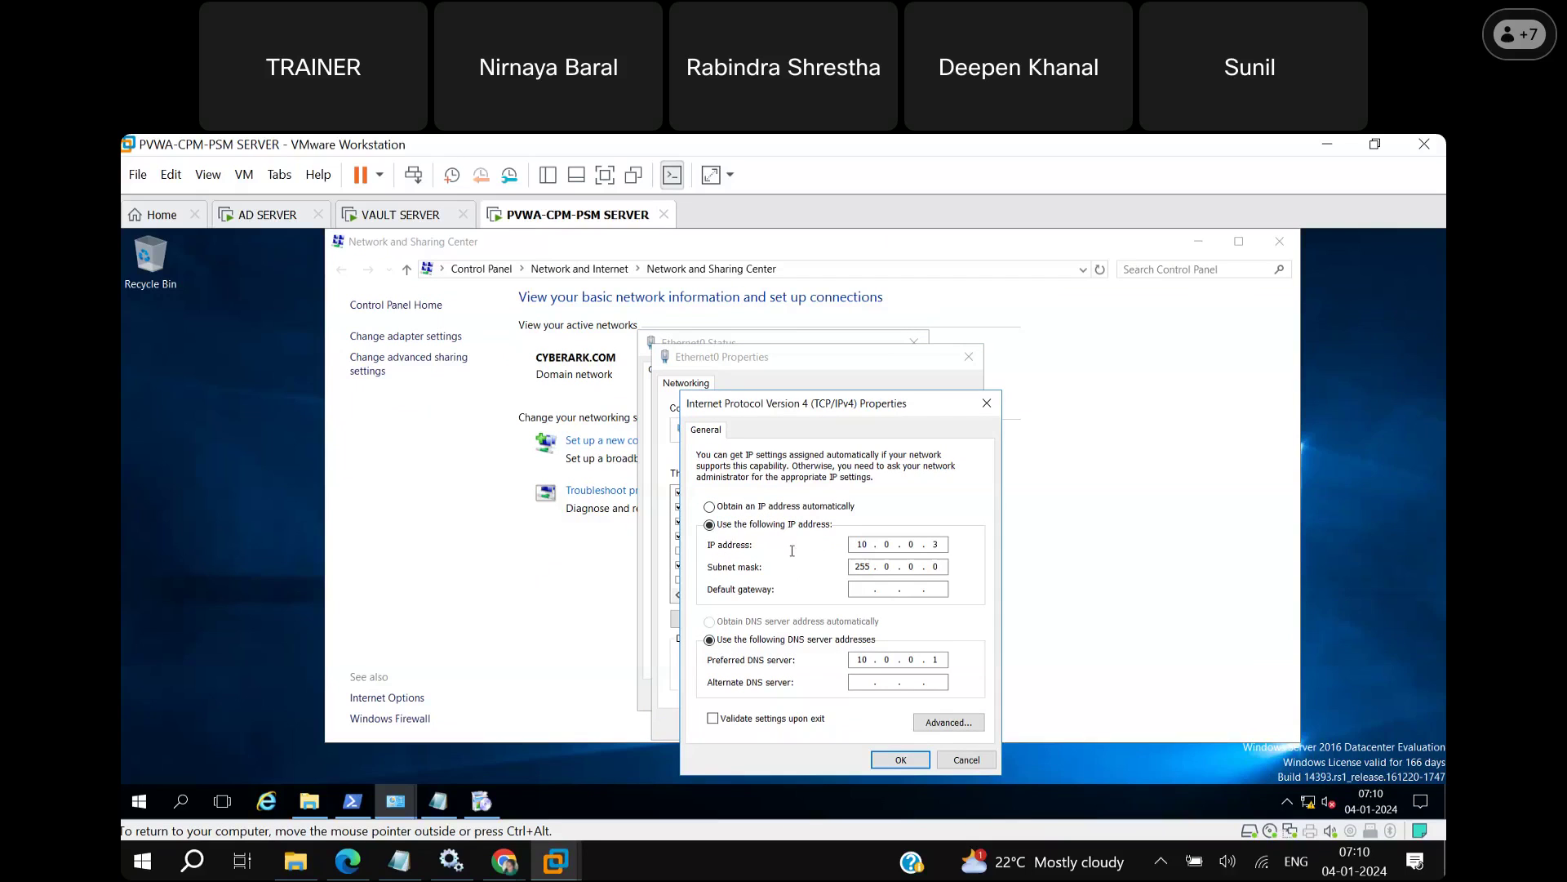
click(709, 507)
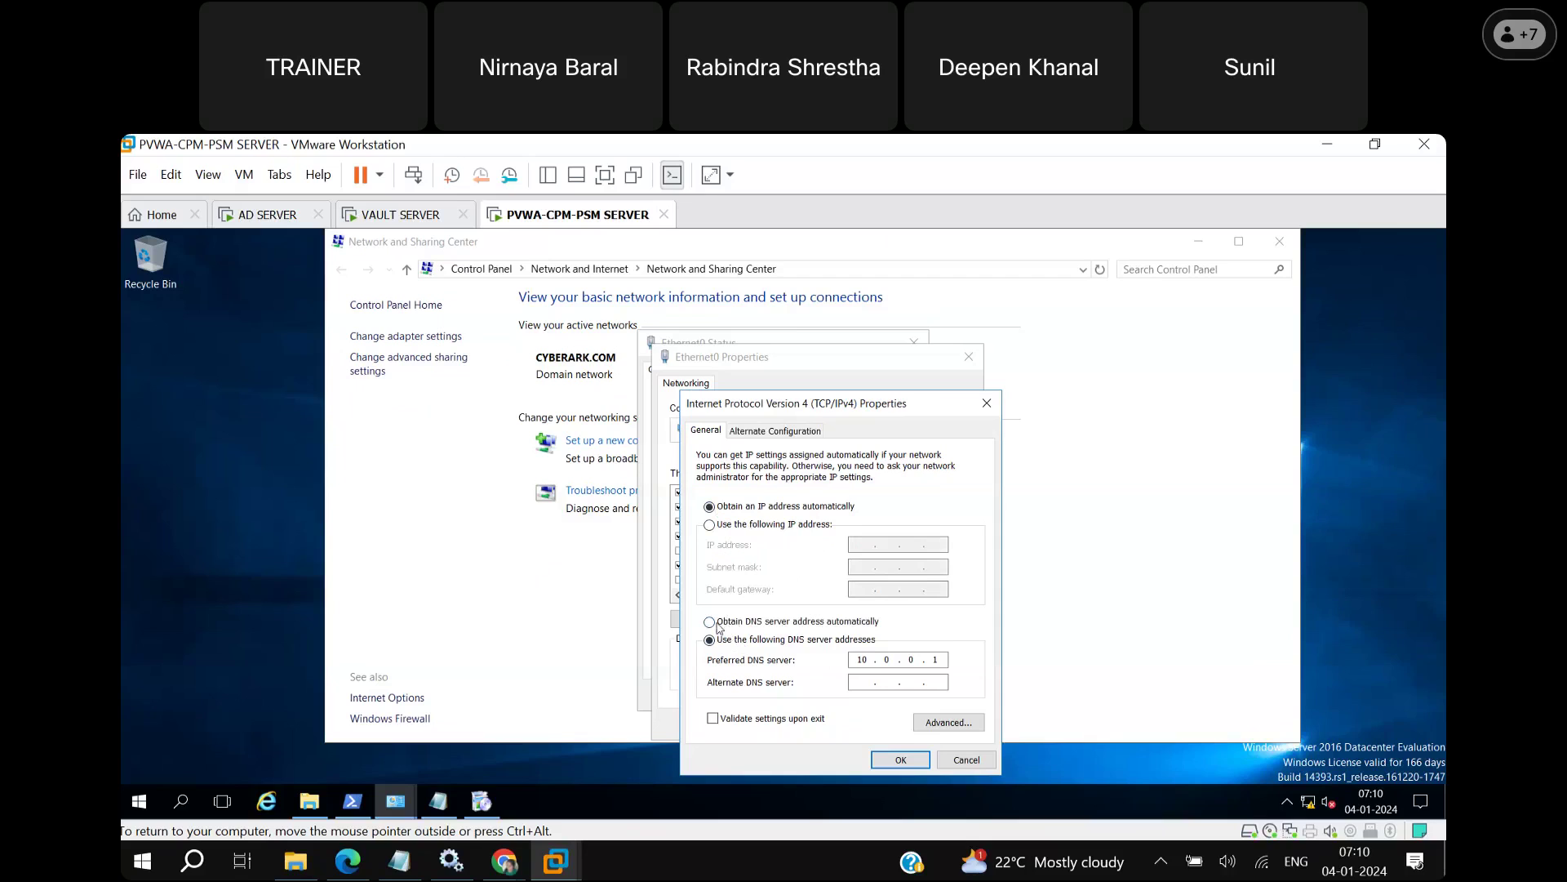
click(717, 625)
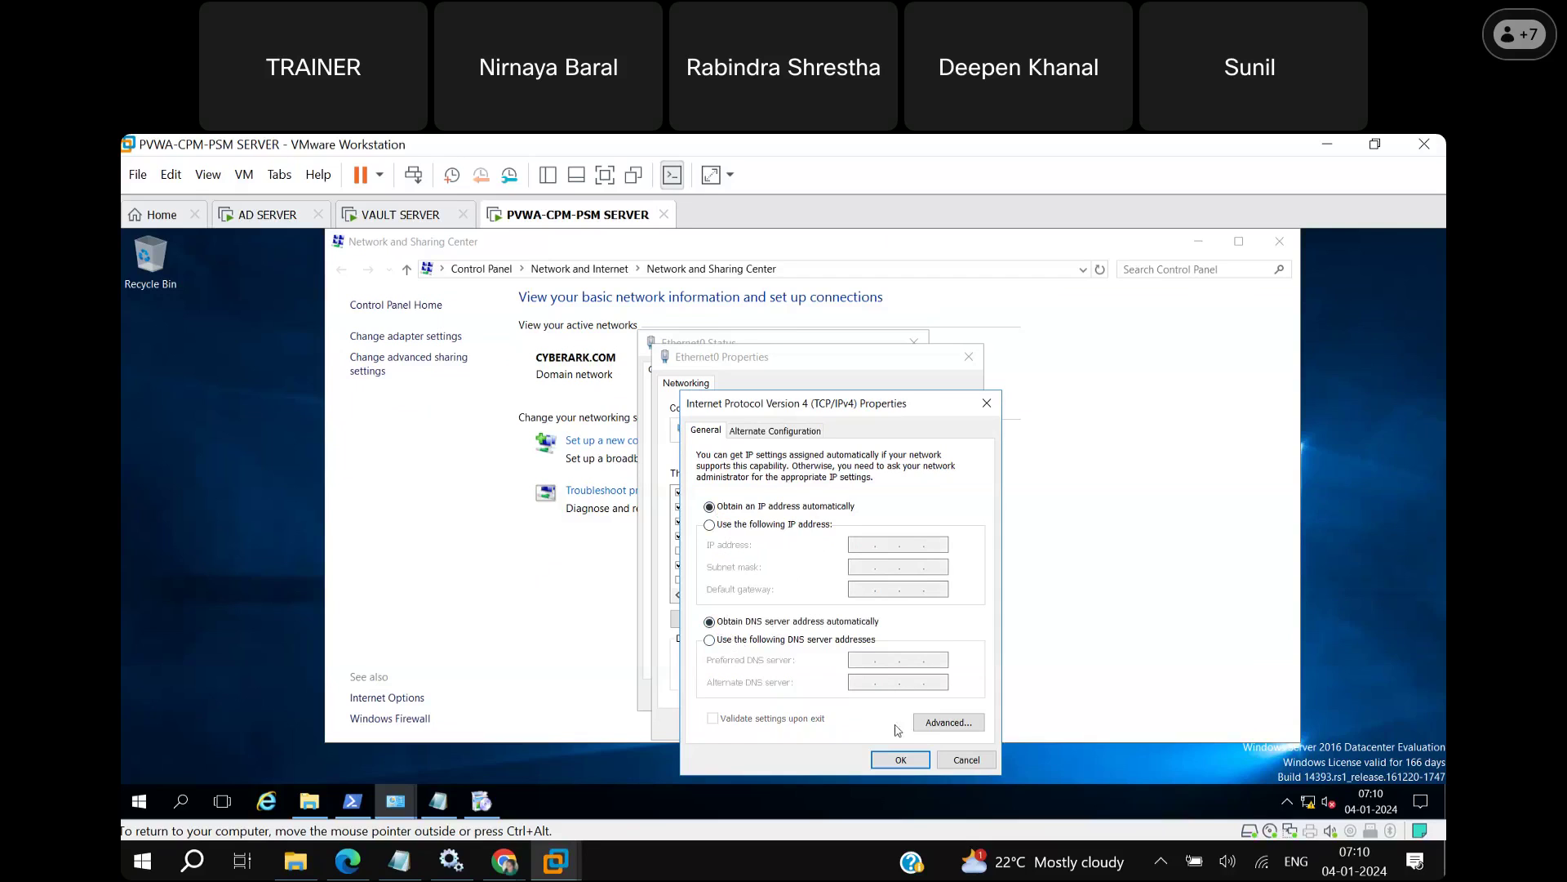
click(901, 761)
click(880, 723)
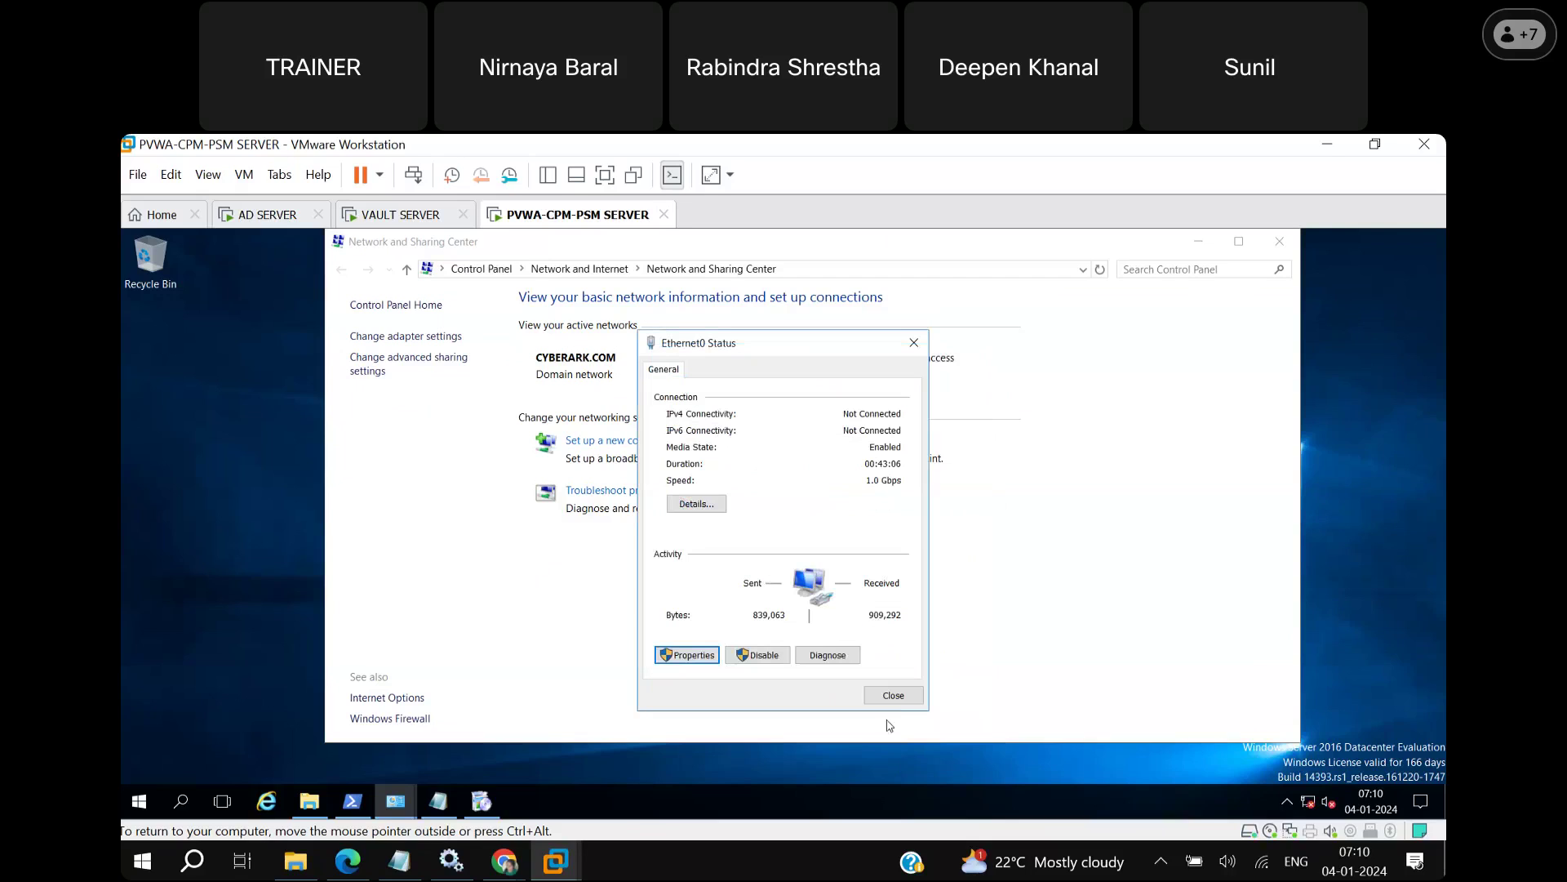
click(893, 695)
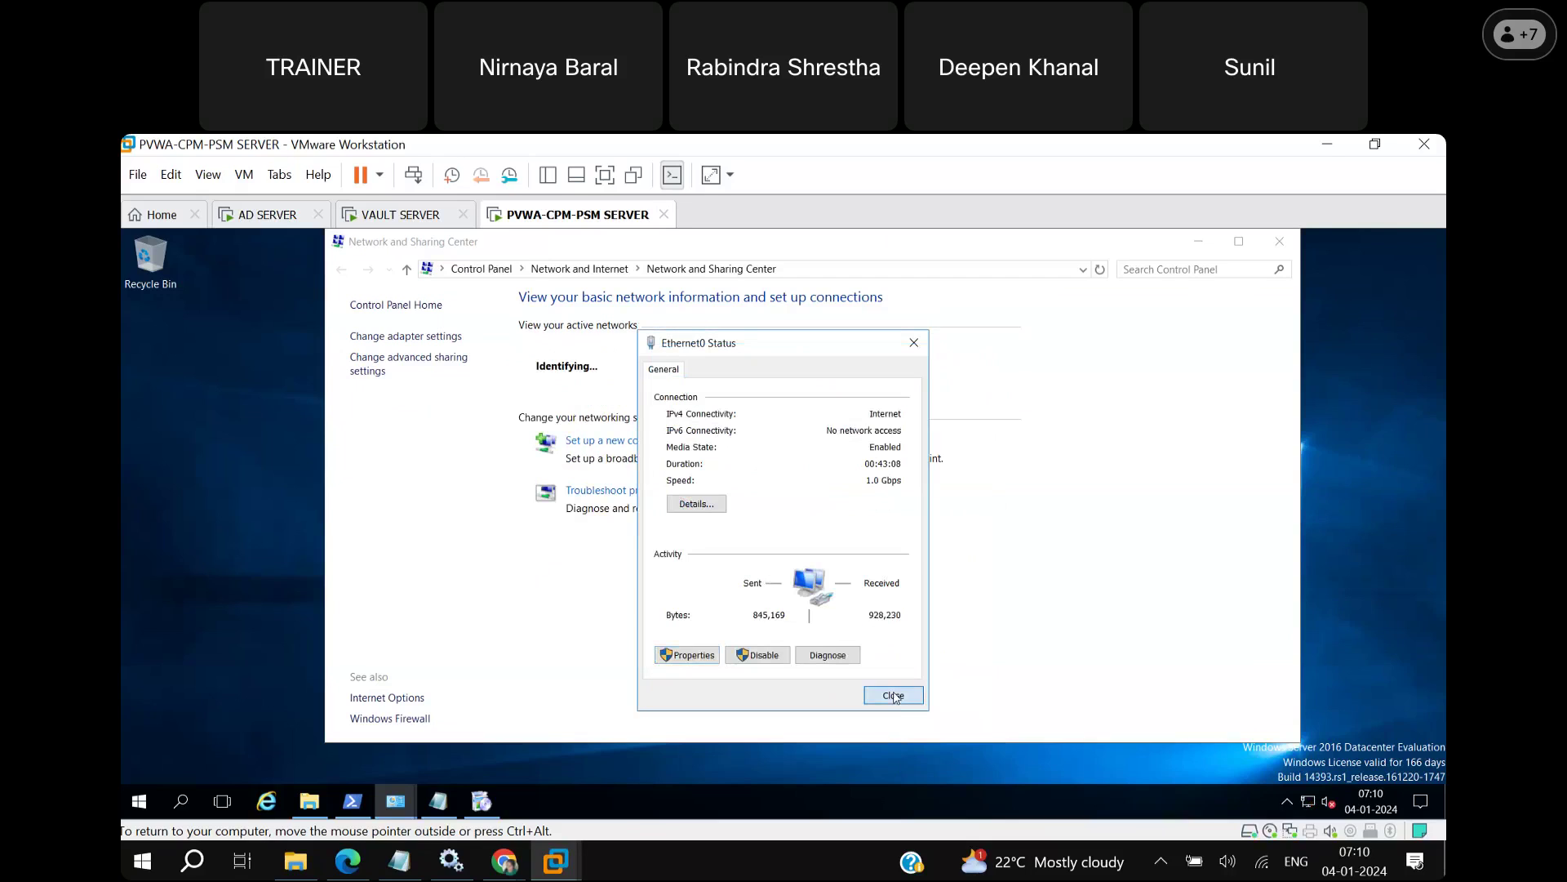
click(1198, 242)
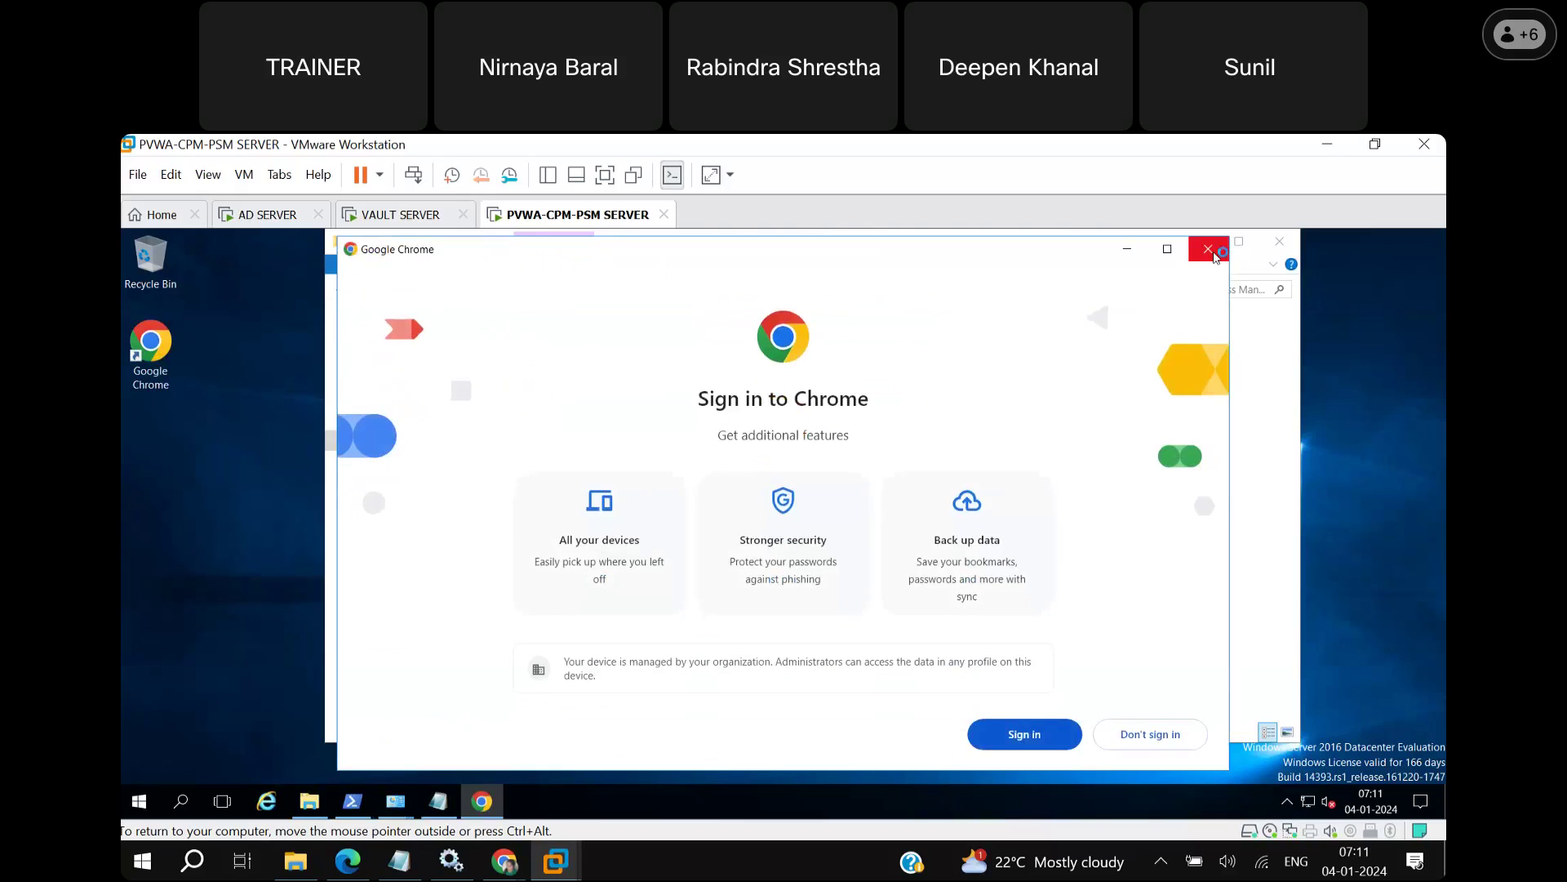
Dismiss the Sign in to Chrome prompt so Chrome opens a New Tab.
click(1214, 256)
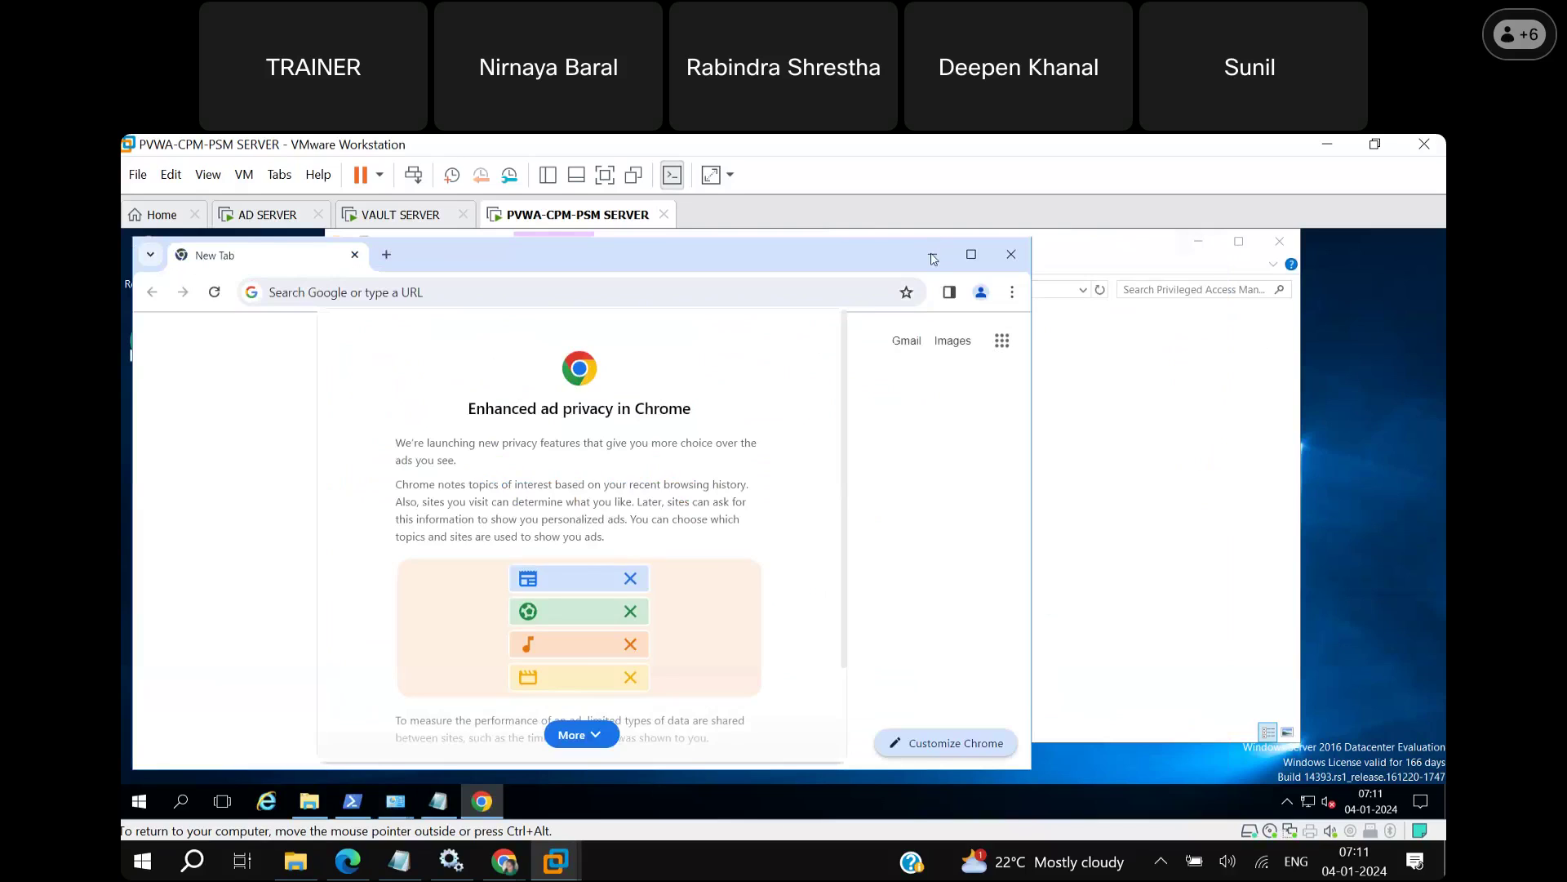
click(1222, 763)
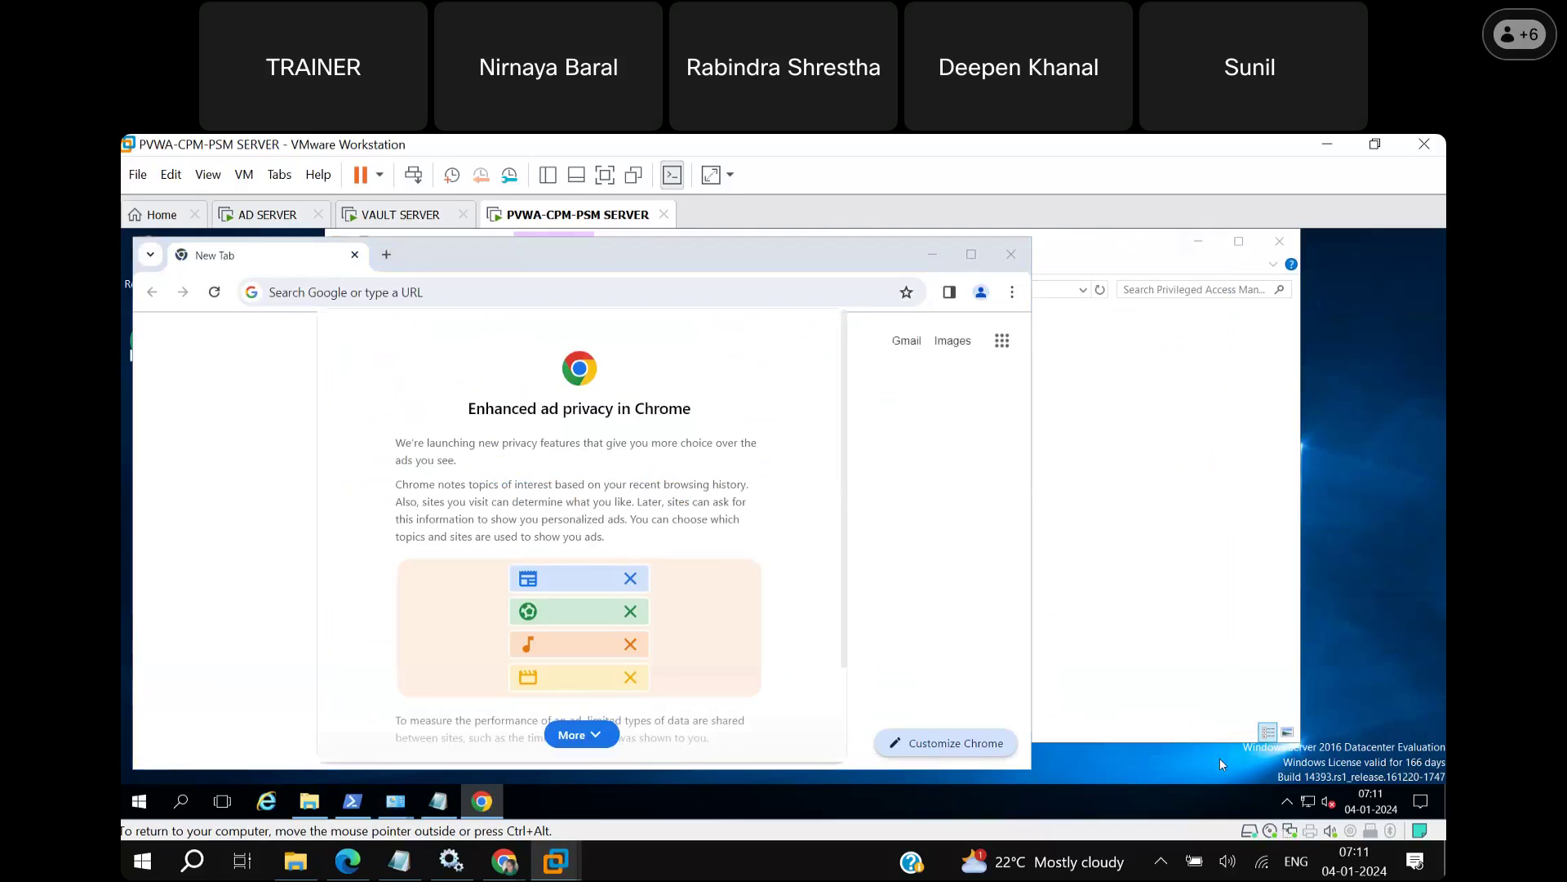
Restore Ethernet0 to static IP 10.0.0.3, mask 255.0.0.0, DNS 10.0.0.1, then view VAULT SERVER.
right_click(1309, 808)
click(1308, 800)
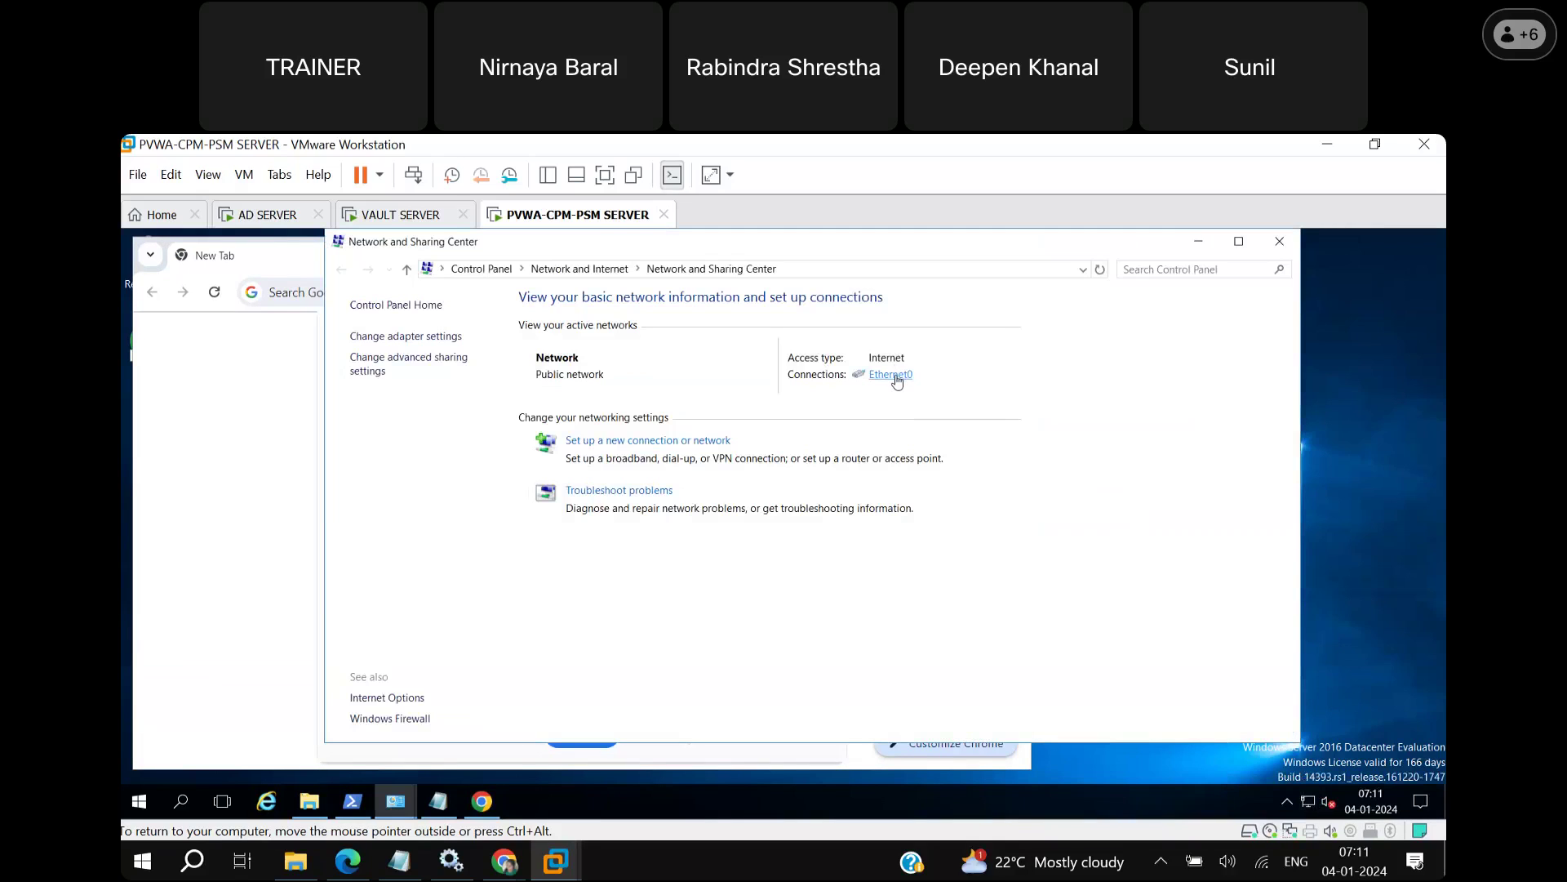
click(891, 375)
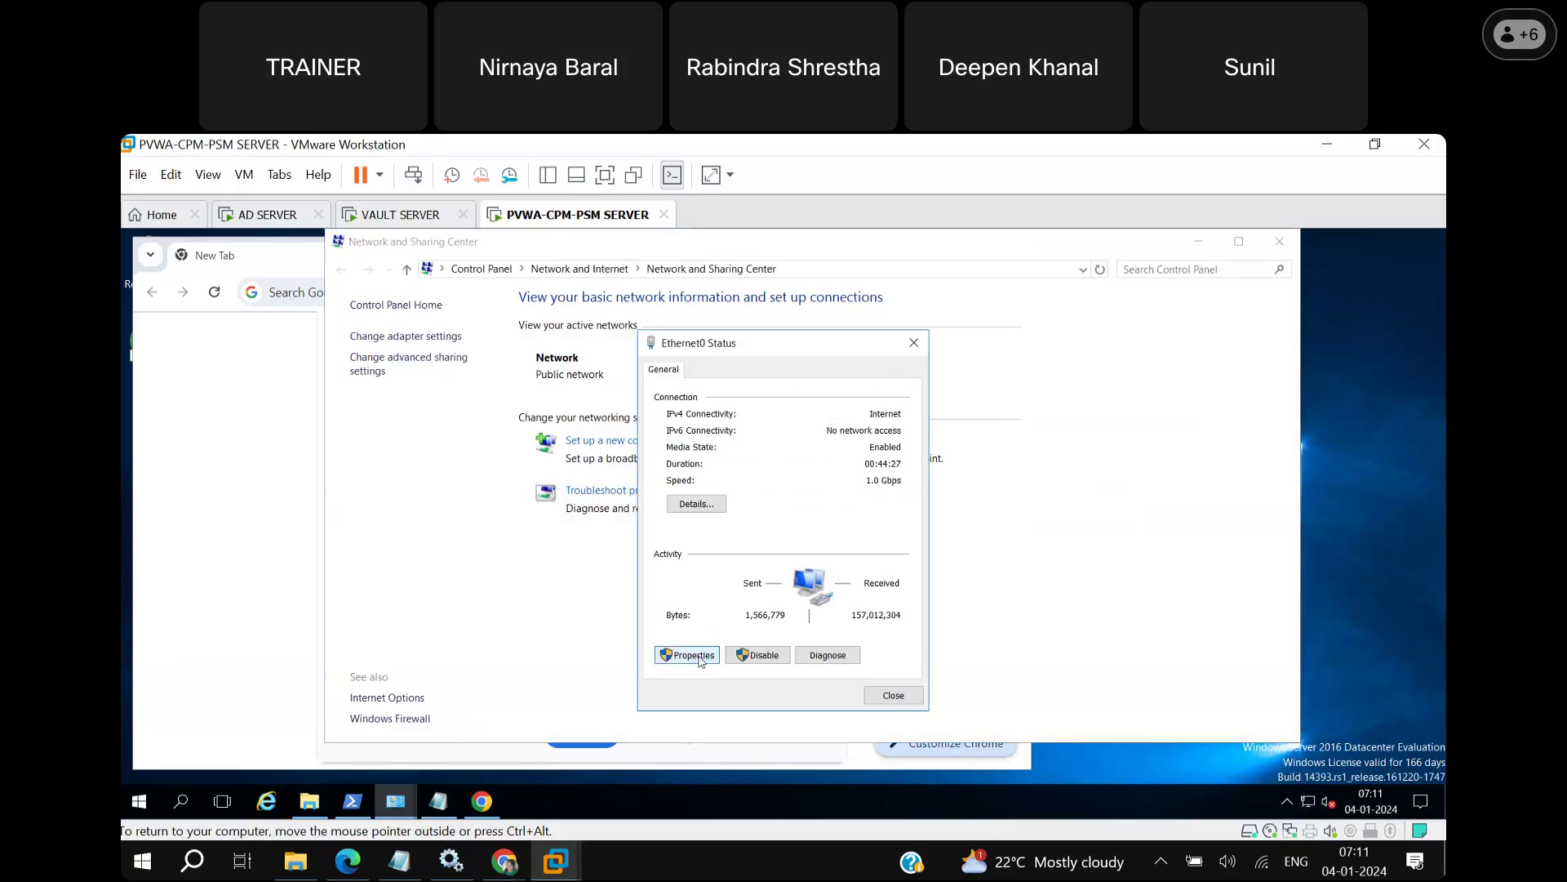
click(686, 655)
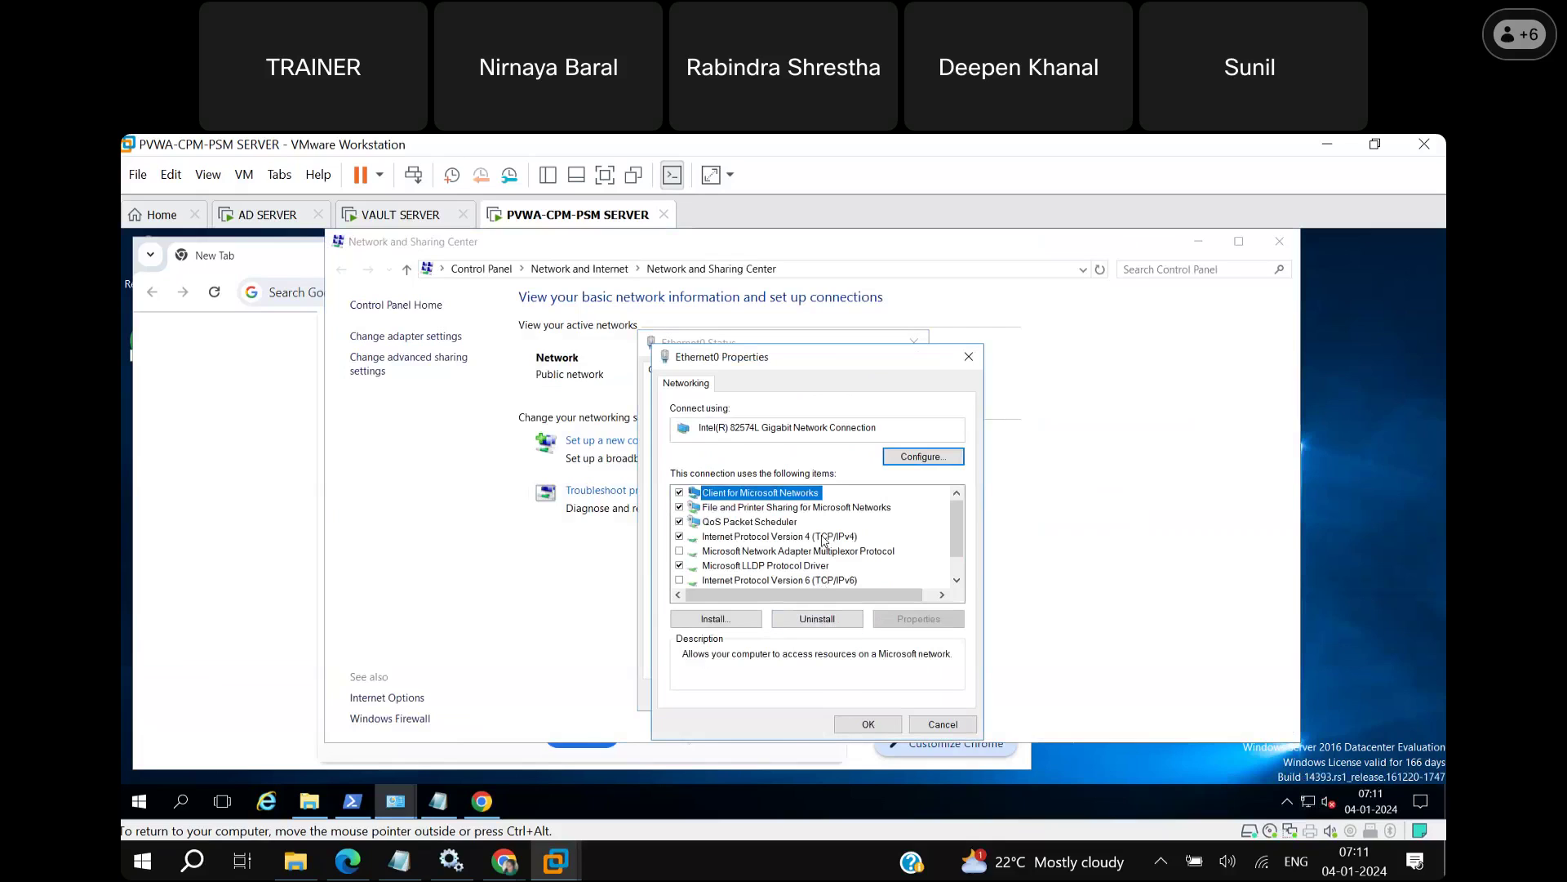
double_click(824, 538)
click(745, 526)
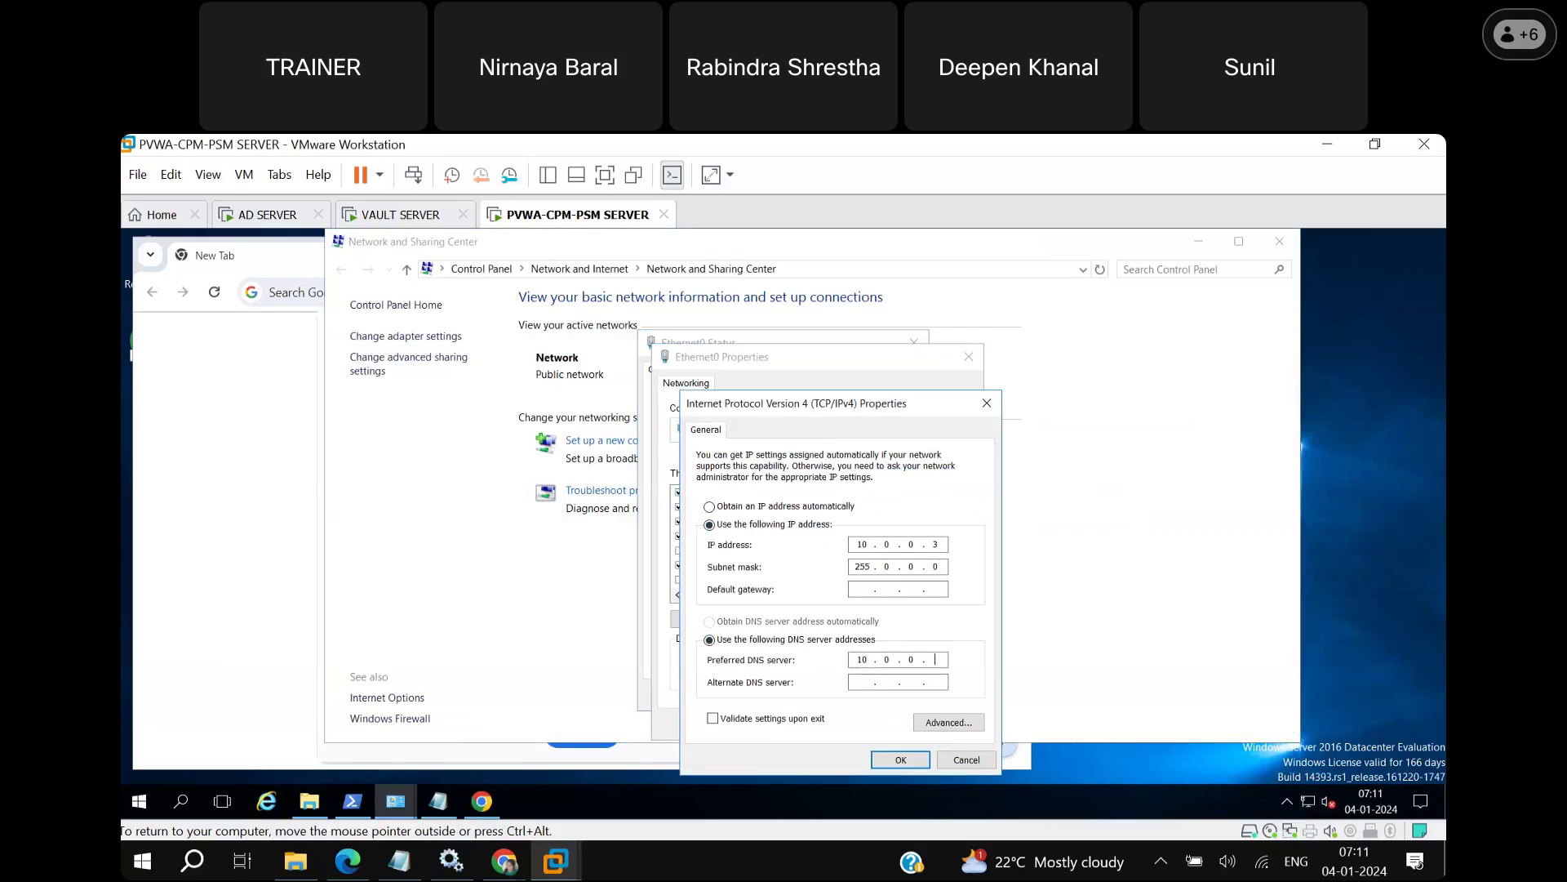
click(893, 759)
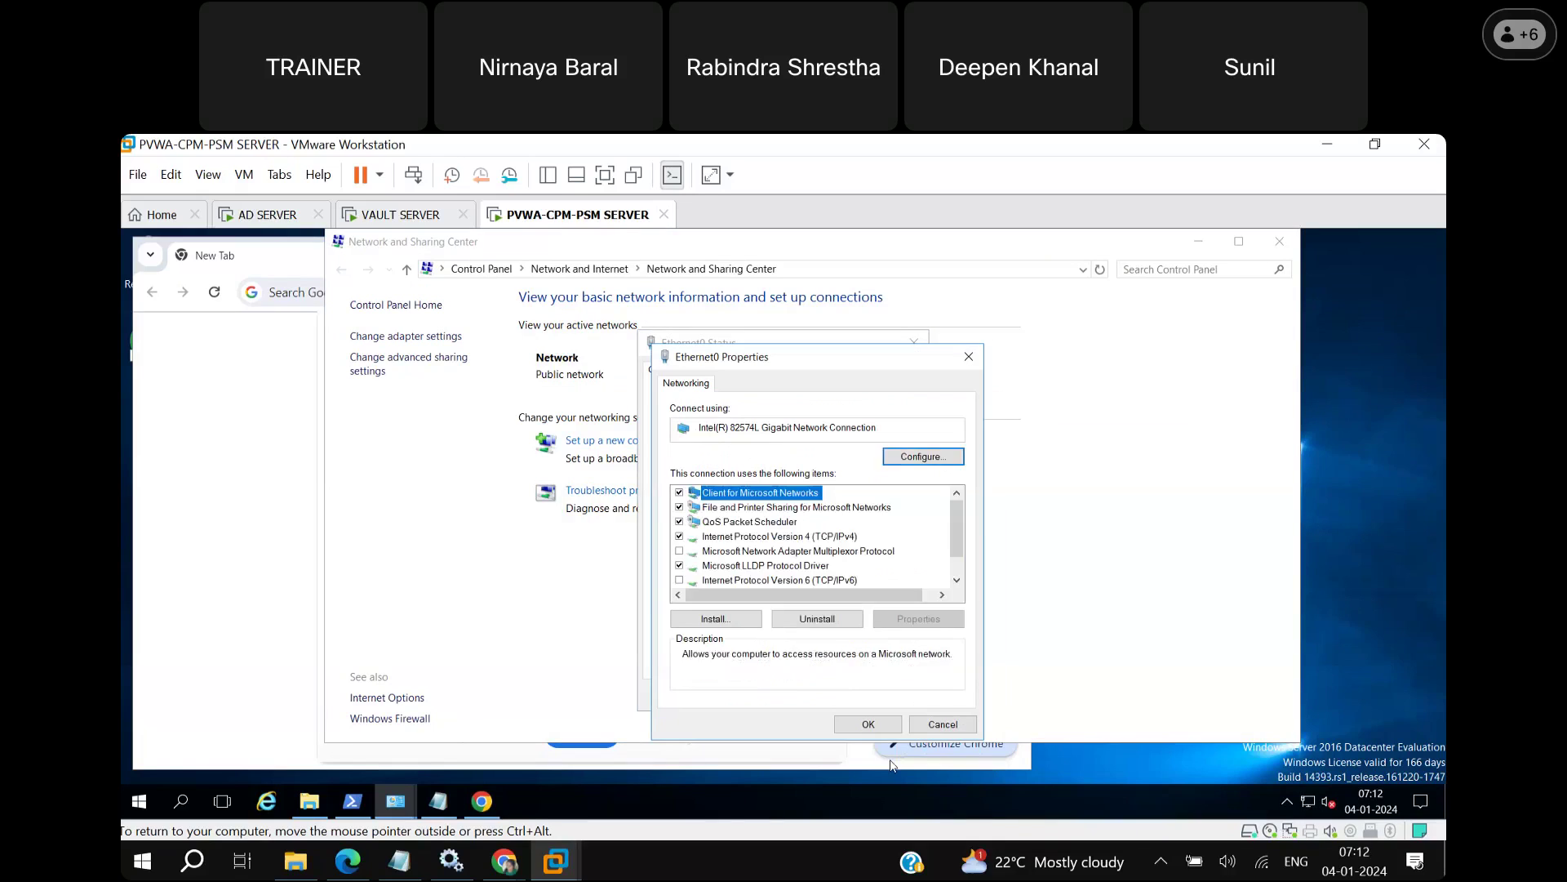
click(861, 725)
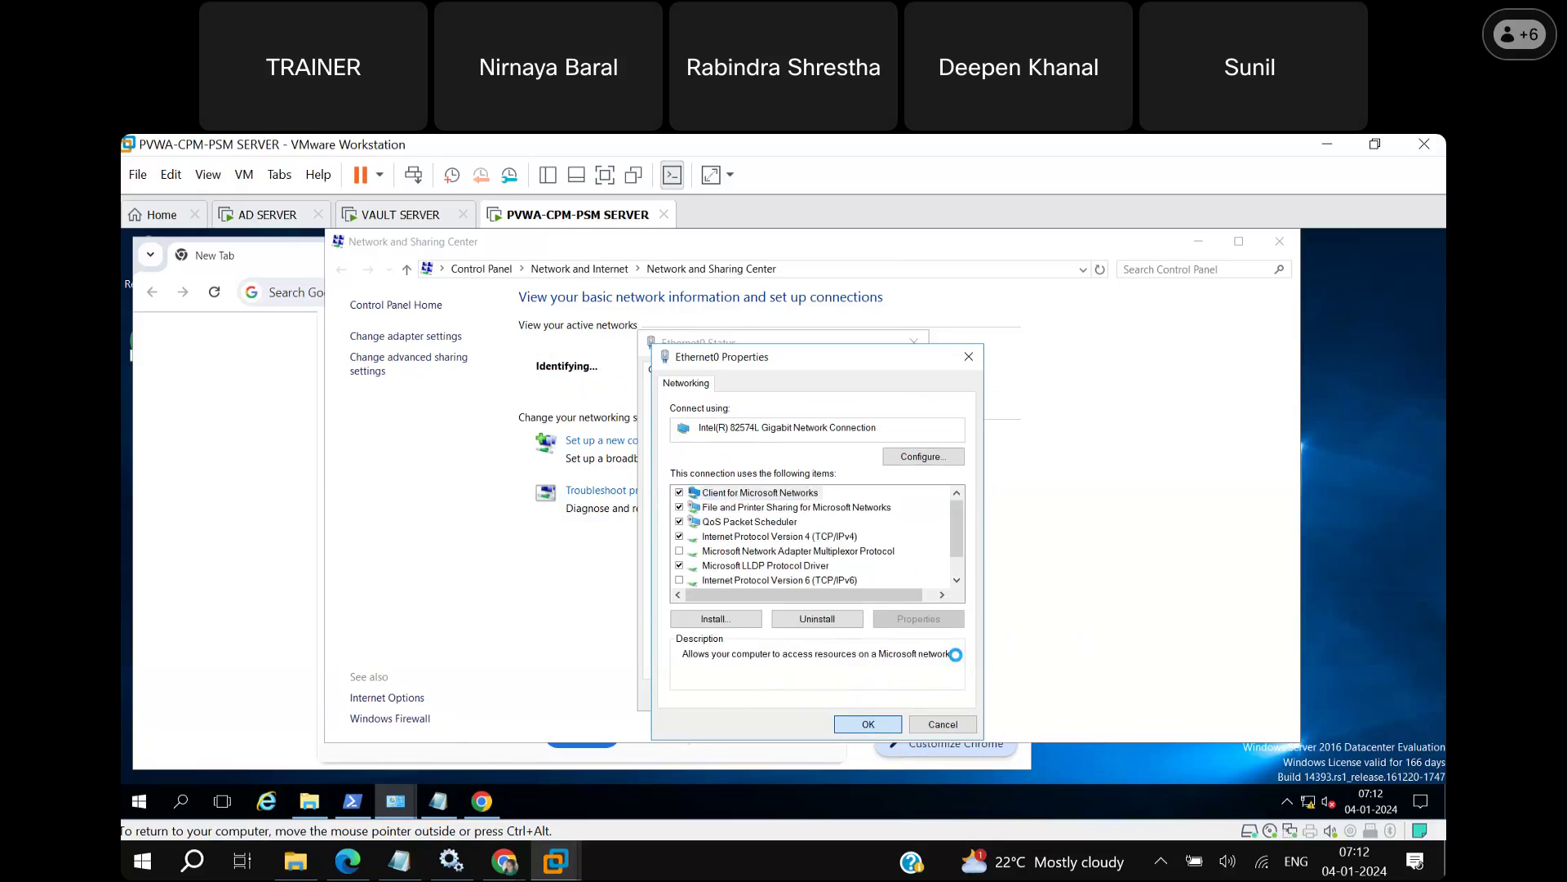
click(409, 218)
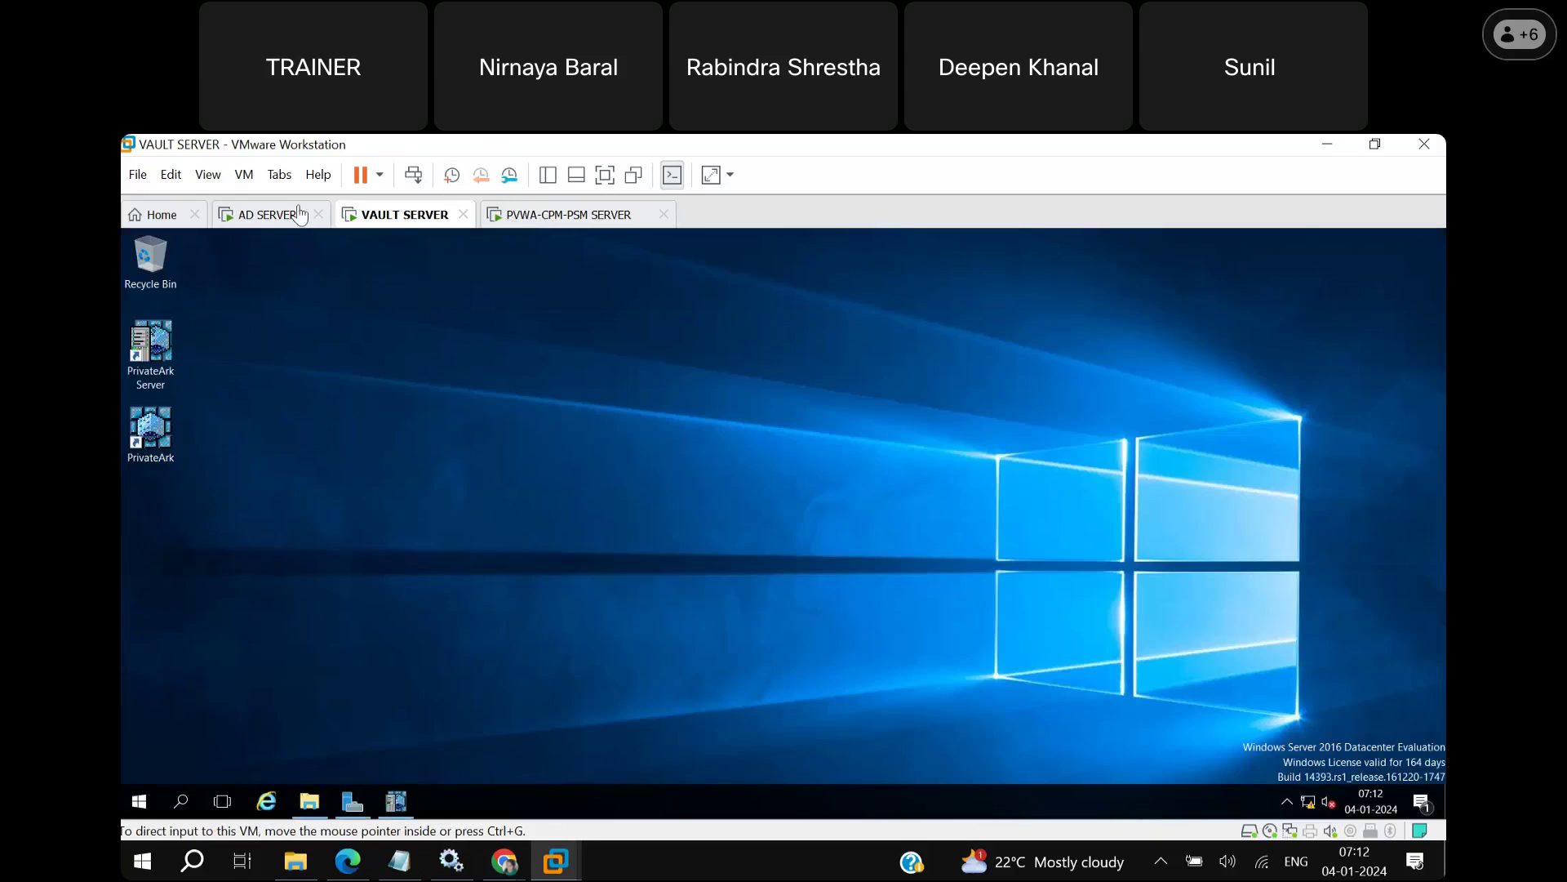
Return to the PVWA-CPM-PSM SERVER, apply the adapter changes, and close the network windows.
click(267, 214)
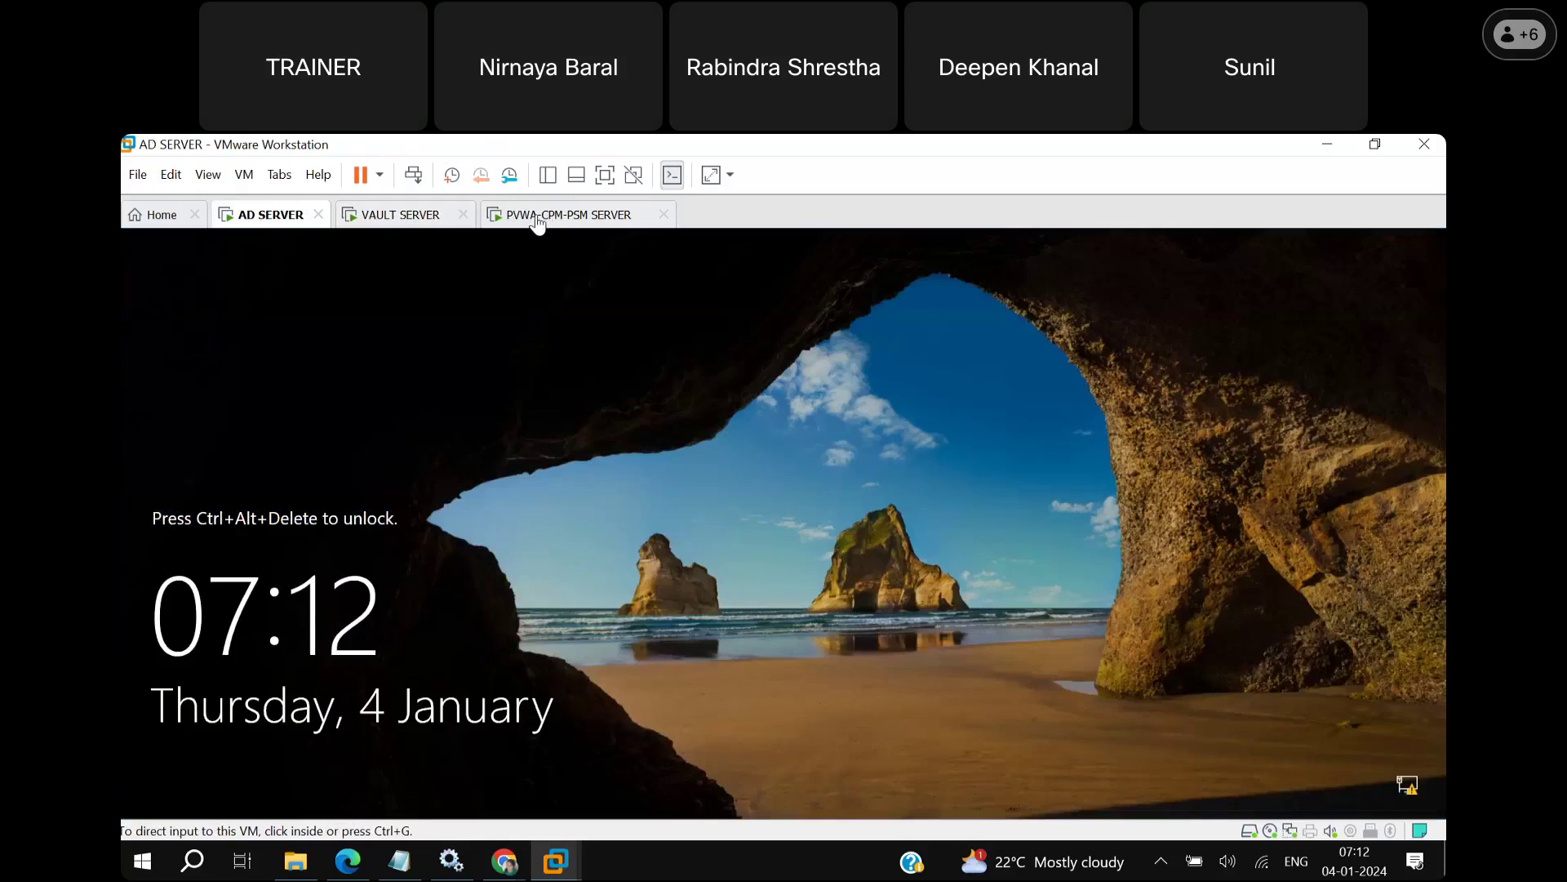
click(538, 216)
click(867, 725)
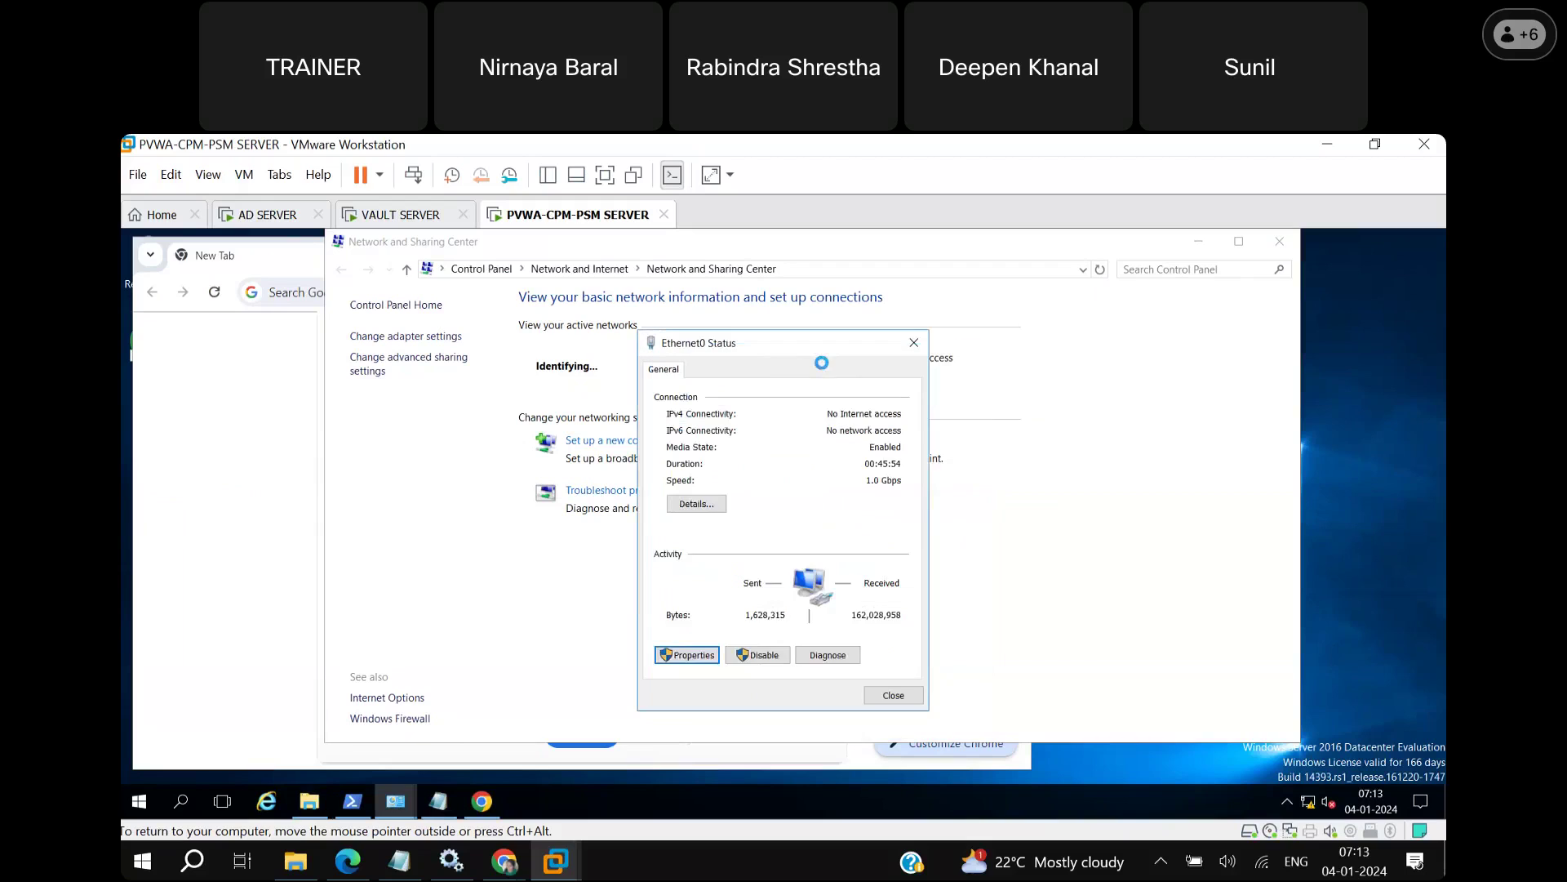
click(901, 699)
click(1279, 244)
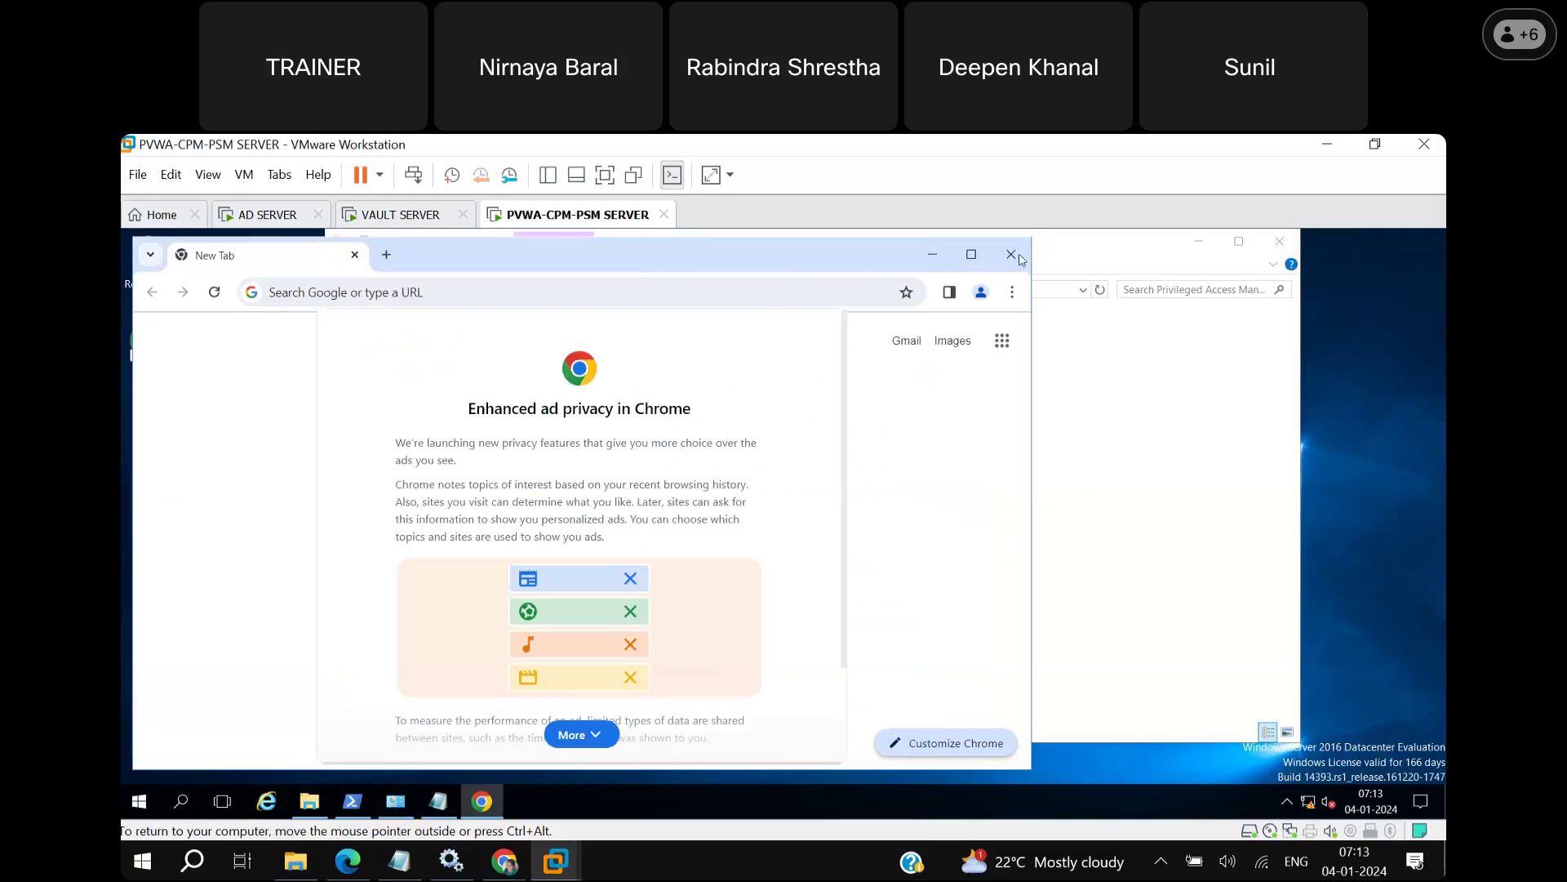
Close File Explorer, refresh the desktop, and bring Chrome's New Tab back into focus.
click(1164, 440)
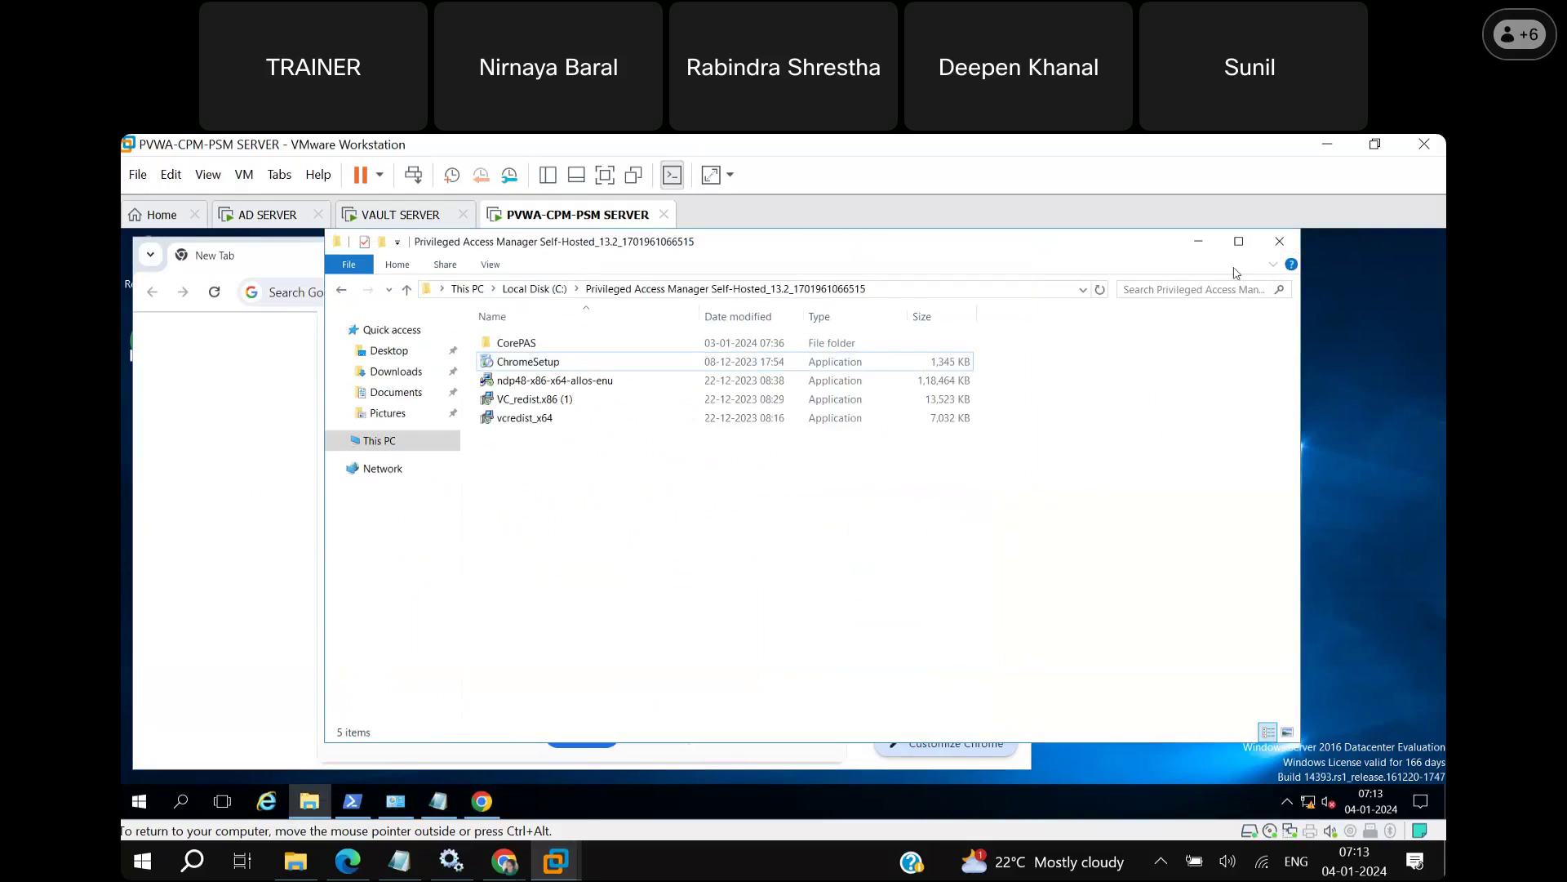
click(1279, 241)
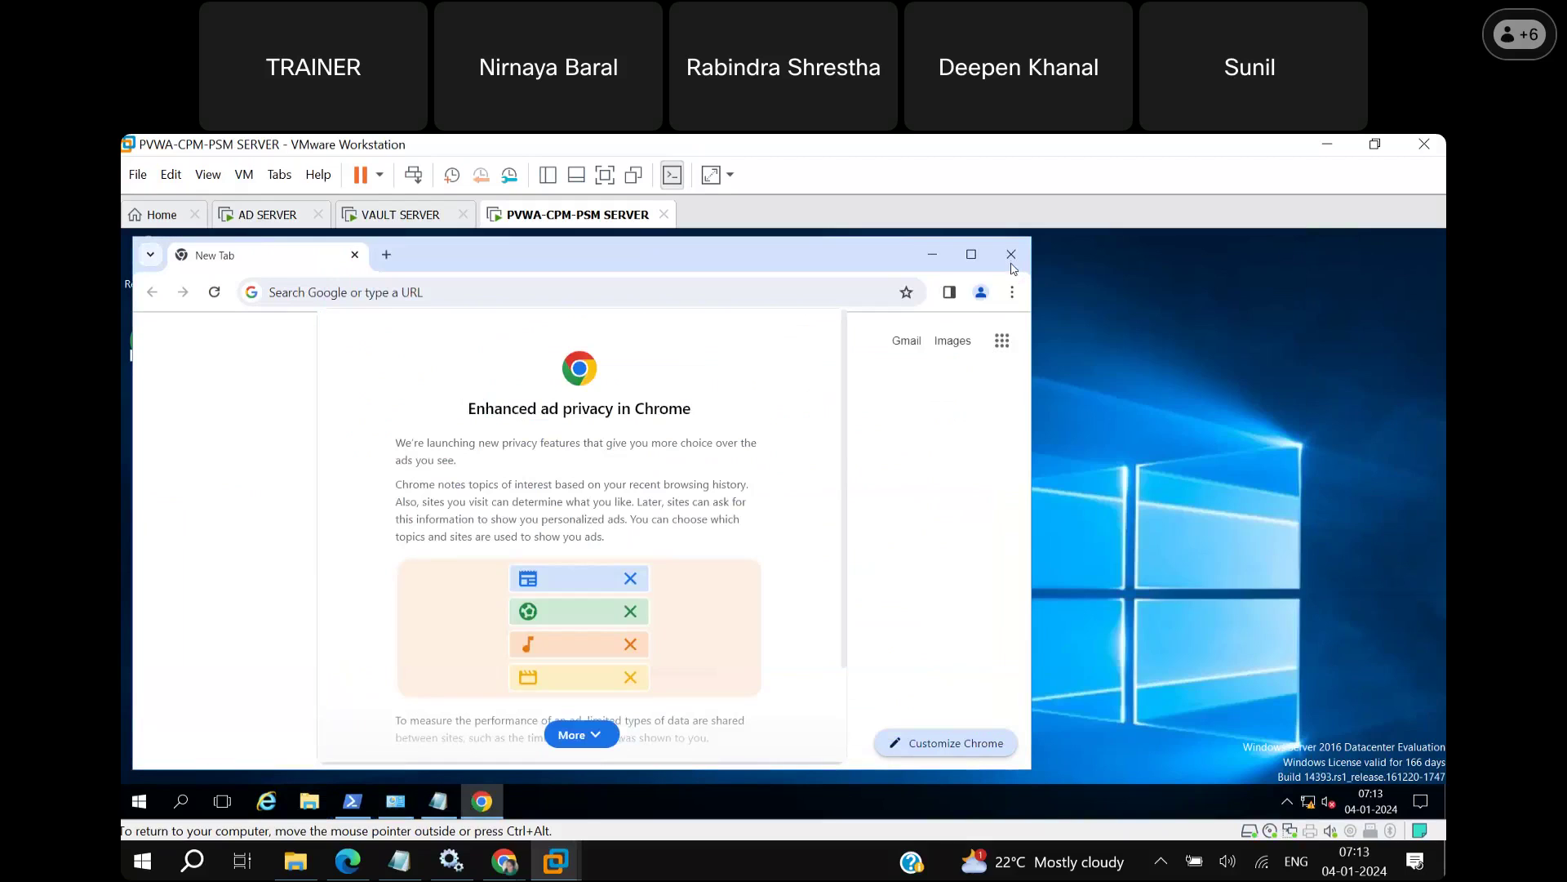
click(1109, 380)
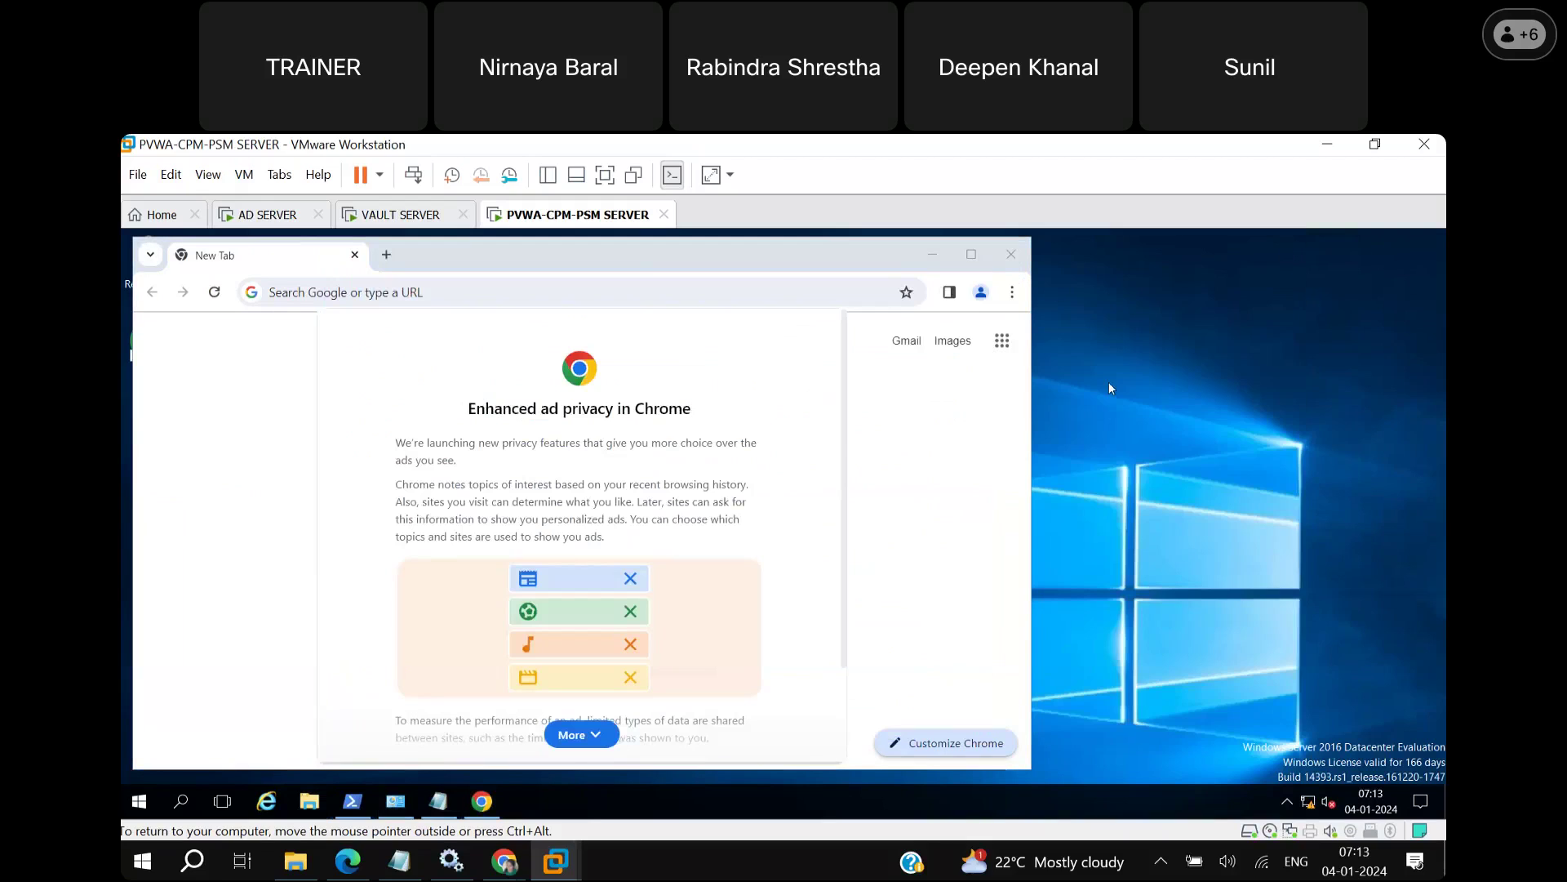
right_click(1105, 370)
click(1146, 426)
click(1017, 266)
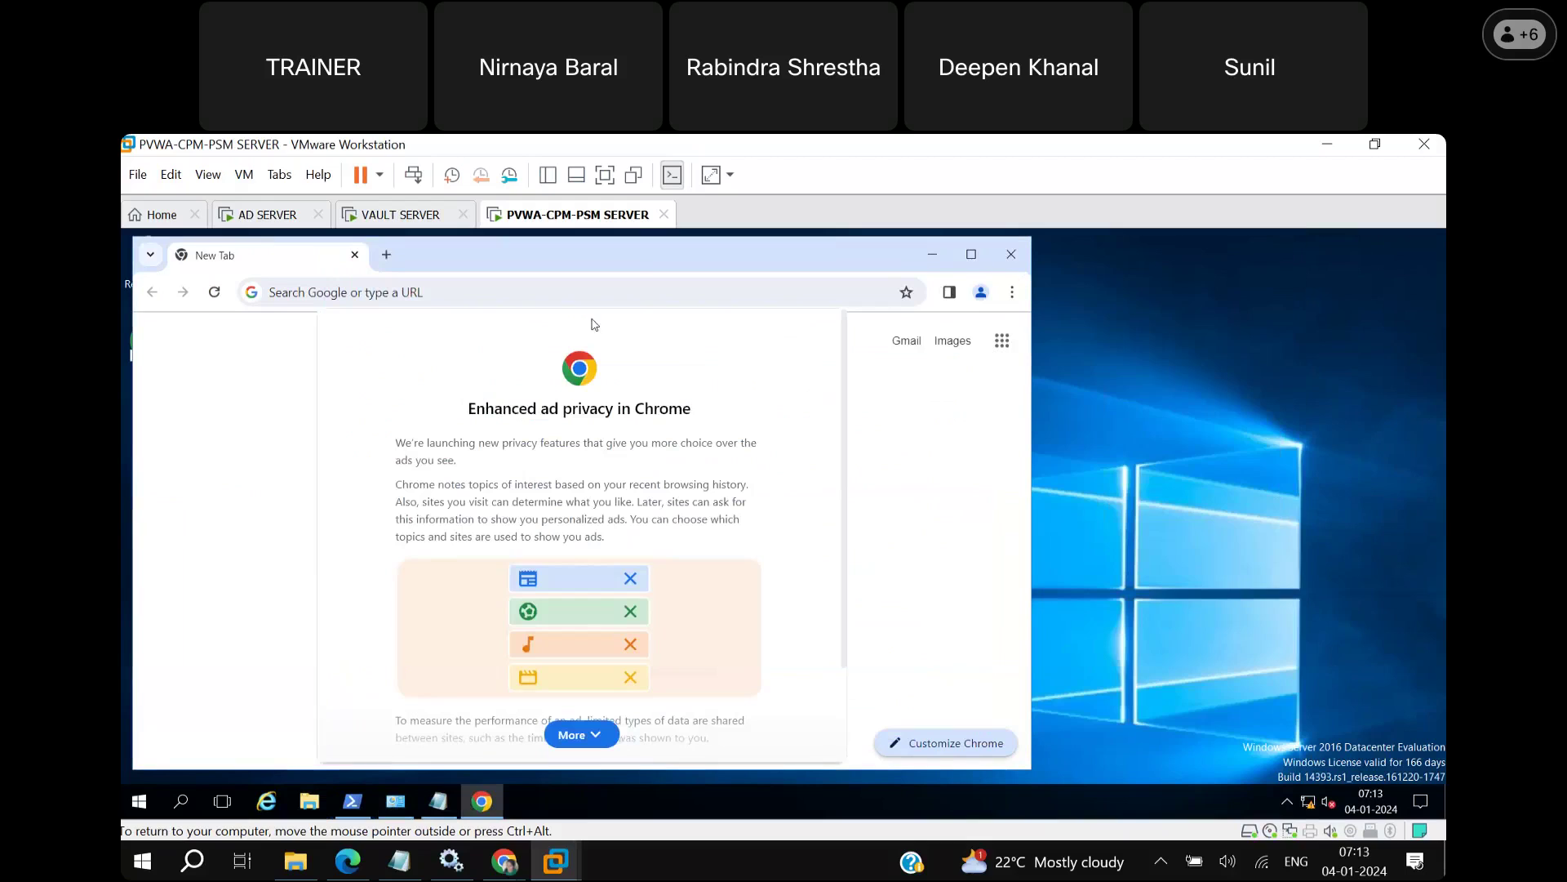
Save the Notepad URL note to the Desktop as 'pvwa url' and close Notepad.
mouse_move(438, 800)
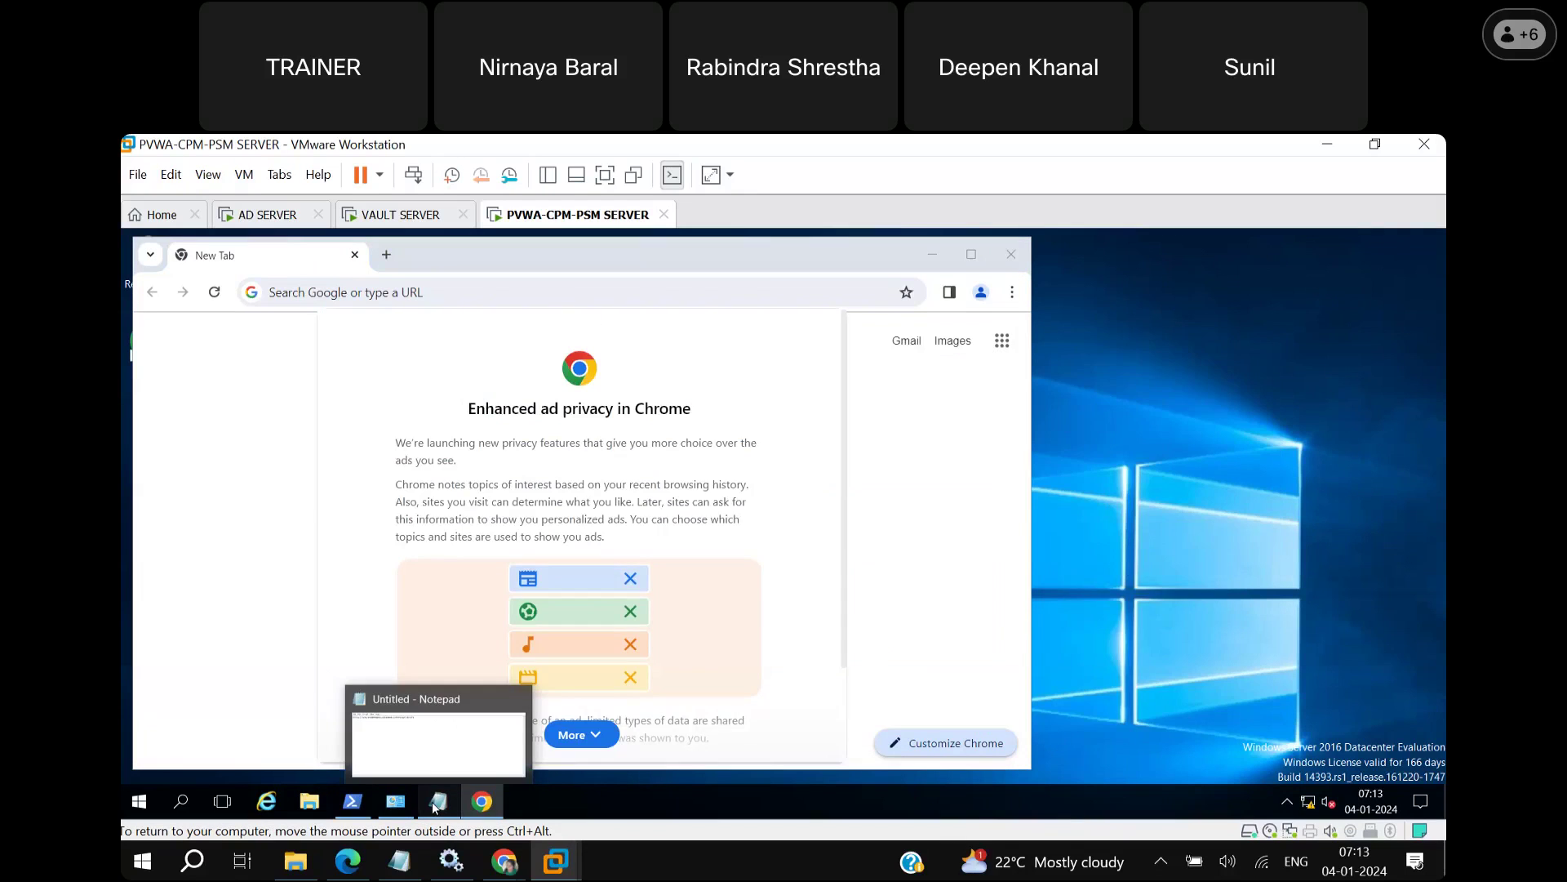
click(408, 723)
click(249, 374)
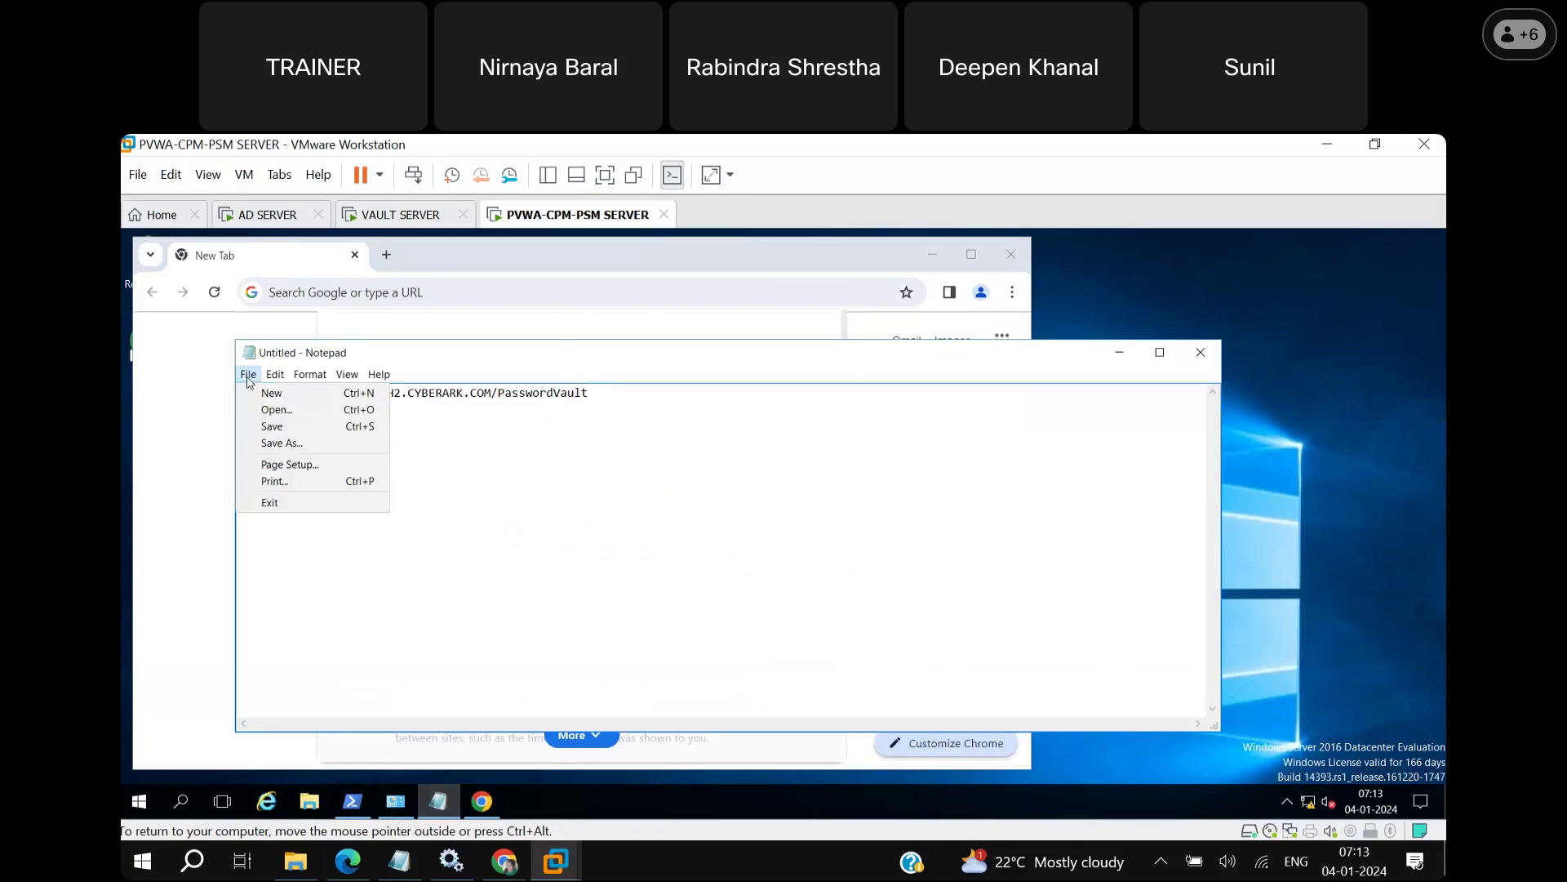
click(272, 426)
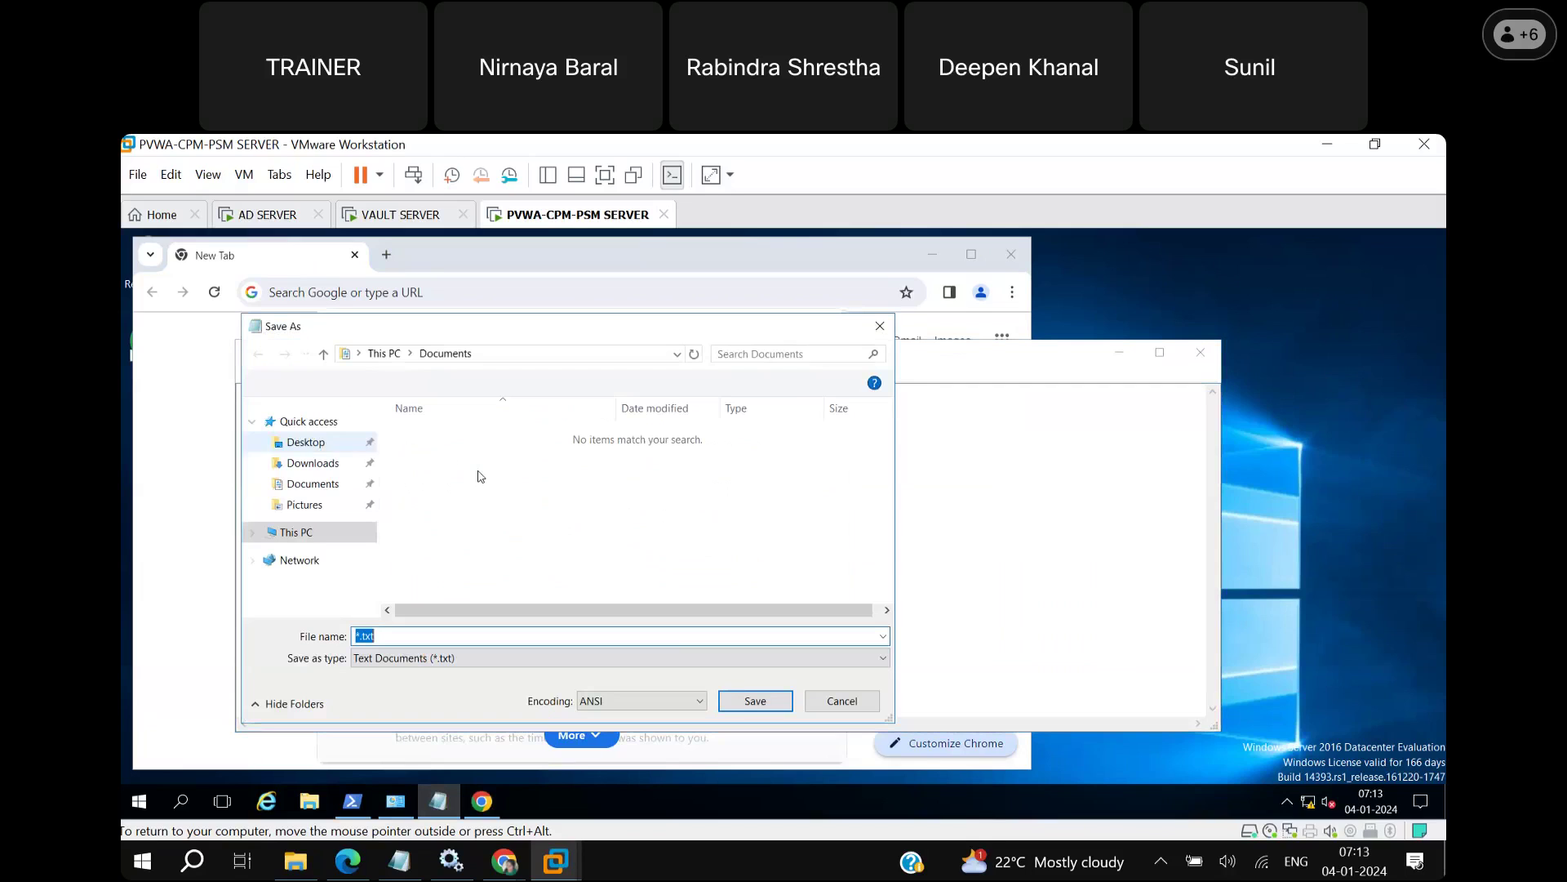
text(pv)
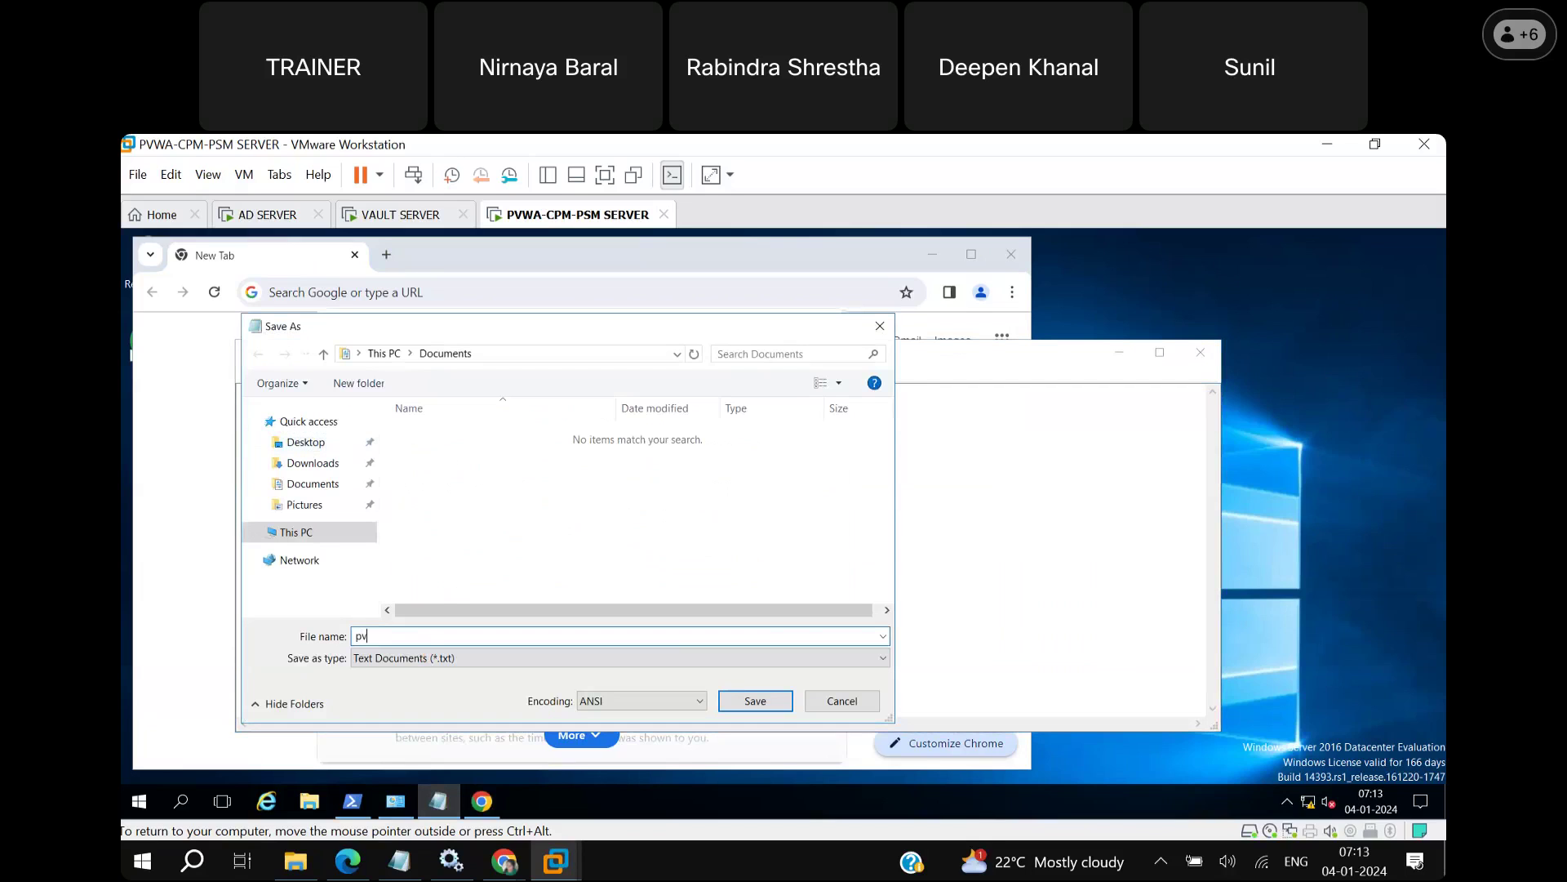
text(wa url)
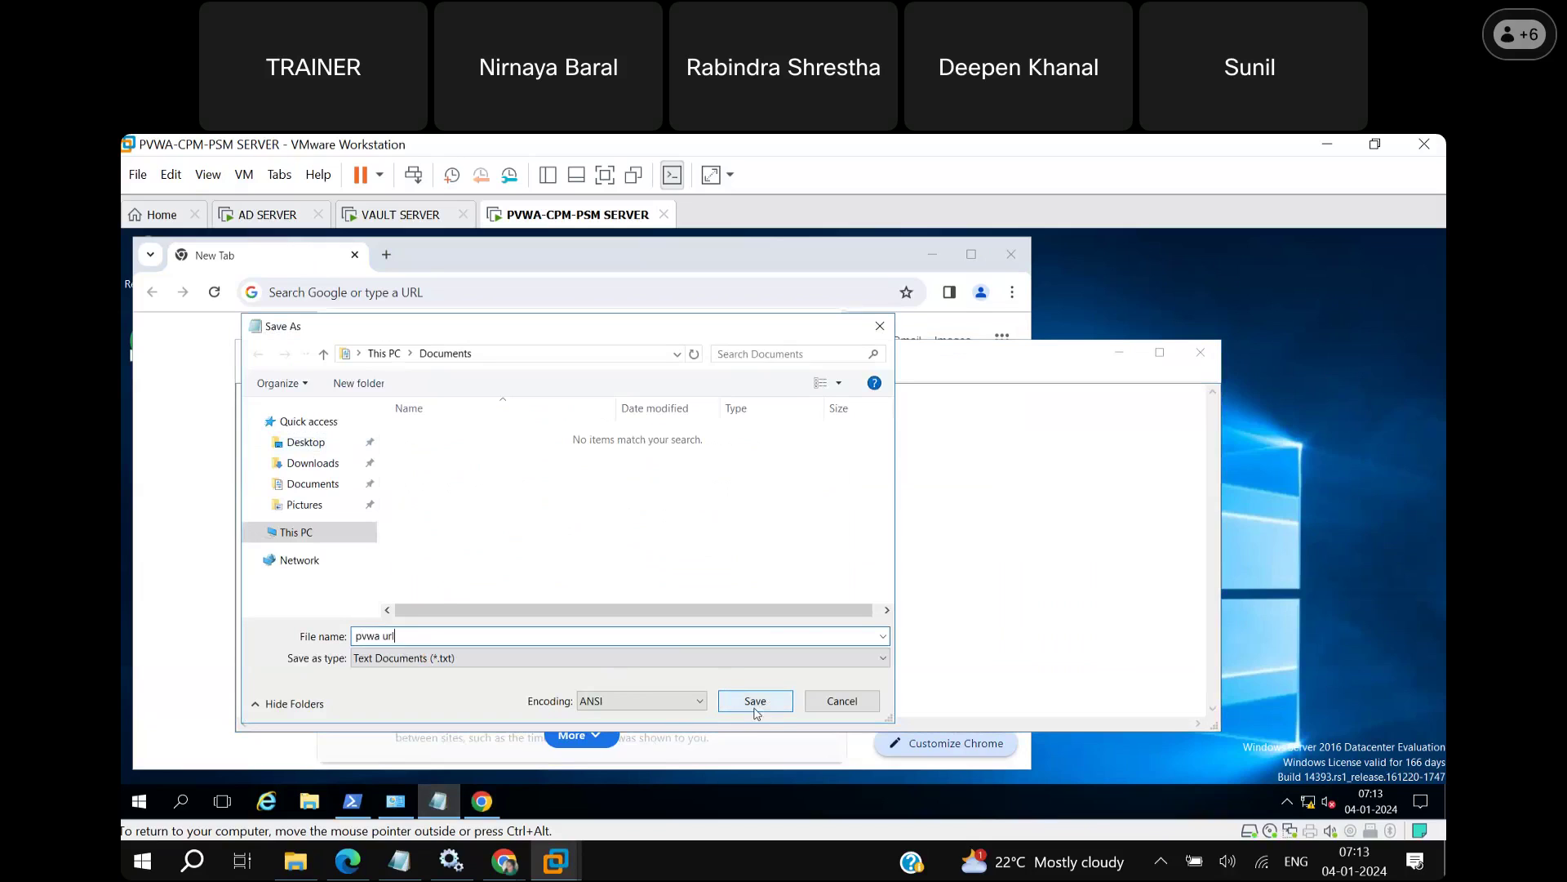
click(308, 444)
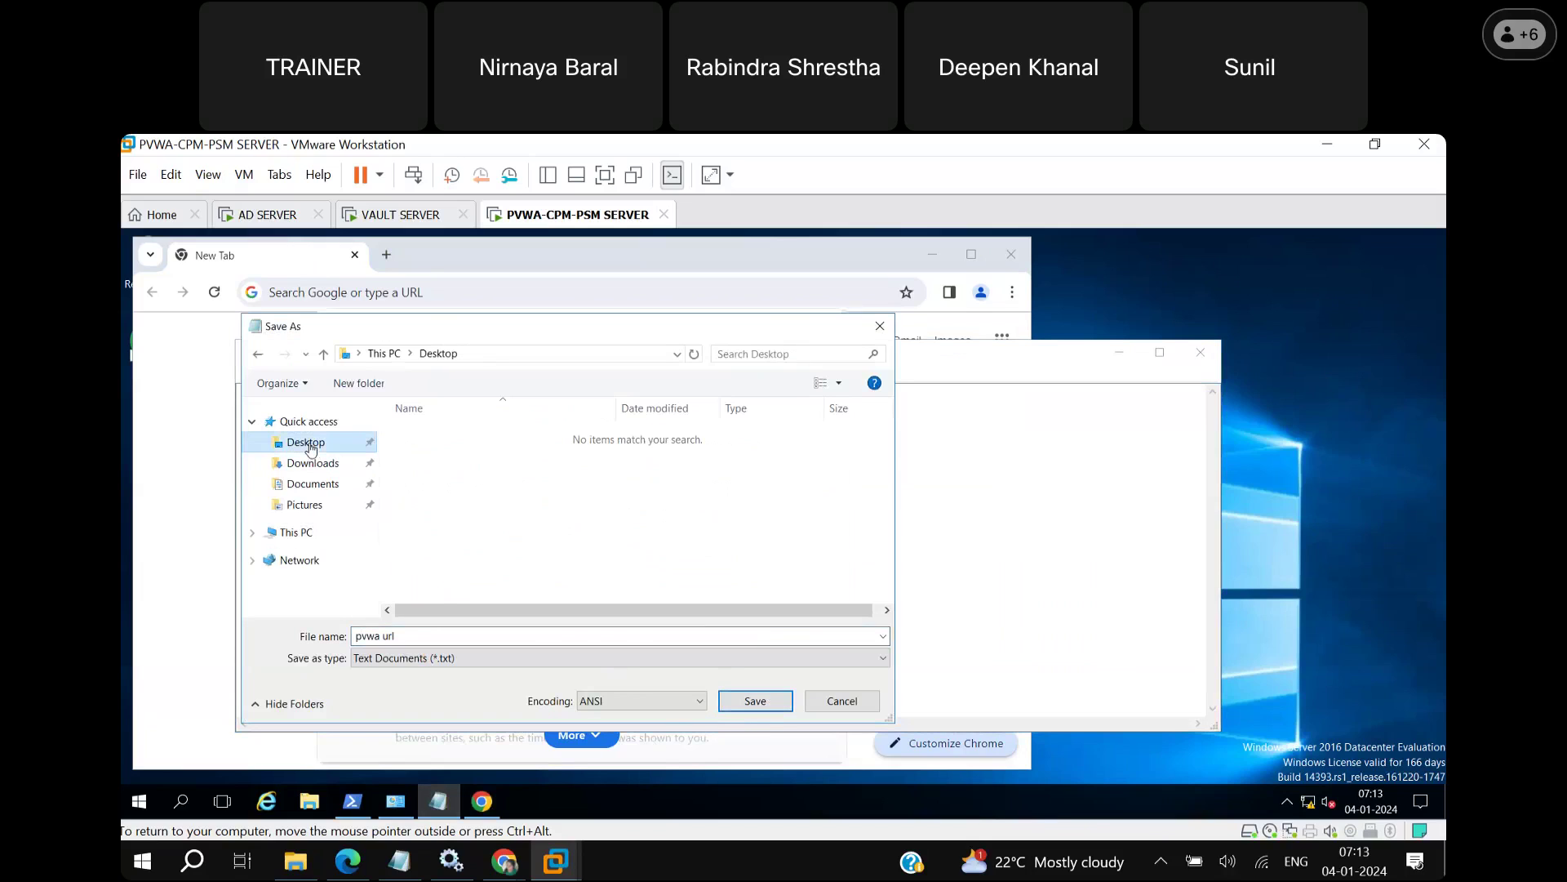
click(755, 702)
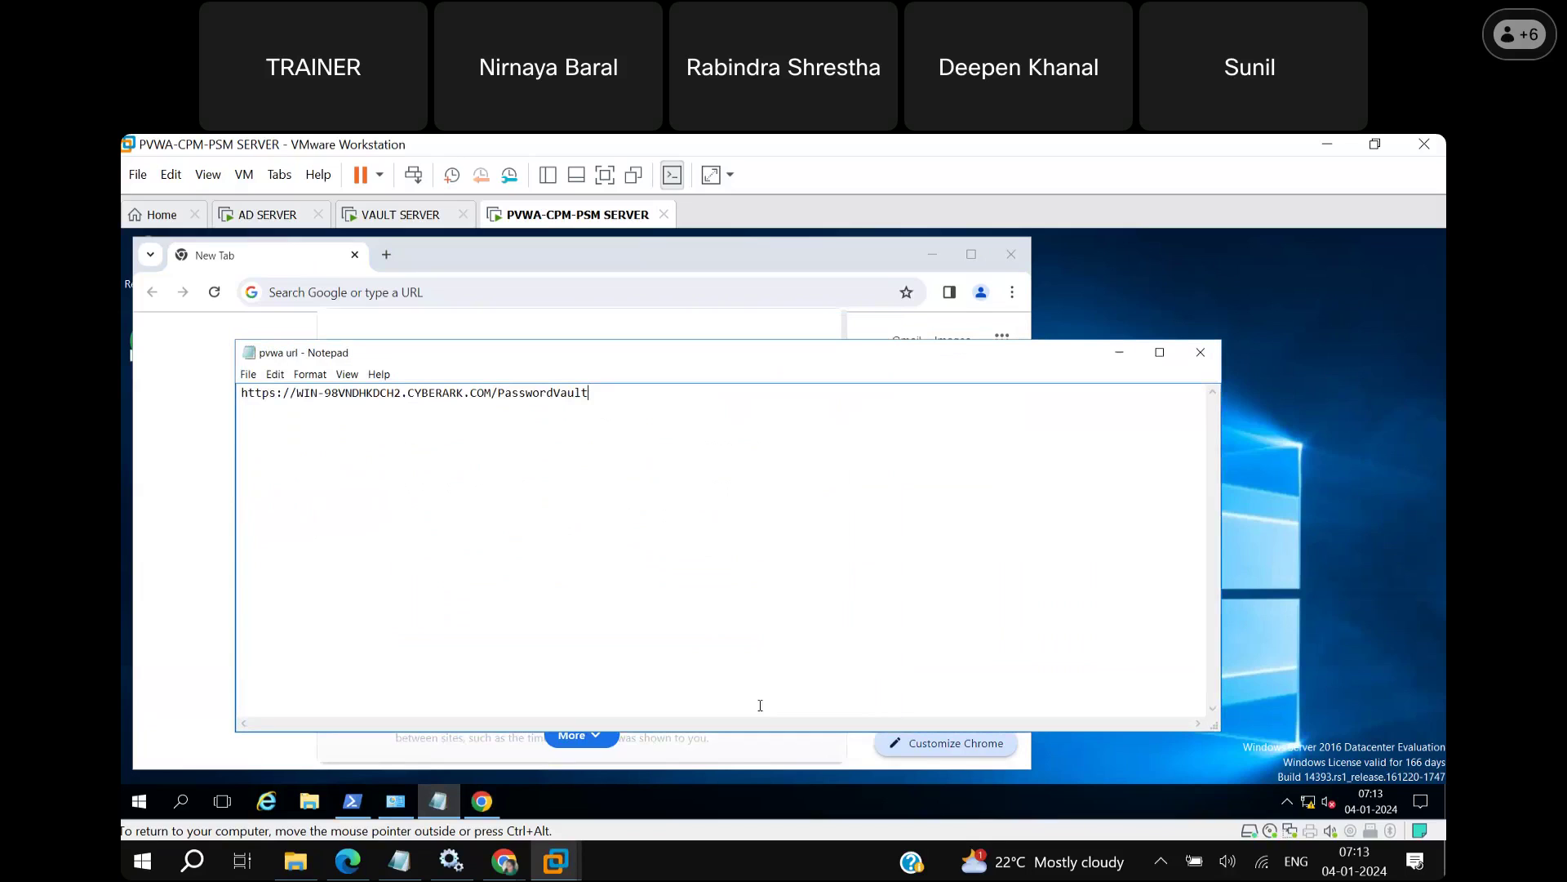
click(1200, 352)
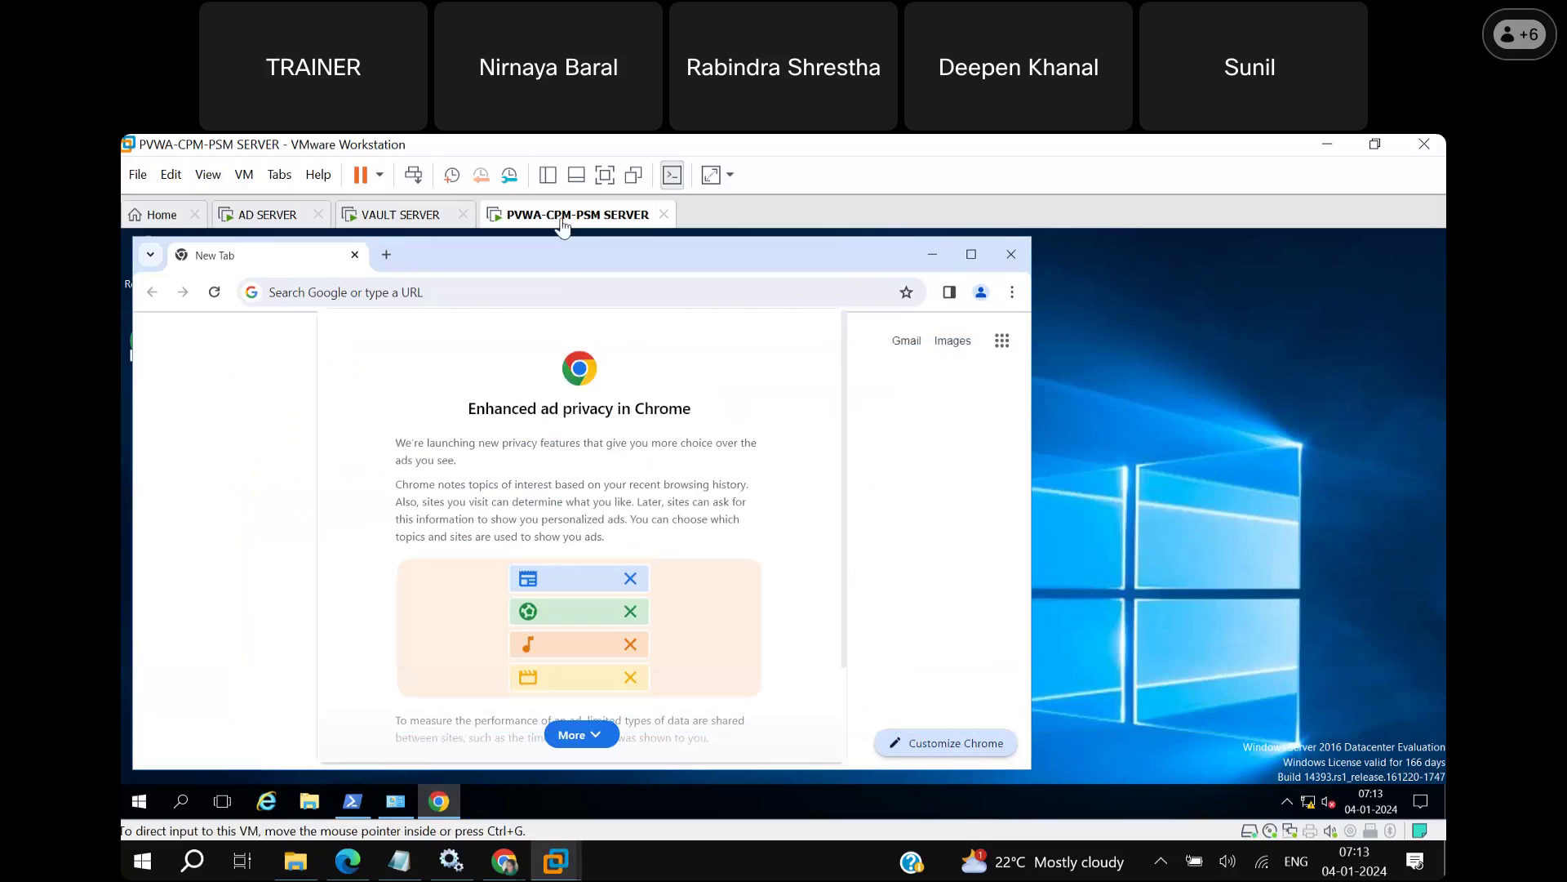
Restart the PVWA-CPM-PSM SERVER guest with Power > Restart Guest and confirm.
click(379, 176)
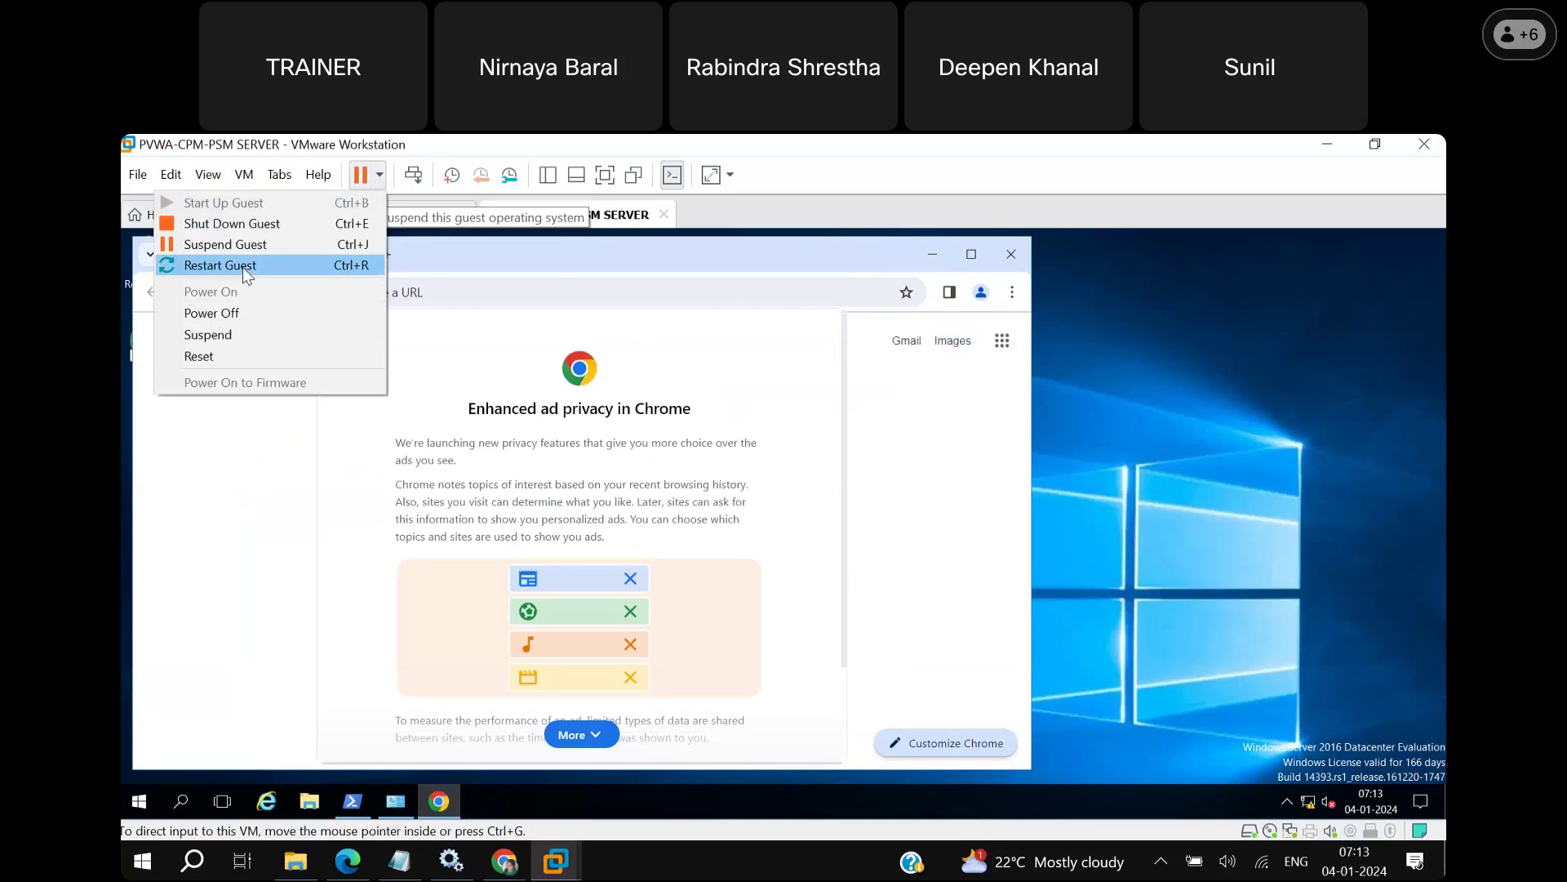
click(243, 267)
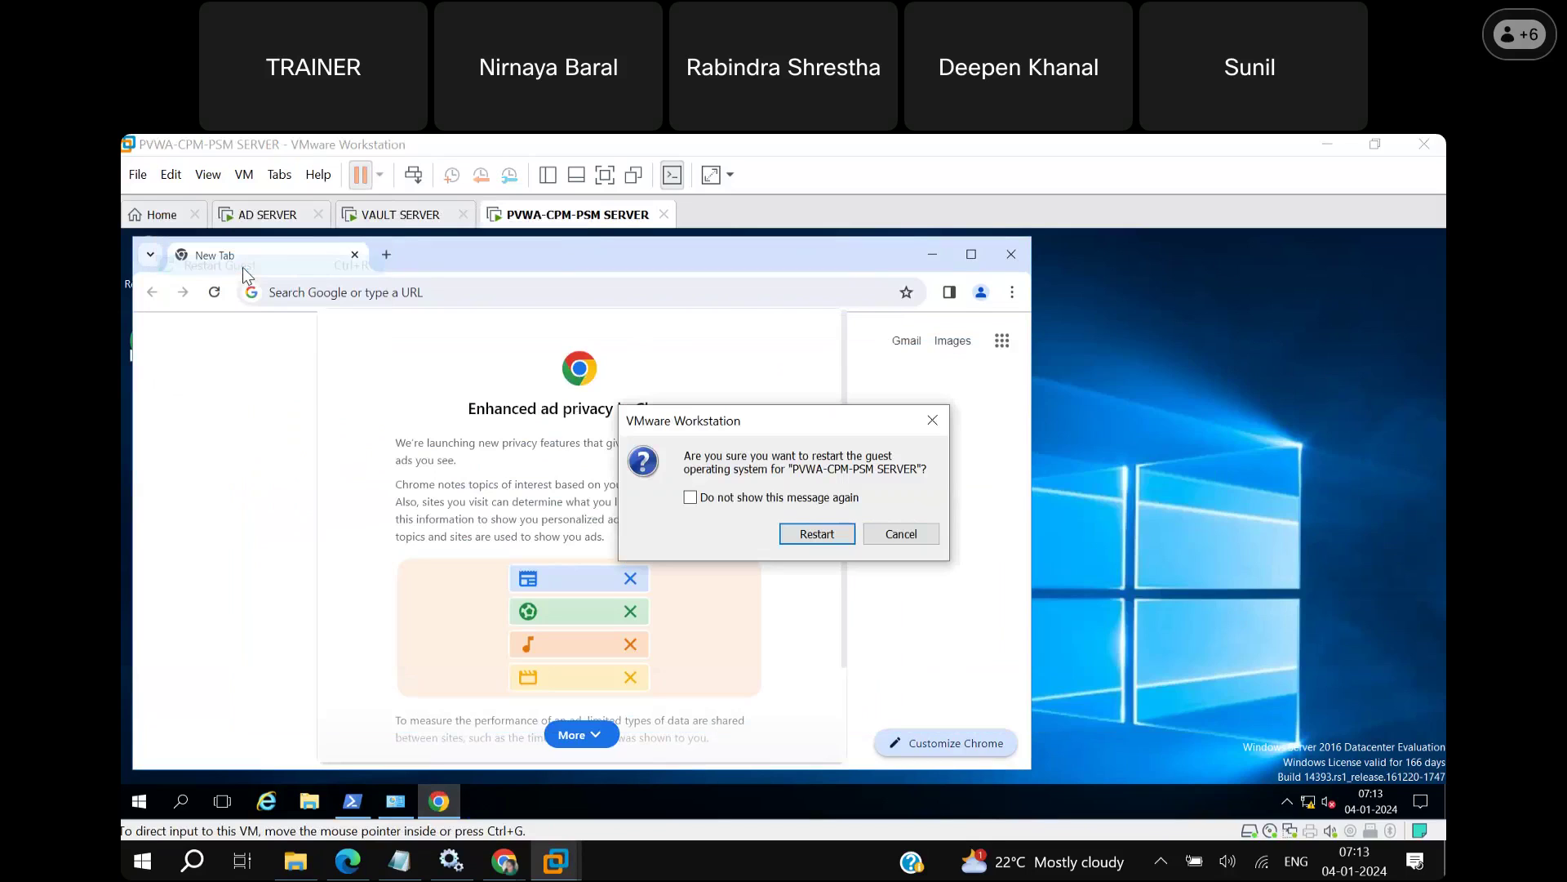
click(817, 534)
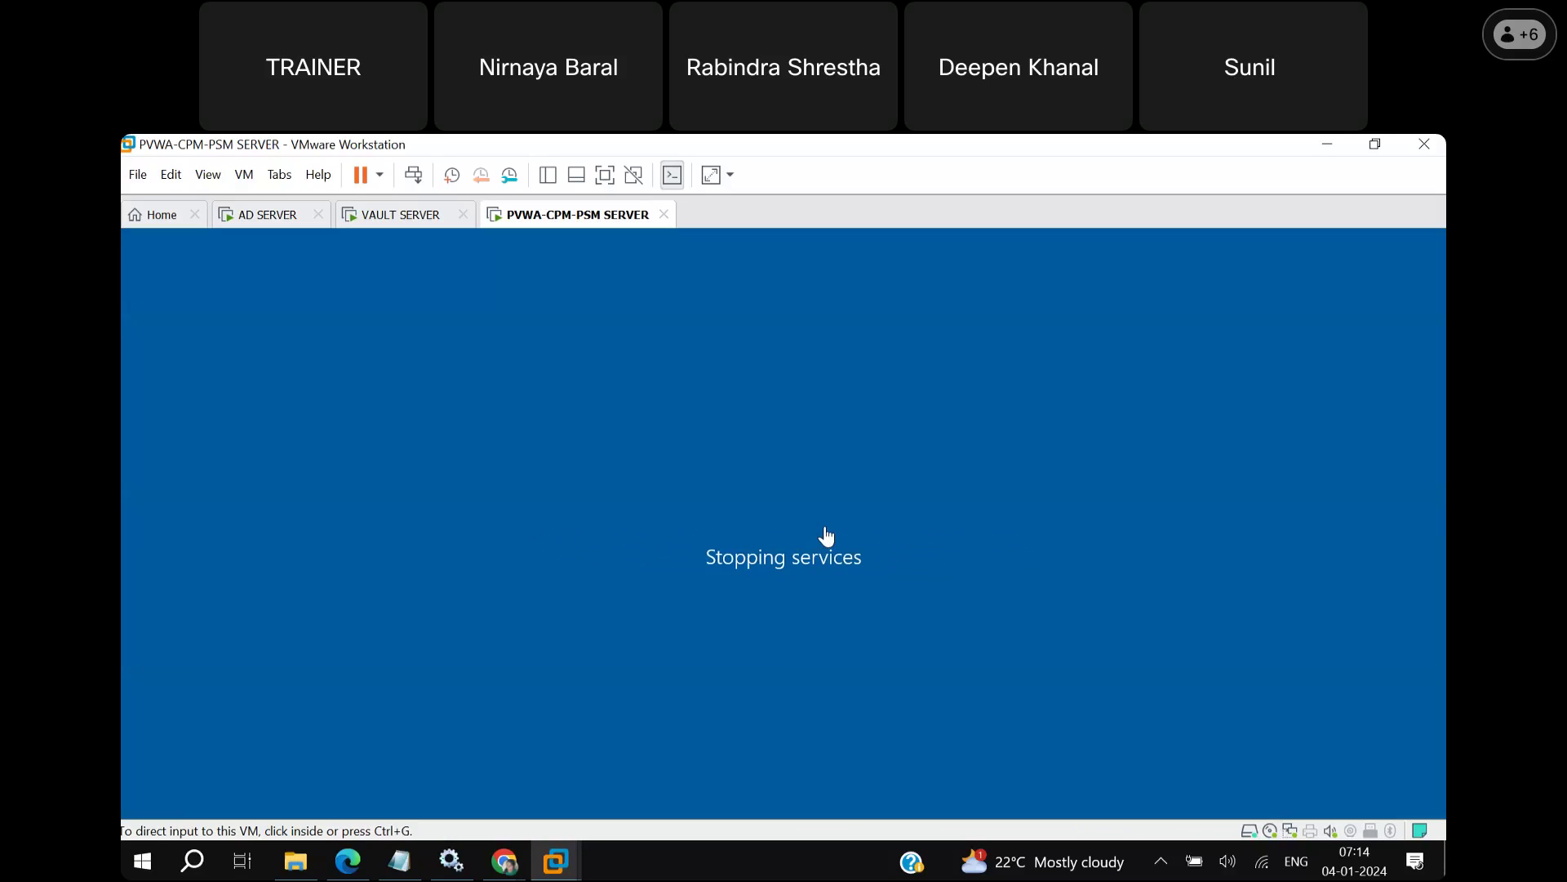
click(1345, 574)
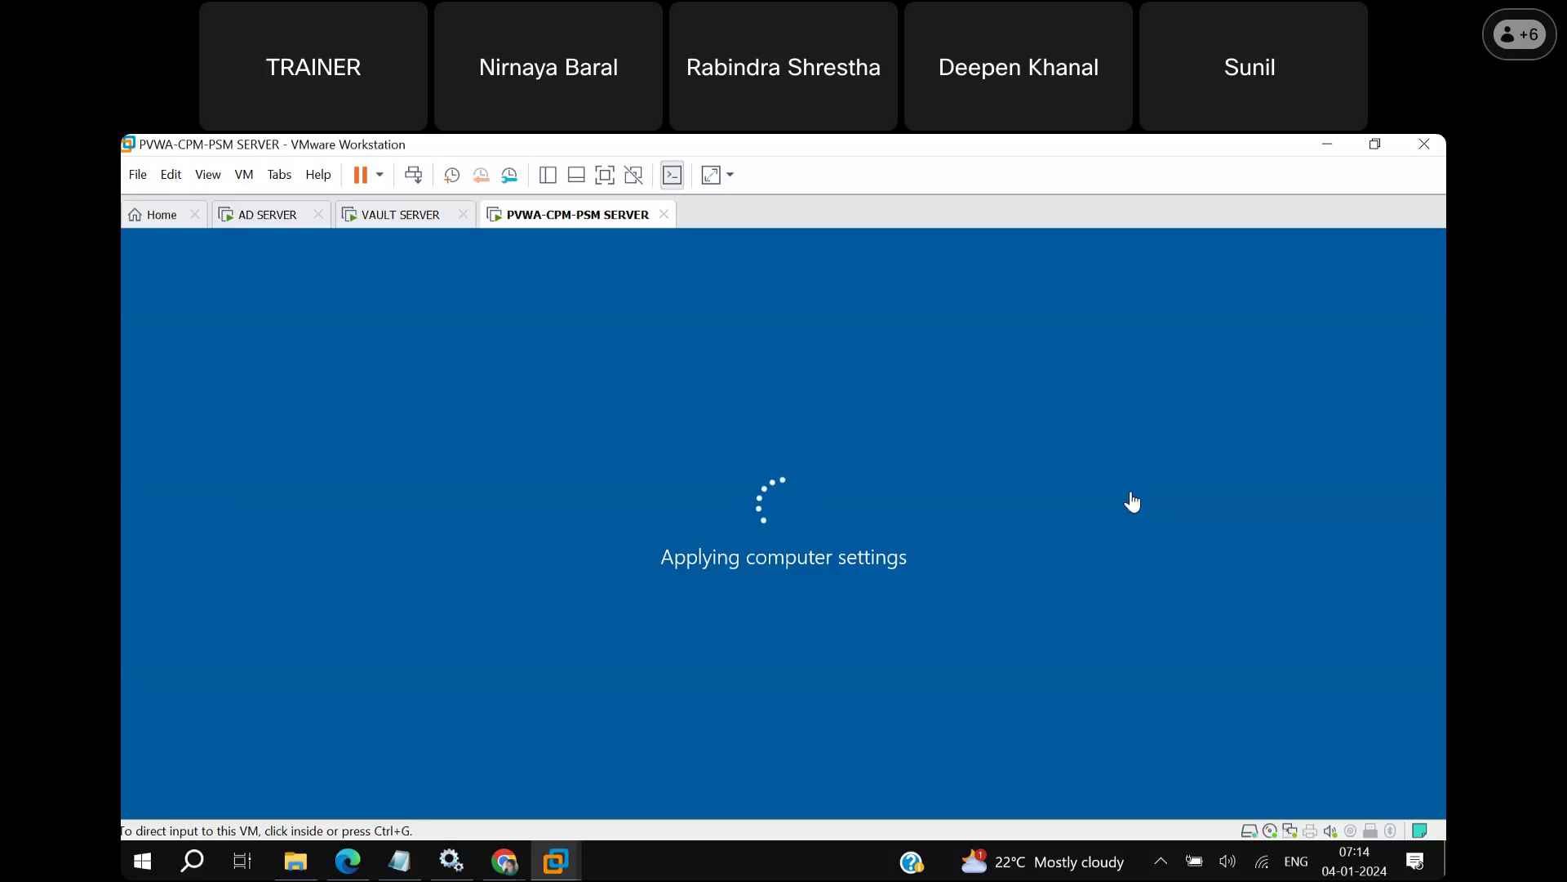
Focus the VM and wait for the rebooted server to reach its lock screen.
click(1131, 499)
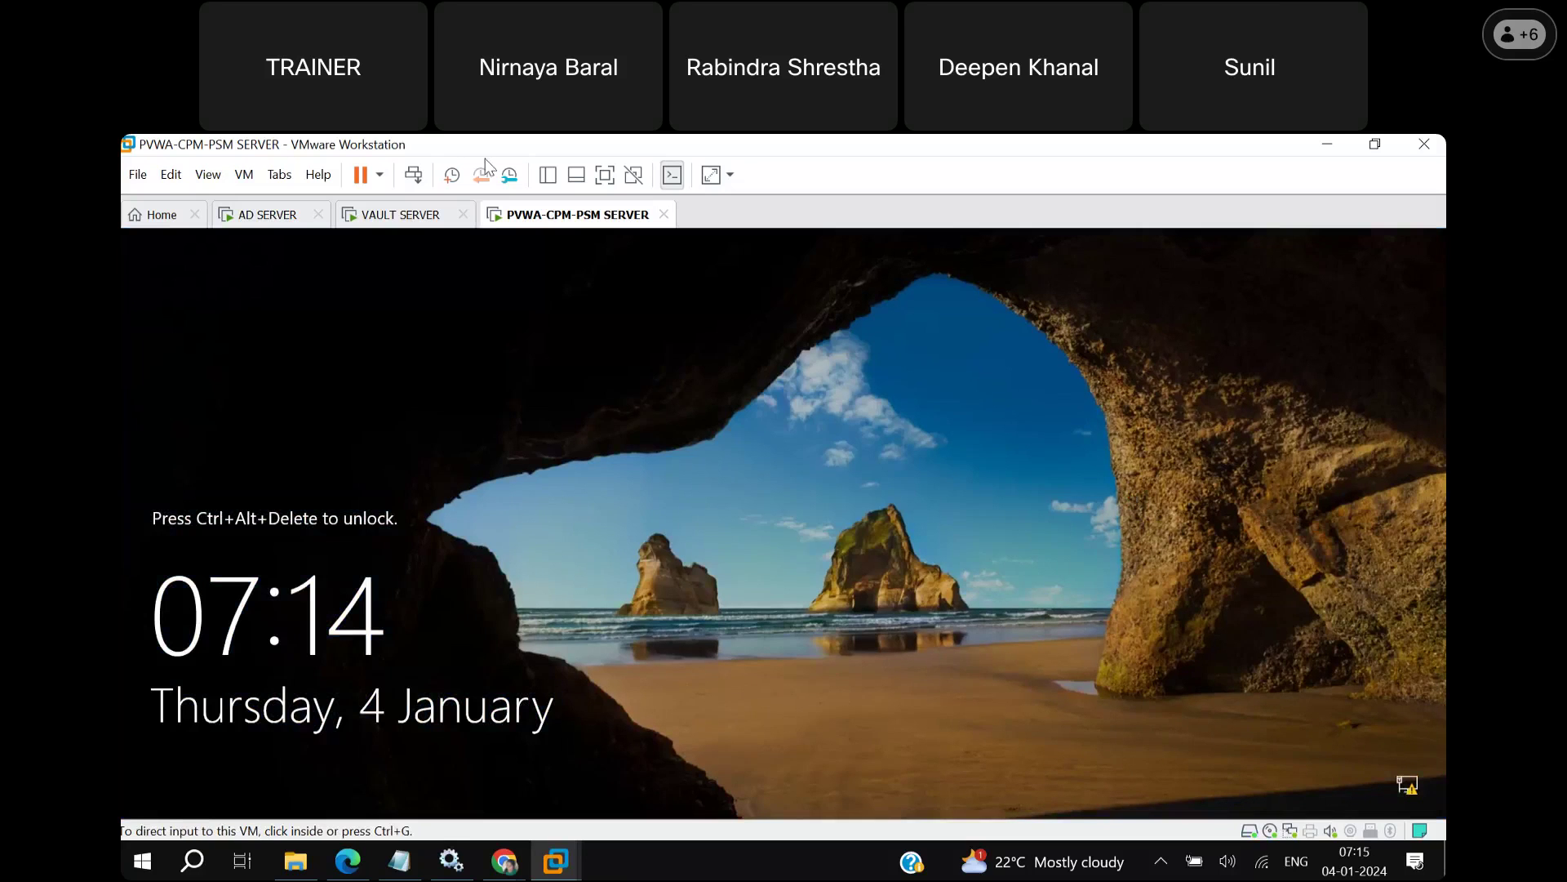
Send Ctrl+Alt+Del and sign in with the administrator password.
click(414, 176)
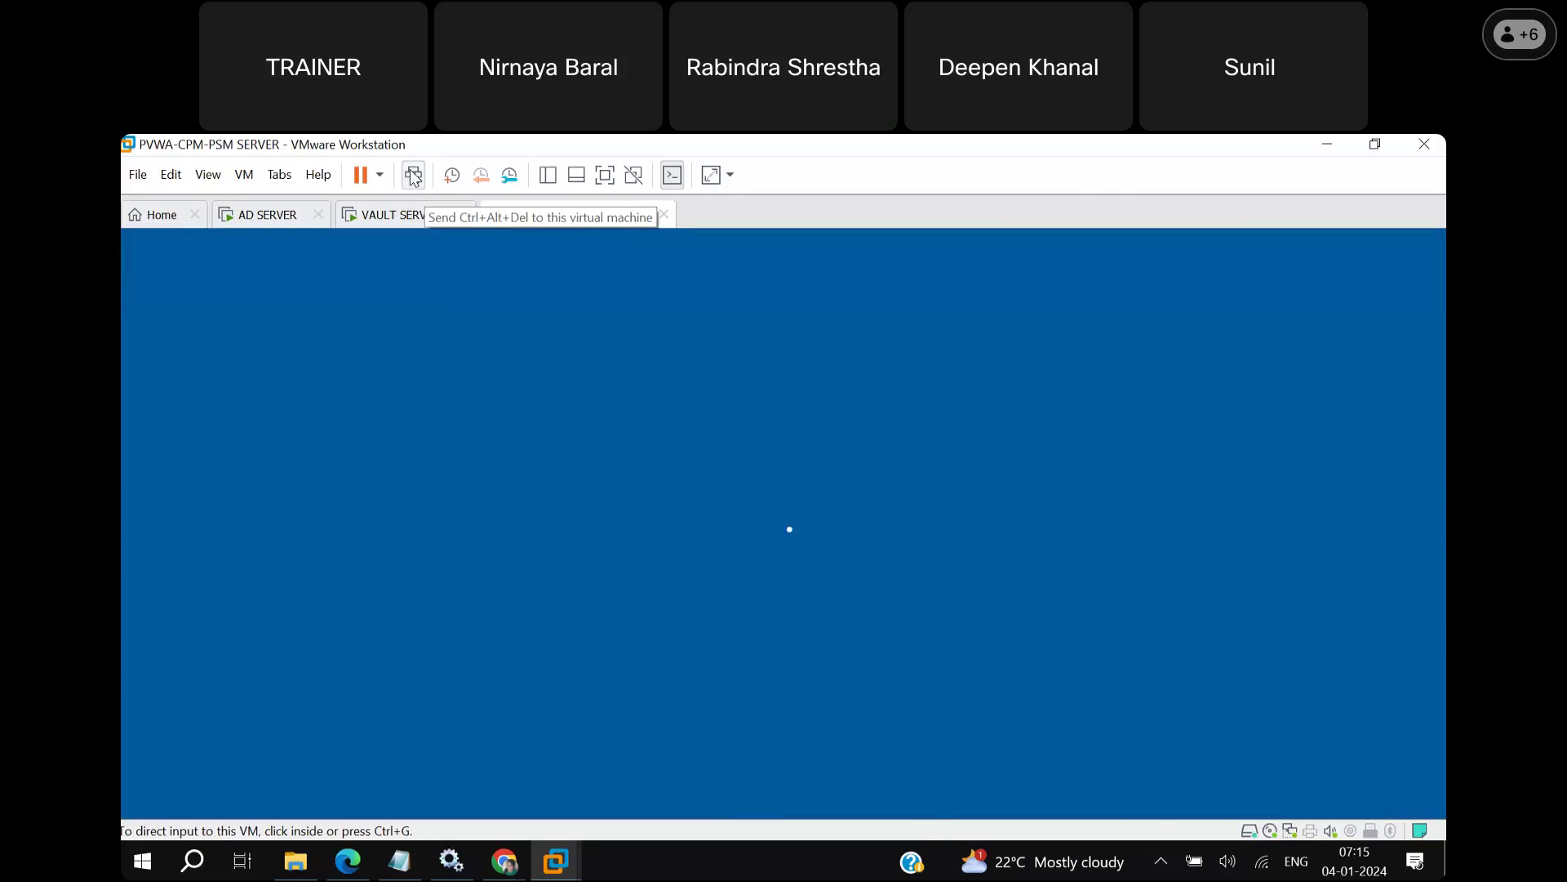
text(•••••••)
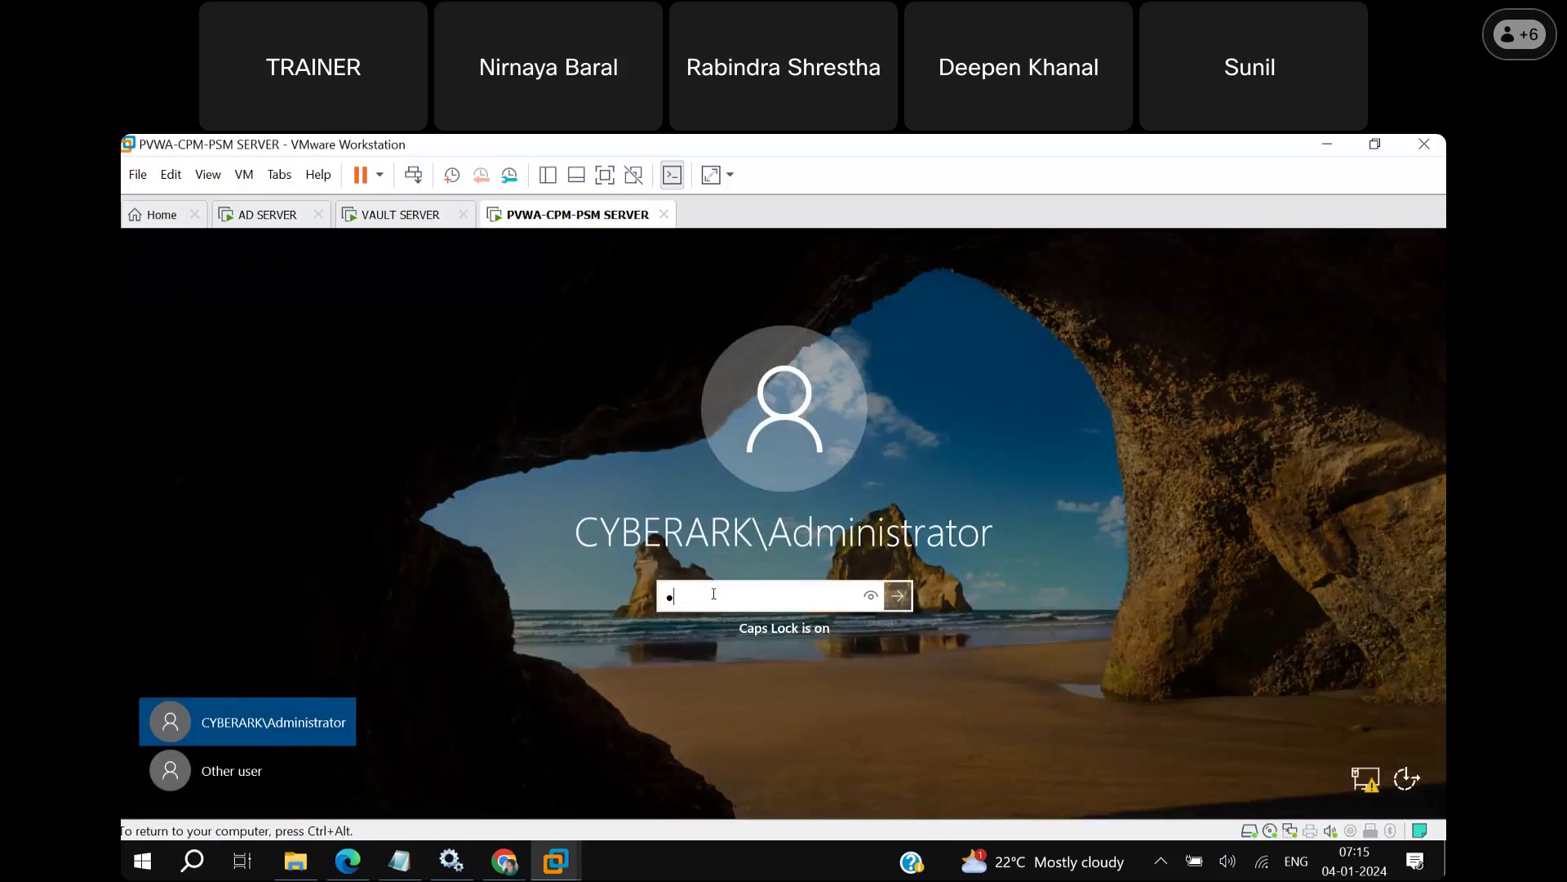
text(•••)
key(Return)
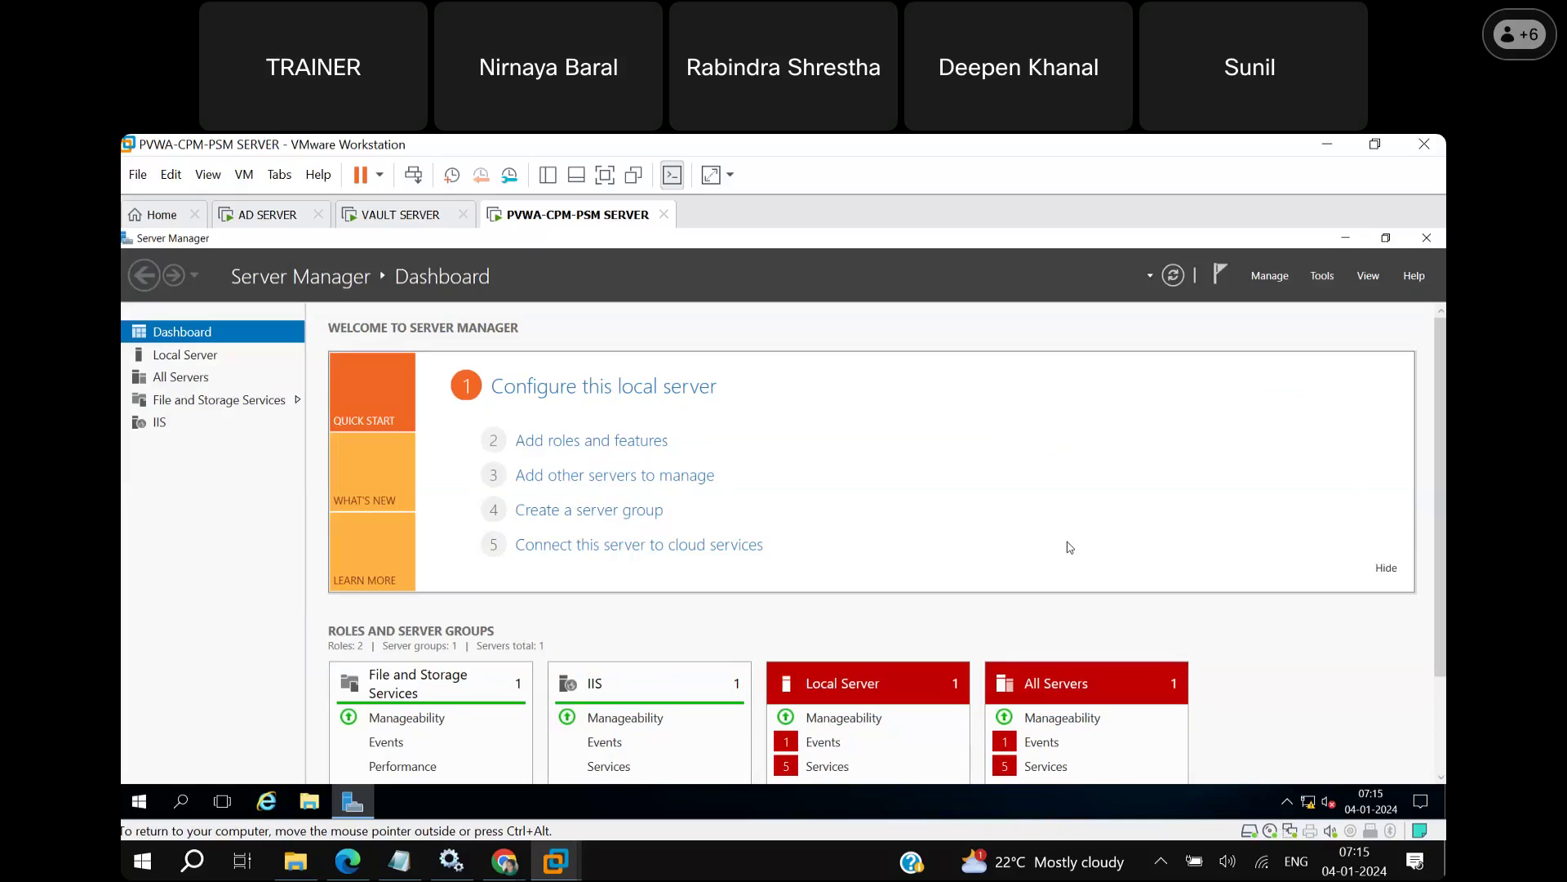
List the stopped services and start Downloaded Maps Manager and Sync Host_3c6aa.
click(846, 771)
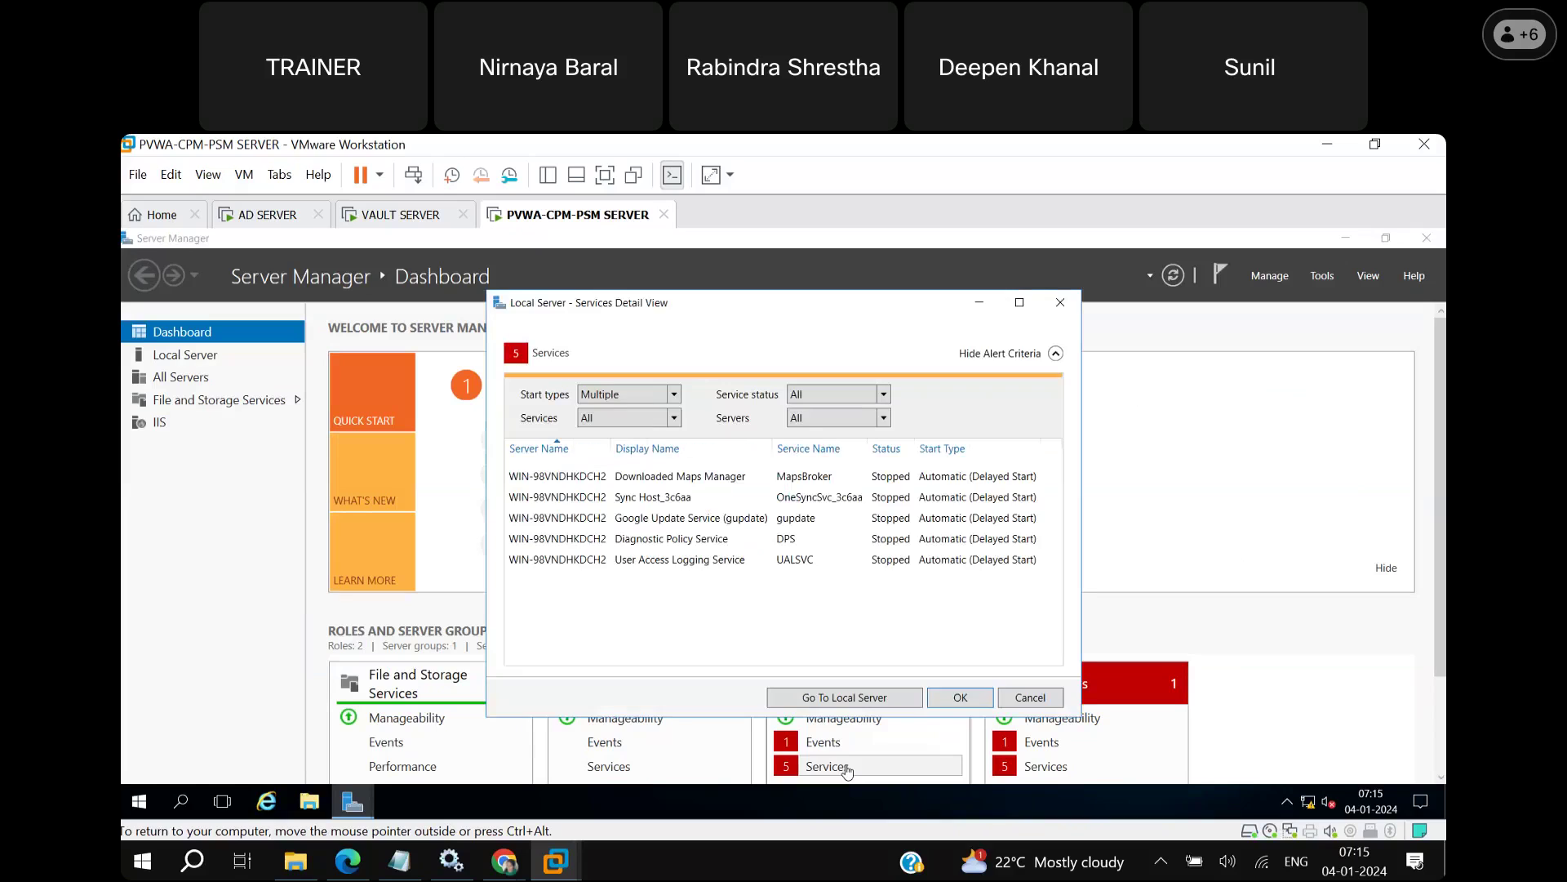
click(696, 478)
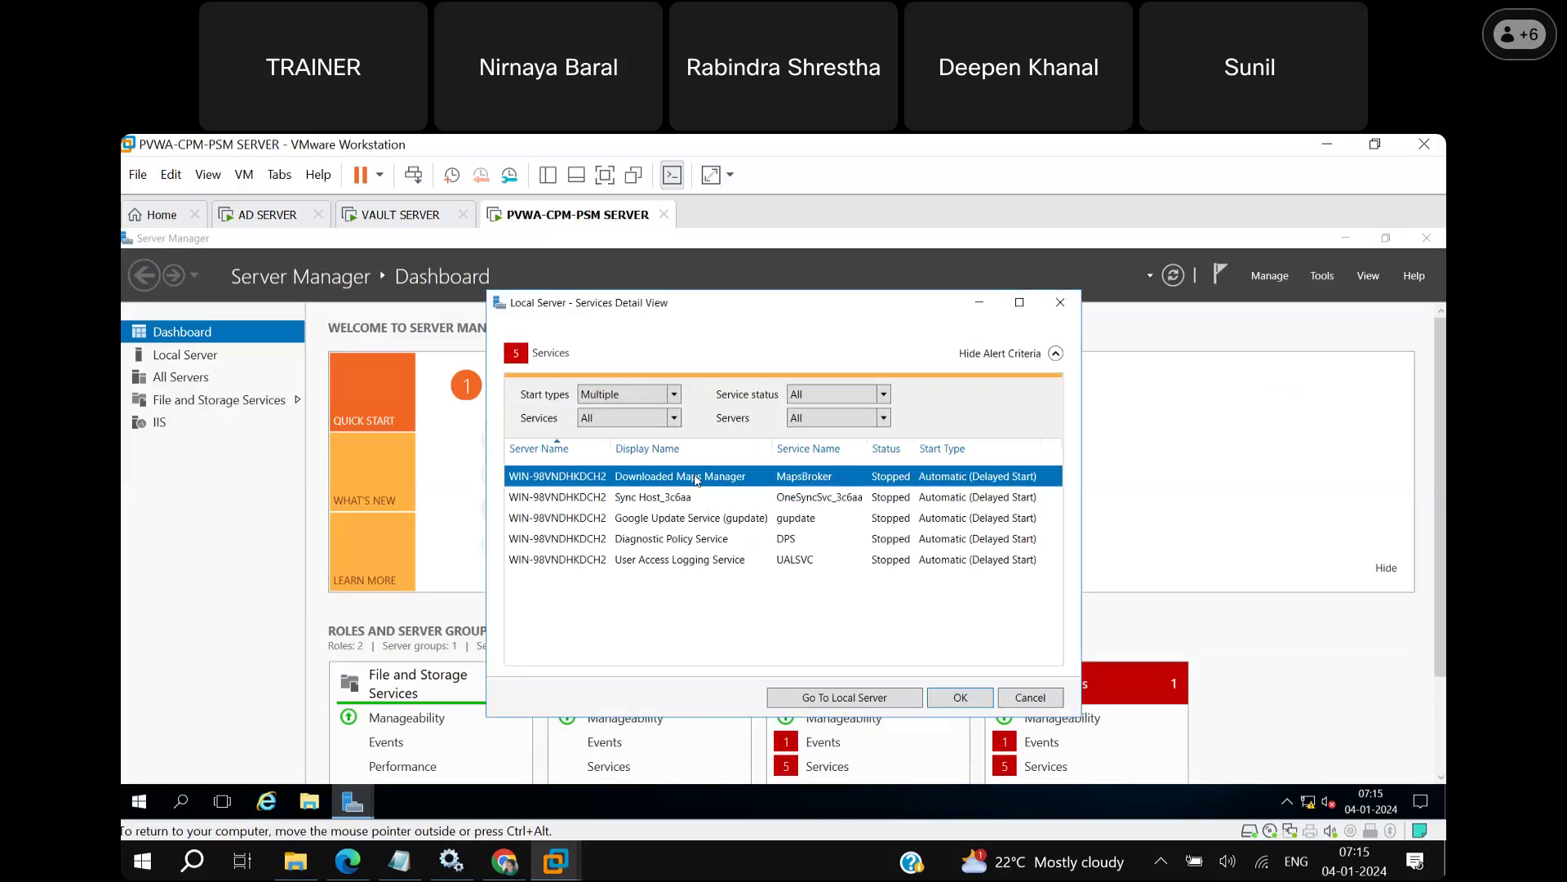
right_click(696, 479)
click(701, 494)
click(699, 498)
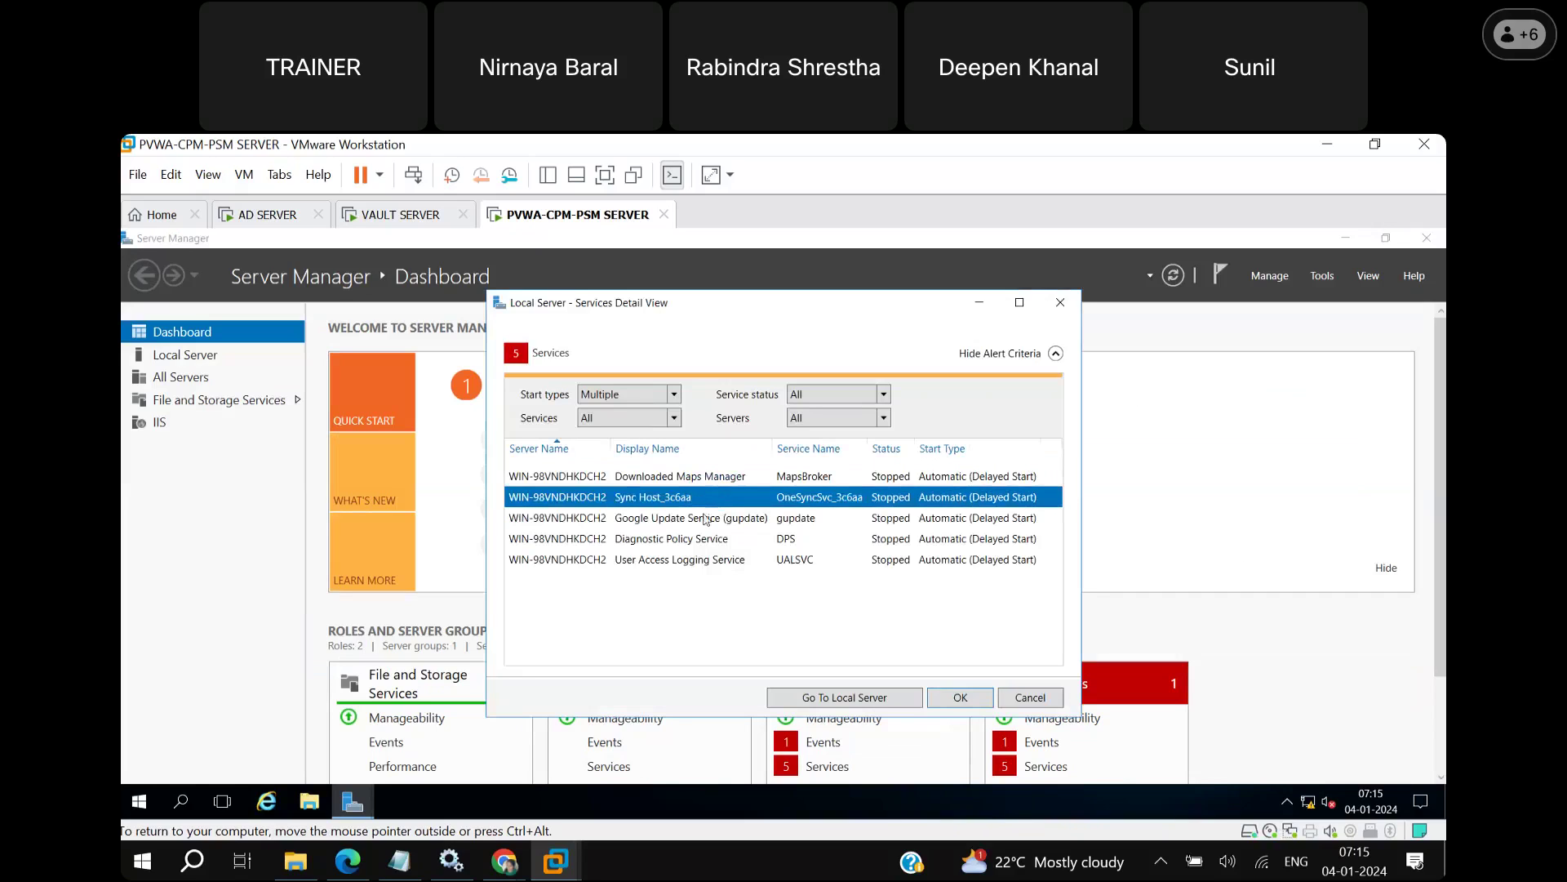
right_click(698, 496)
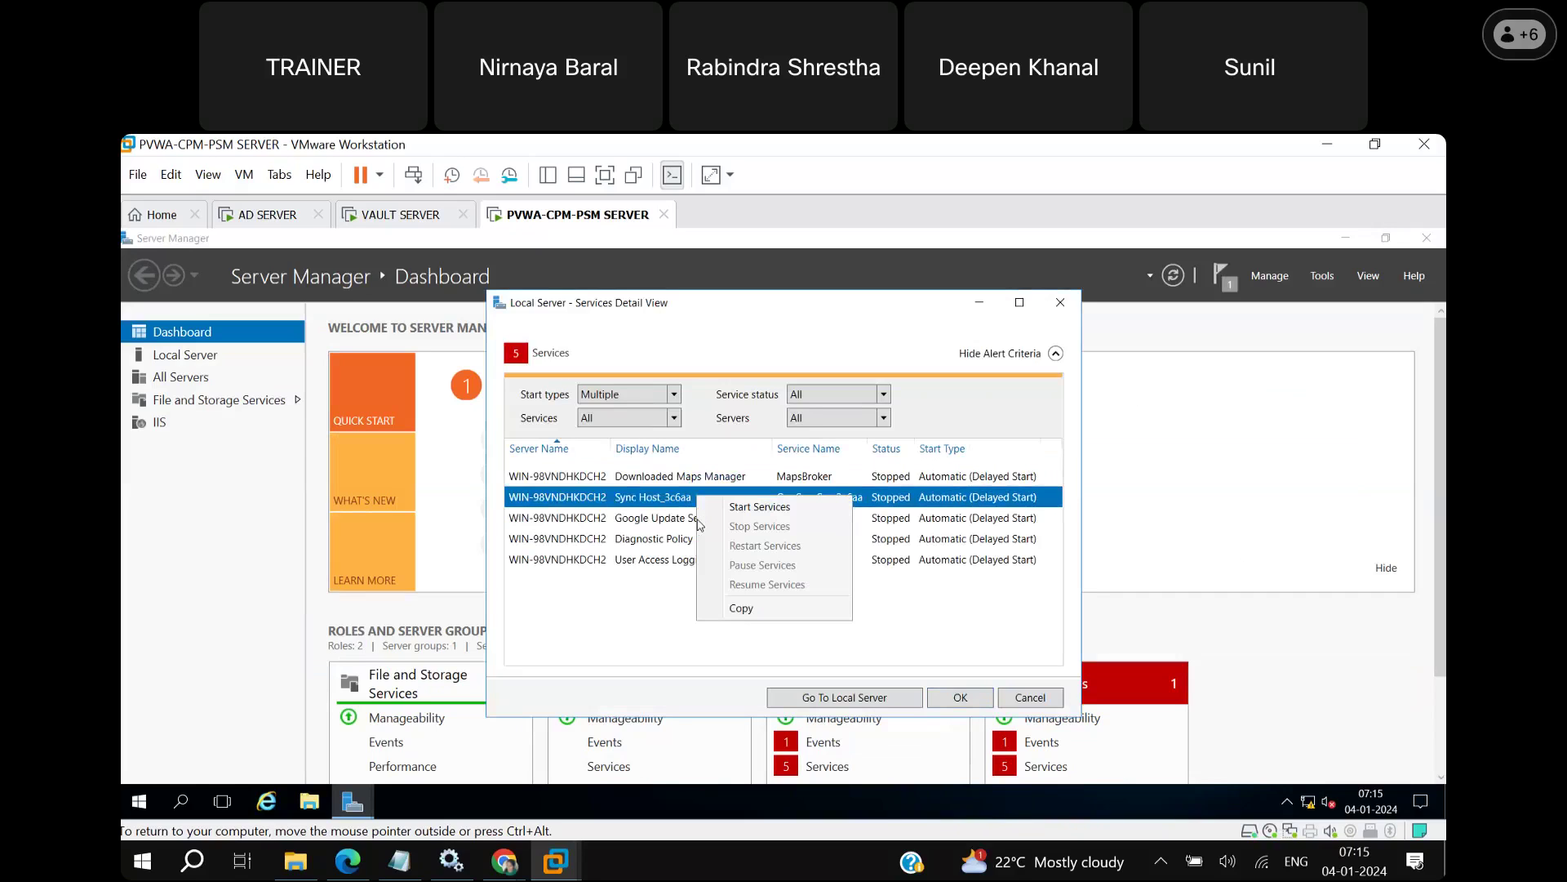
click(759, 507)
Start Diagnostic Policy Service, User Access Logging Service and Google Update Service, then close the list.
click(715, 527)
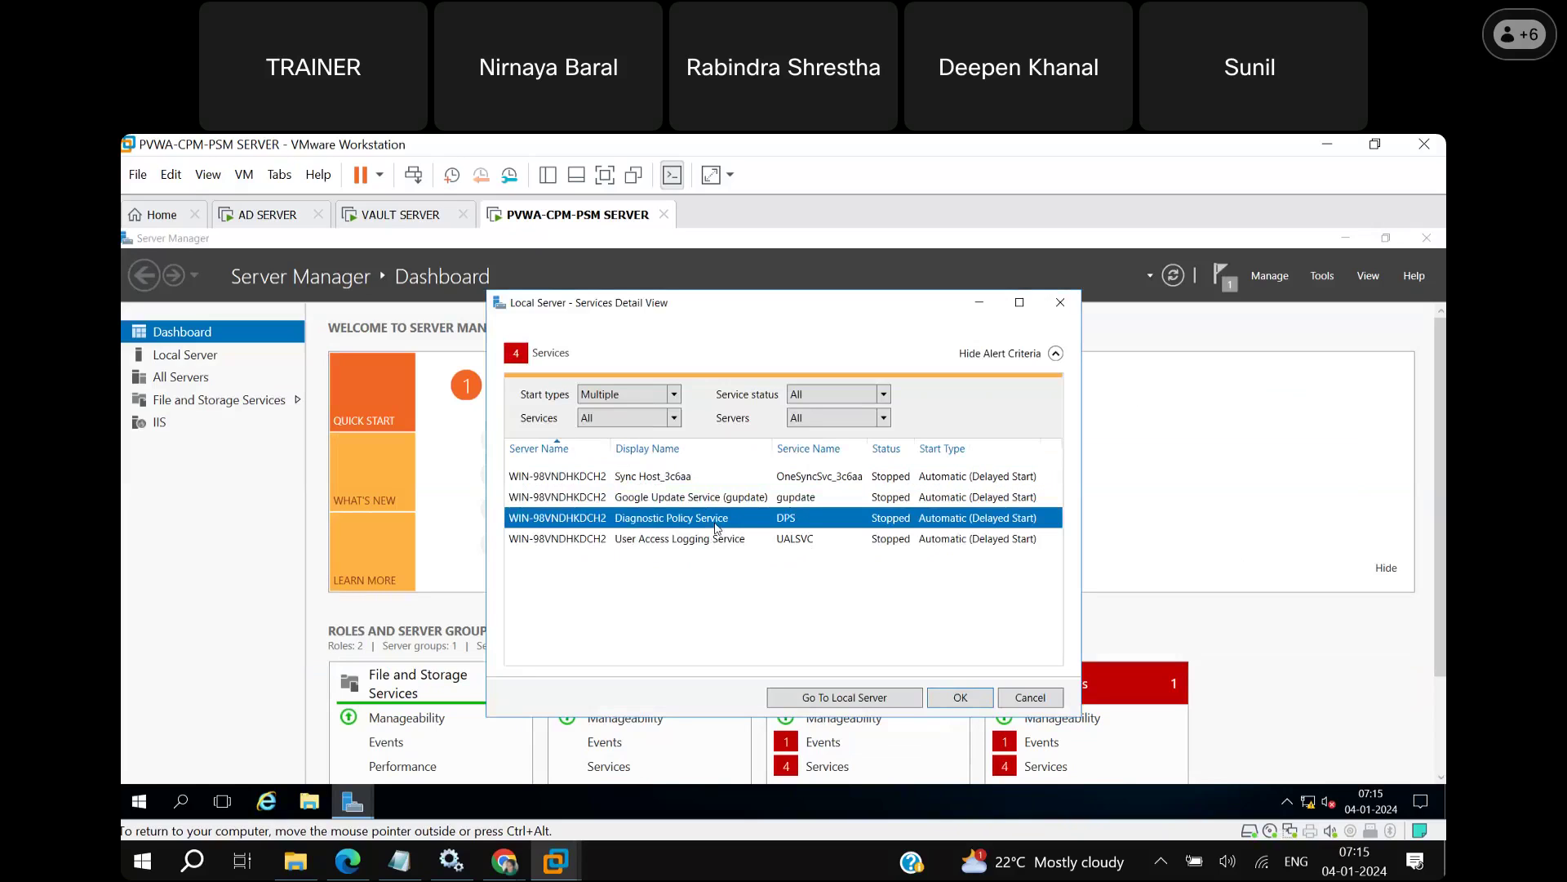
right_click(715, 527)
click(742, 536)
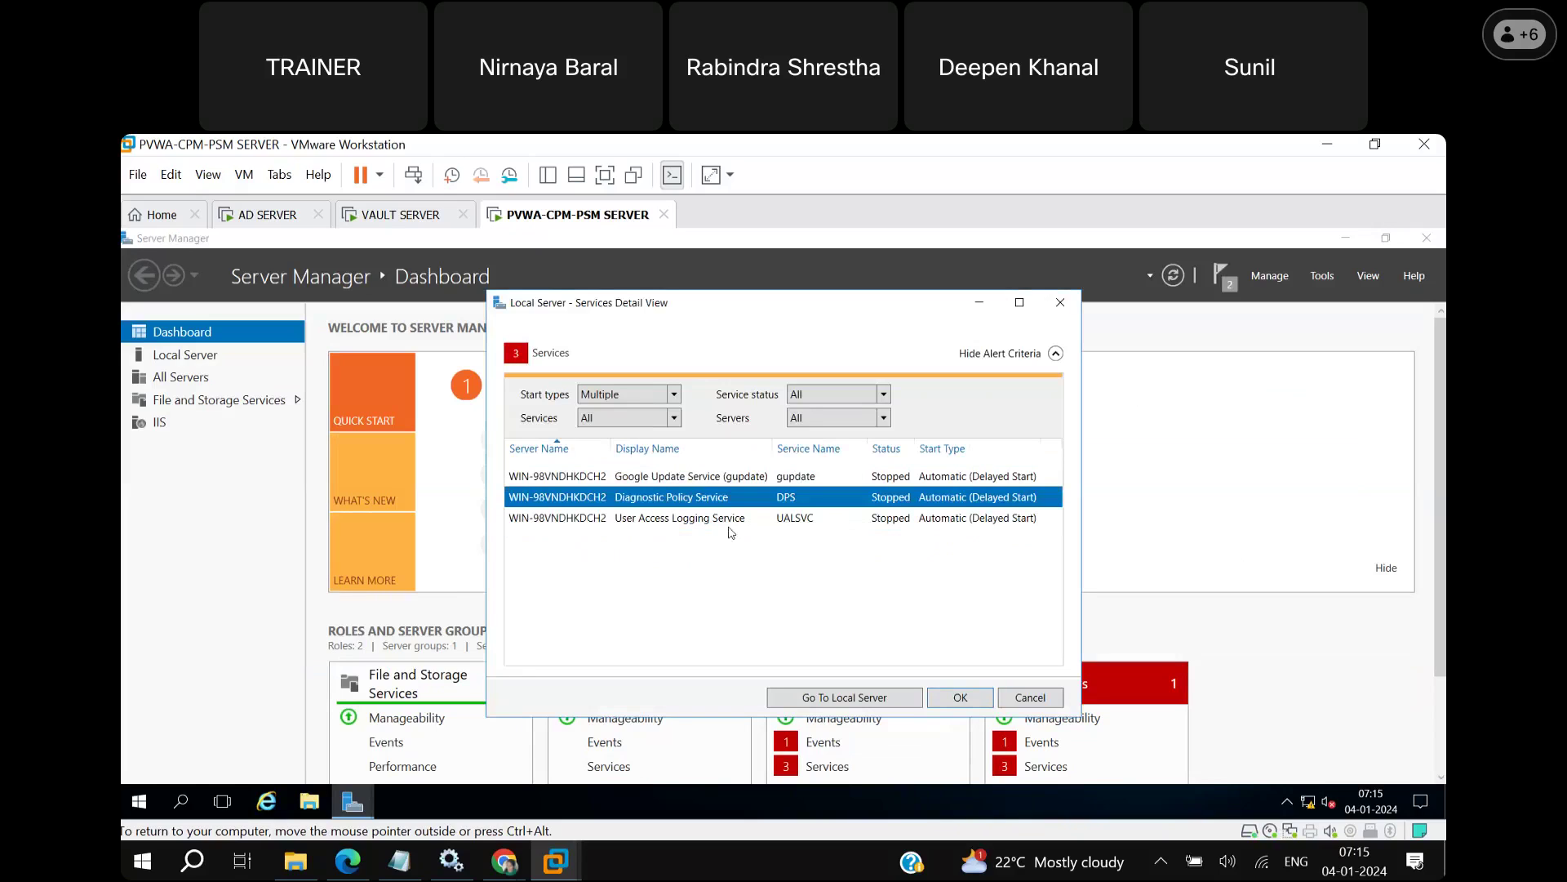
click(712, 520)
right_click(712, 520)
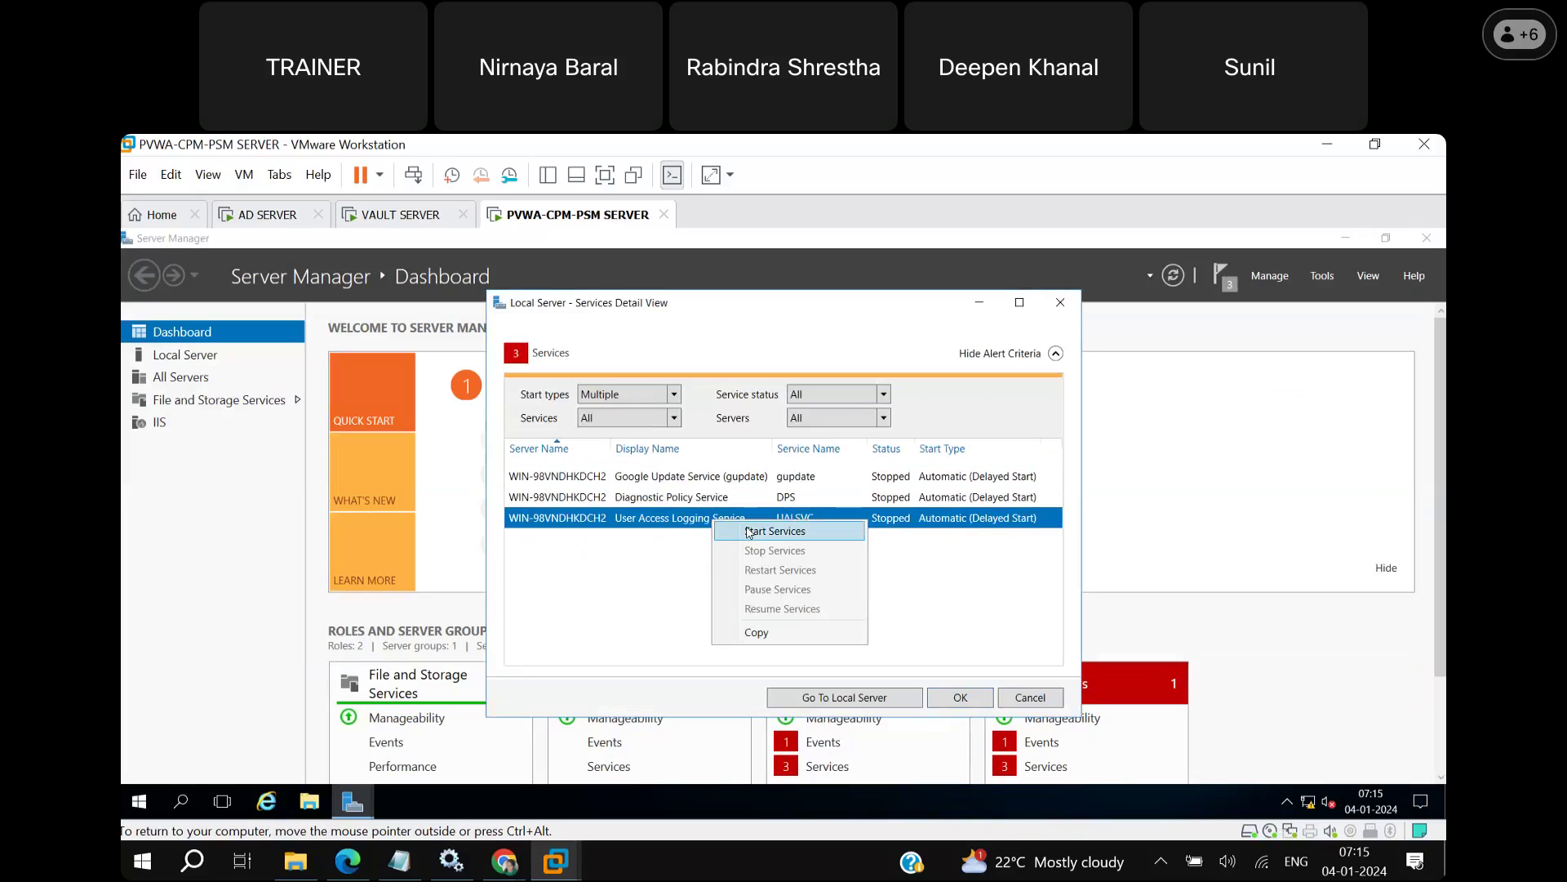
click(749, 531)
click(697, 481)
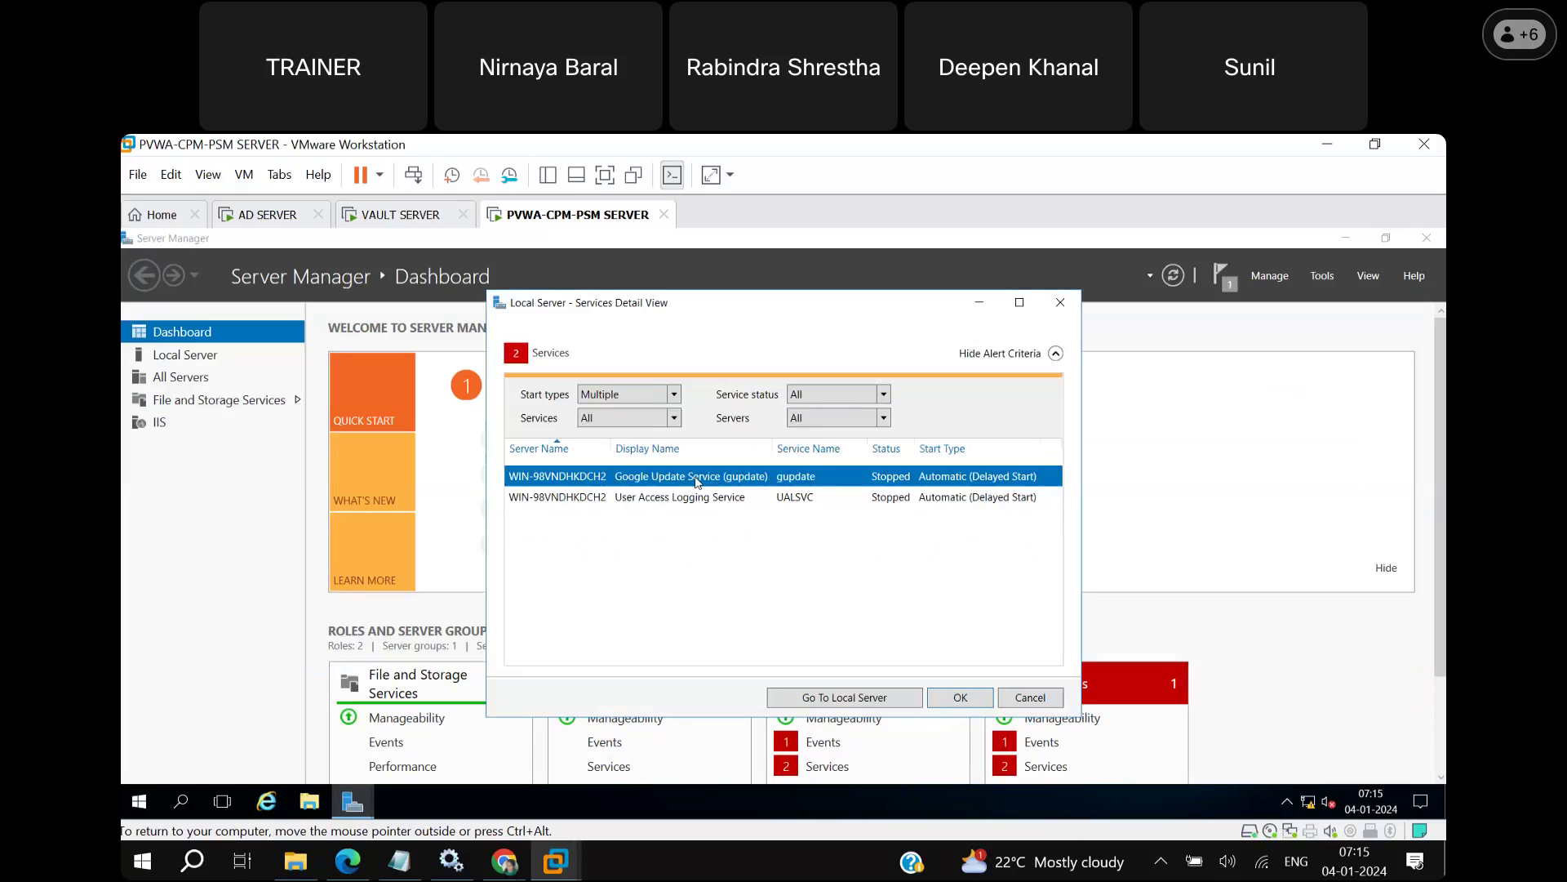
right_click(697, 481)
click(730, 496)
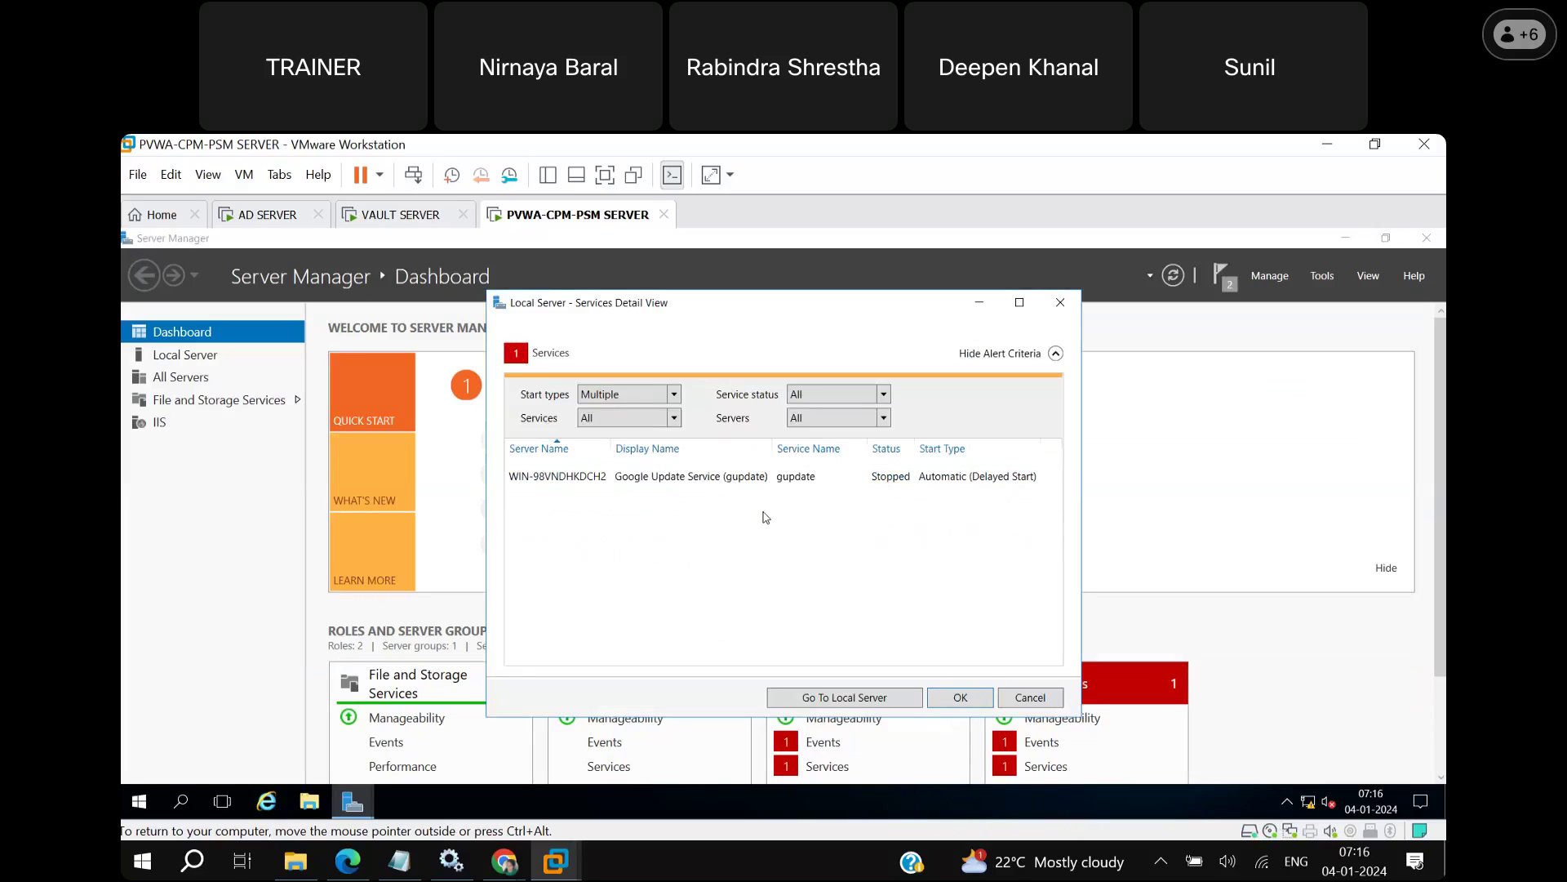
click(961, 698)
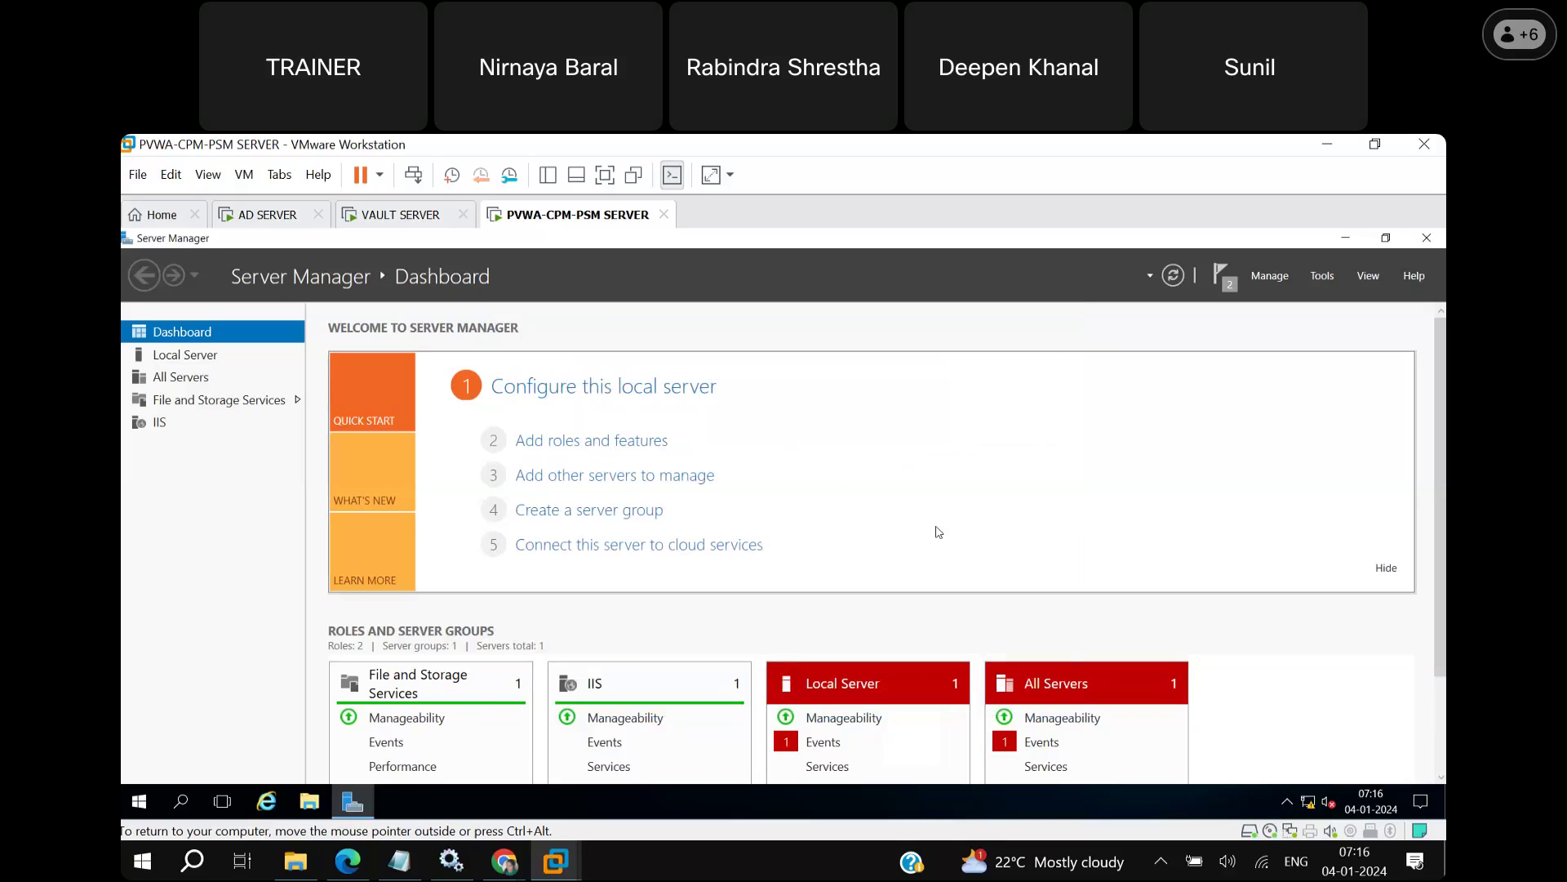
Open the pvwa url note, select its PasswordVault URL, and launch Google Chrome.
click(1349, 237)
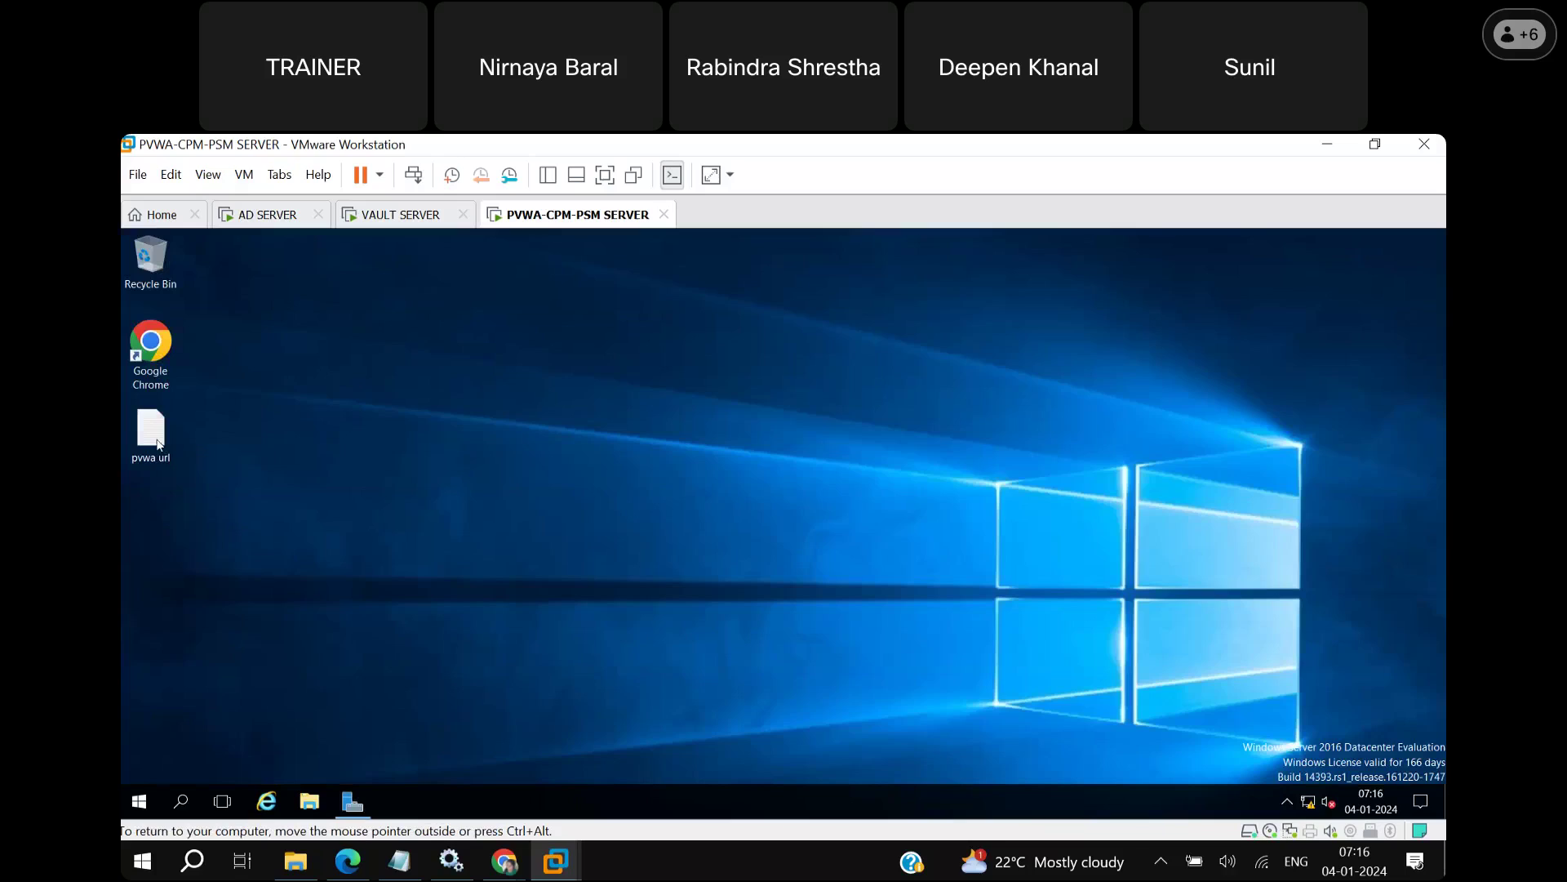
double_click(150, 430)
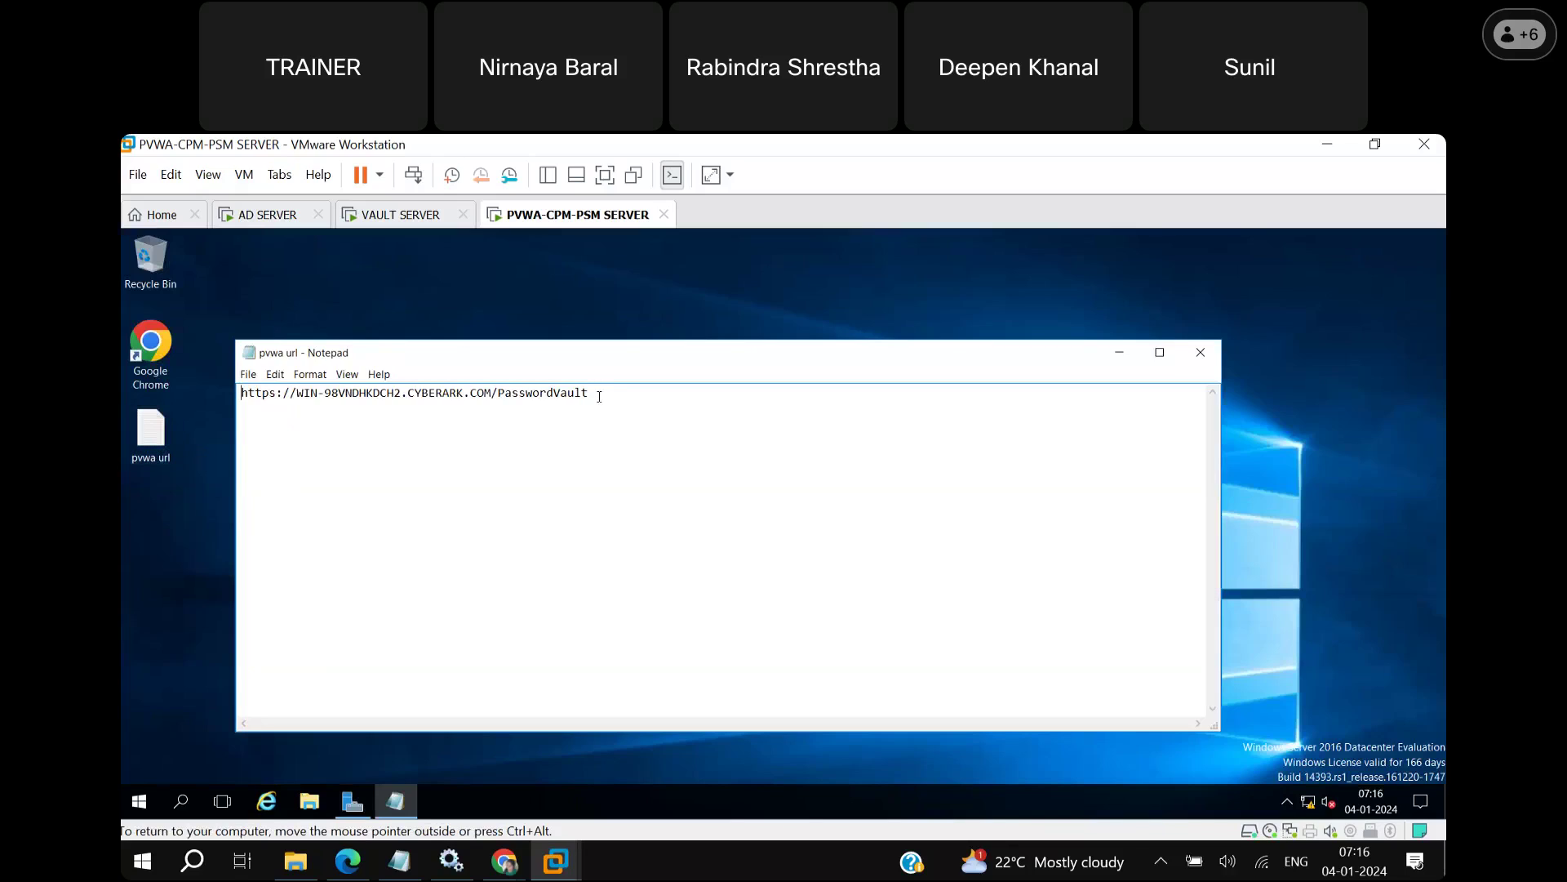
drag(589, 394, 241, 395)
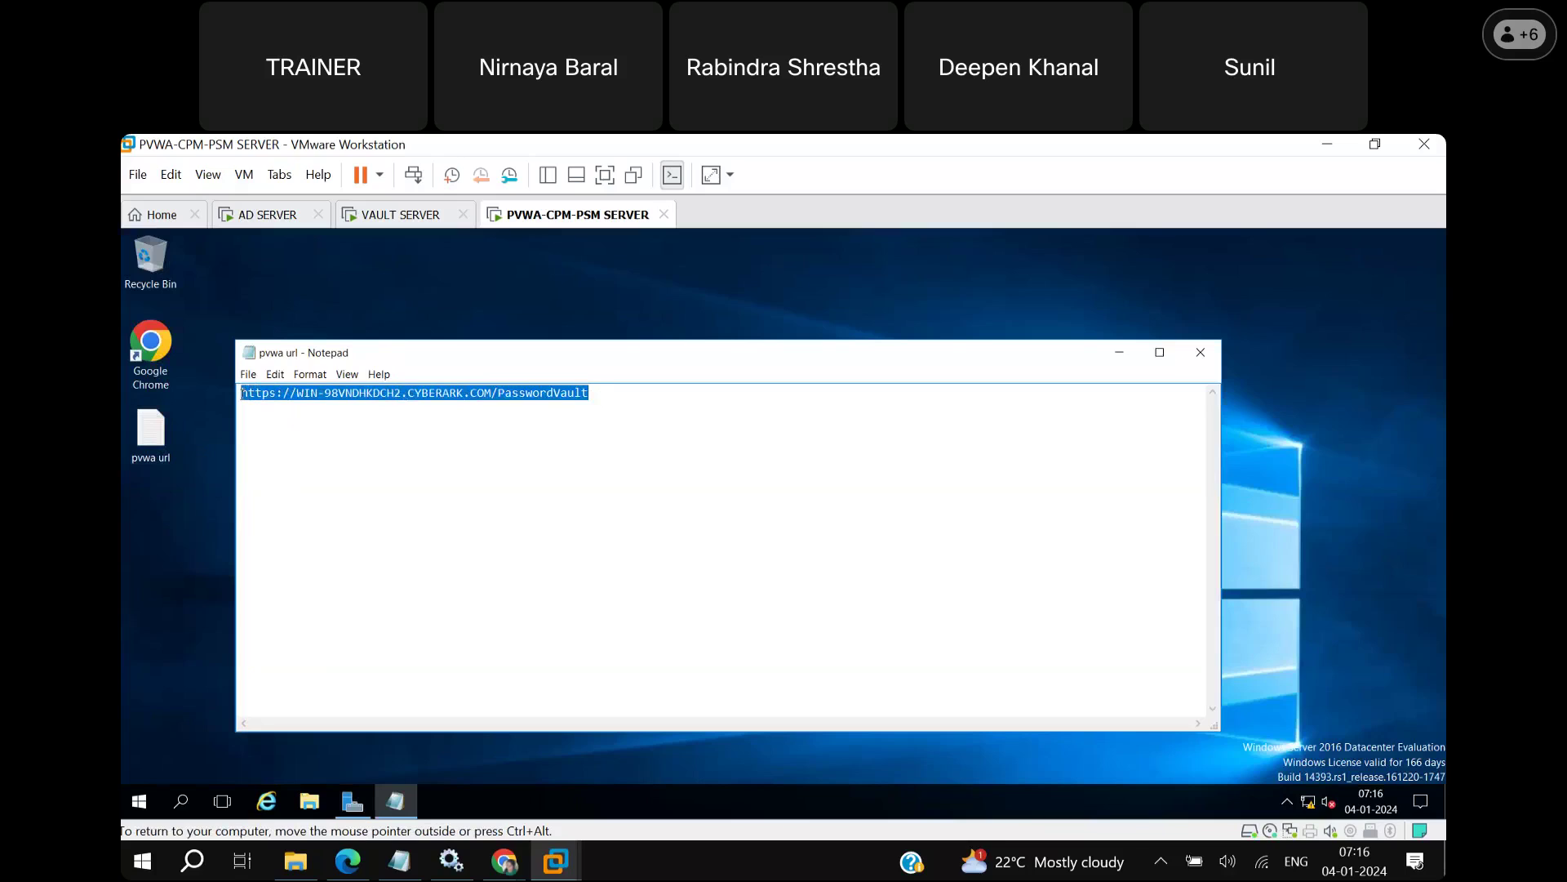
double_click(142, 361)
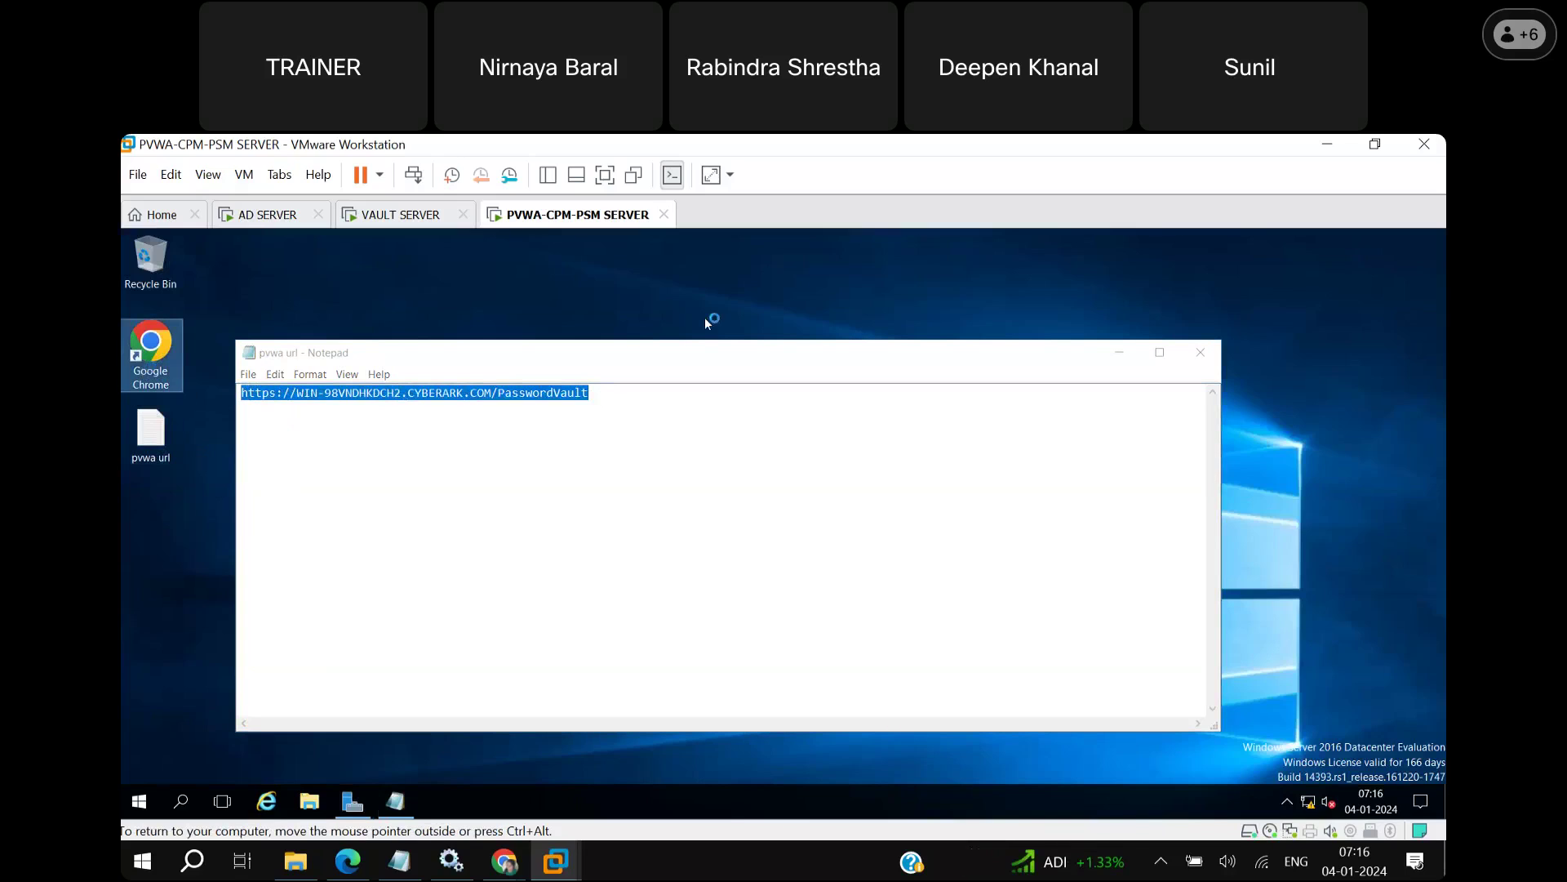
click(1120, 354)
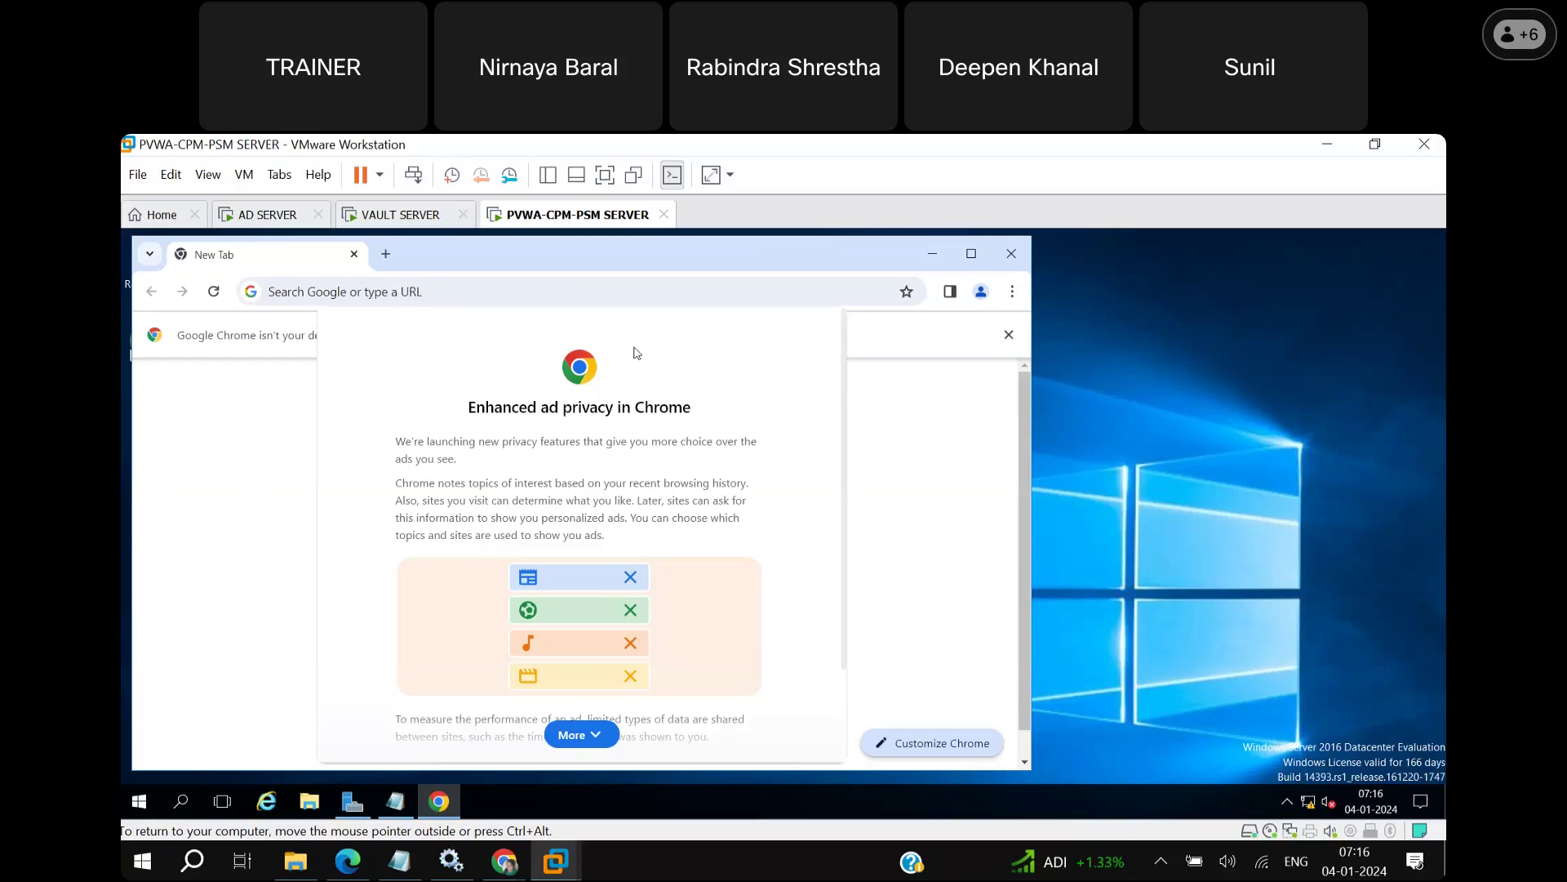
Dismiss Chrome's ad-privacy notice, load the pasted PasswordVault URL, and maximize the browser.
click(577, 735)
click(728, 735)
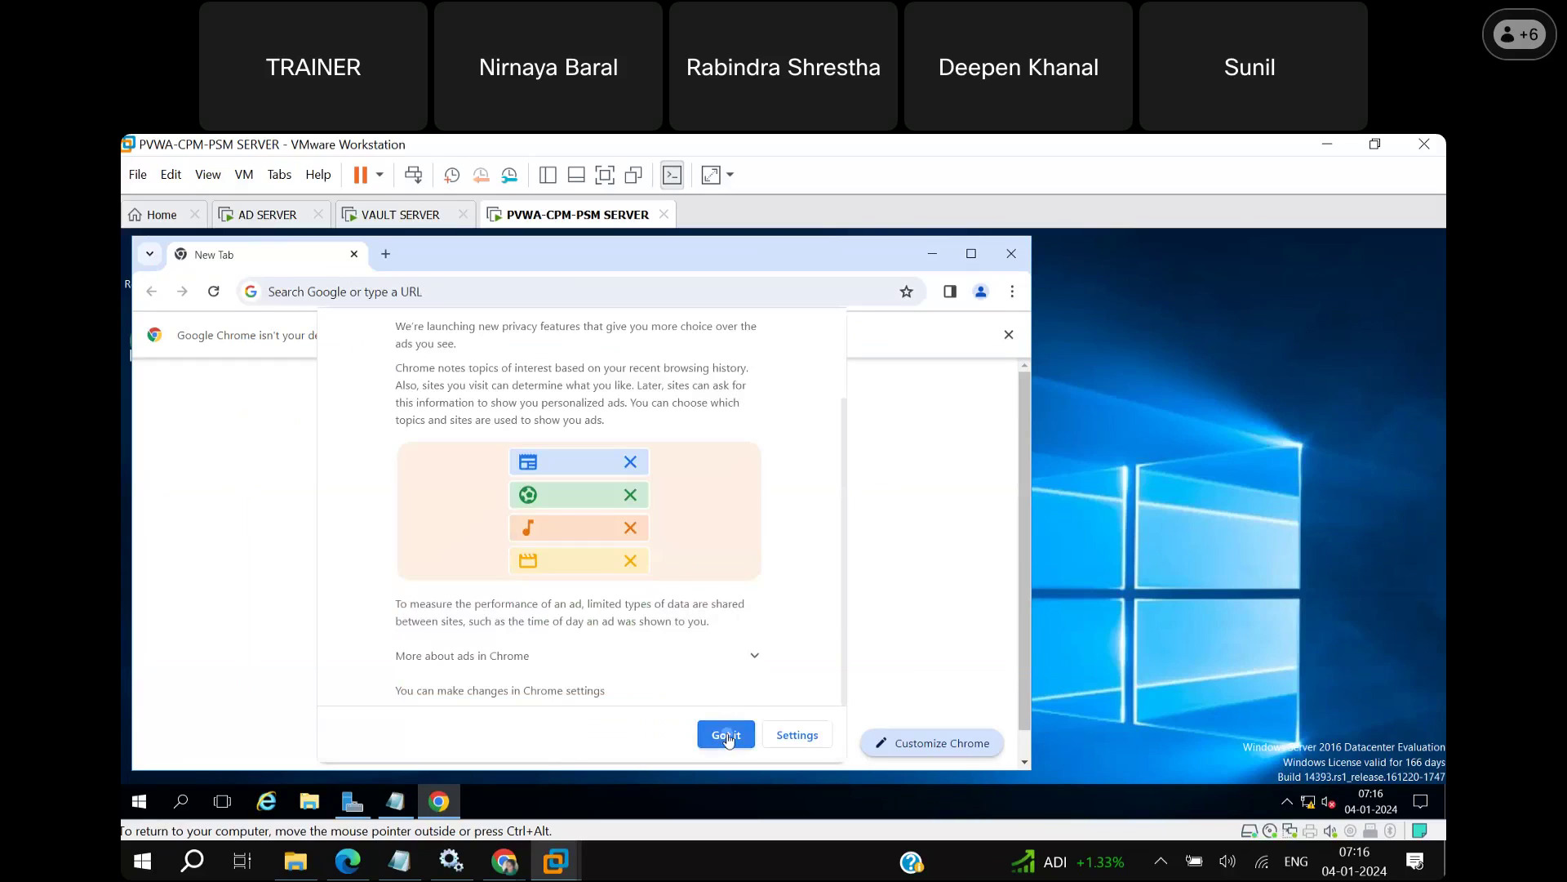
click(420, 291)
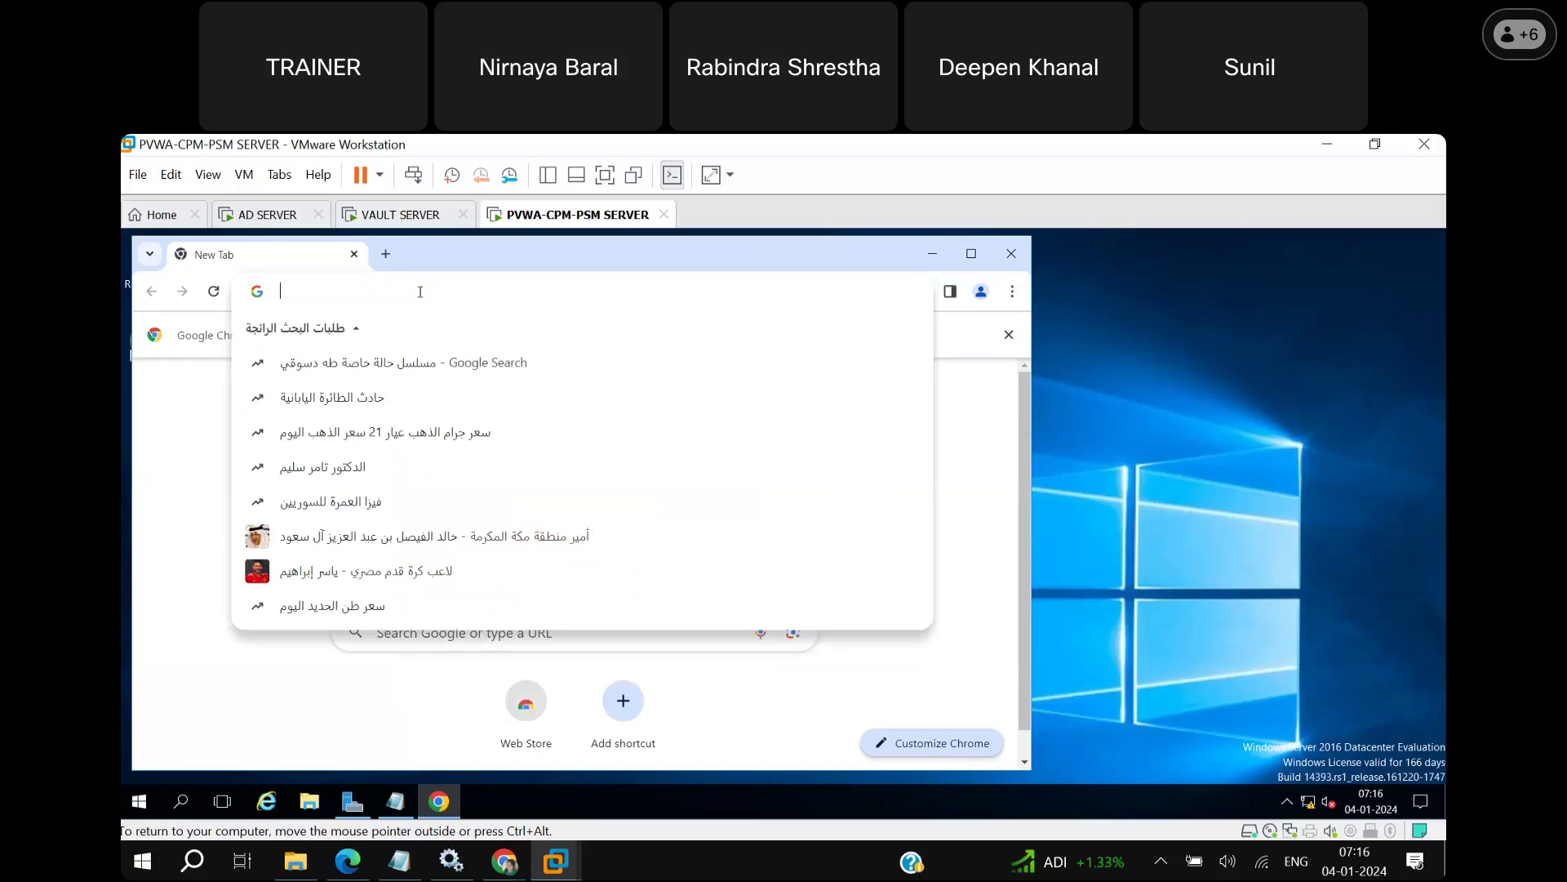
key(ctrl+v)
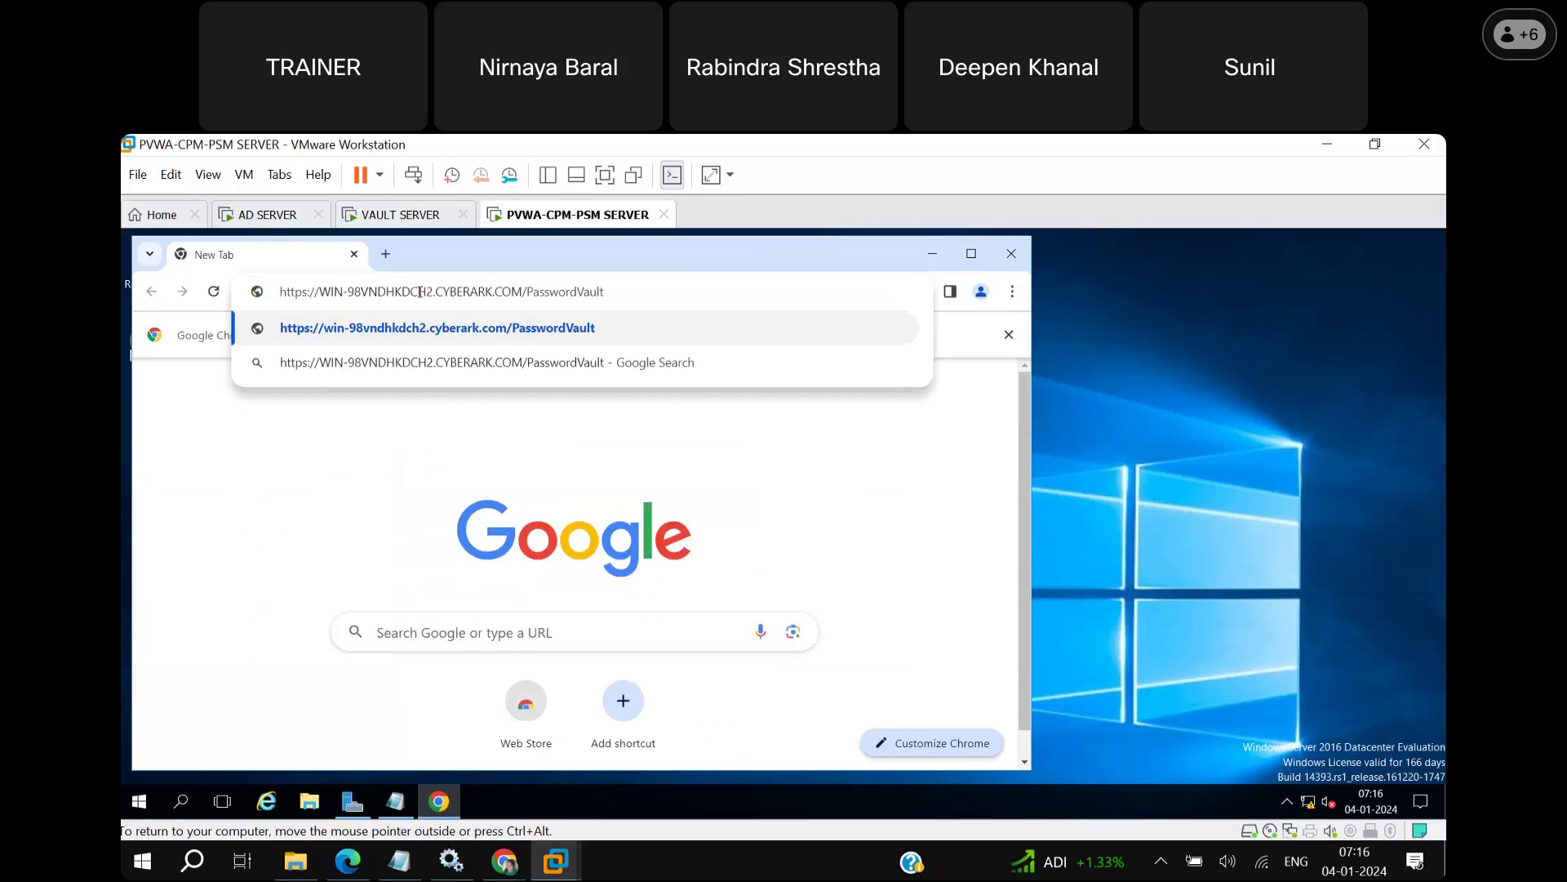
key(Return)
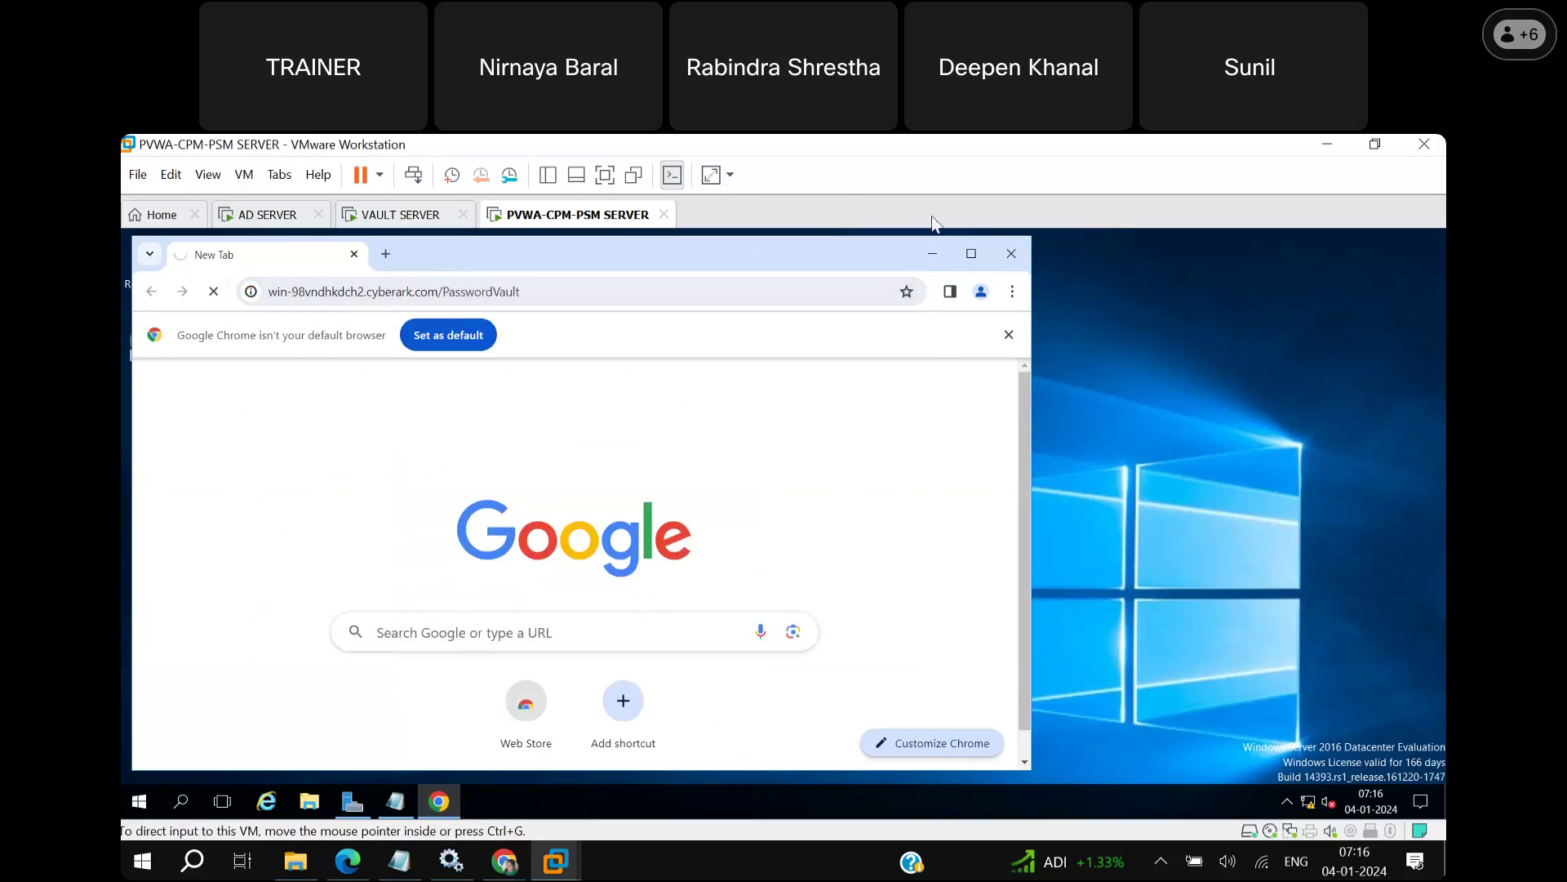
click(975, 257)
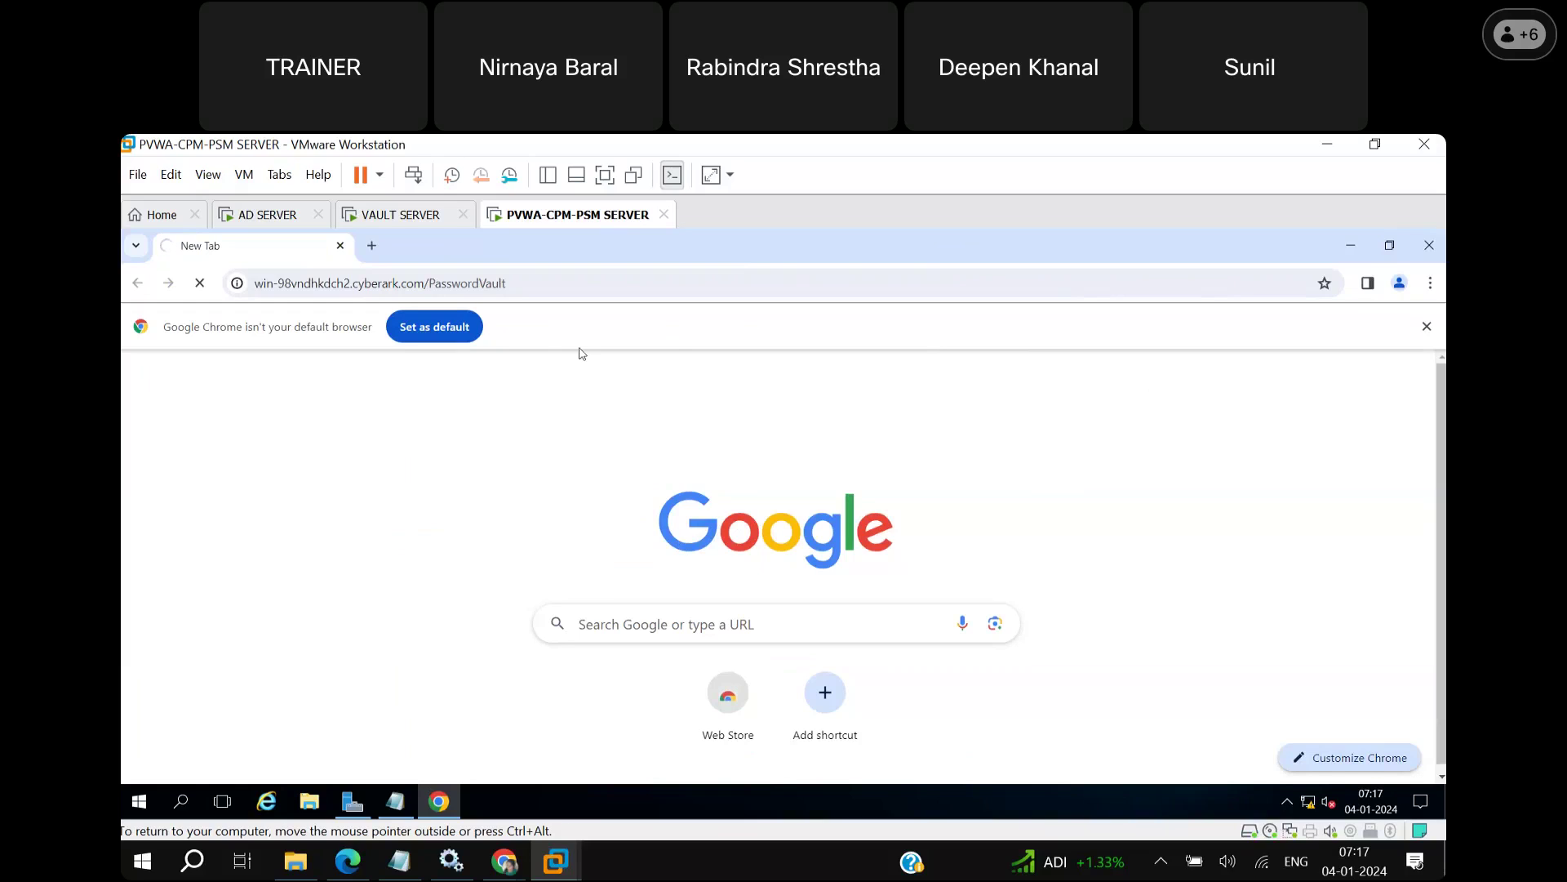
click(457, 328)
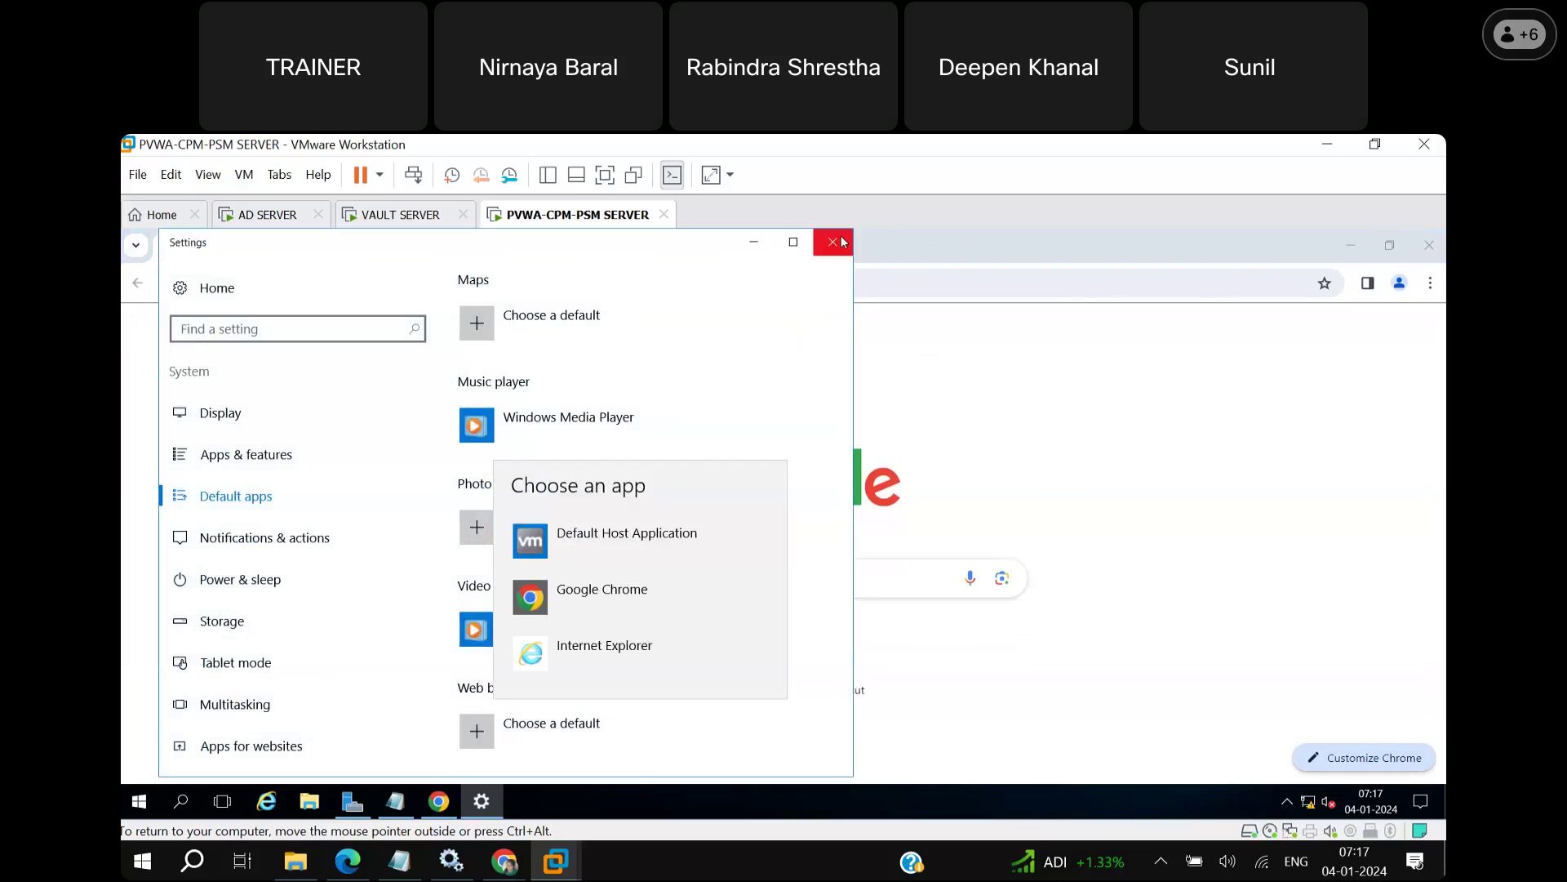
click(841, 241)
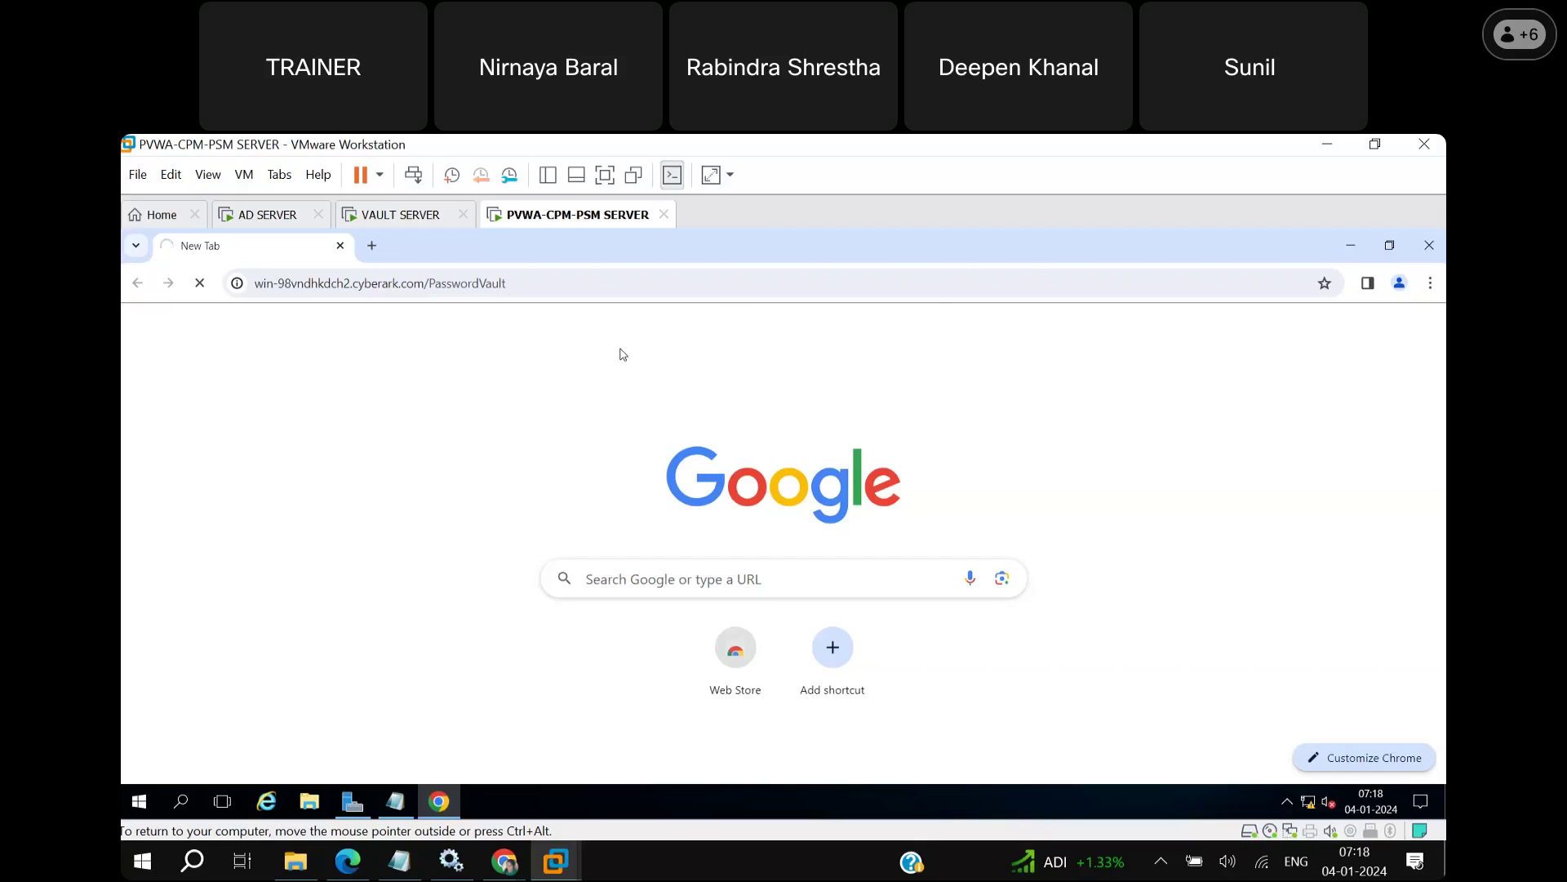
Reload the PasswordVault address and view the 'Object reference not set' server error page.
click(550, 283)
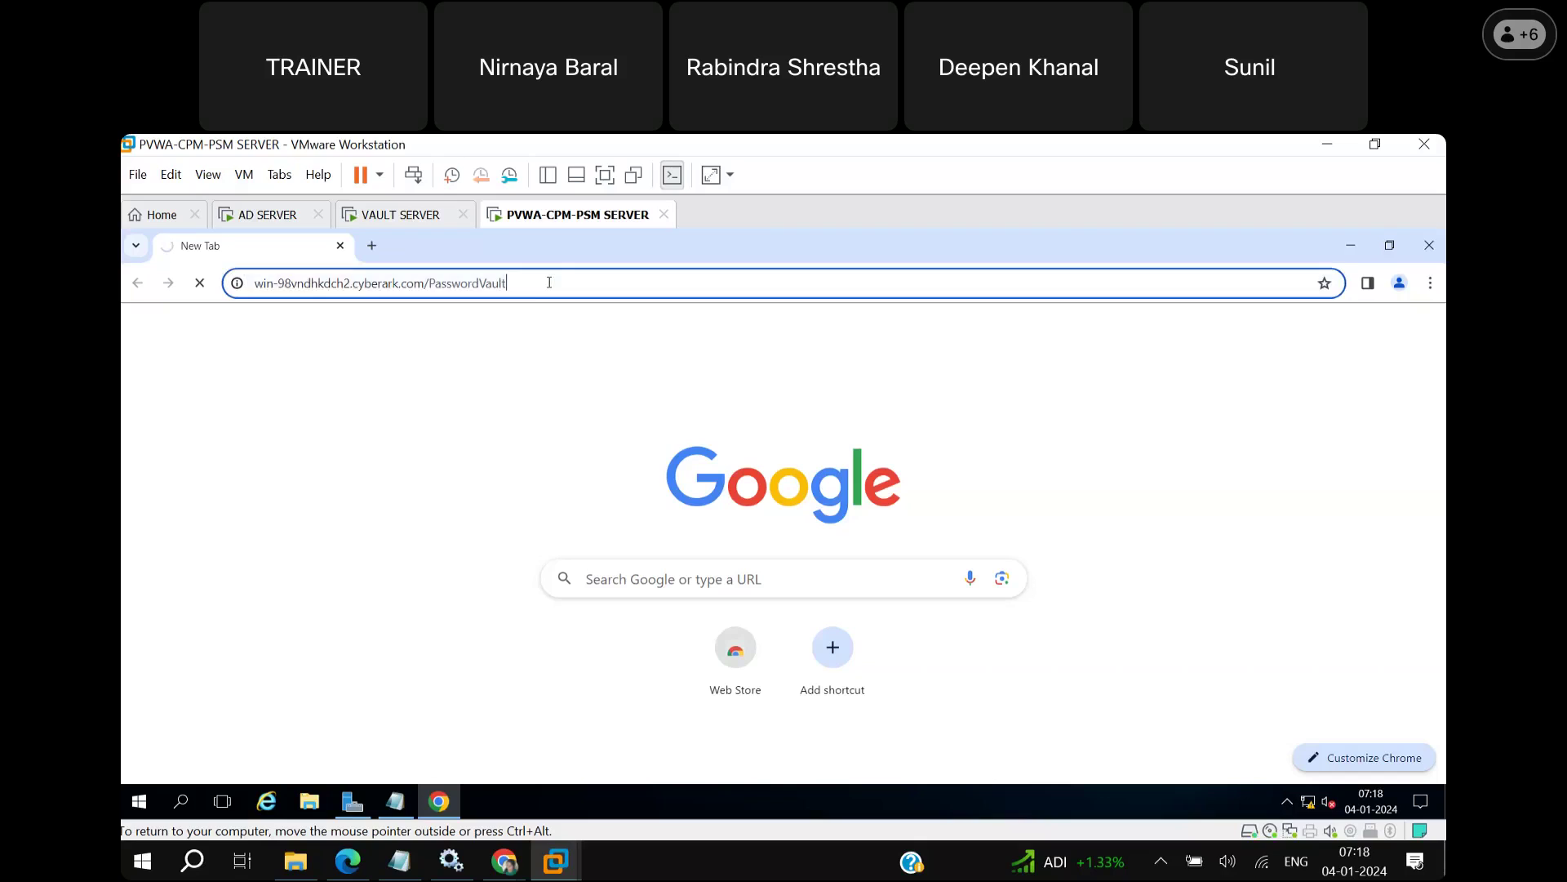
key(Return)
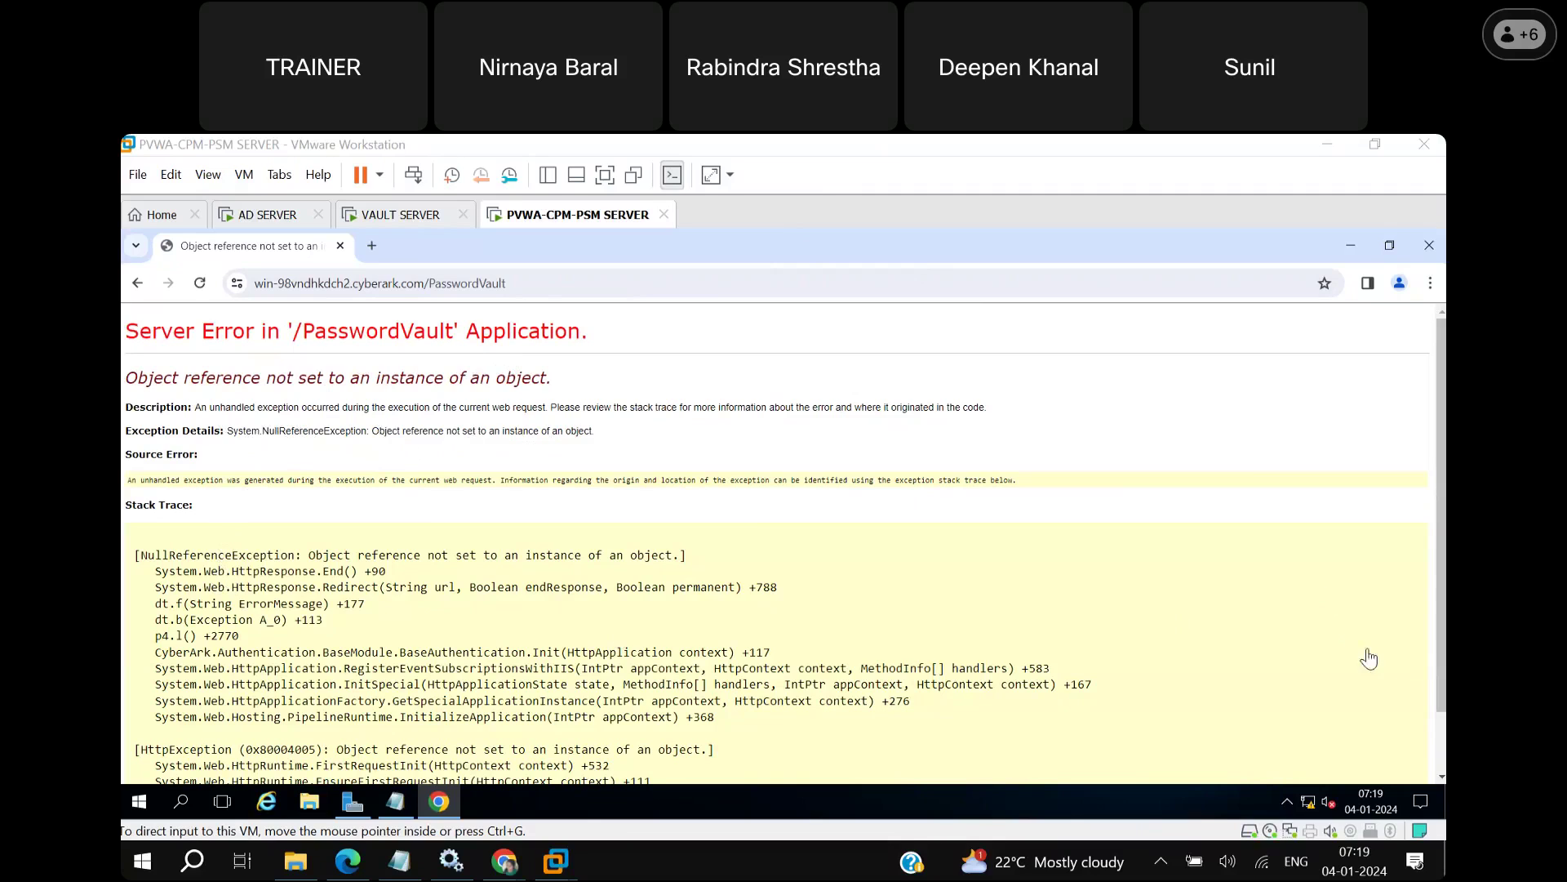
click(1442, 735)
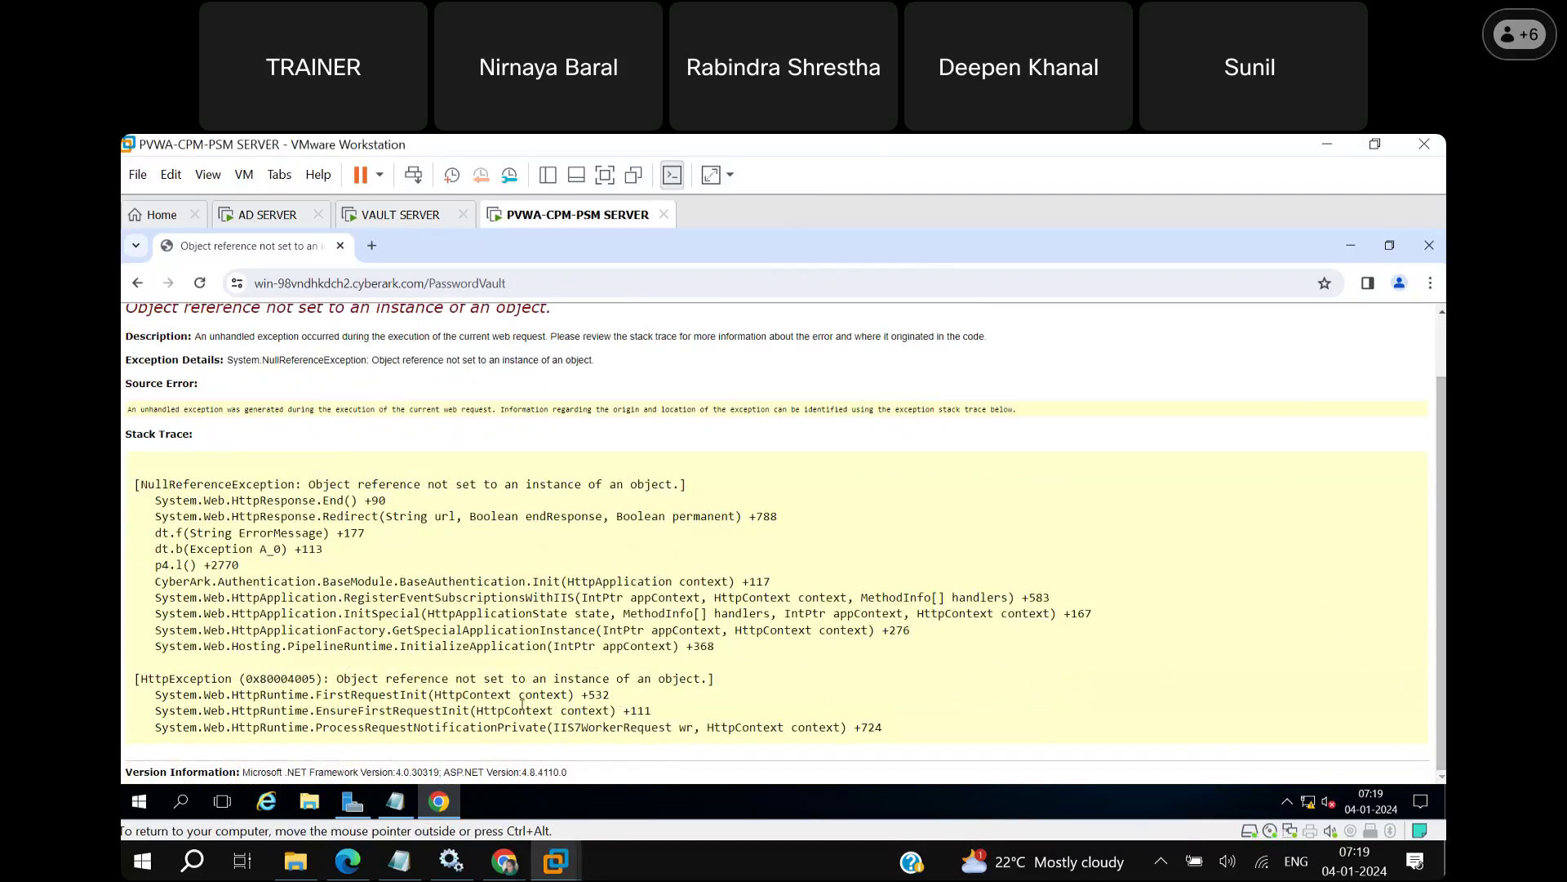
Run iisreset in an administrator Windows PowerShell to restart the IIS services.
click(181, 802)
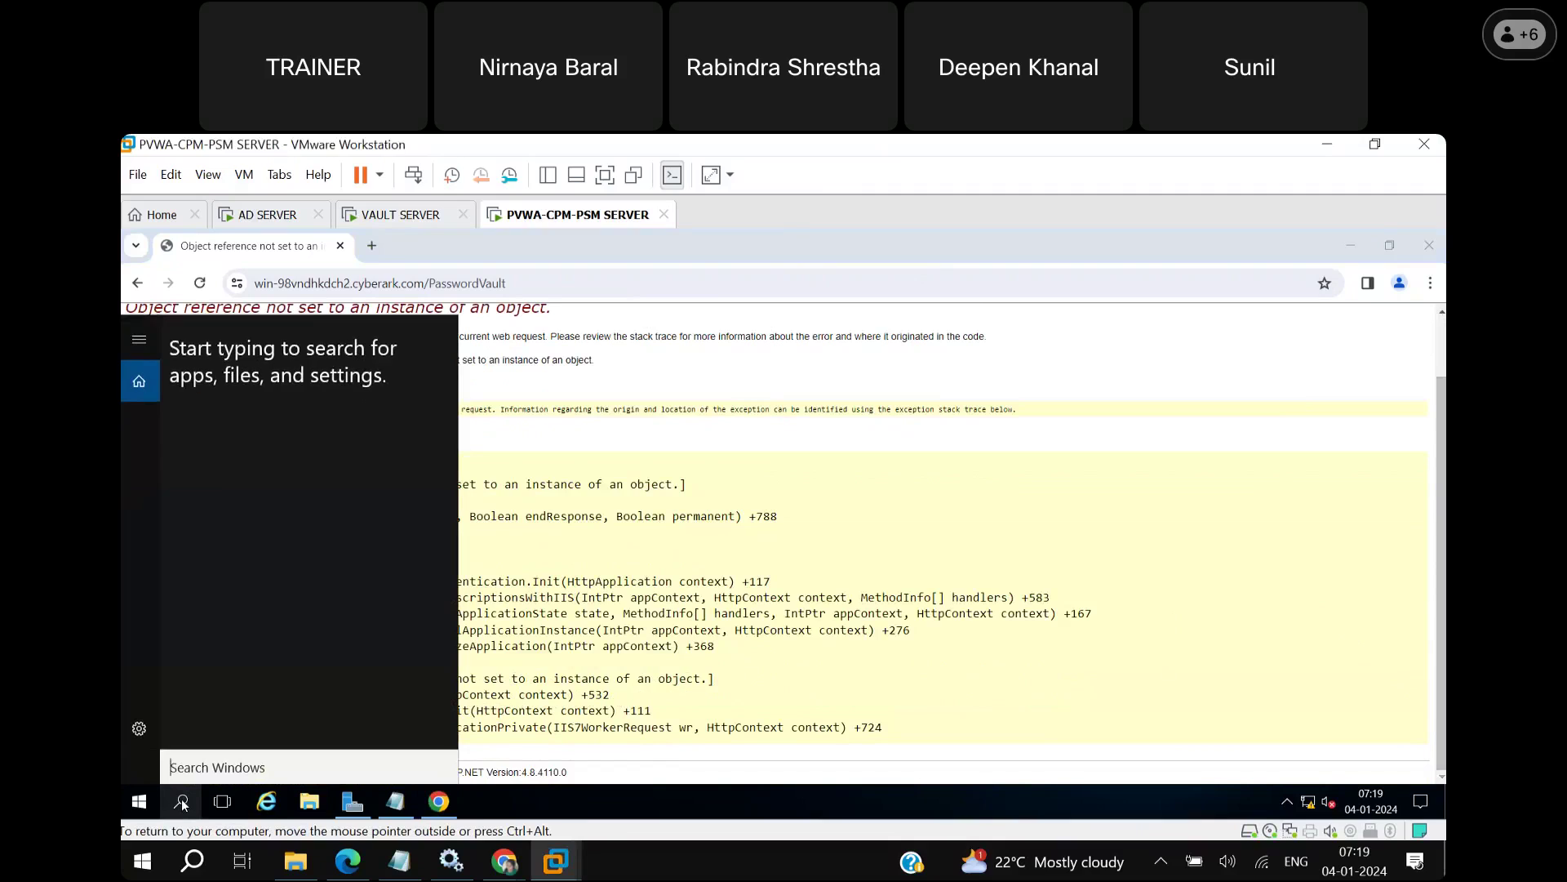
text(power)
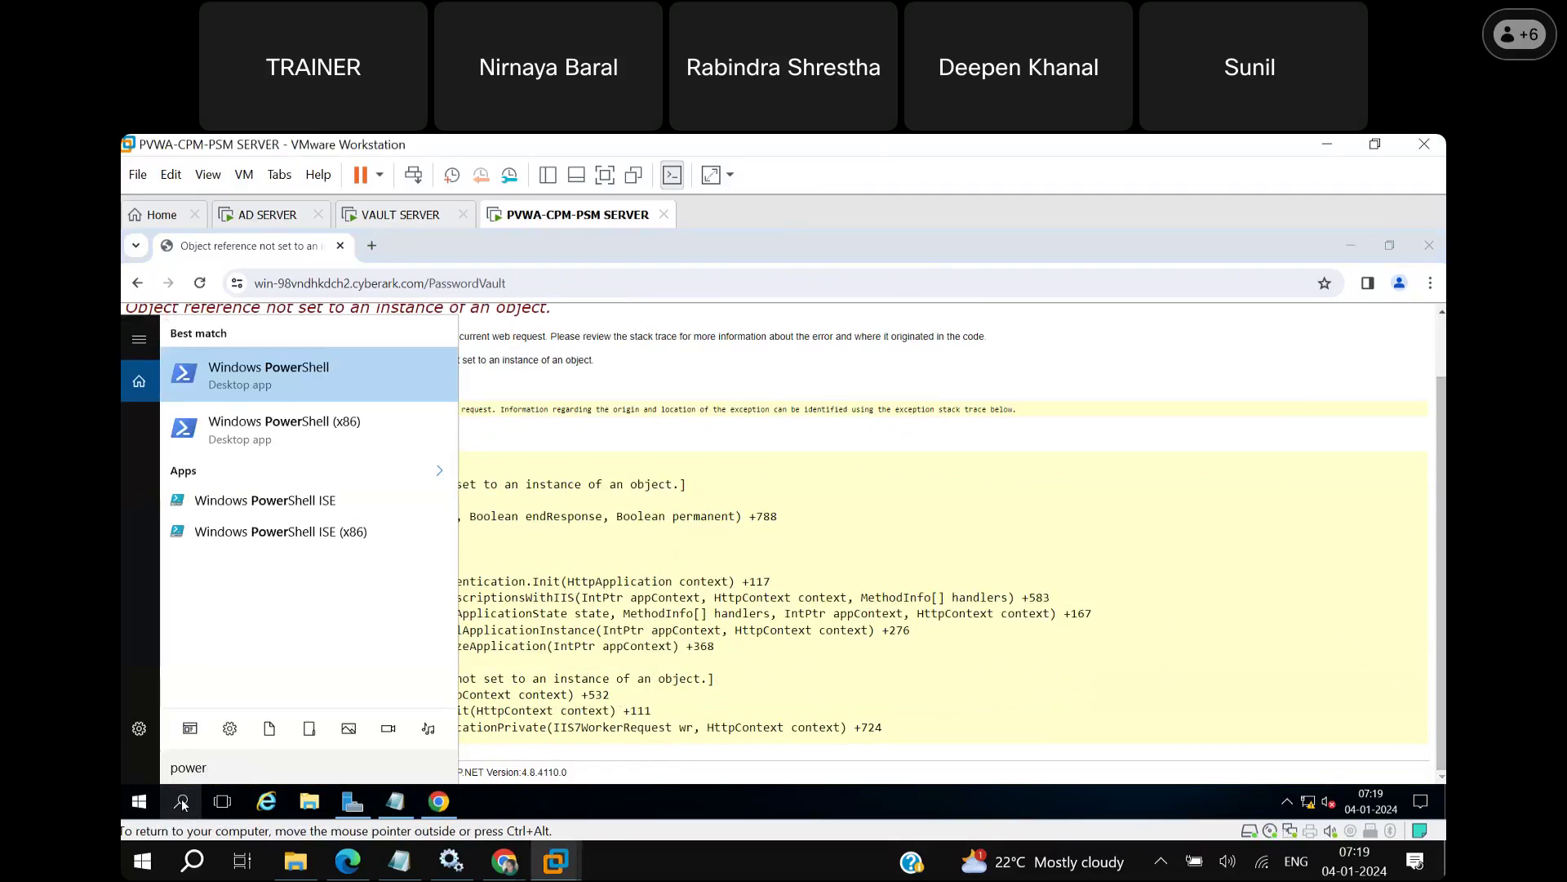
key(Return)
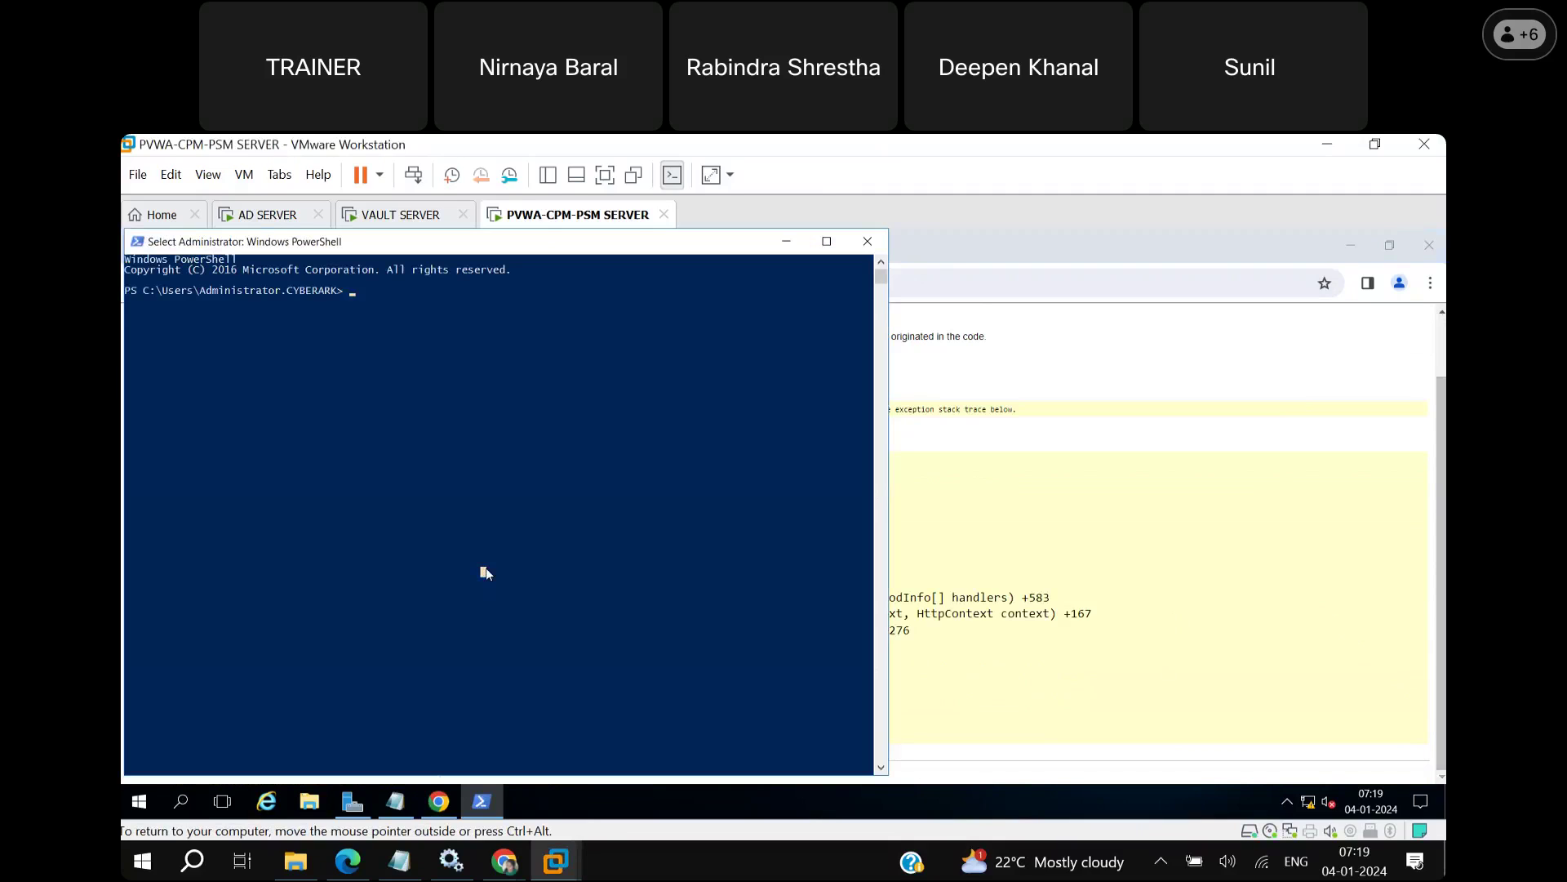
text(iisre)
text(set)
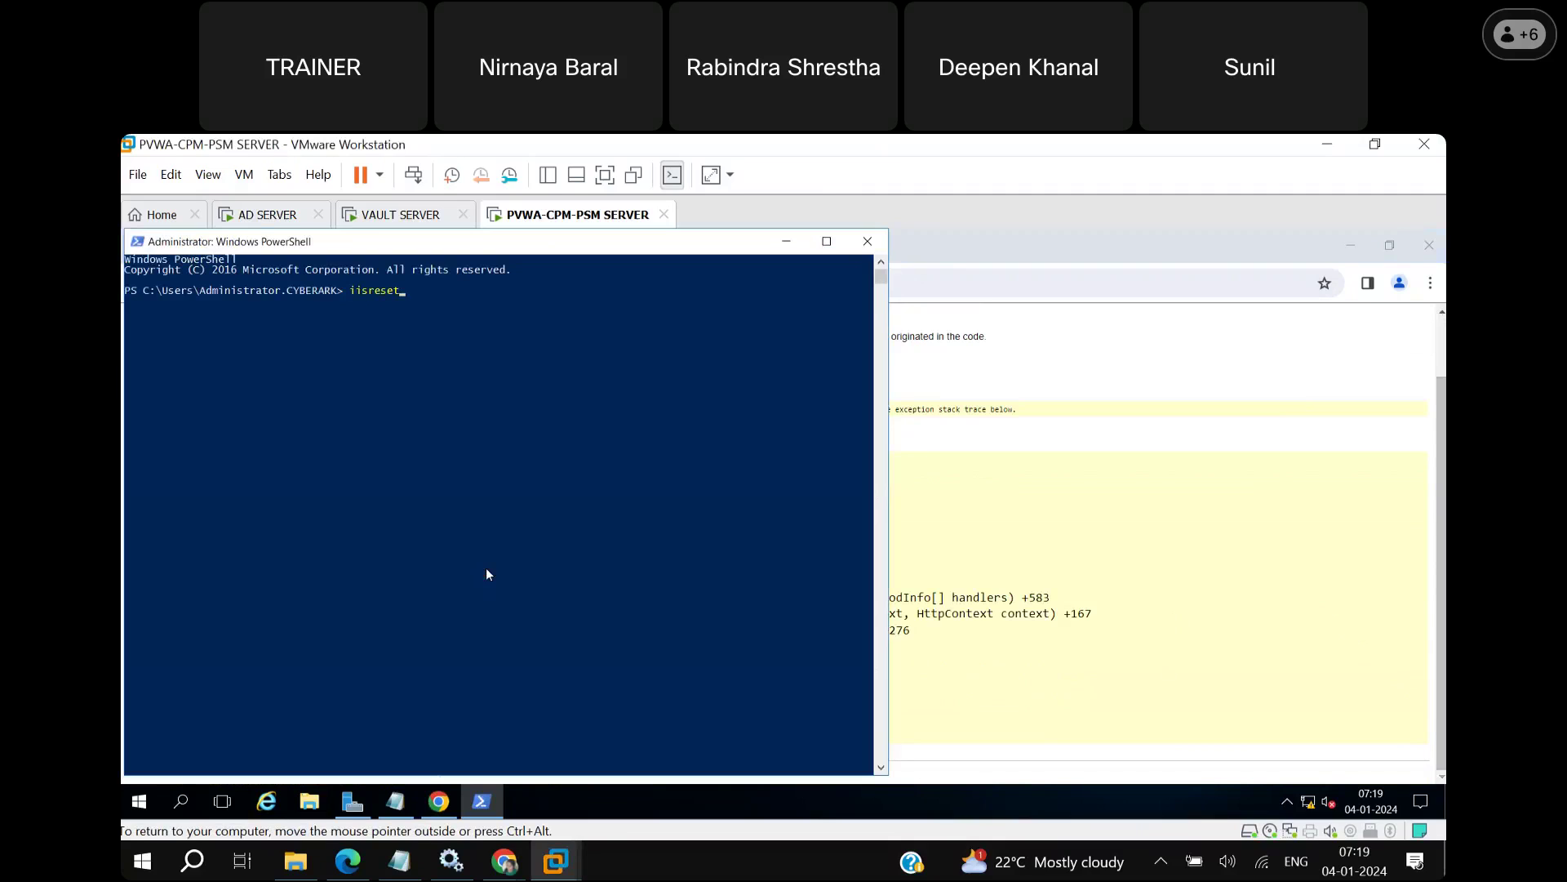
key(Return)
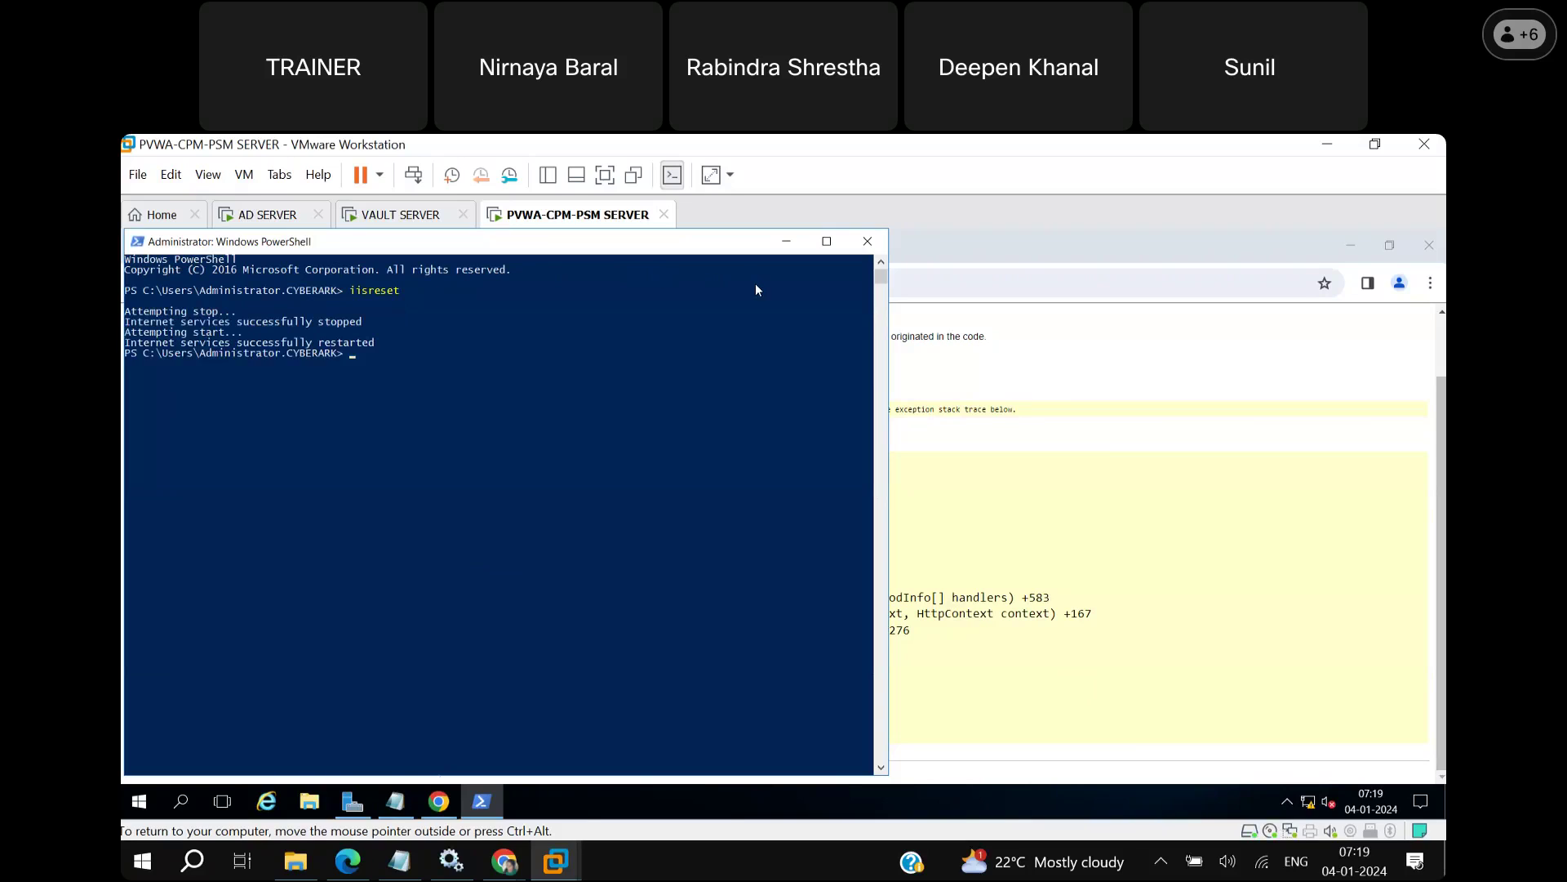
click(788, 245)
Close Chrome, refresh the desktop, then reopen Chrome and load the pasted PasswordVault URL.
click(1430, 246)
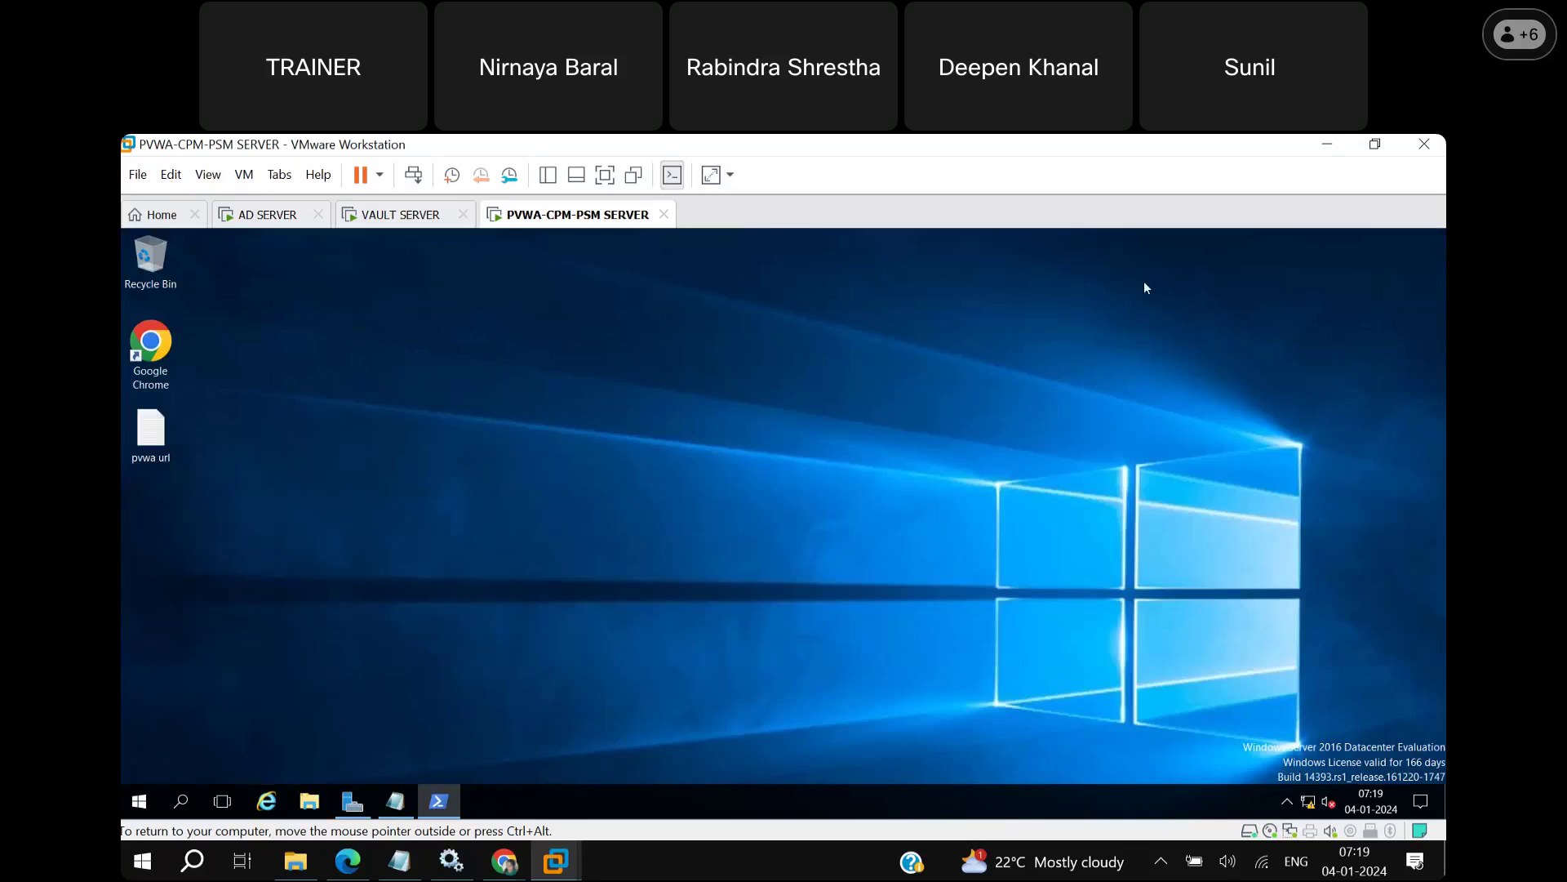
right_click(295, 397)
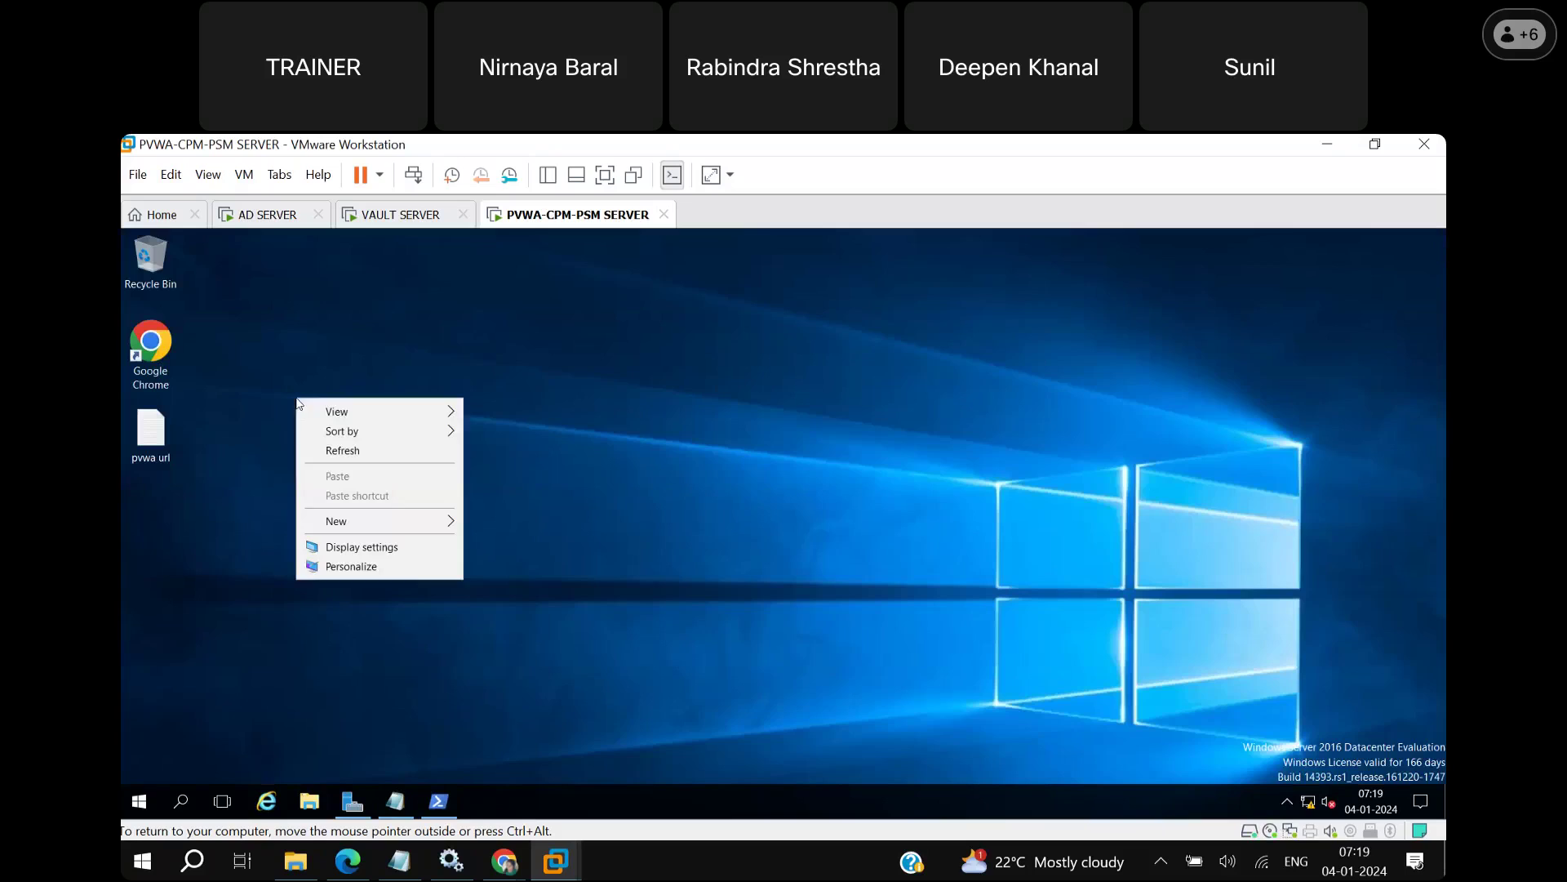
click(350, 455)
click(150, 350)
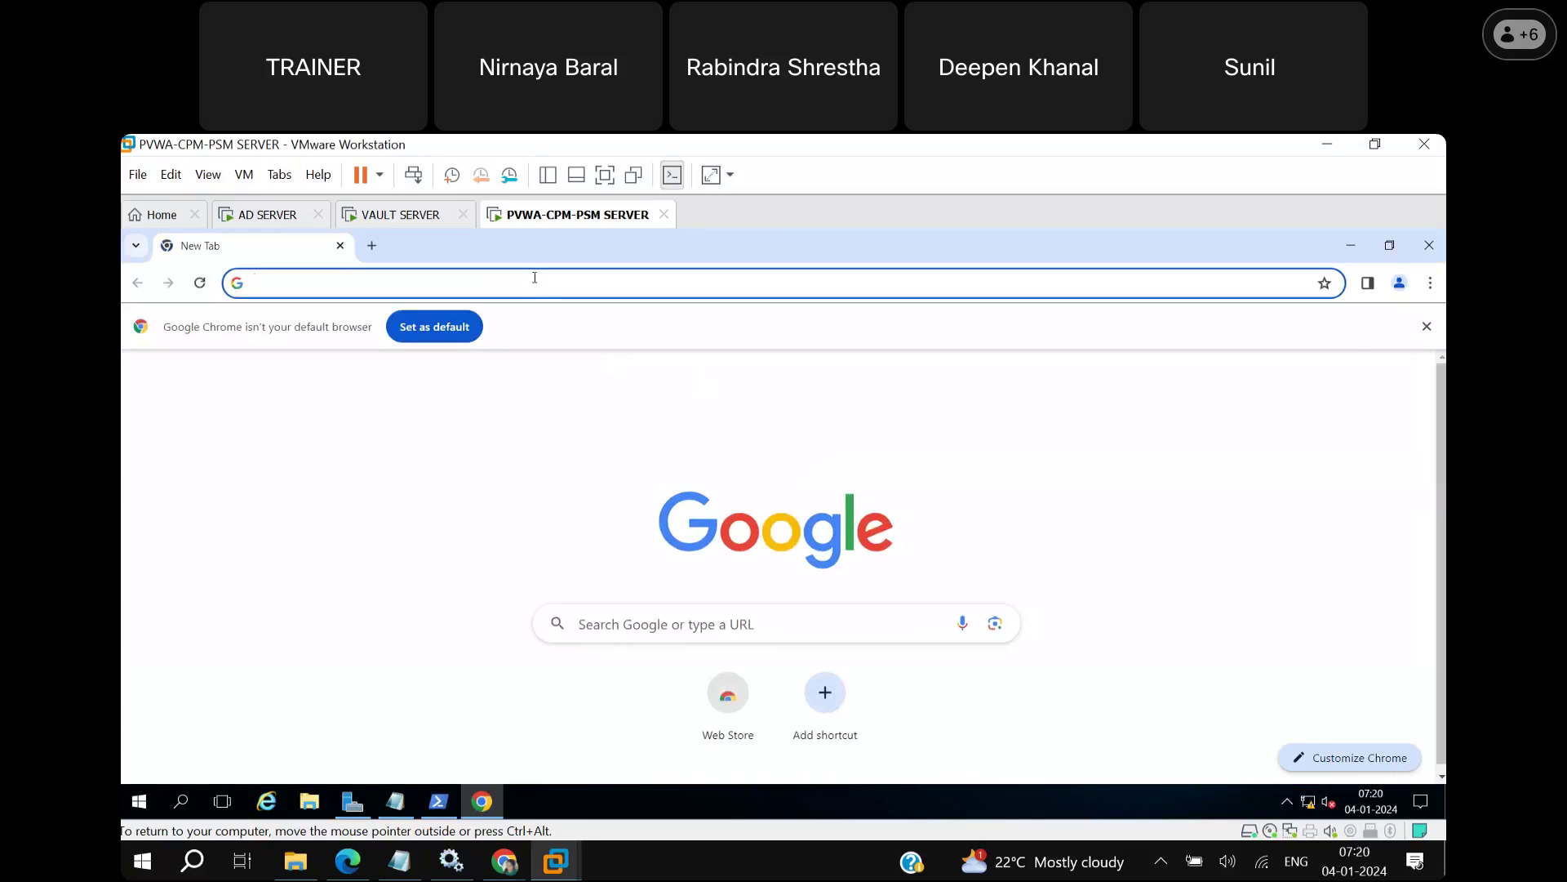
click(535, 279)
key(ctrl+v)
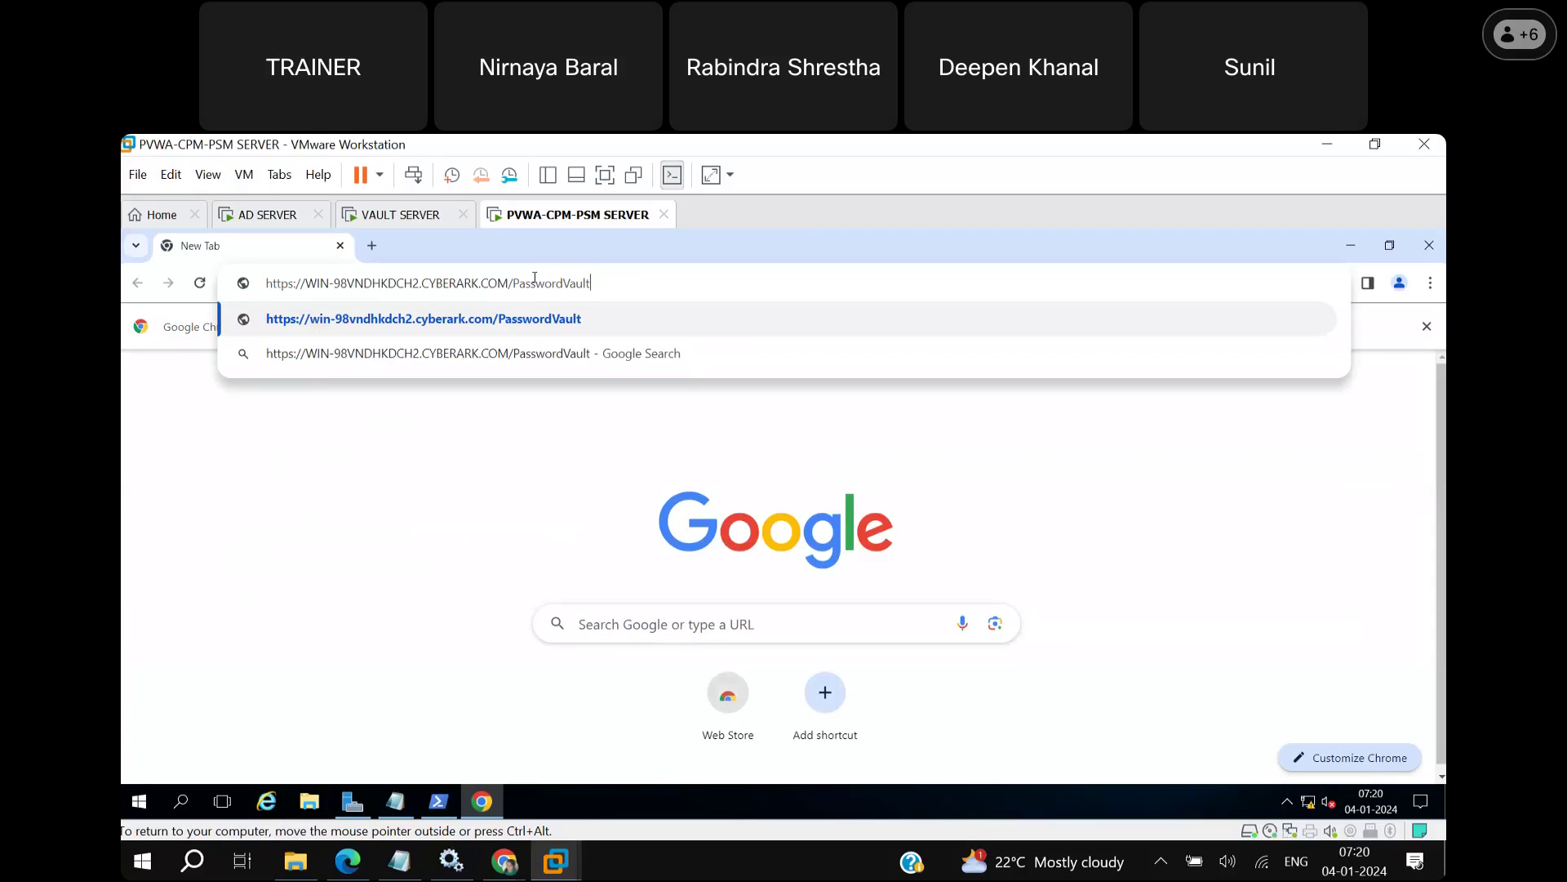
key(Return)
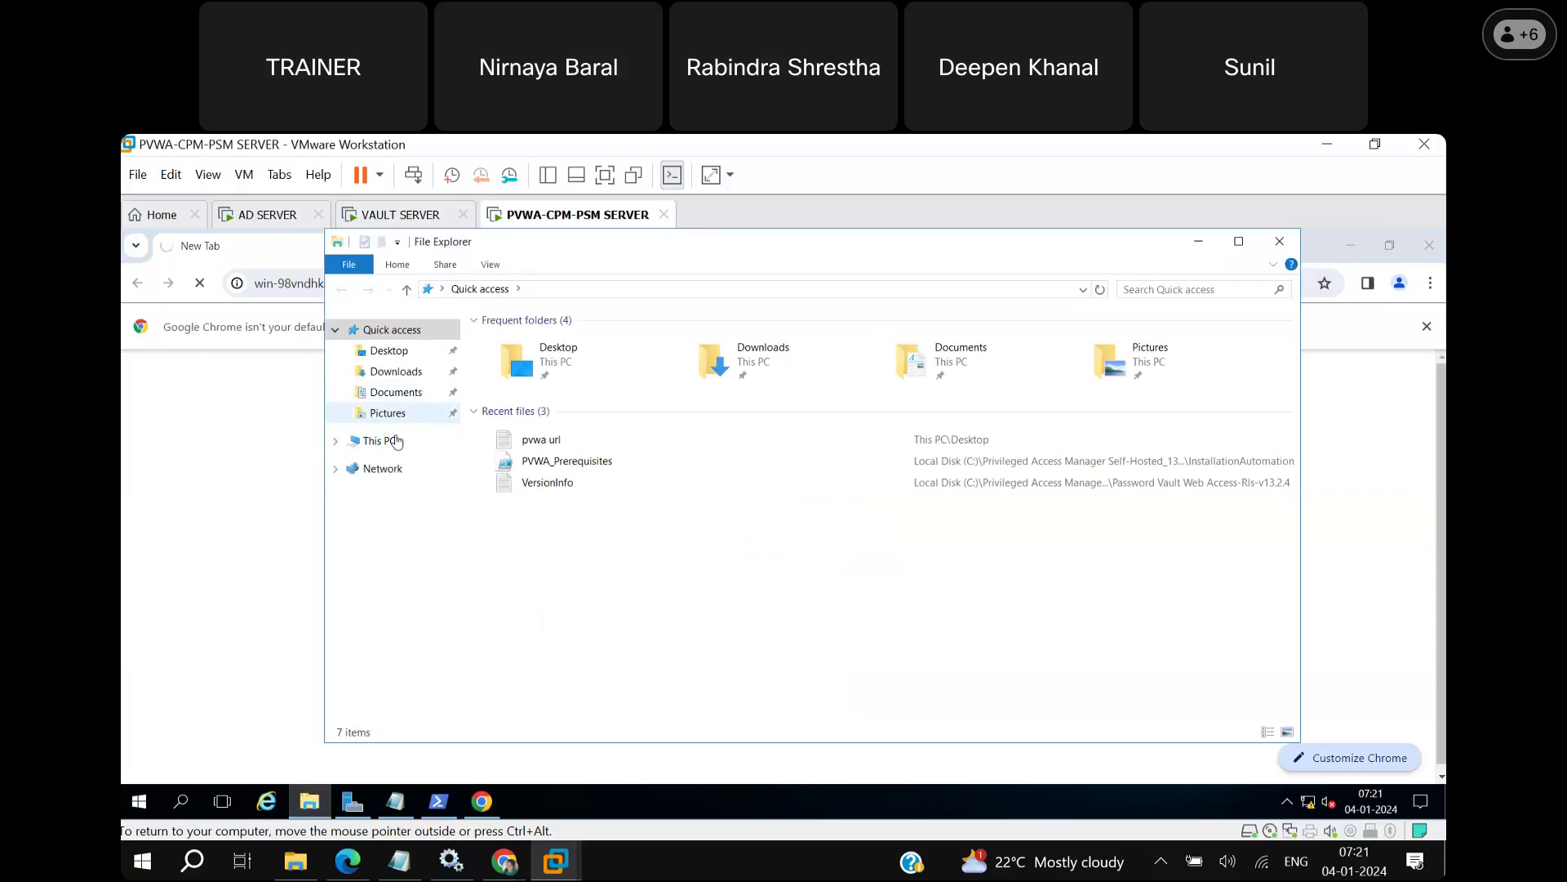
click(394, 442)
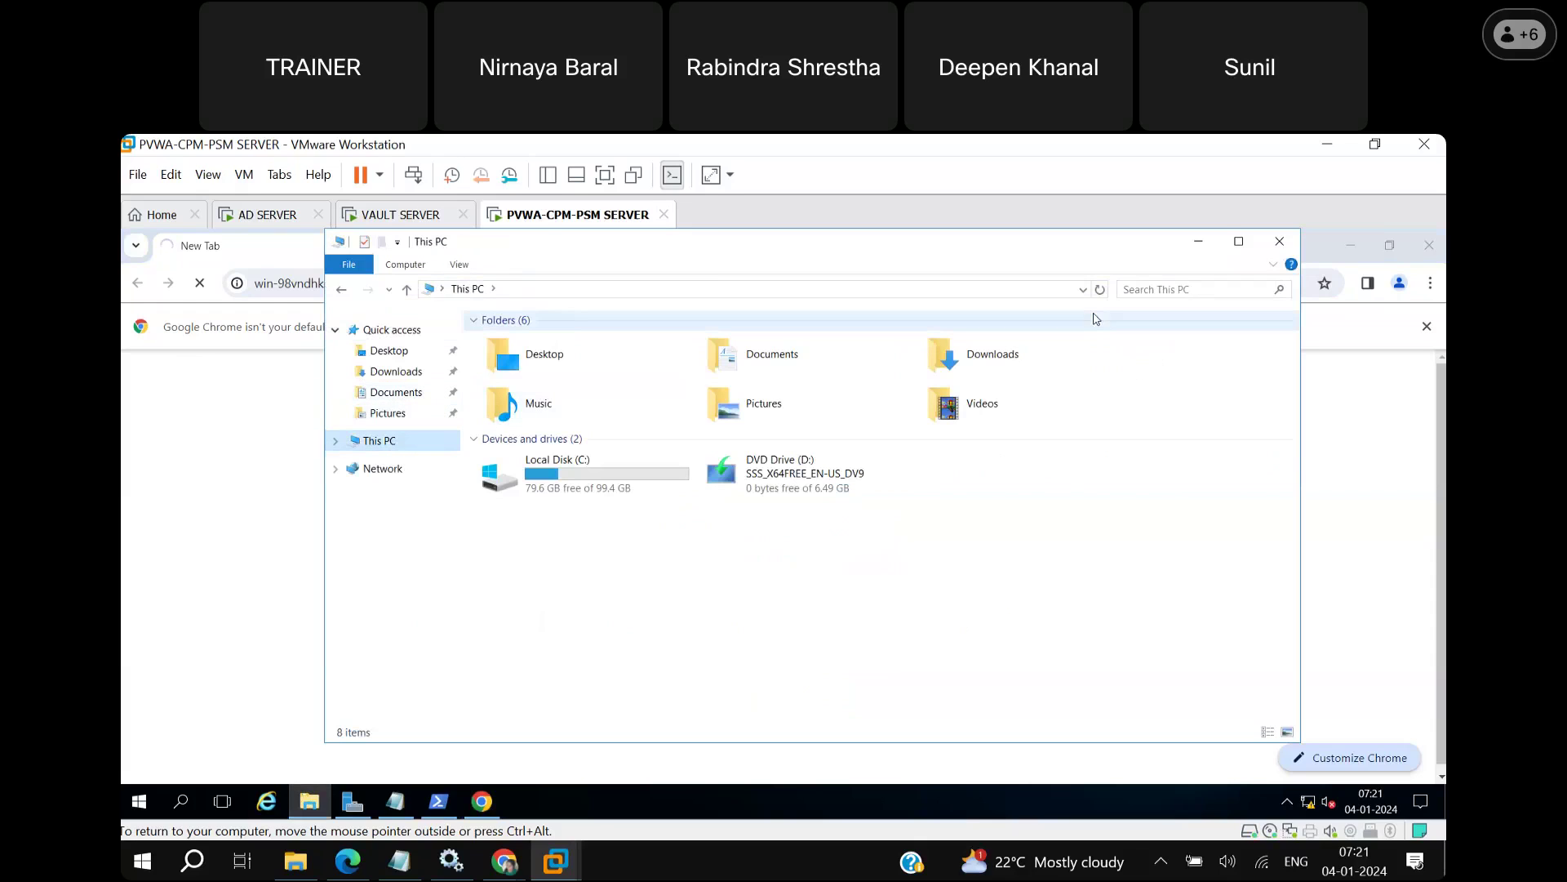
click(1197, 243)
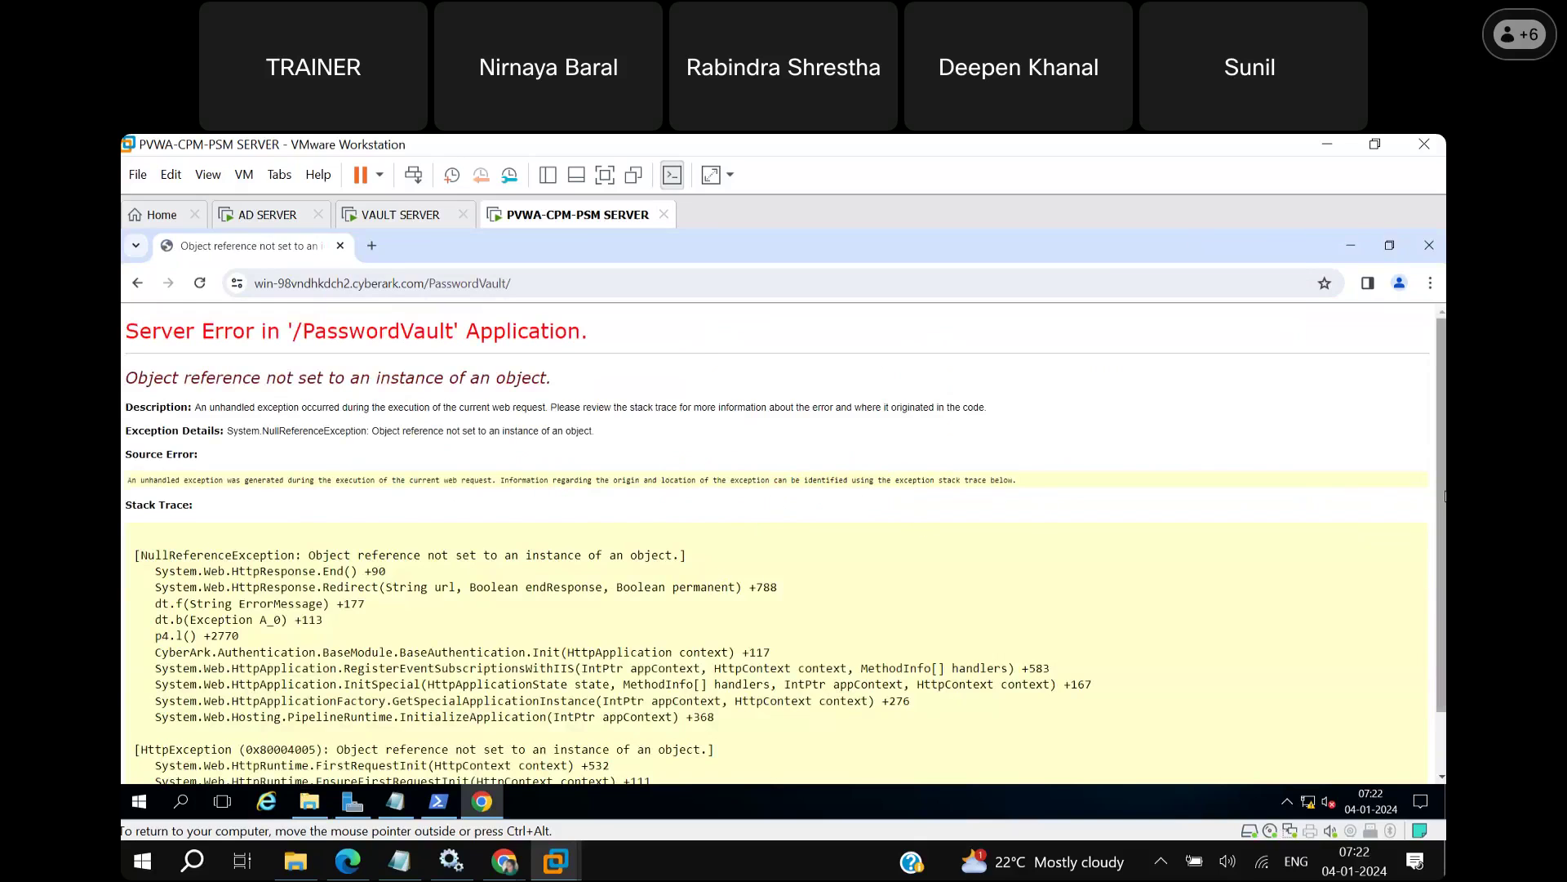
drag(1444, 495, 1442, 606)
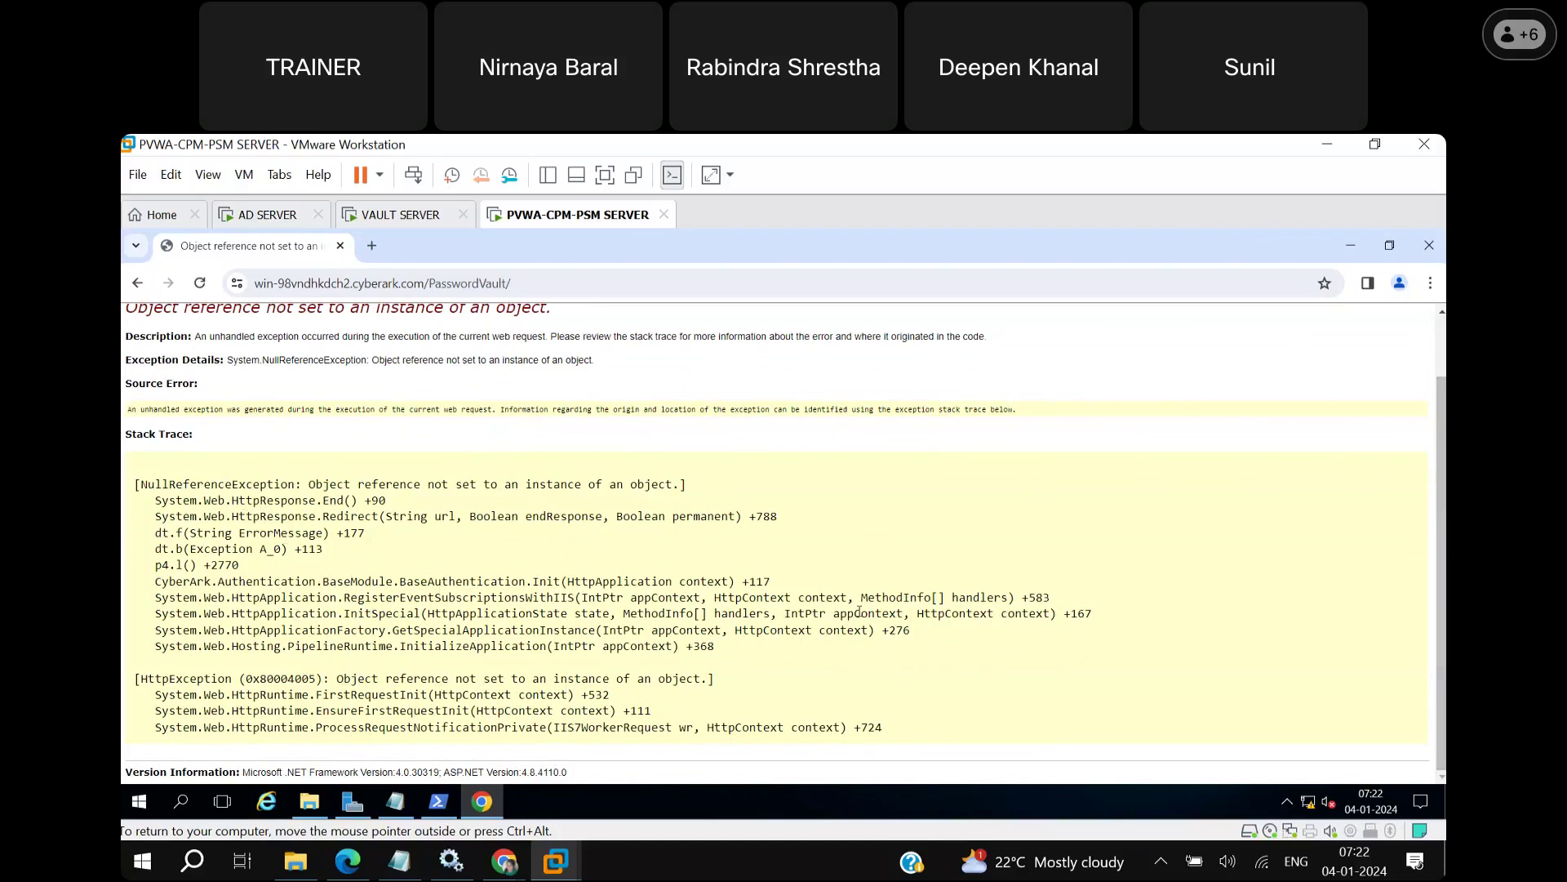
click(535, 280)
key(BackSpace)
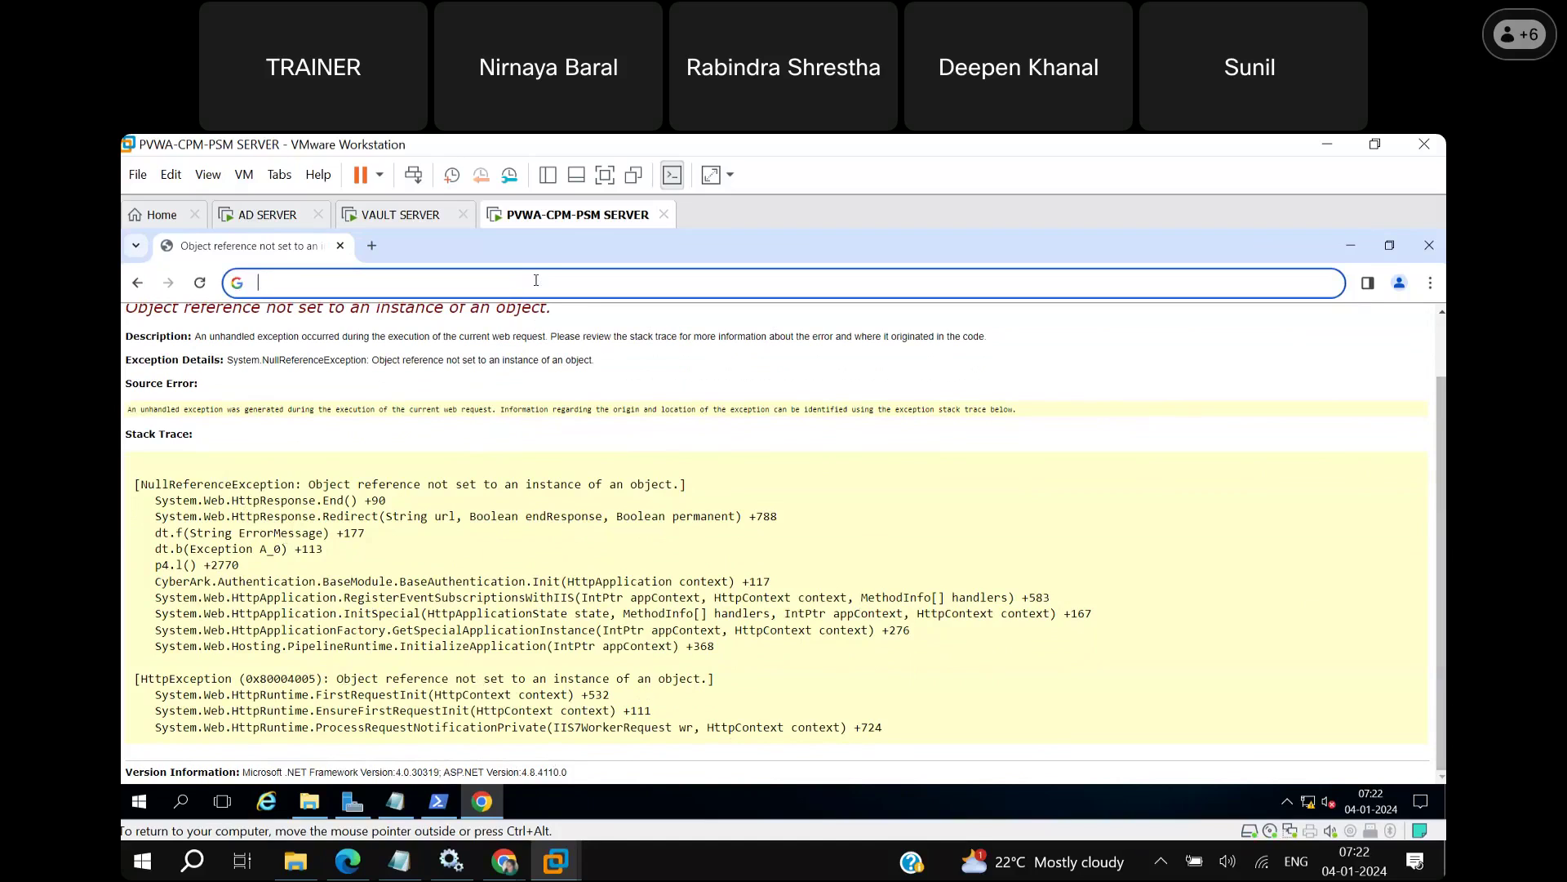
key(ctrl+v)
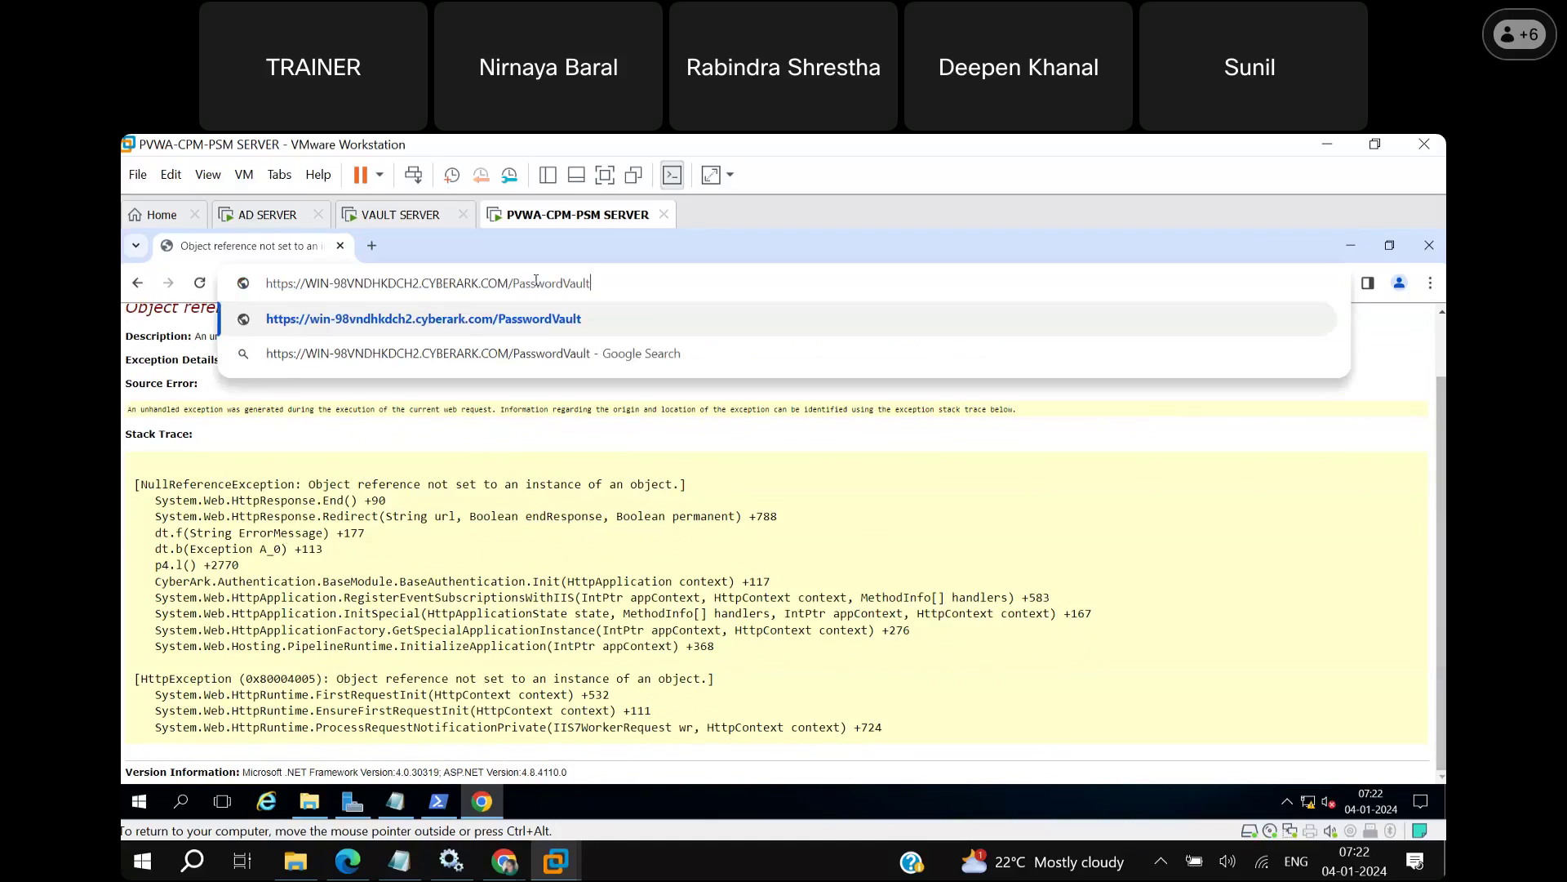
click(293, 286)
key(BackSpace)
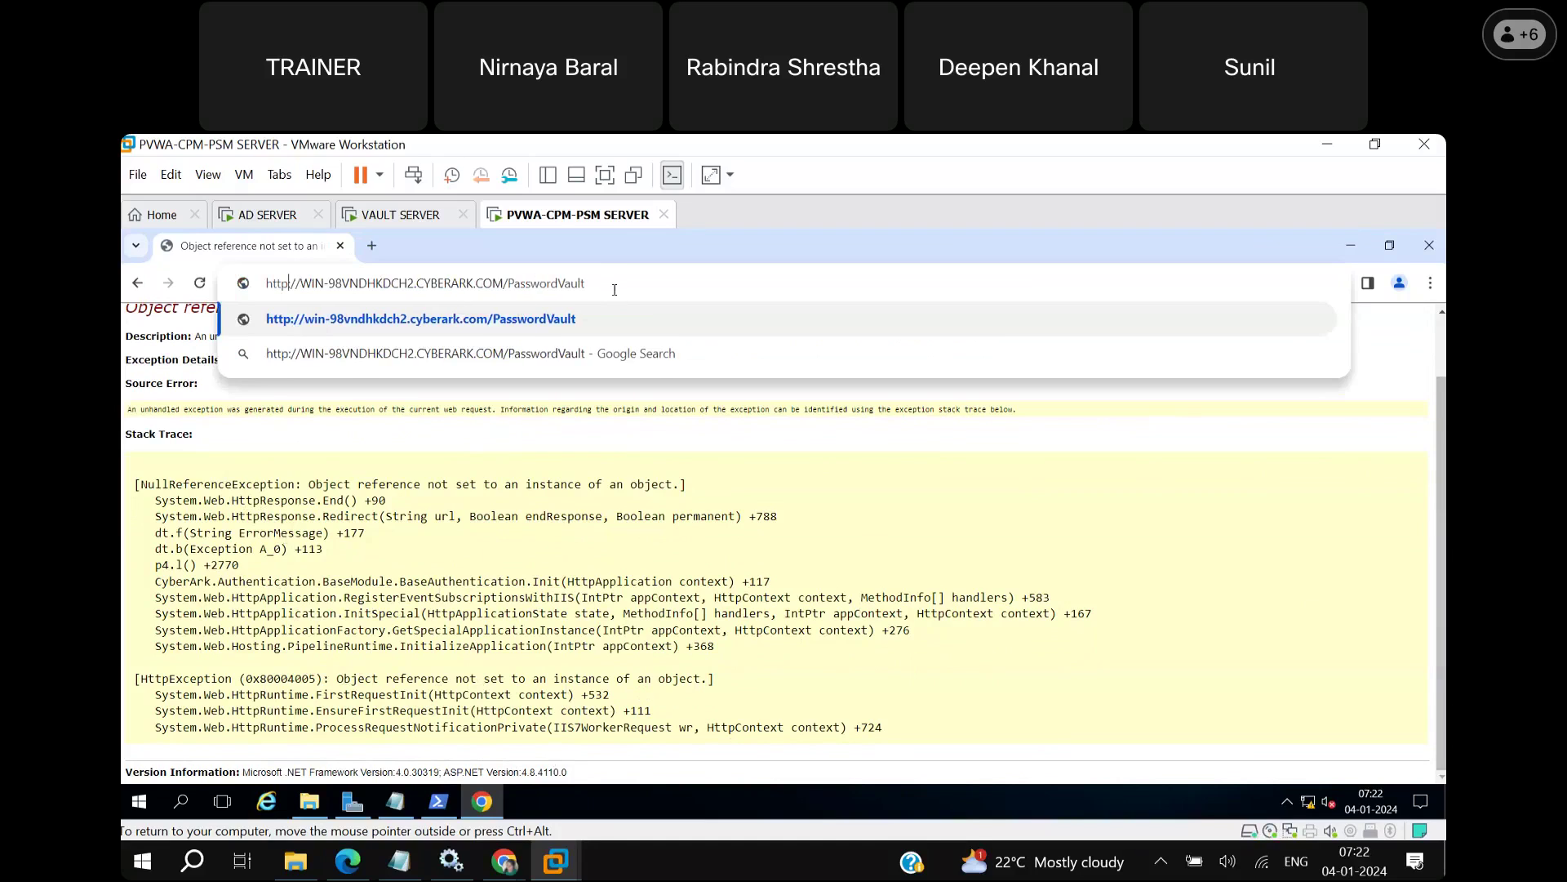
key(Return)
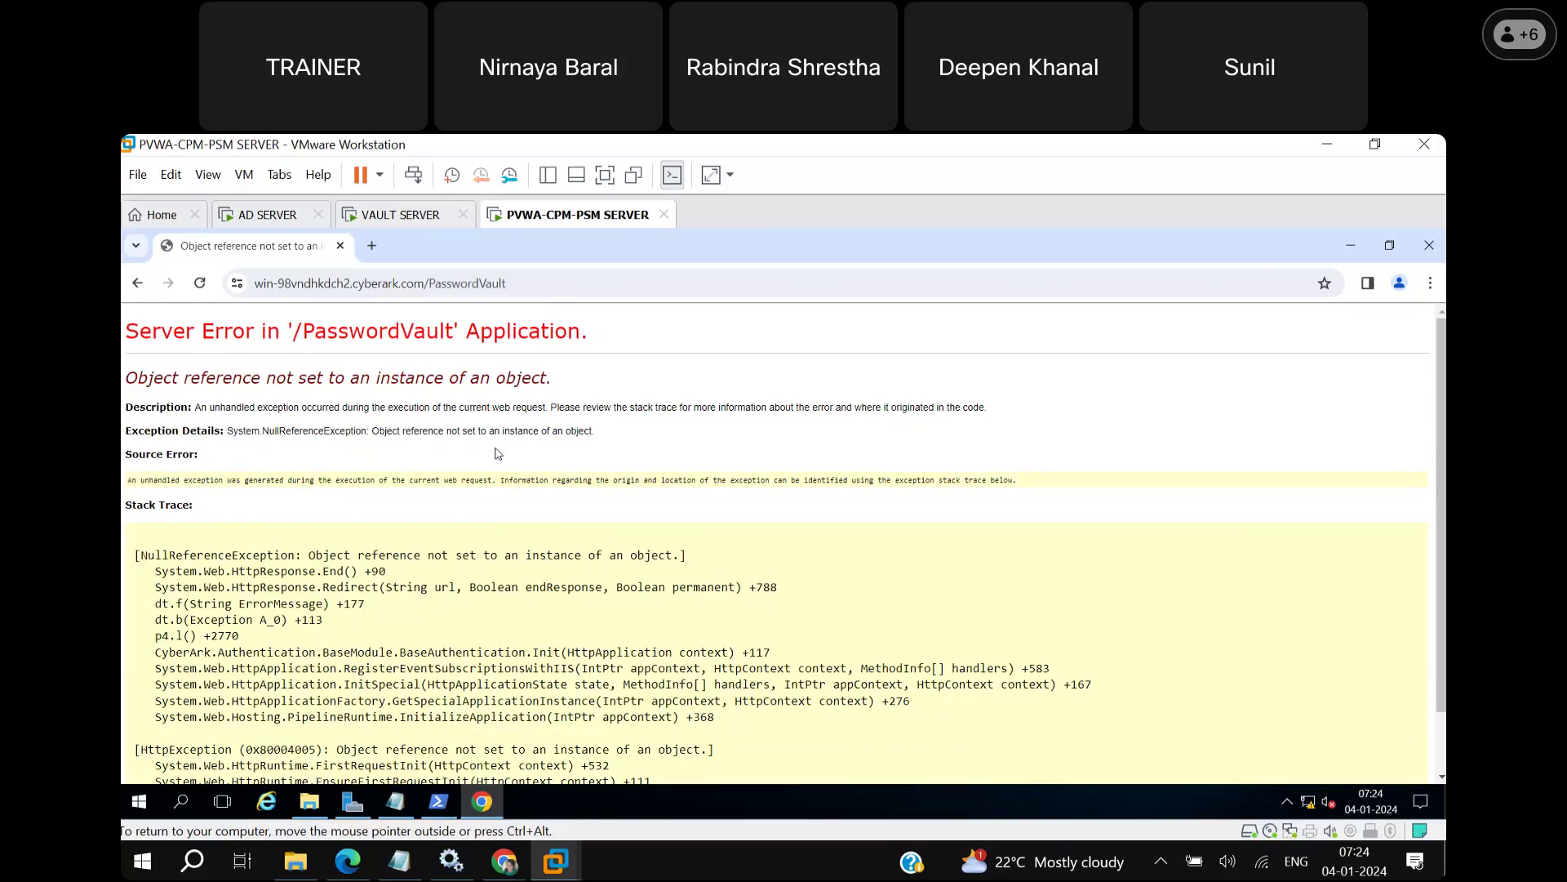
click(521, 286)
text(\)
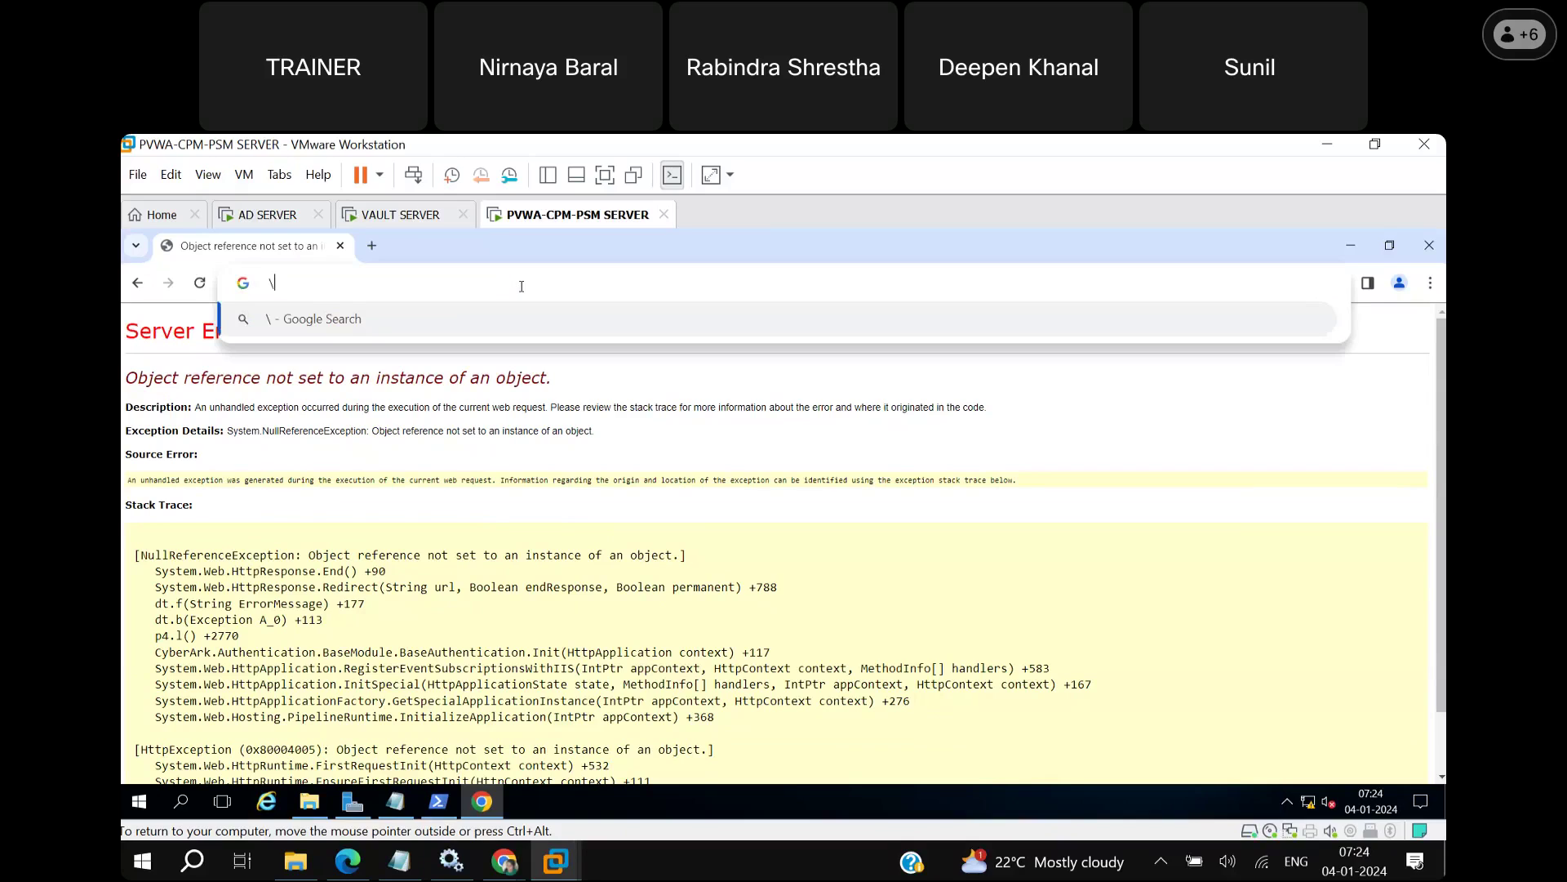
key(BackSpace)
text(https://1-)
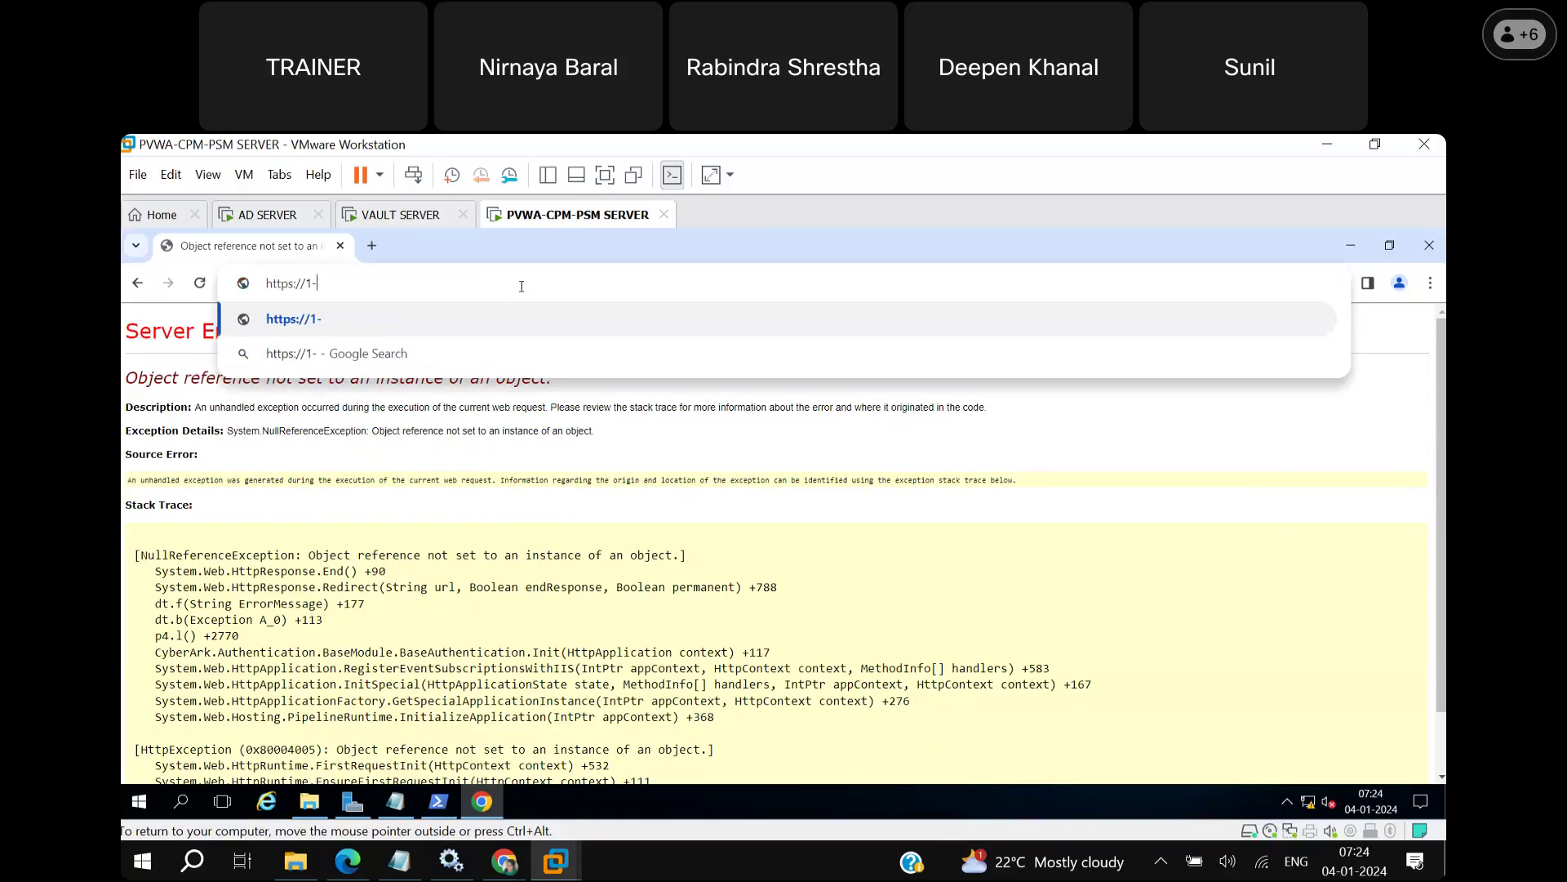
text(.0.0)
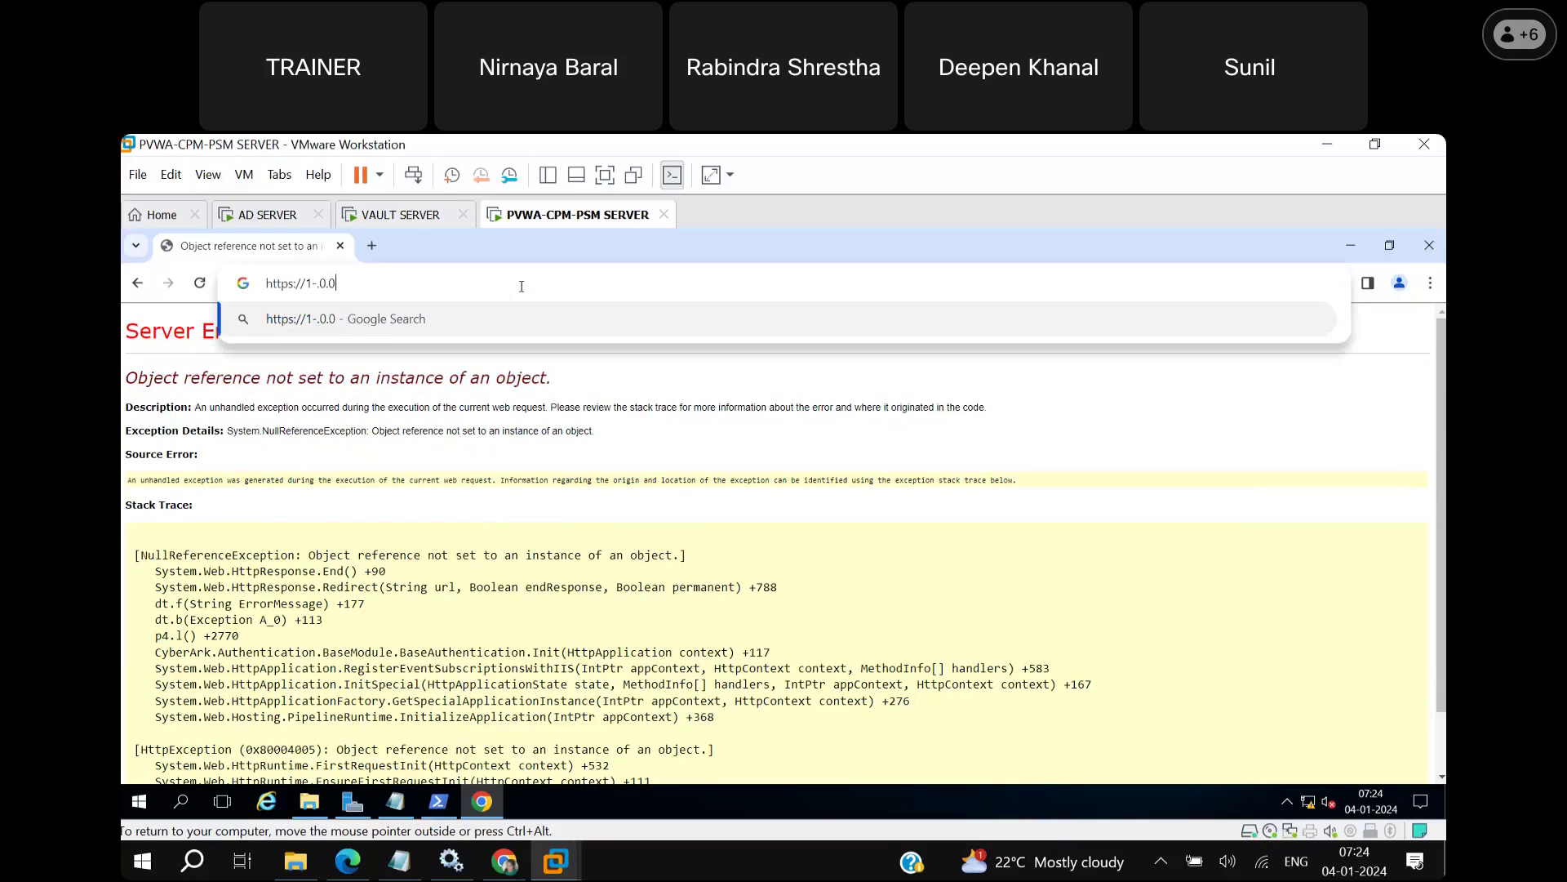
text(.3)
key(BackSpace)
key(BackSpace)
key(BackSpace)
key(BackSpace)
key(BackSpace)
key(BackSpace)
key(BackSpace)
text(0.0.0.3/)
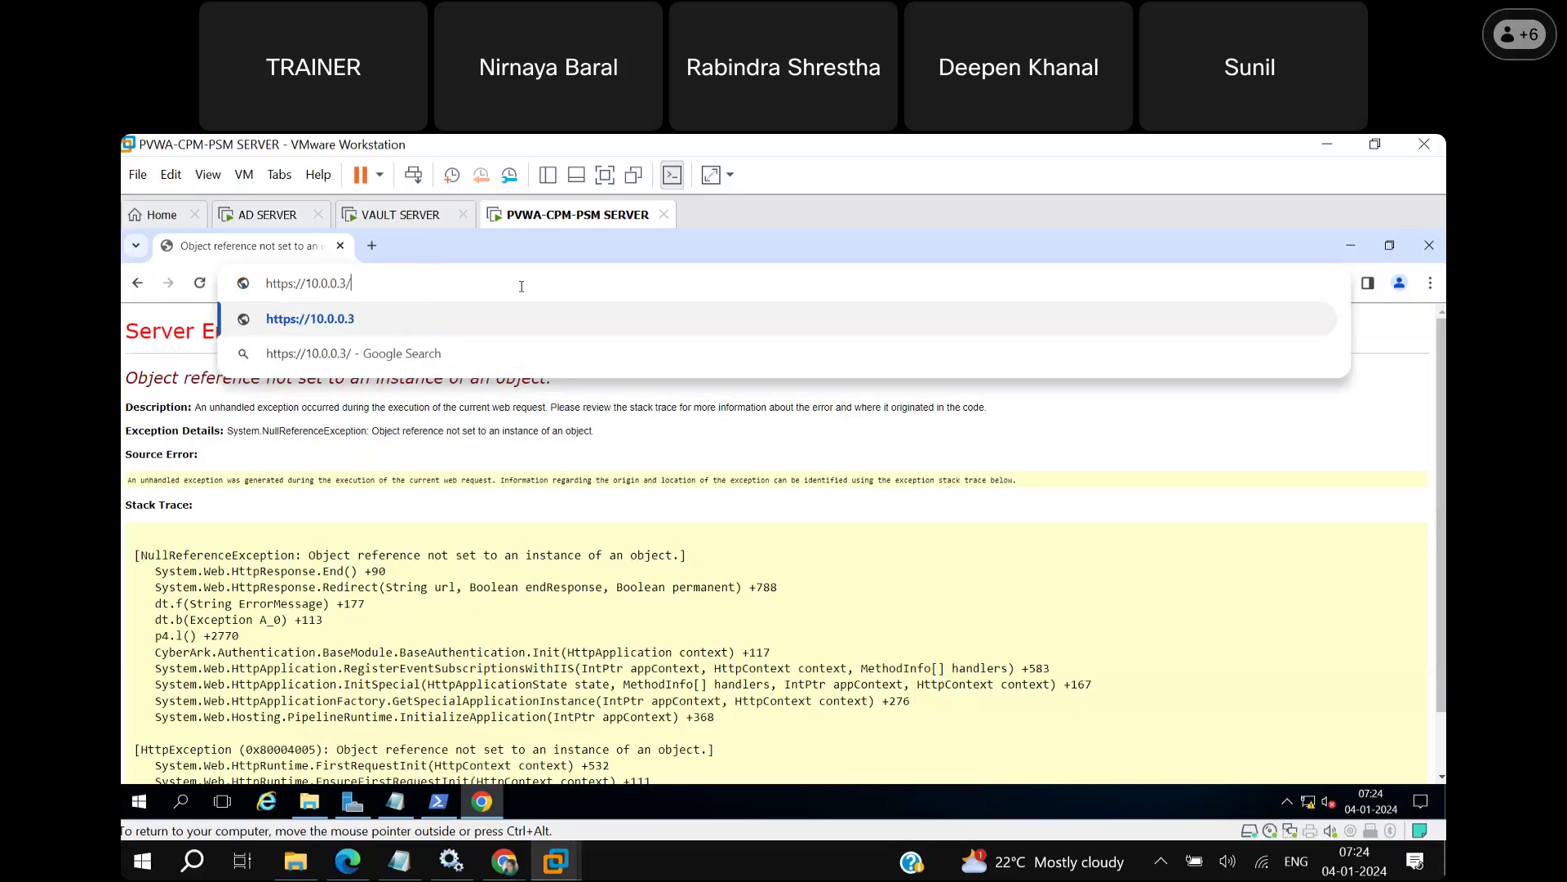
text(passwo)
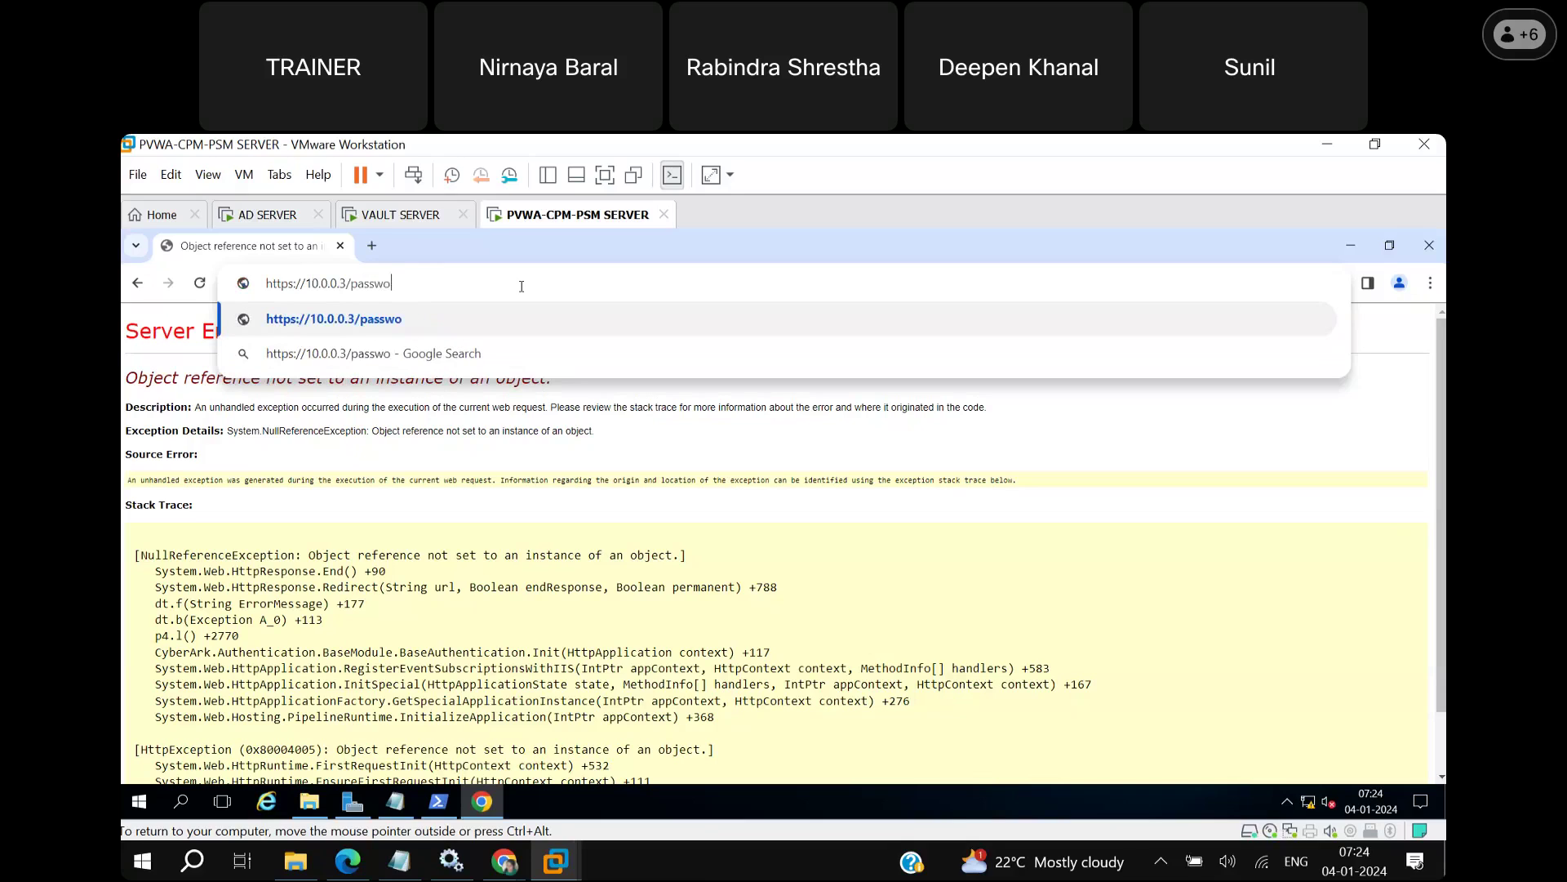
text(rdvau)
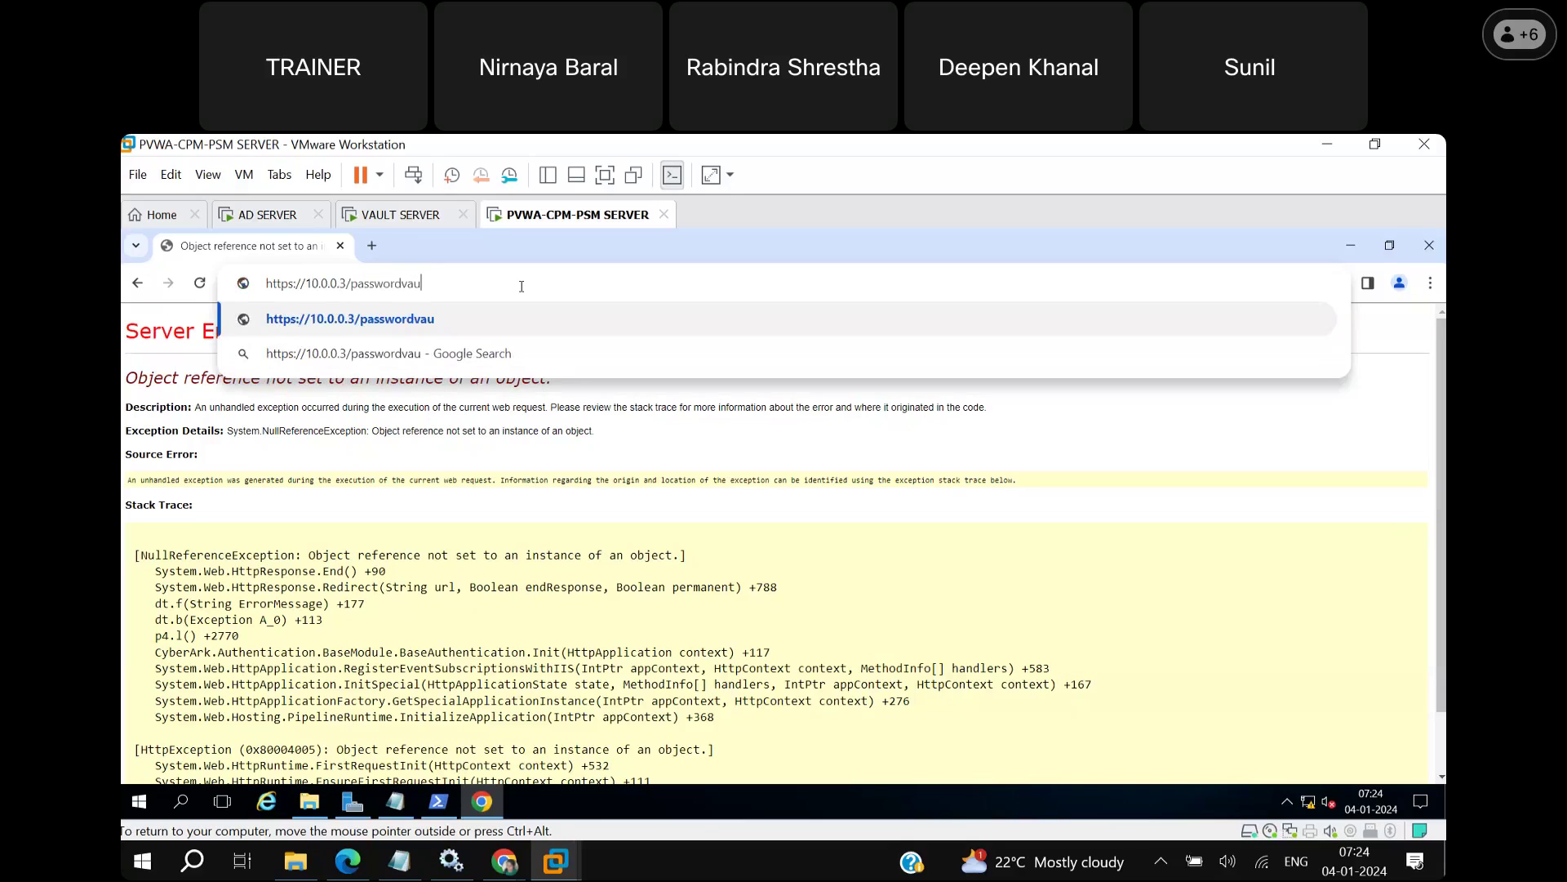
text(lt/)
key(BackSpace)
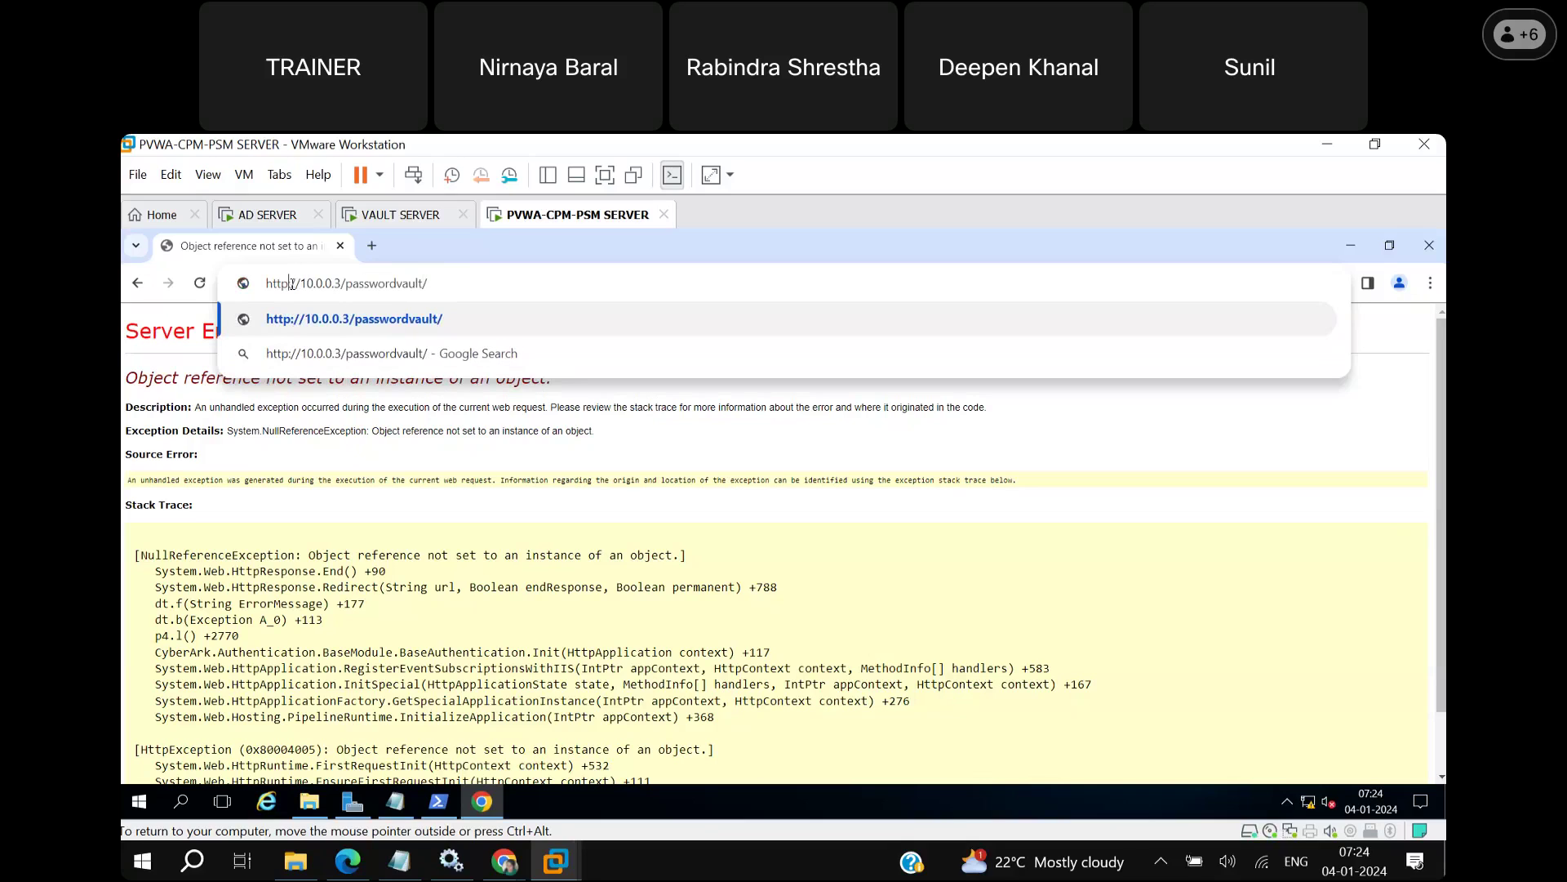
text(:)
key(Return)
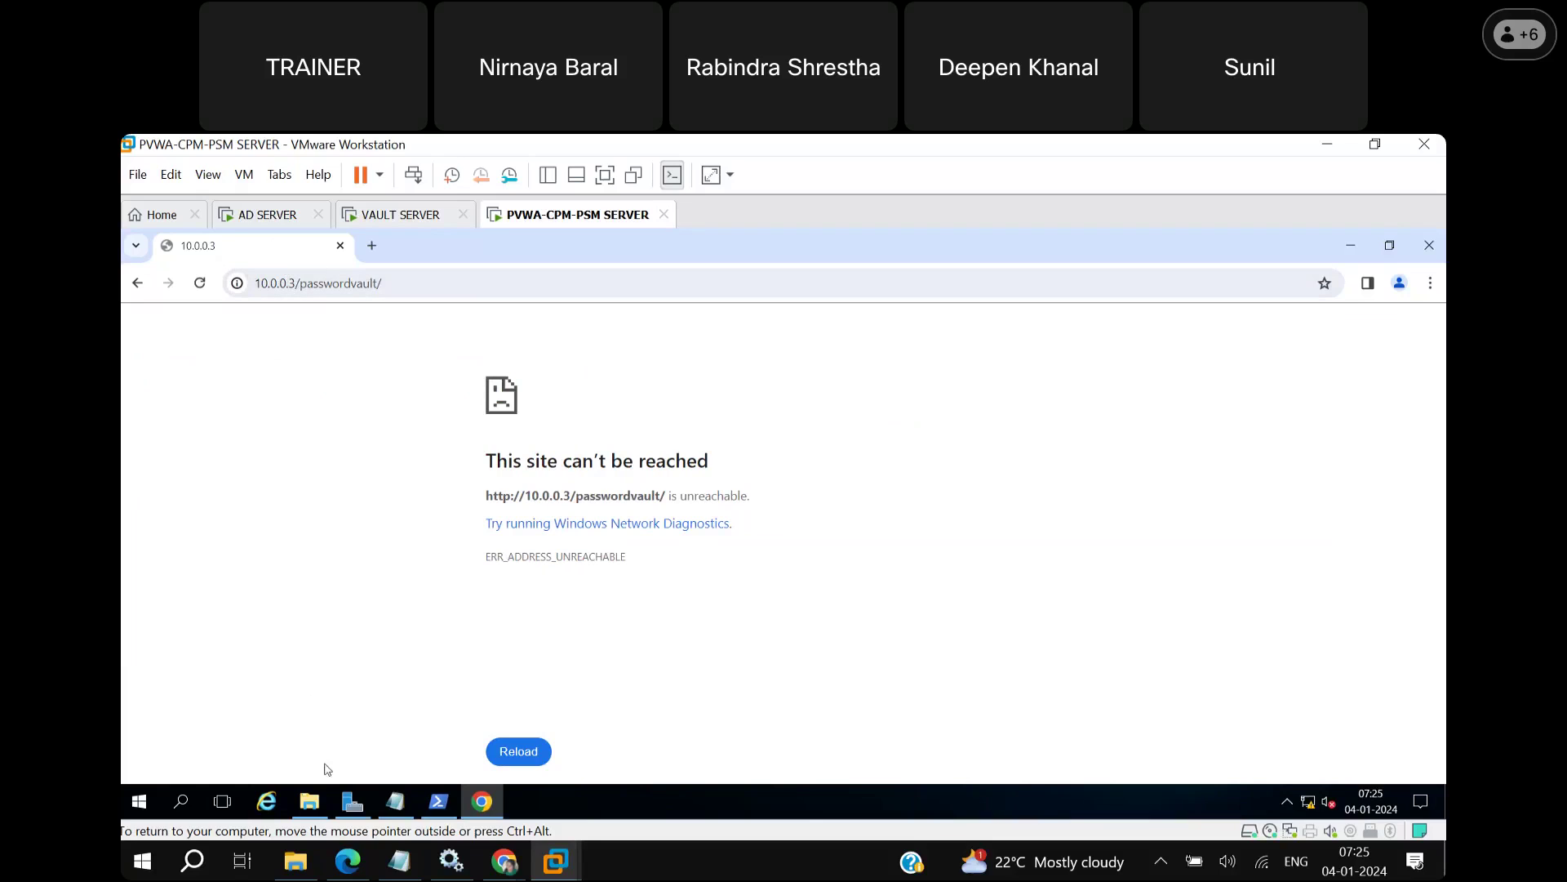
Launch IIS Manager from Server Manager's Tools menu and maximize it.
click(364, 802)
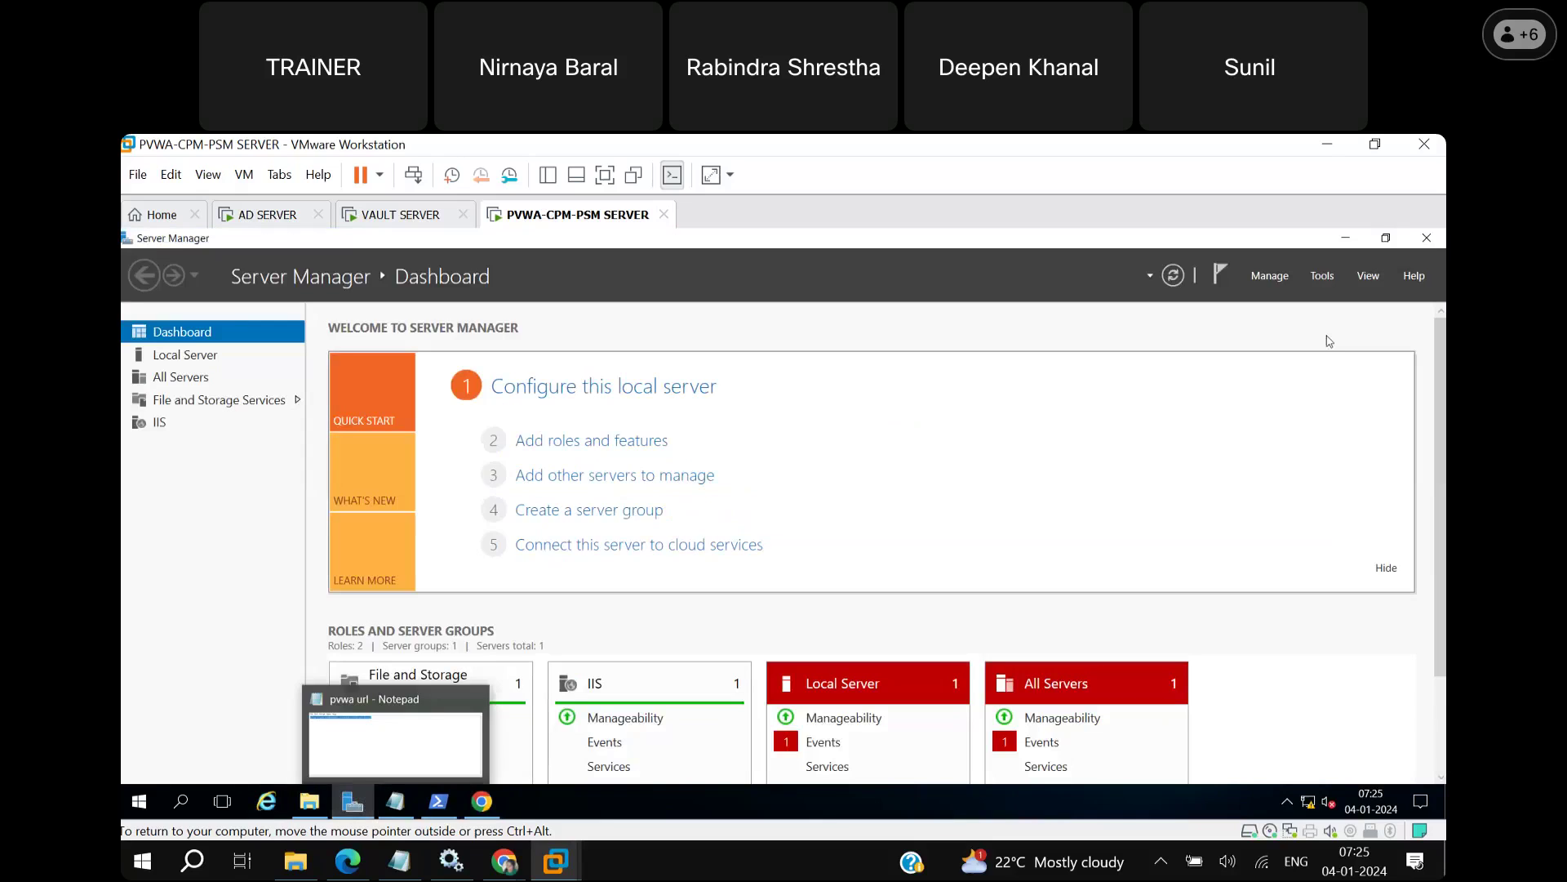
click(1323, 277)
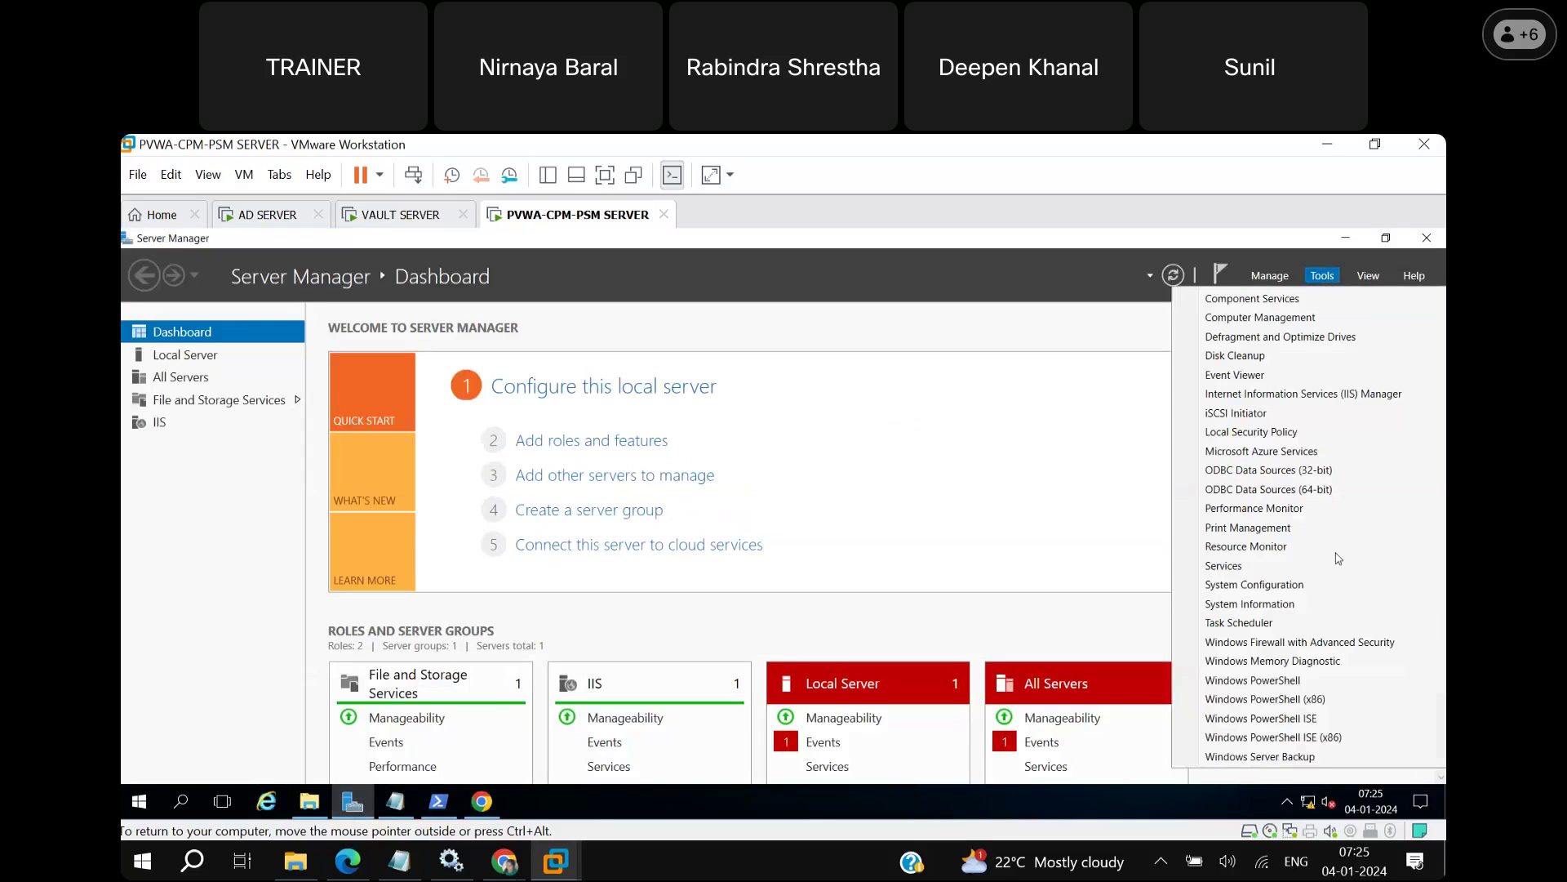
click(1276, 395)
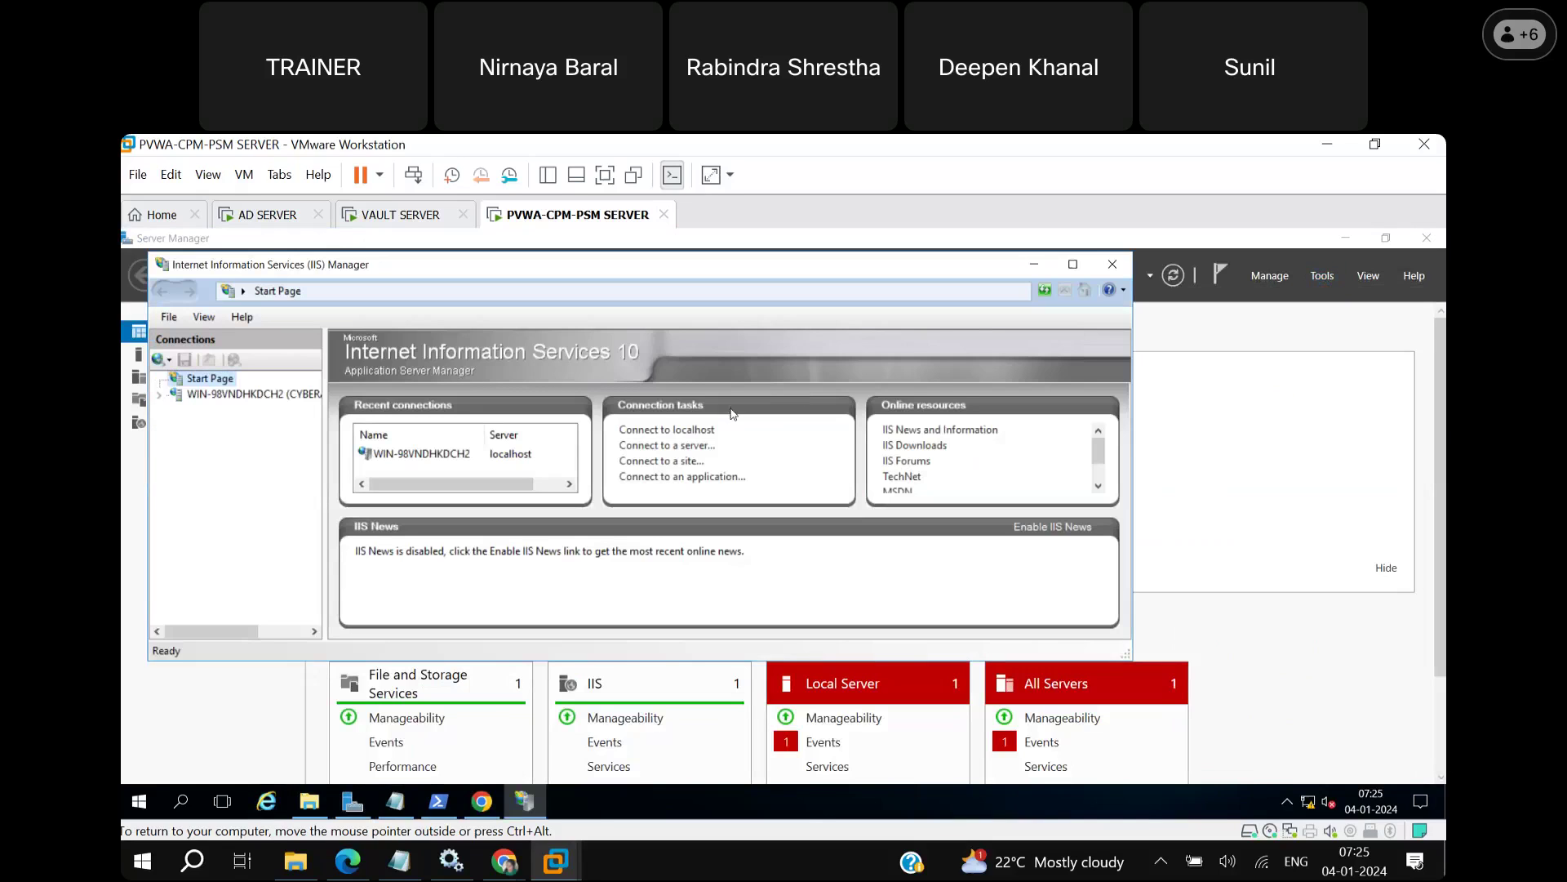
click(1073, 264)
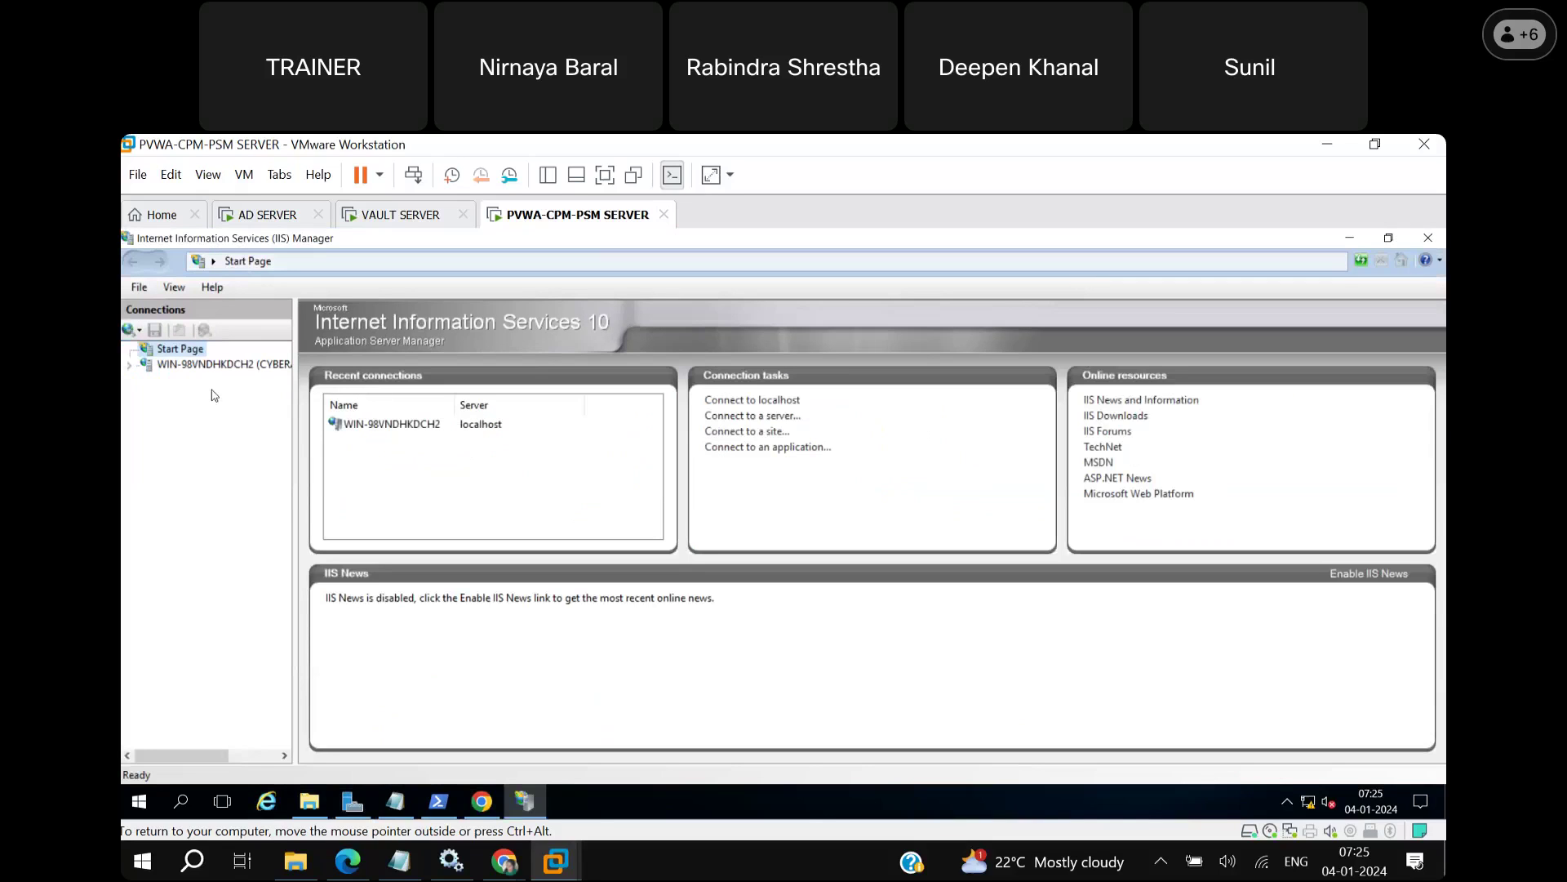
Select the Default Web Site under Sites and browse it over https port 443.
click(139, 365)
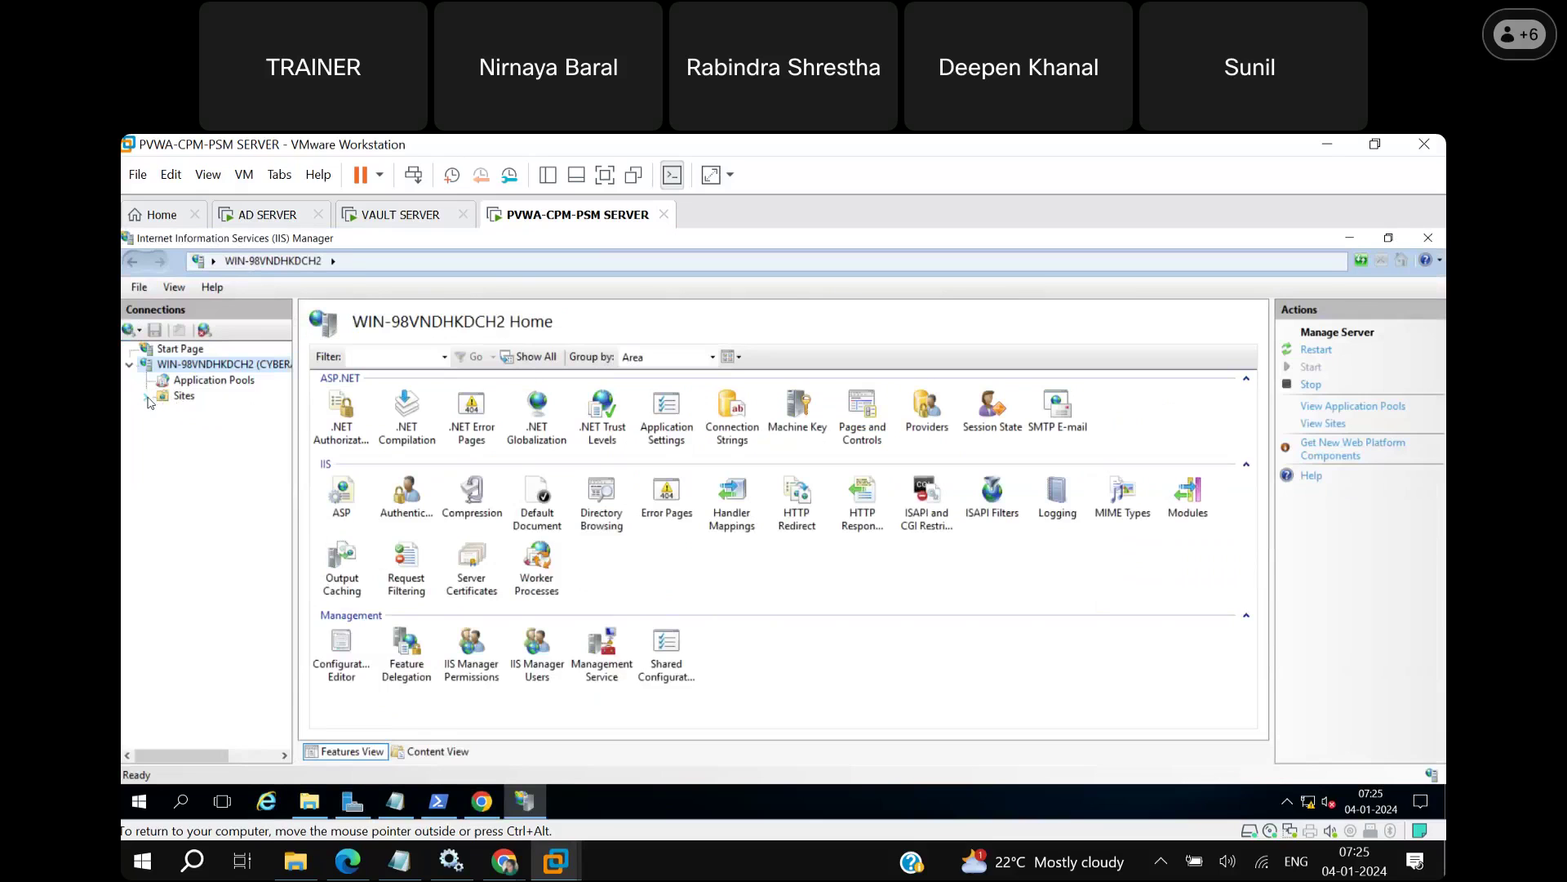
click(149, 398)
click(217, 412)
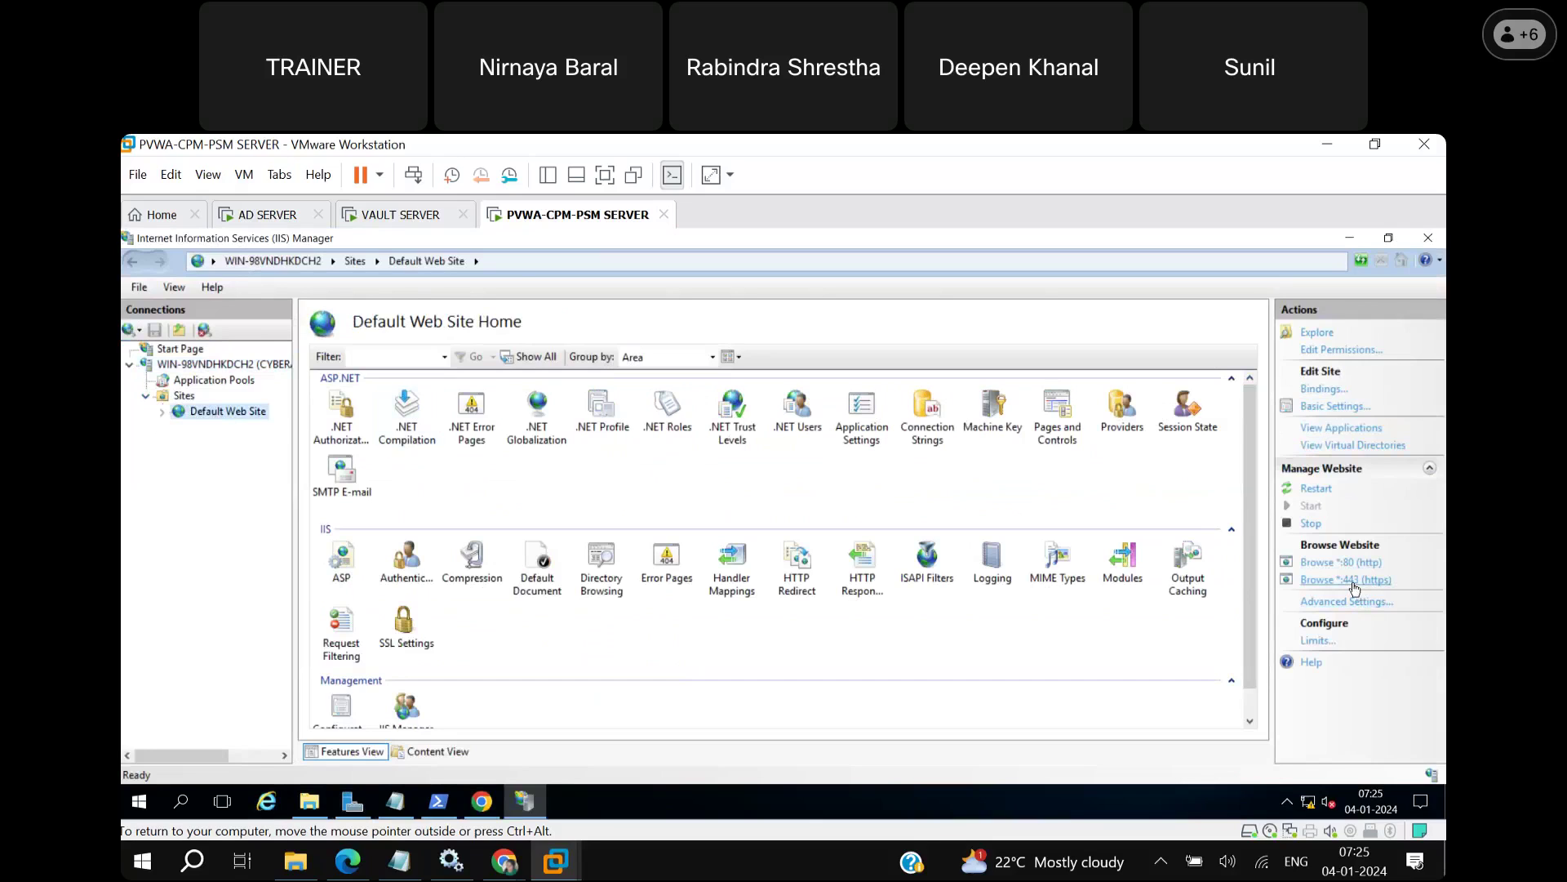
click(1354, 581)
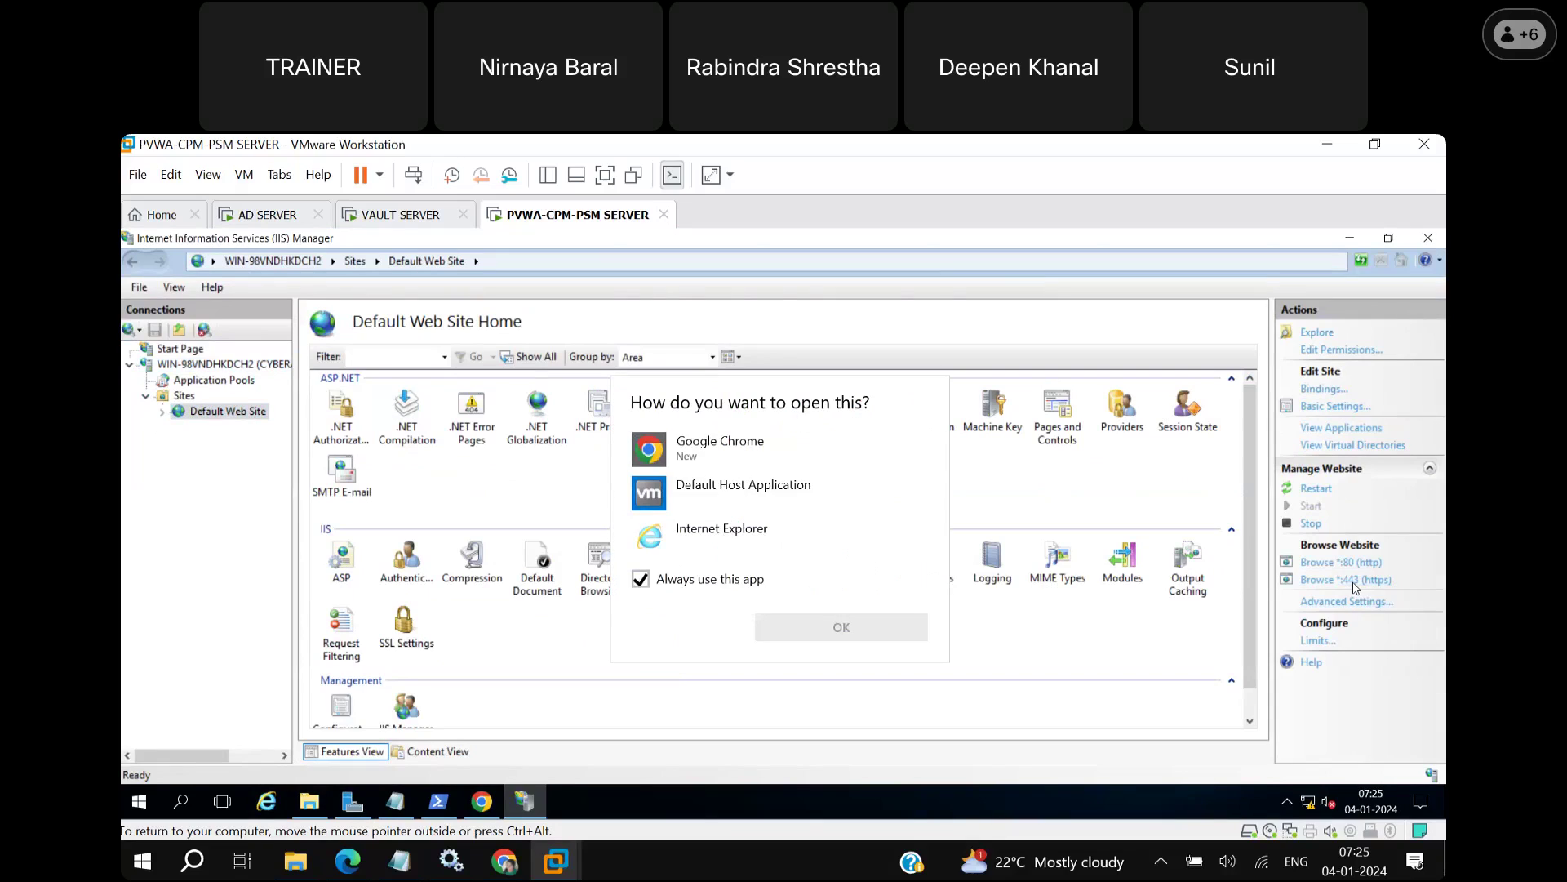
Open the site in Google Chrome, proceeding past the localhost certificate warning to Service Unavailable.
click(776, 460)
click(881, 640)
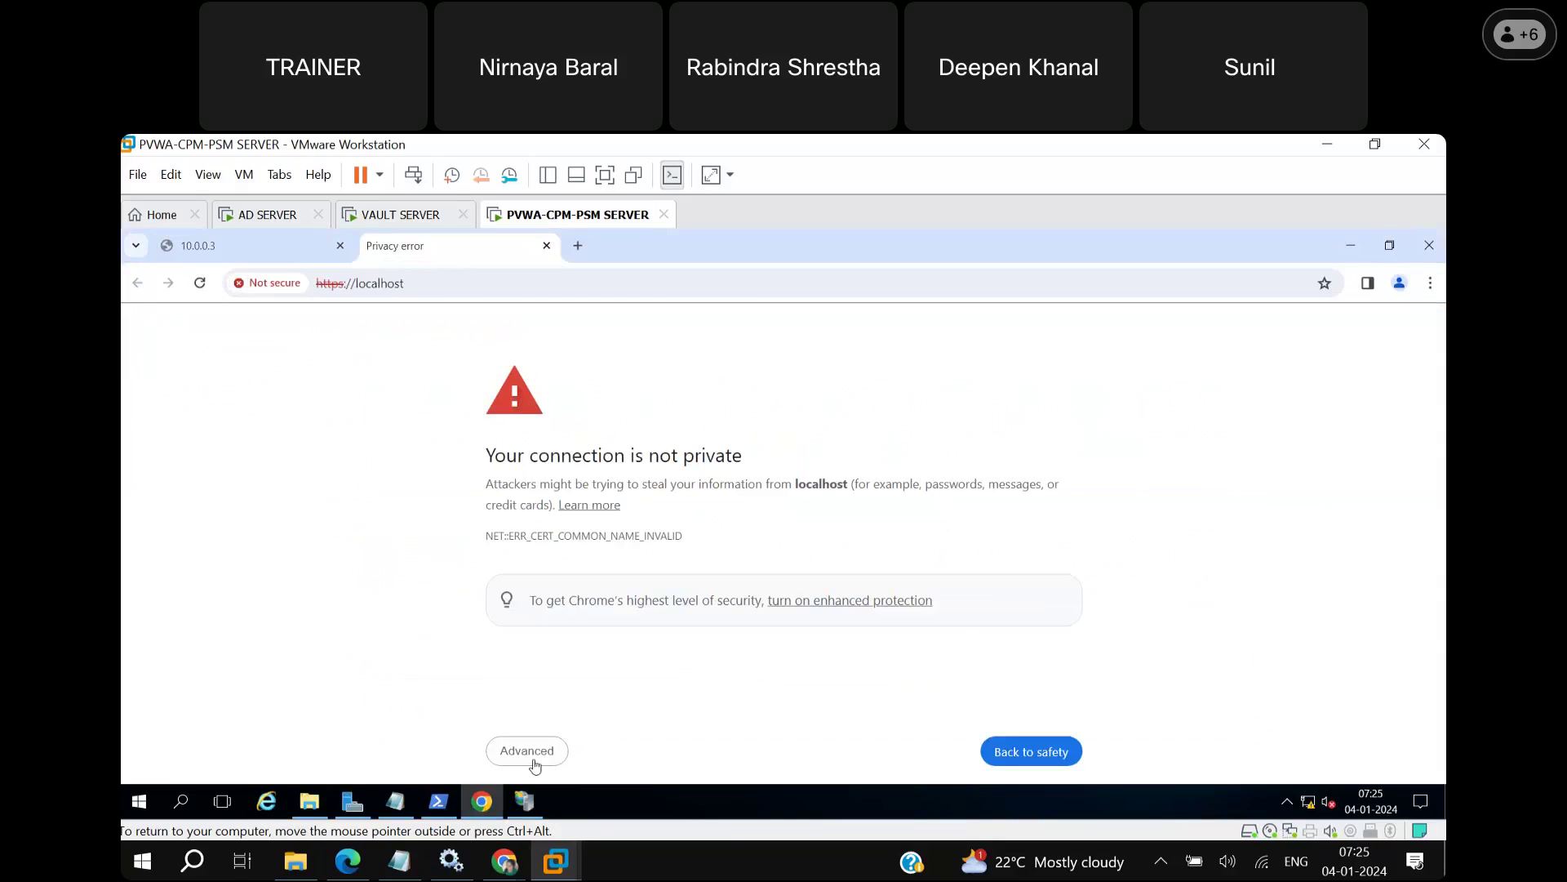
click(535, 765)
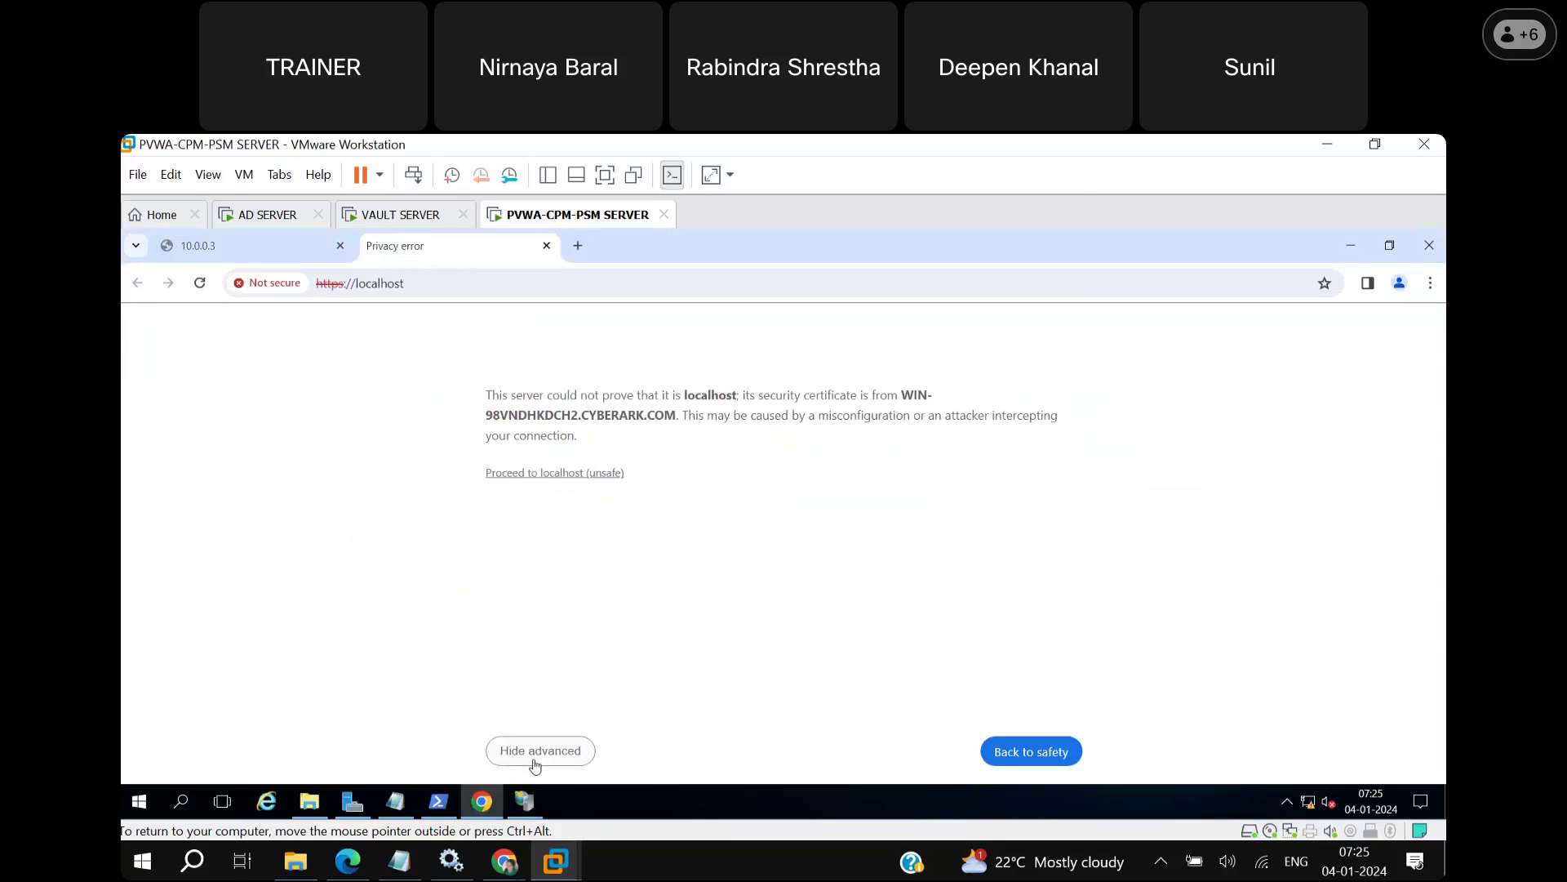
click(570, 474)
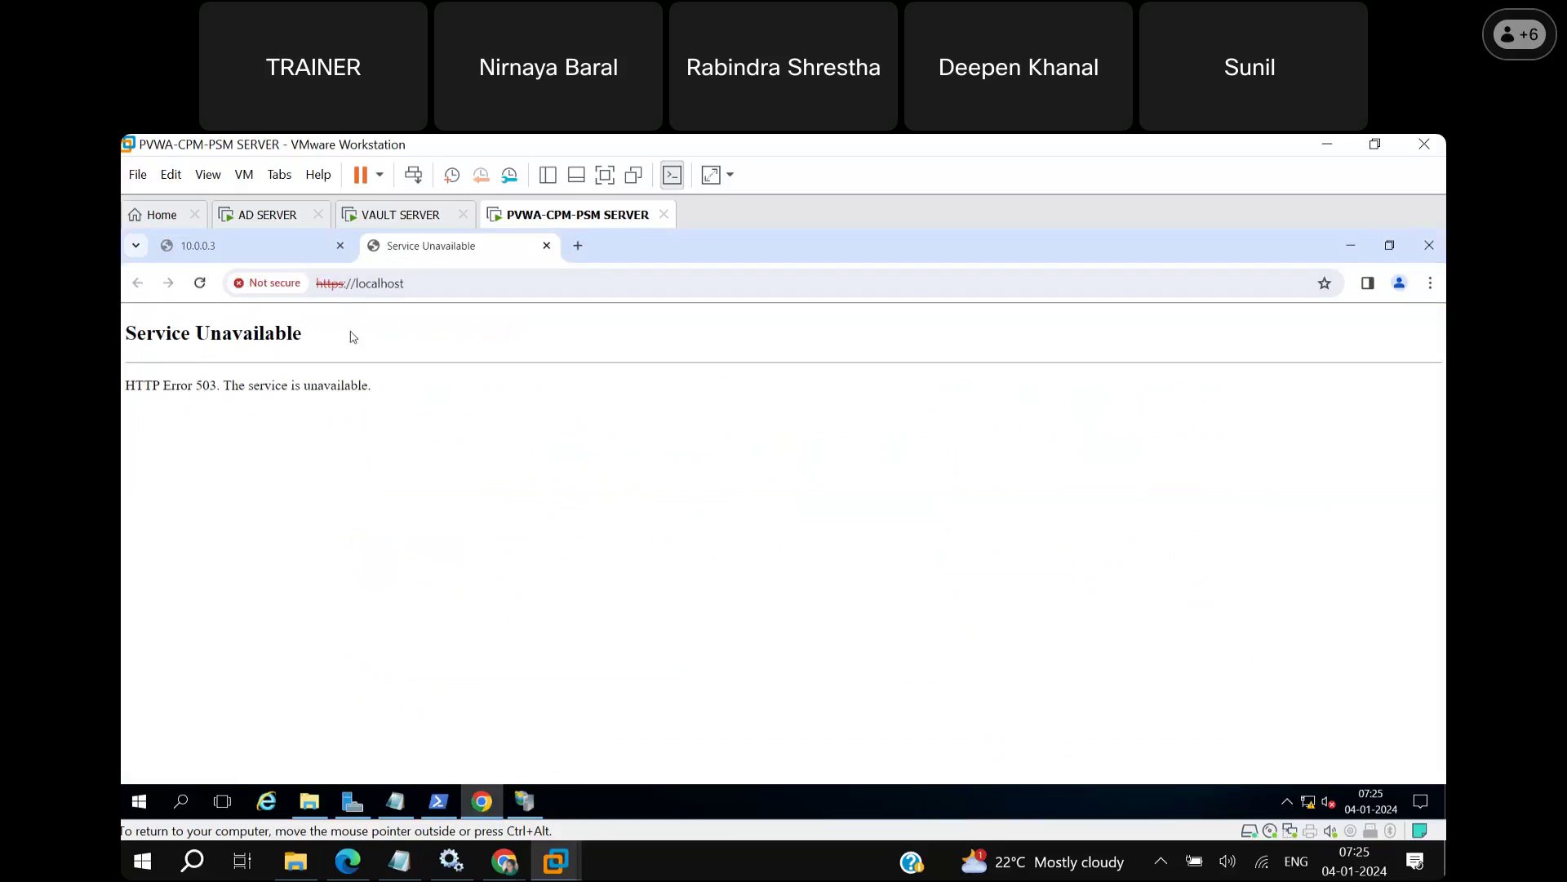
click(275, 241)
click(403, 248)
Browse the Default Web Site over http port 80, then close the extra tabs and clear the address.
click(527, 801)
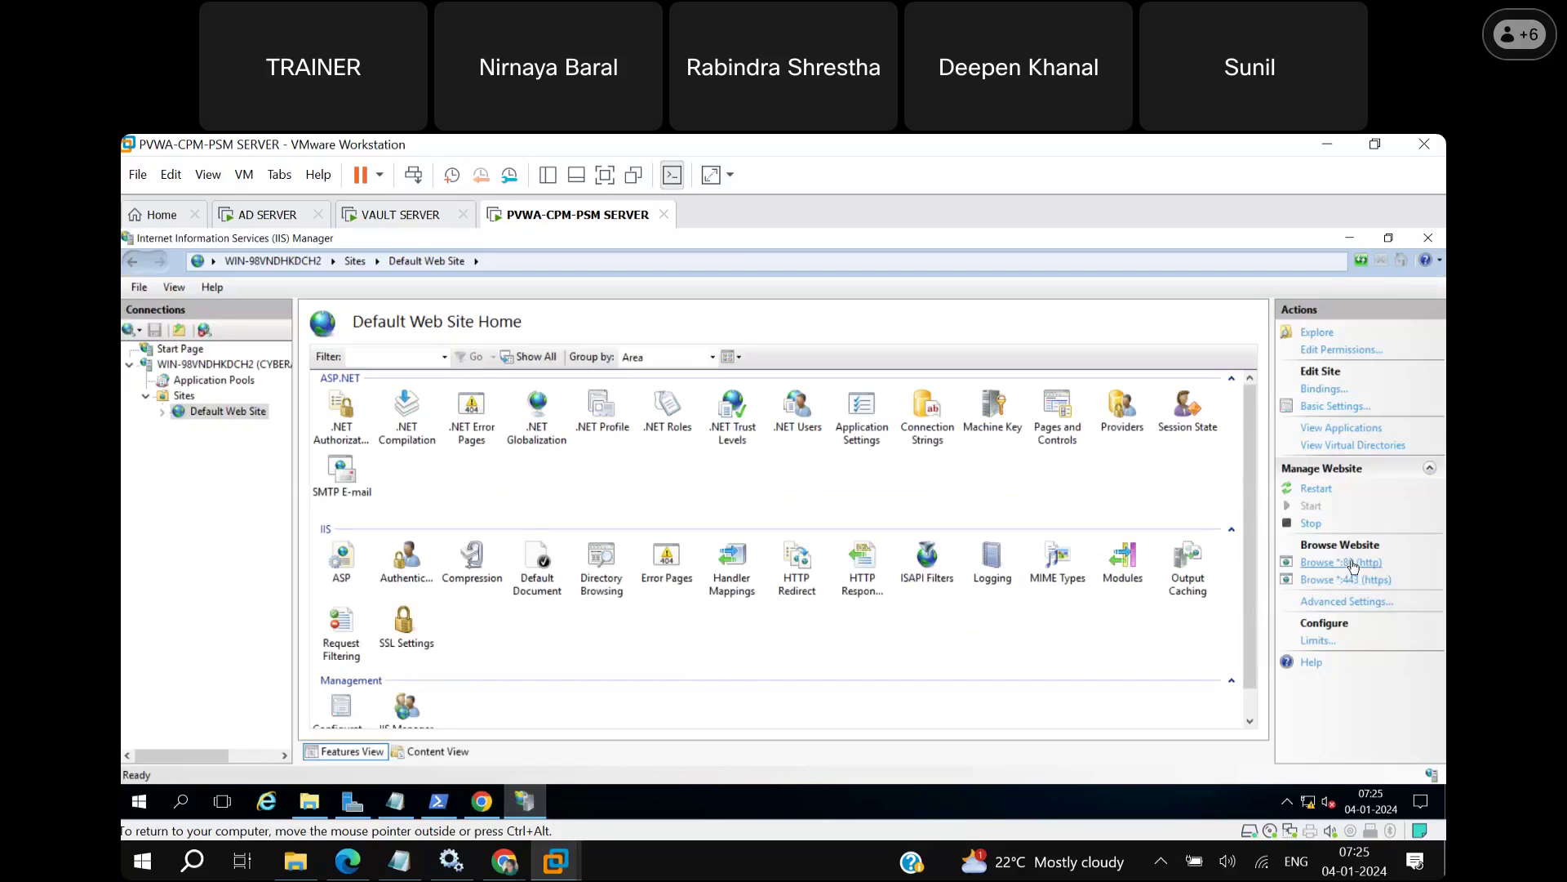
click(1354, 562)
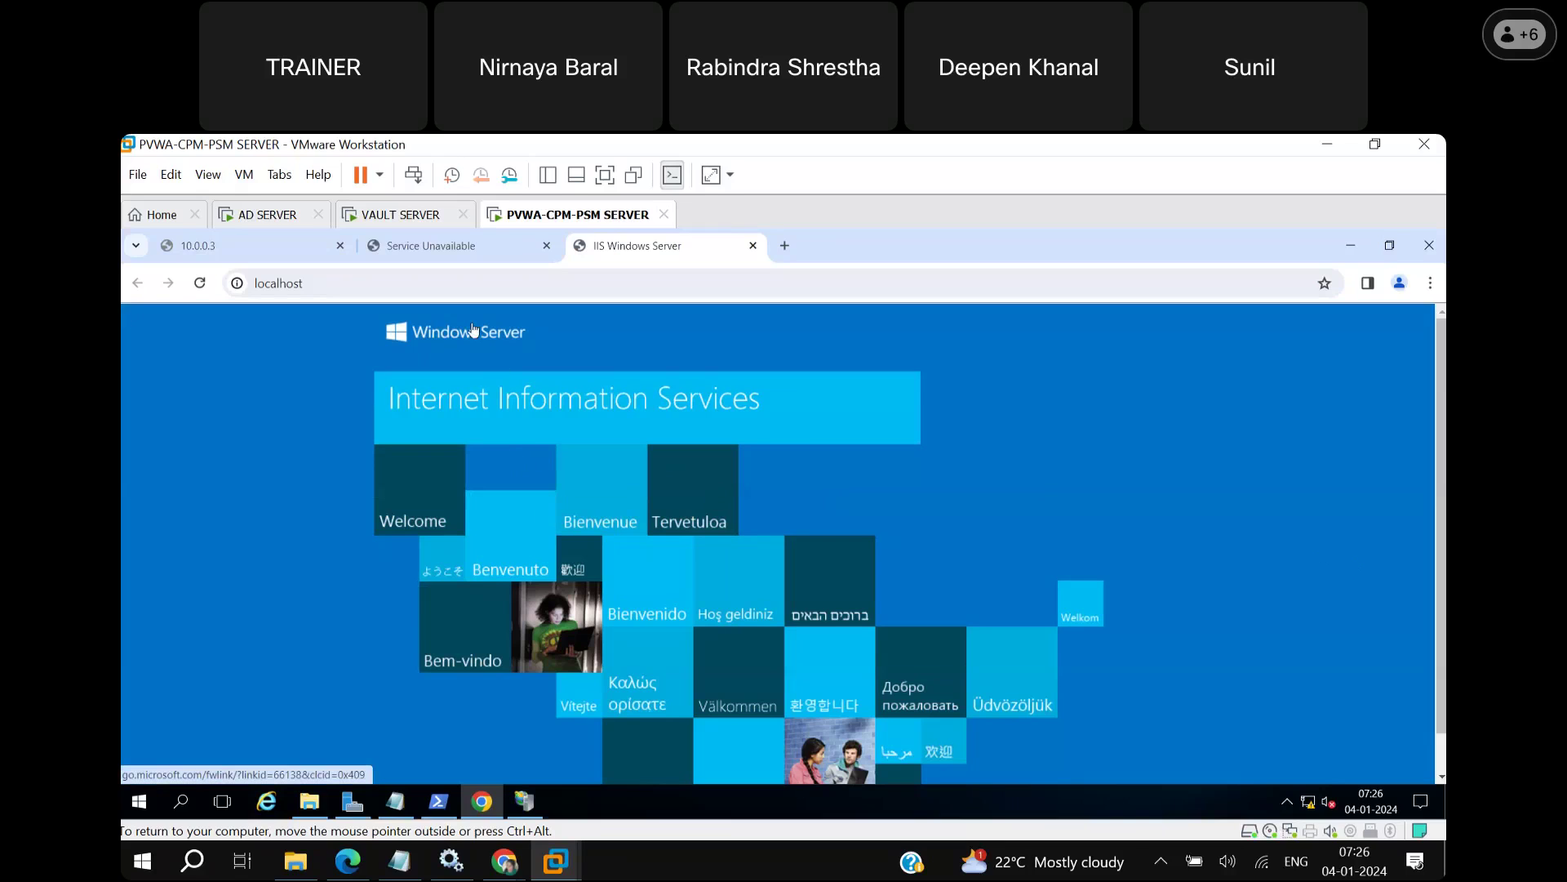
click(753, 246)
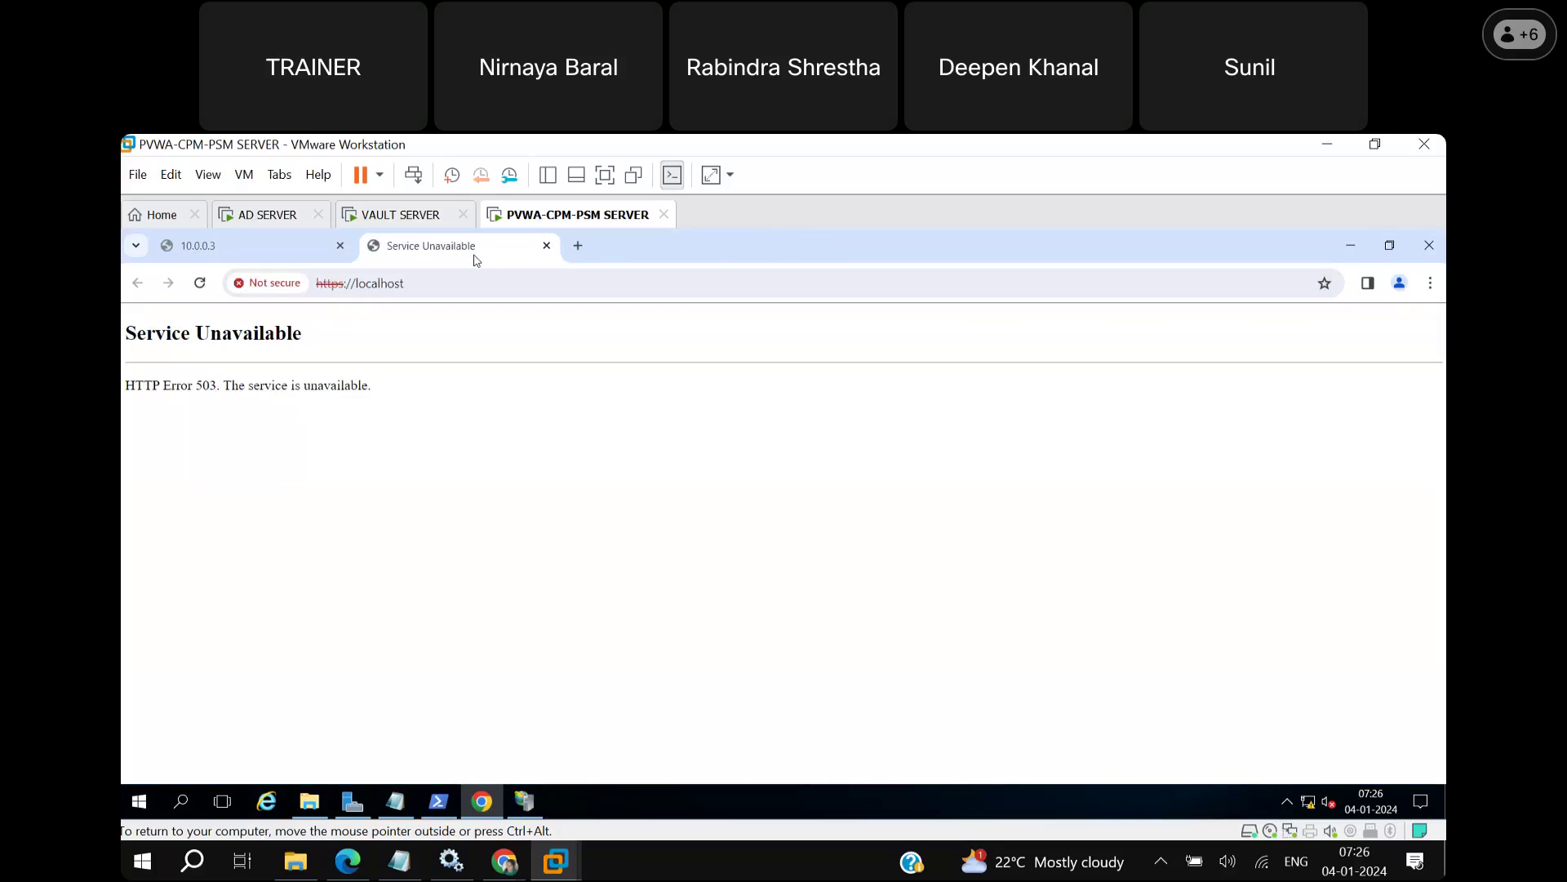
click(273, 285)
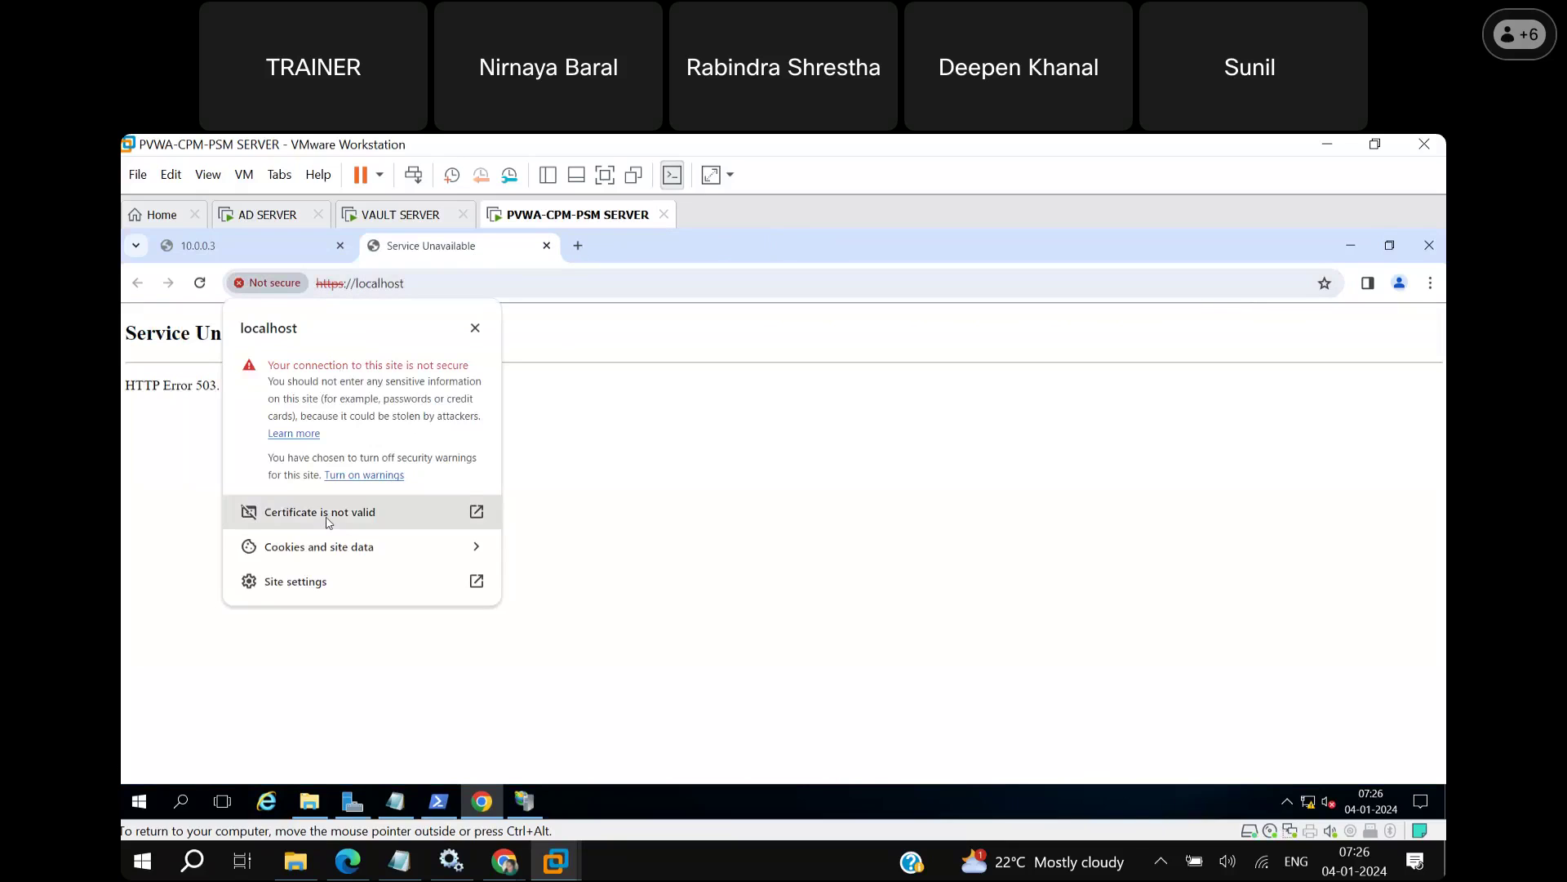
click(546, 245)
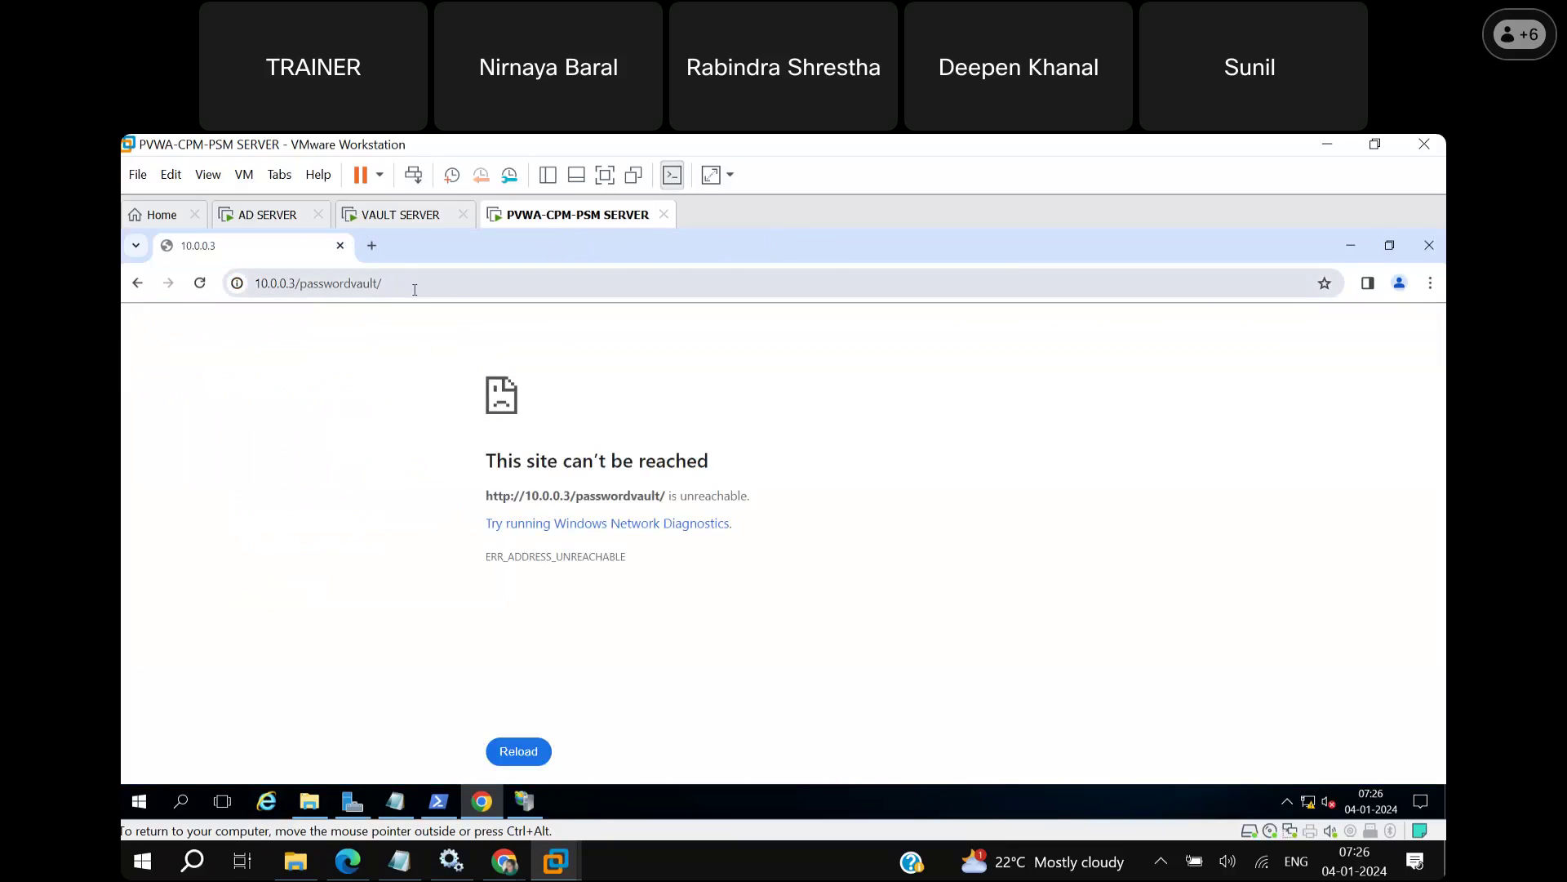
click(415, 290)
key(BackSpace)
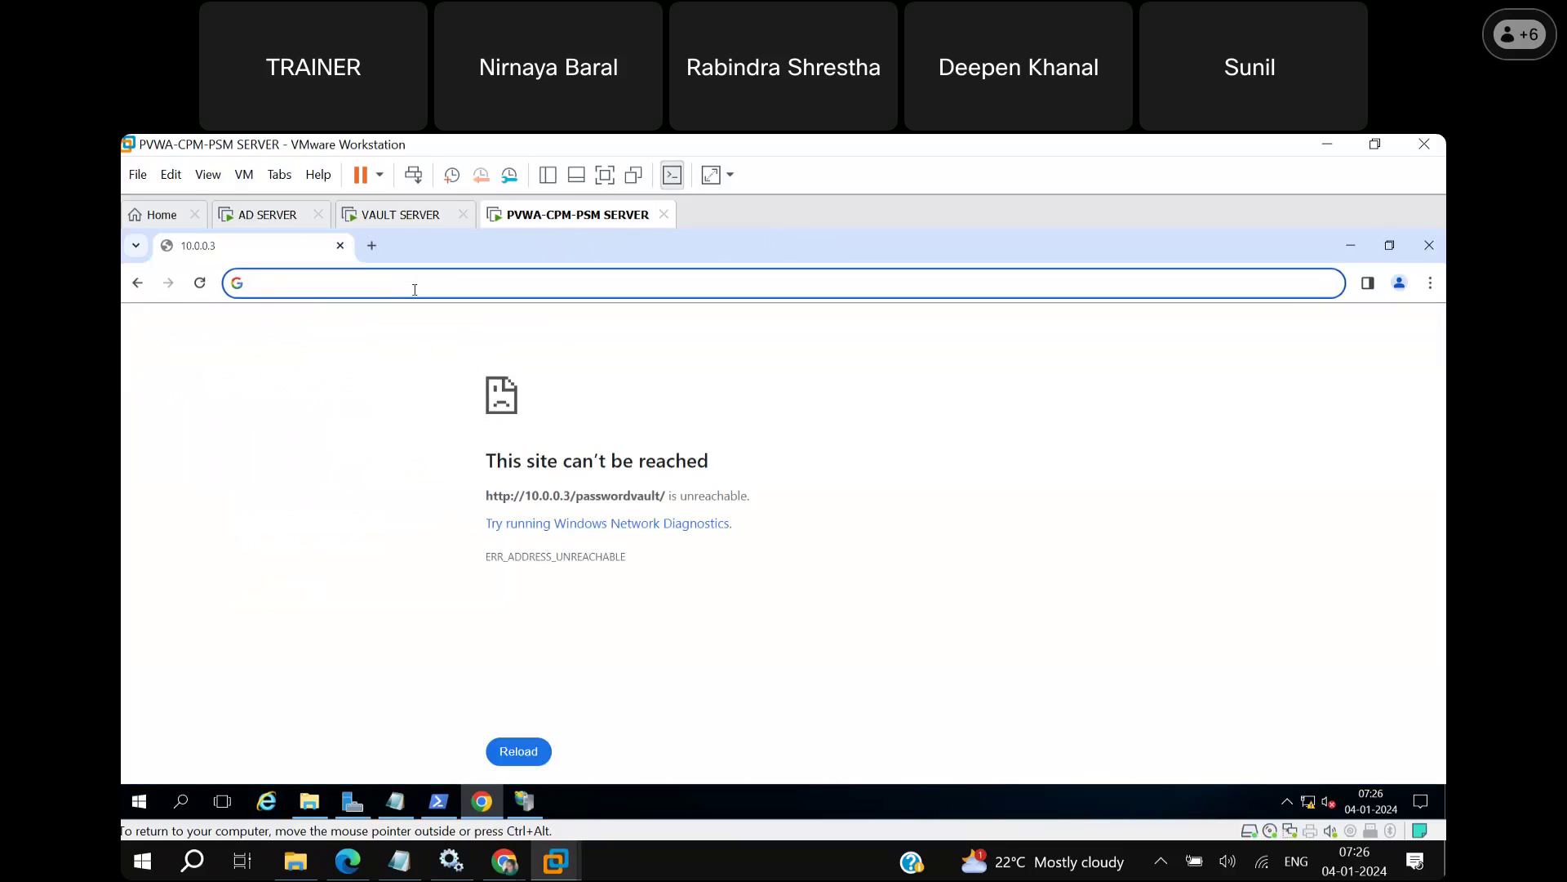
click(529, 801)
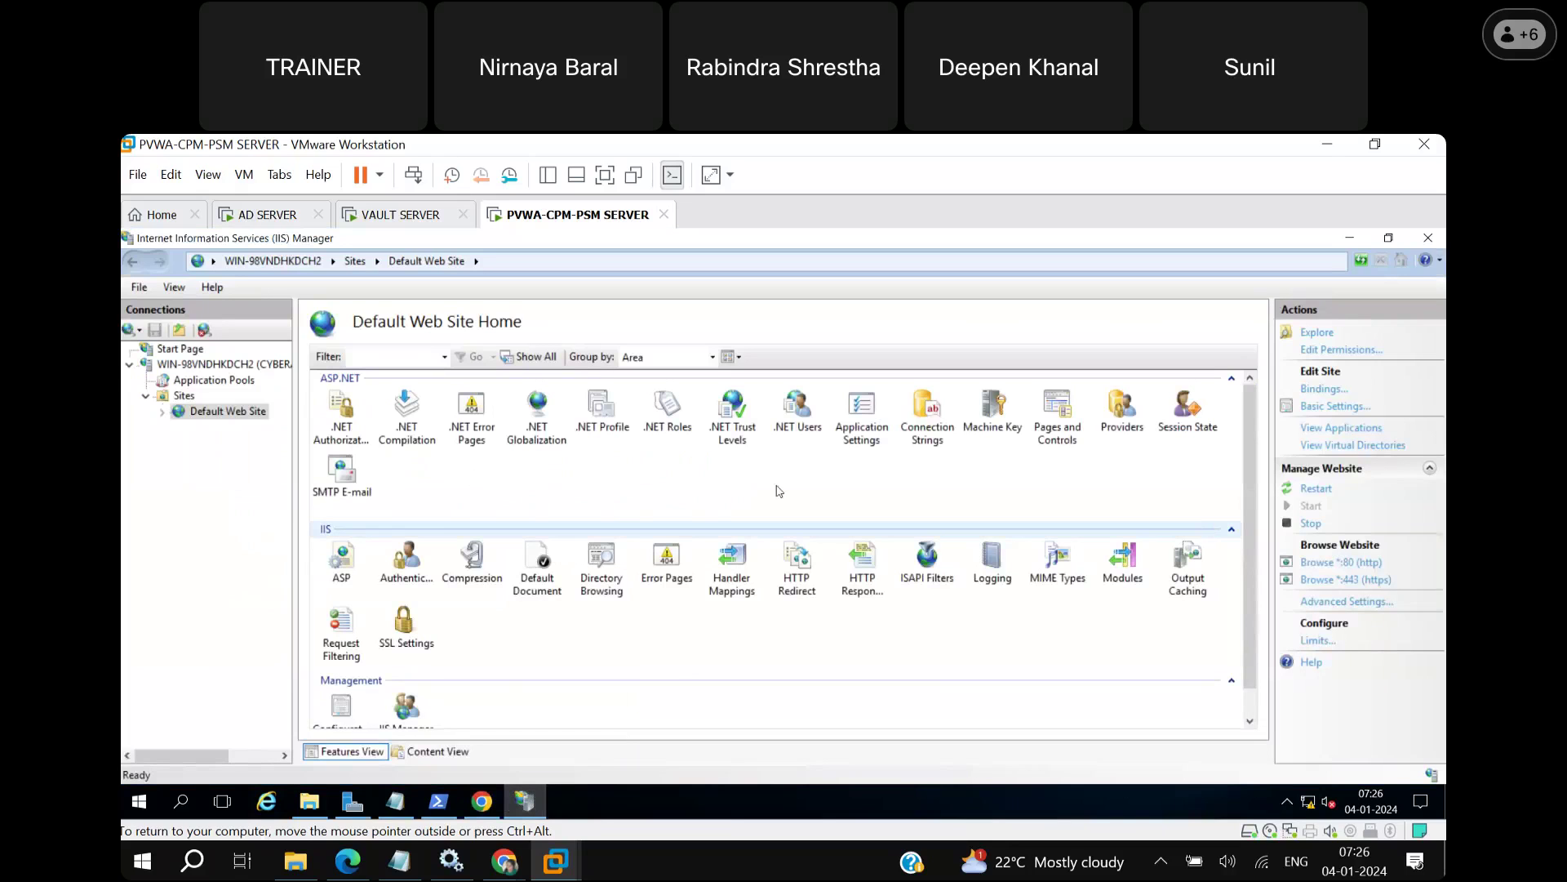
Expand the Default Web Site and inspect the PasswordVault application and its folders.
click(164, 412)
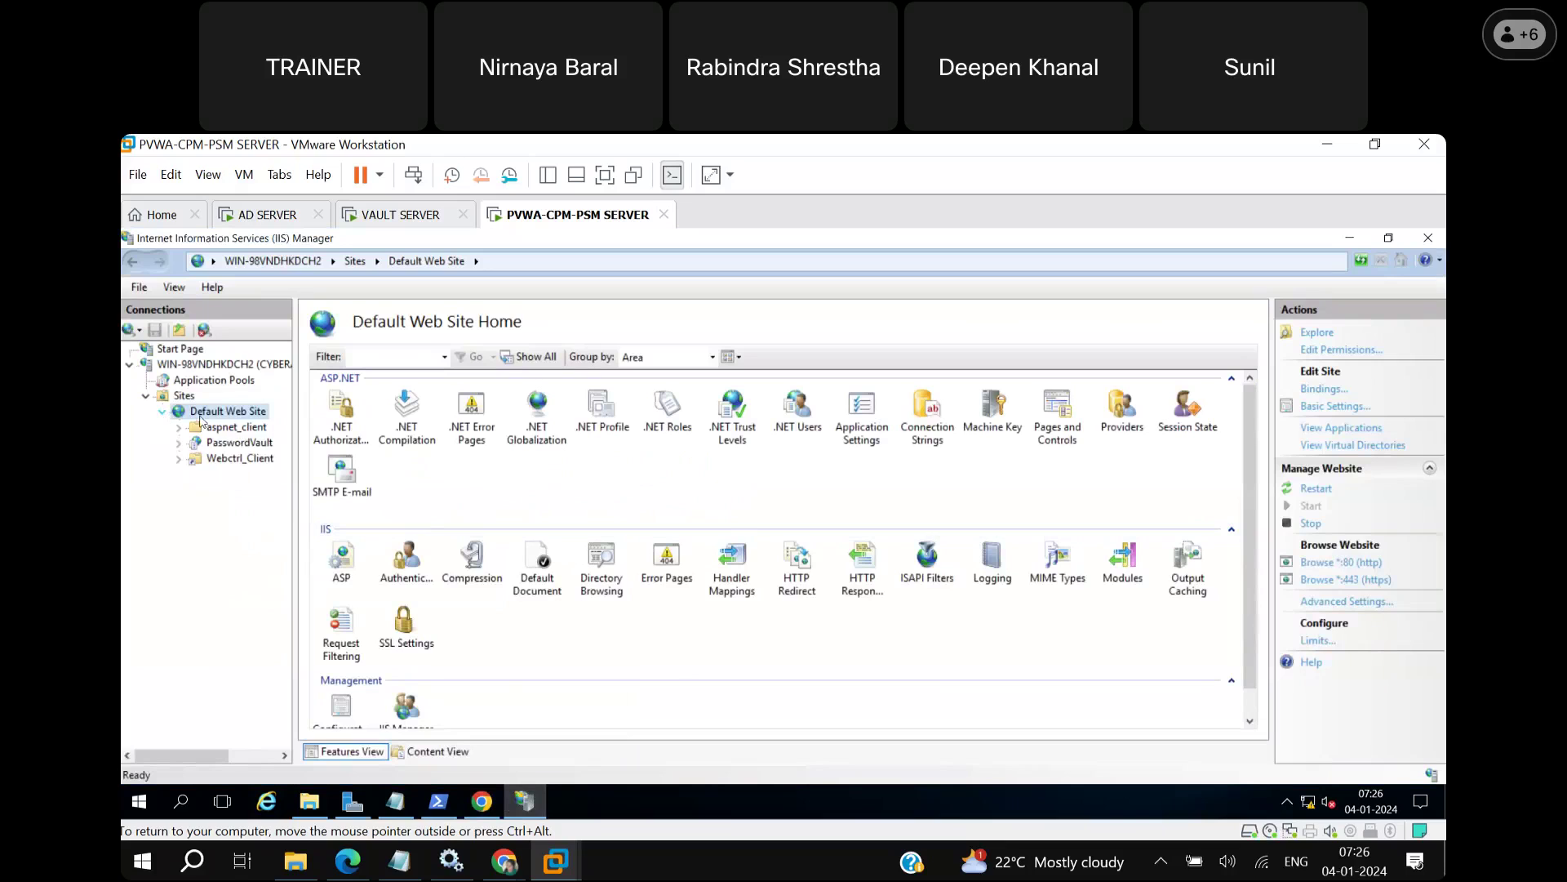
click(239, 443)
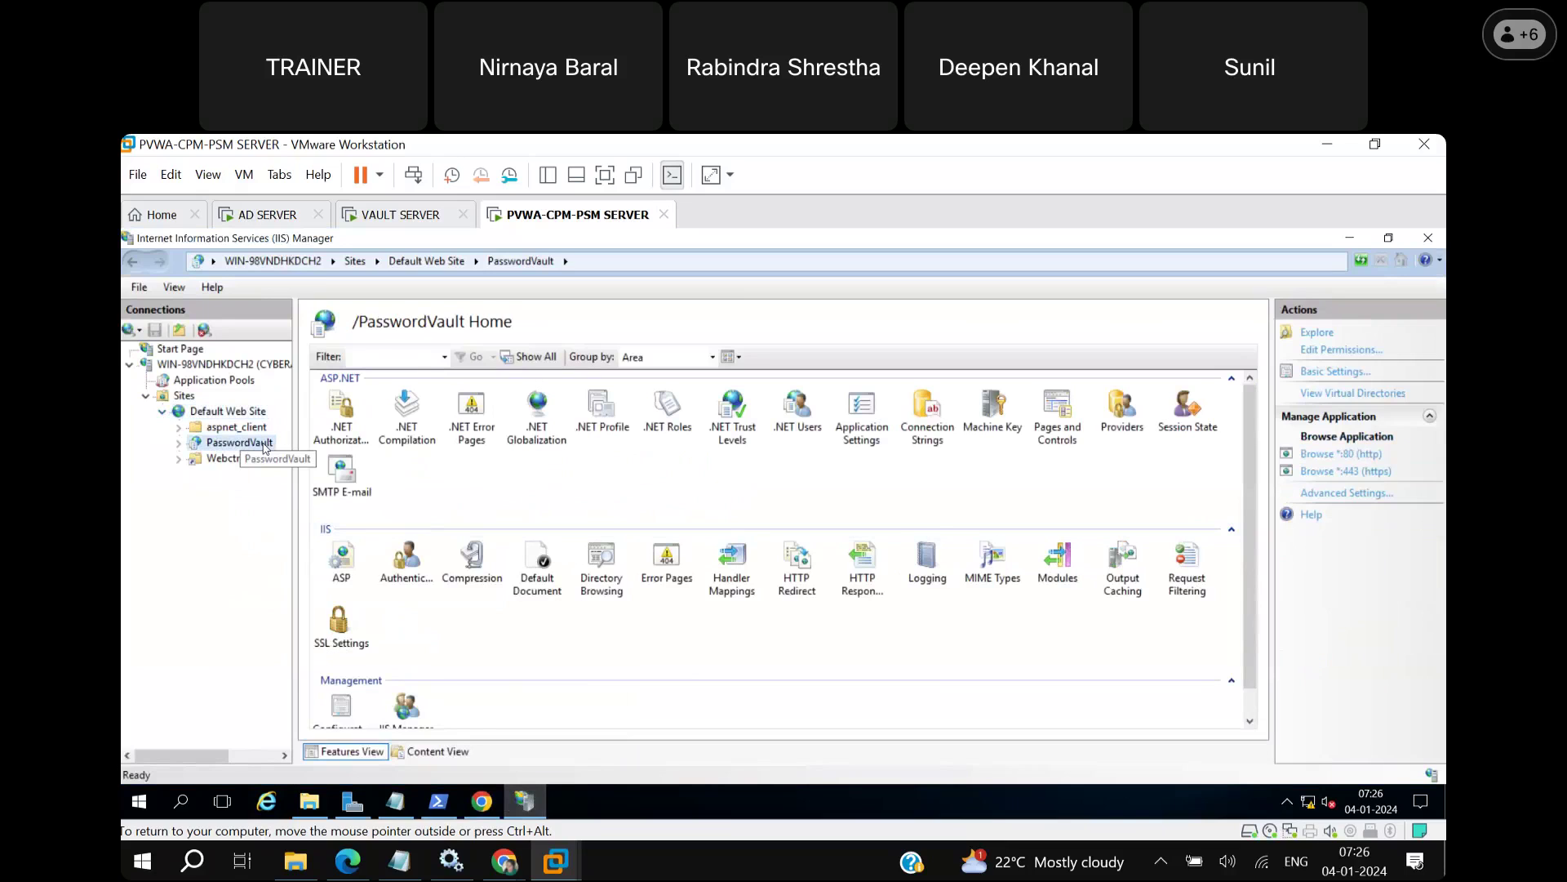
click(178, 444)
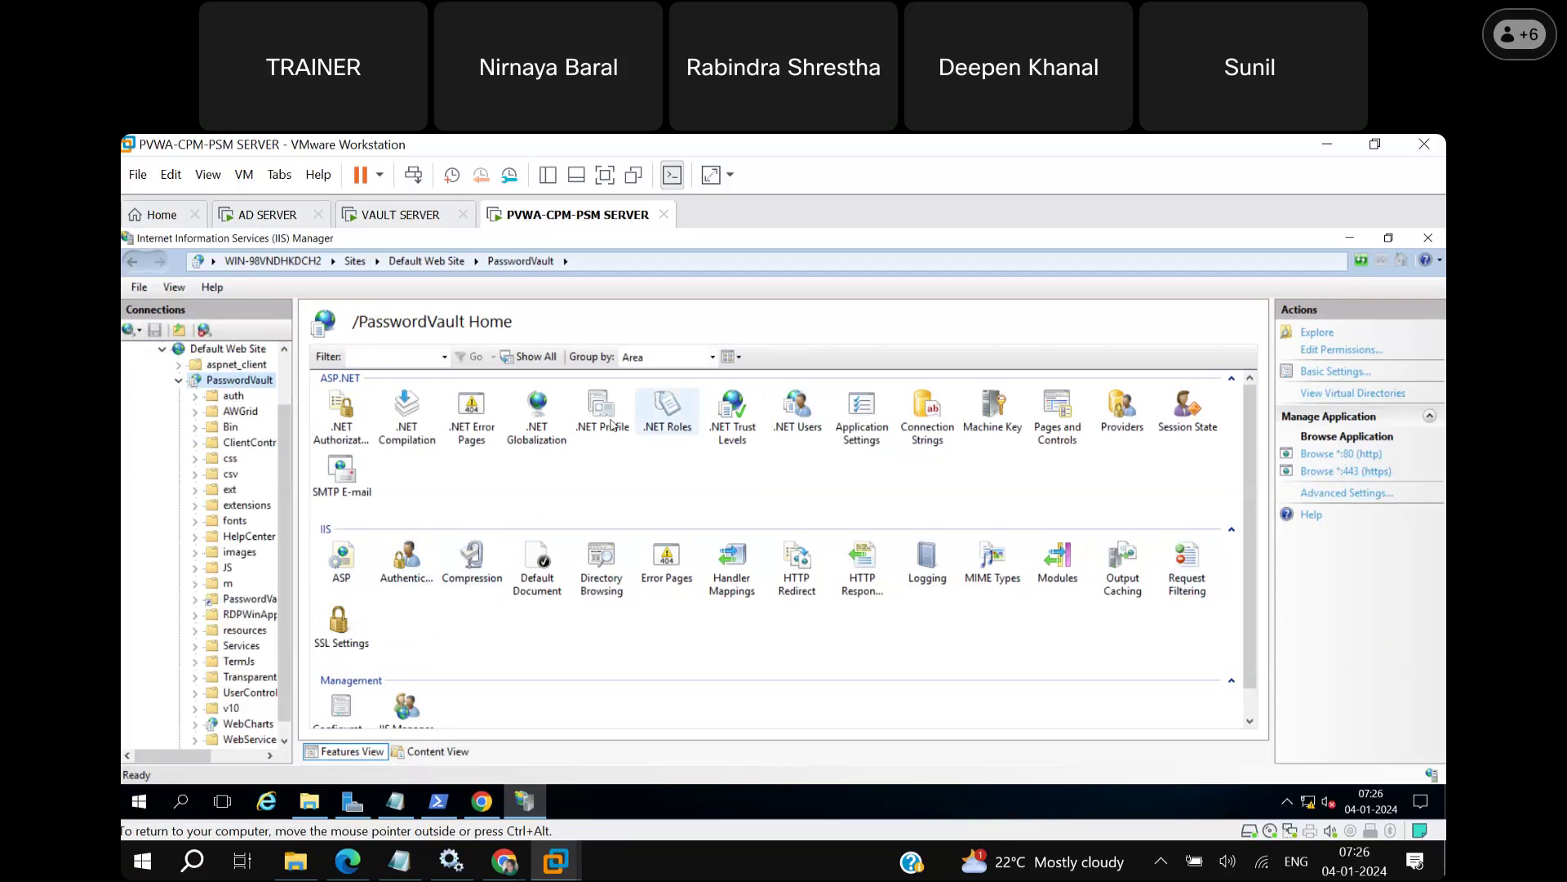
scroll(285, 373, up, 3)
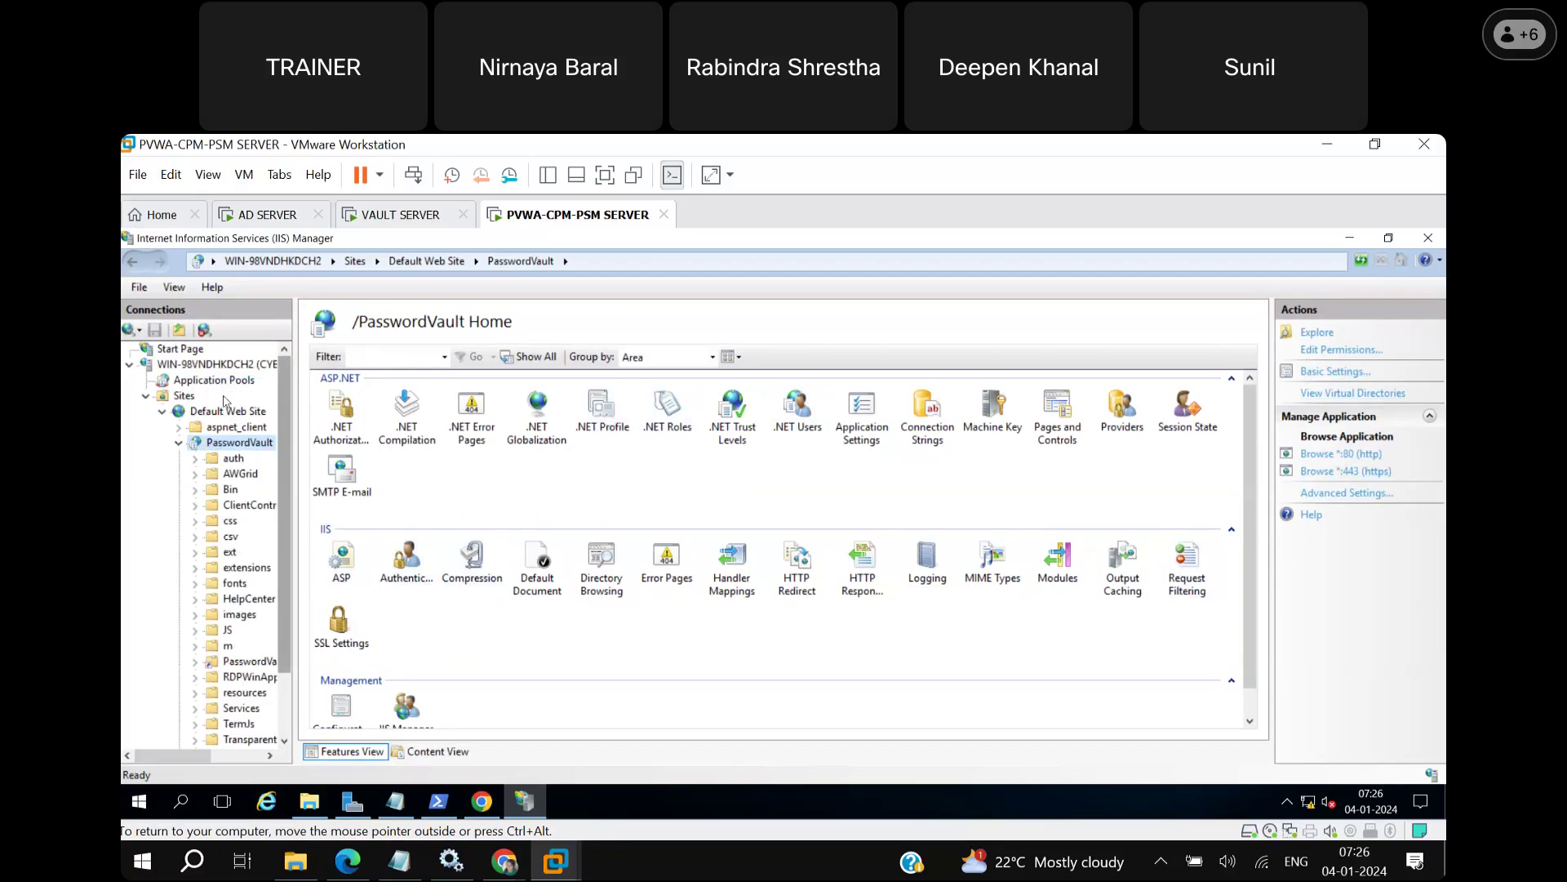
Check the PasswordVault application pool, then return to the Default Web Site home.
click(186, 396)
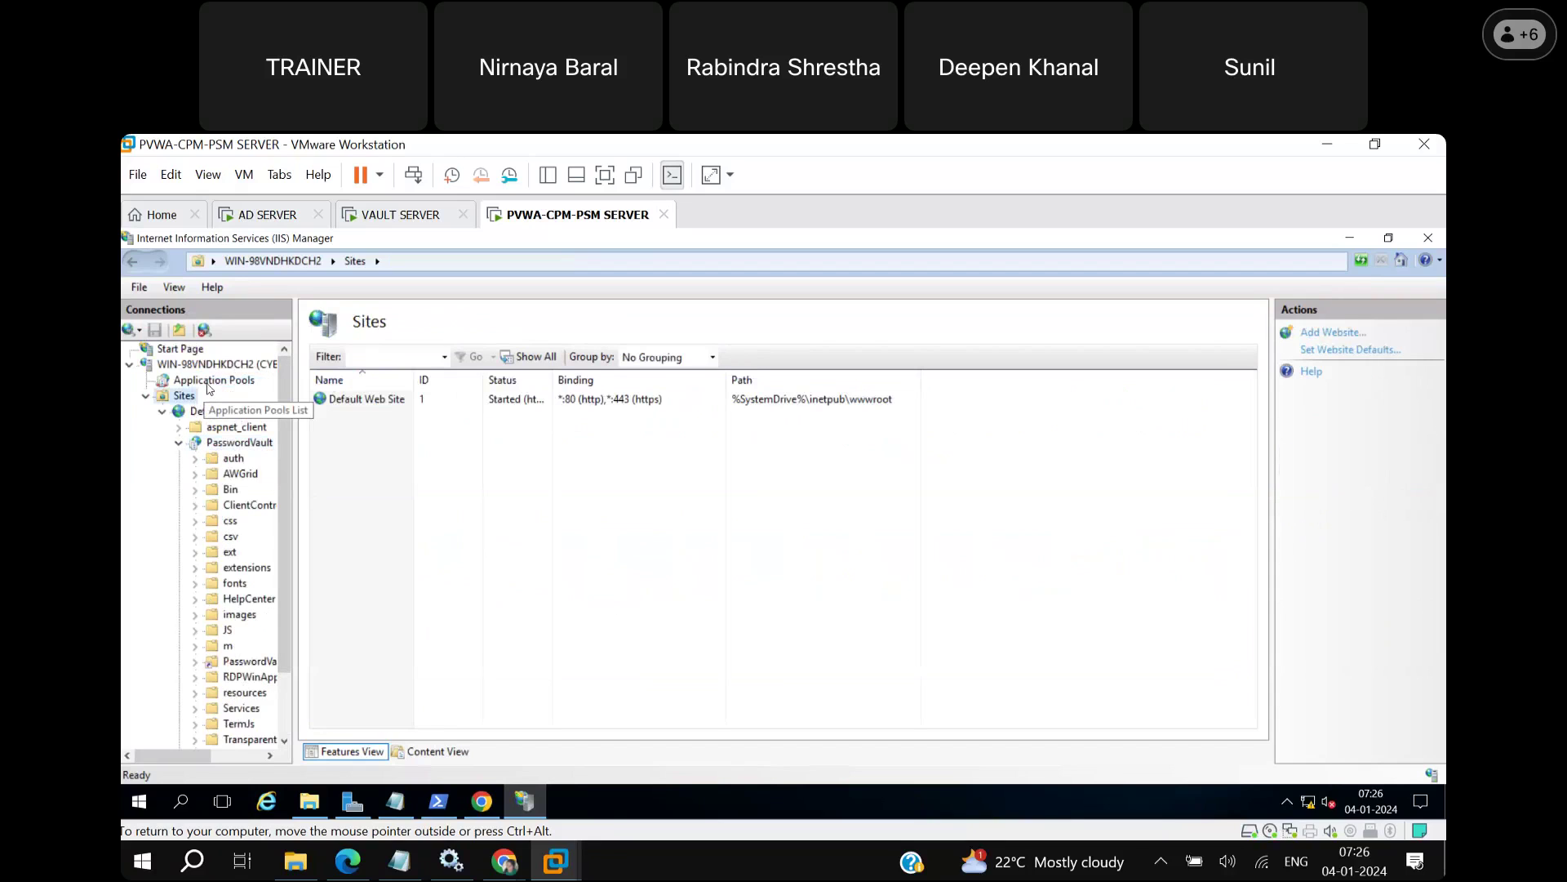
click(211, 381)
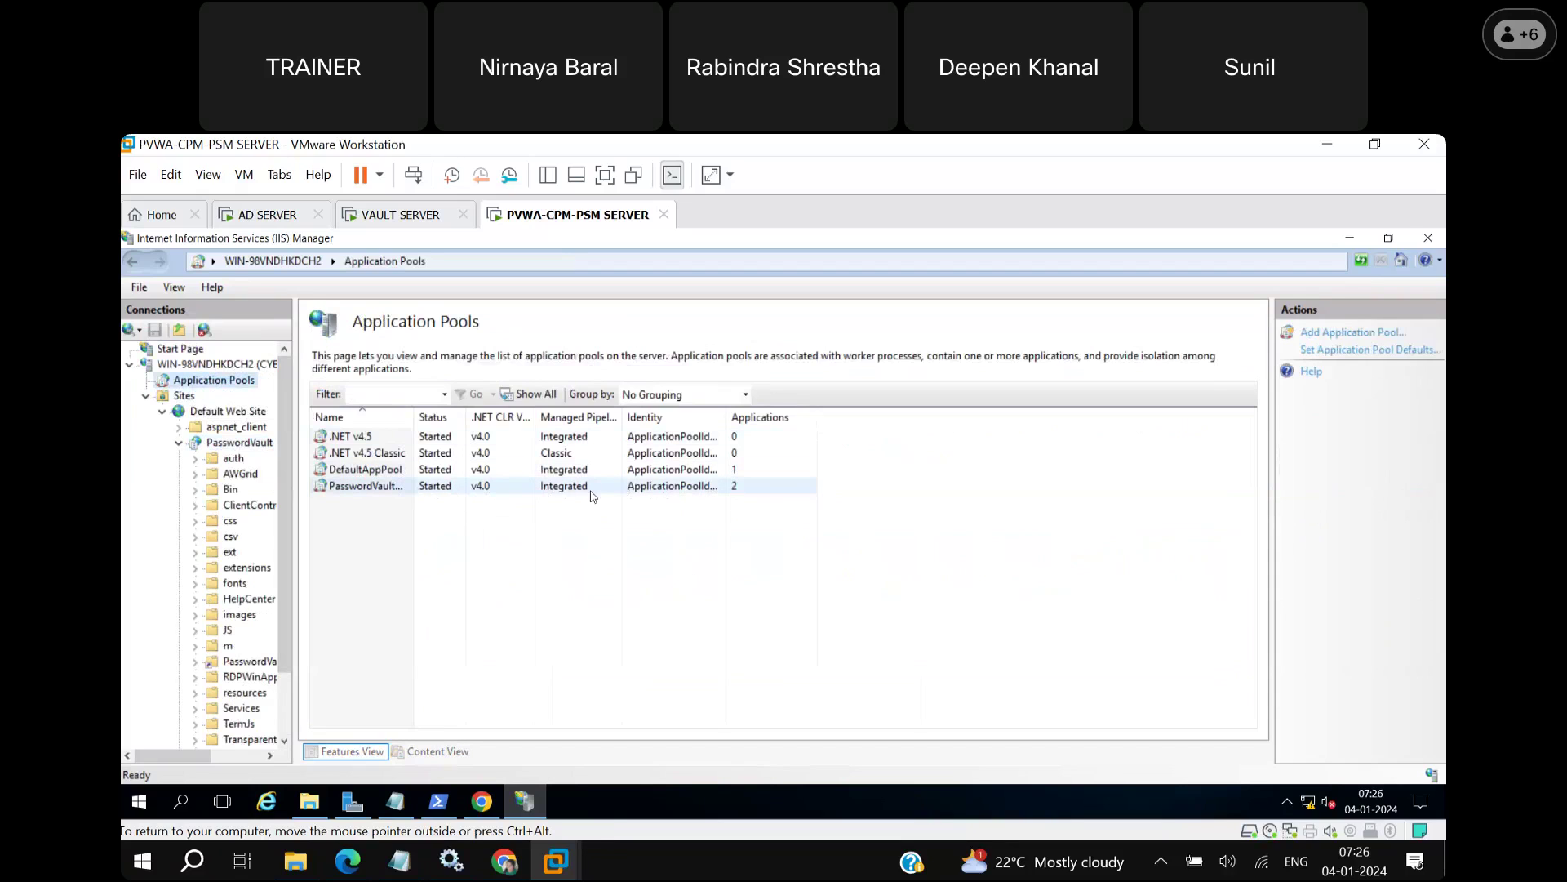
click(606, 494)
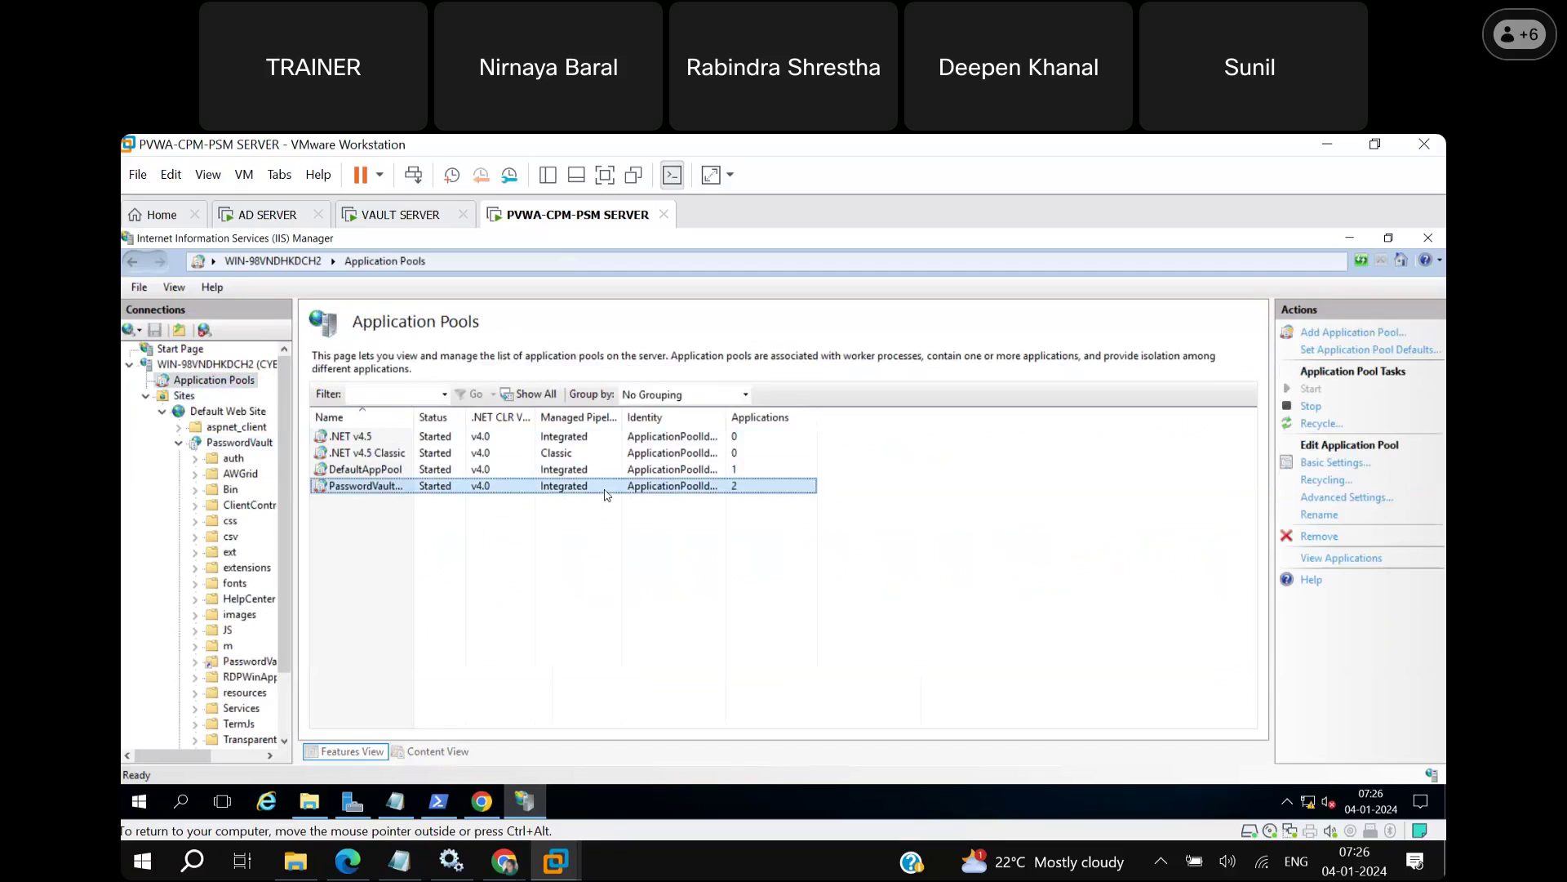
click(205, 367)
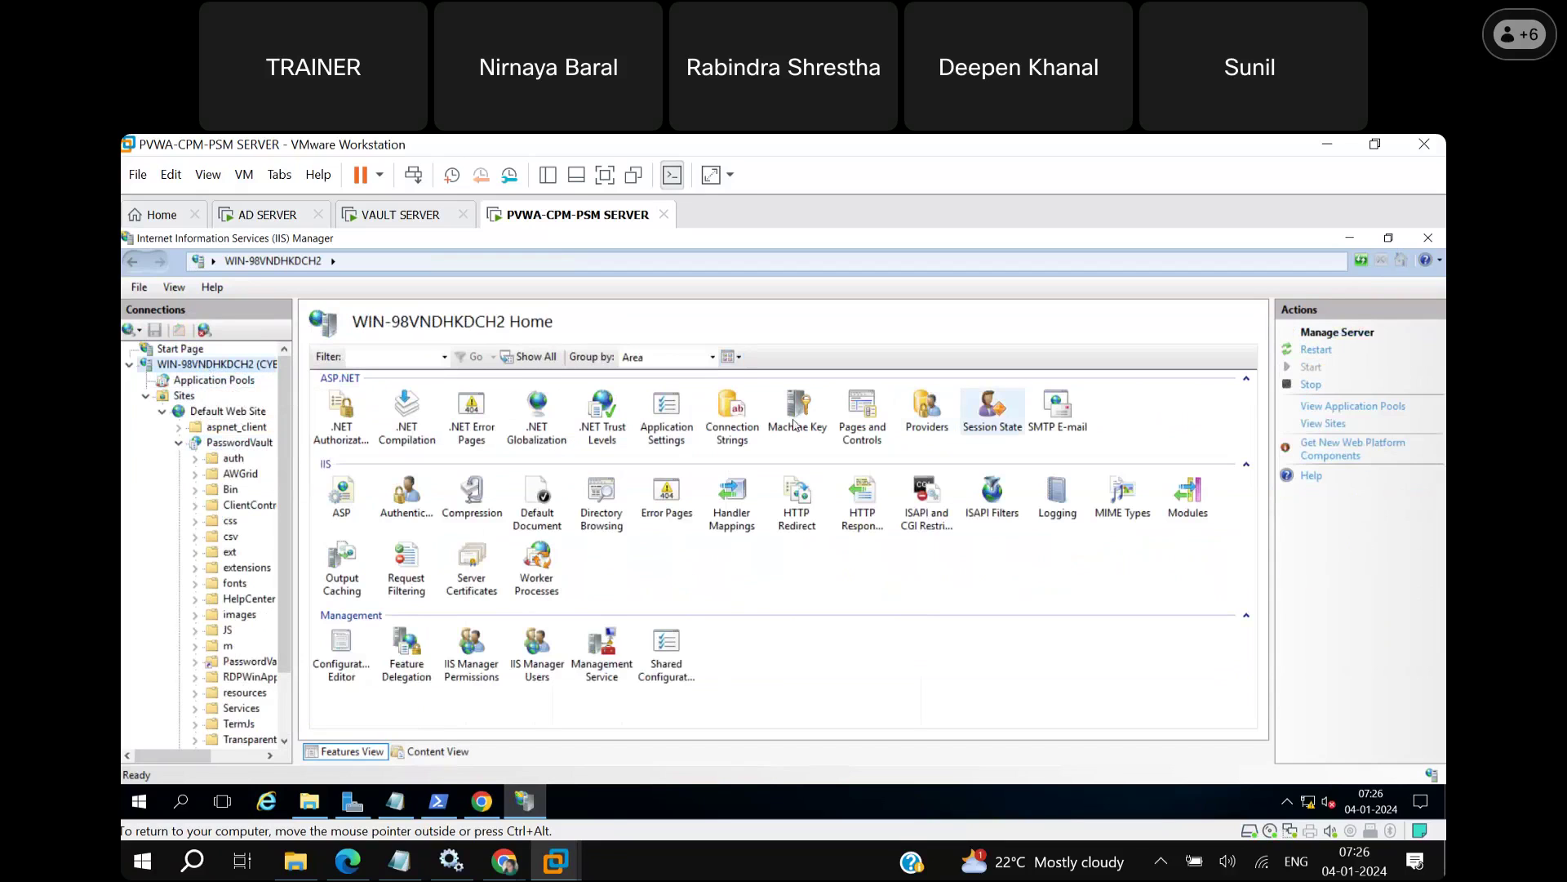
click(219, 410)
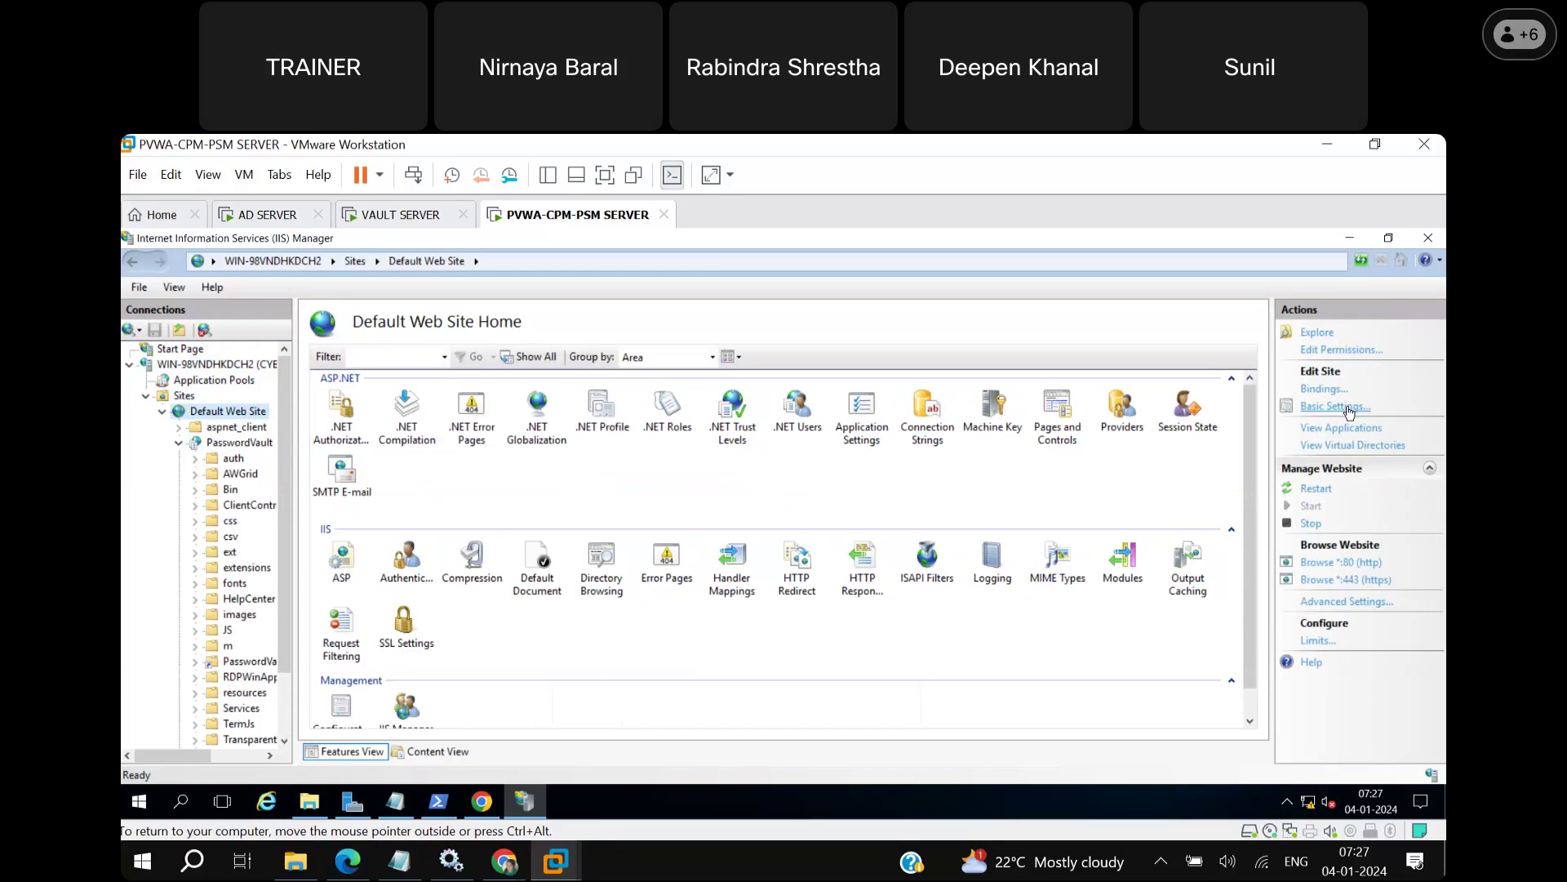
Bind the WIN-98VNDHKDCH2.CYBERARK.COM SSL certificate to the https port 443 binding.
click(1324, 389)
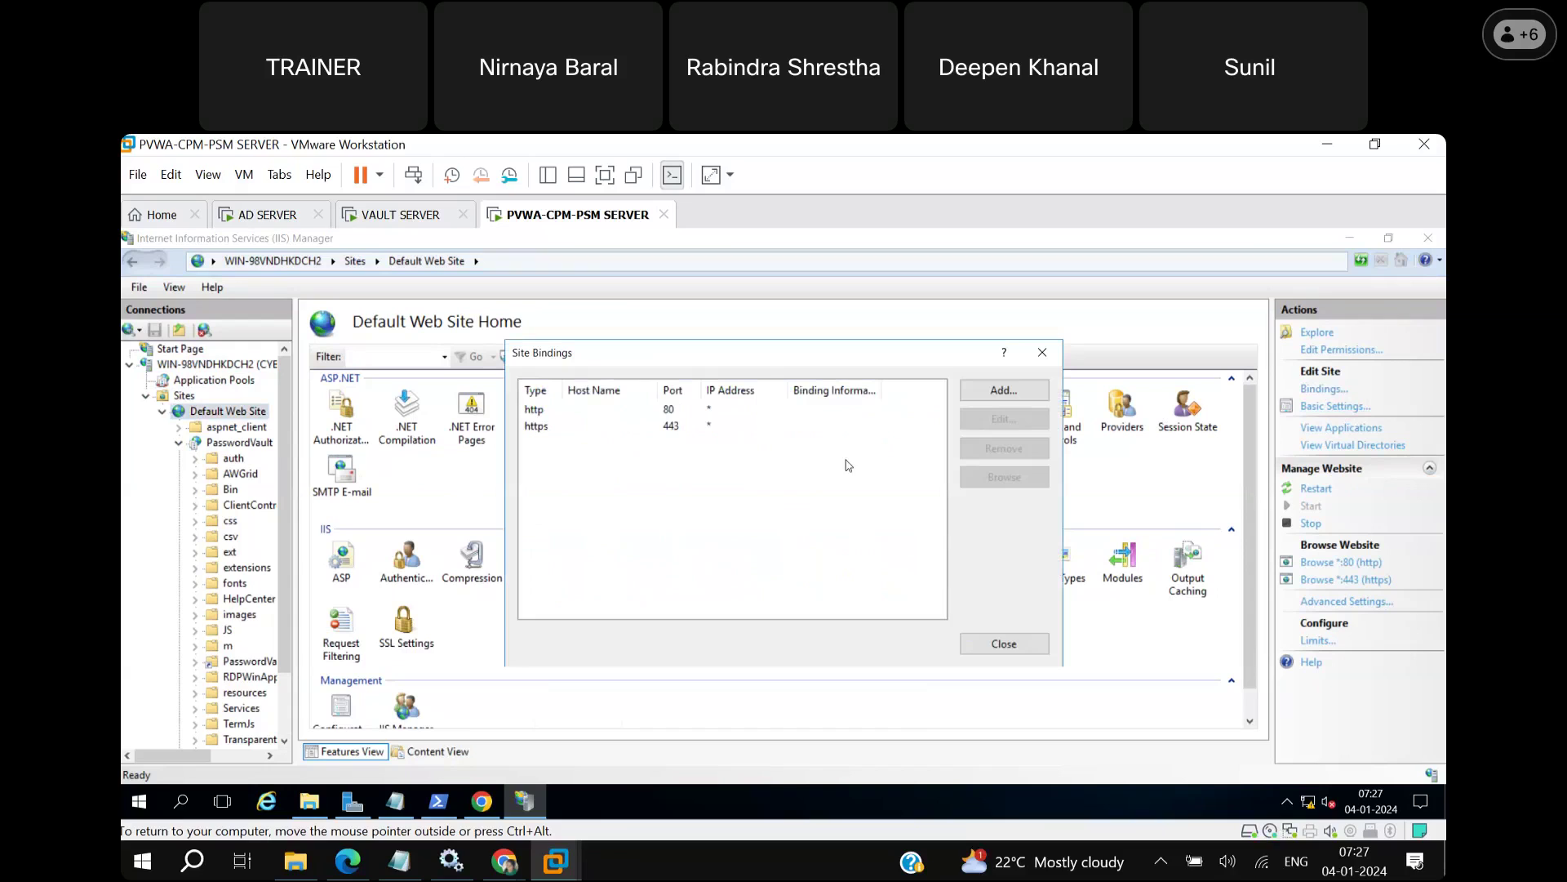
click(680, 431)
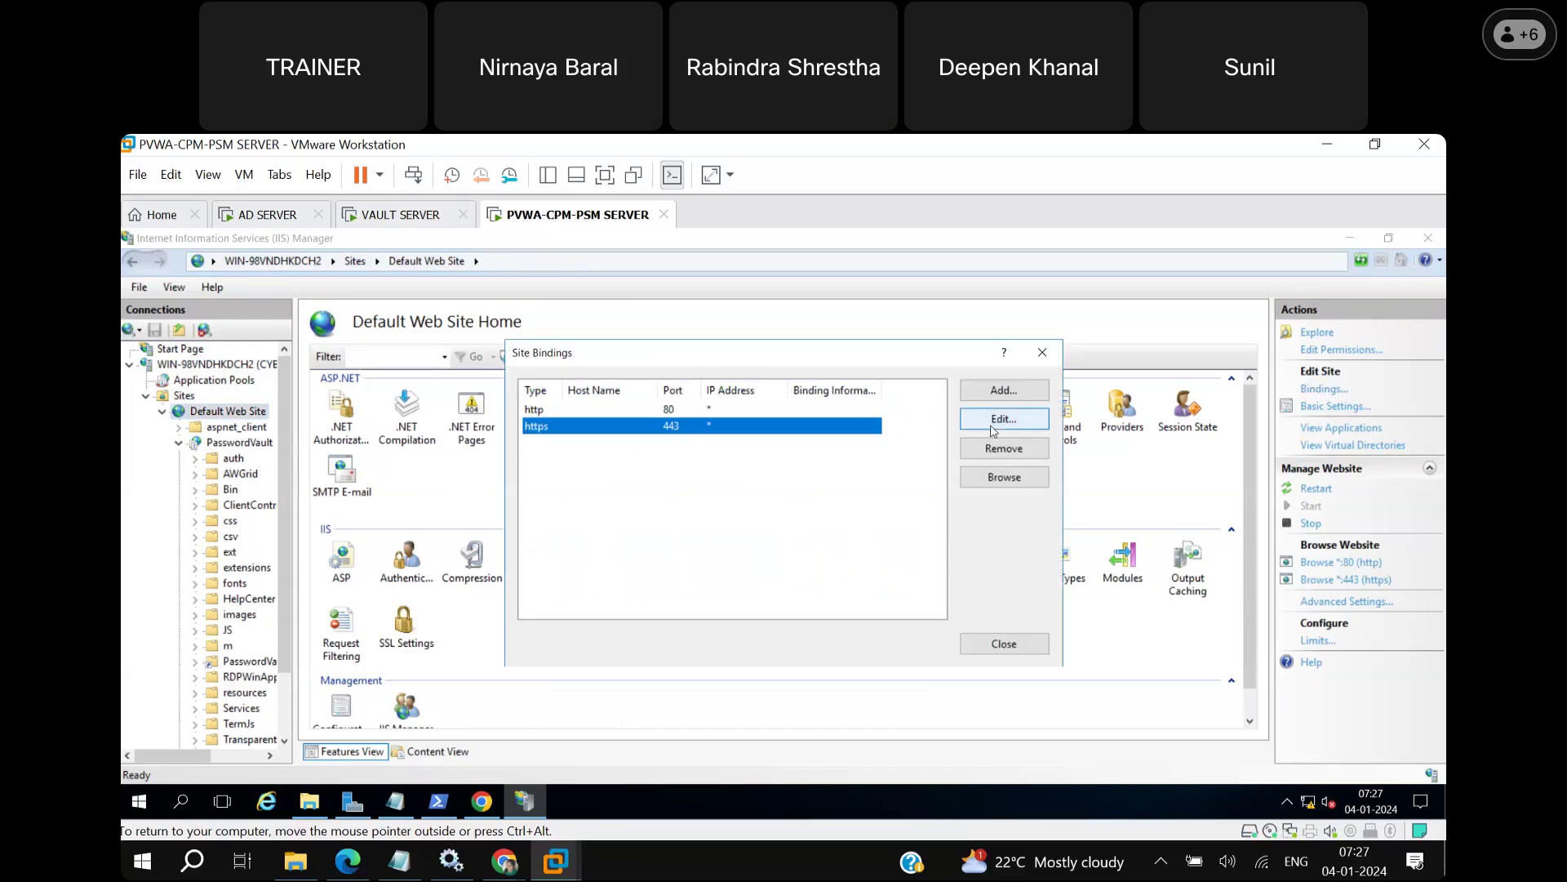
click(993, 423)
click(737, 569)
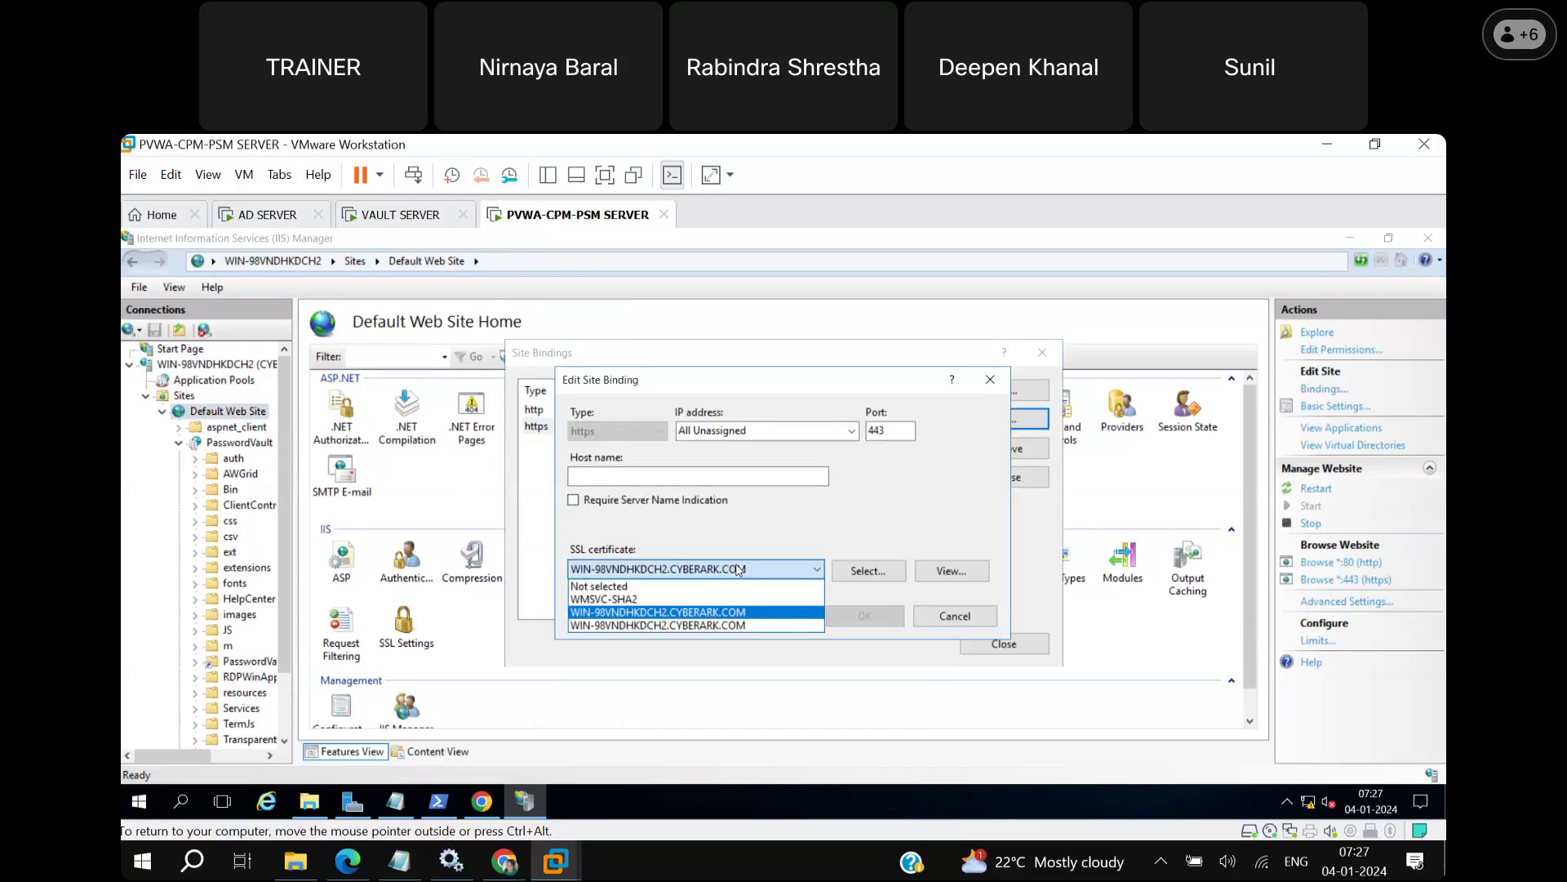
click(673, 627)
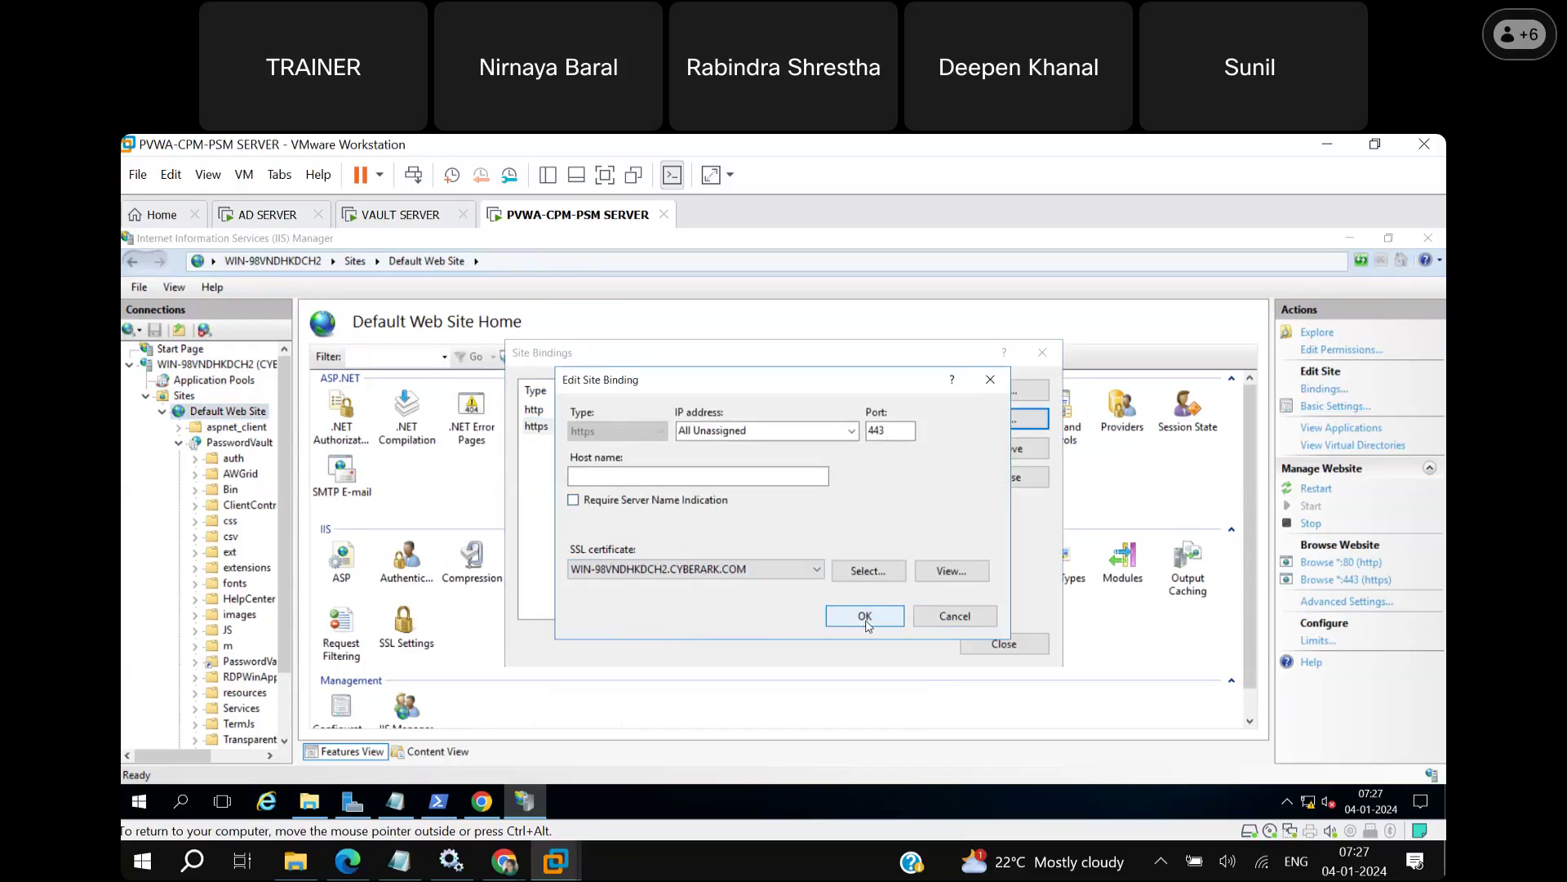
click(865, 618)
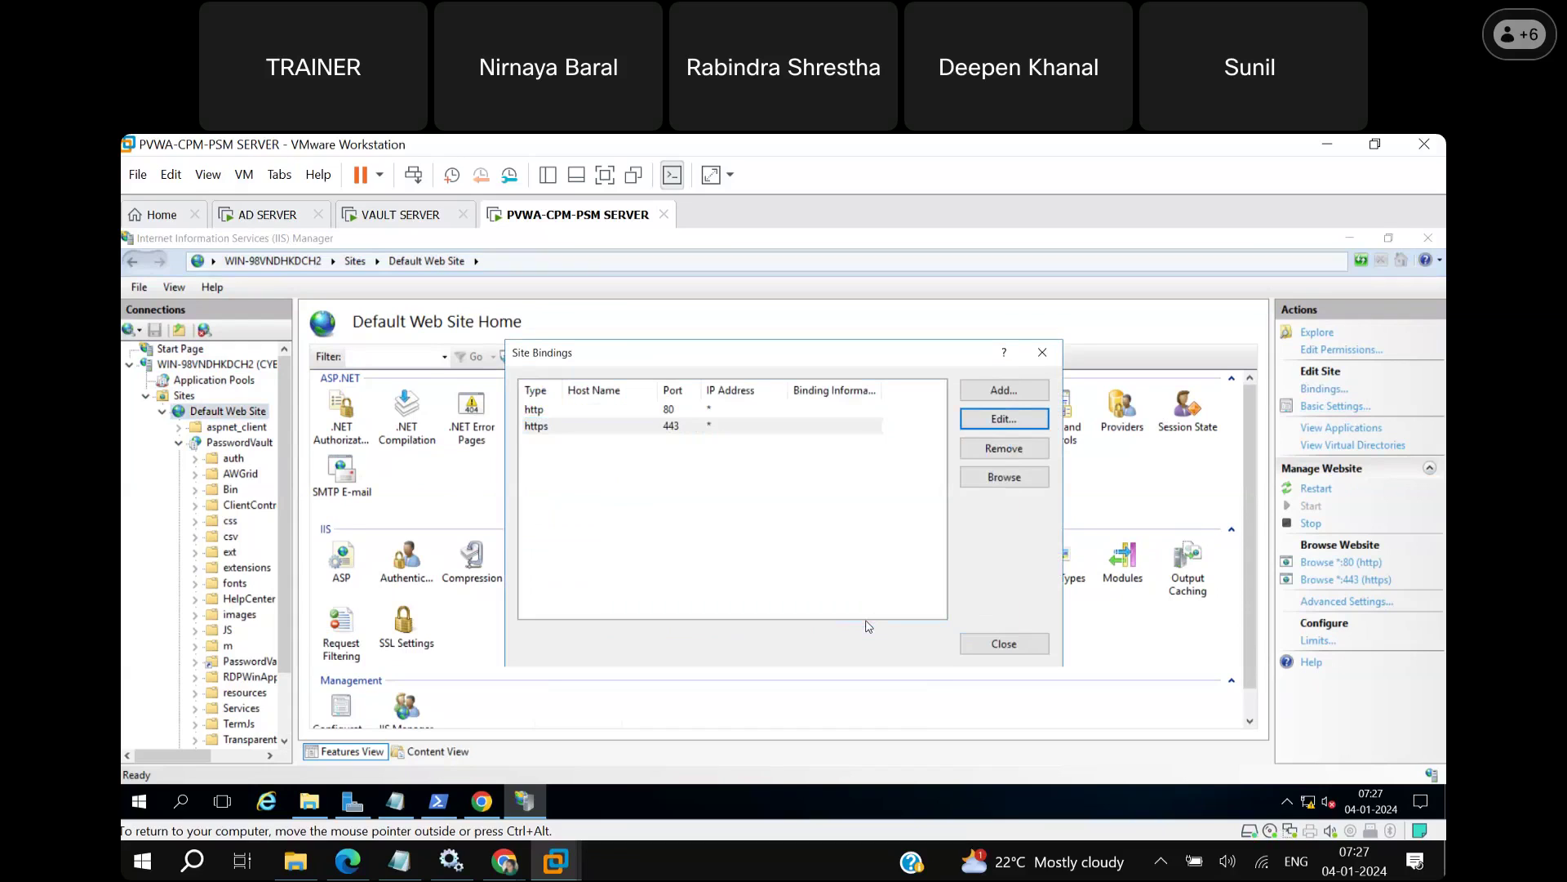
click(996, 644)
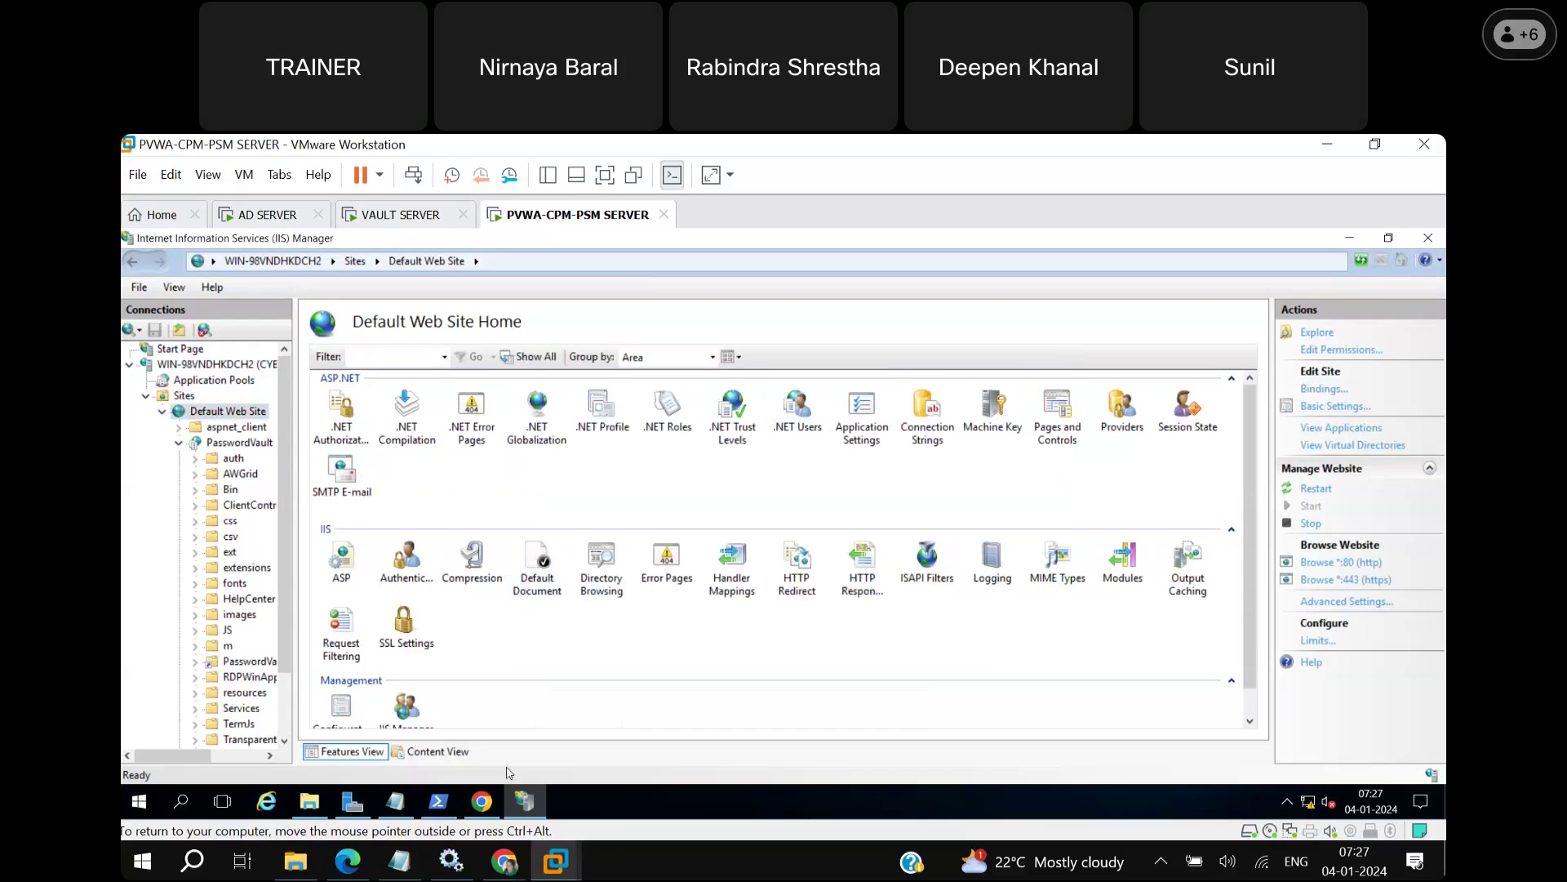
click(481, 801)
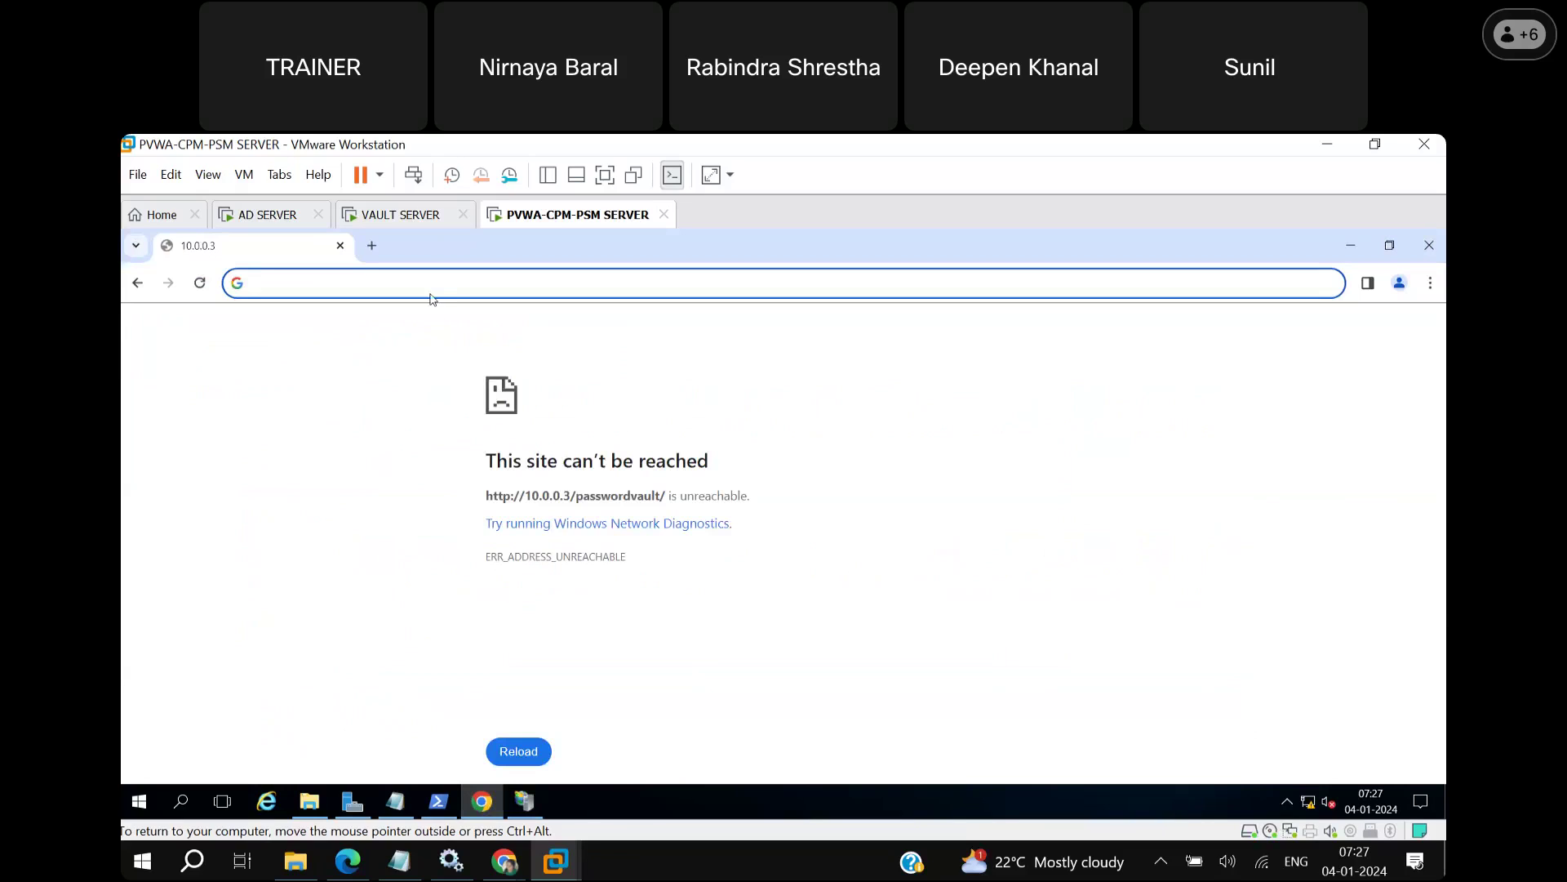
click(395, 801)
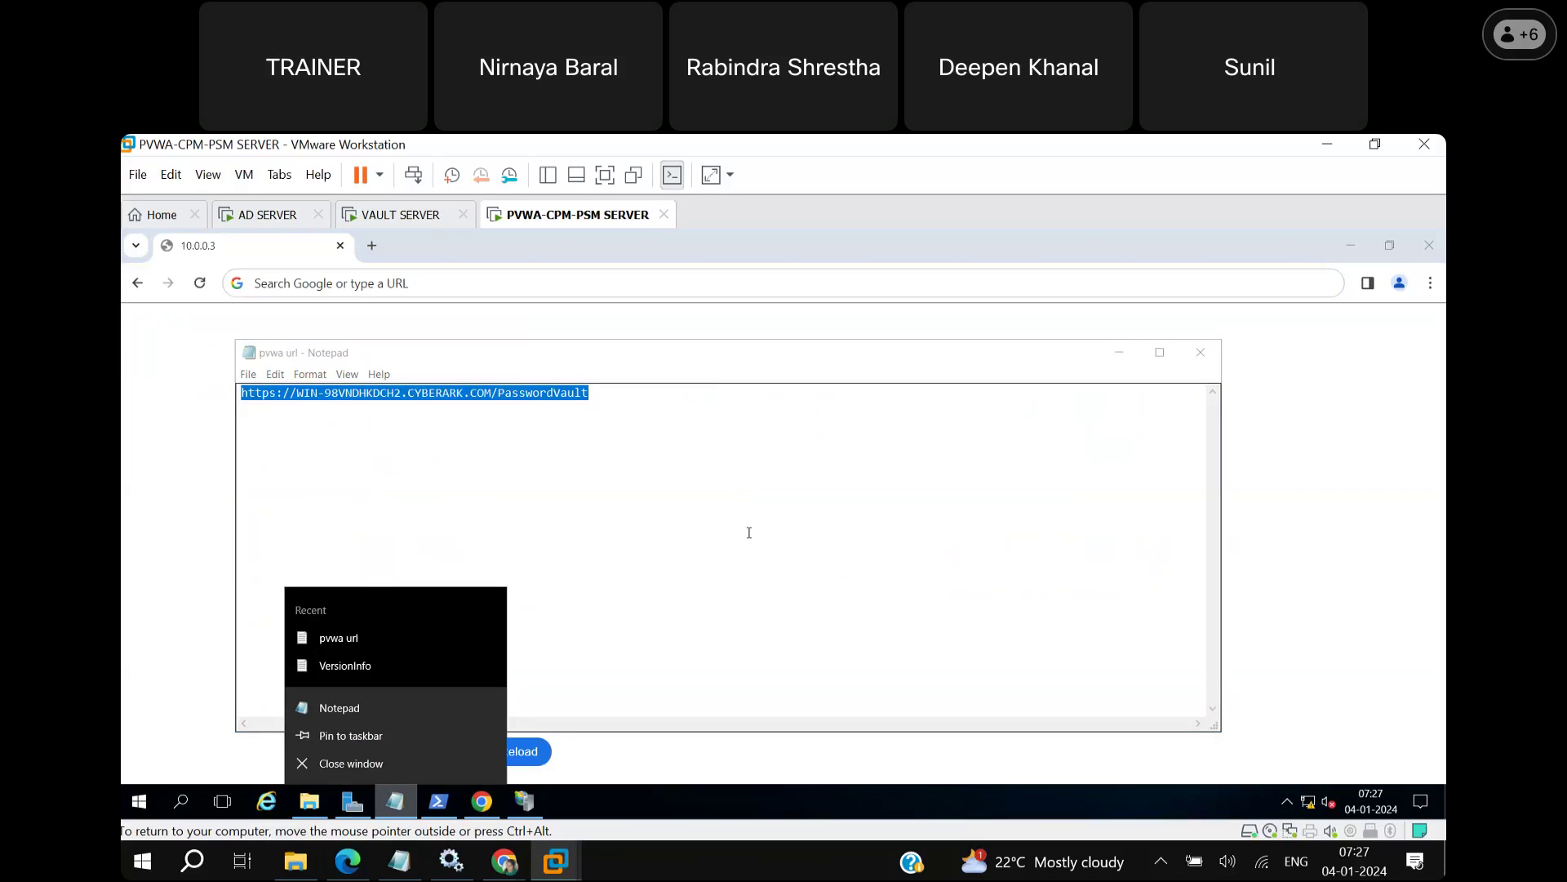
click(591, 430)
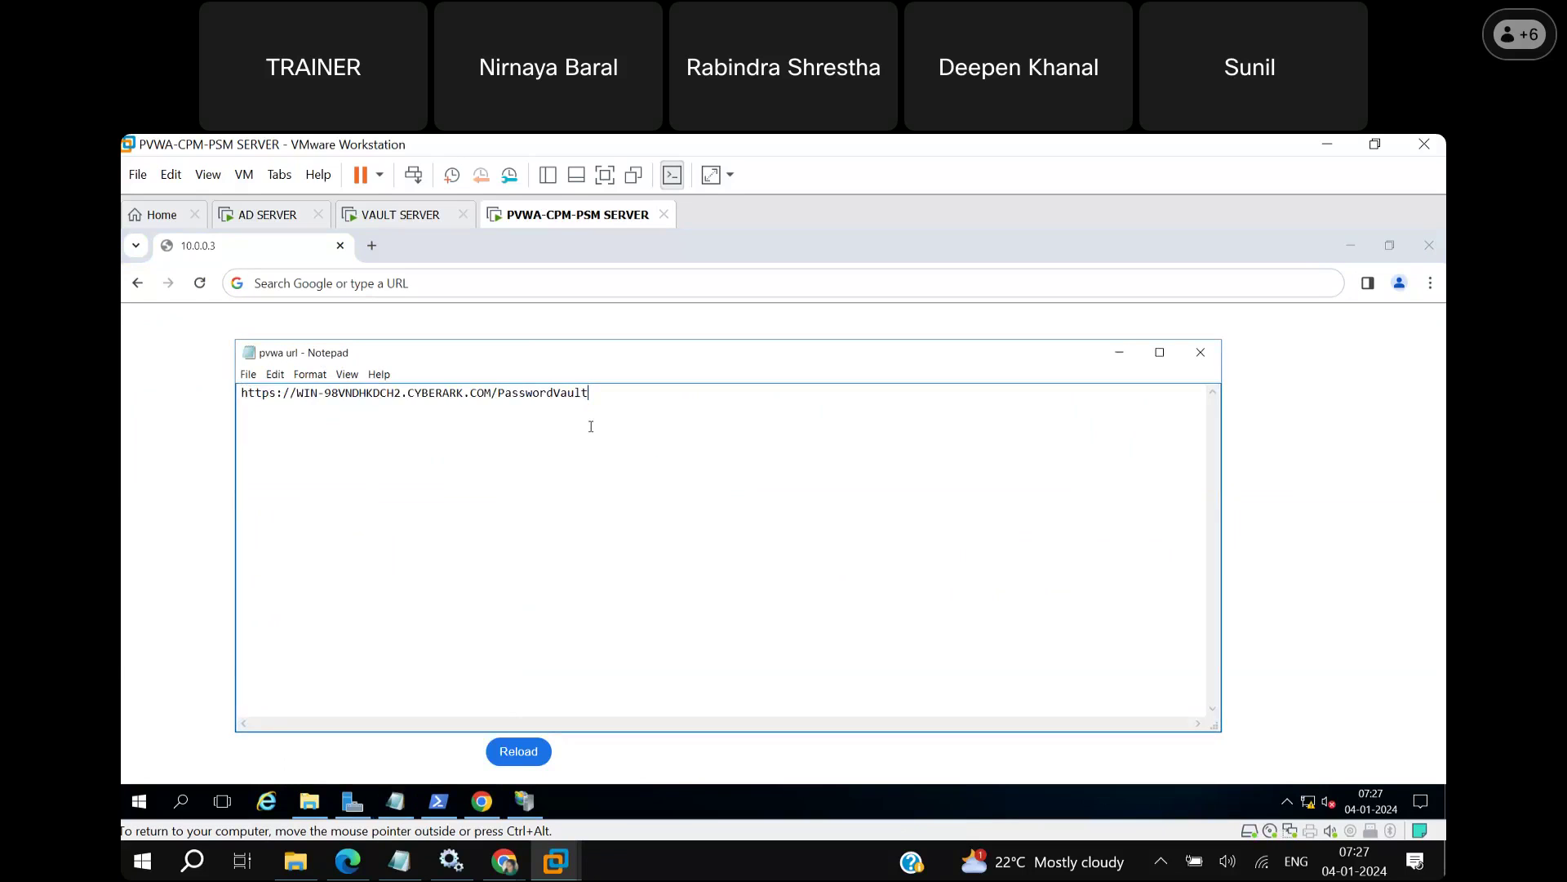
key(ctrl+a)
key(ctrl+c)
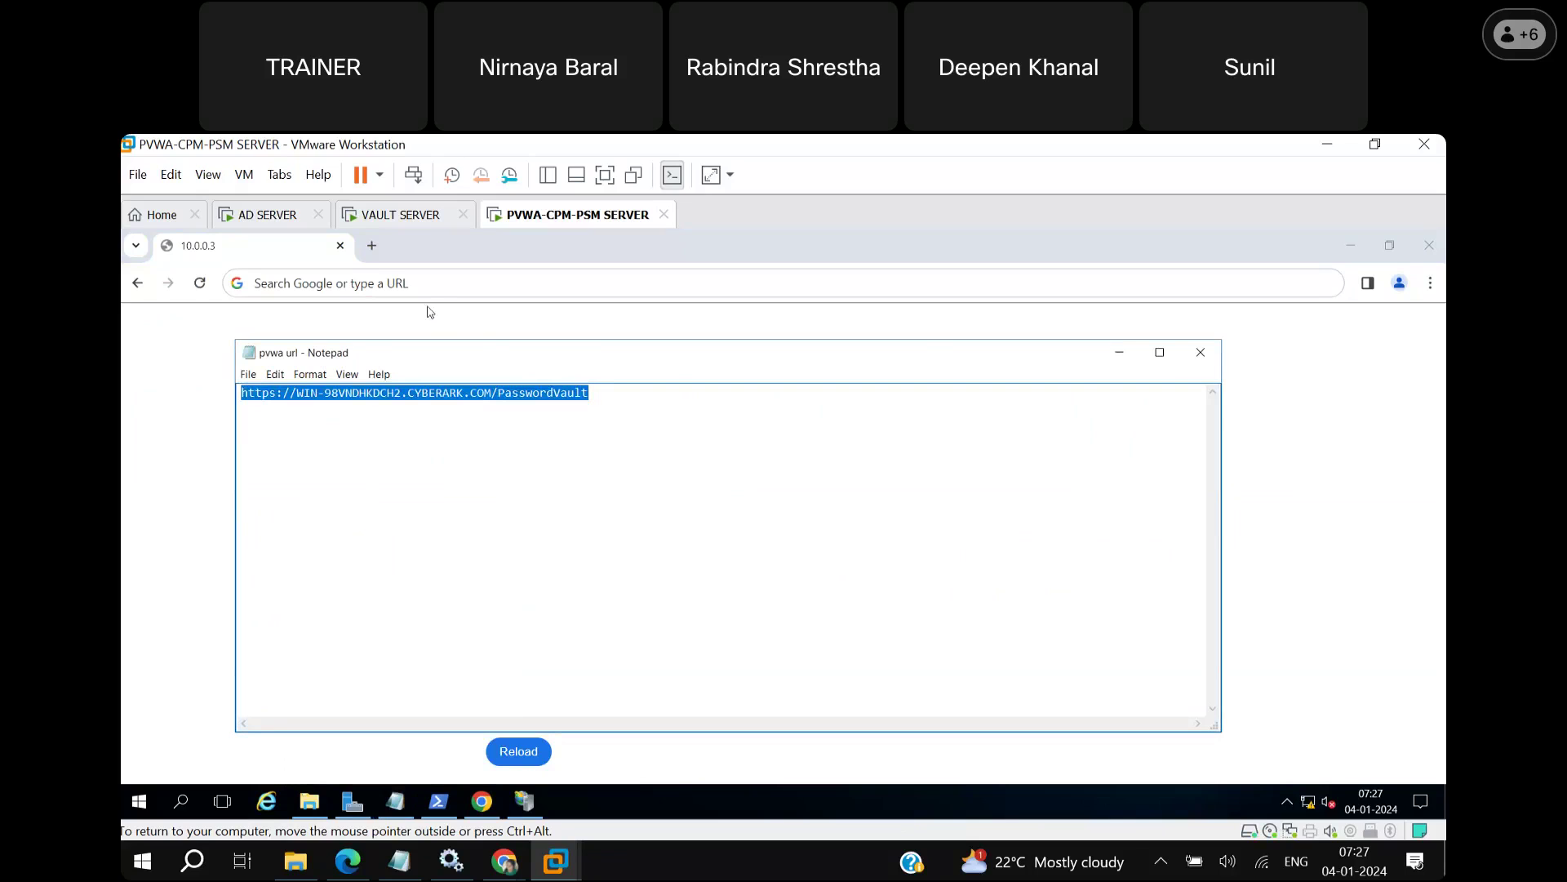
click(434, 282)
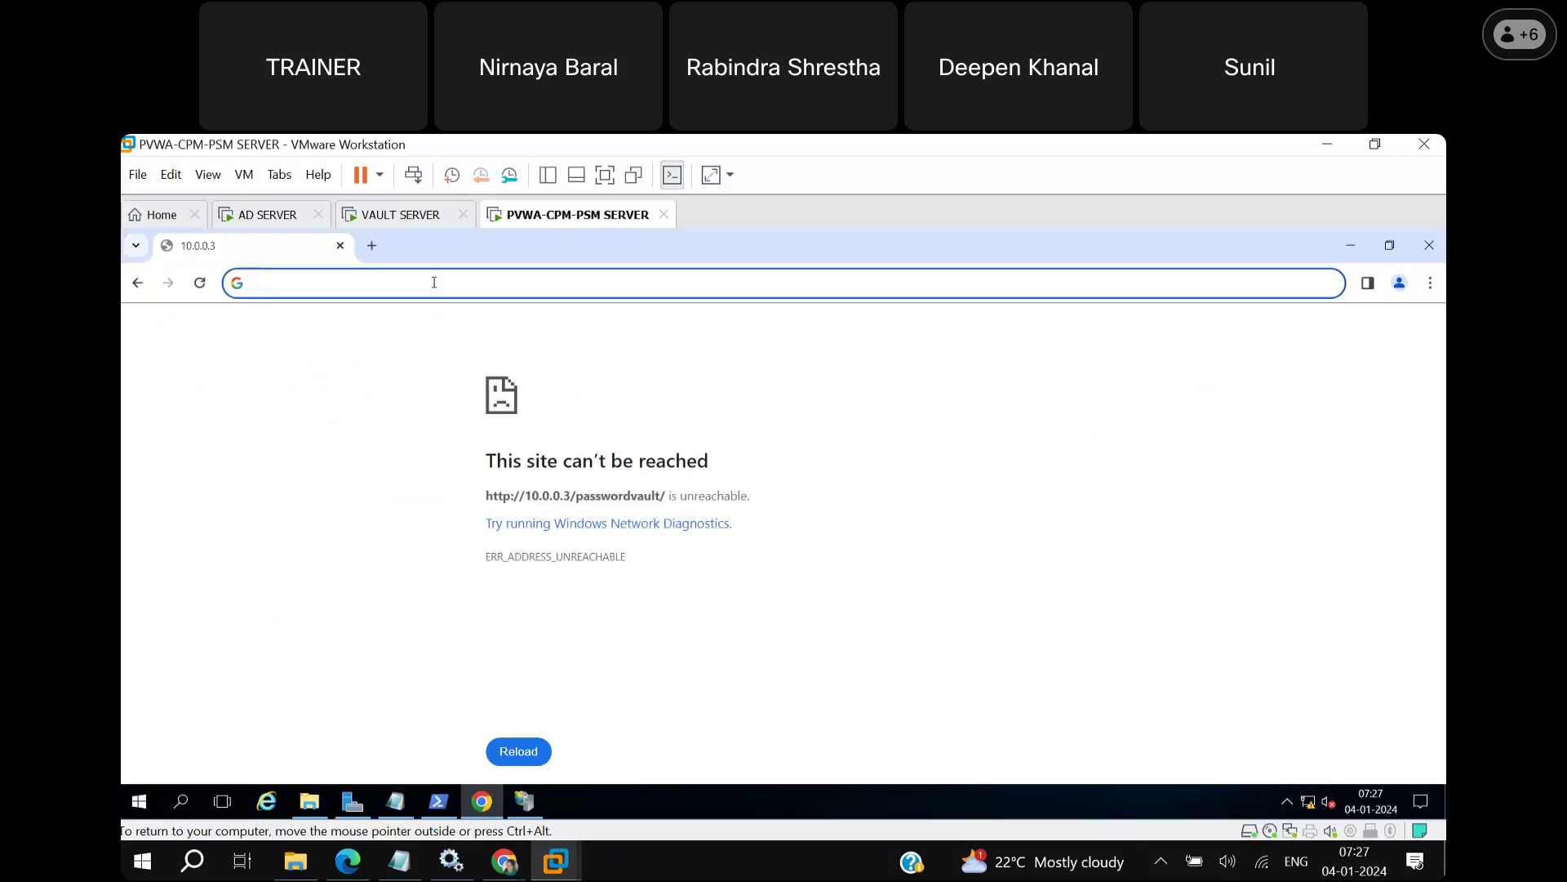
key(ctrl+v)
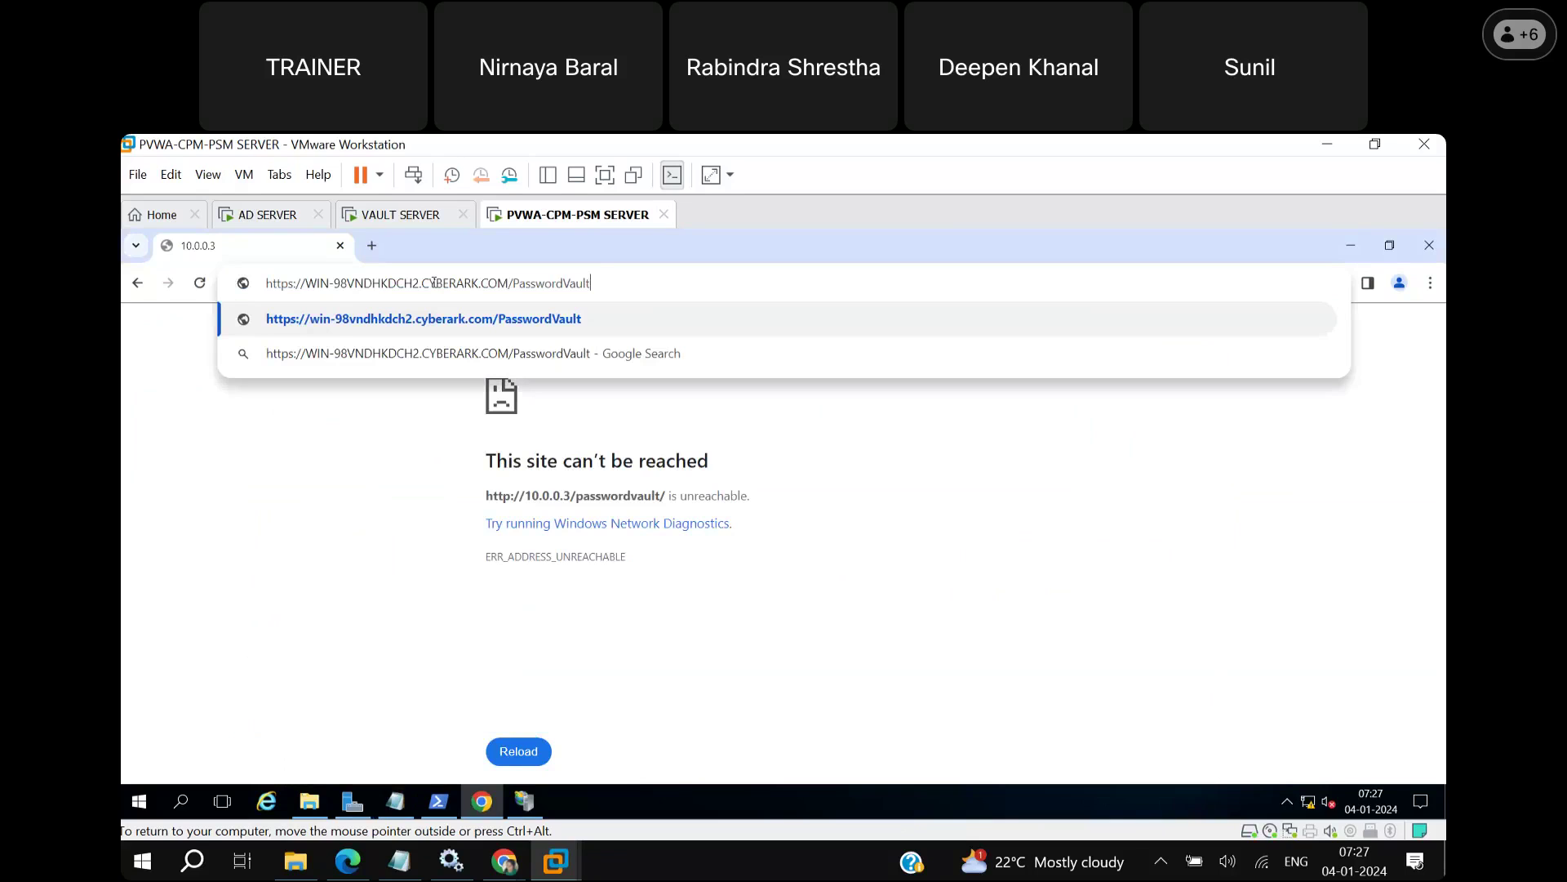
key(Return)
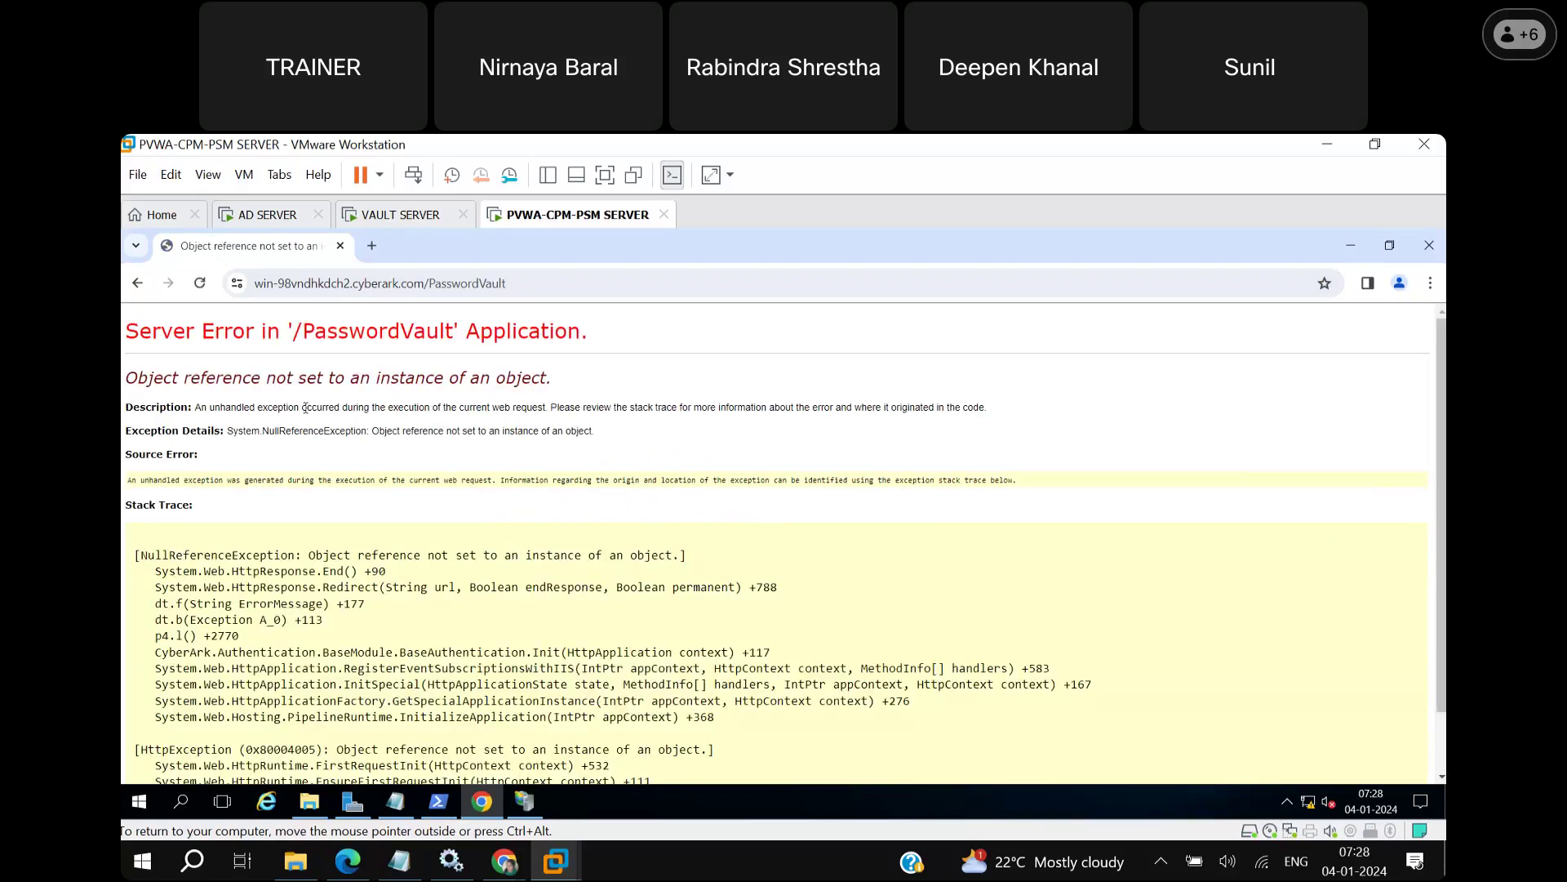
Highlight the 'Object reference not set to an instance of an object' heading and scroll through the stack trace.
drag(560, 382, 130, 378)
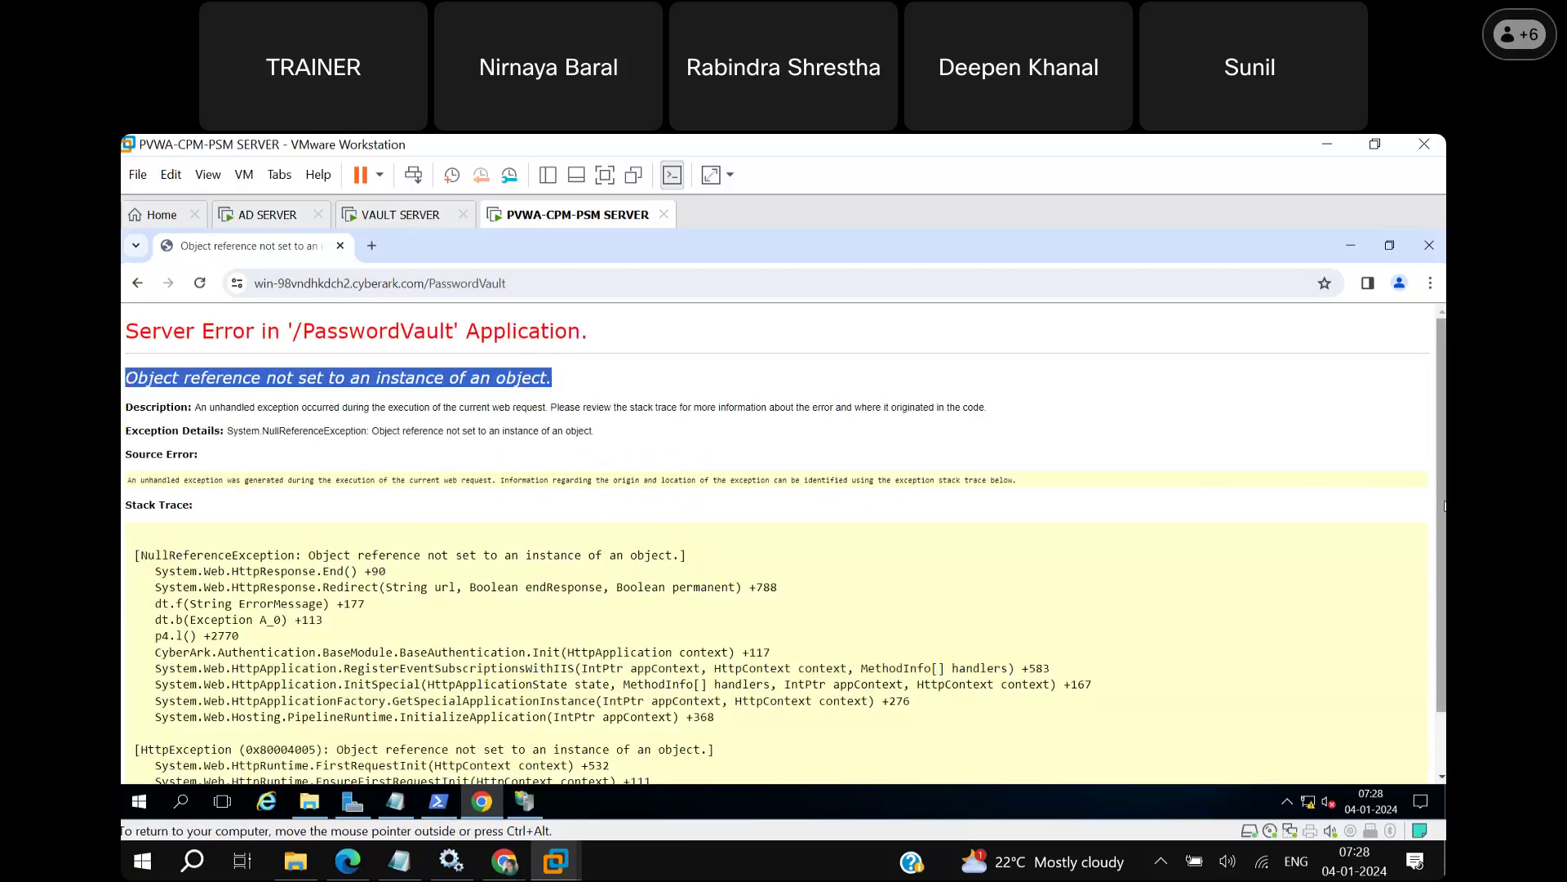
scroll(1444, 506, down, 2)
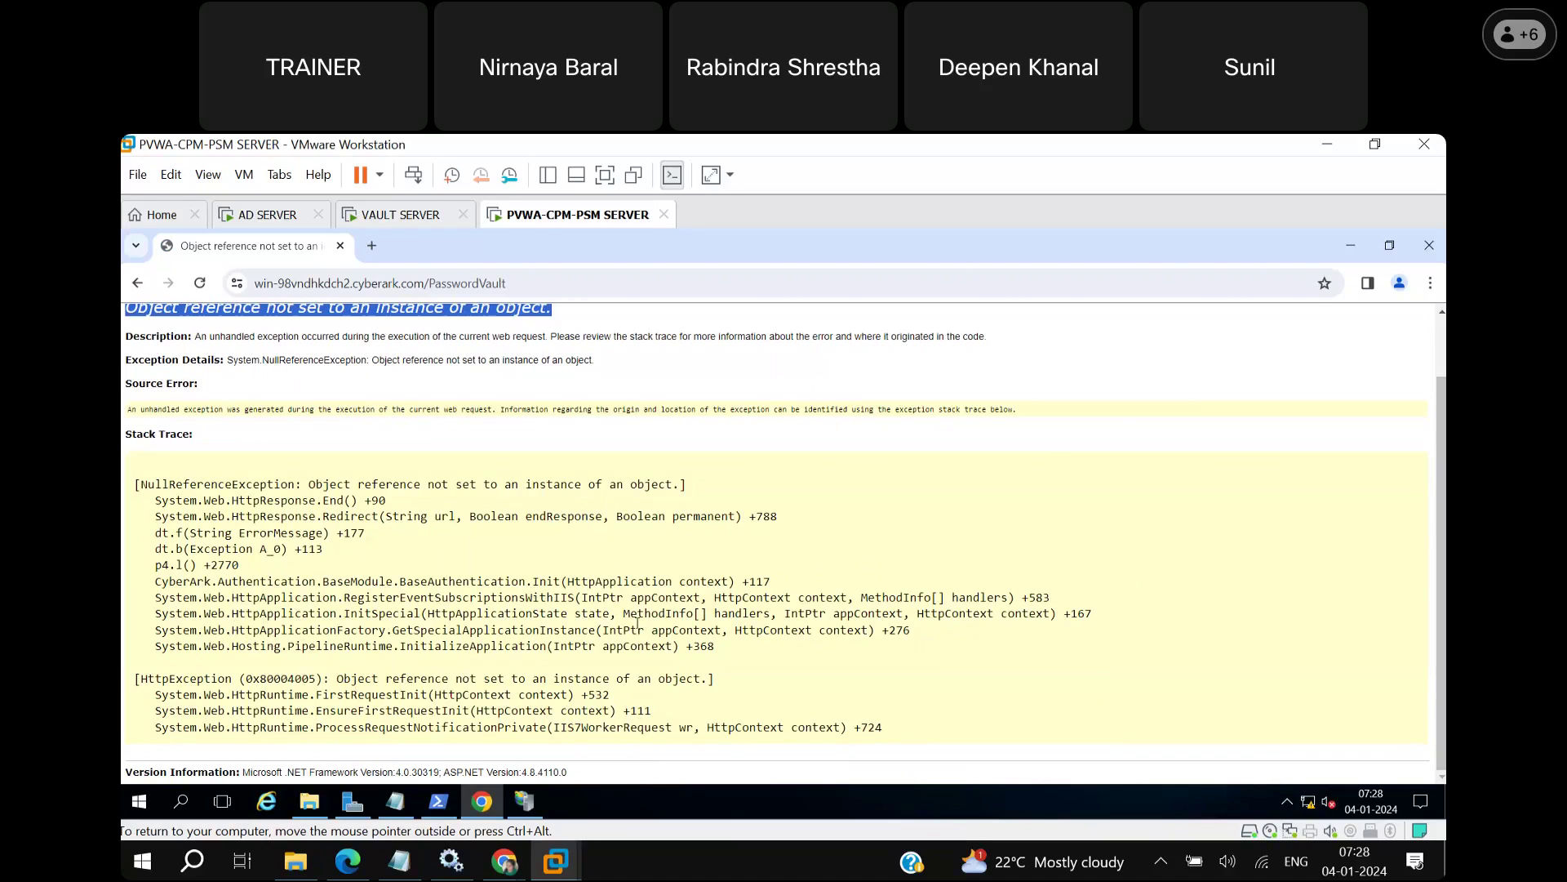
right_click(395, 800)
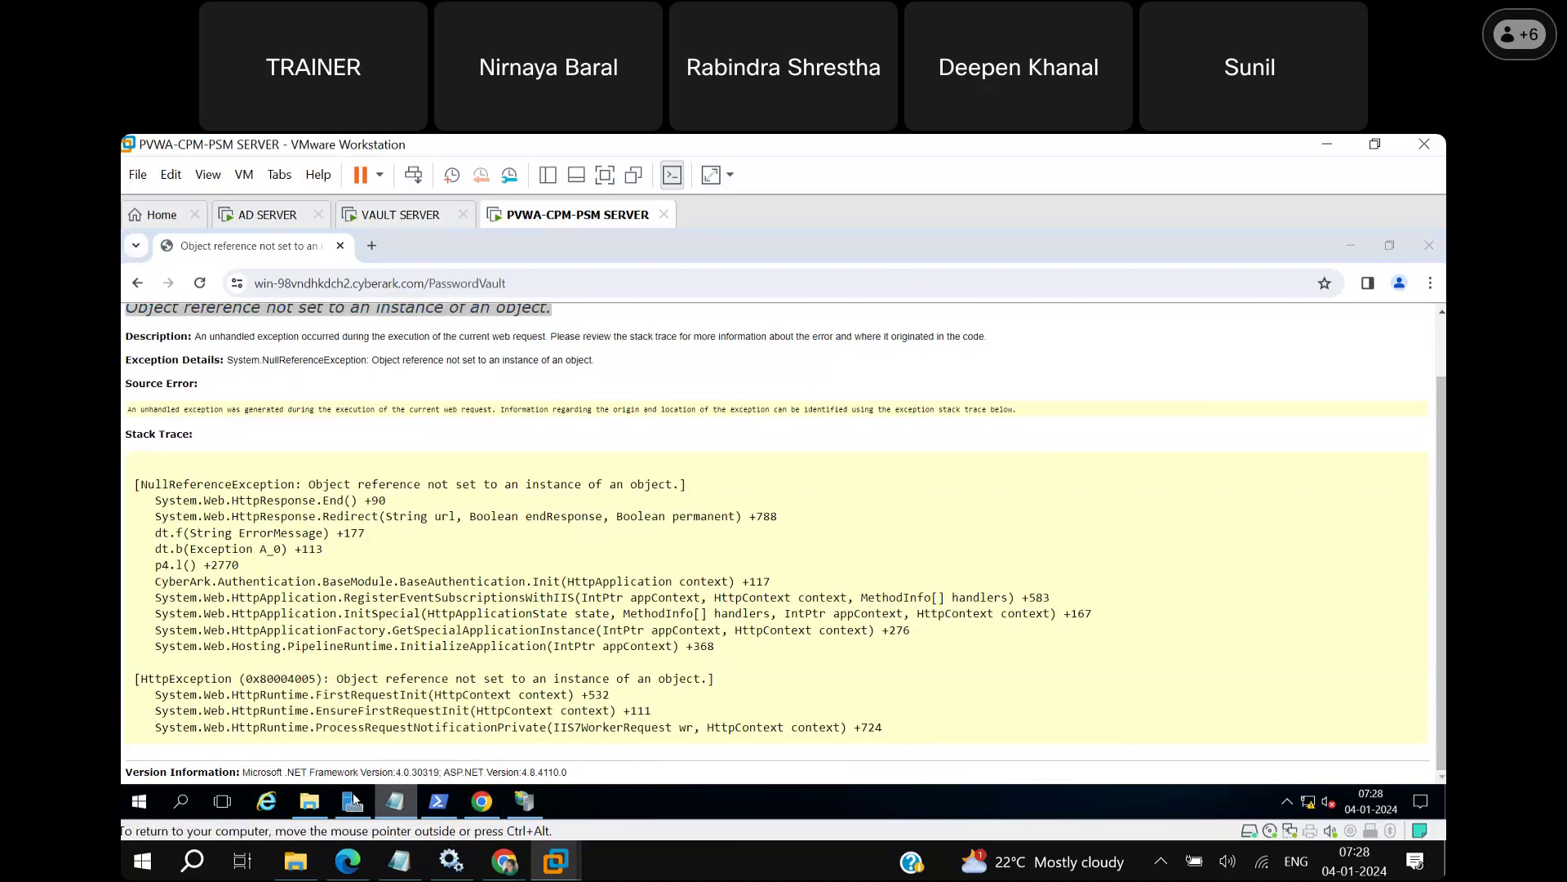
click(352, 801)
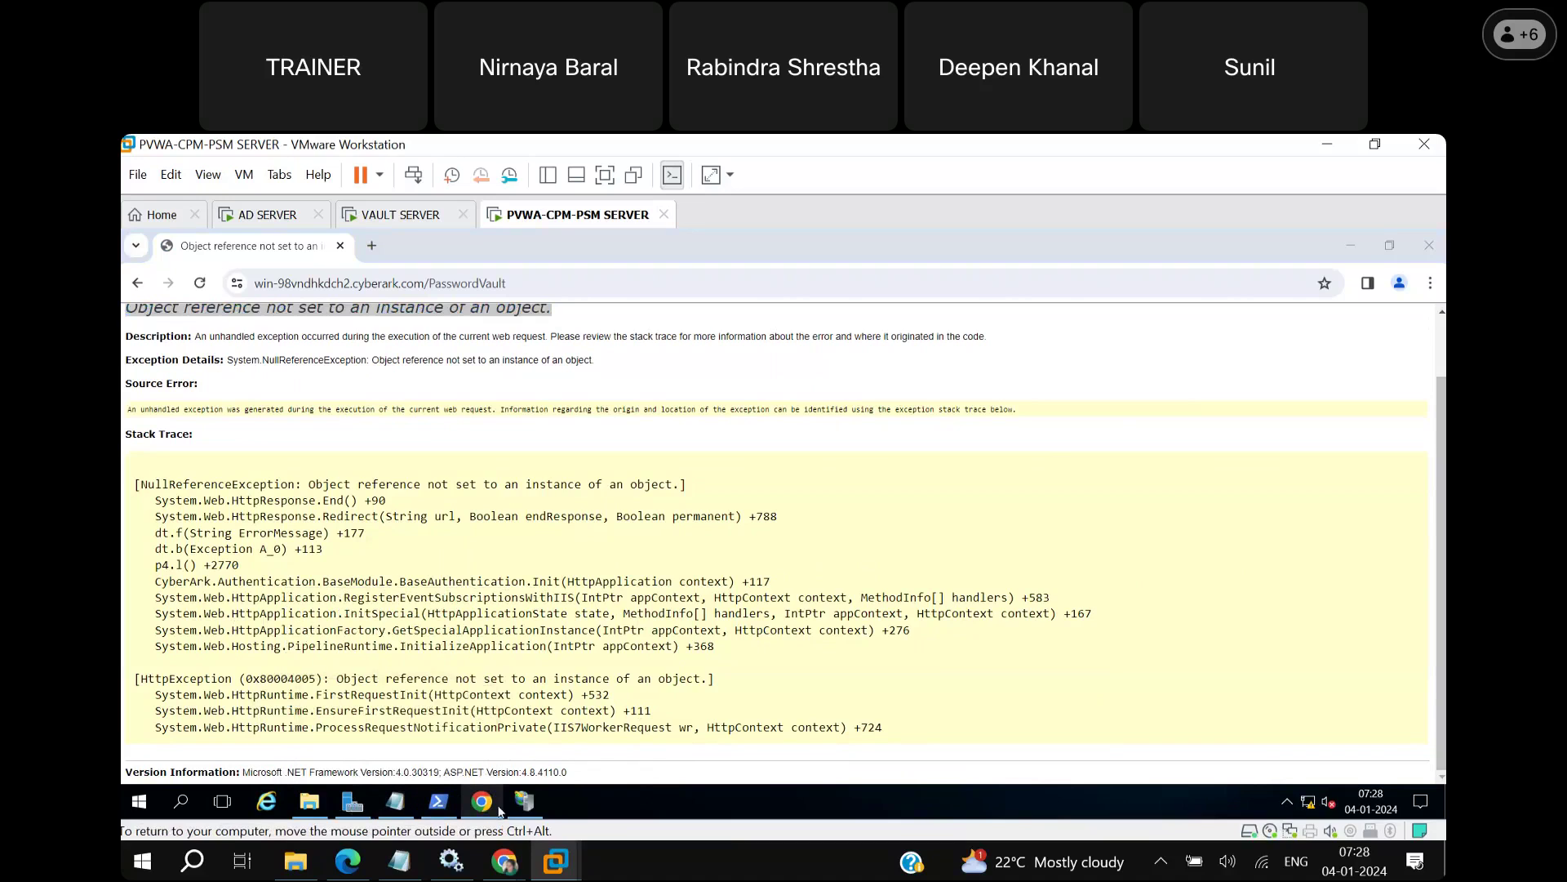
mouse_move(525, 807)
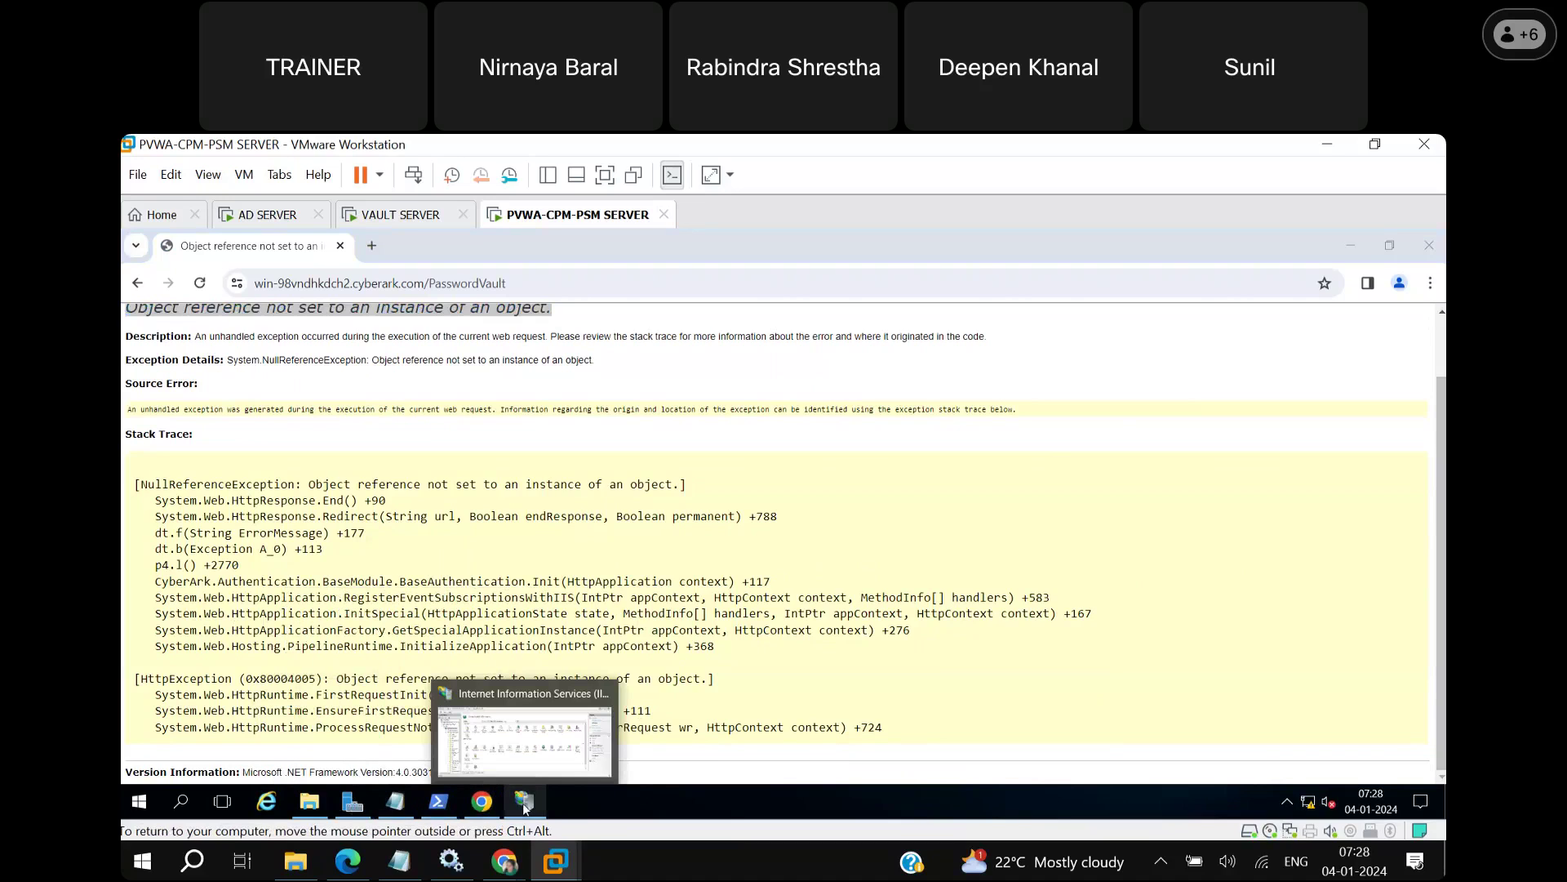
Bring IIS Manager's Default Web Site home forward, then switch to the Server Manager dashboard.
click(524, 805)
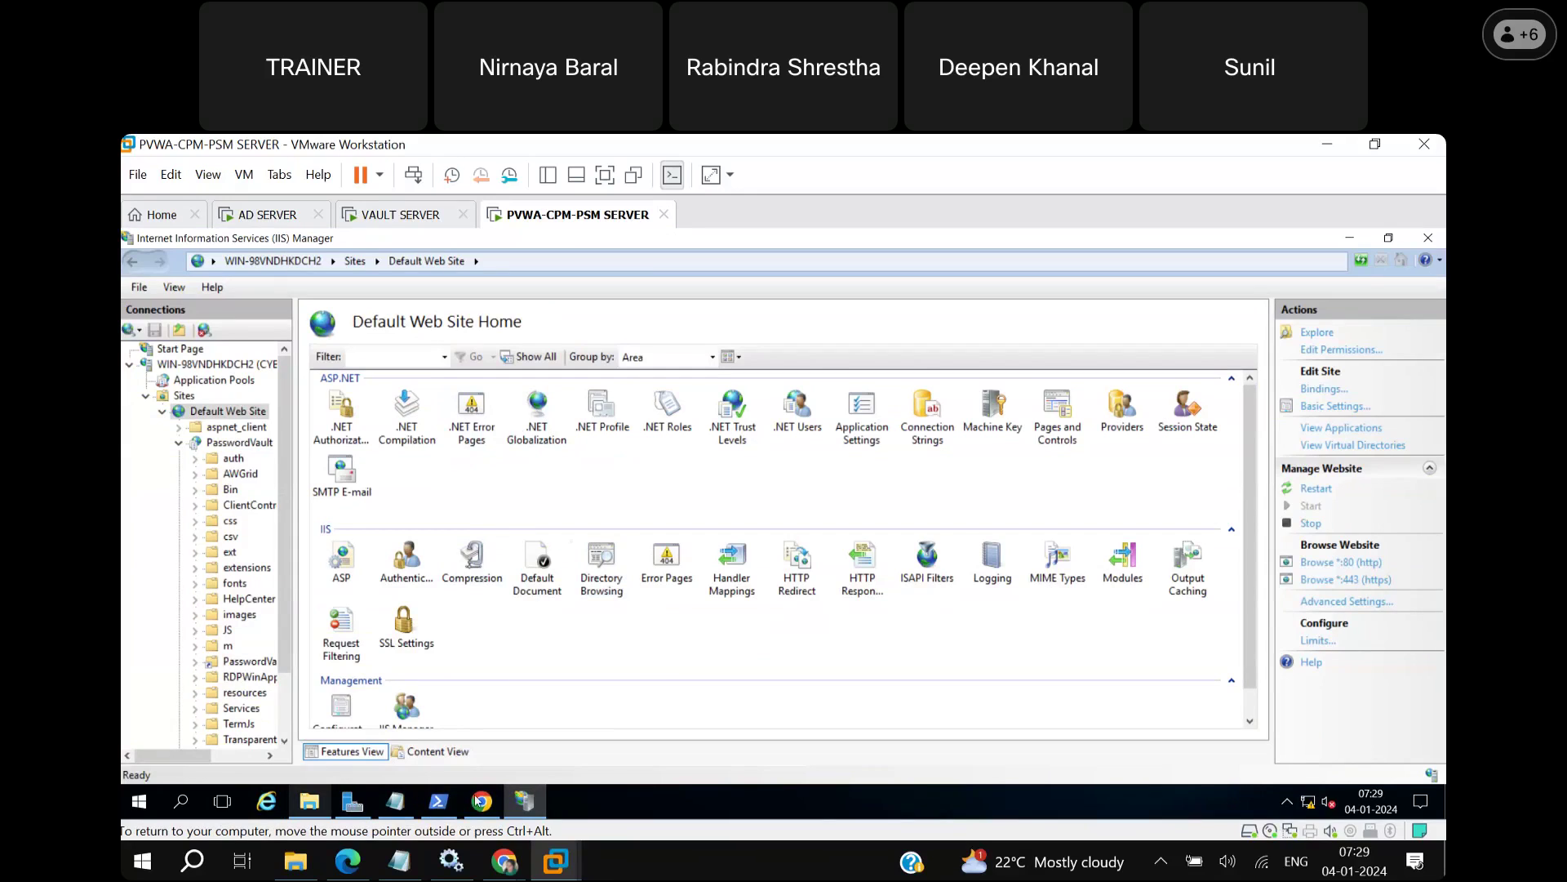
click(348, 806)
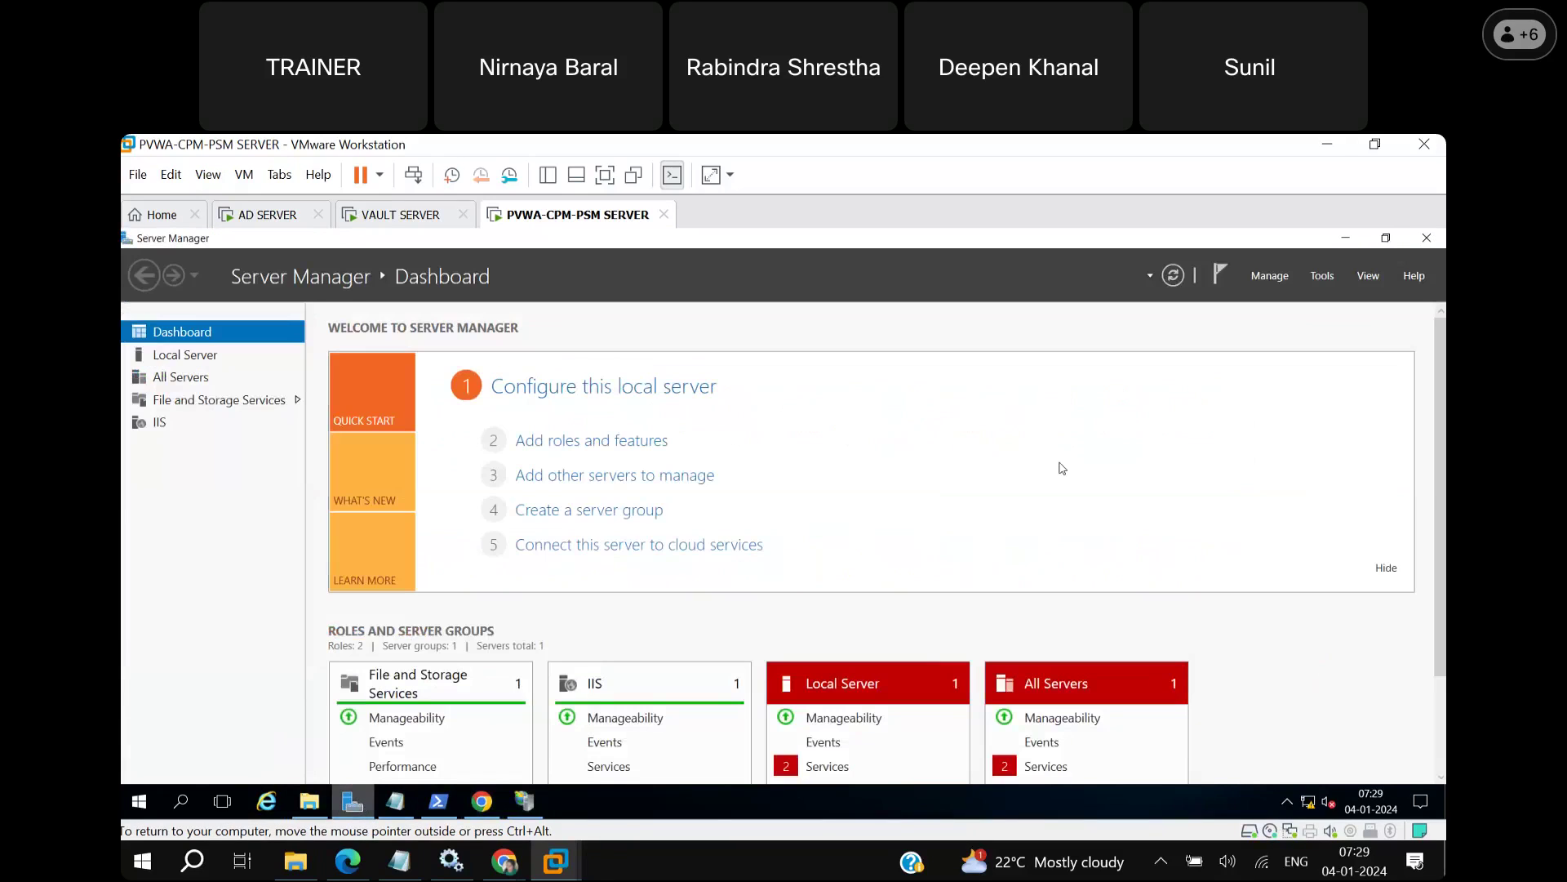
Launch the Add Roles and Features Wizard maximized and advance to Select server roles on this server.
click(633, 443)
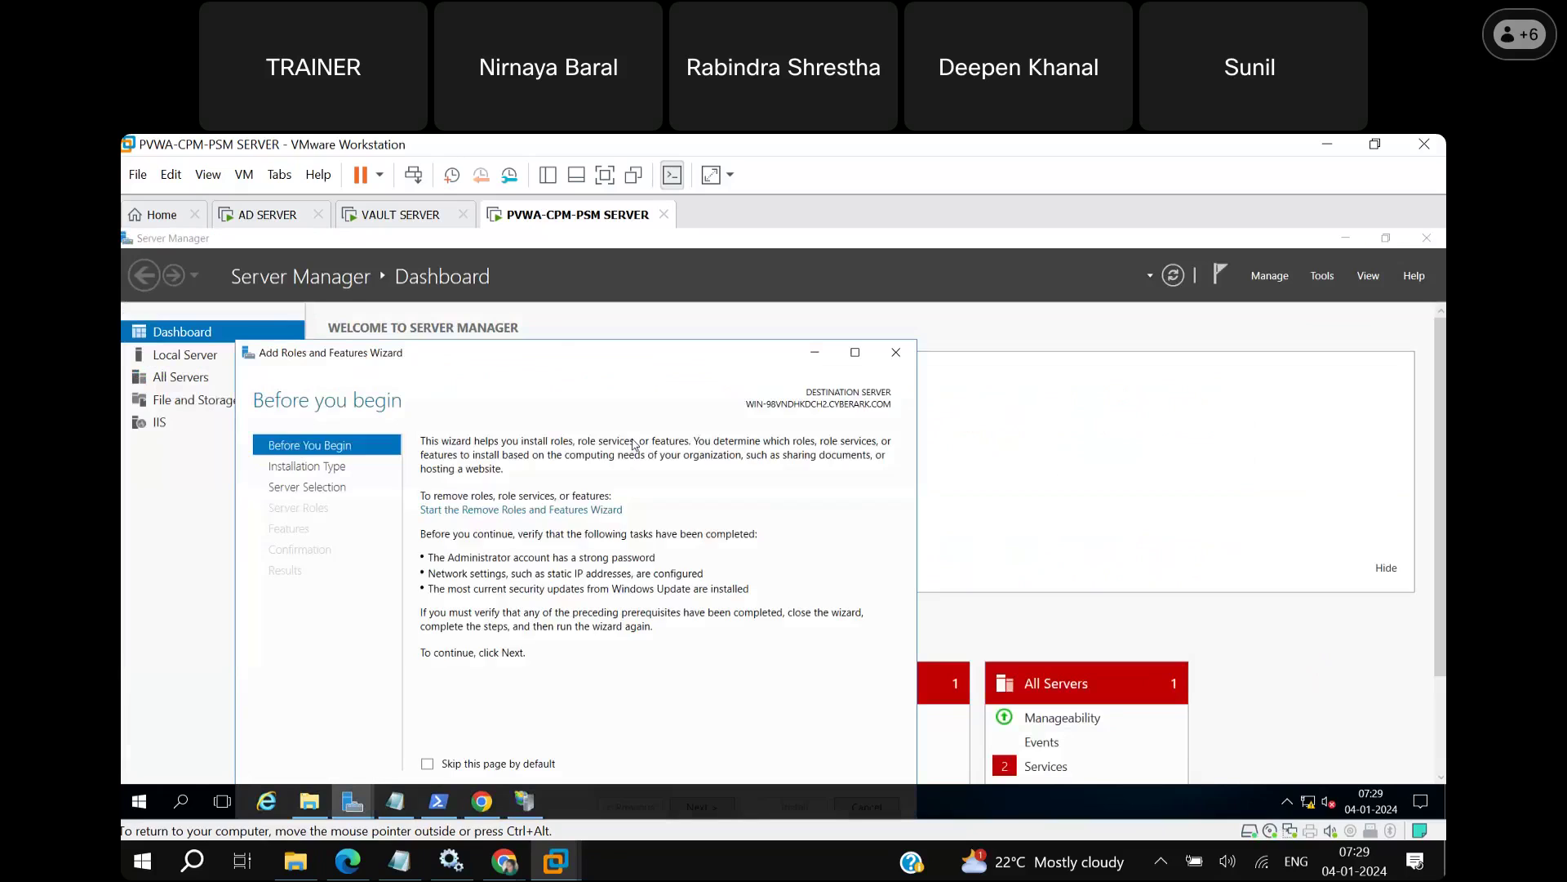
click(855, 351)
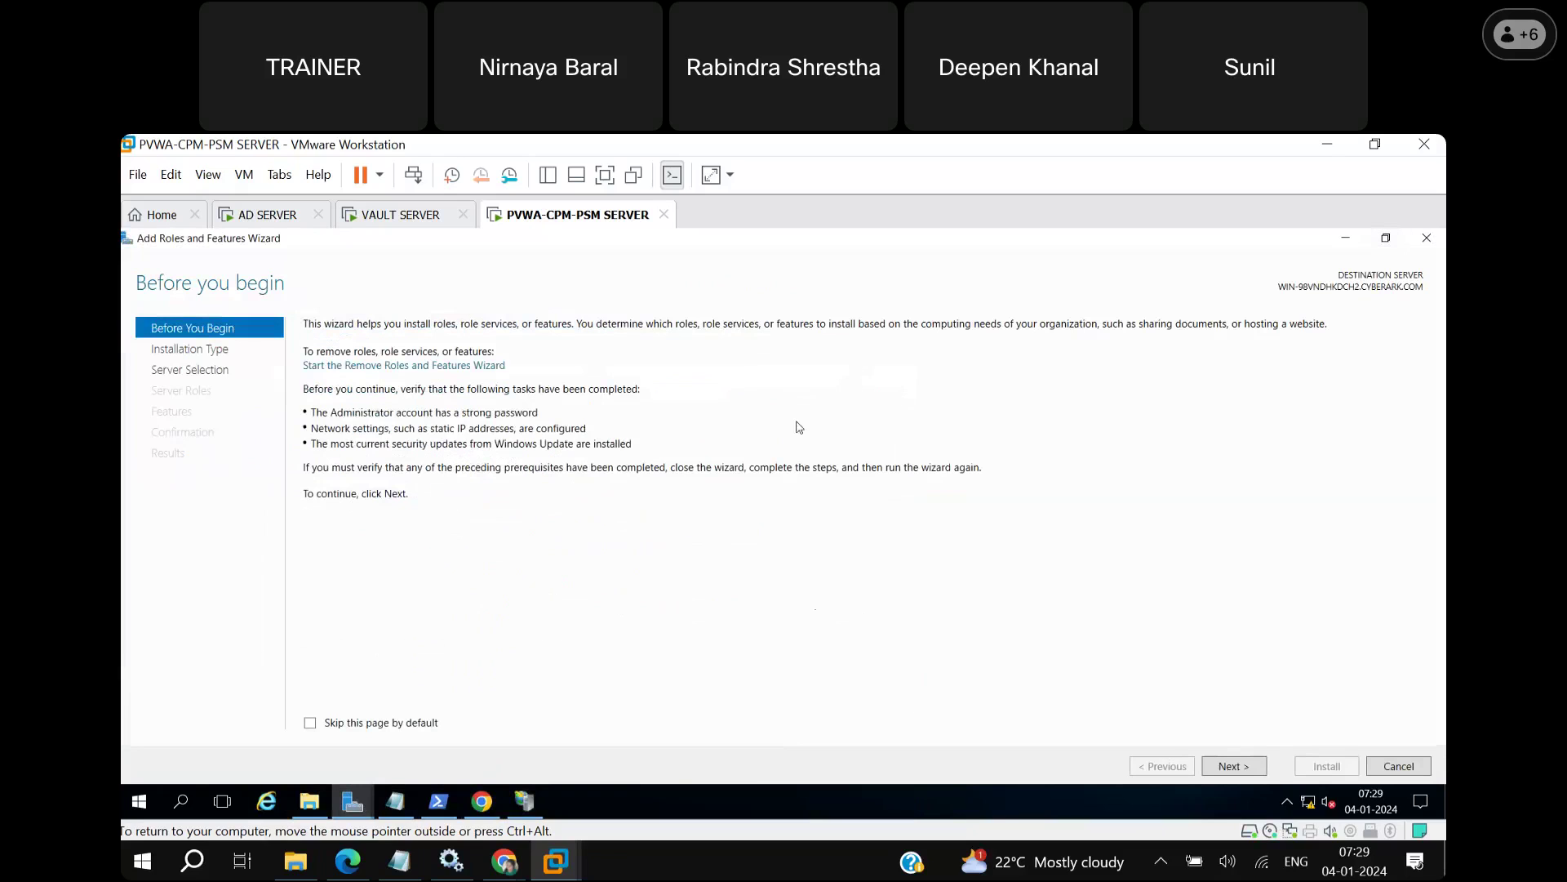
click(1234, 767)
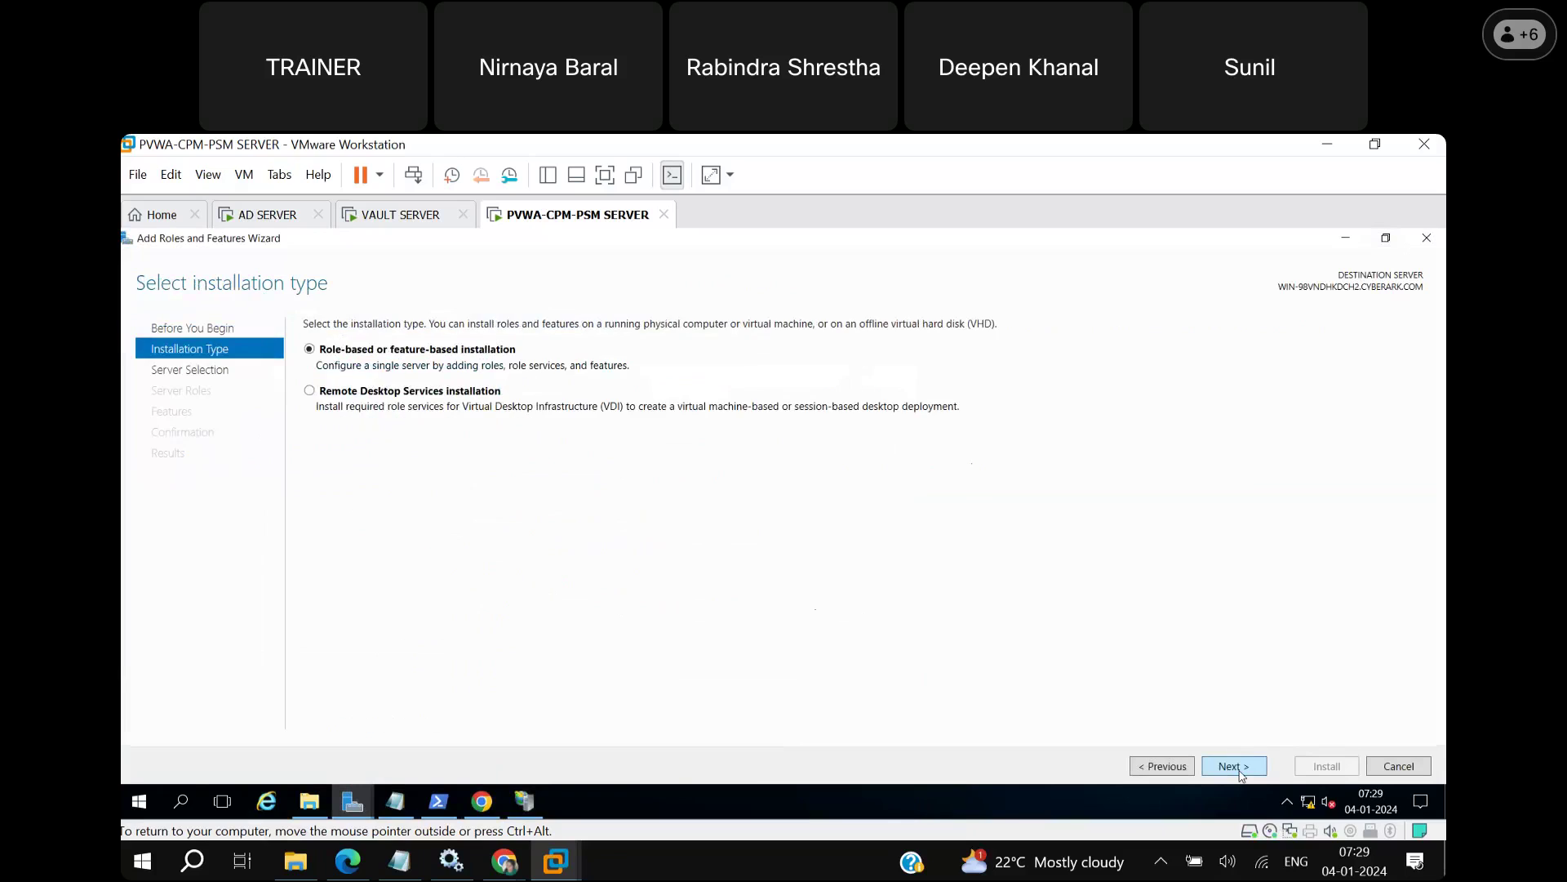
click(1234, 766)
click(1234, 766)
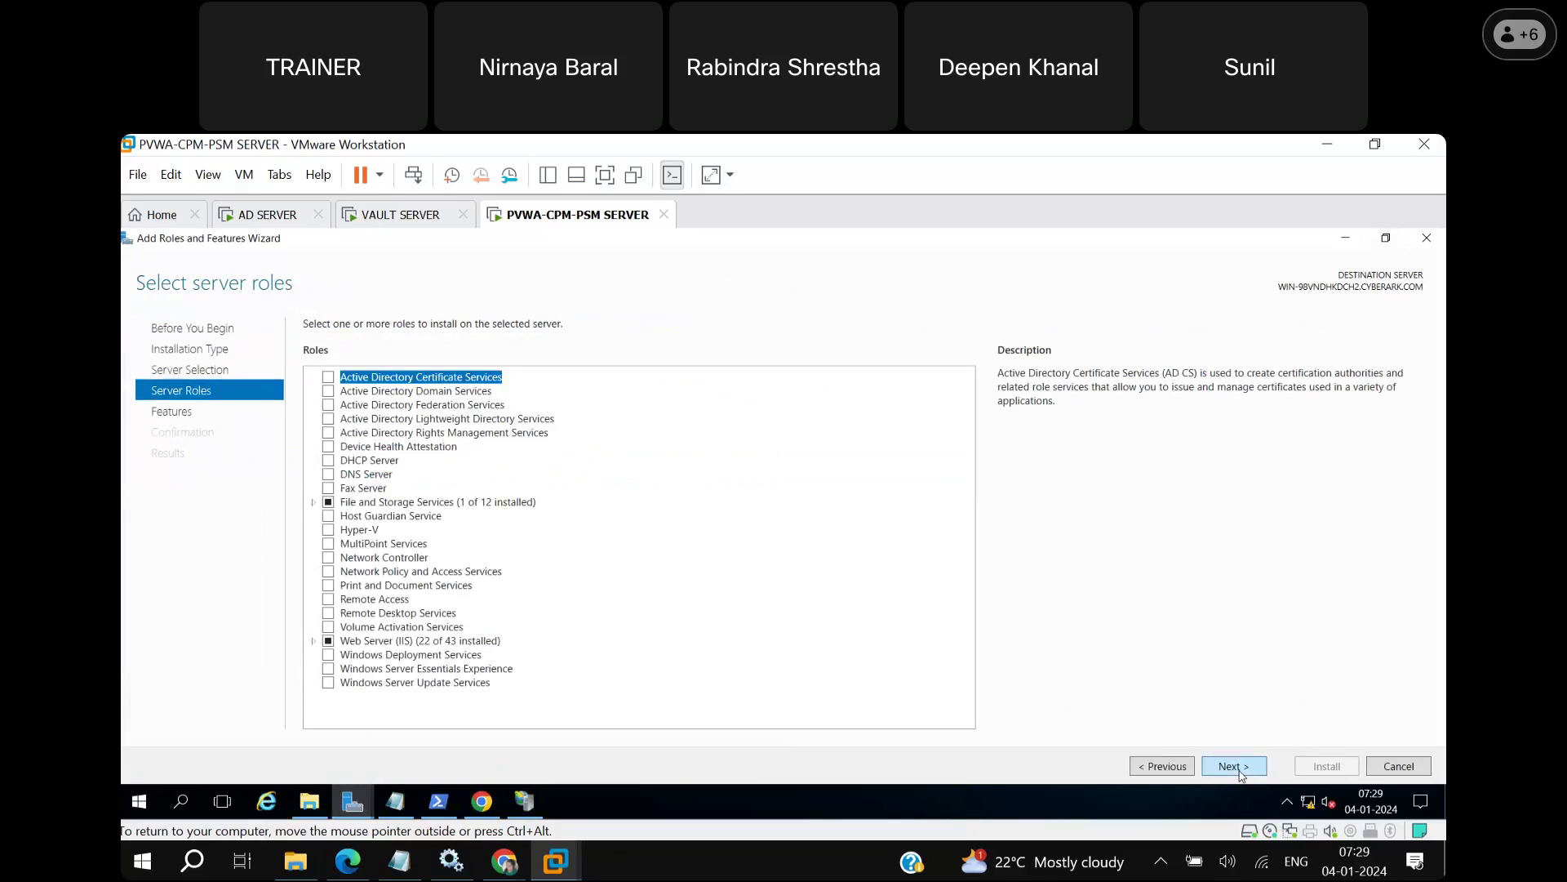
Expand Web Server (IIS) groups: Common HTTP, Health and Diagnostics, Performance, Security, Application Development.
click(315, 642)
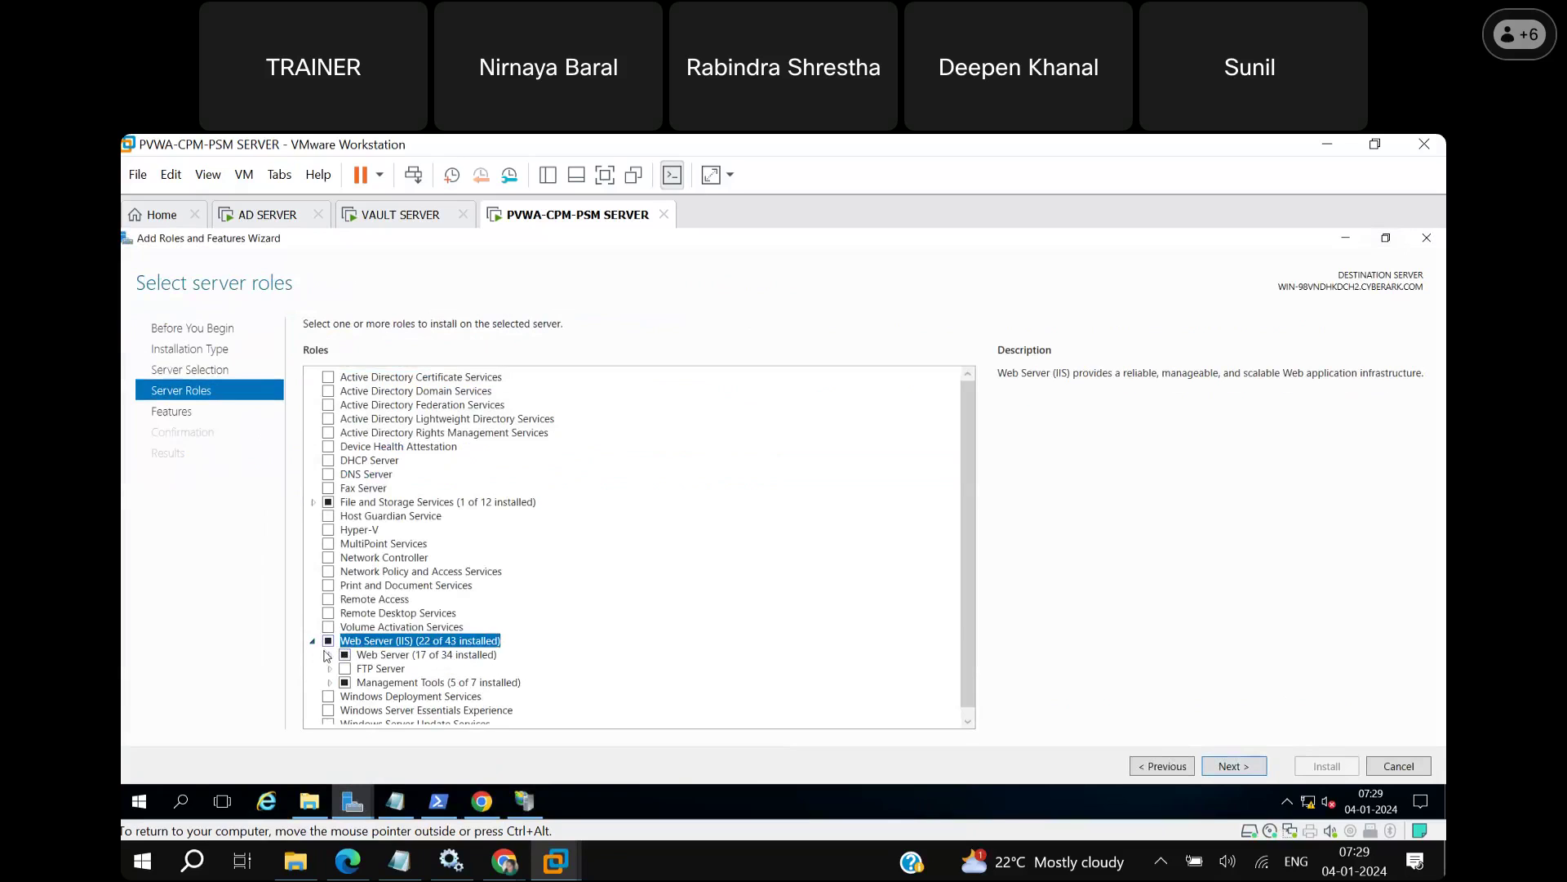
click(328, 656)
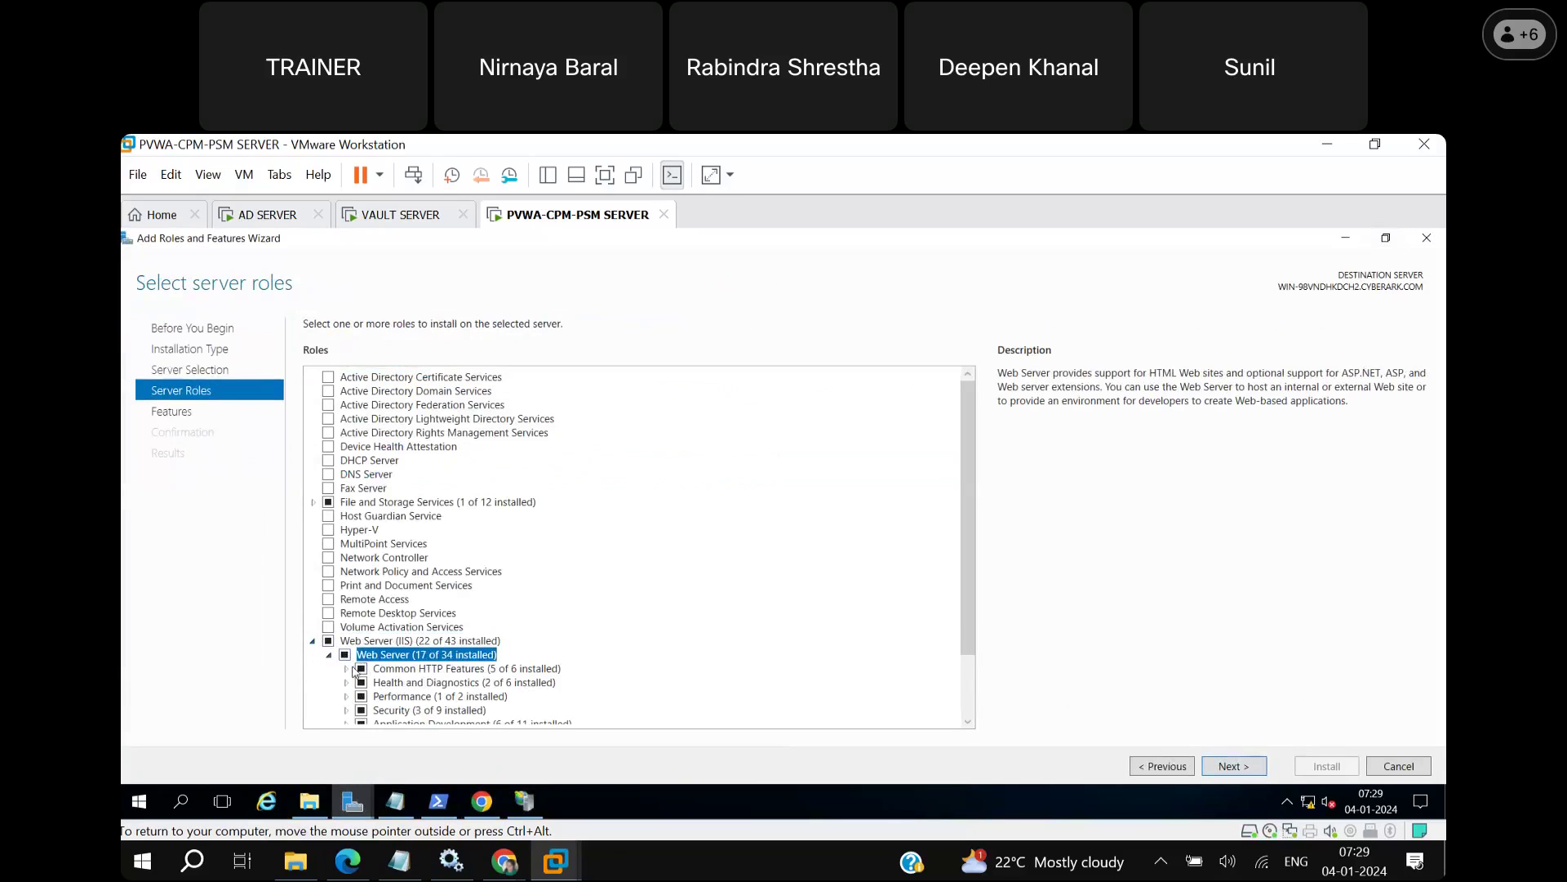
click(347, 670)
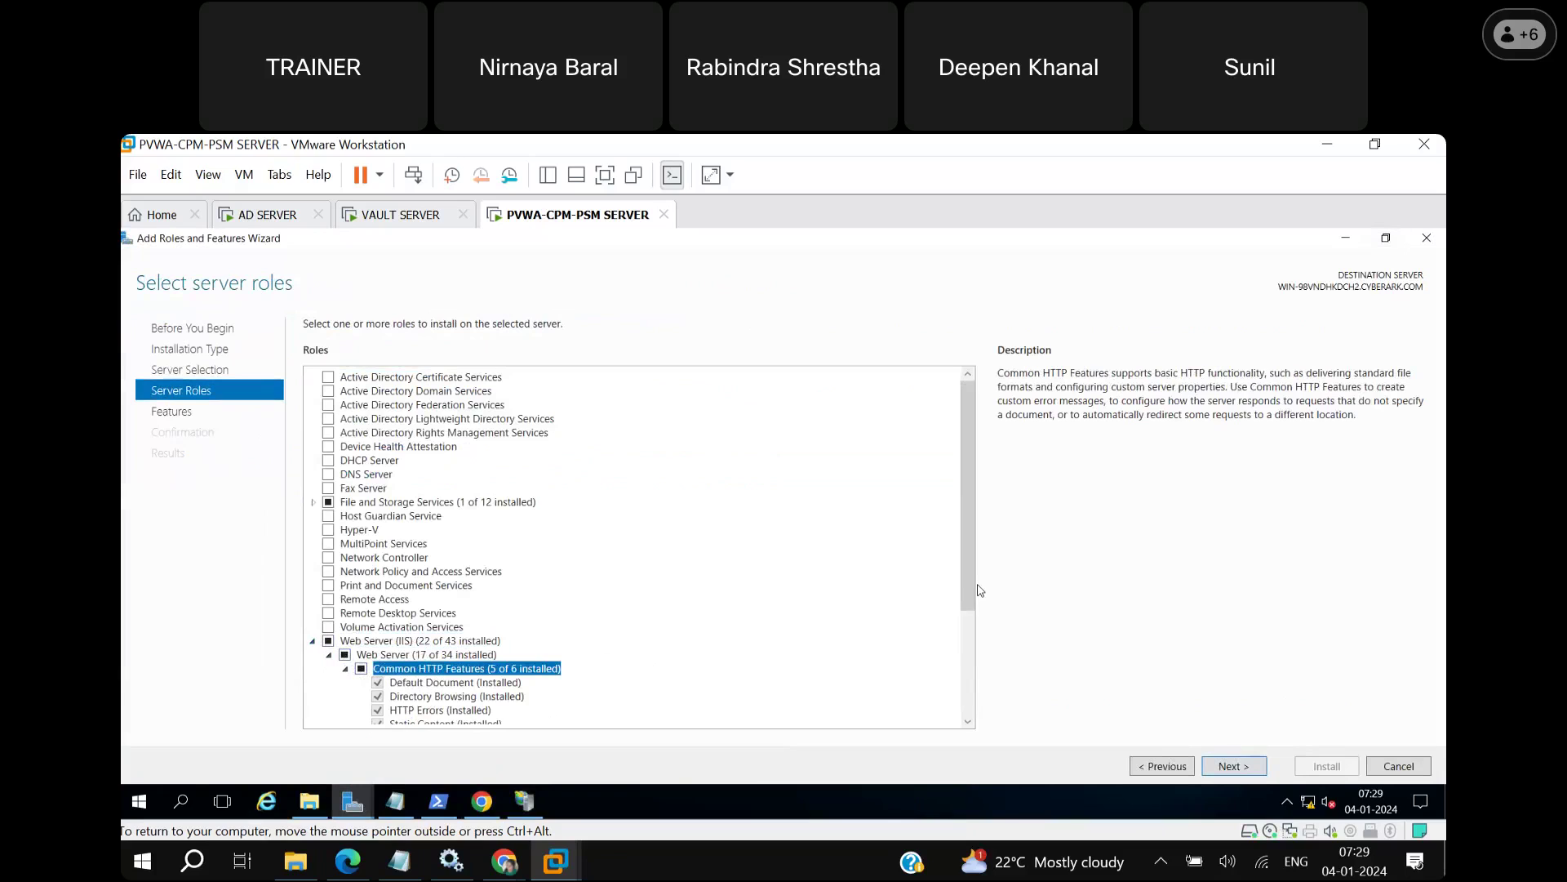
drag(973, 594, 977, 647)
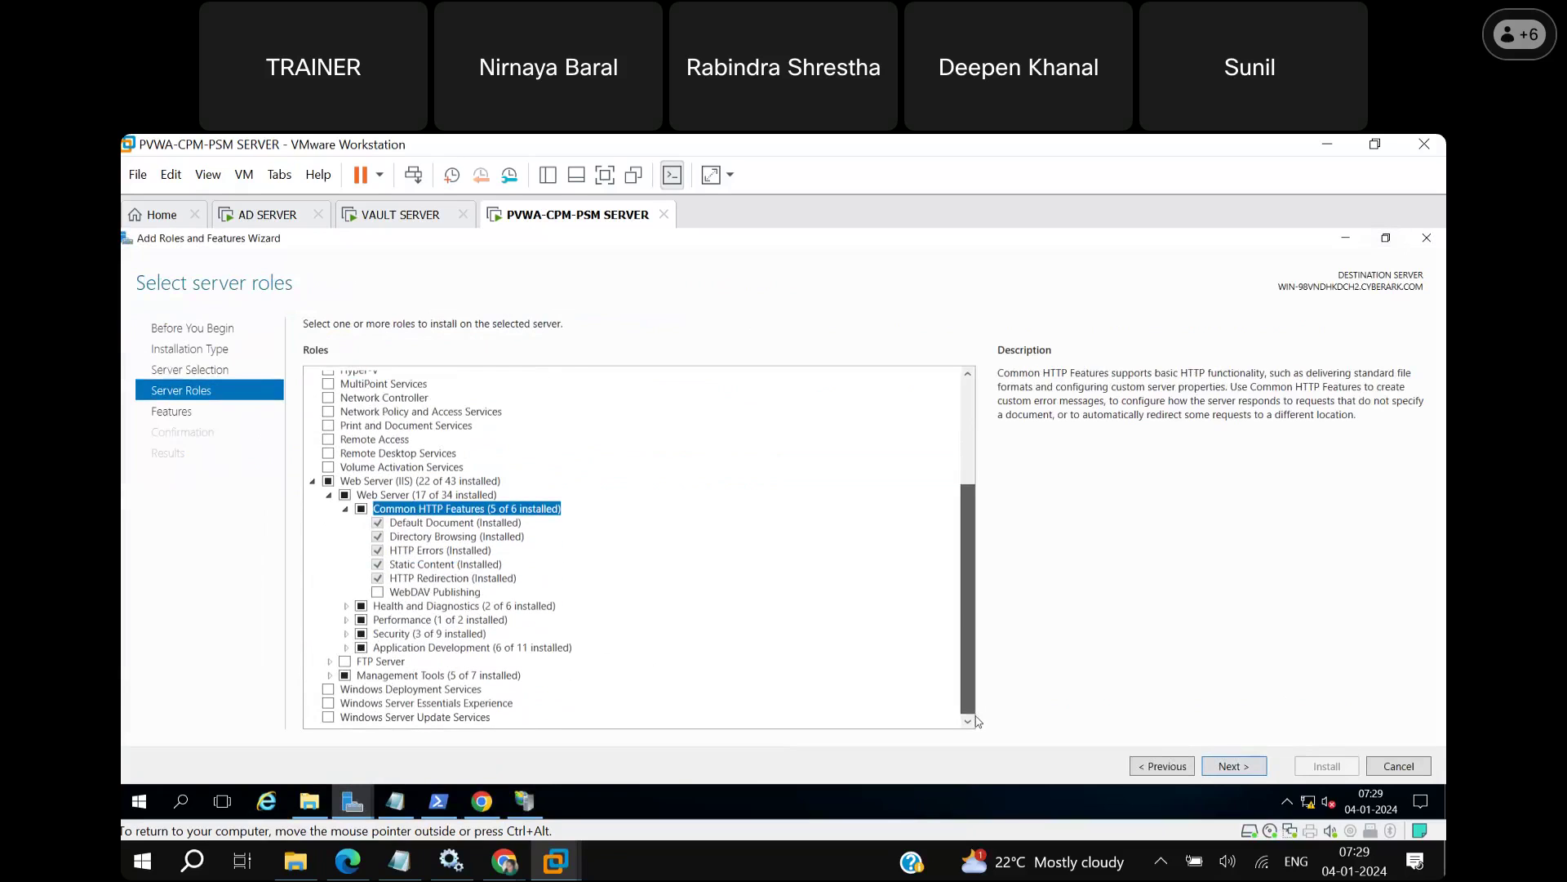
click(346, 606)
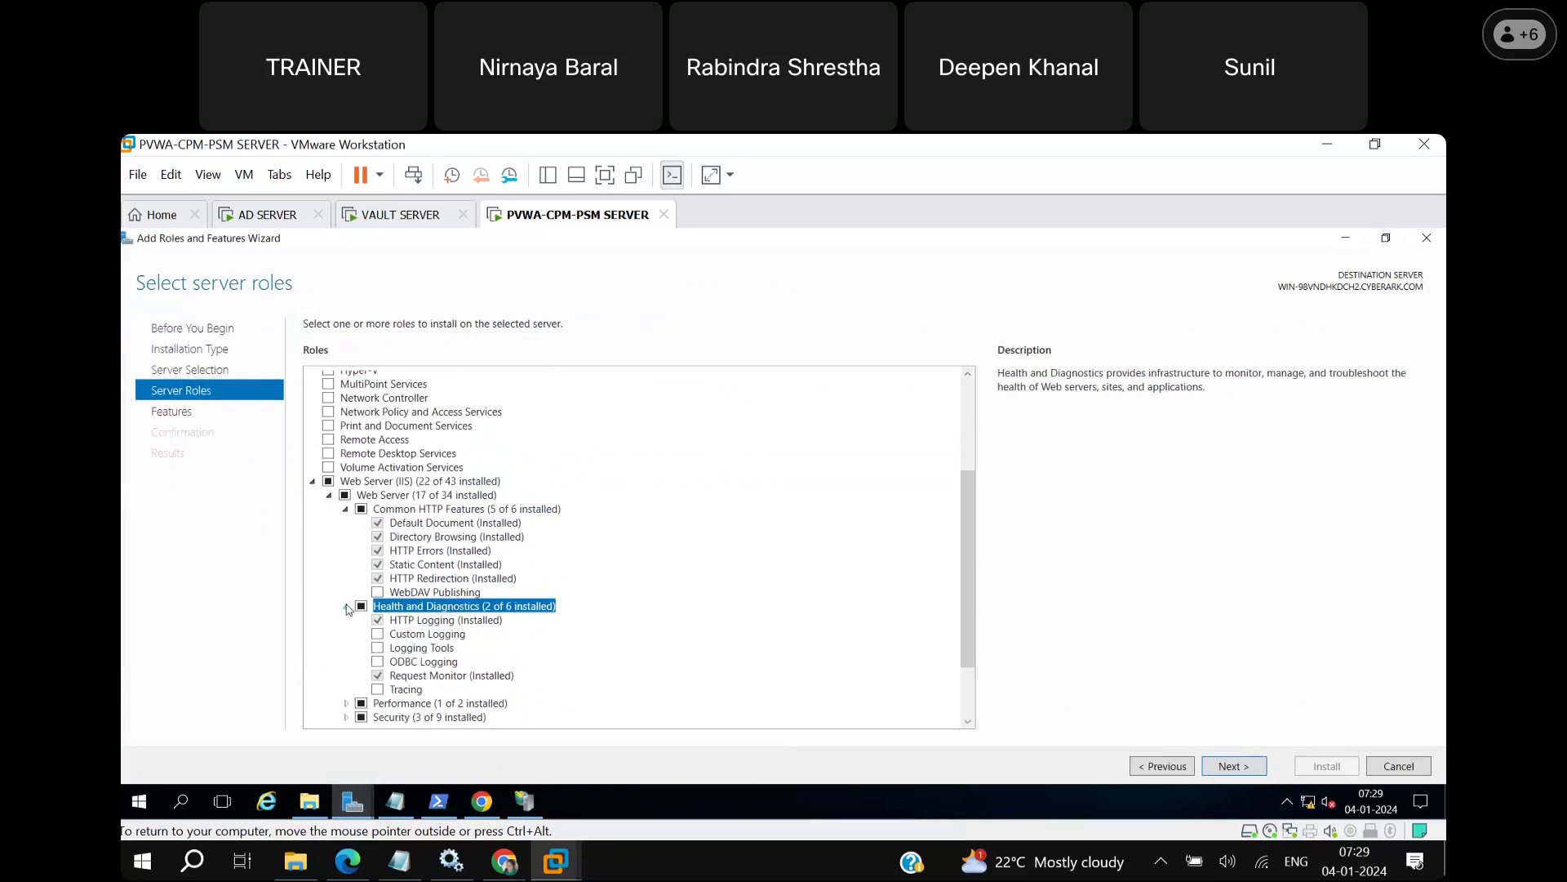
click(346, 703)
drag(972, 644, 971, 704)
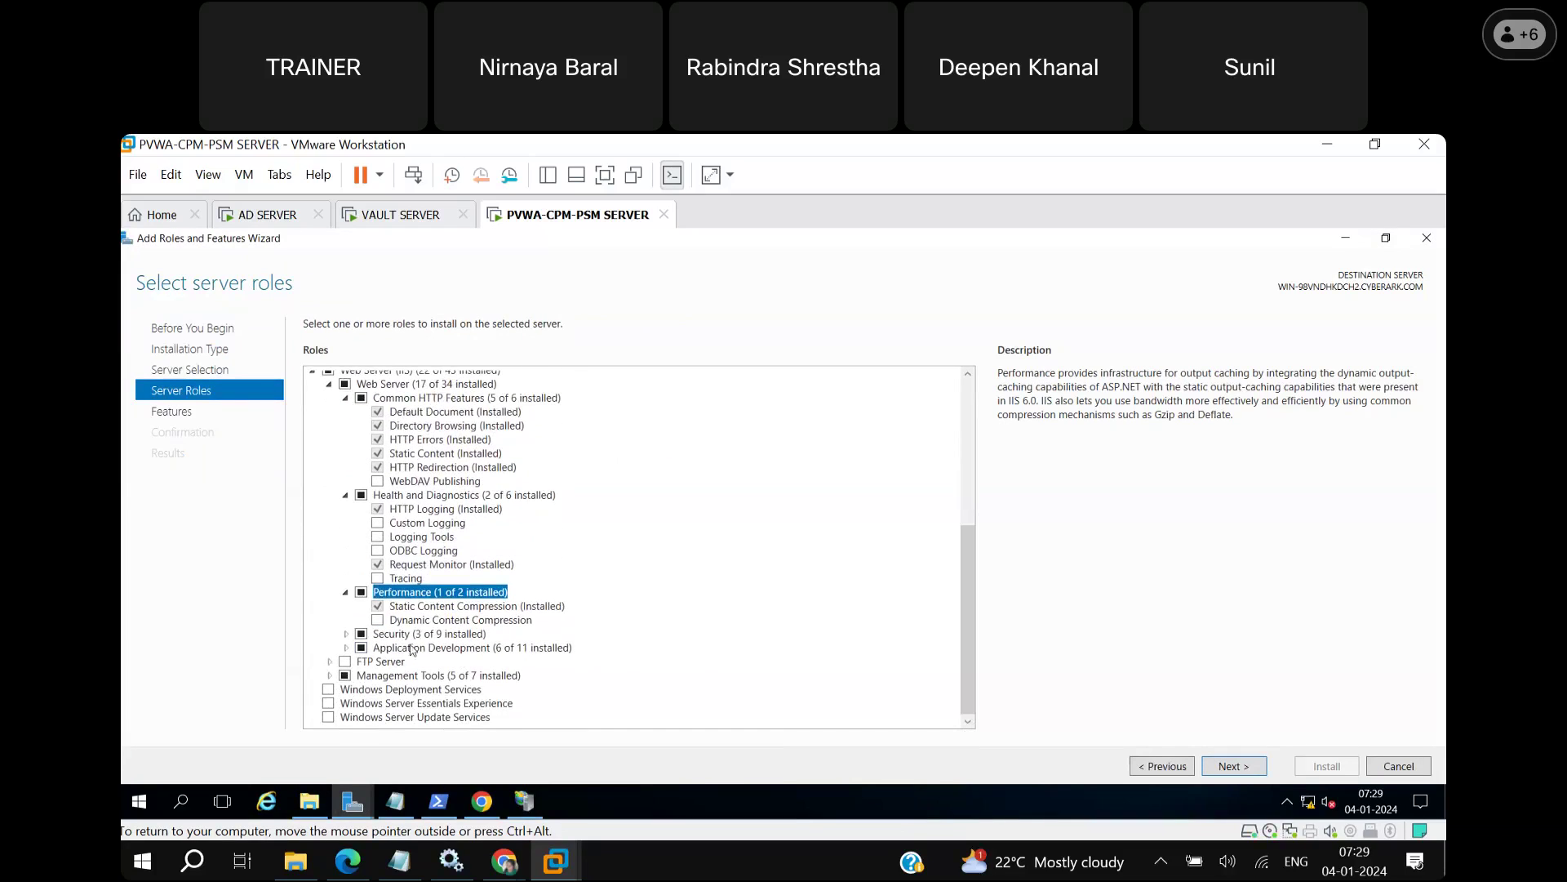
click(346, 635)
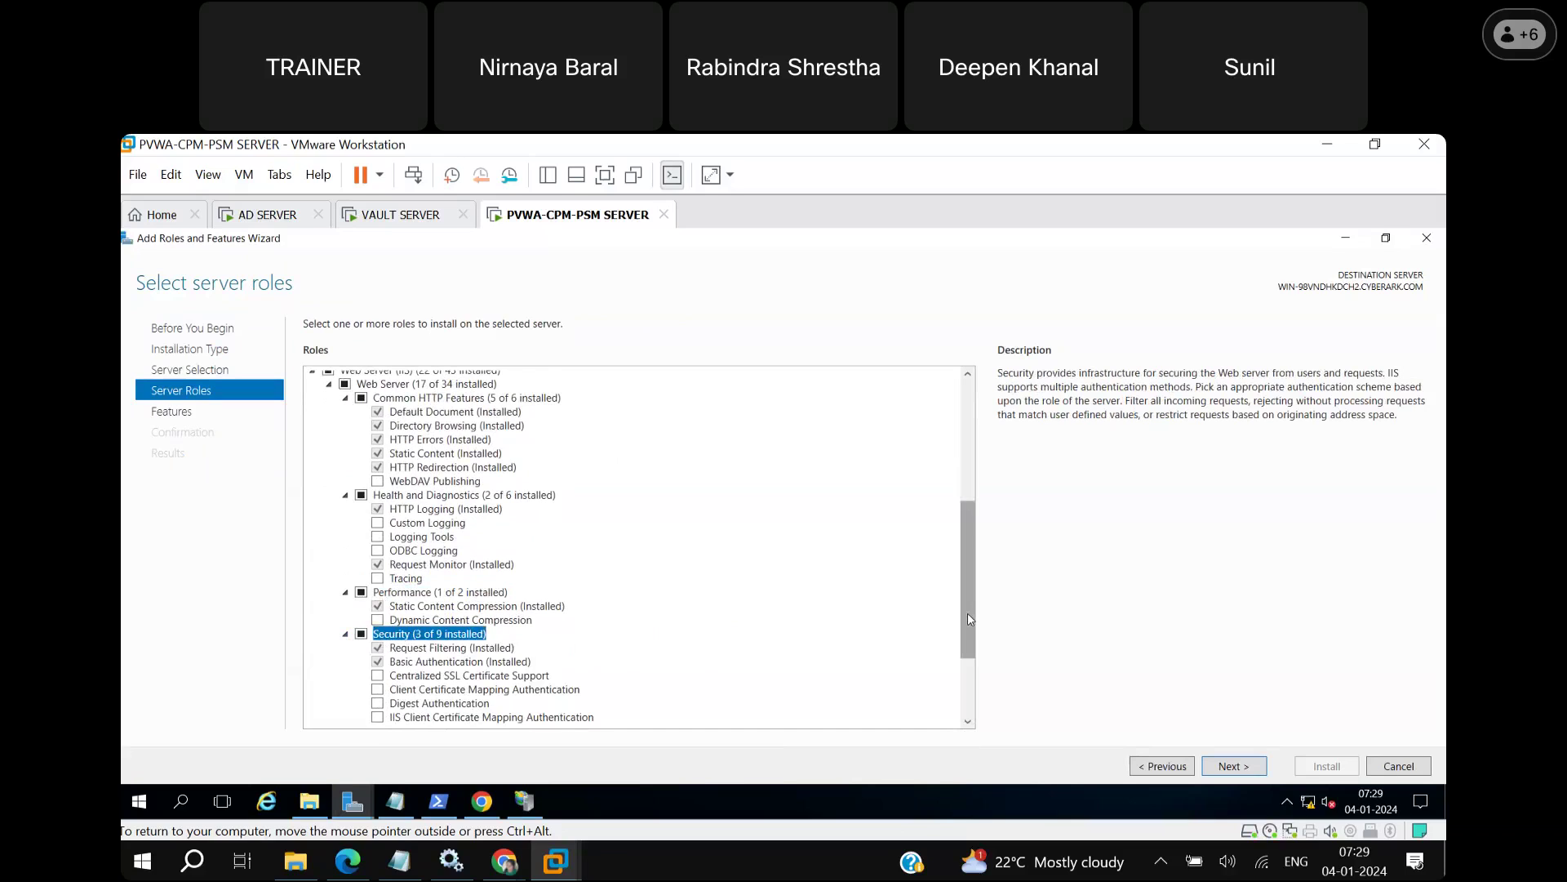
drag(968, 612, 972, 708)
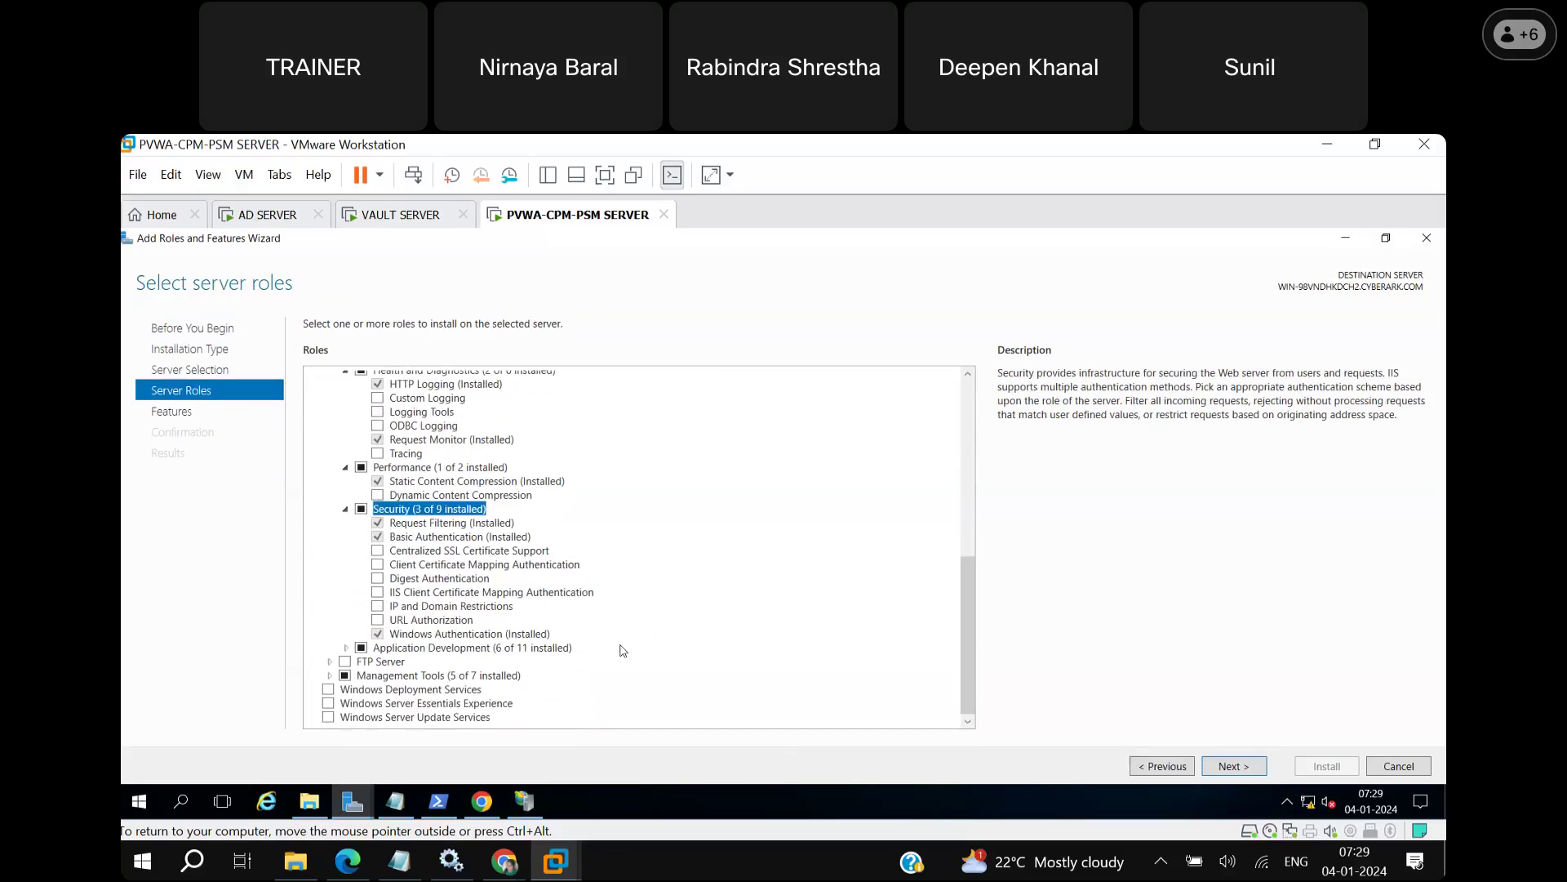
click(346, 648)
drag(973, 659, 973, 712)
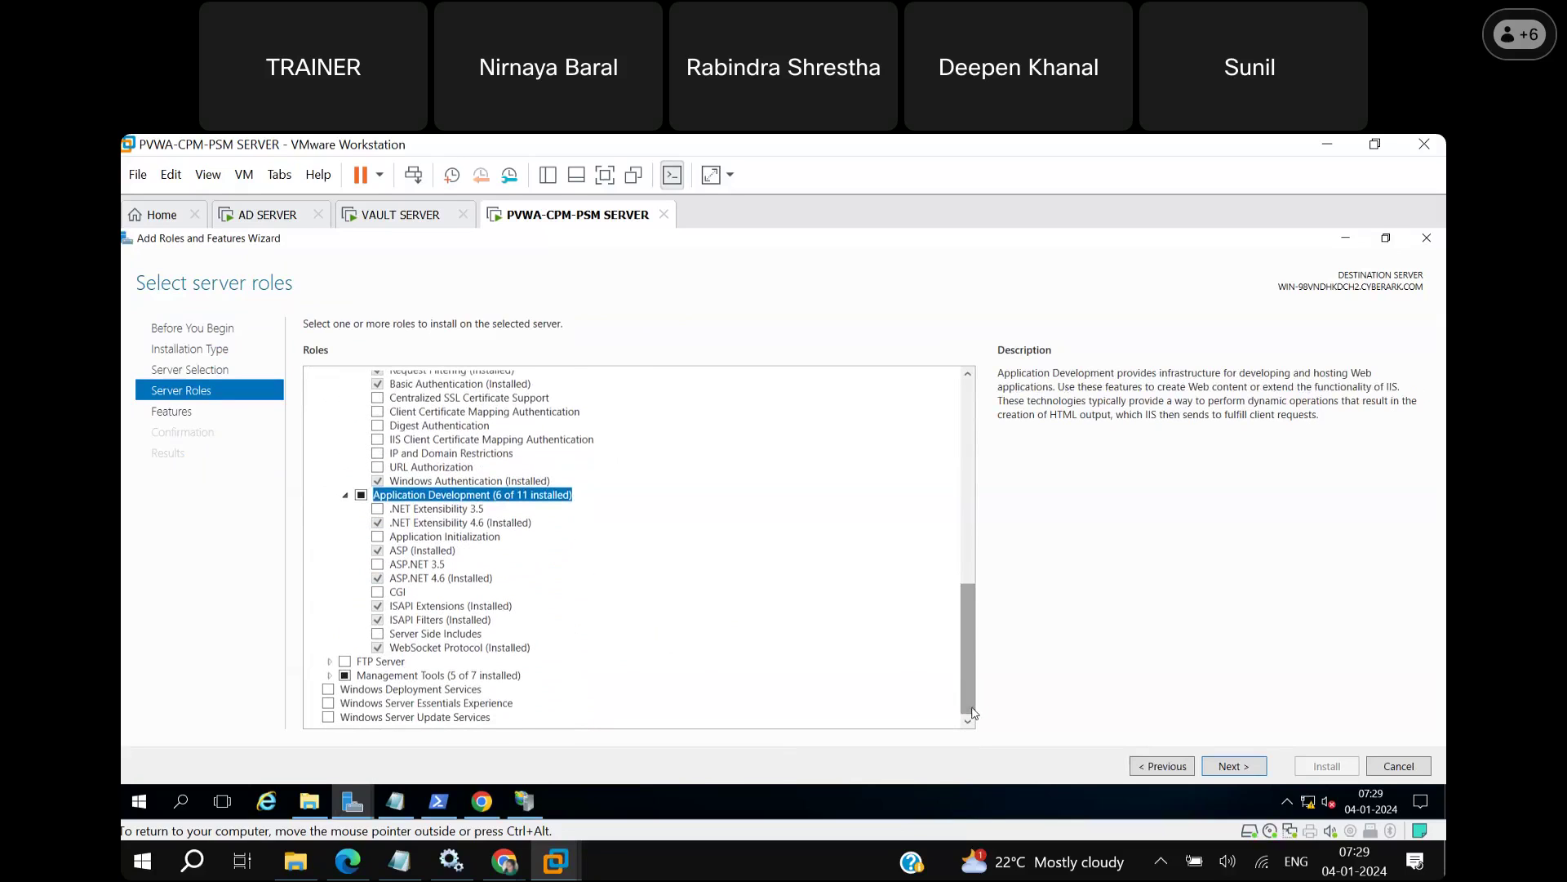
Select .NET Extensibility 3.5 with its required .NET Framework 3.5 features, plus ASP.NET 3.5.
click(378, 510)
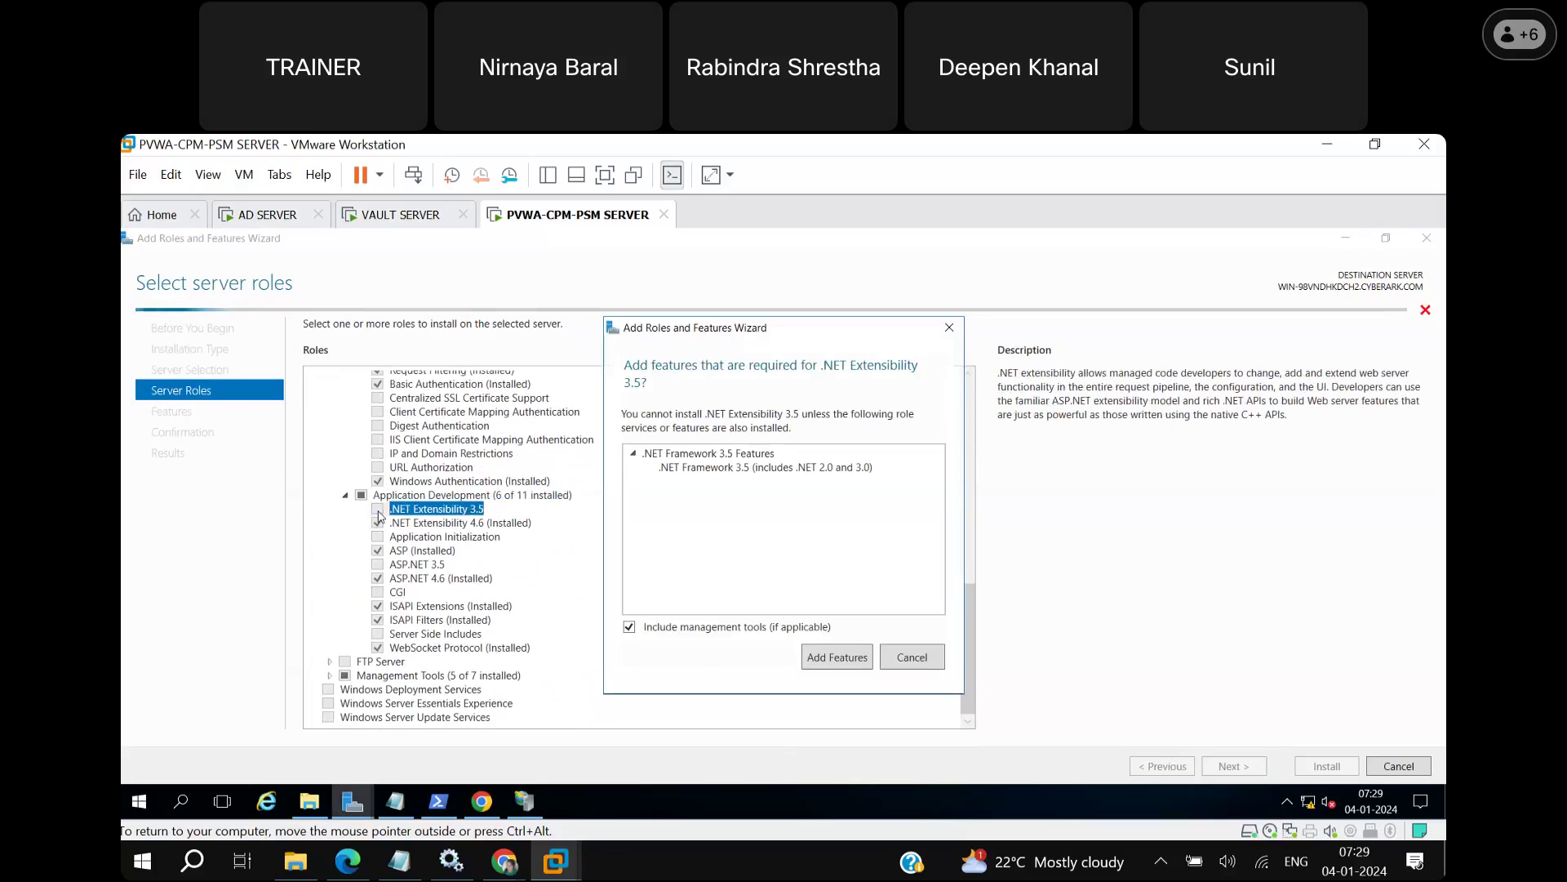
click(836, 661)
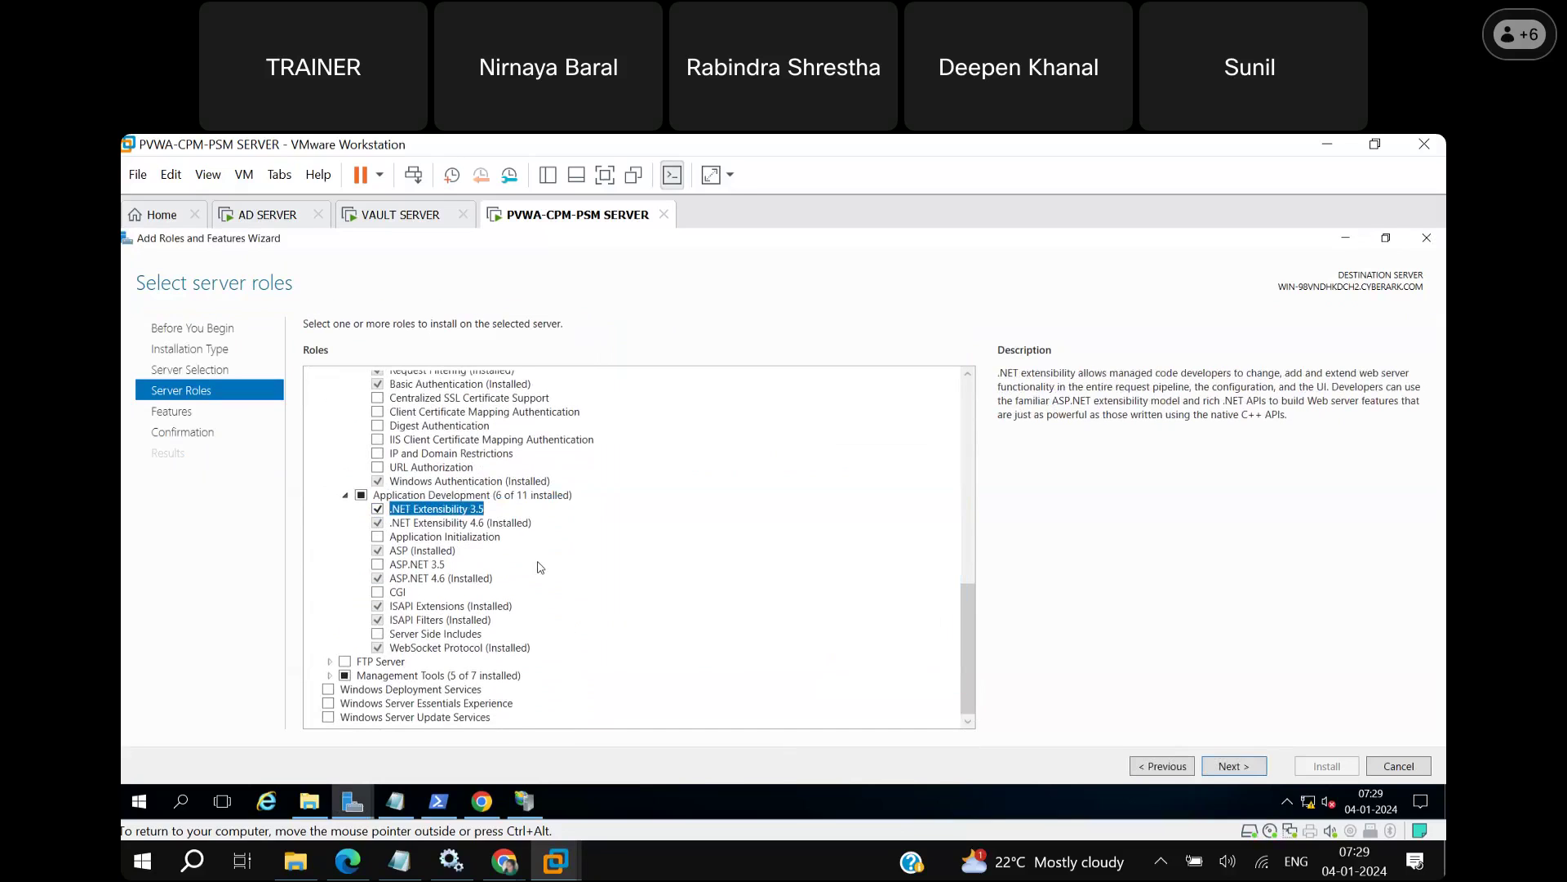
click(378, 566)
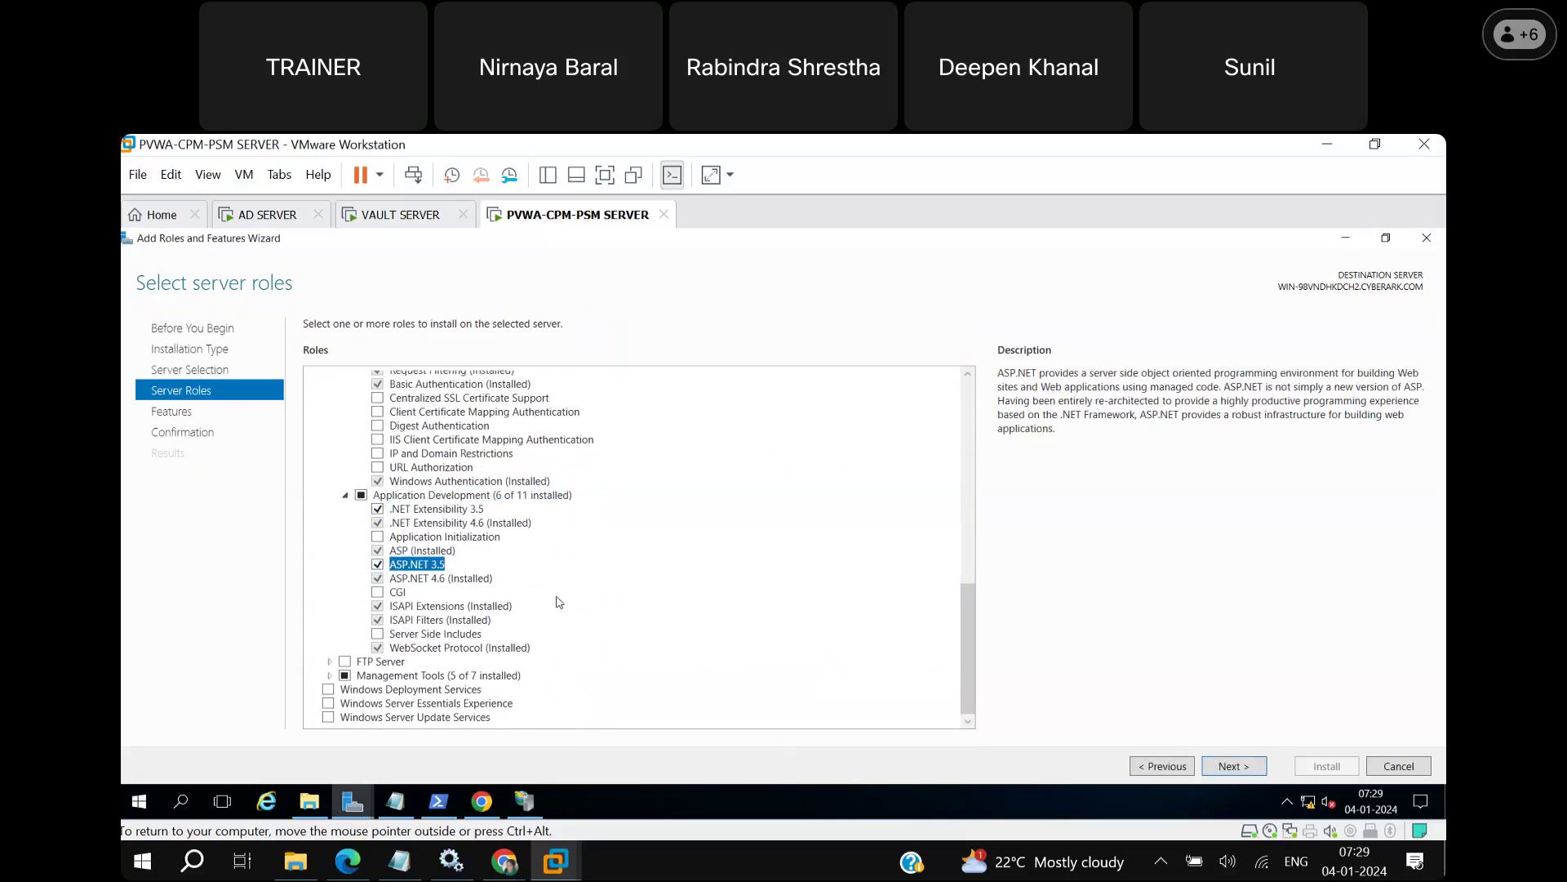
Under Management Tools > IIS 6 Management Compatibility, select IIS 6 Management Console and Scripting Tools.
click(331, 677)
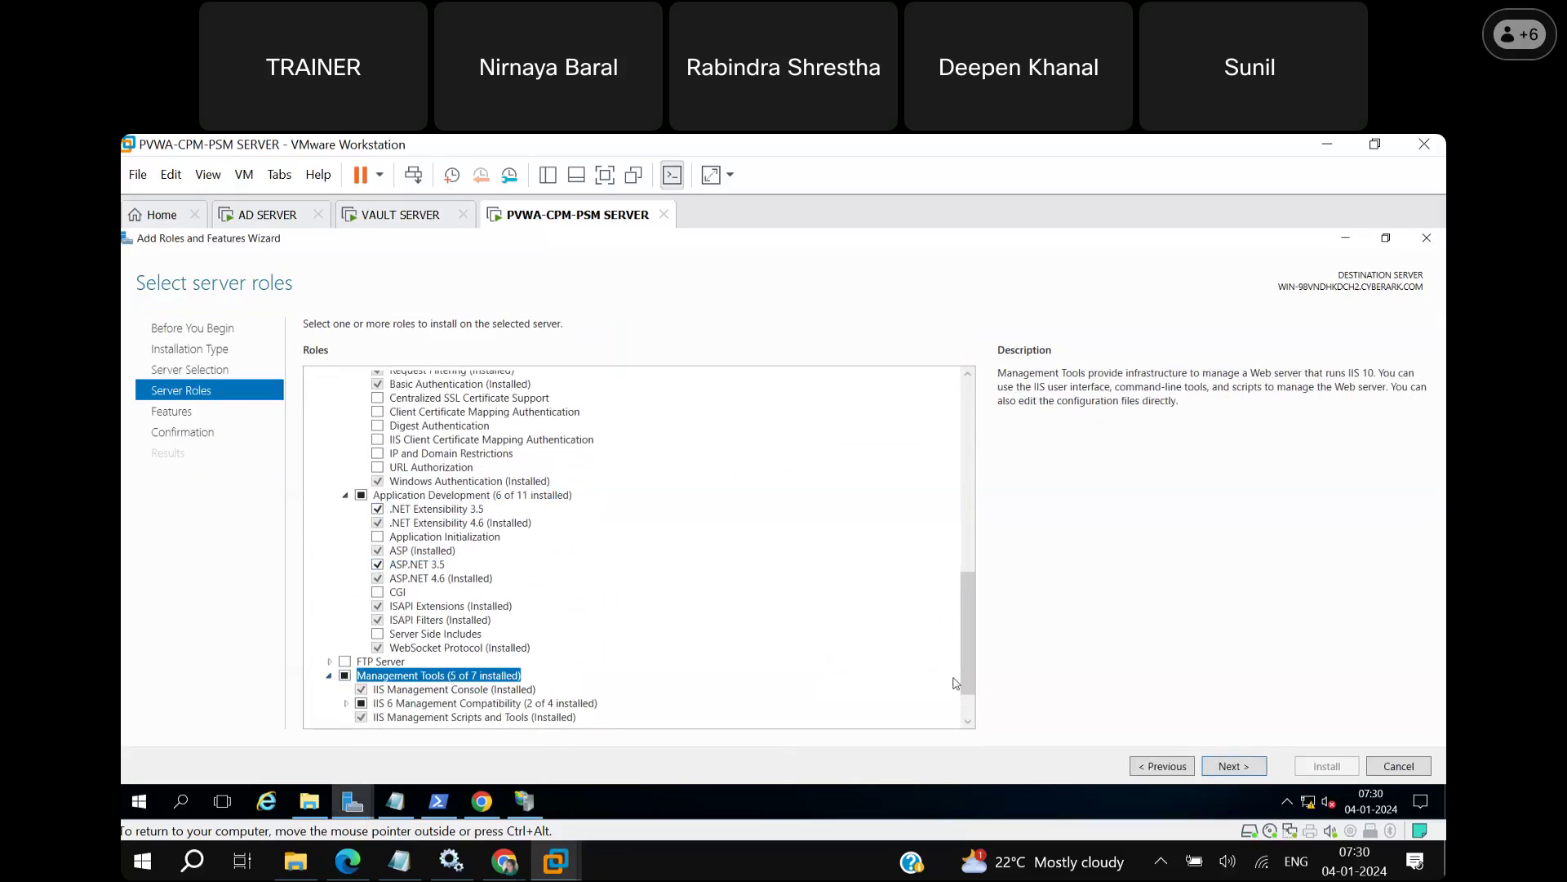
click(968, 719)
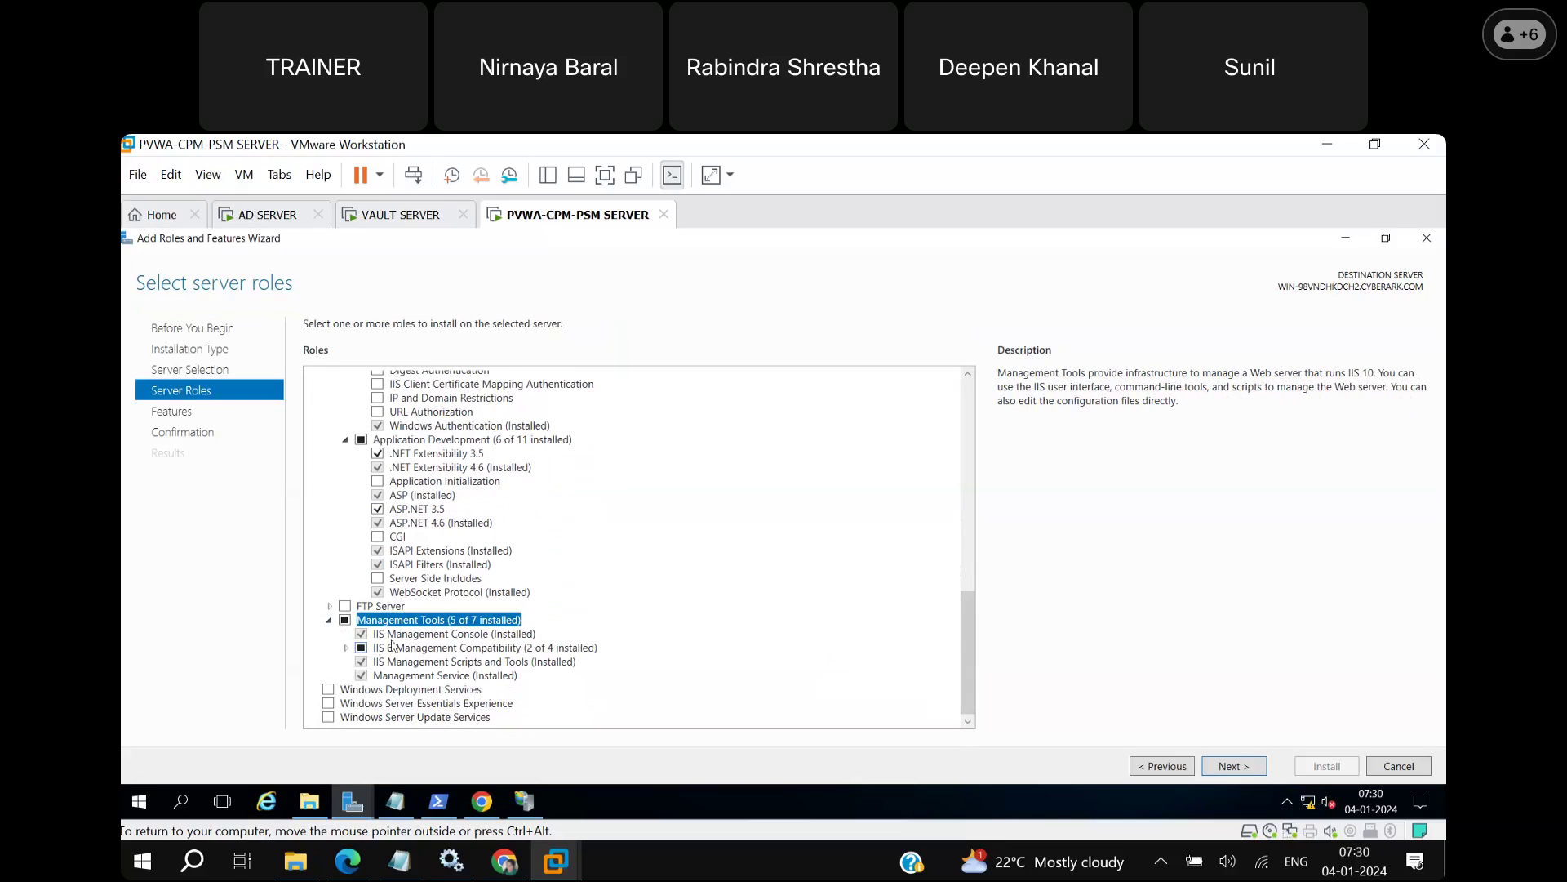
click(346, 650)
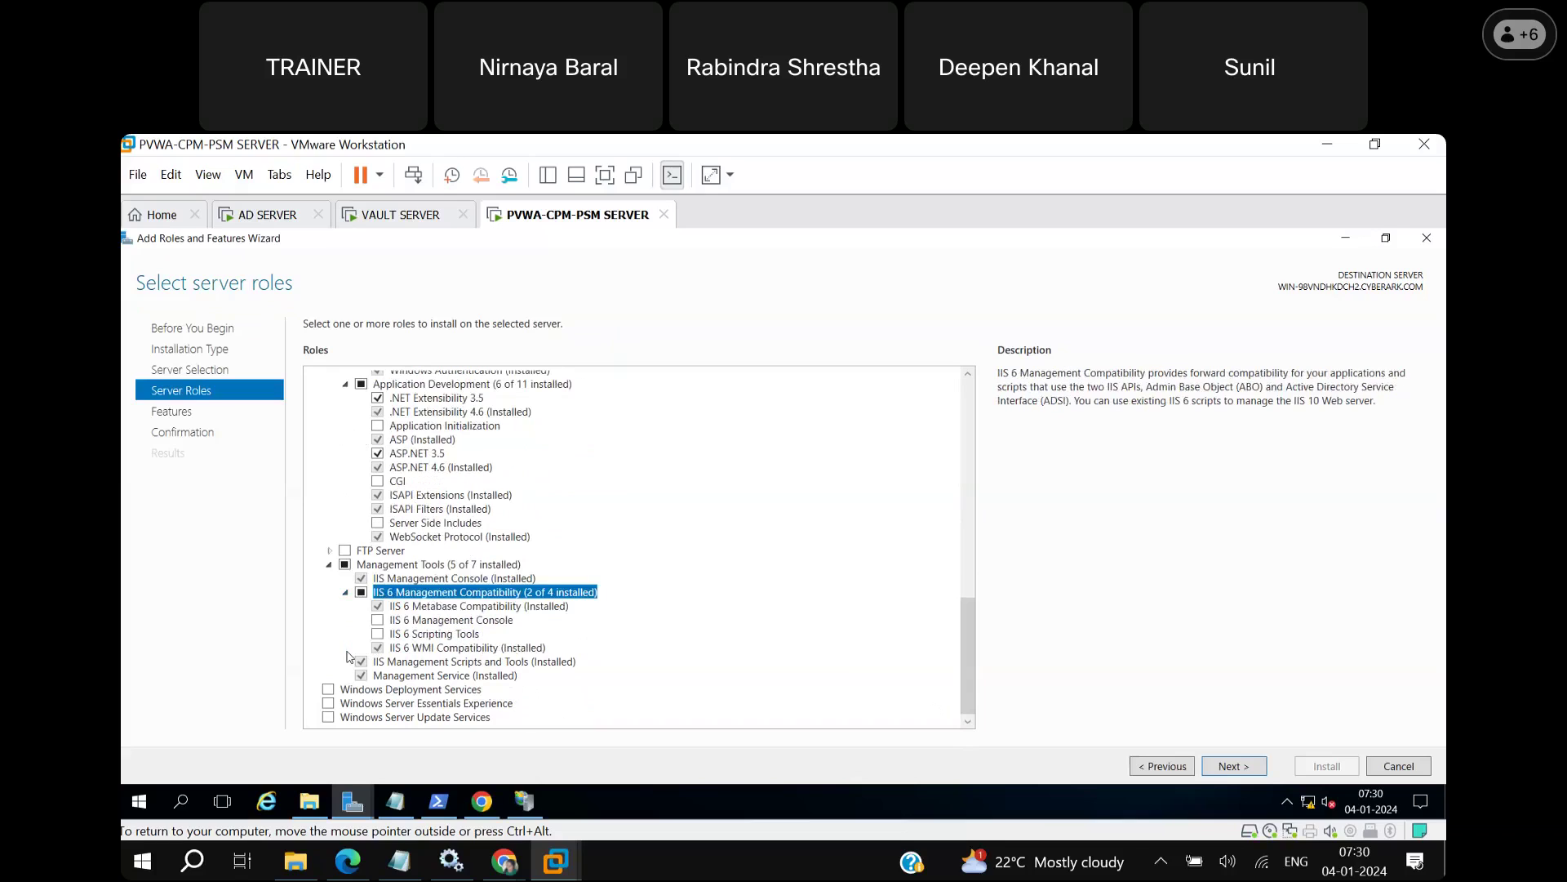
click(378, 620)
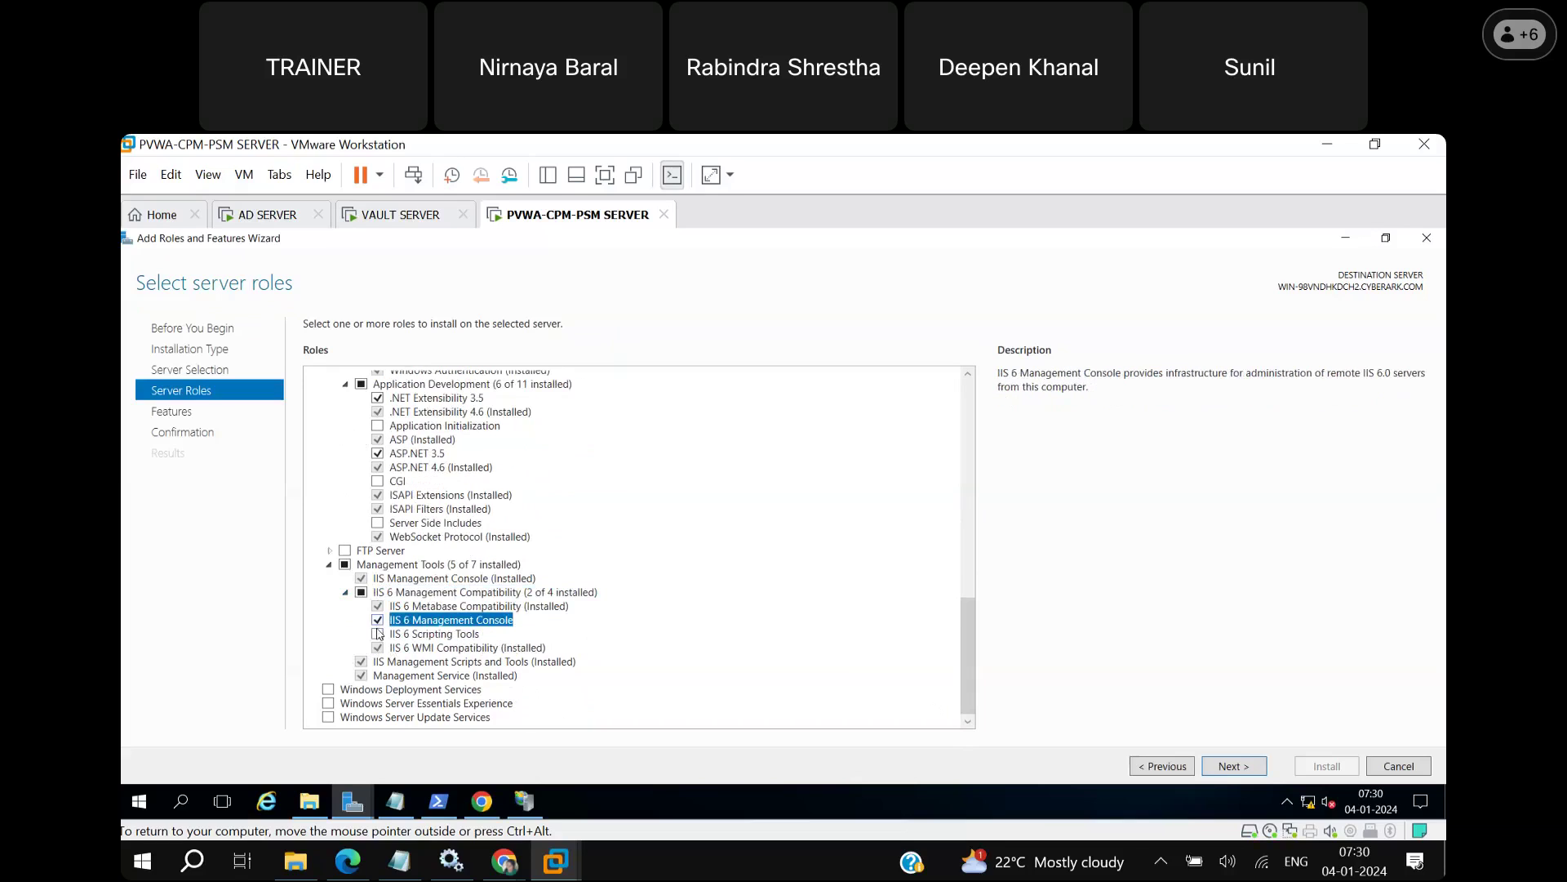
click(377, 633)
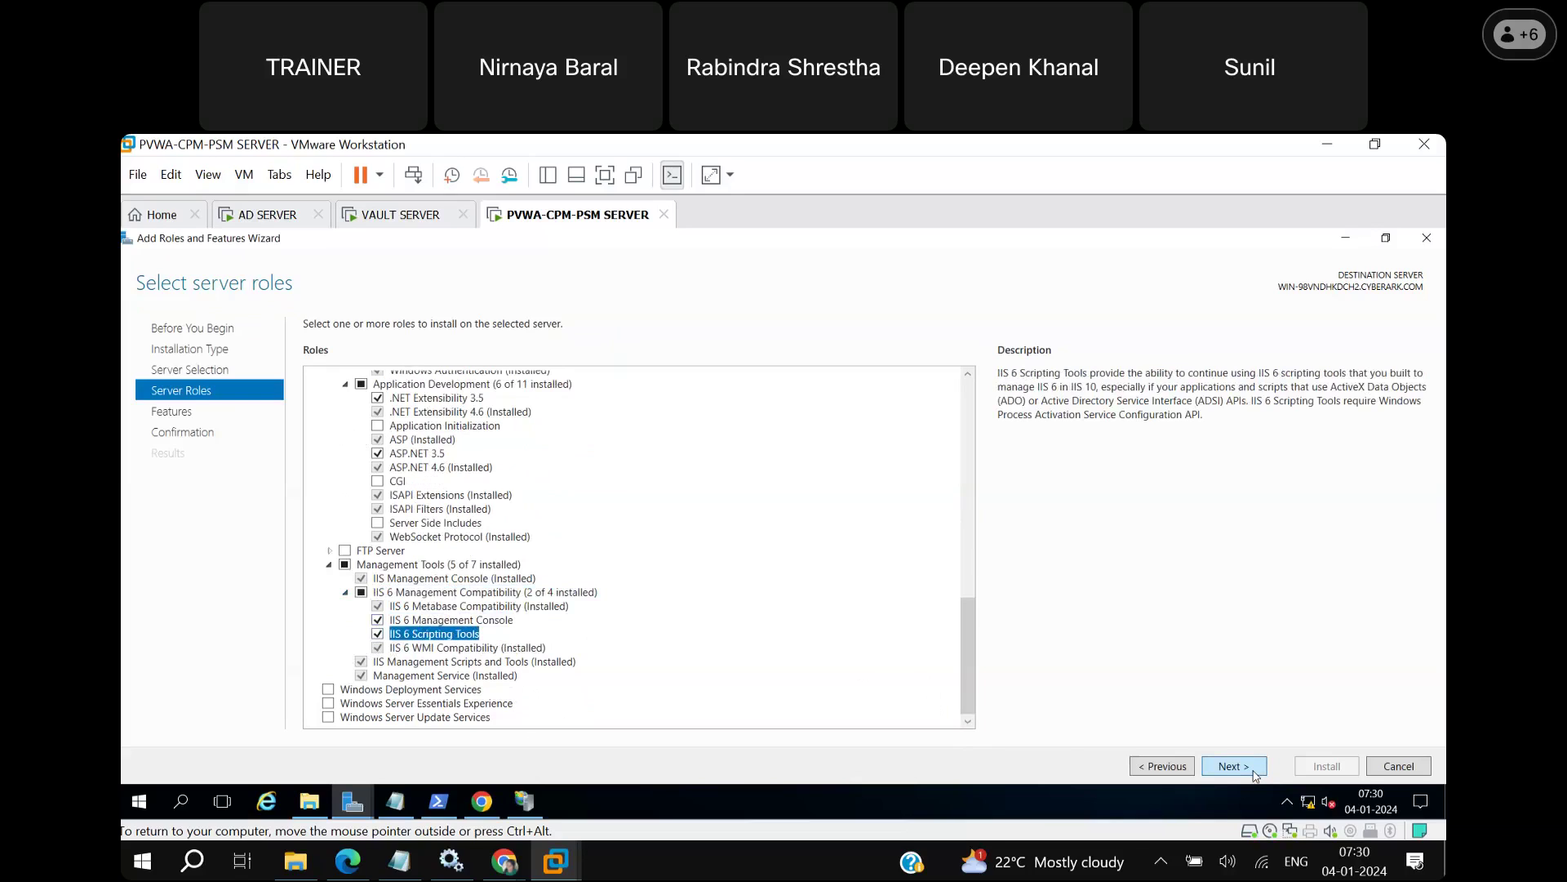
click(1256, 773)
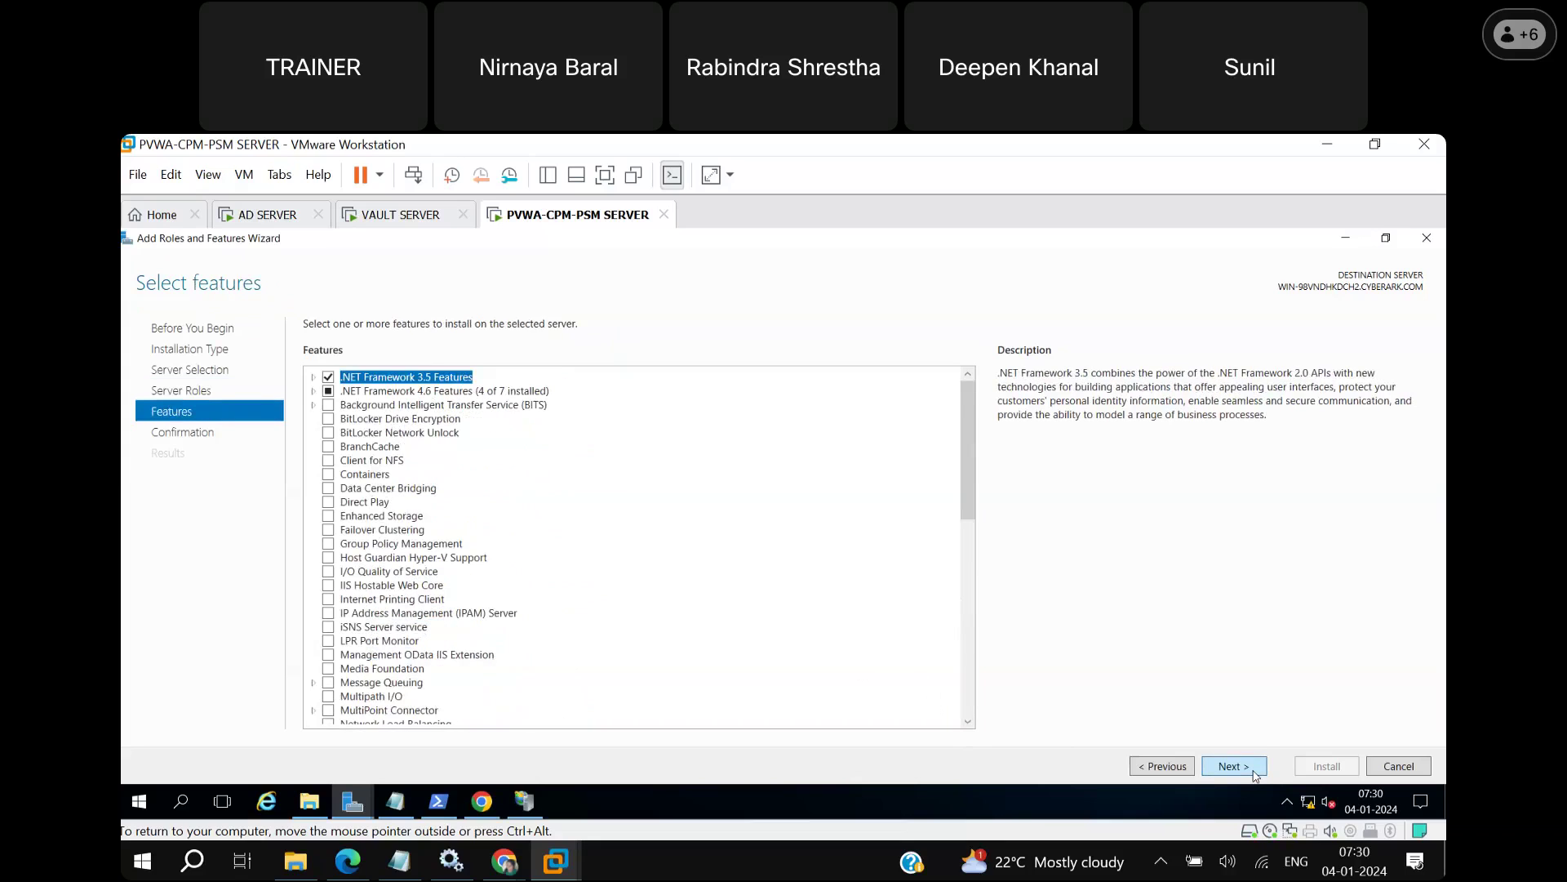
On the confirmation page, allow the destination server to restart automatically.
click(1255, 772)
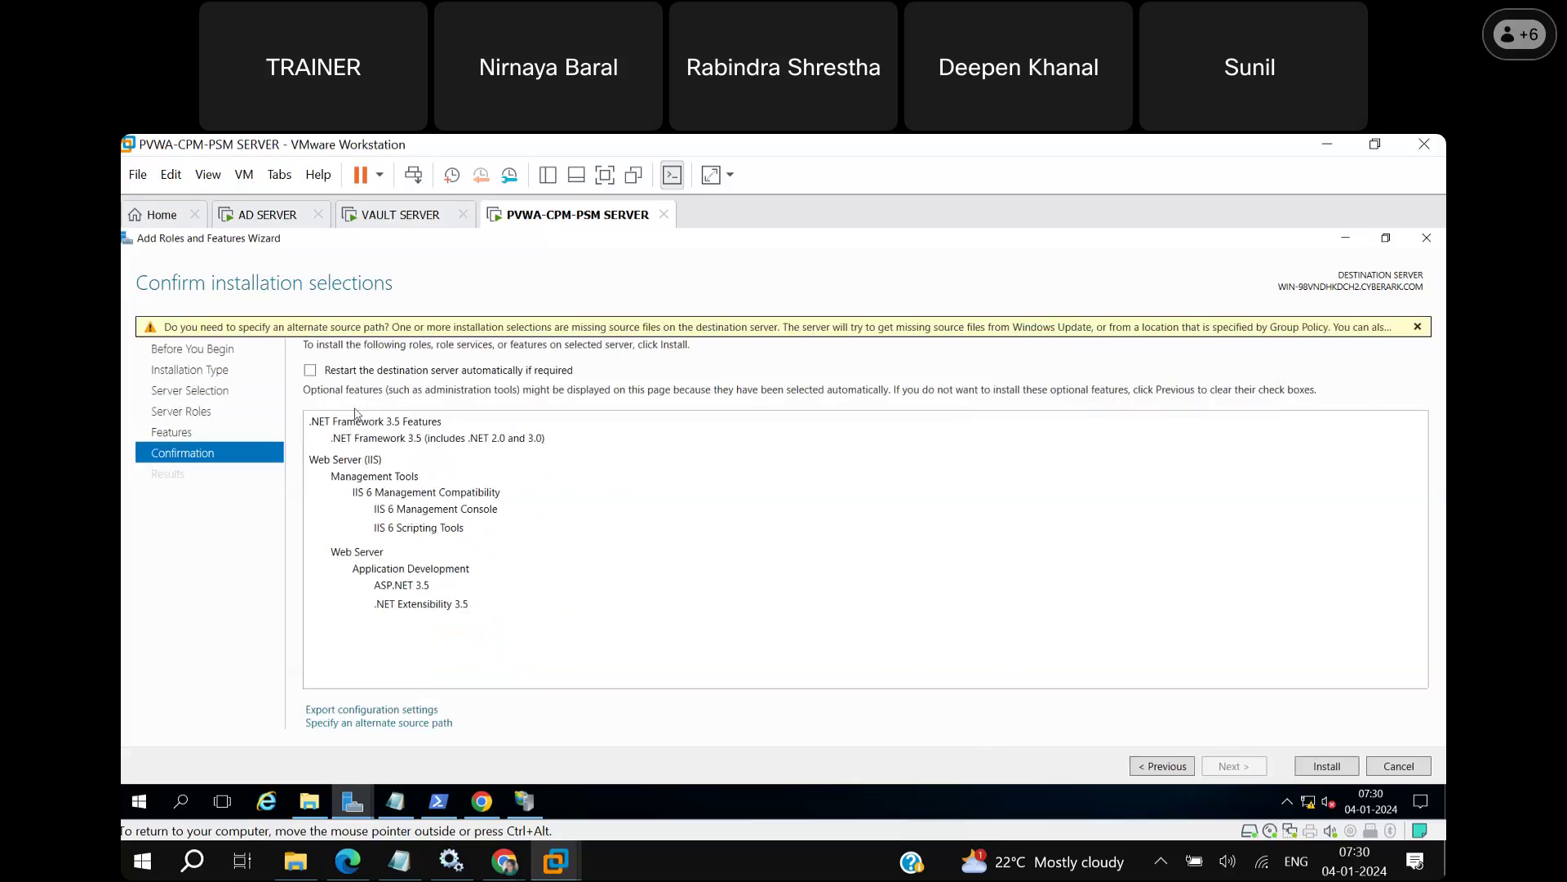
click(311, 370)
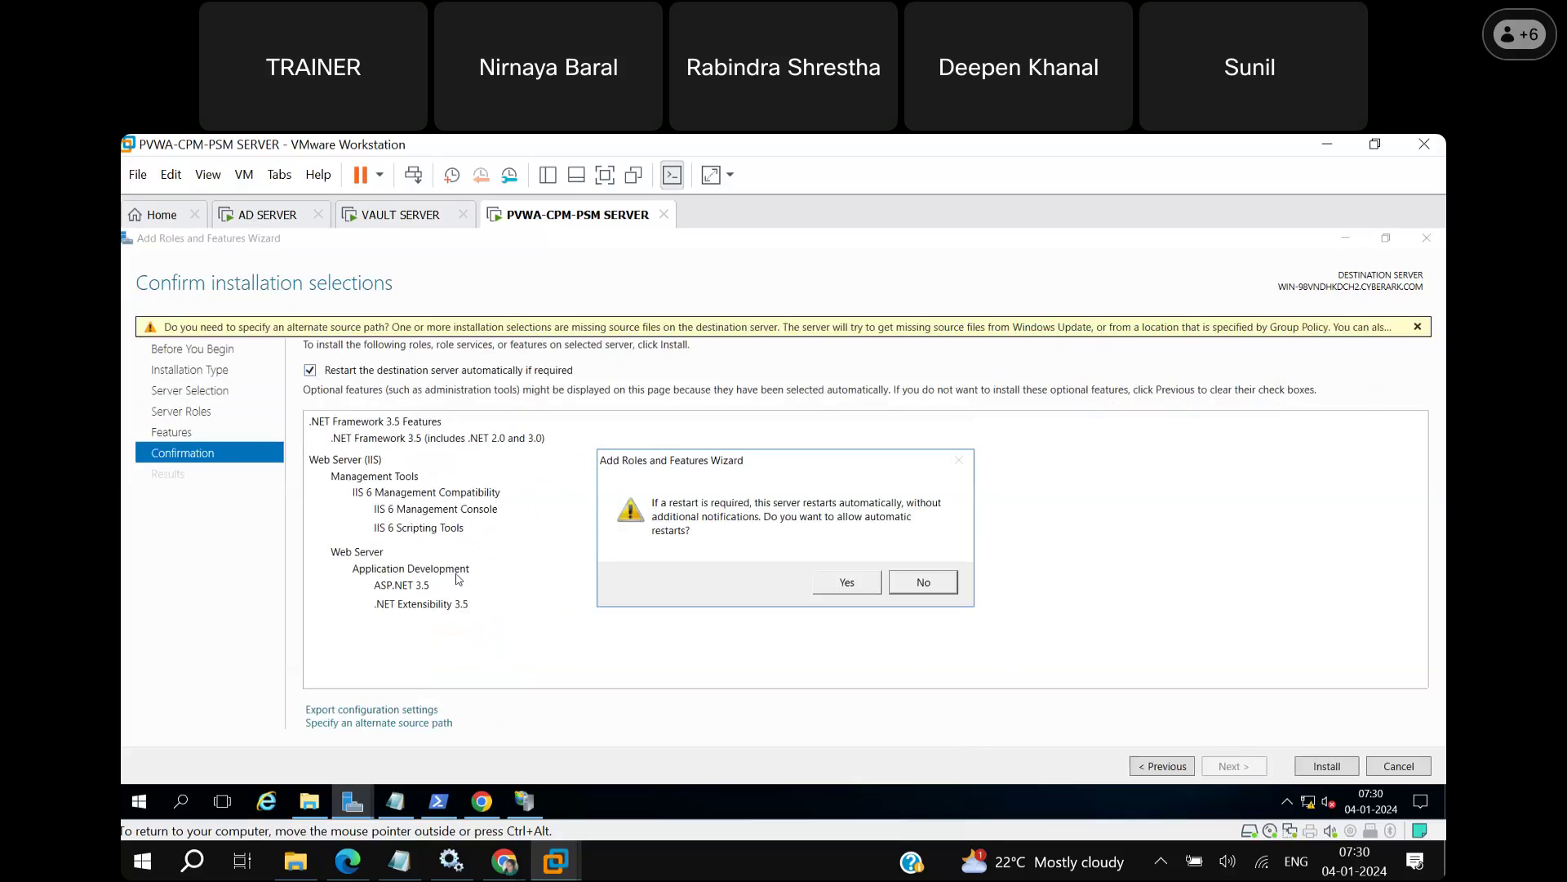
click(850, 583)
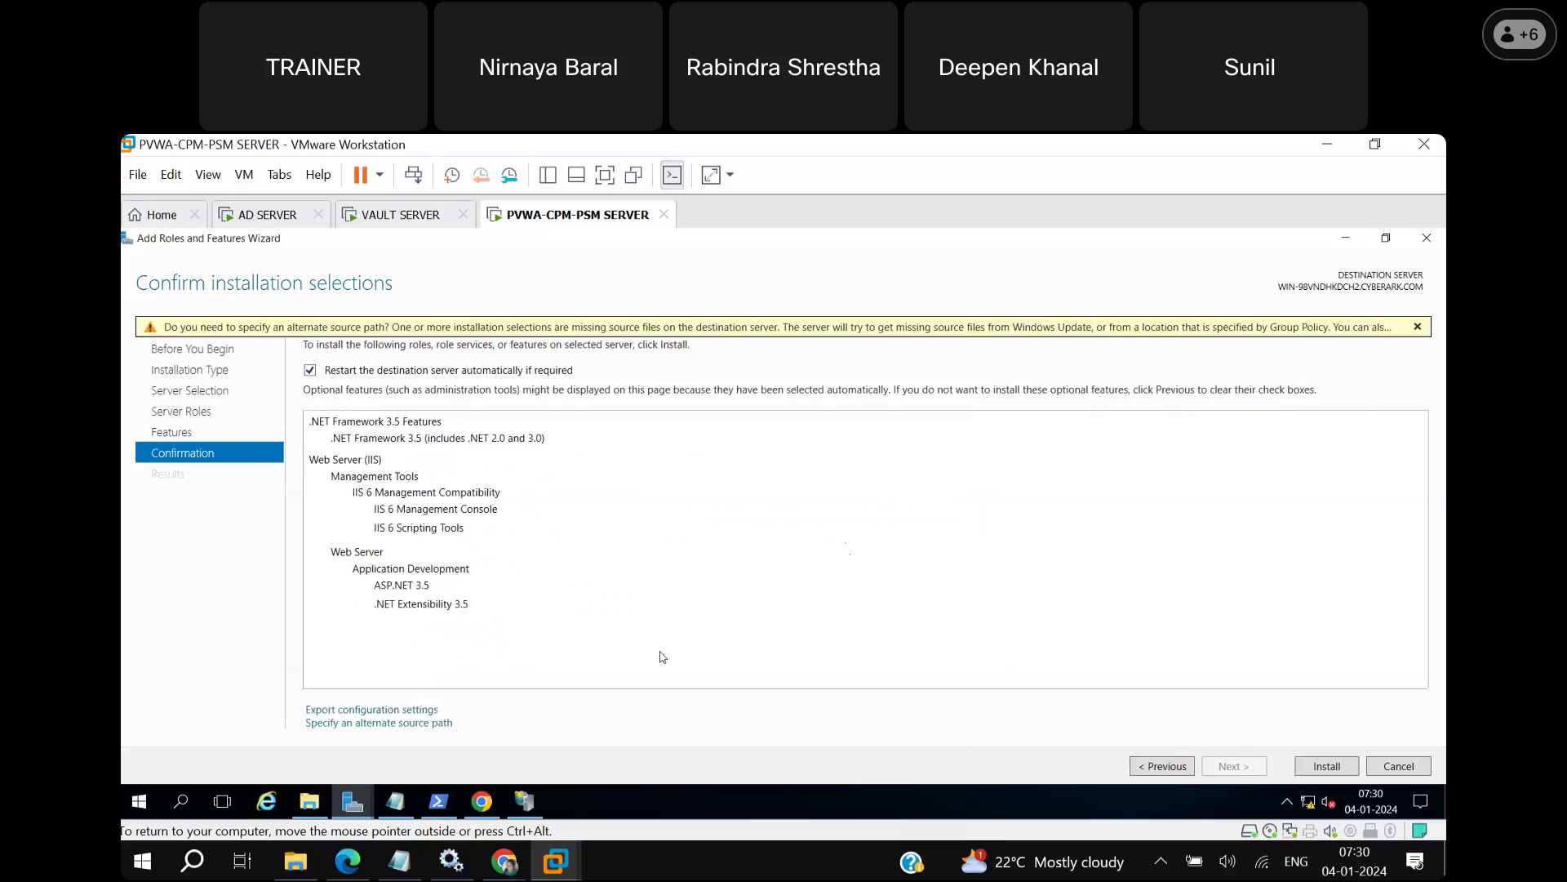
Set the alternate source path to D:\Sources\SxS.
click(432, 725)
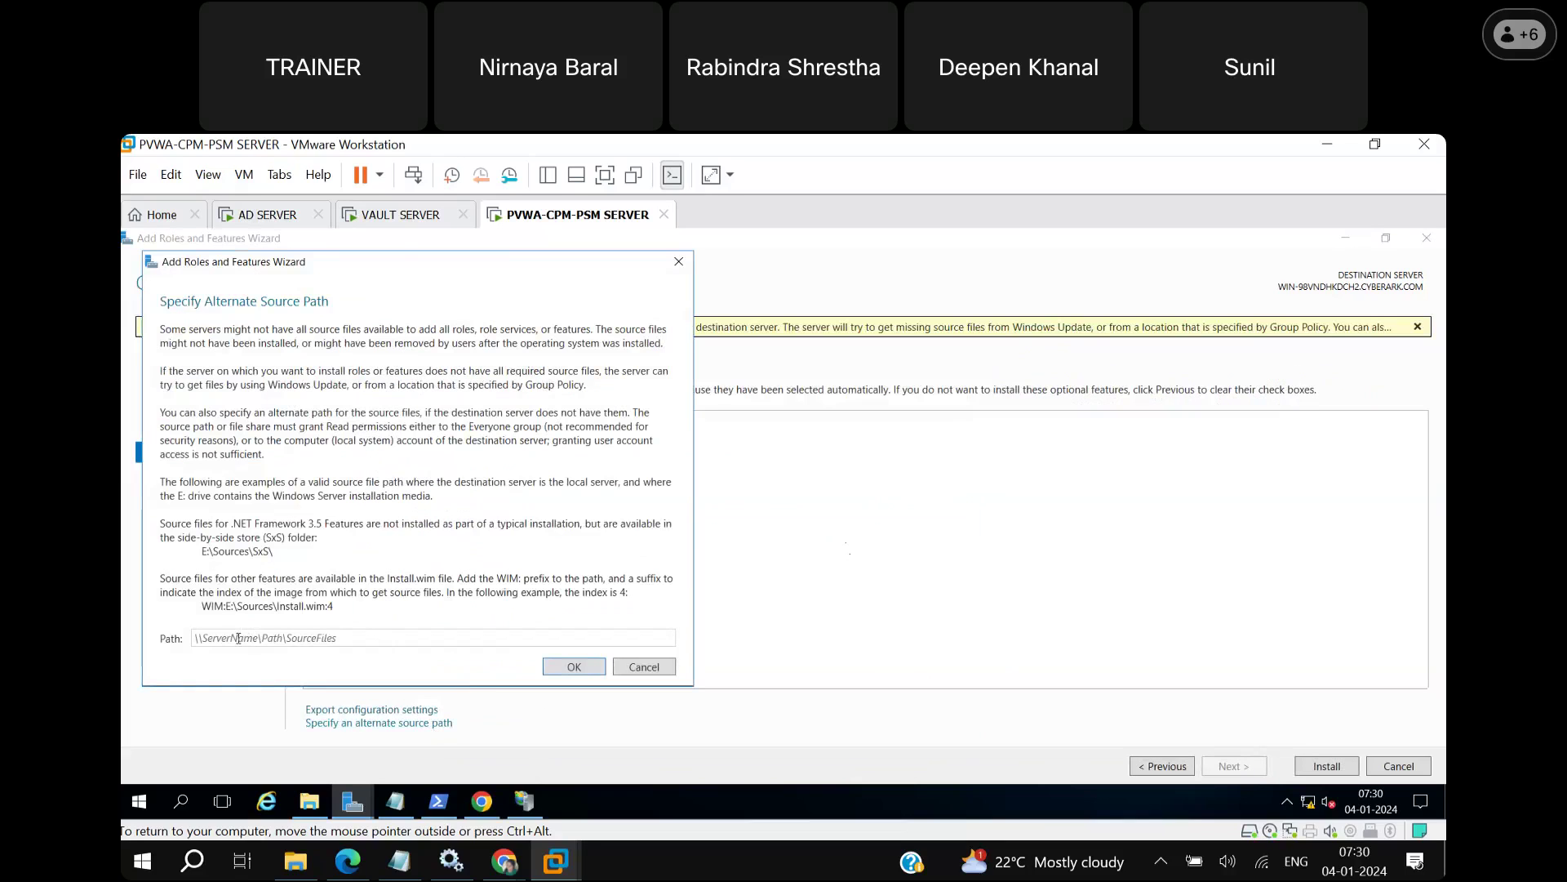
click(238, 641)
text(D)
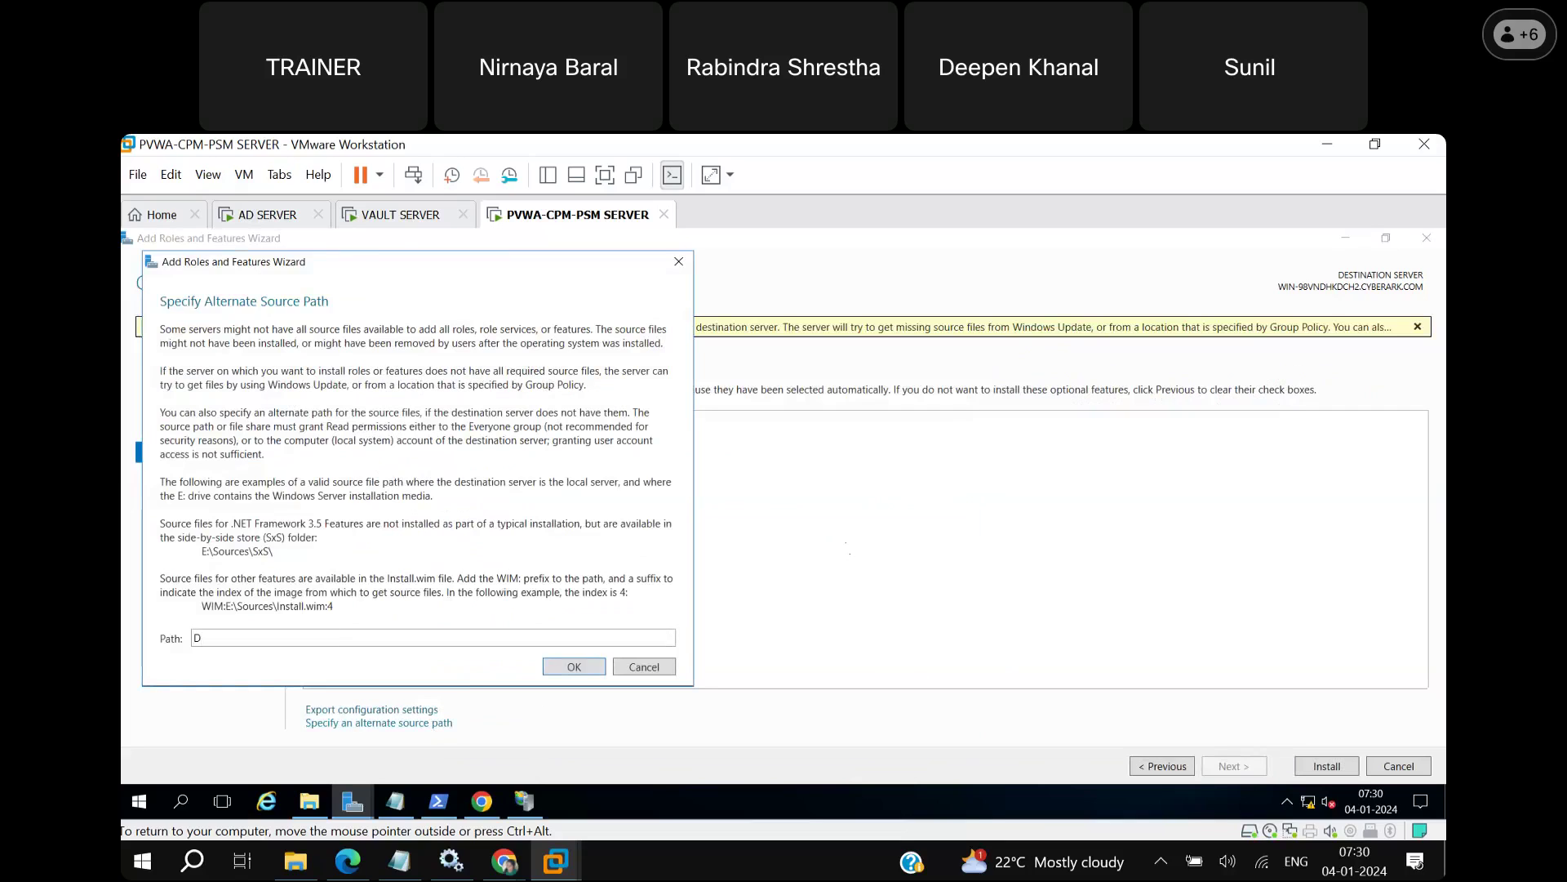
text(:\Sources\SxS)
click(575, 668)
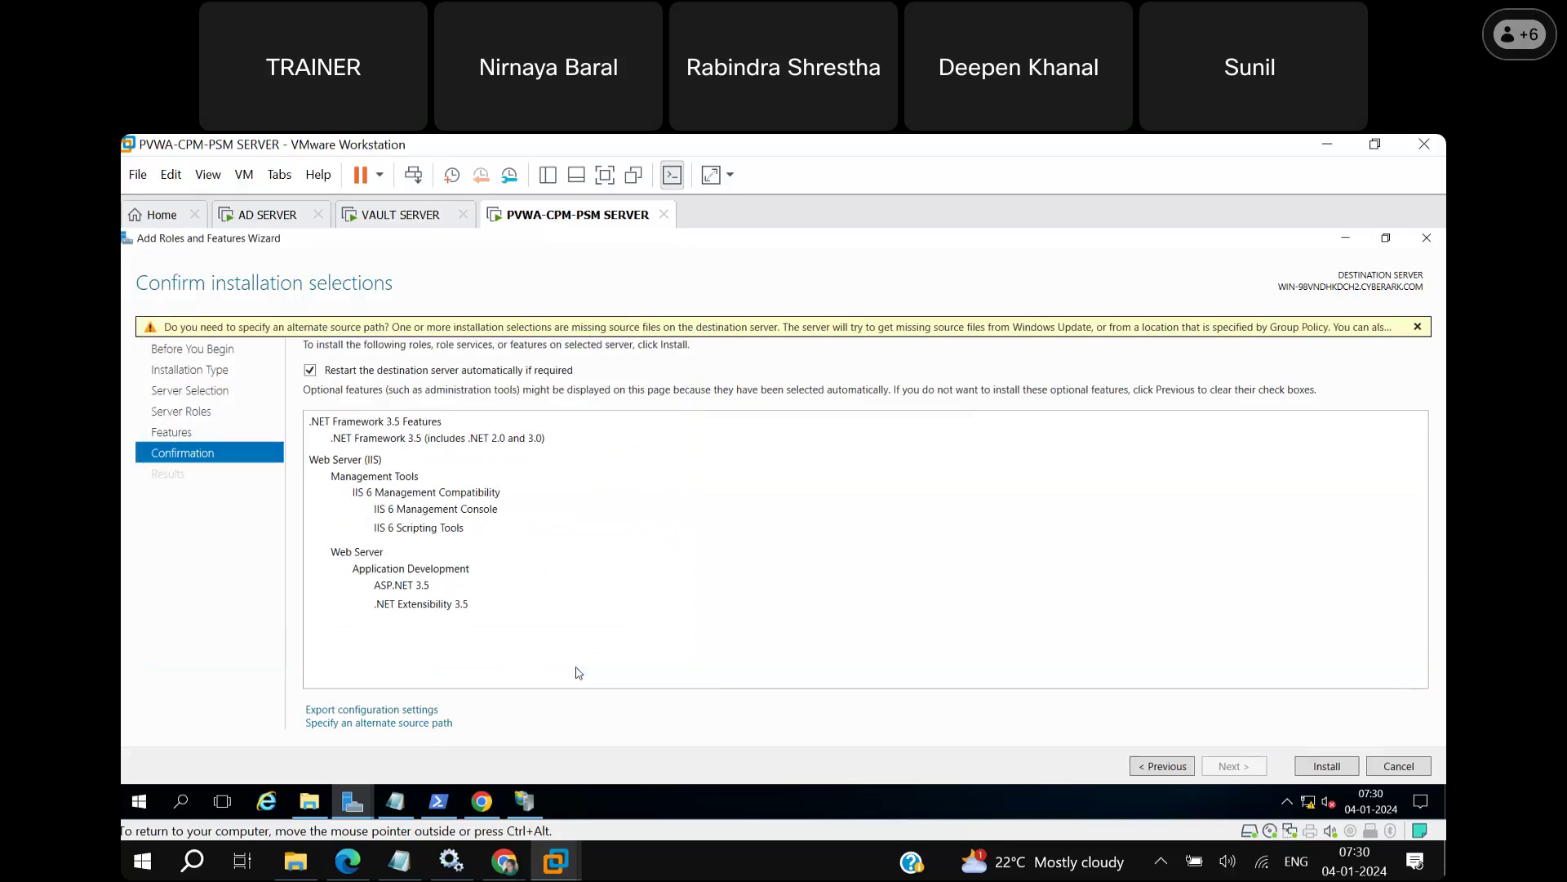
Install the selected .NET Framework 3.5, ASP.NET 3.5, .NET Extensibility 3.5 and IIS 6 features.
click(1328, 767)
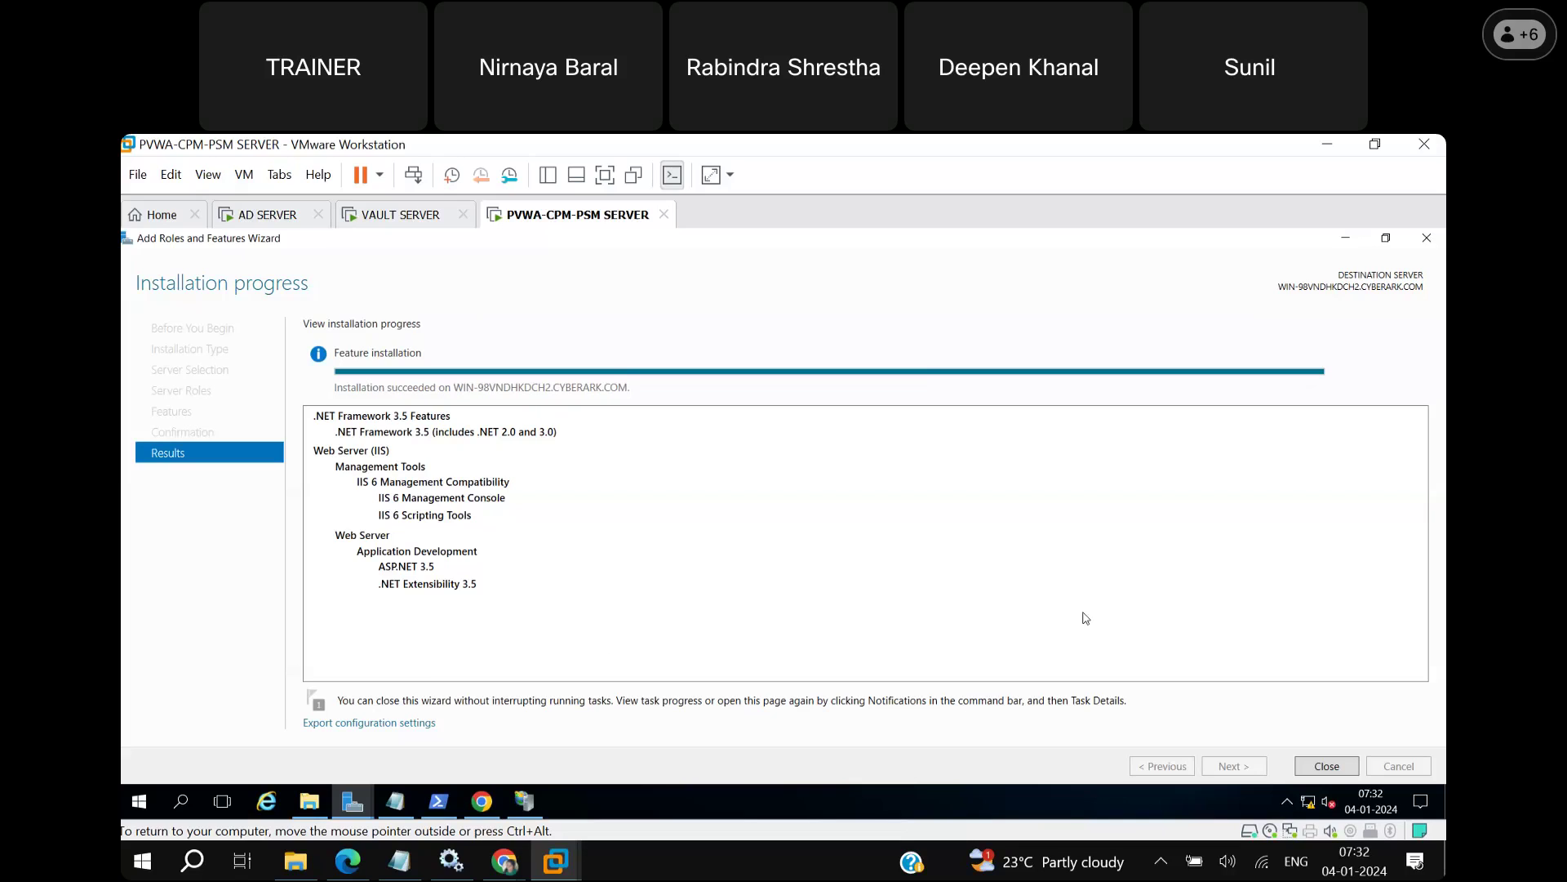
Close the wizard and IIS Manager, then rerun iisreset in PowerShell.
click(1339, 771)
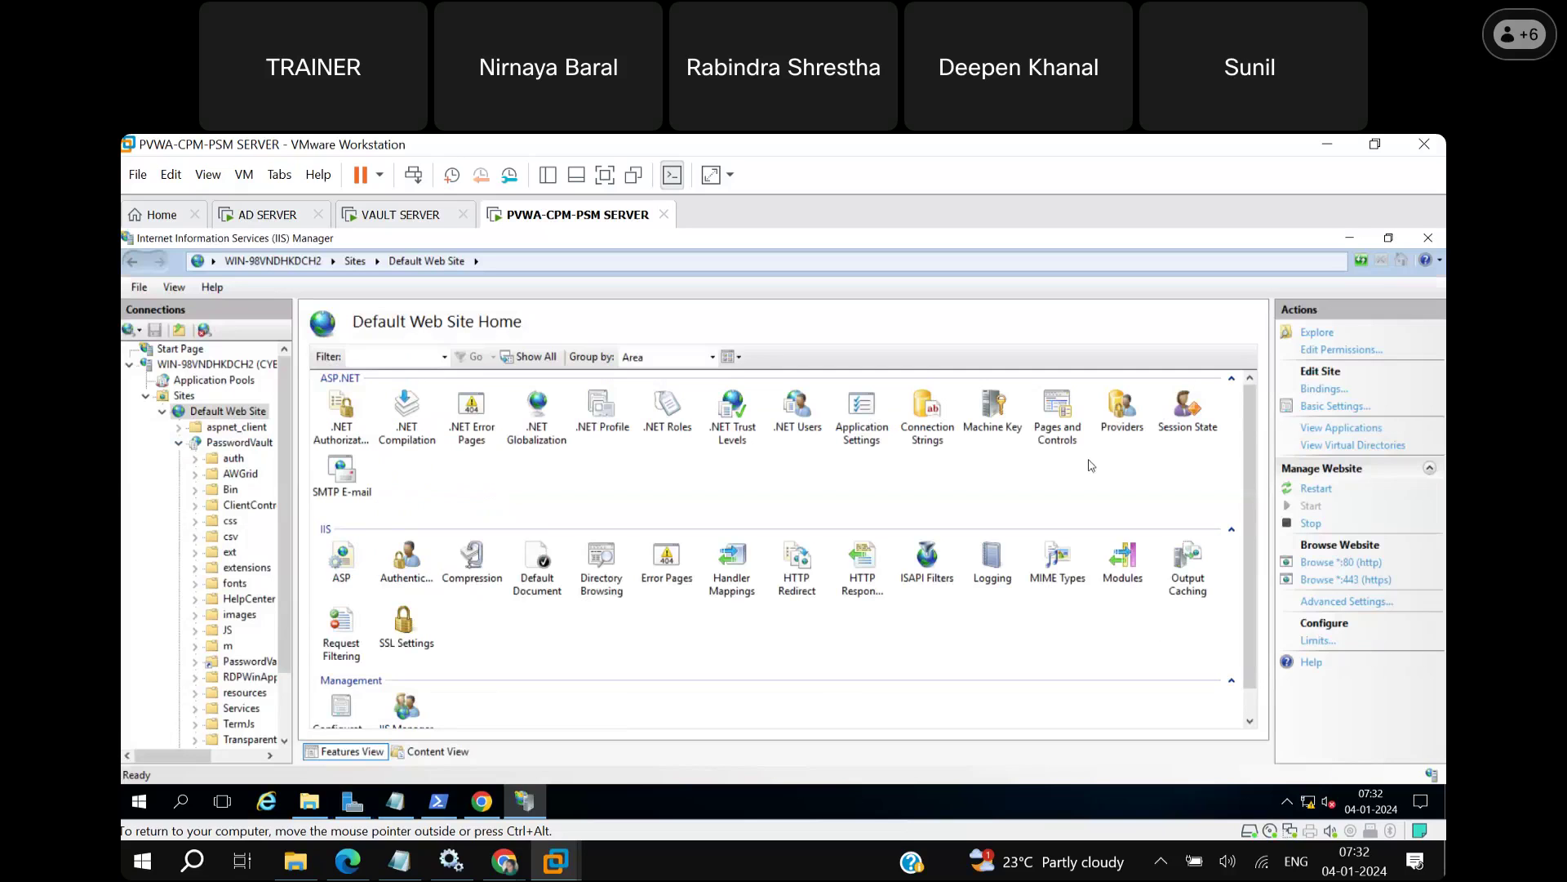
click(1427, 239)
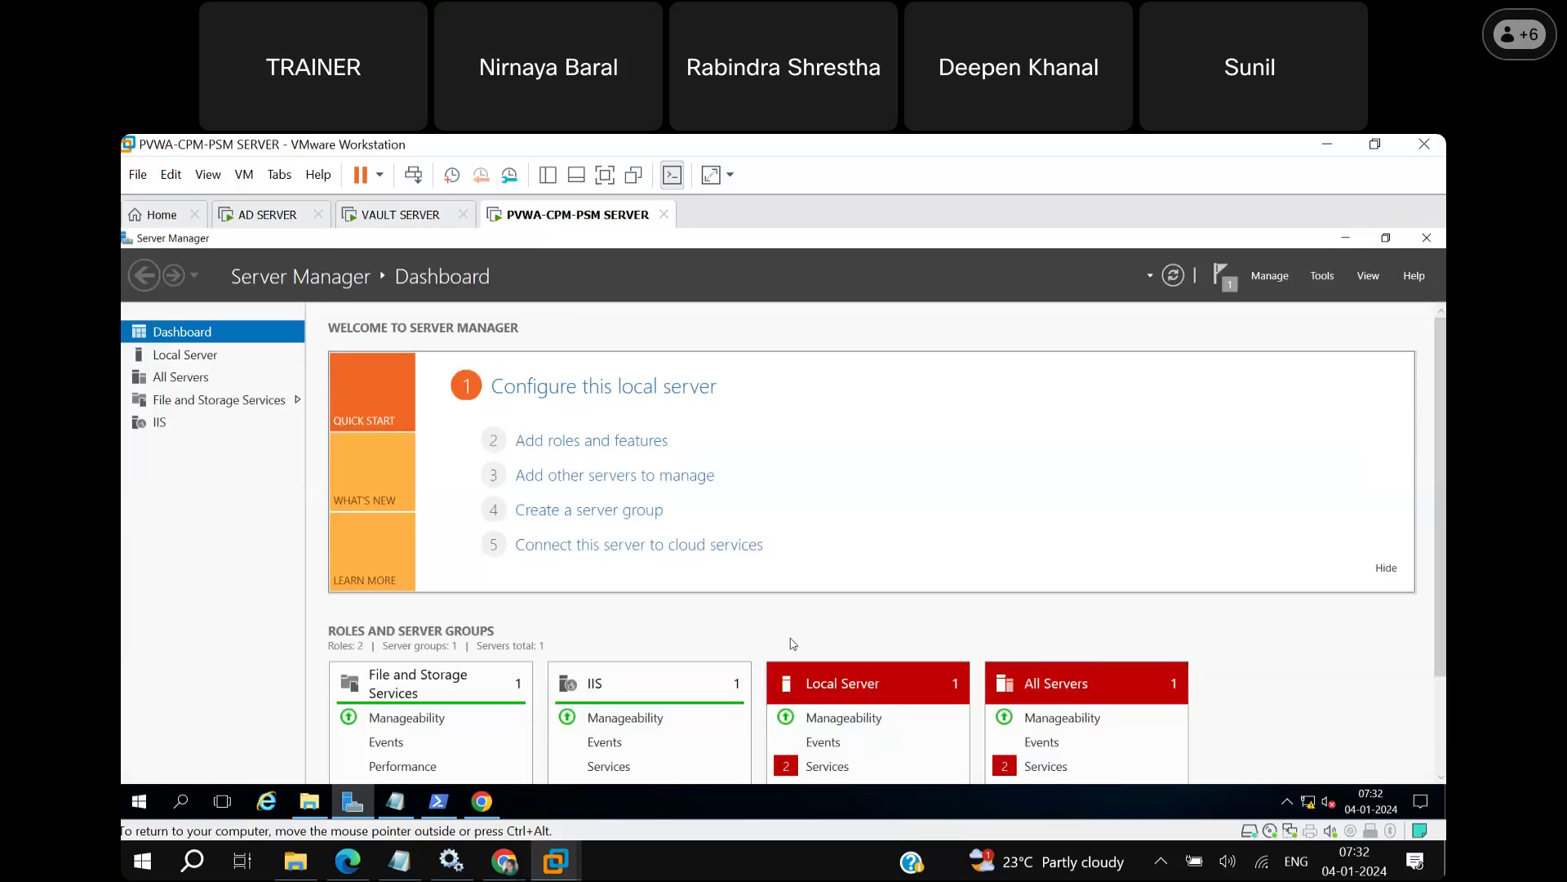
click(438, 801)
key(Up)
key(Return)
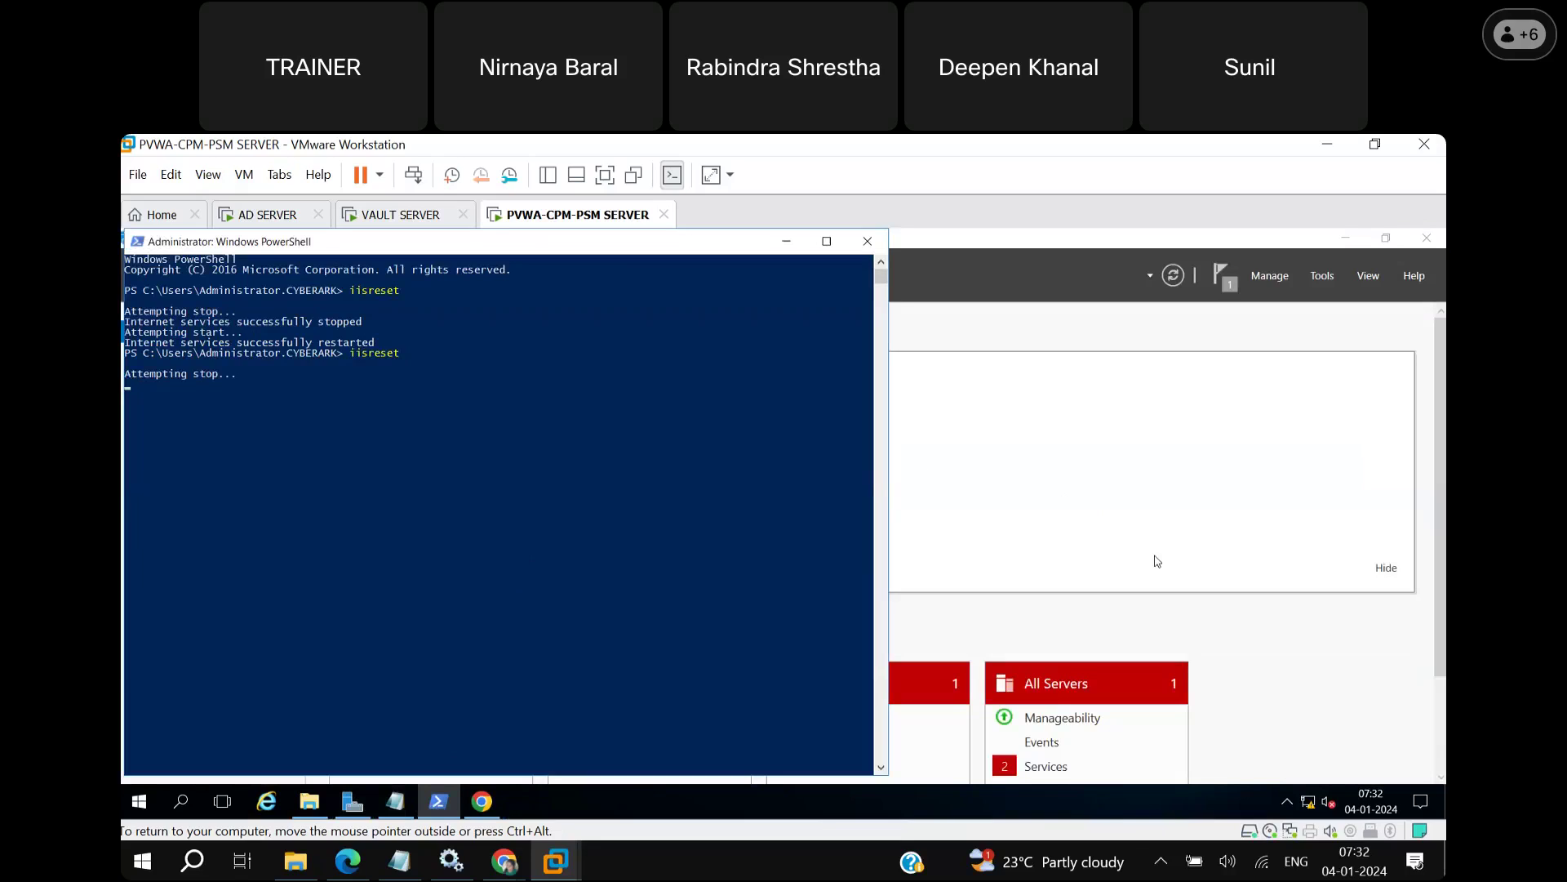
Put away the pvwa url note and PowerShell windows and close Server Manager.
click(395, 800)
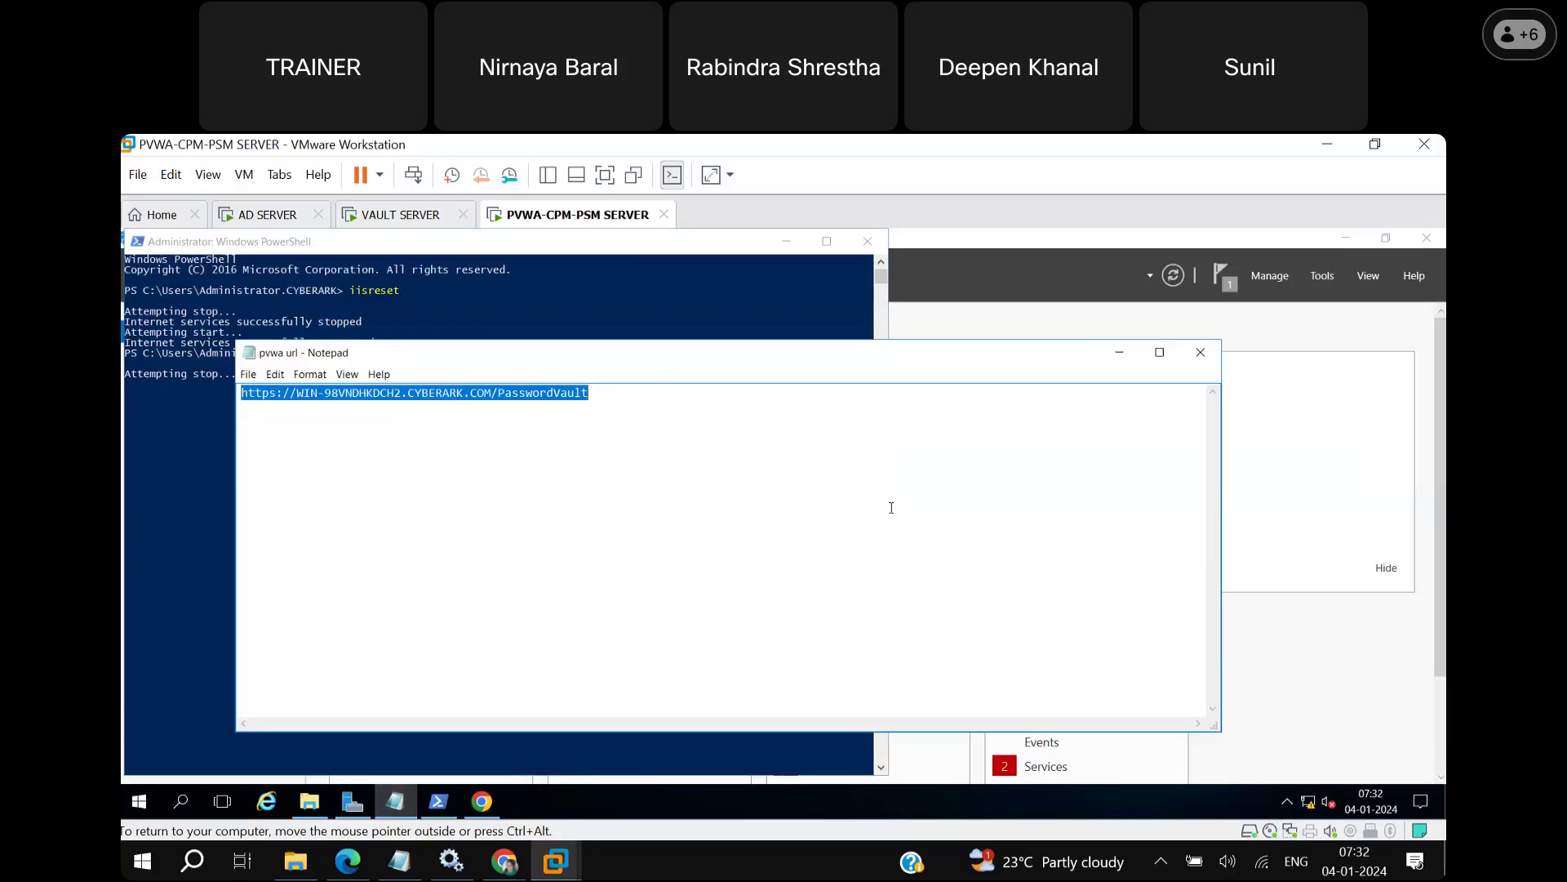
click(1120, 355)
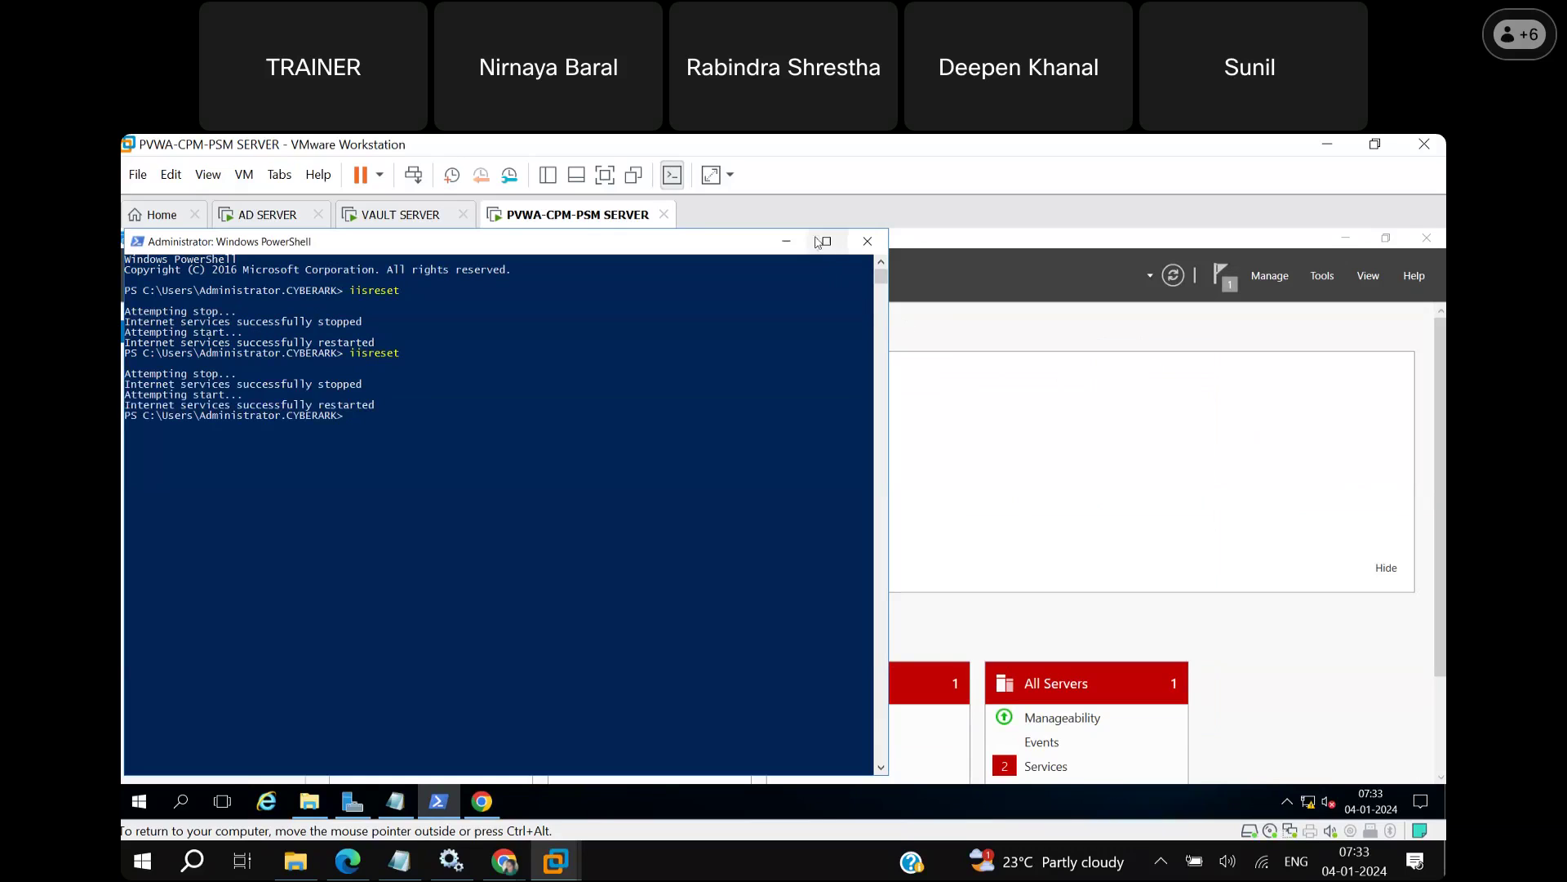
click(786, 241)
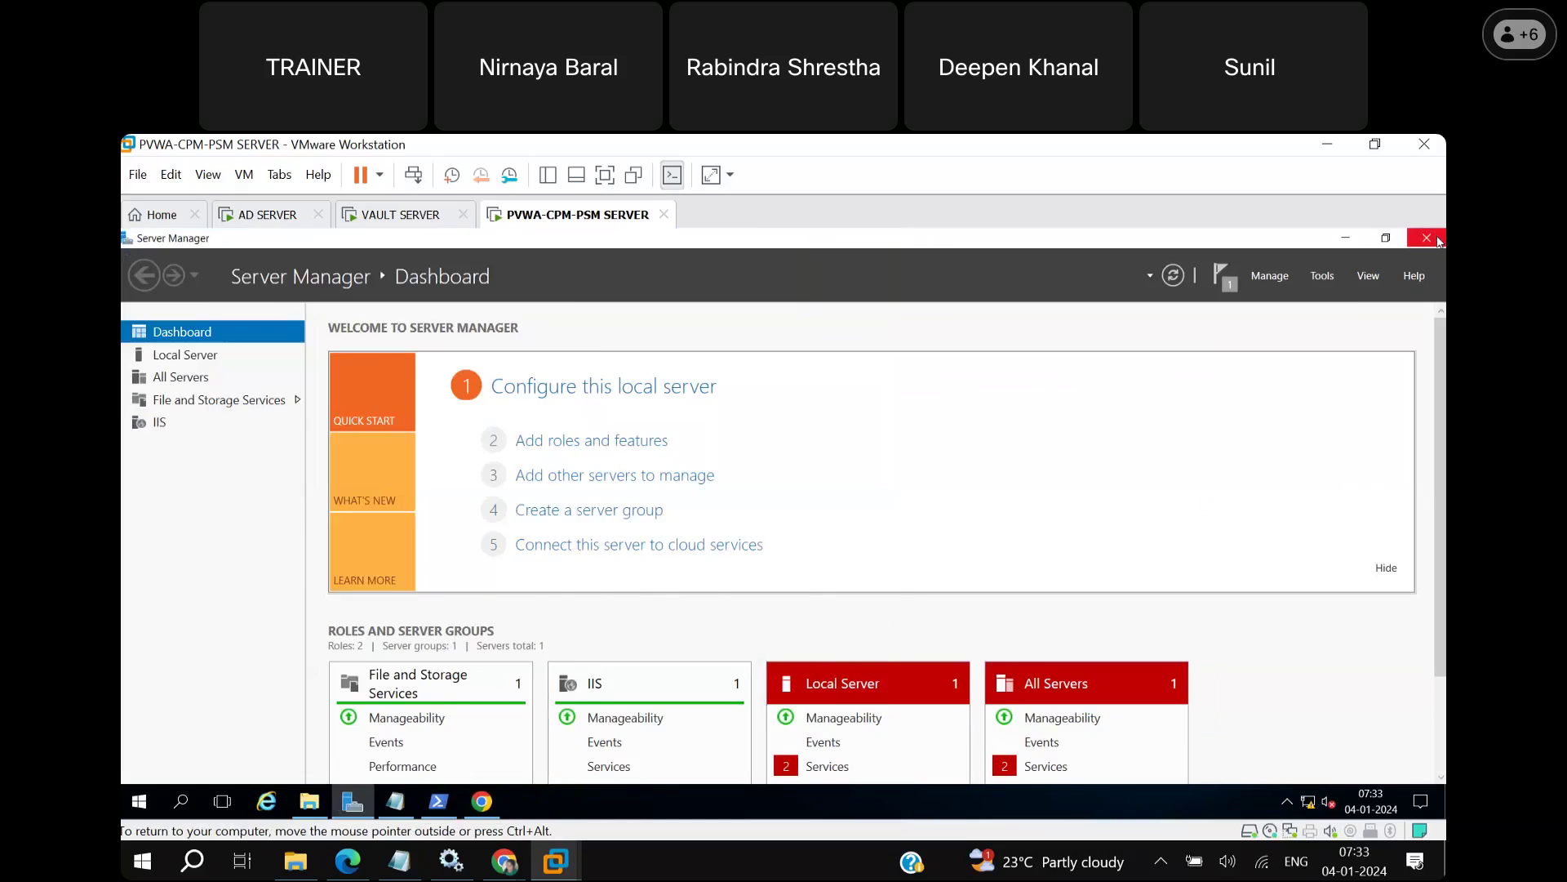
click(1438, 238)
Close the Chrome error page and browse to C:\Privileged Access Manager in File Explorer.
click(1437, 239)
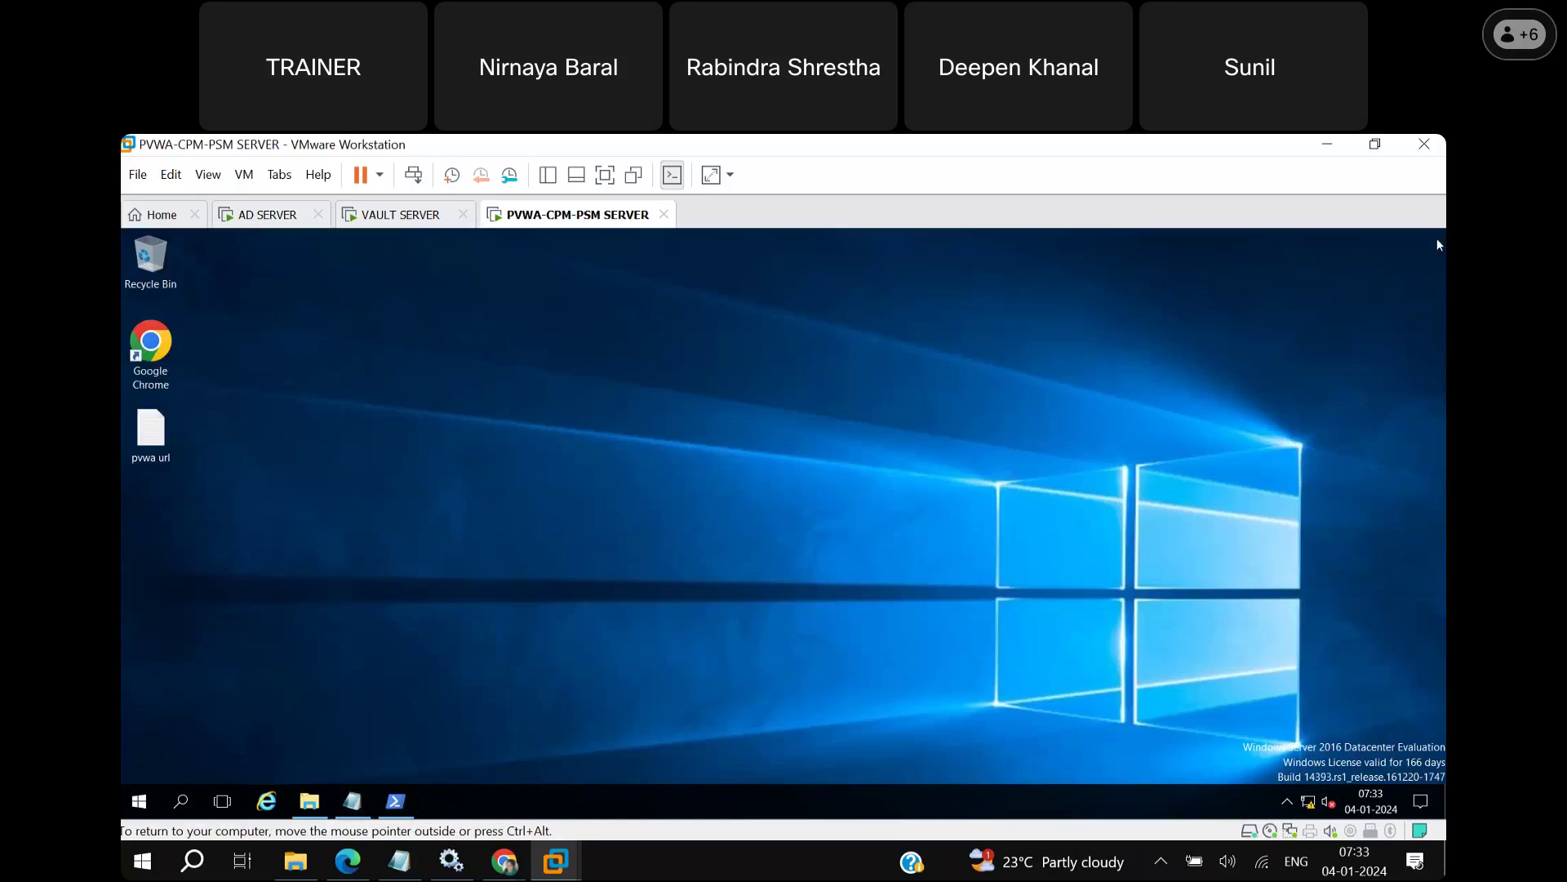
click(320, 801)
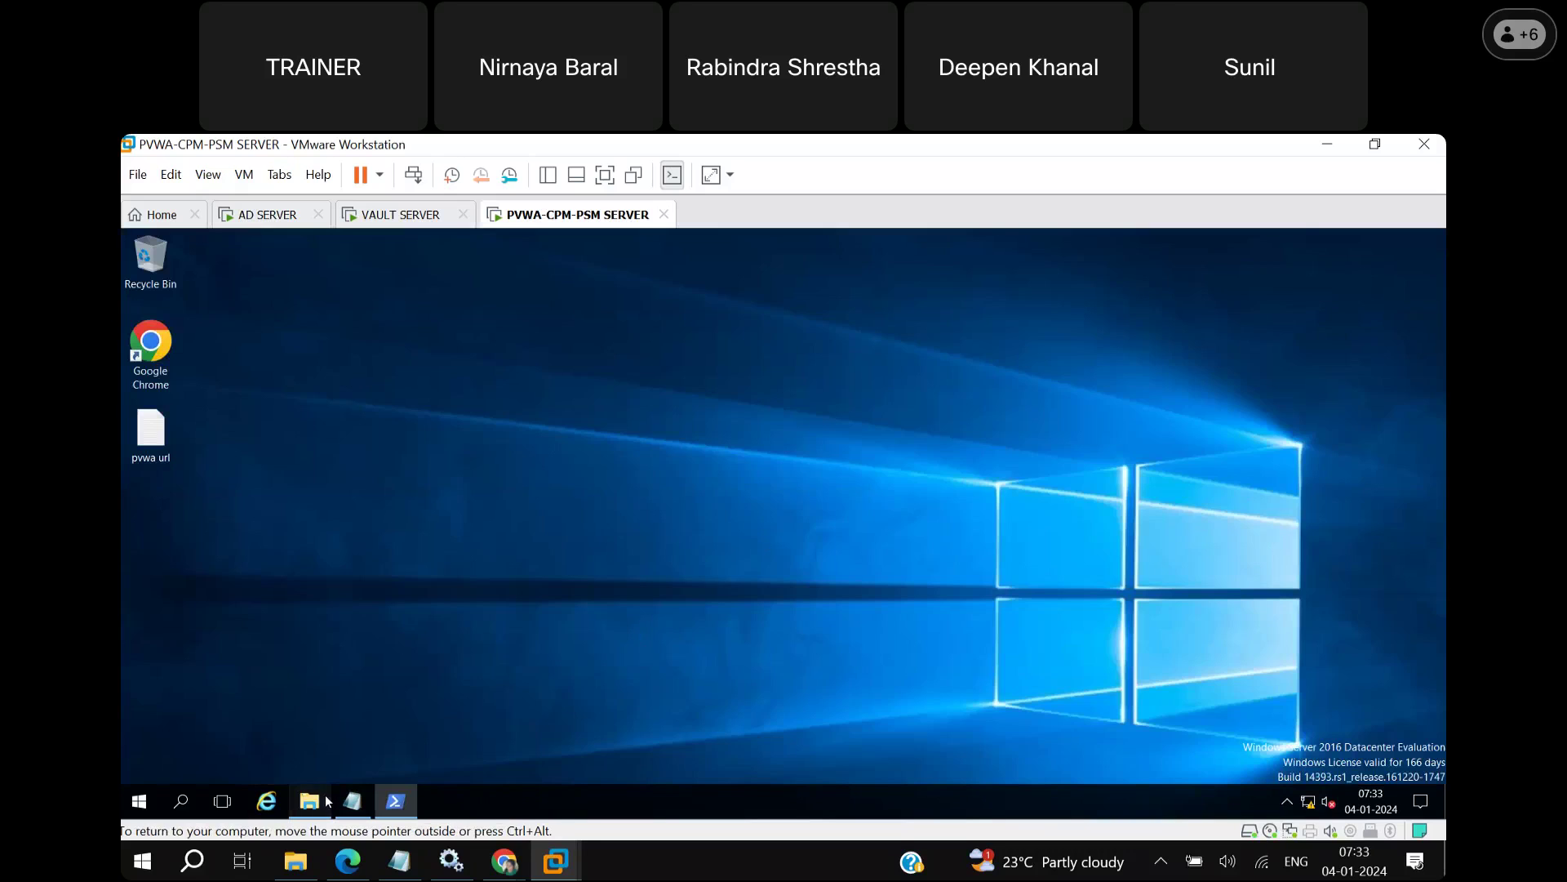
double_click(585, 461)
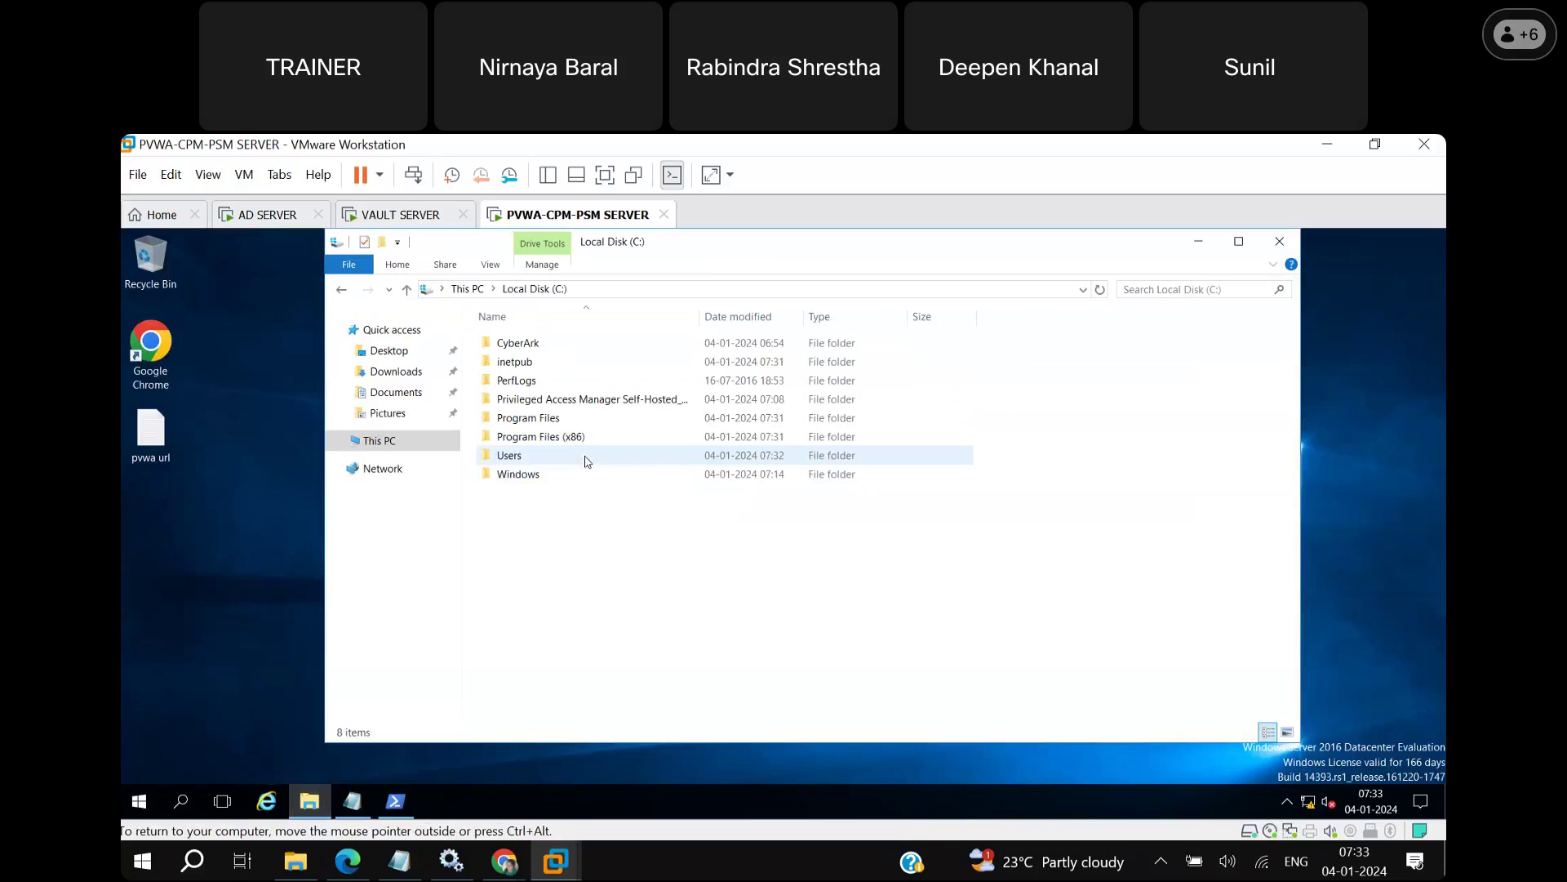
double_click(549, 400)
Repair the Visual C++ 2013 x64 and 2015-2022 x86 redistributables with vcredist_x64 and VC_redist.x86.
double_click(553, 420)
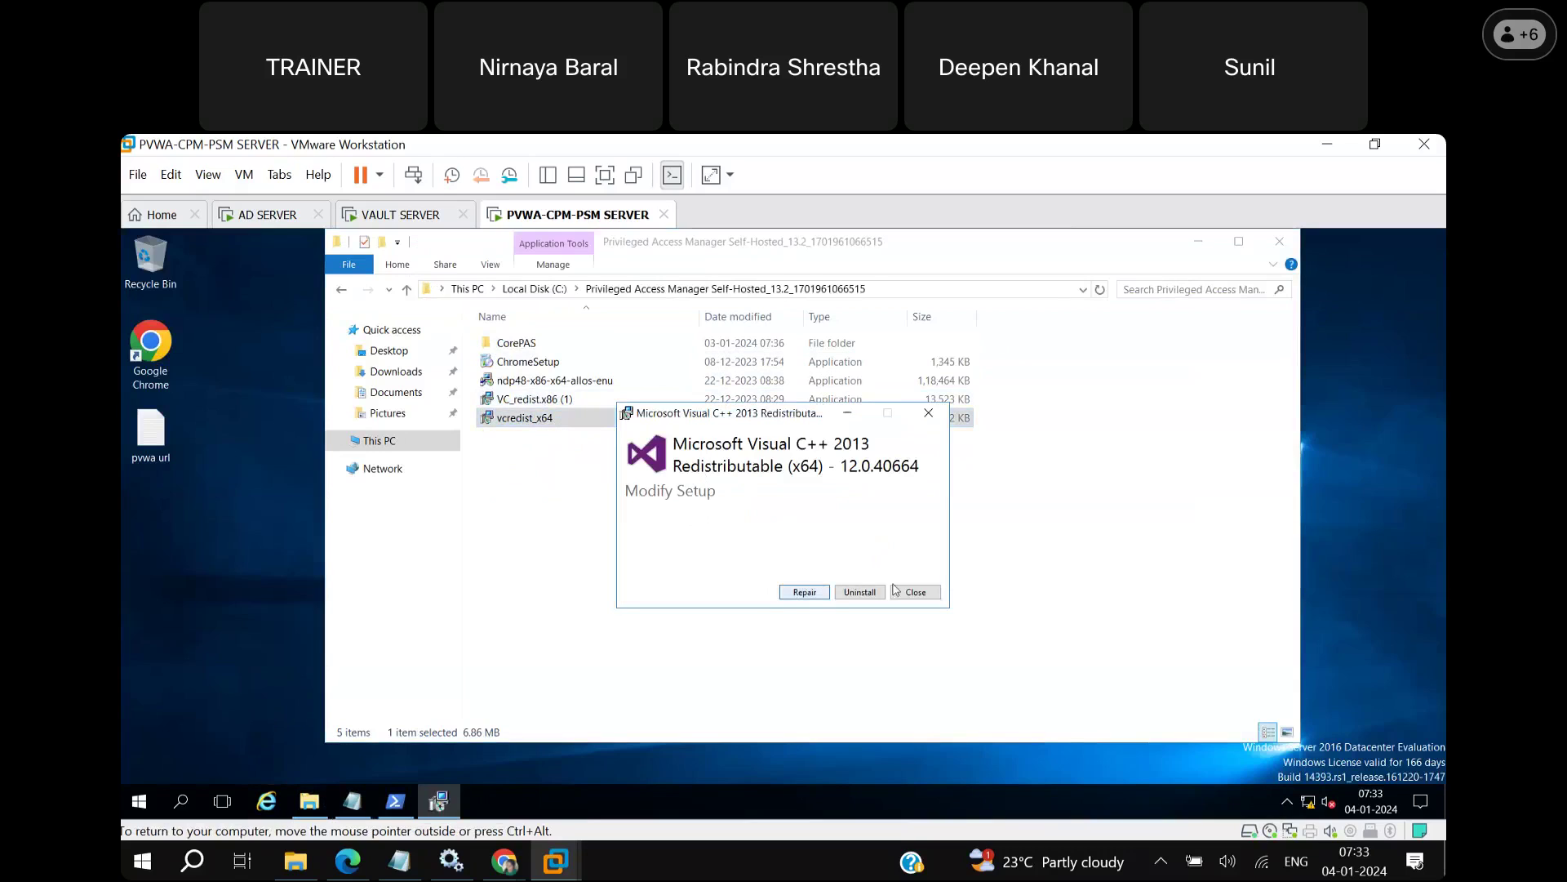
click(806, 594)
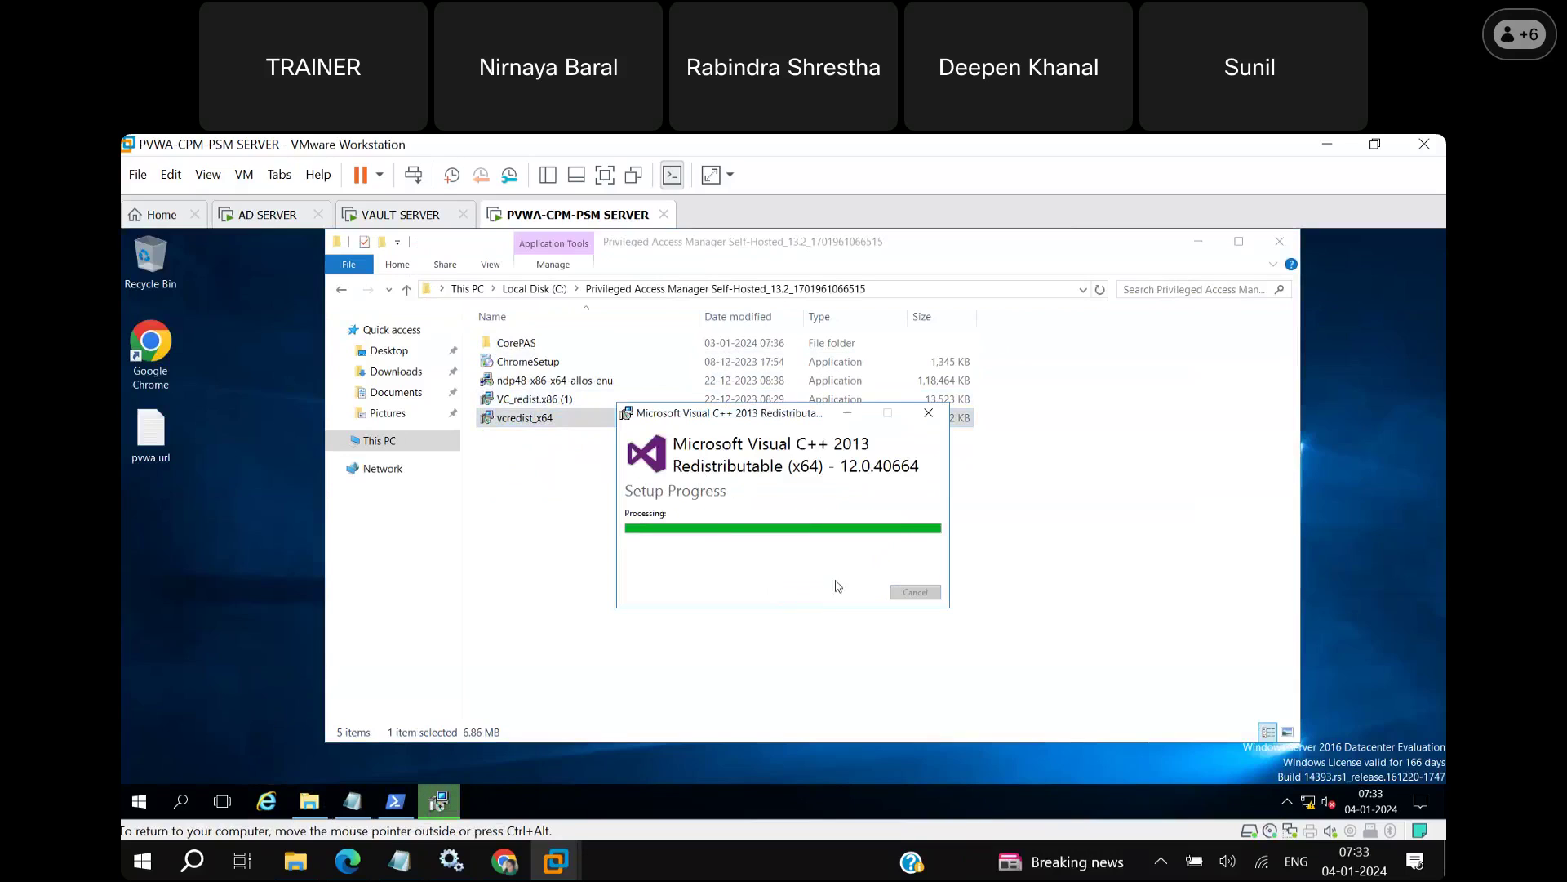
click(931, 596)
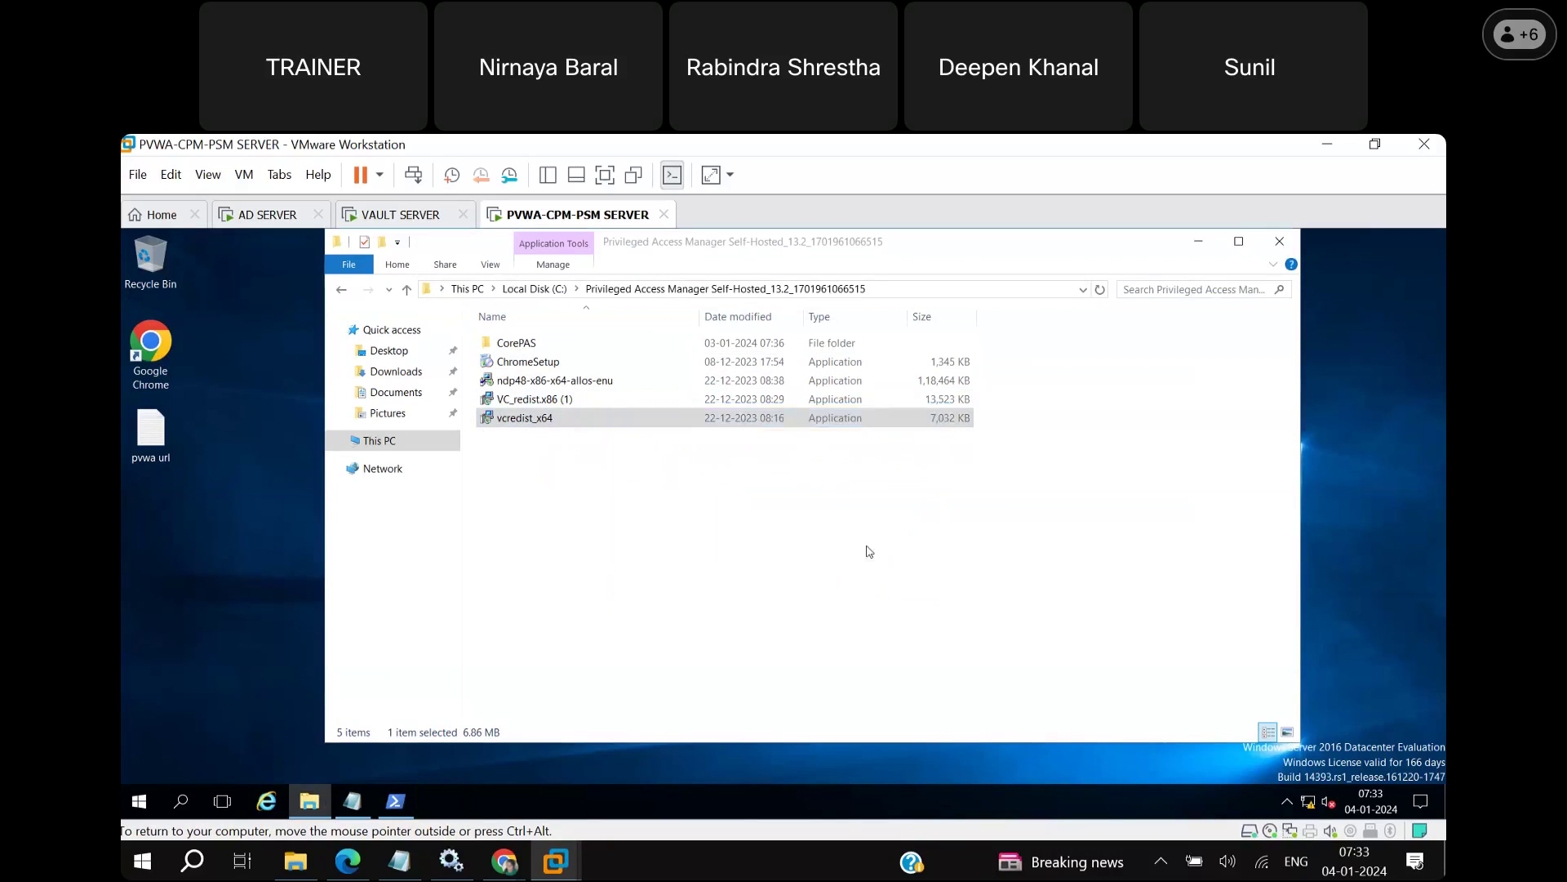
double_click(624, 404)
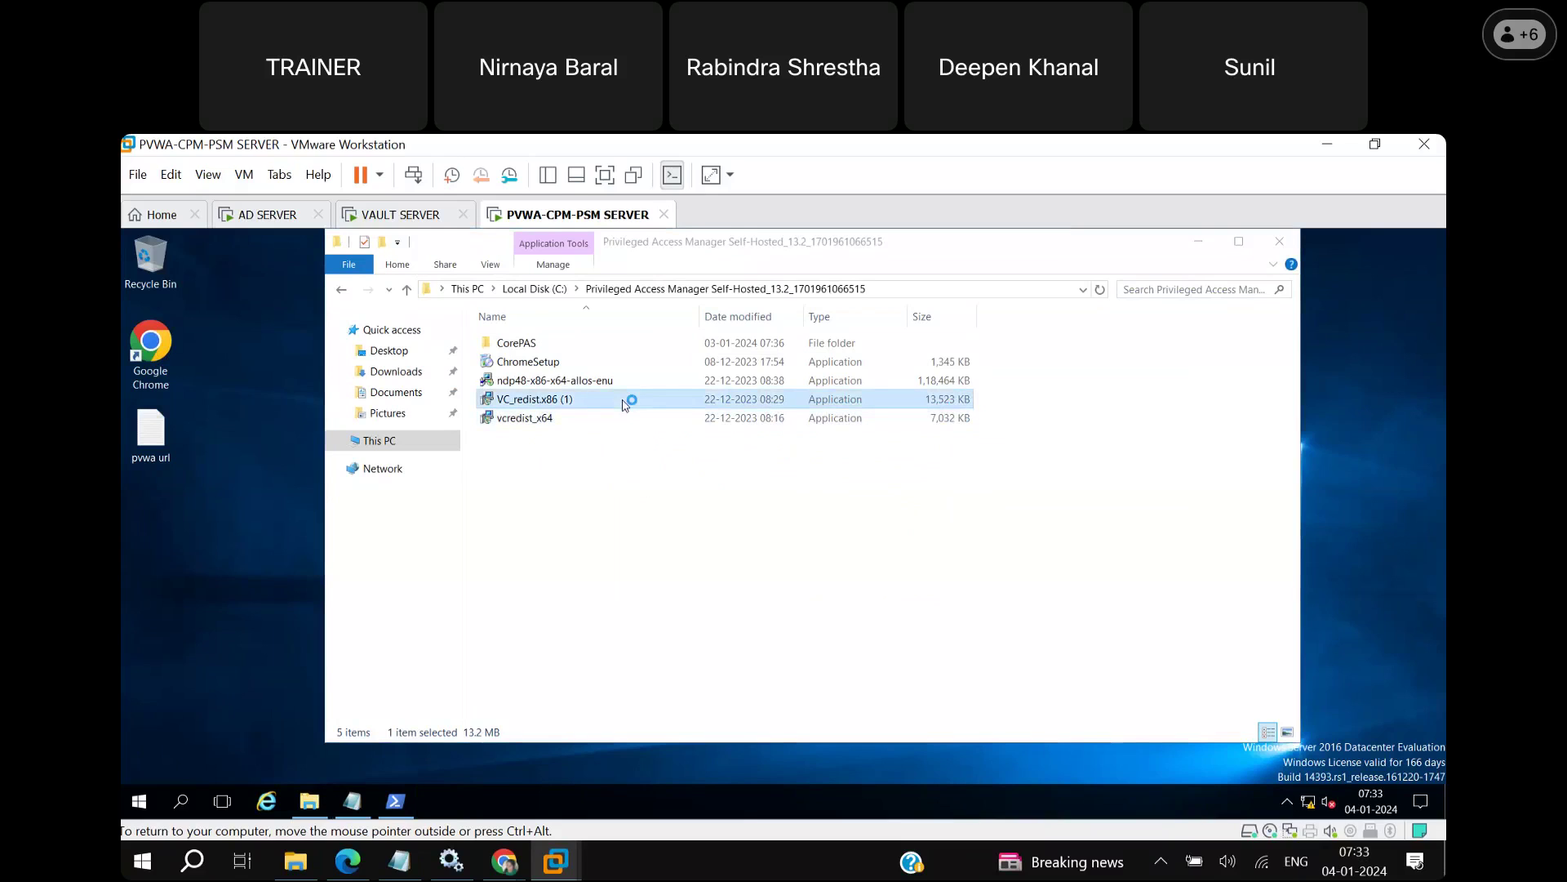
click(811, 620)
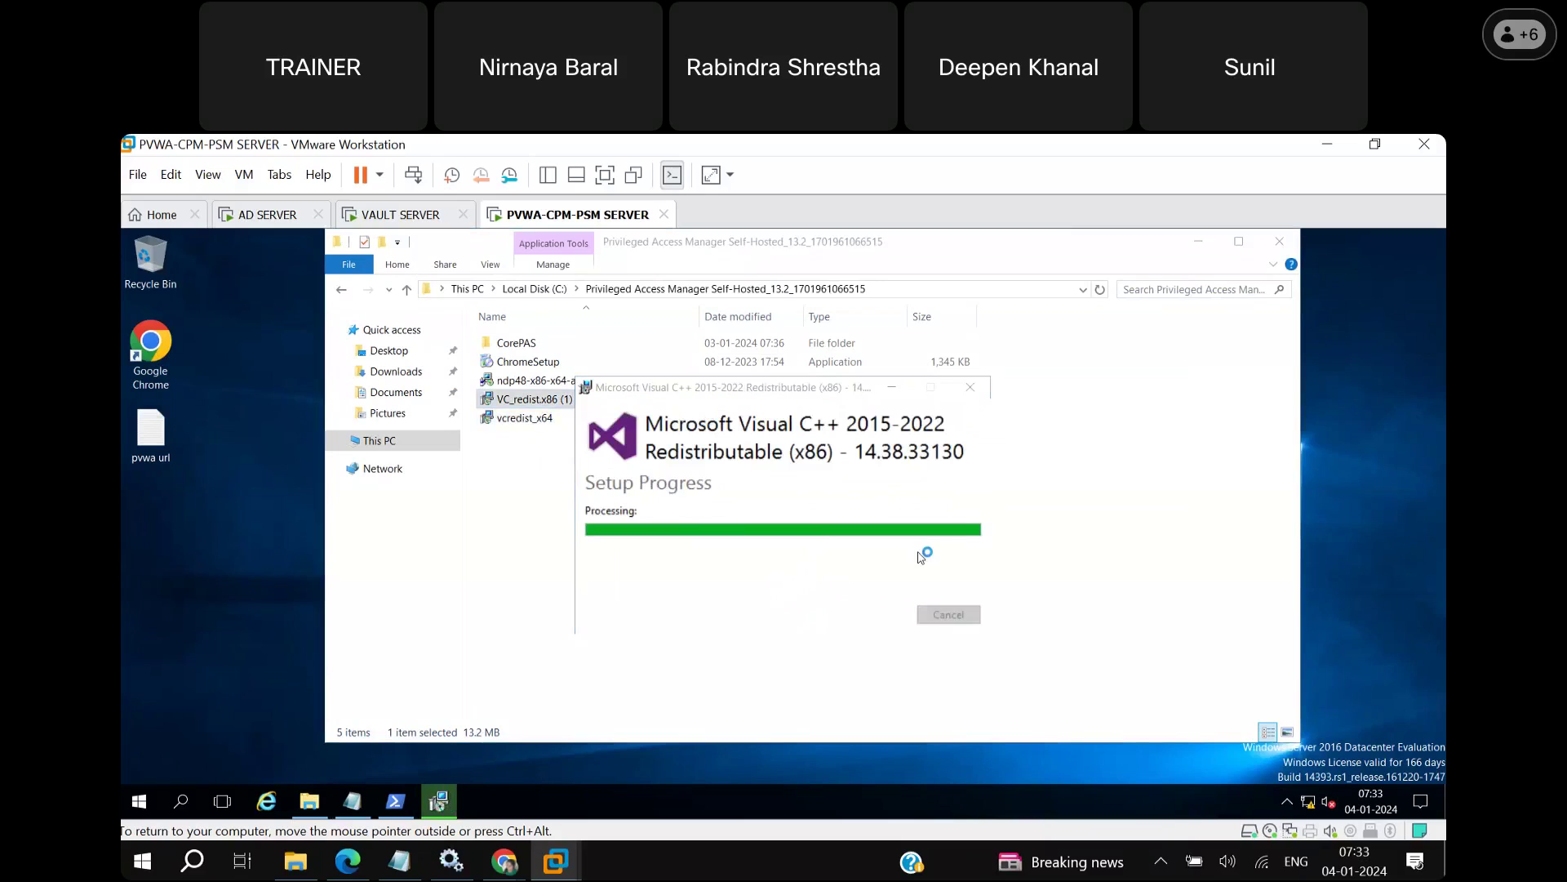
click(961, 621)
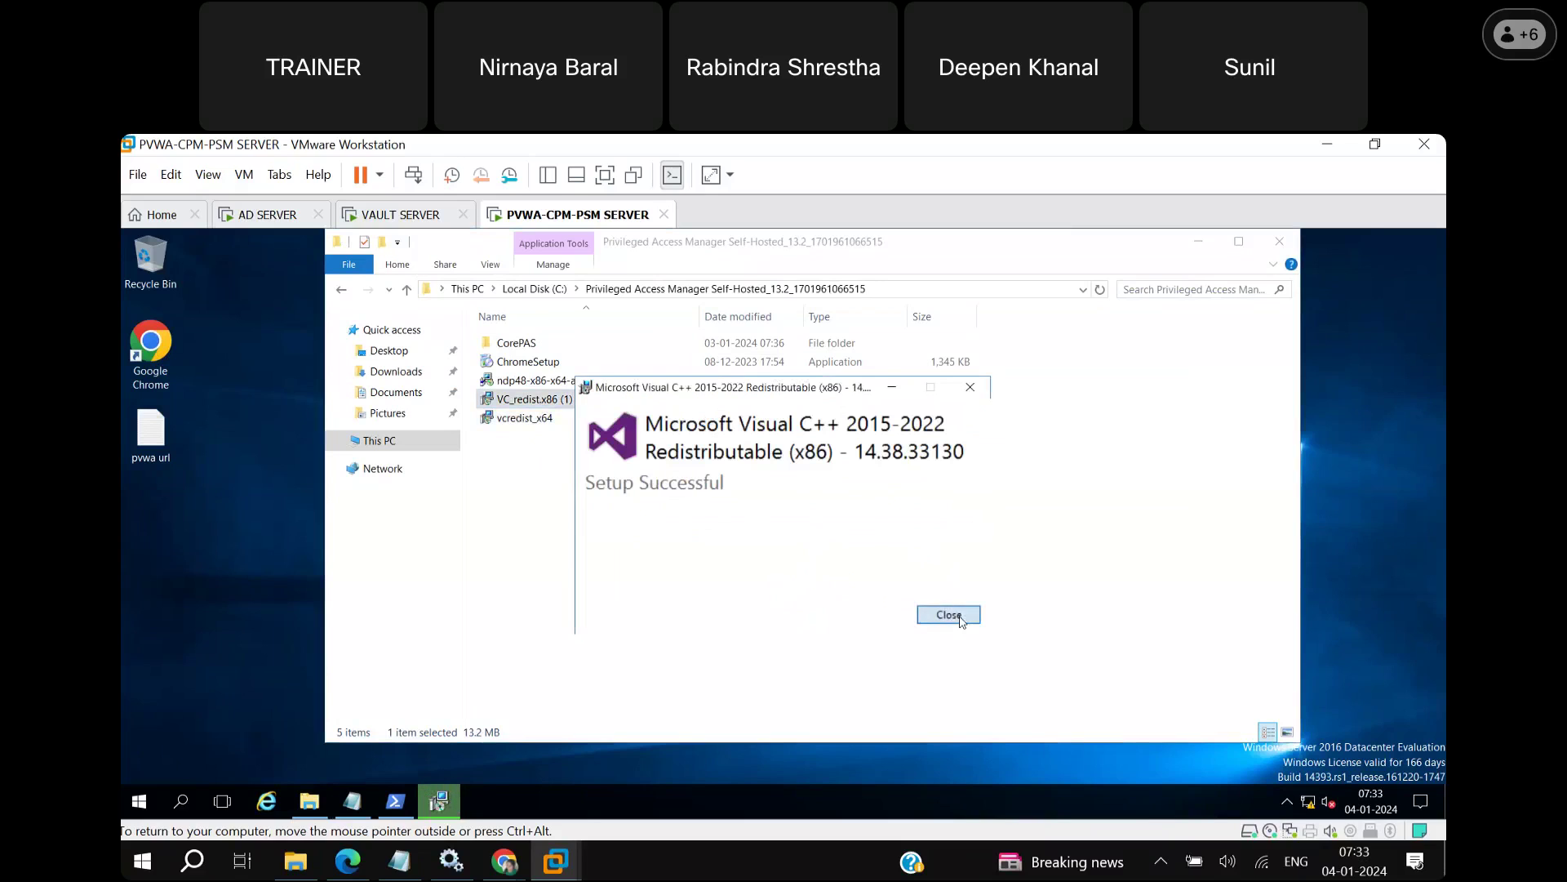
Close File Explorer and restart the guest from VMware's power menu.
click(1281, 242)
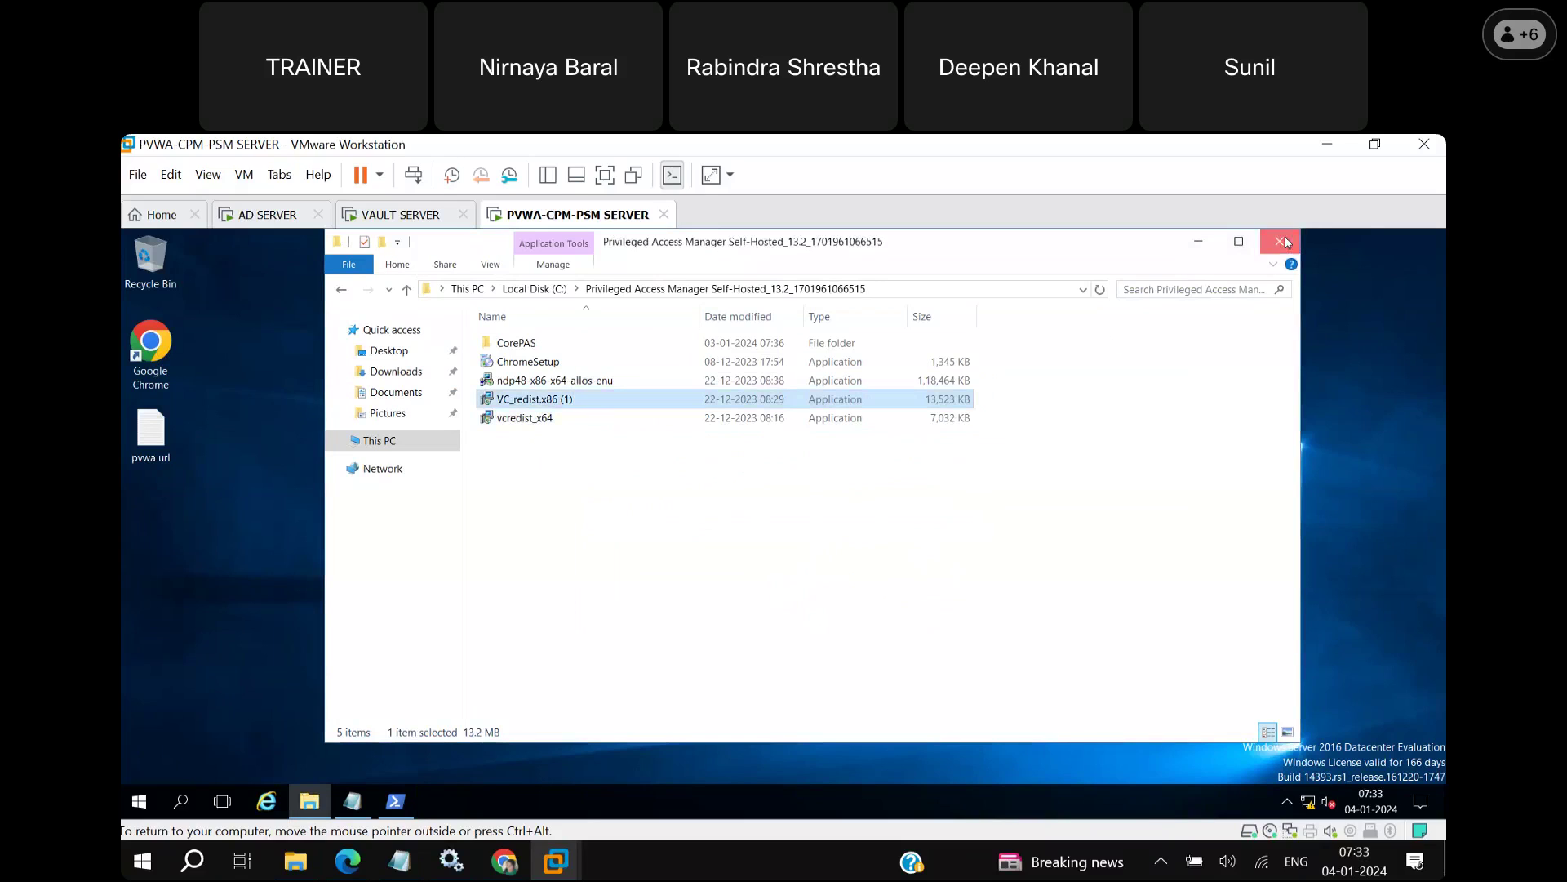
click(381, 174)
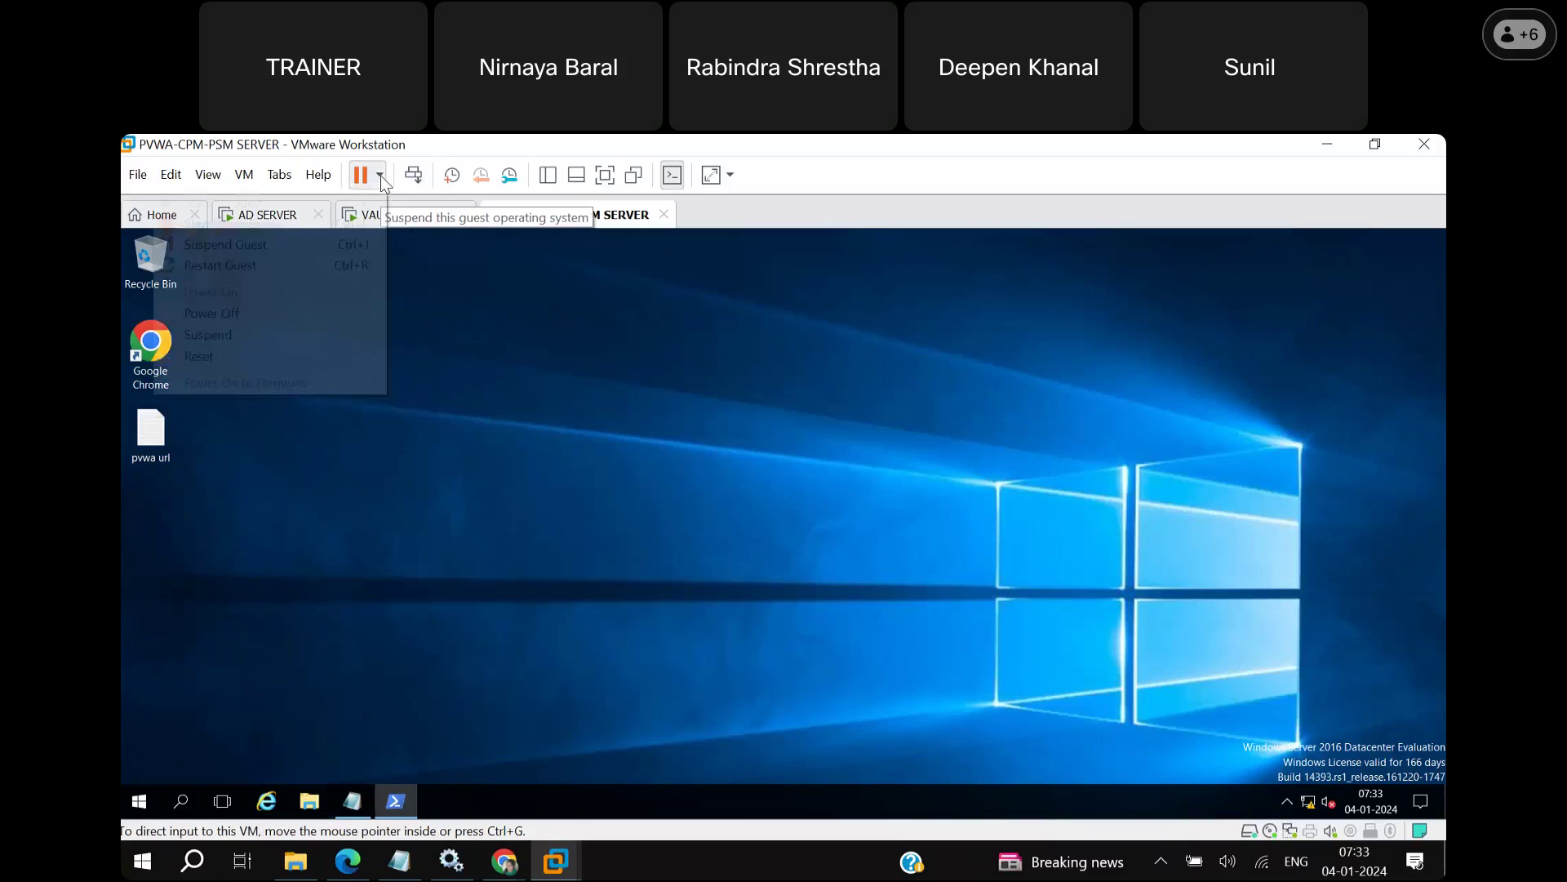
click(242, 264)
click(816, 536)
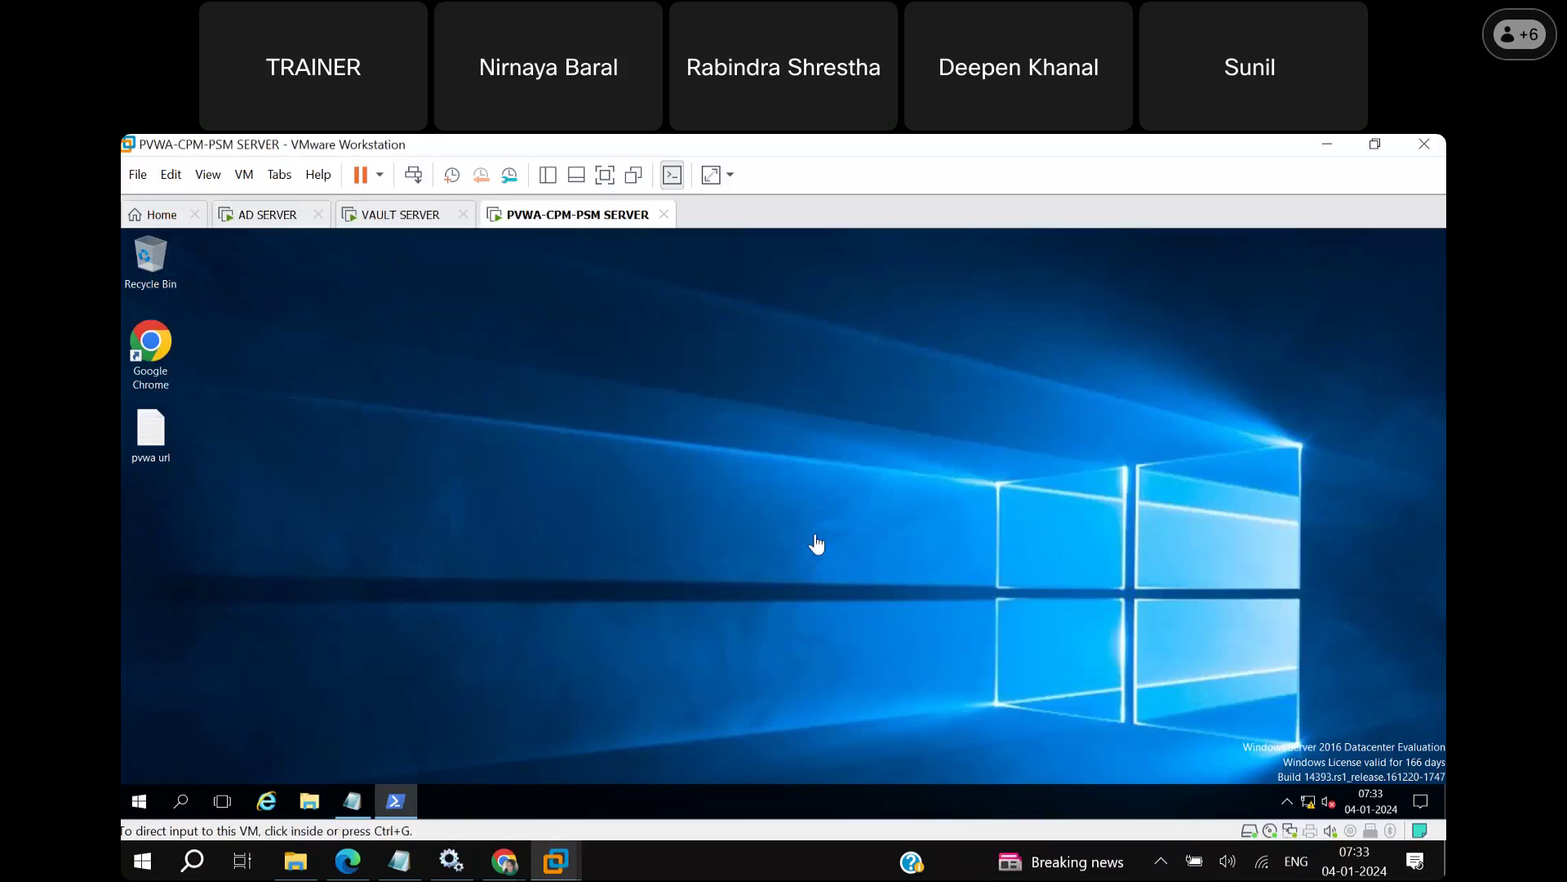
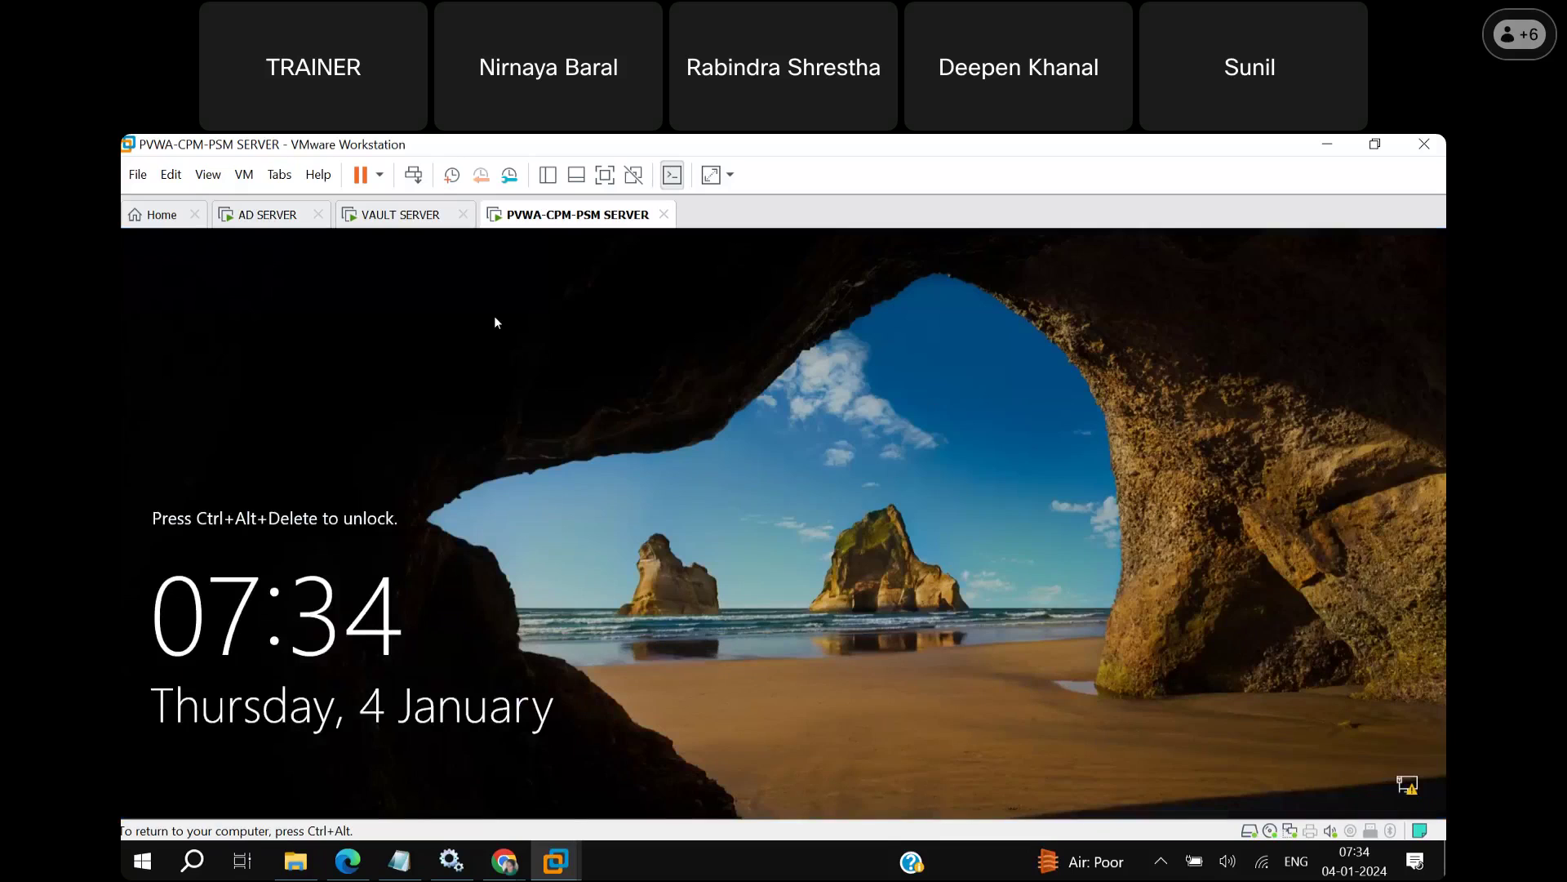
Sign in to the VM as Administrator with the account password, then minimize Server Manager.
click(414, 175)
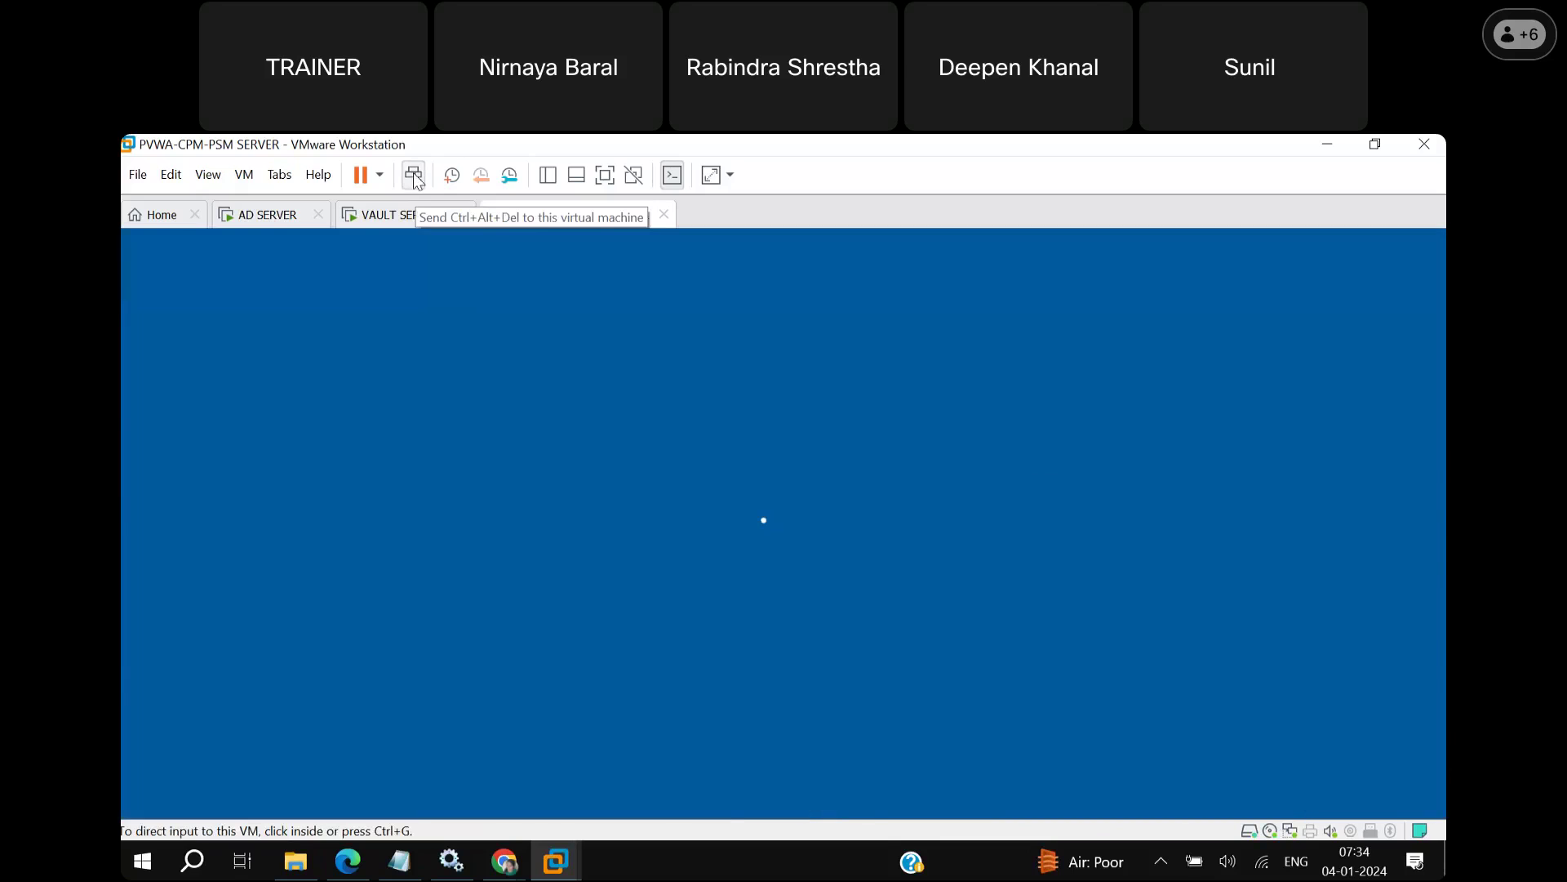
click(791, 603)
key(Caps_Lock)
text(C)
key(Caps_Lock)
text(yberark1)
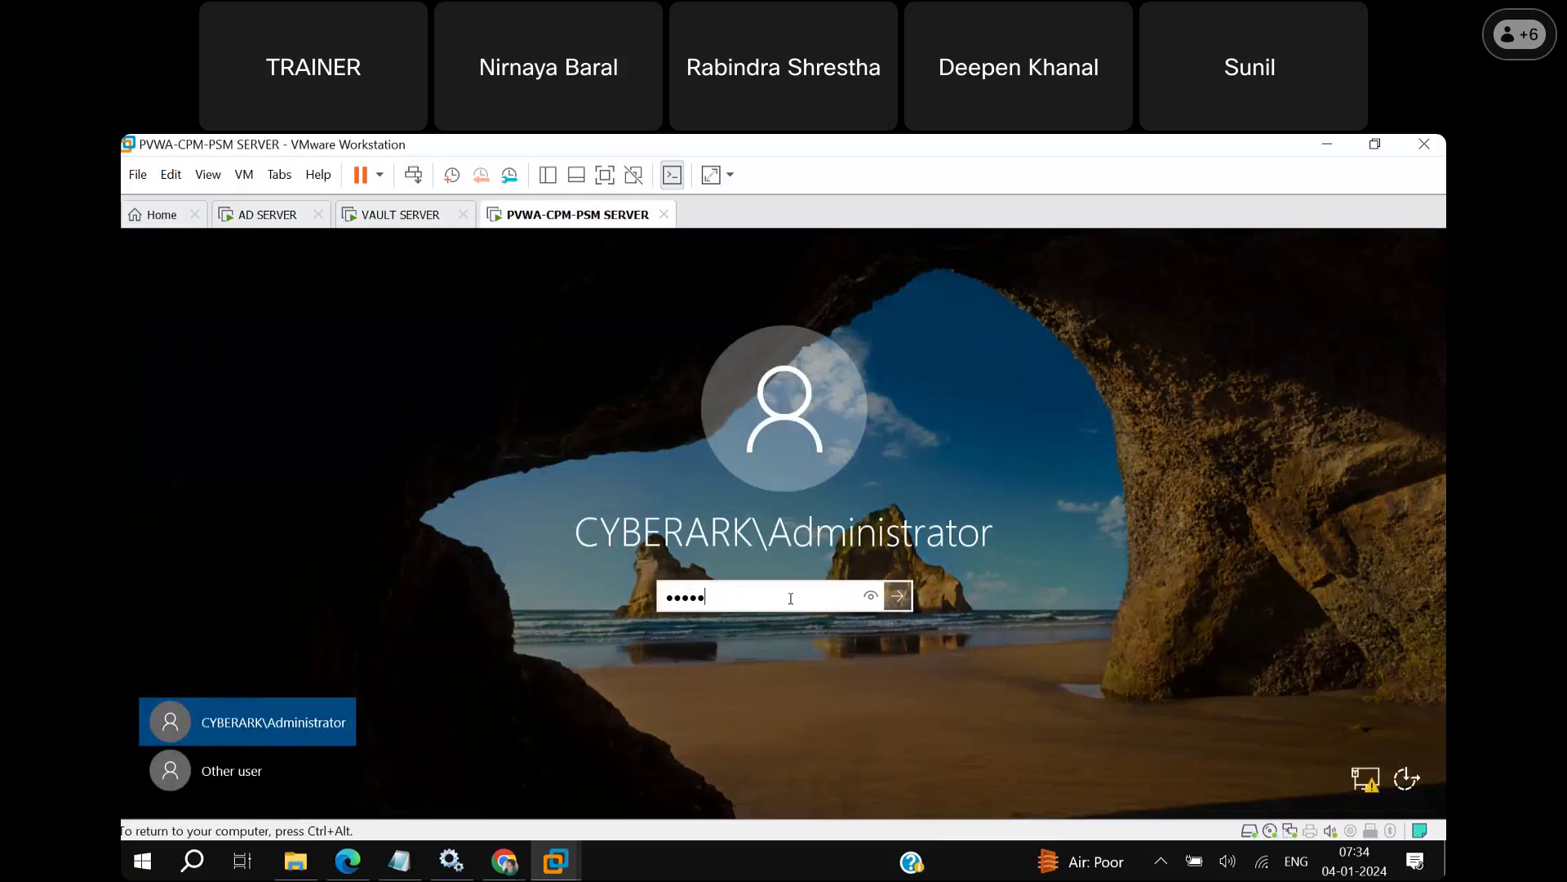
key(Return)
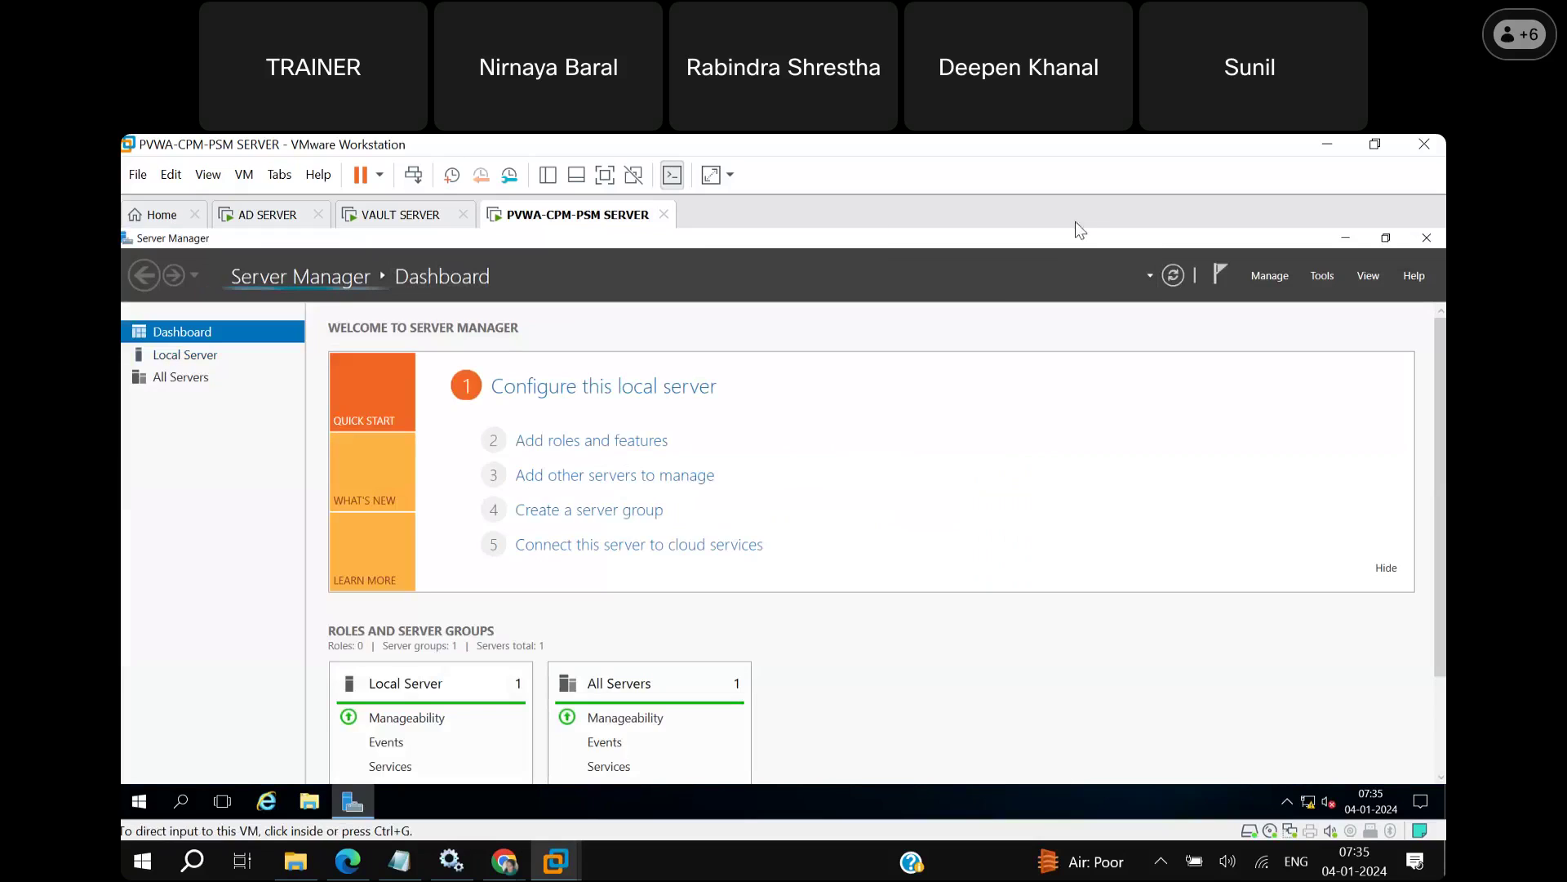
click(1349, 239)
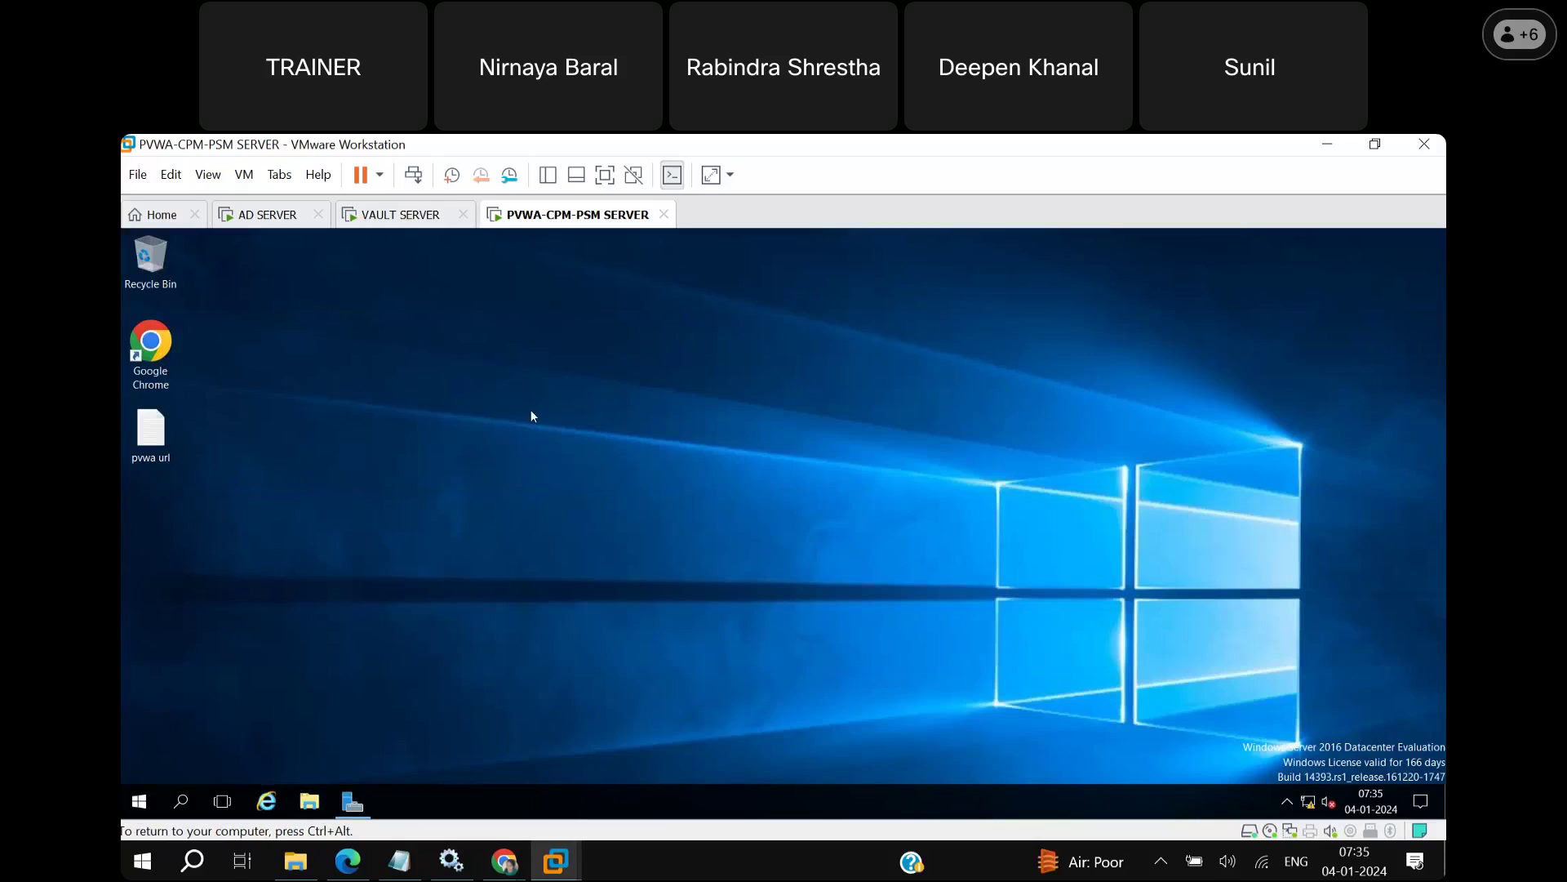
double_click(150, 343)
drag(346, 357, 780, 523)
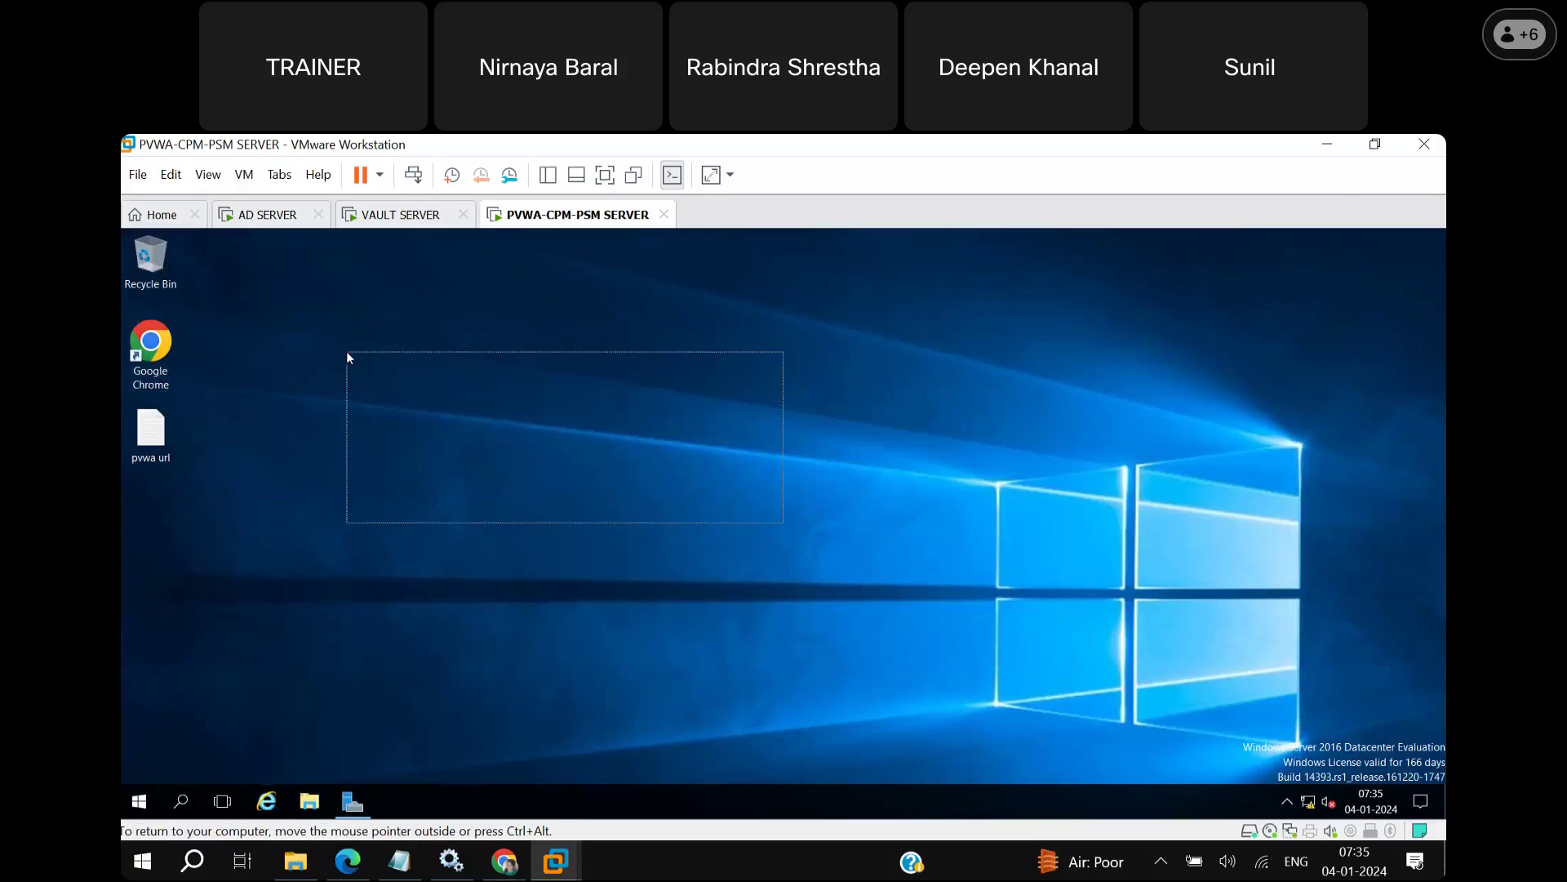
right_click(784, 523)
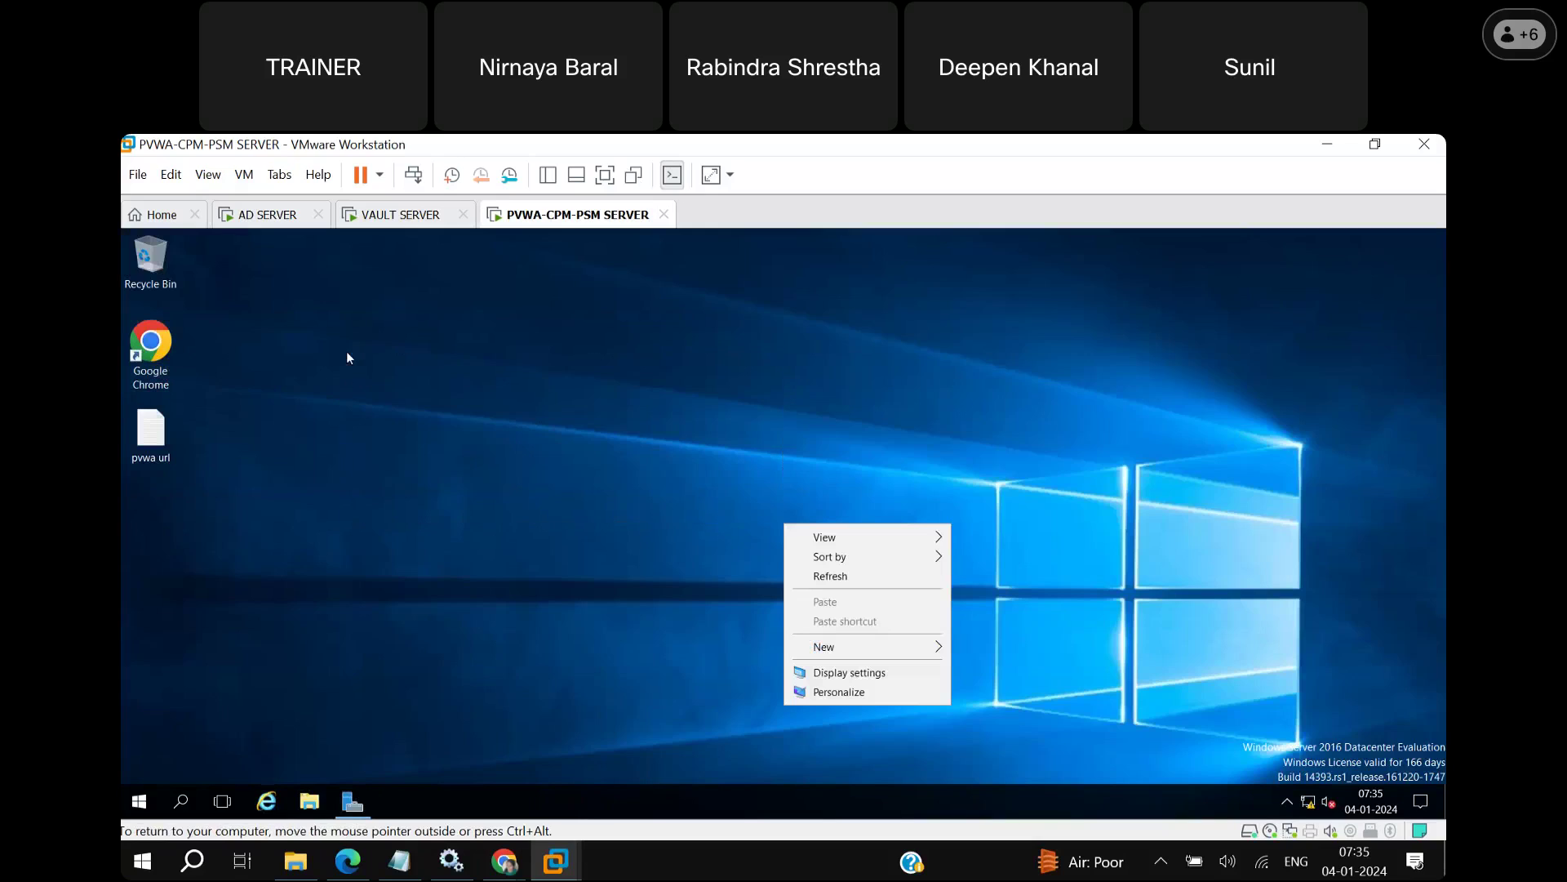
click(849, 581)
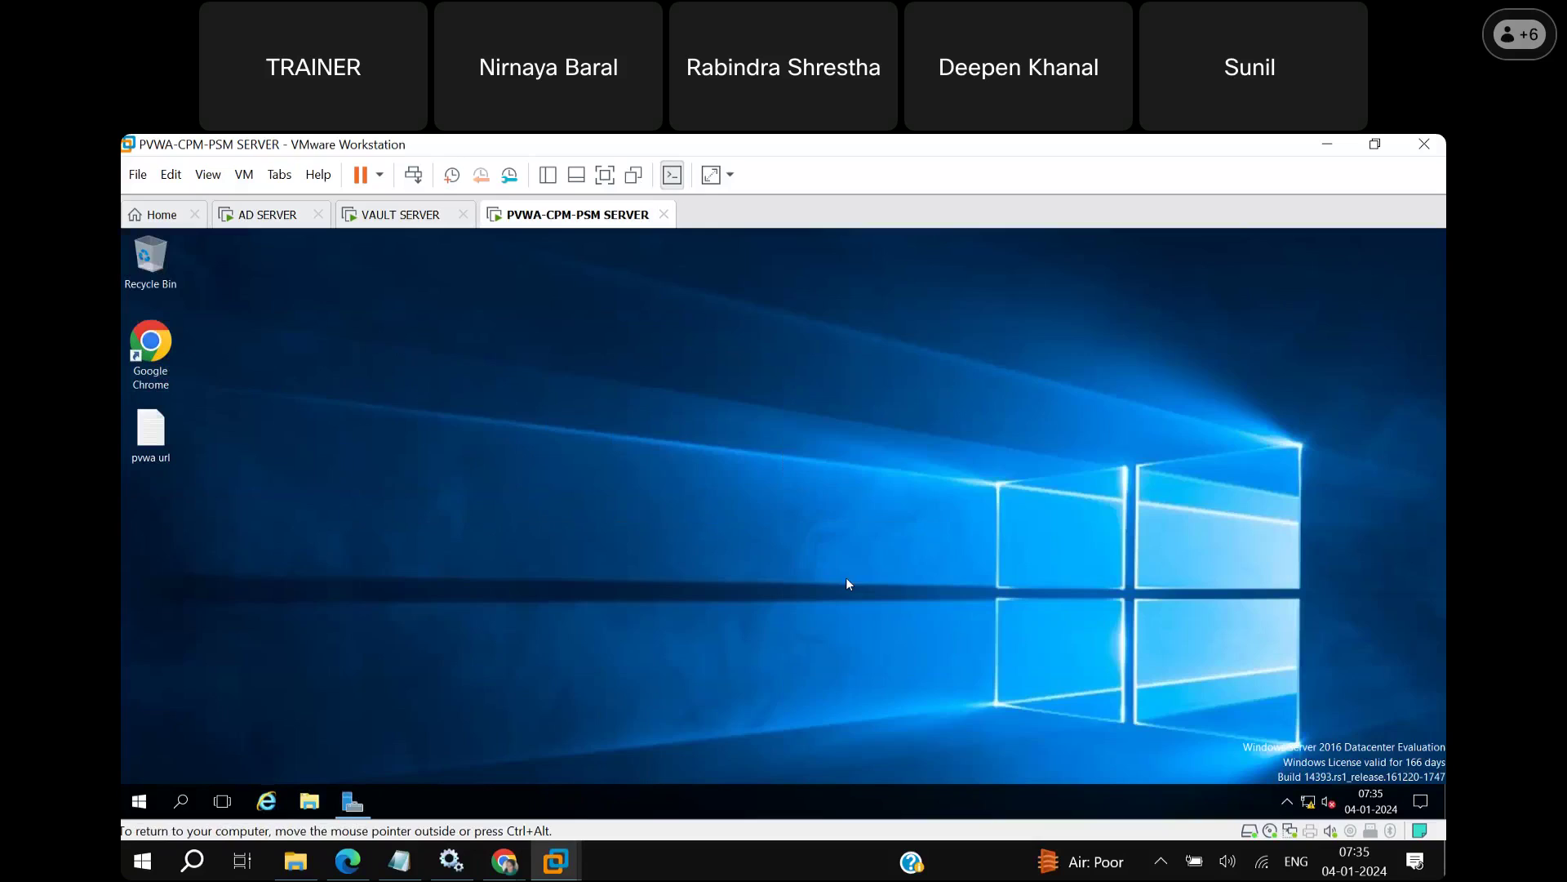
right_click(569, 413)
click(604, 458)
right_click(1308, 804)
Give Ethernet0 static IPv4 address 10.0.0.3 with subnet mask 255.0.0.0 and close the network windows.
click(1309, 794)
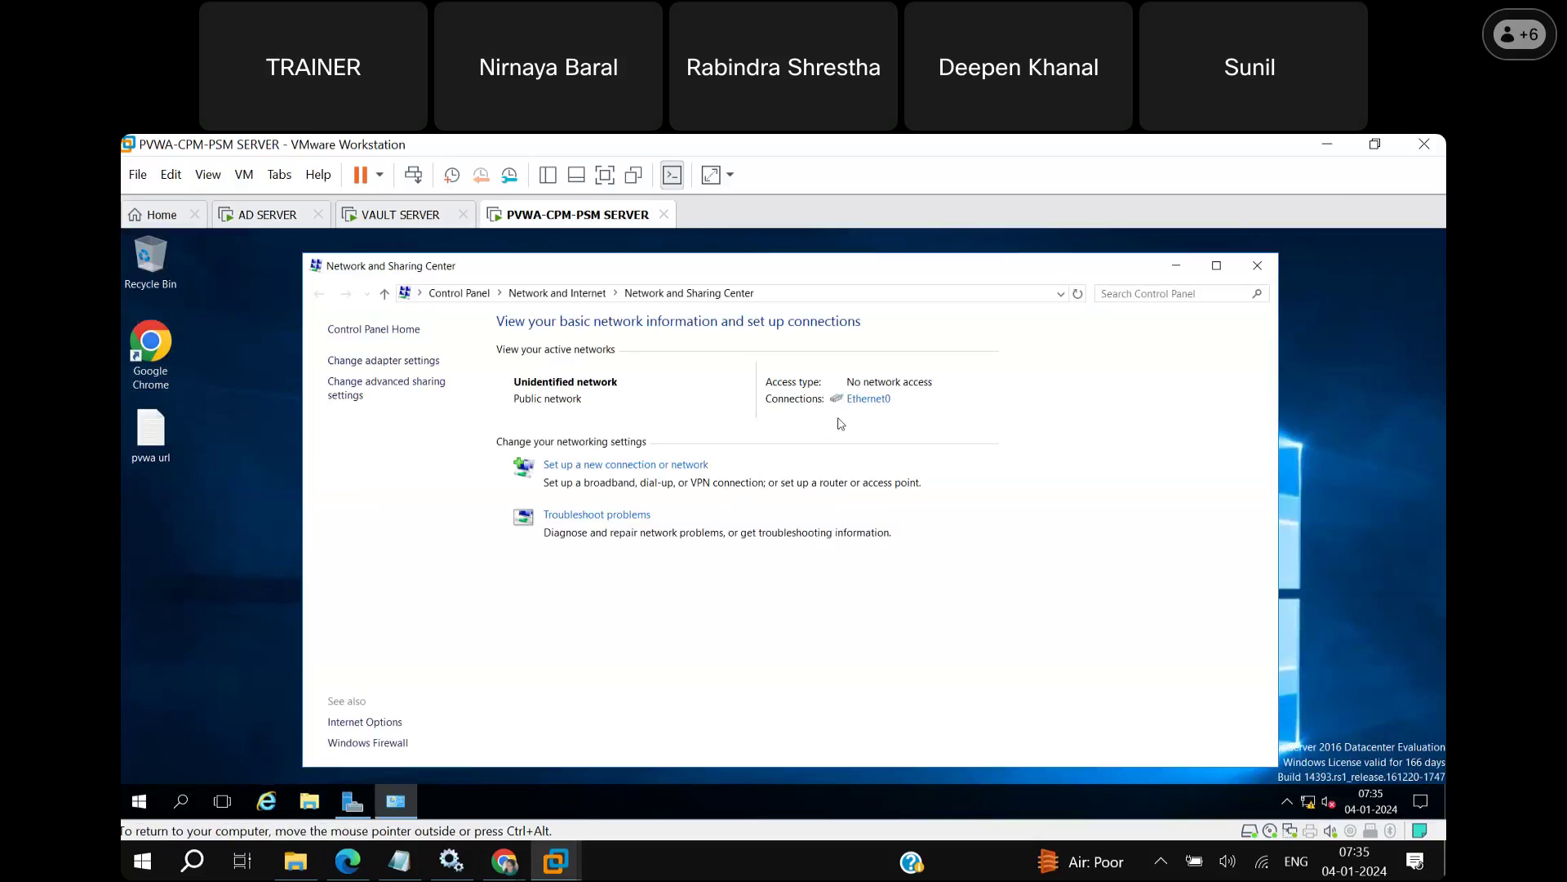
click(869, 402)
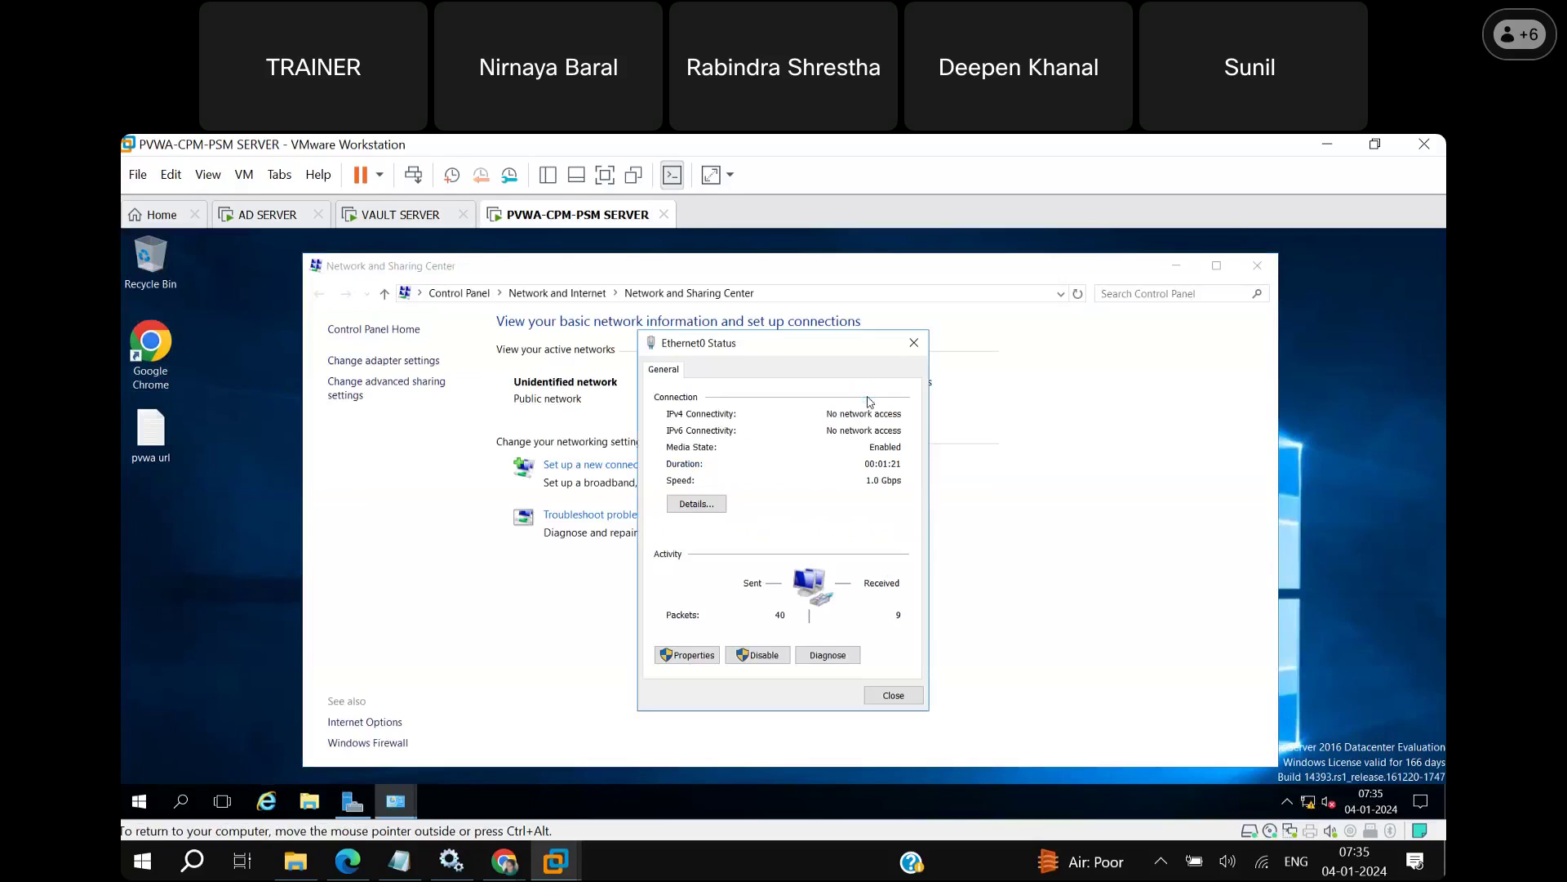
click(707, 649)
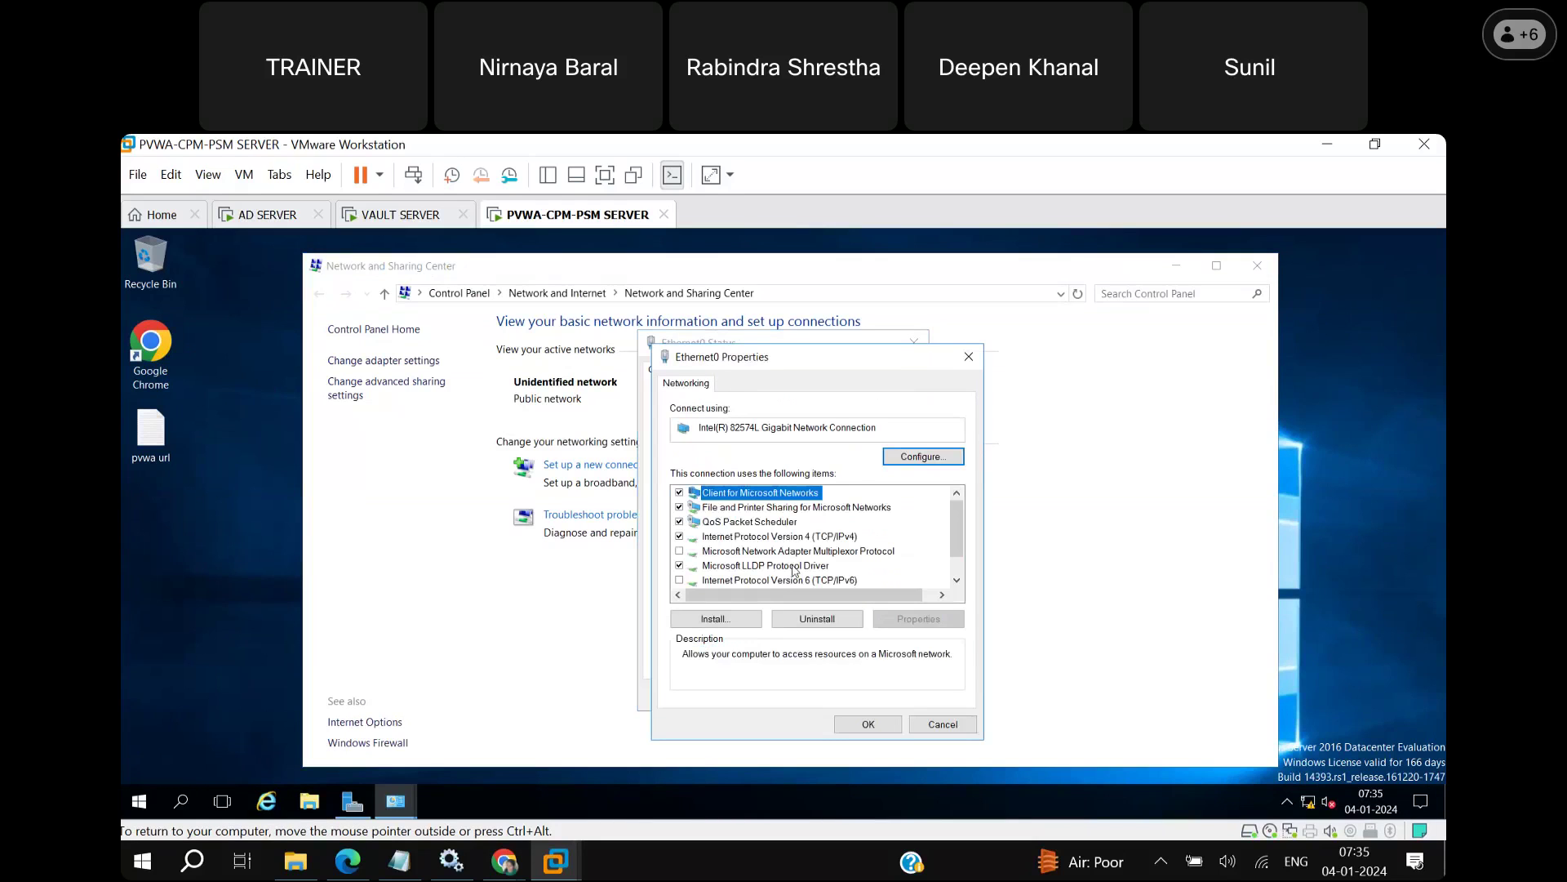
double_click(828, 537)
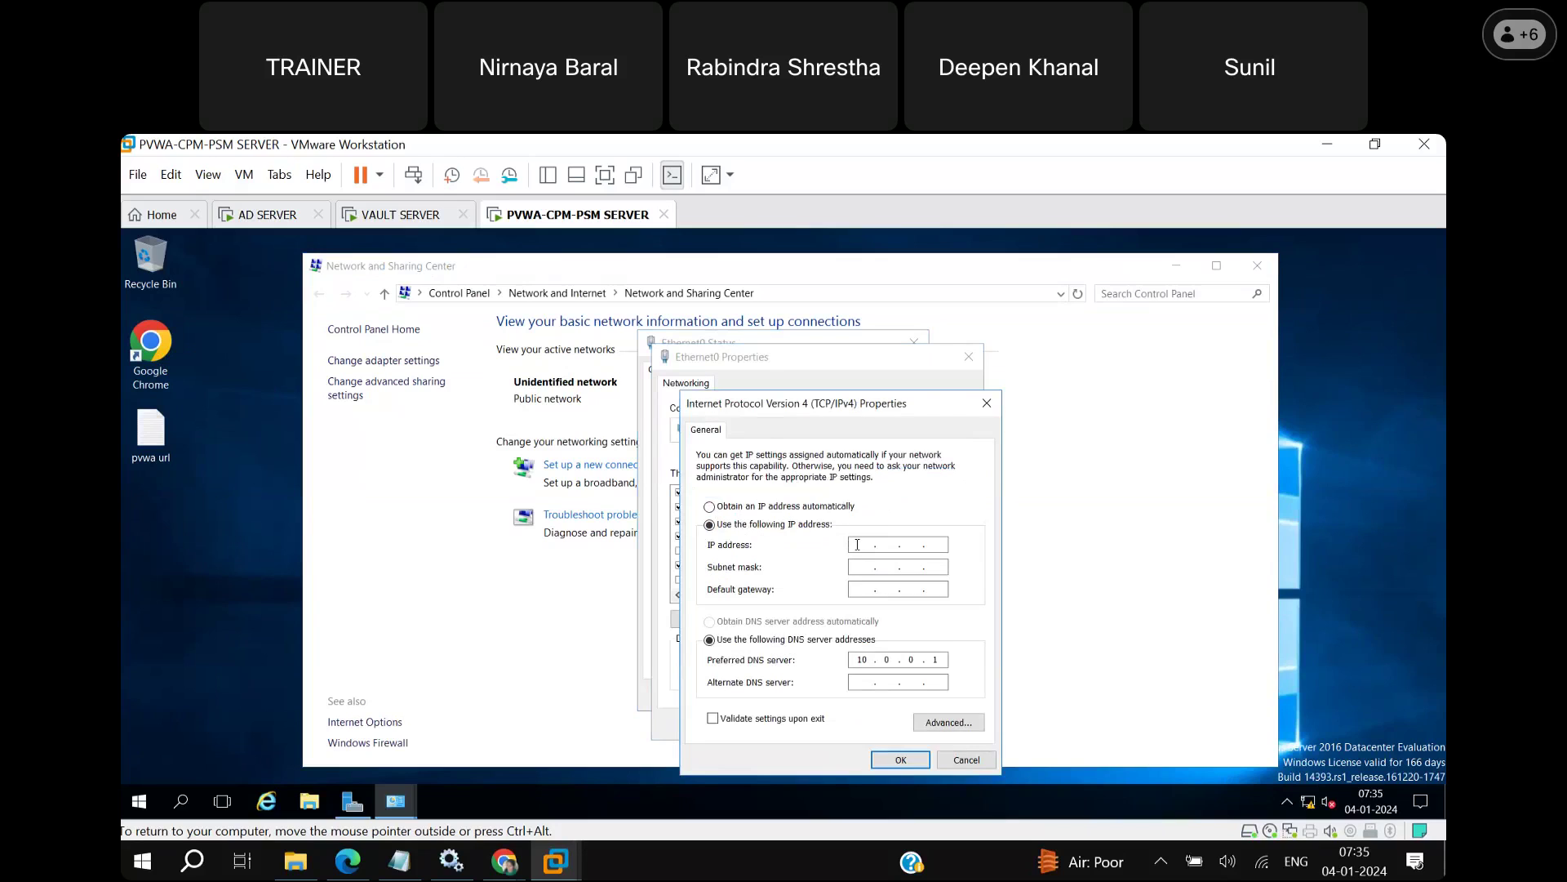
text(10)
text(0)
text(0)
text(3)
click(864, 569)
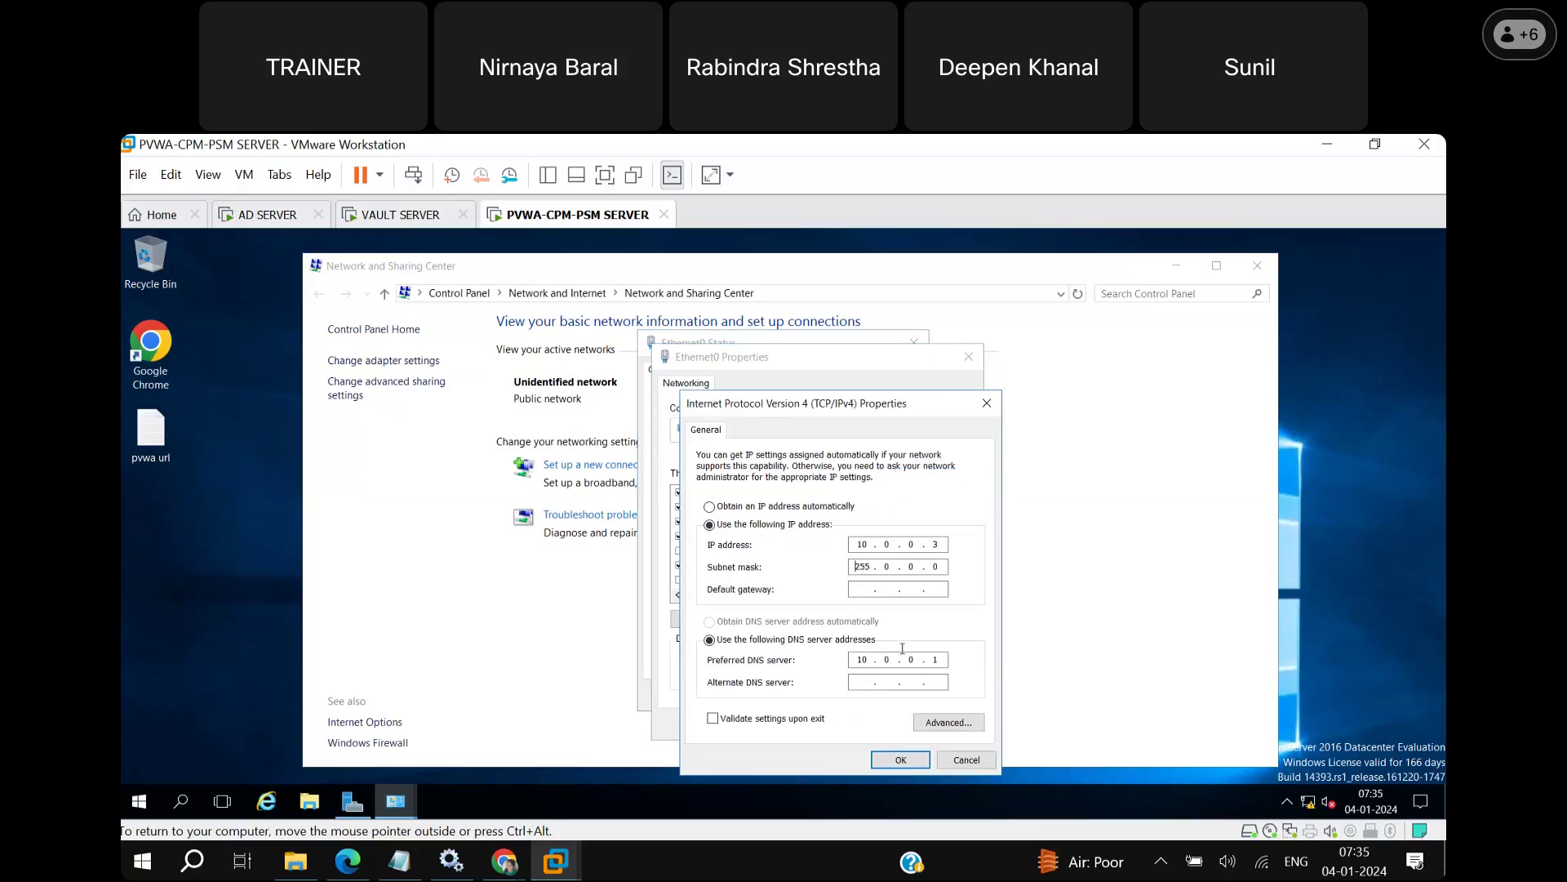
click(901, 760)
click(898, 731)
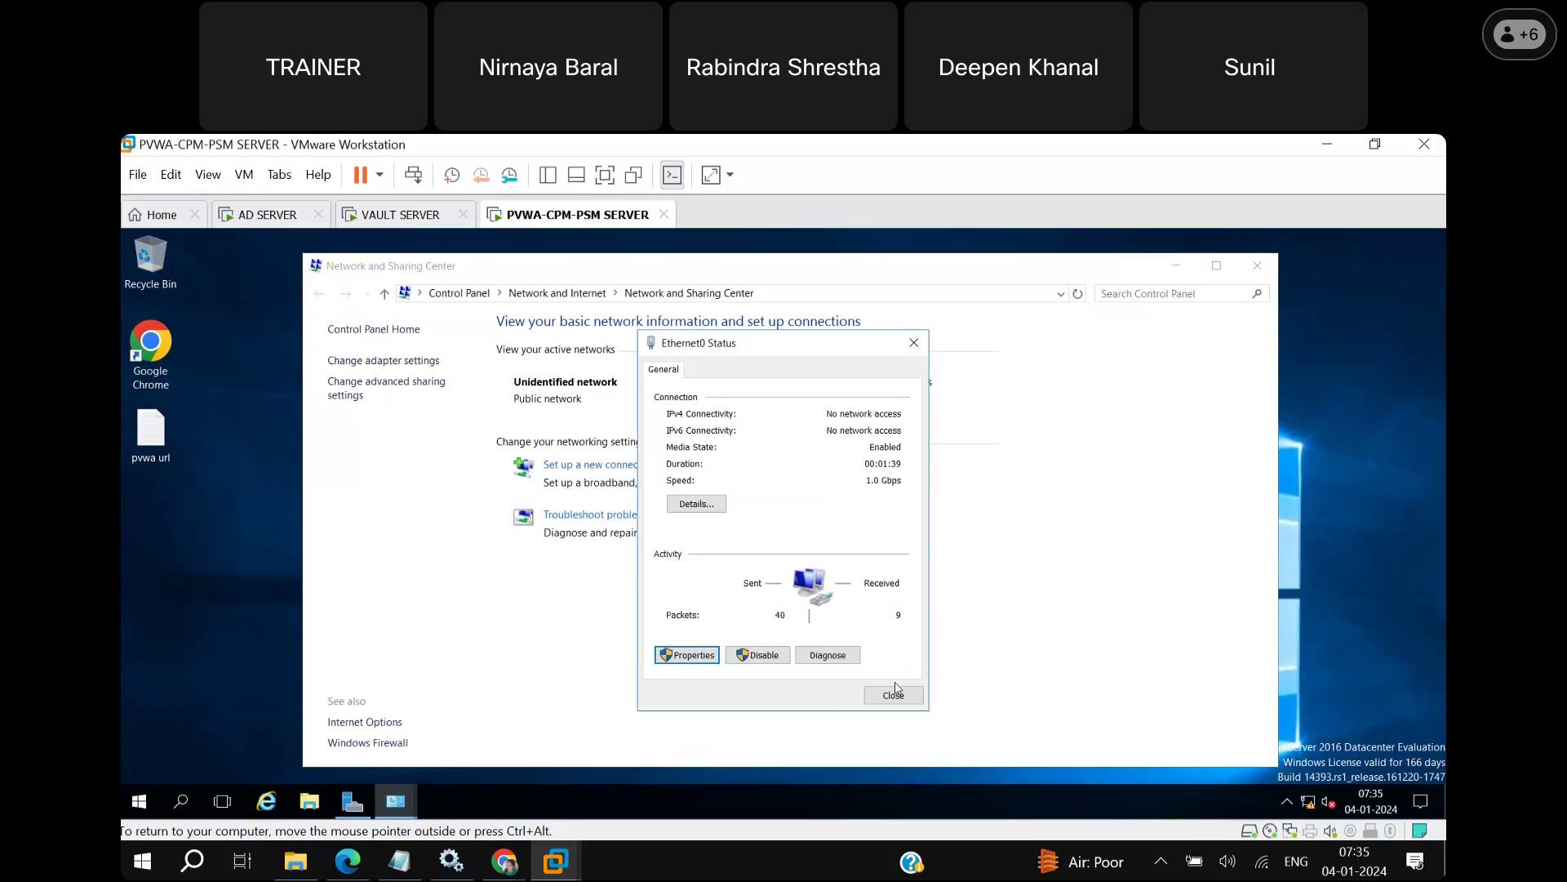
click(894, 694)
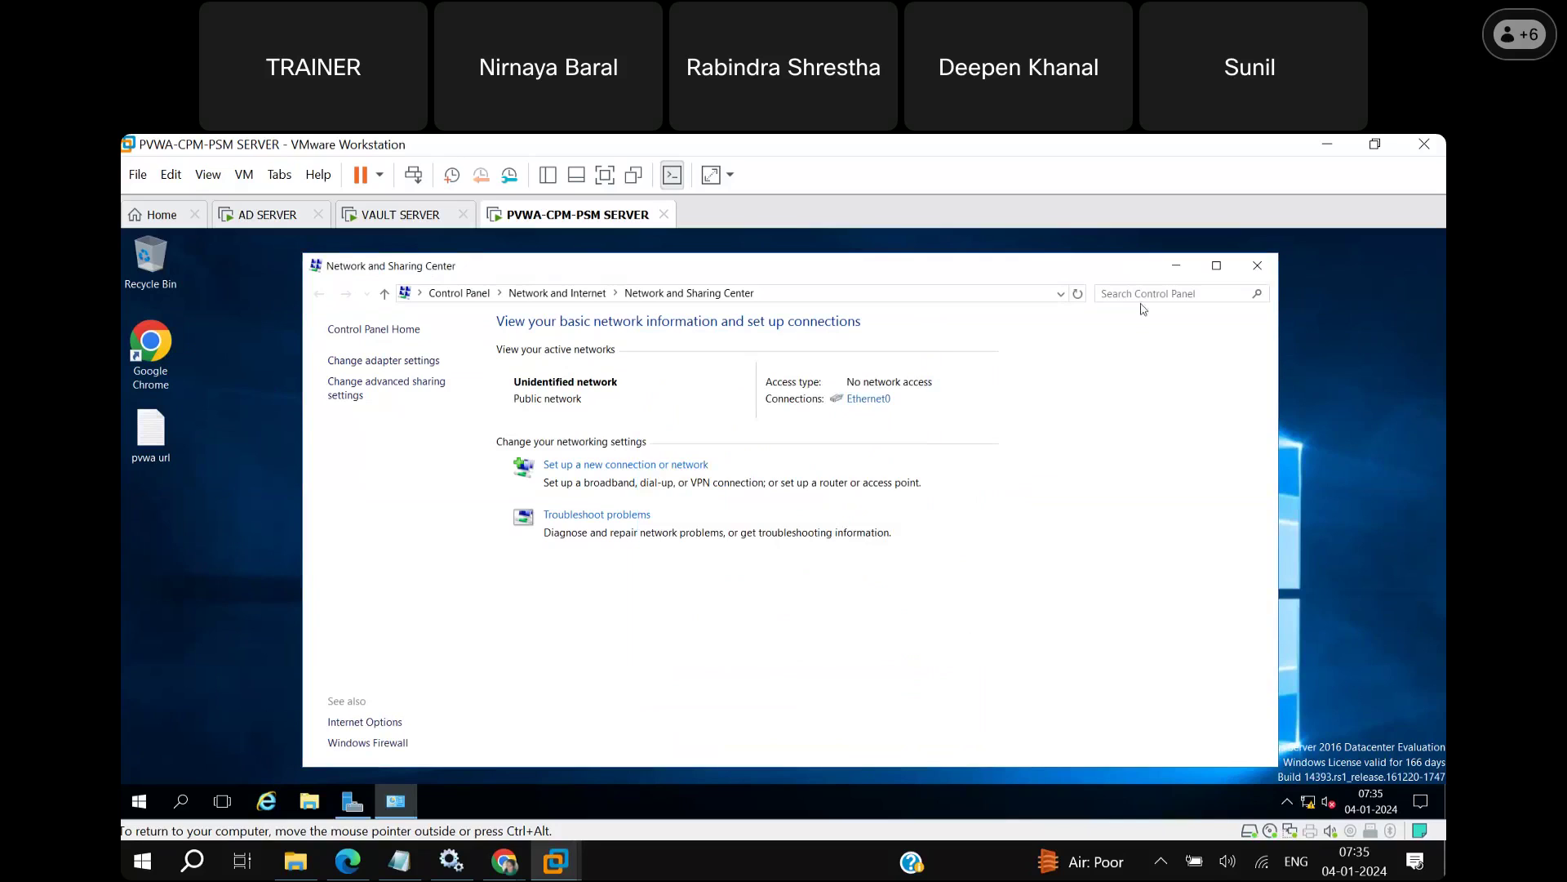
click(1176, 266)
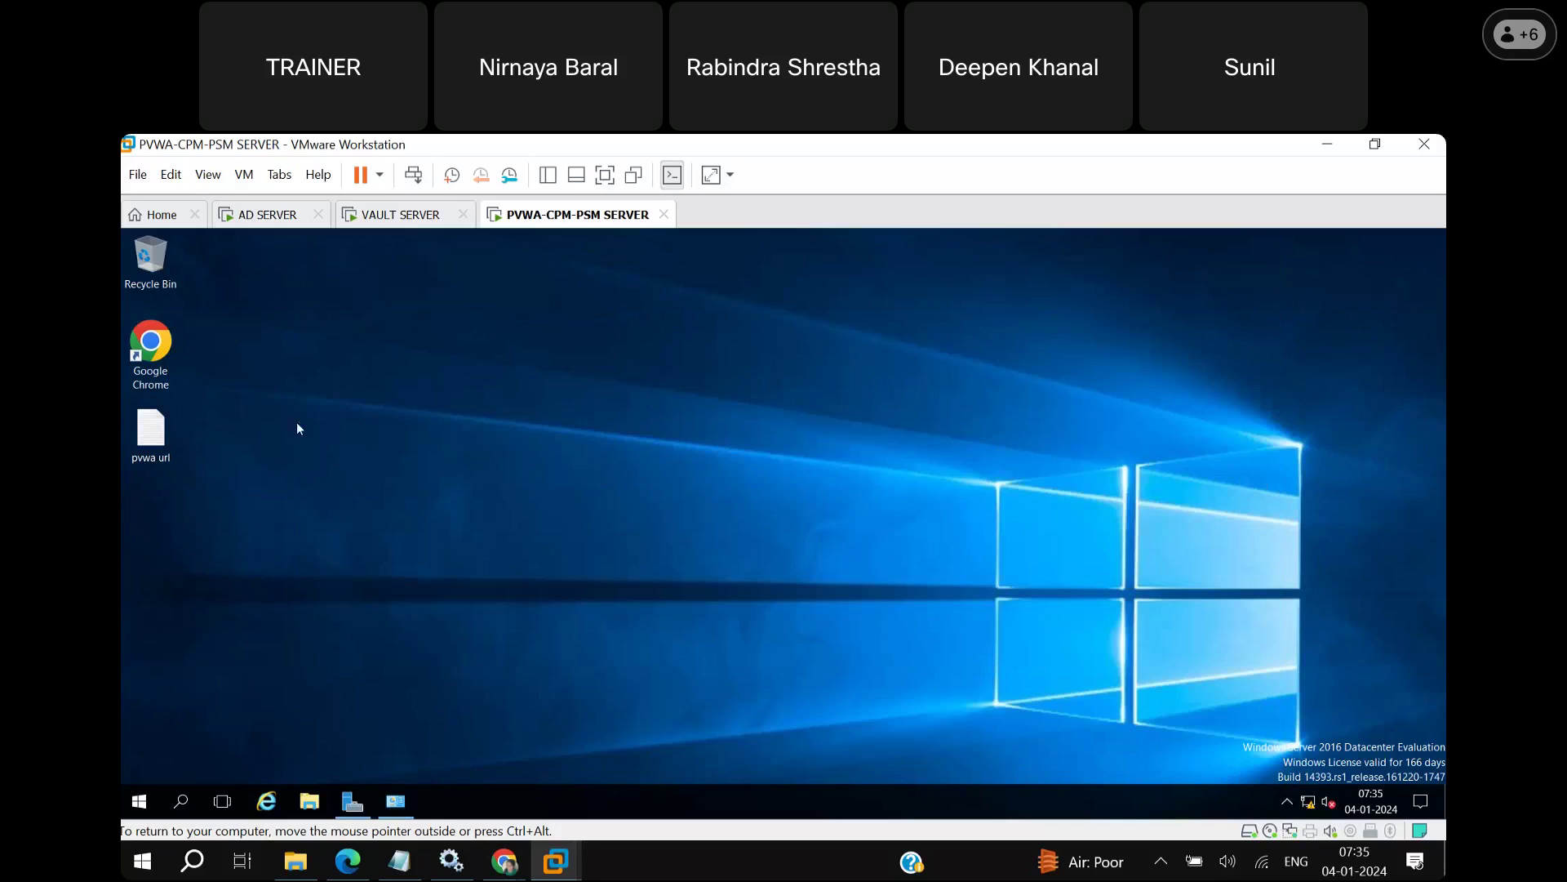
Copy the PasswordVault URL from the pvwa url note and load it in Chrome, hitting a Server Error.
double_click(168, 442)
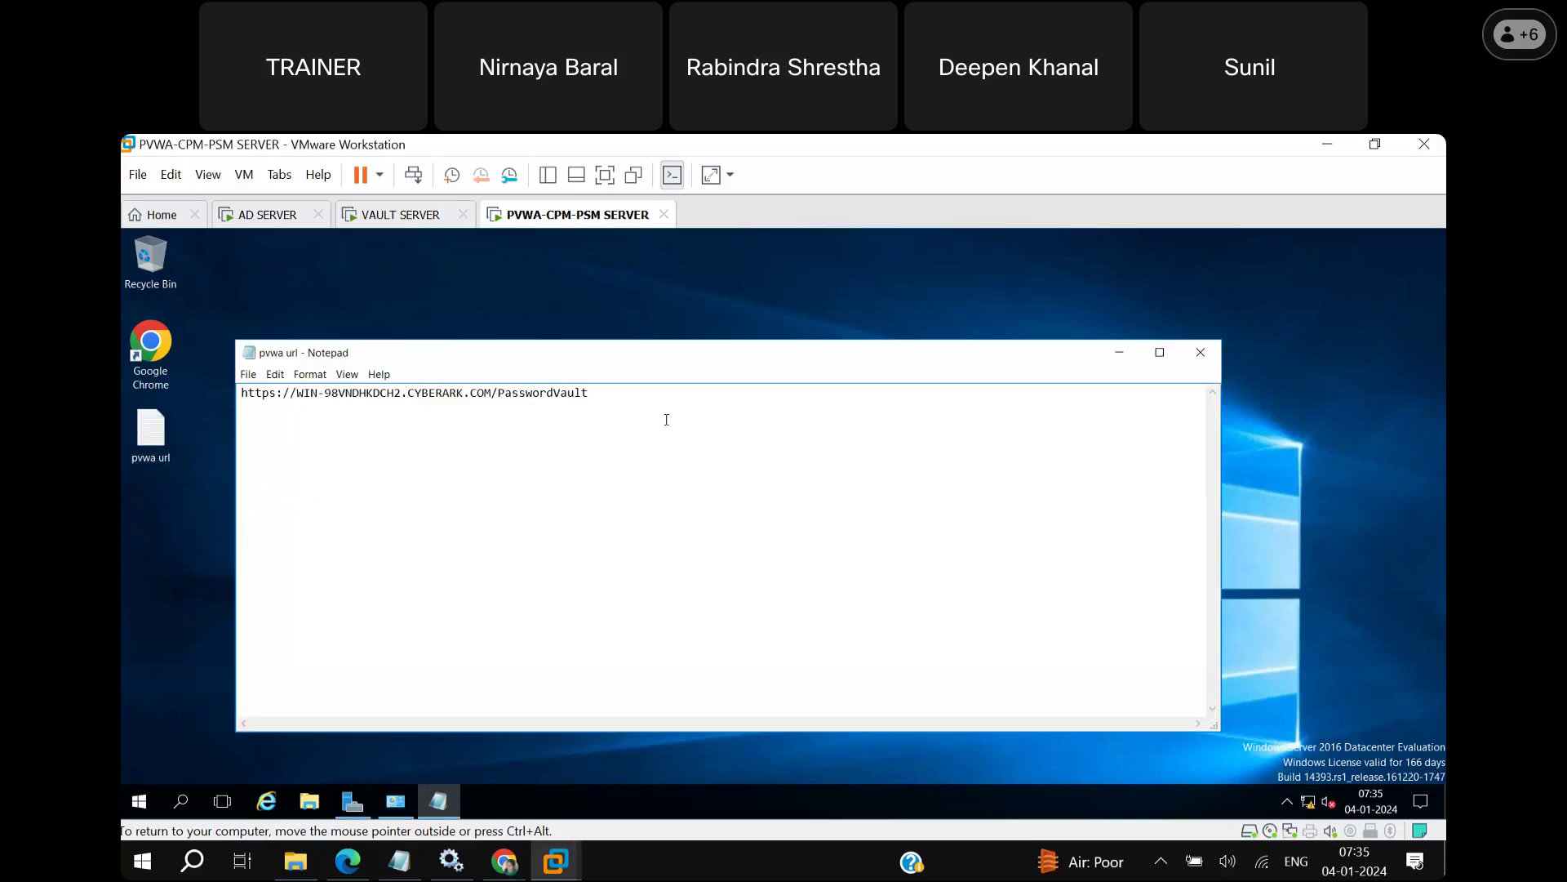
key(ctrl+a)
key(ctrl+c)
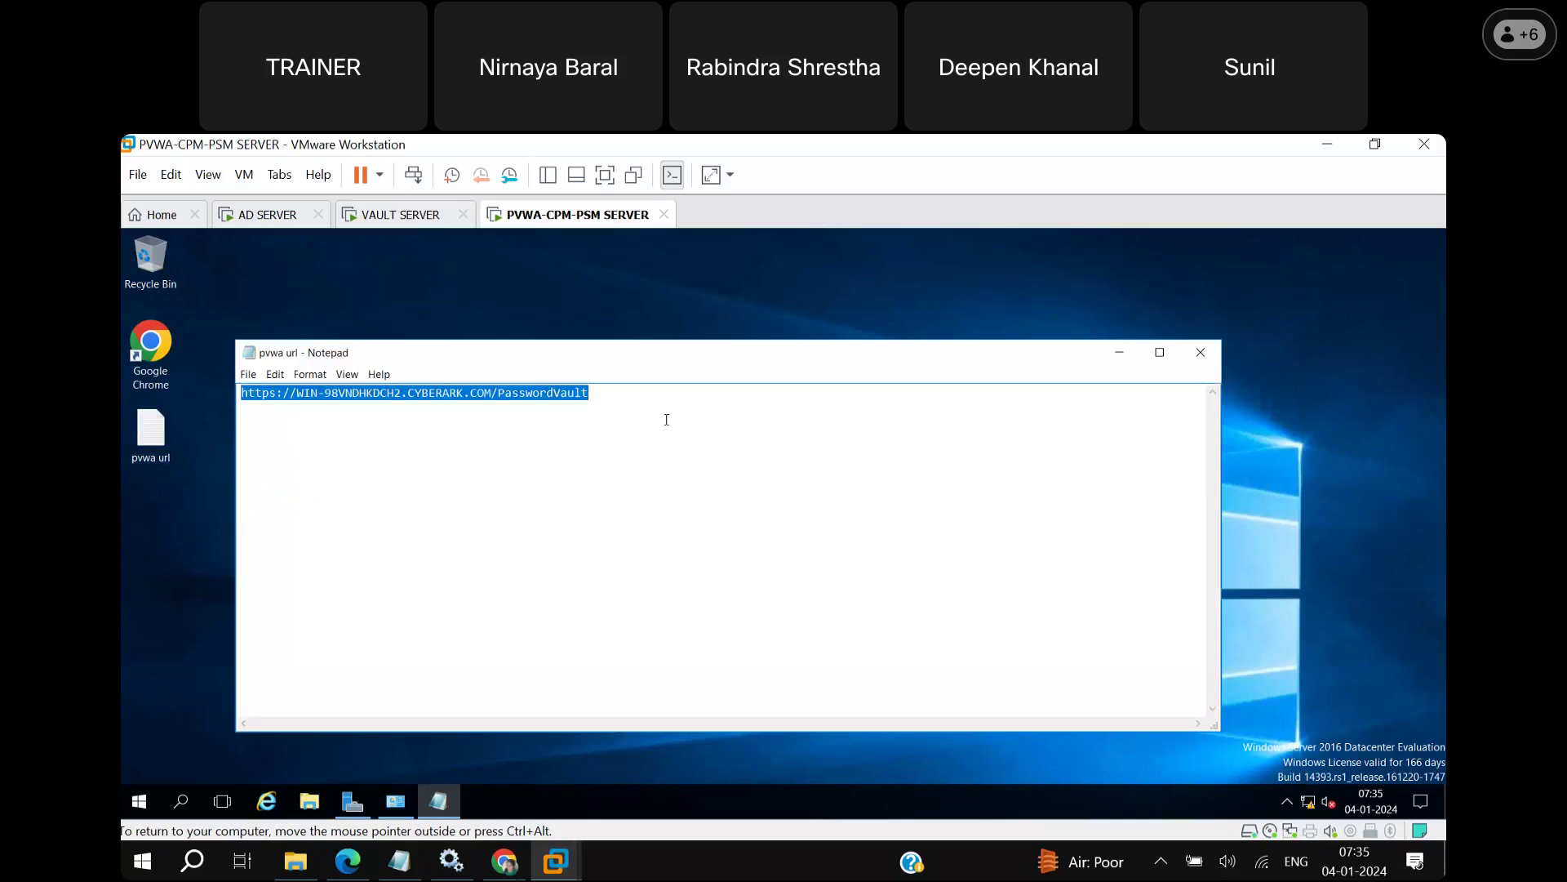
click(151, 370)
double_click(151, 370)
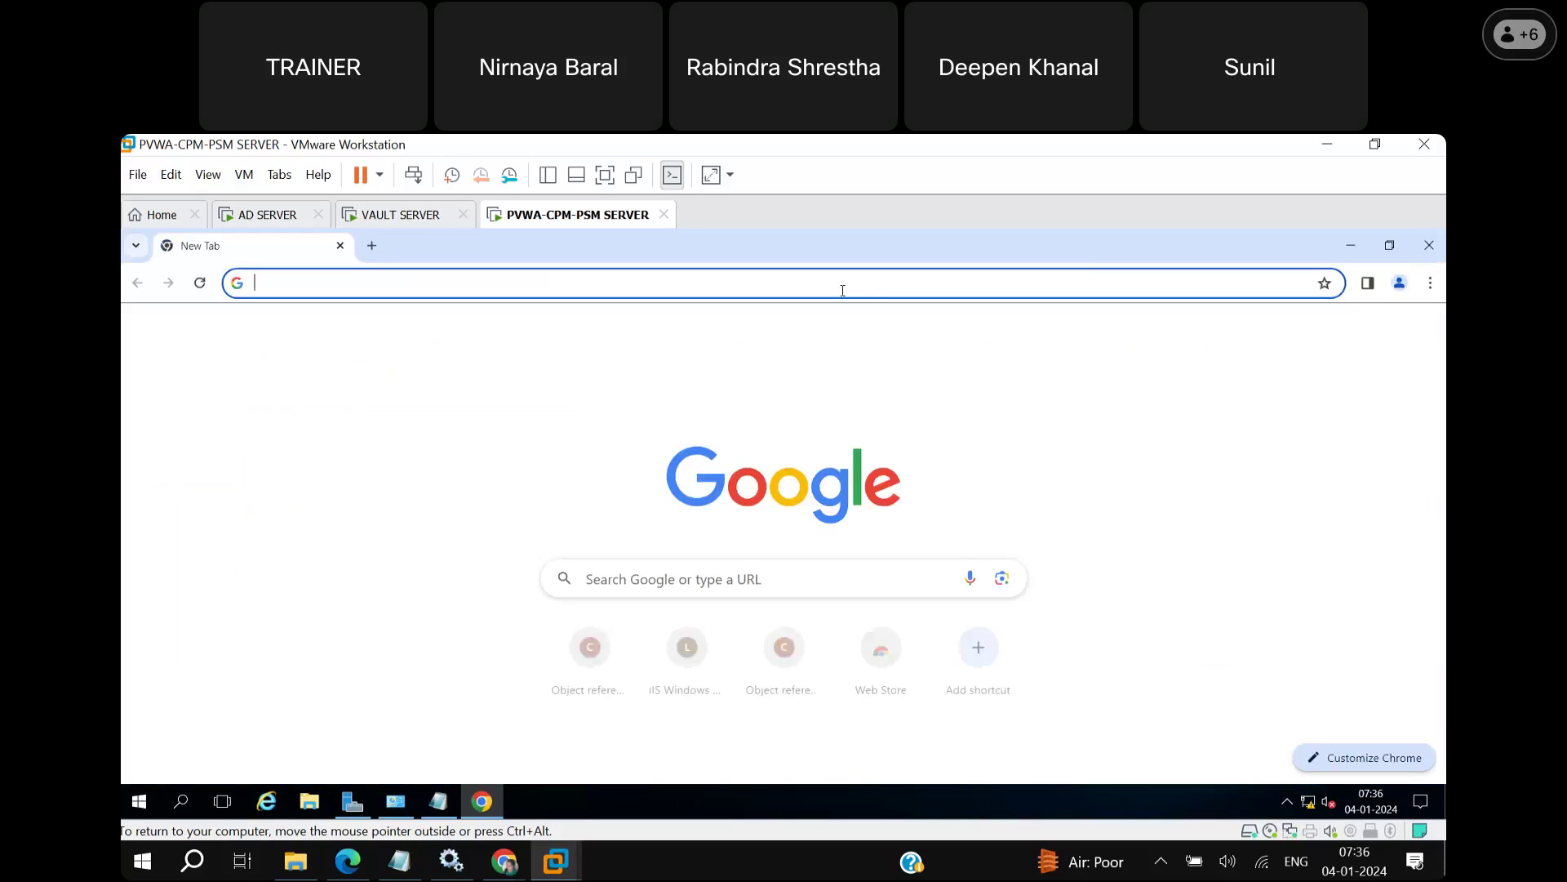
key(ctrl+v)
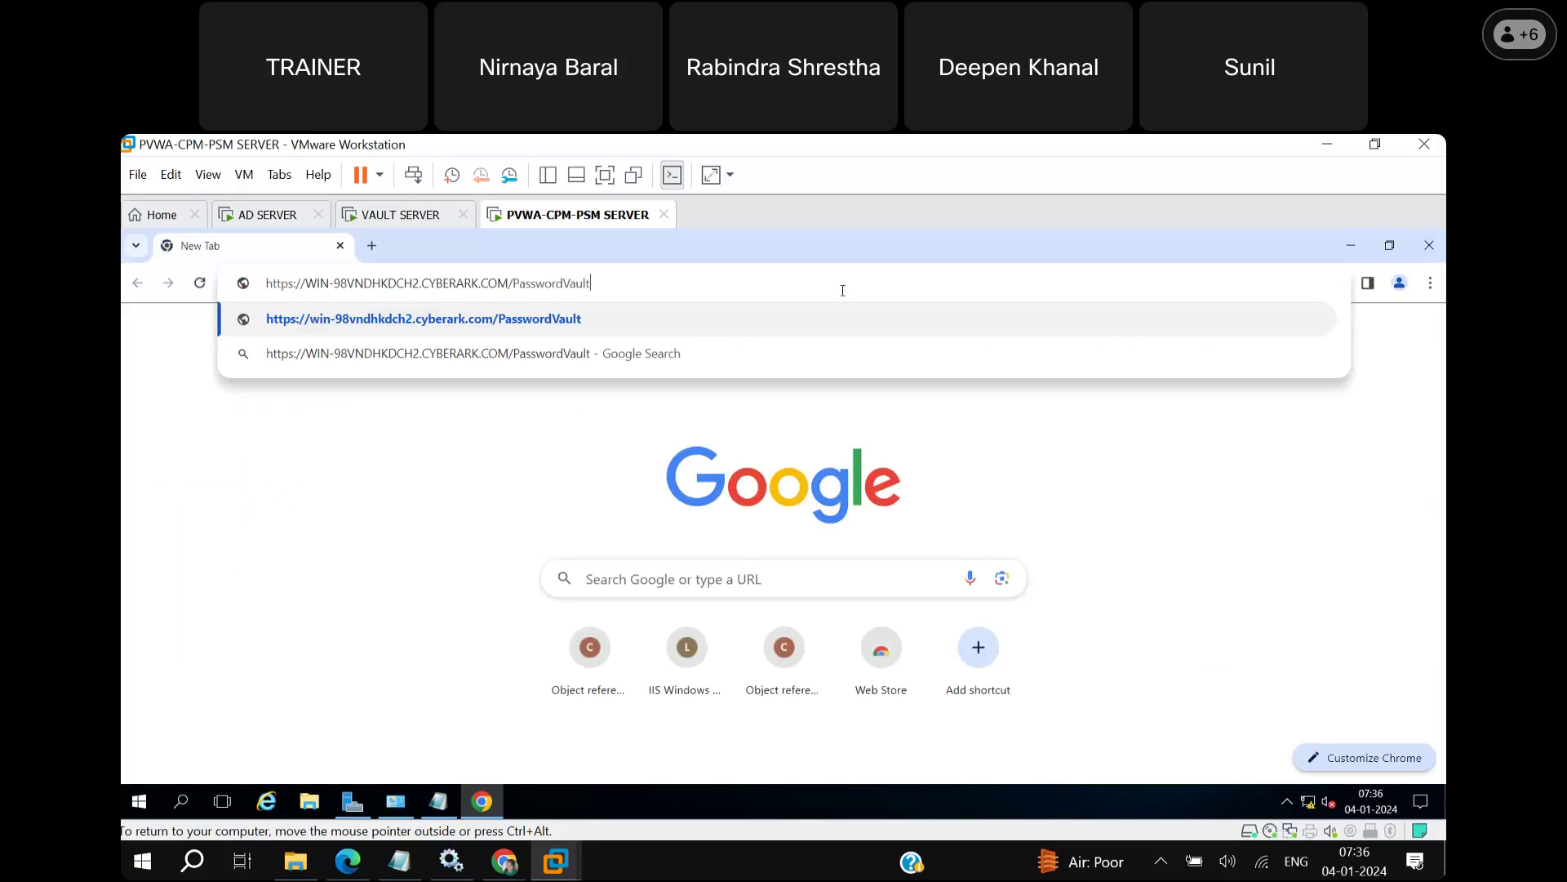
key(Return)
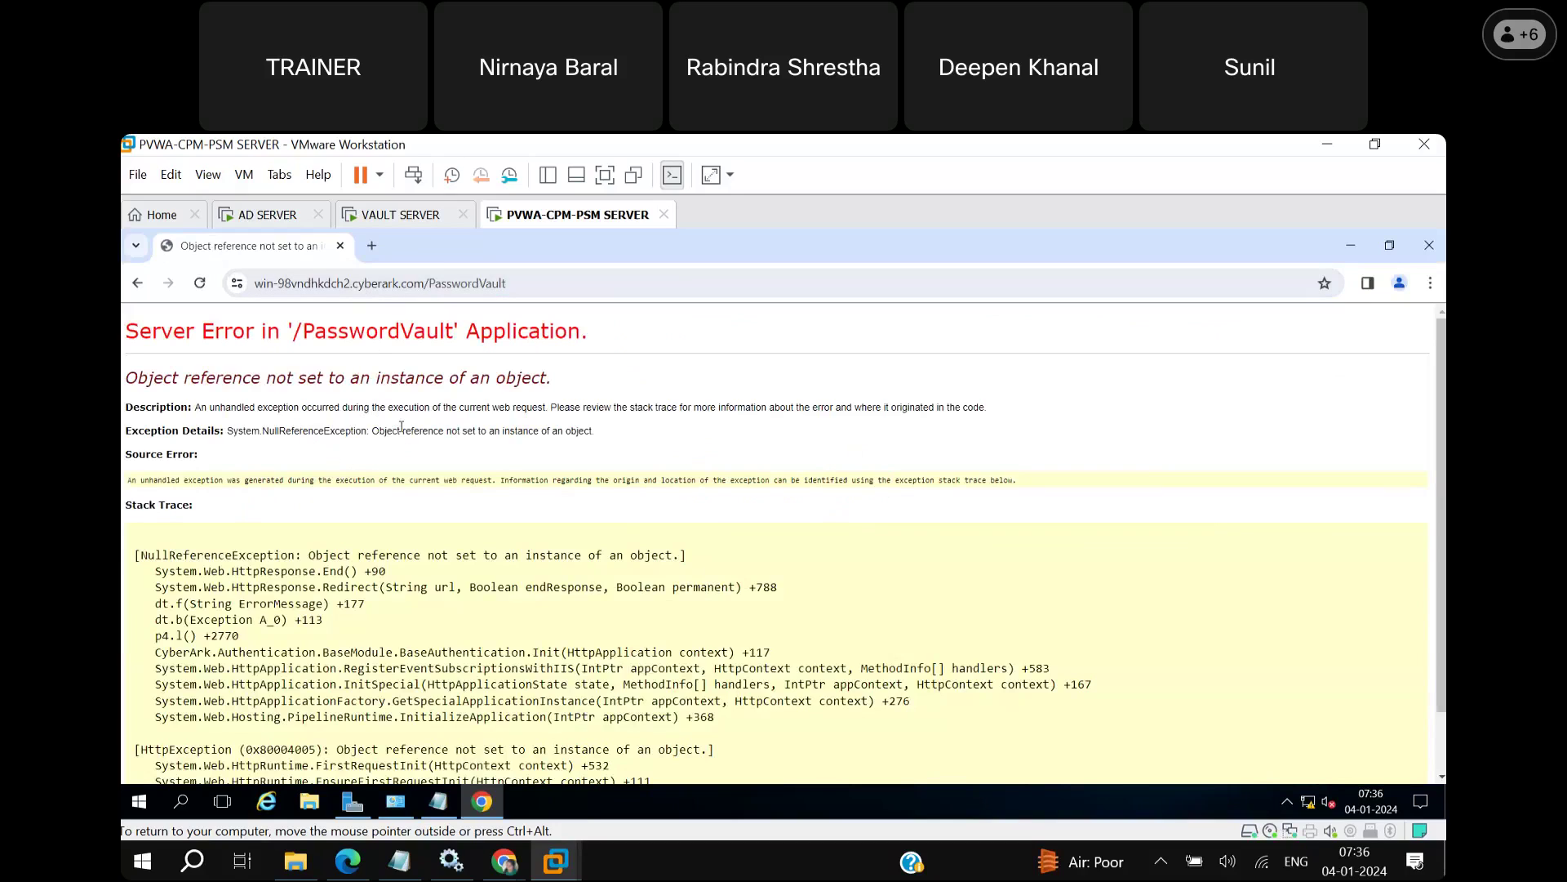
click(513, 285)
key(BackSpace)
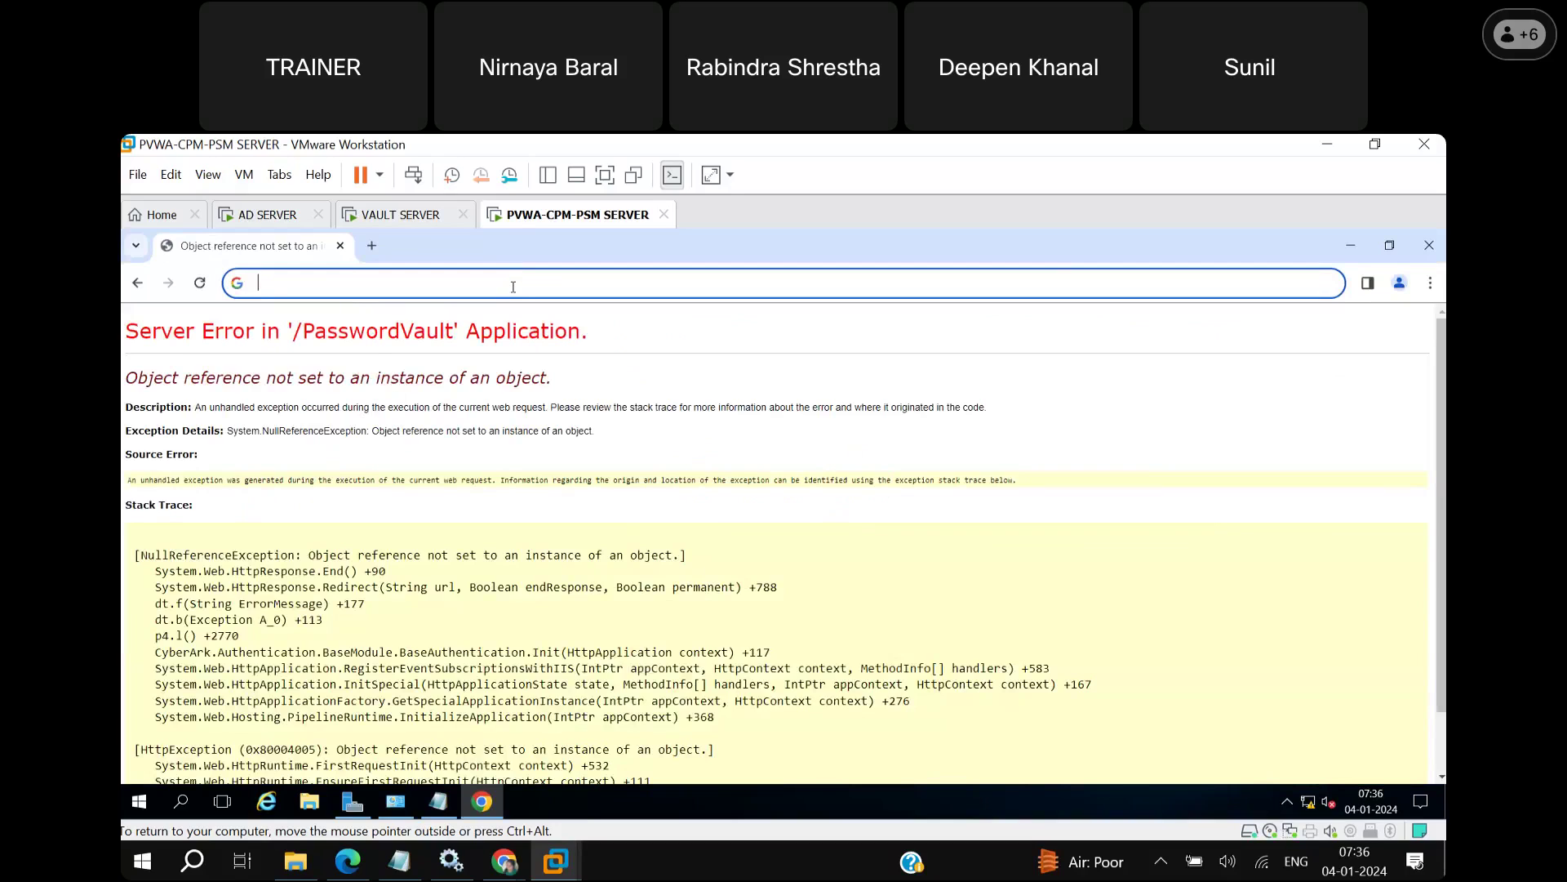
text(http://)
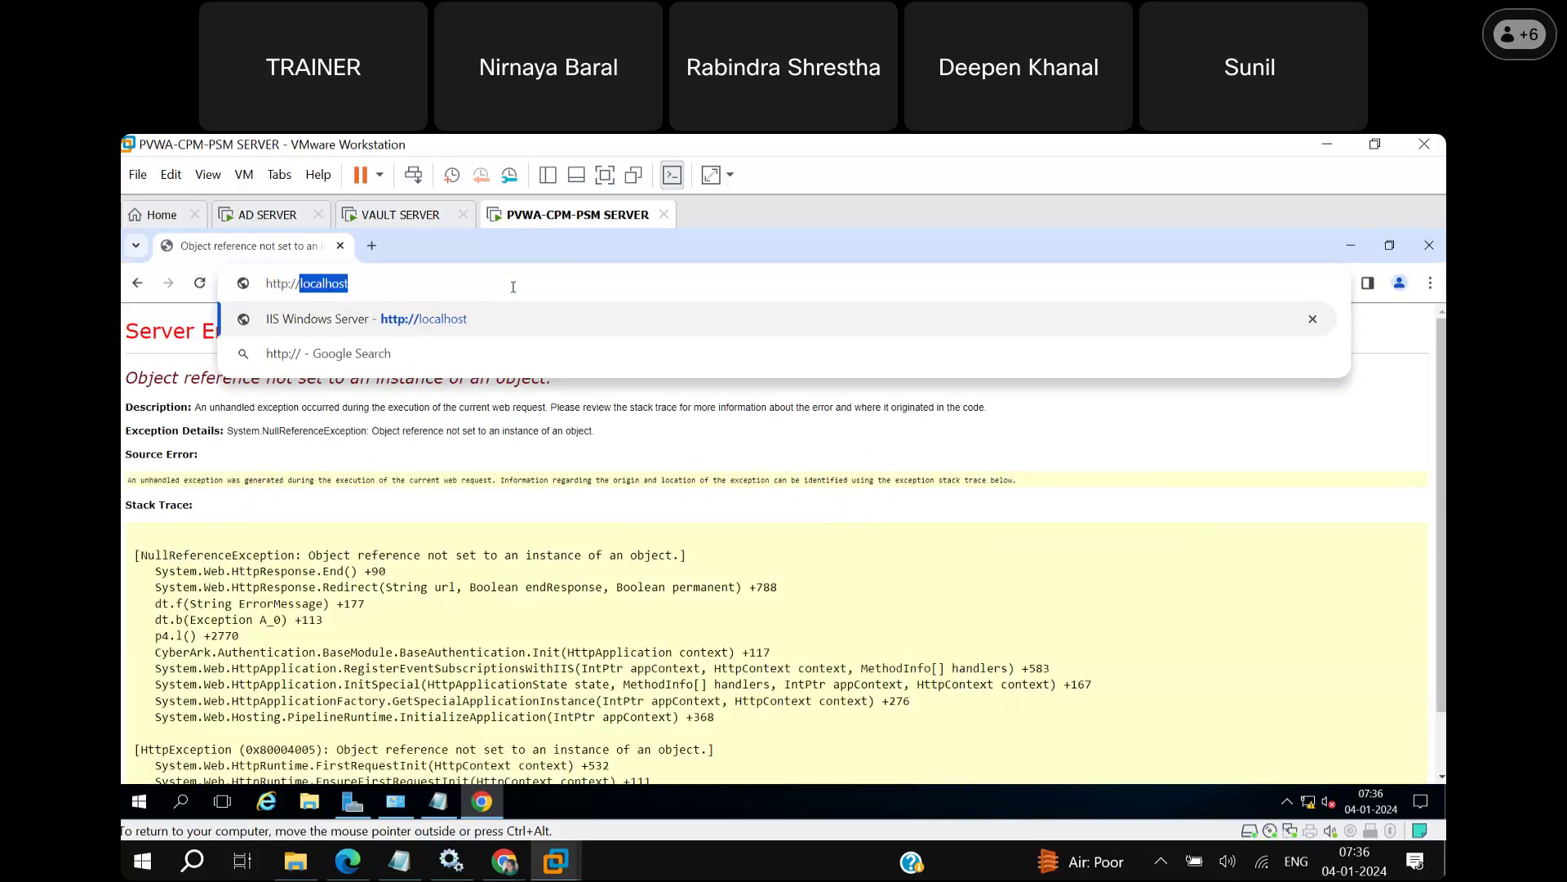
text(10.0.)
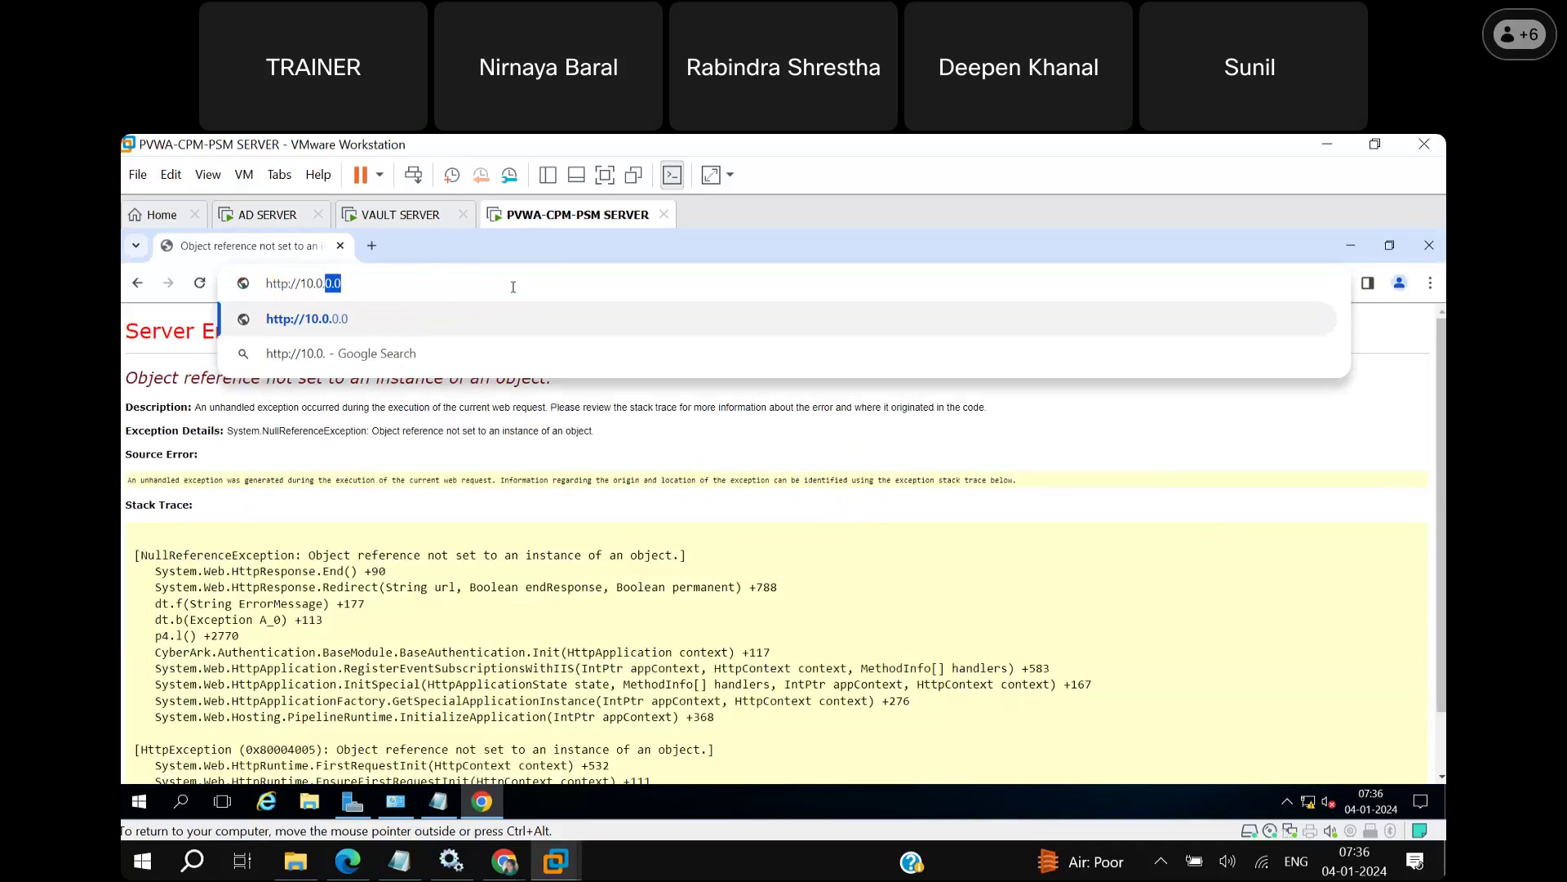
text(0.3/PasswordVault/)
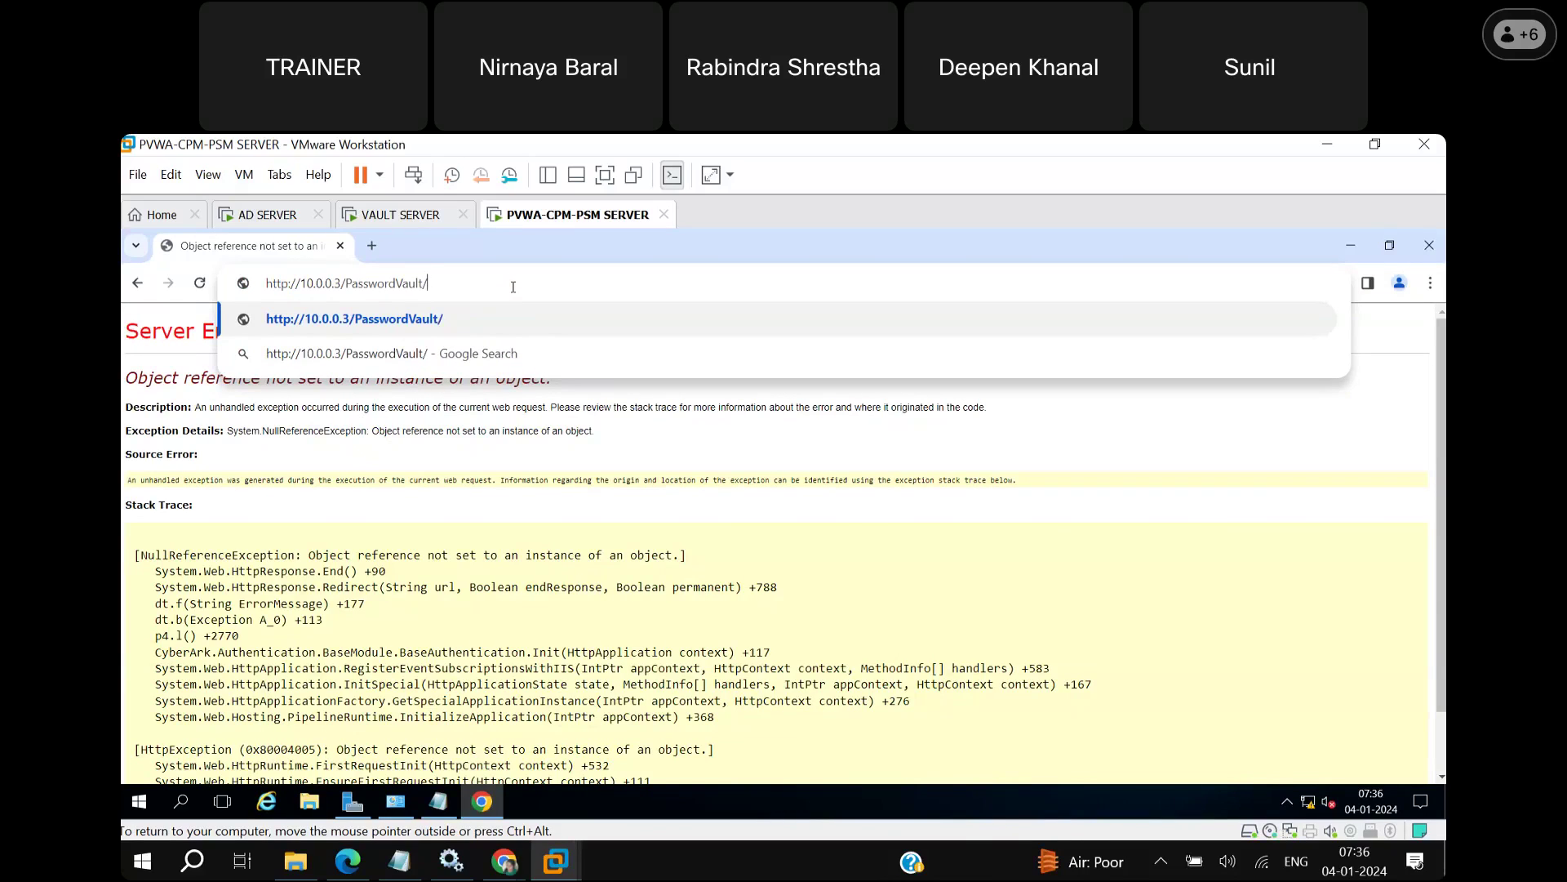
key(Return)
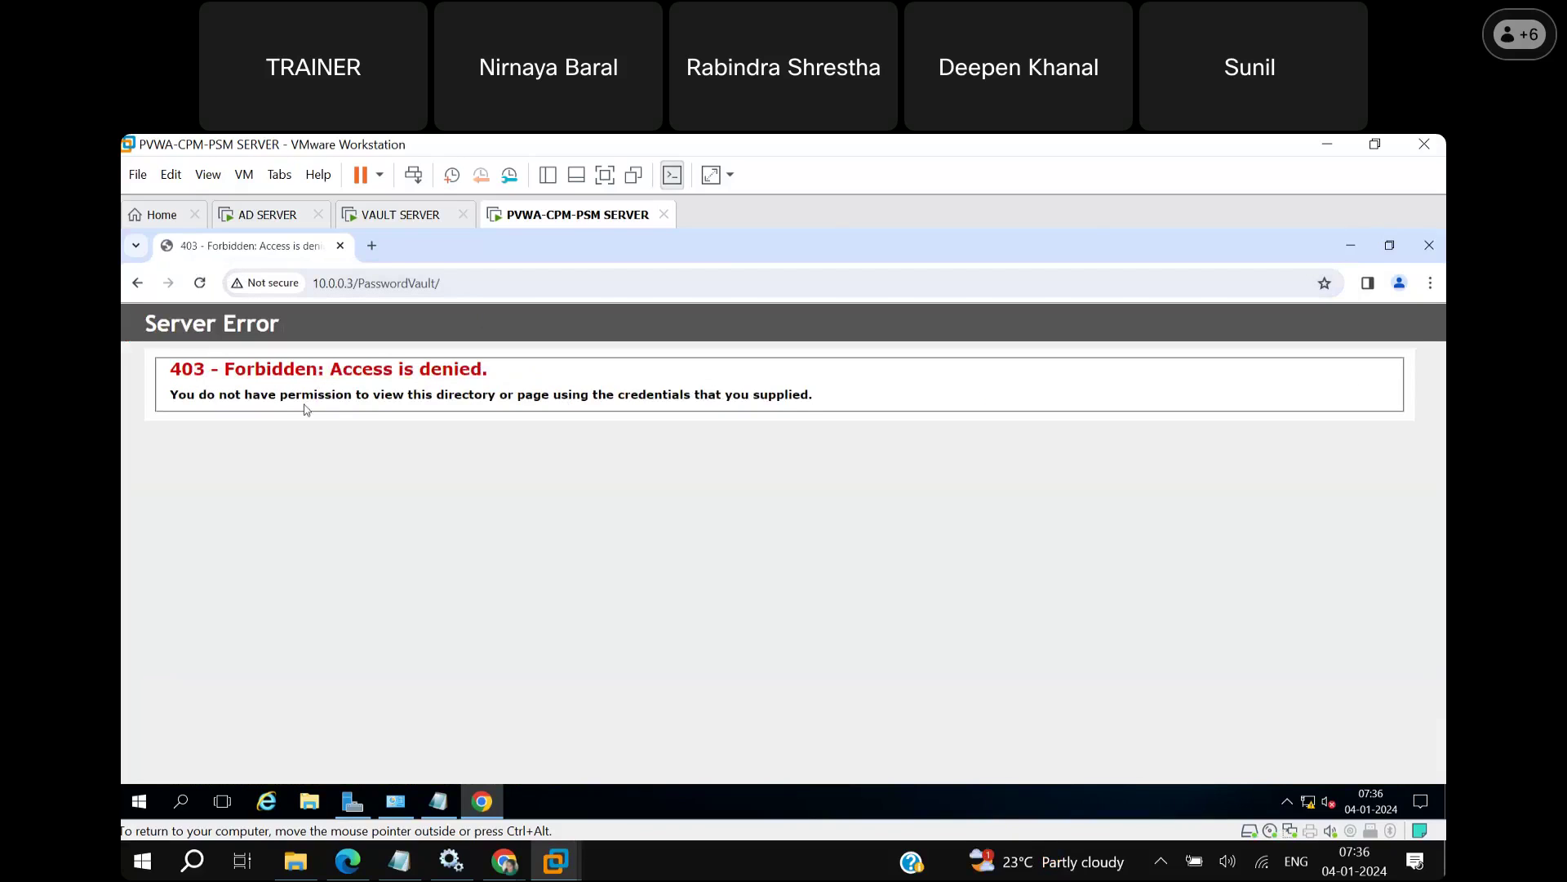
click(287, 292)
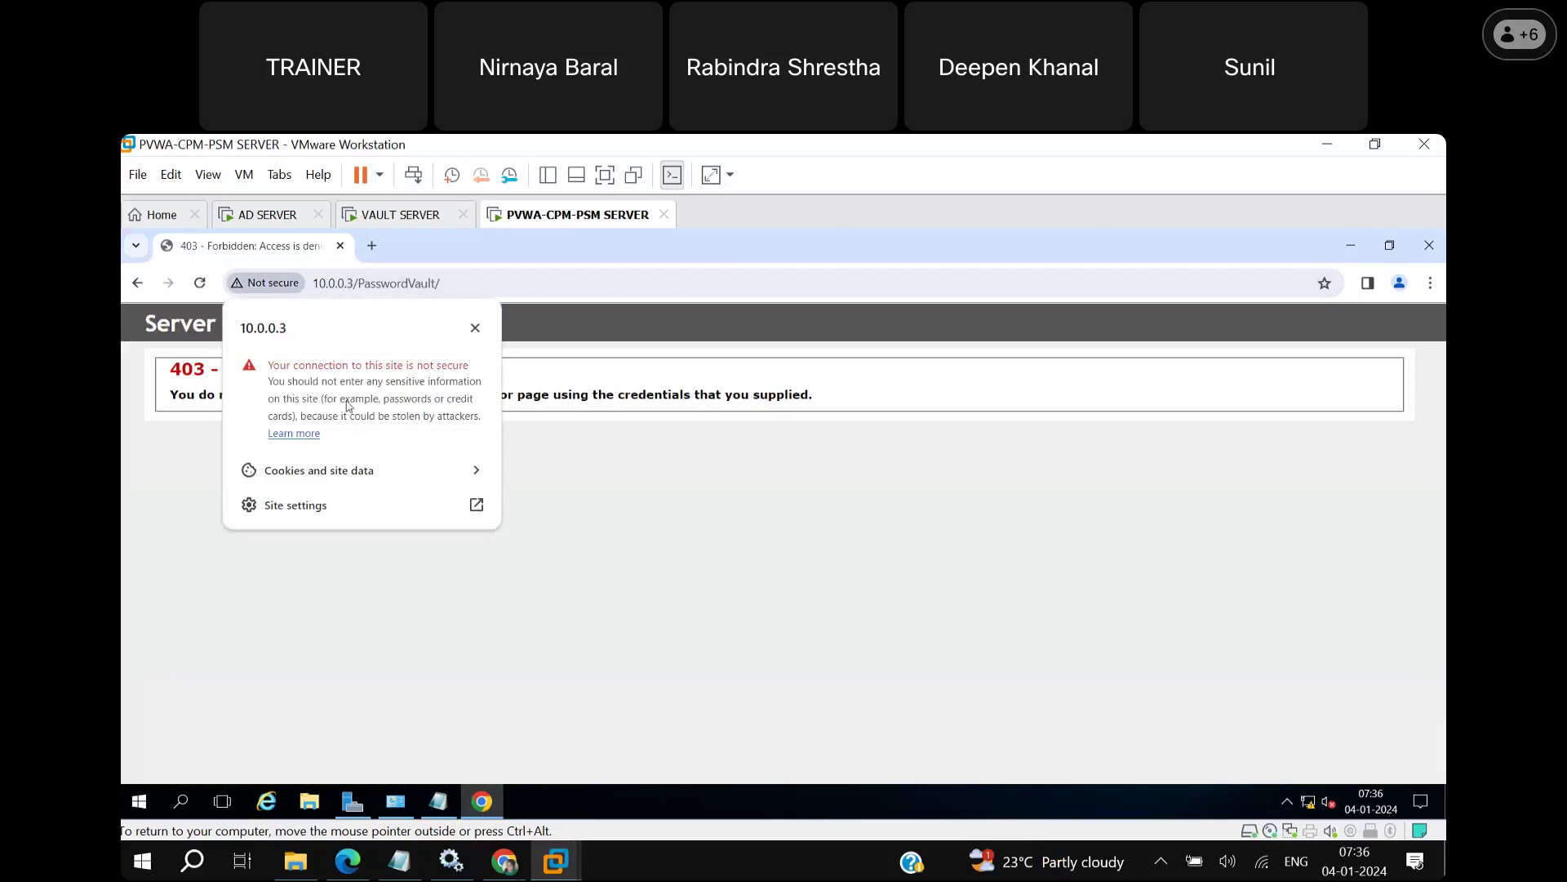
click(588, 452)
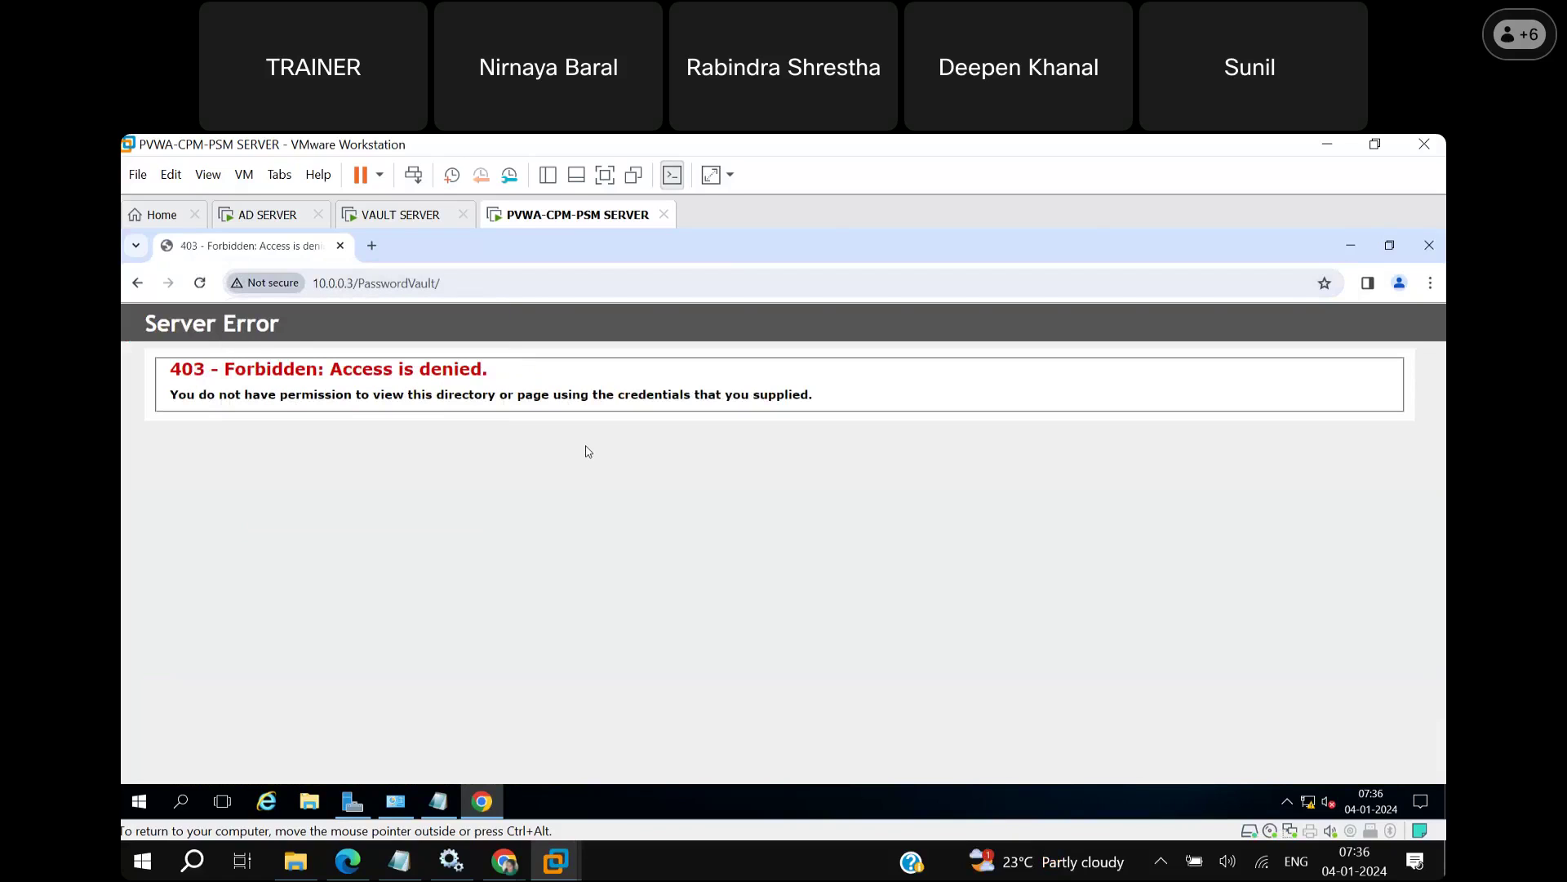
click(481, 281)
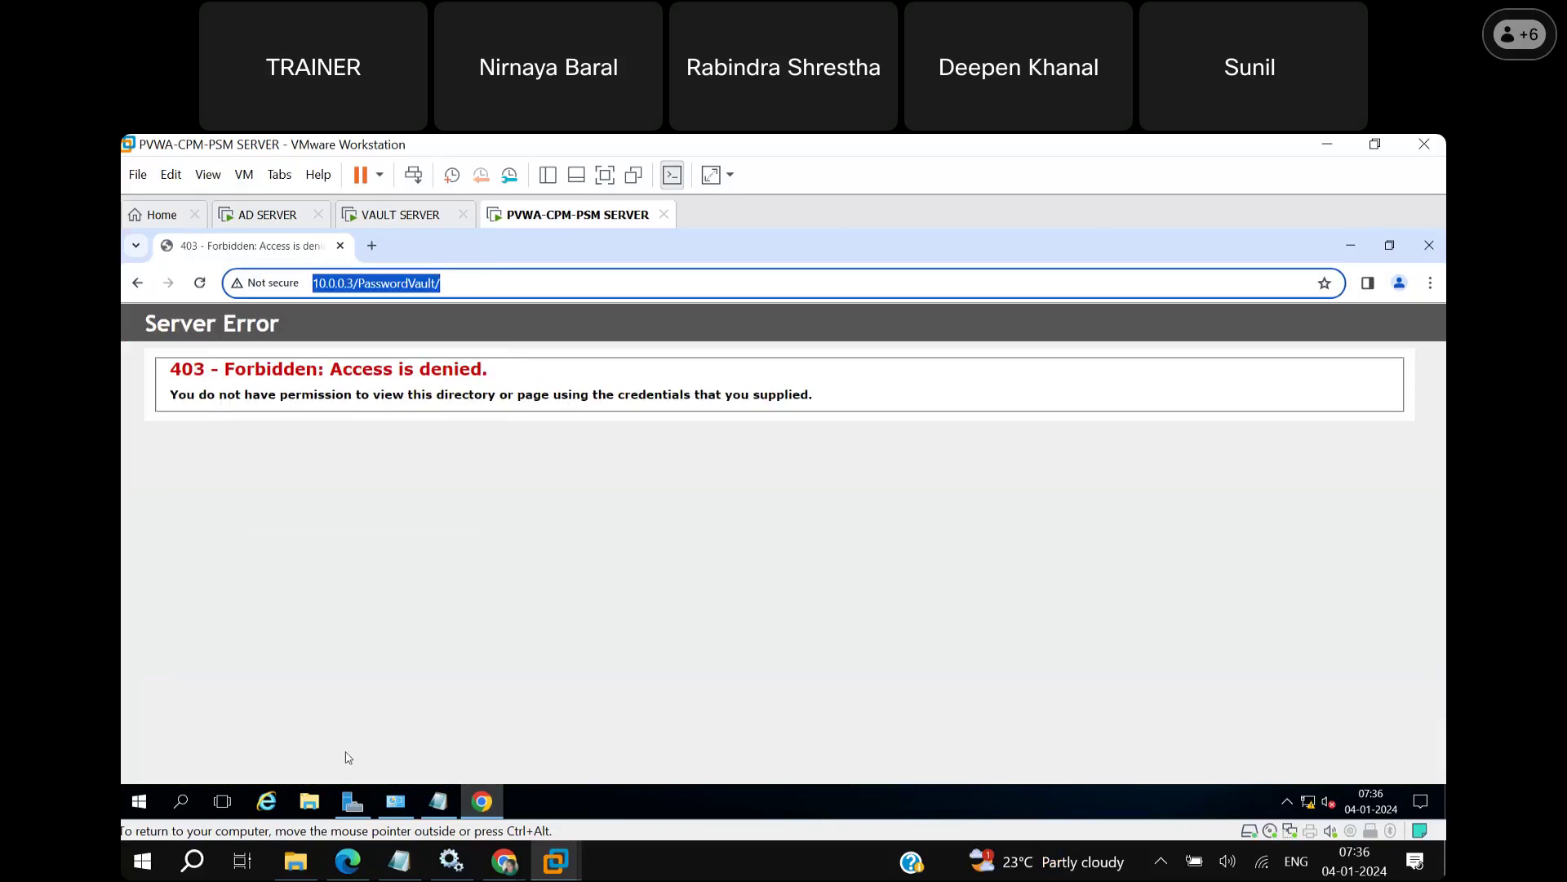
click(311, 807)
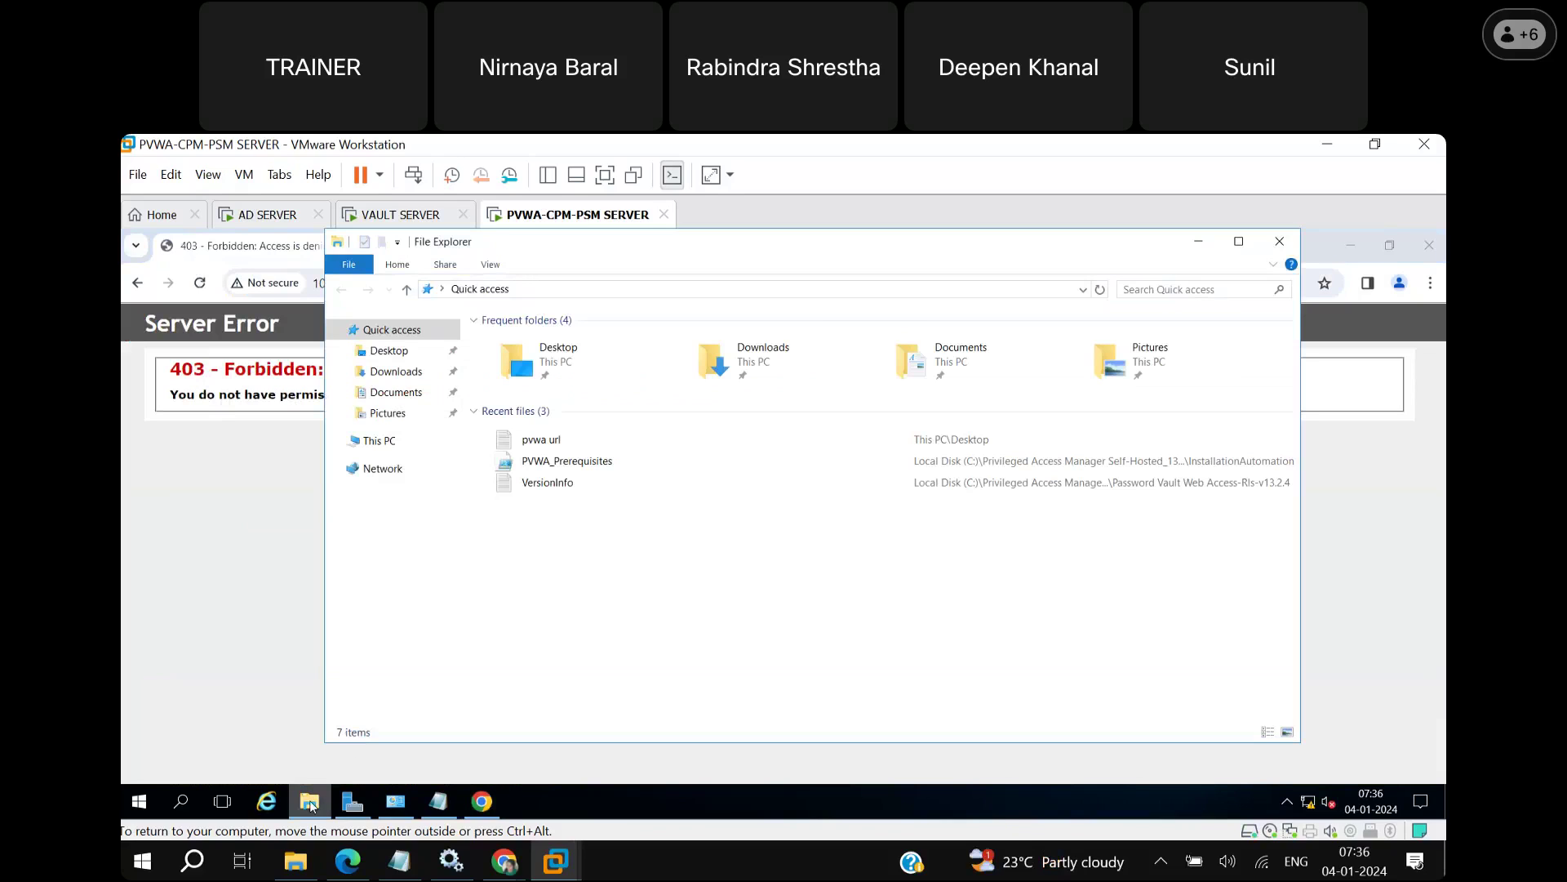
Copy the full computer name WIN-98VNDHKDCH2.CYBERARK.COM from This PC's system properties, then close those windows.
click(400, 446)
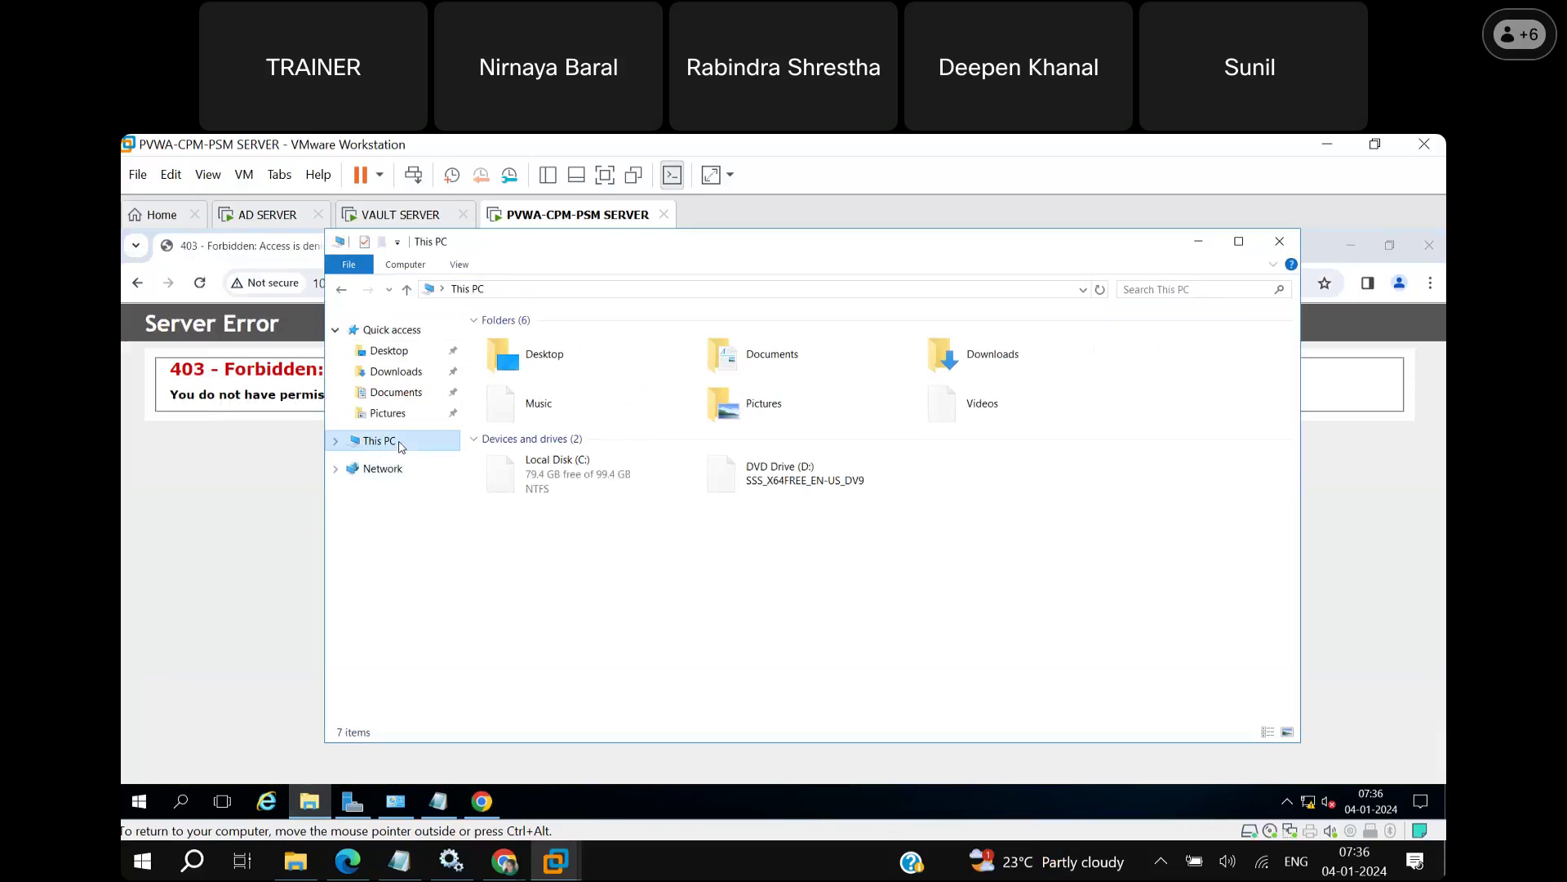
right_click(400, 441)
click(471, 678)
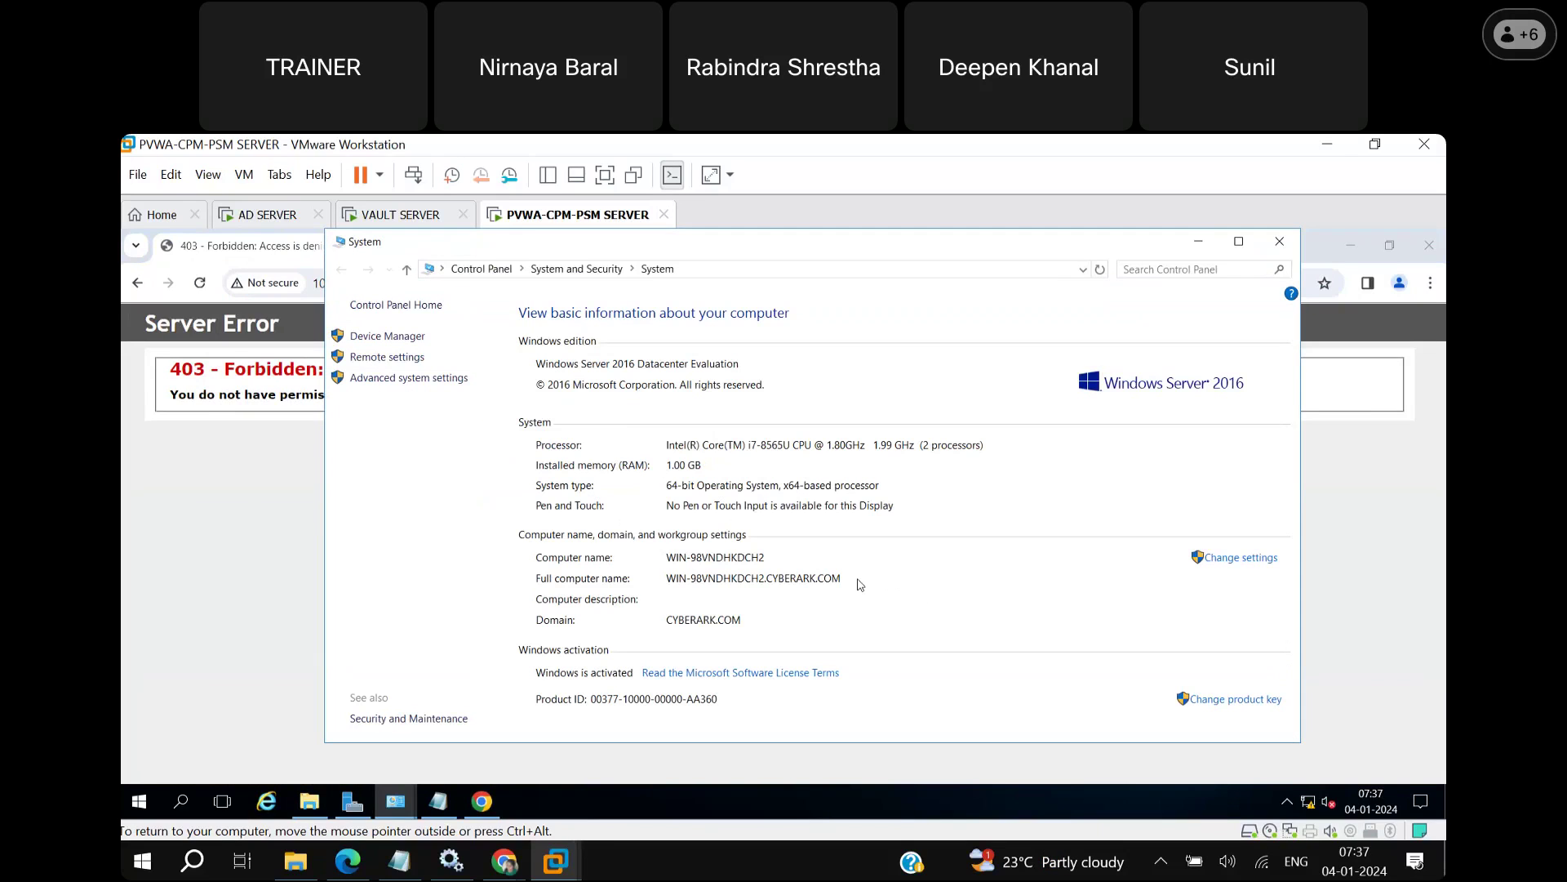
click(1242, 559)
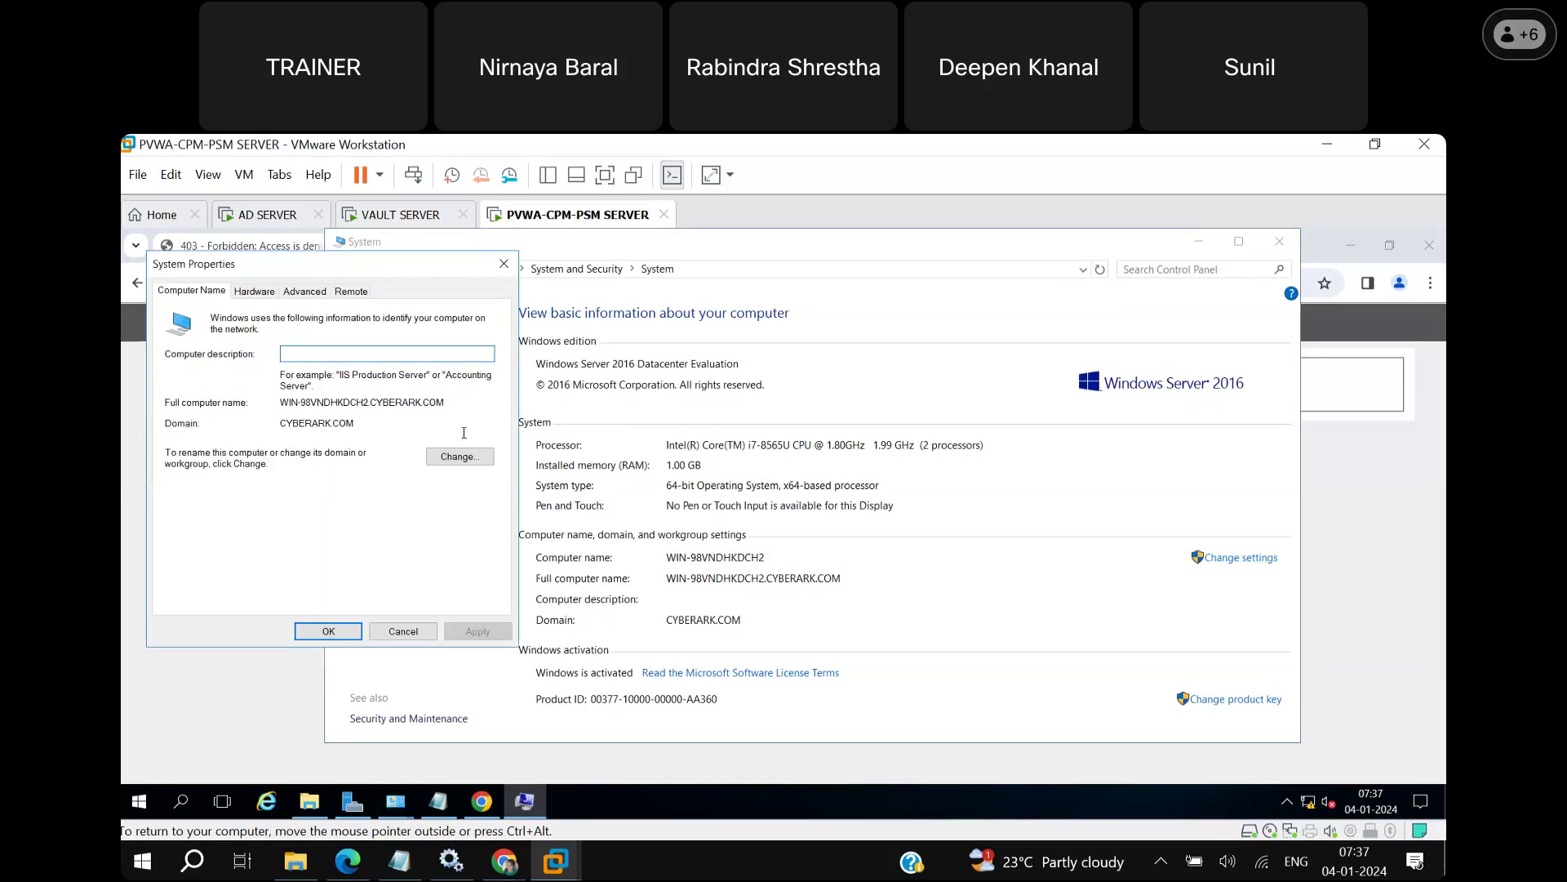
drag(448, 404, 280, 402)
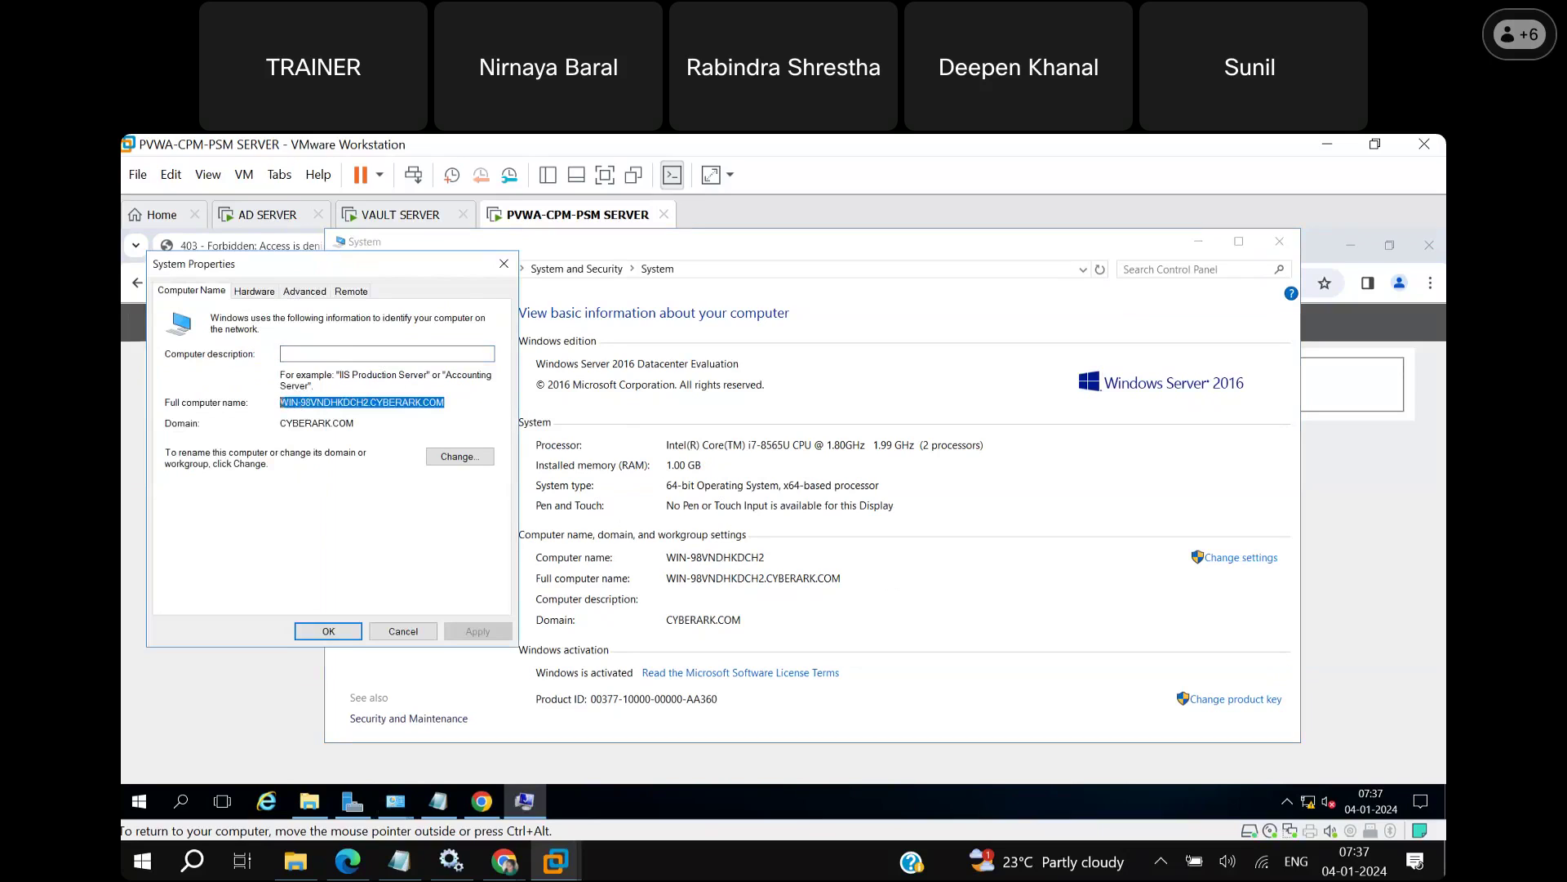
click(504, 264)
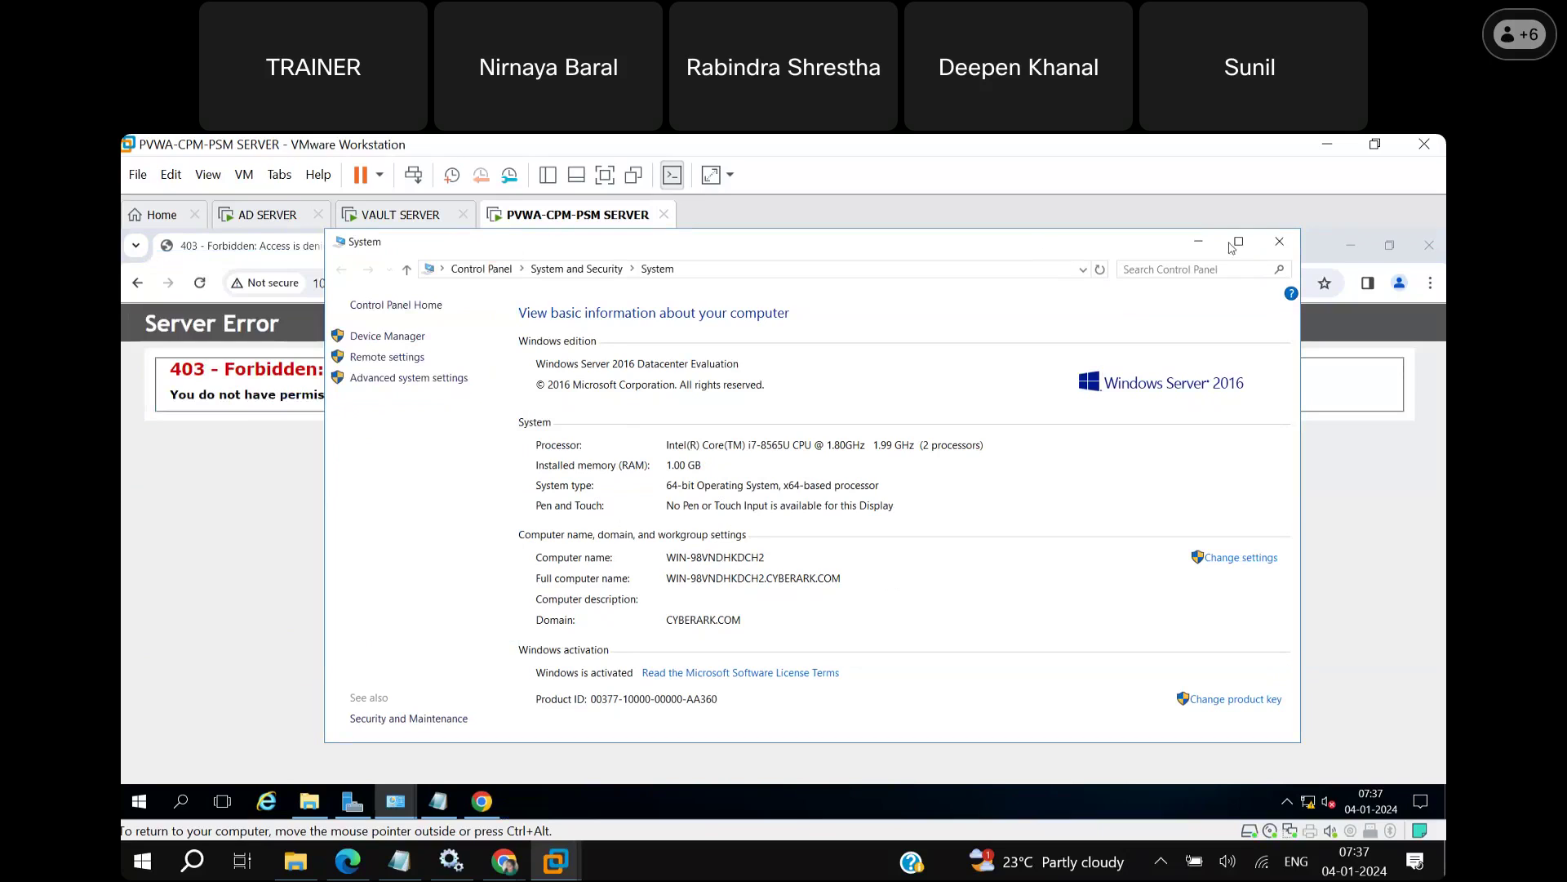
click(1279, 241)
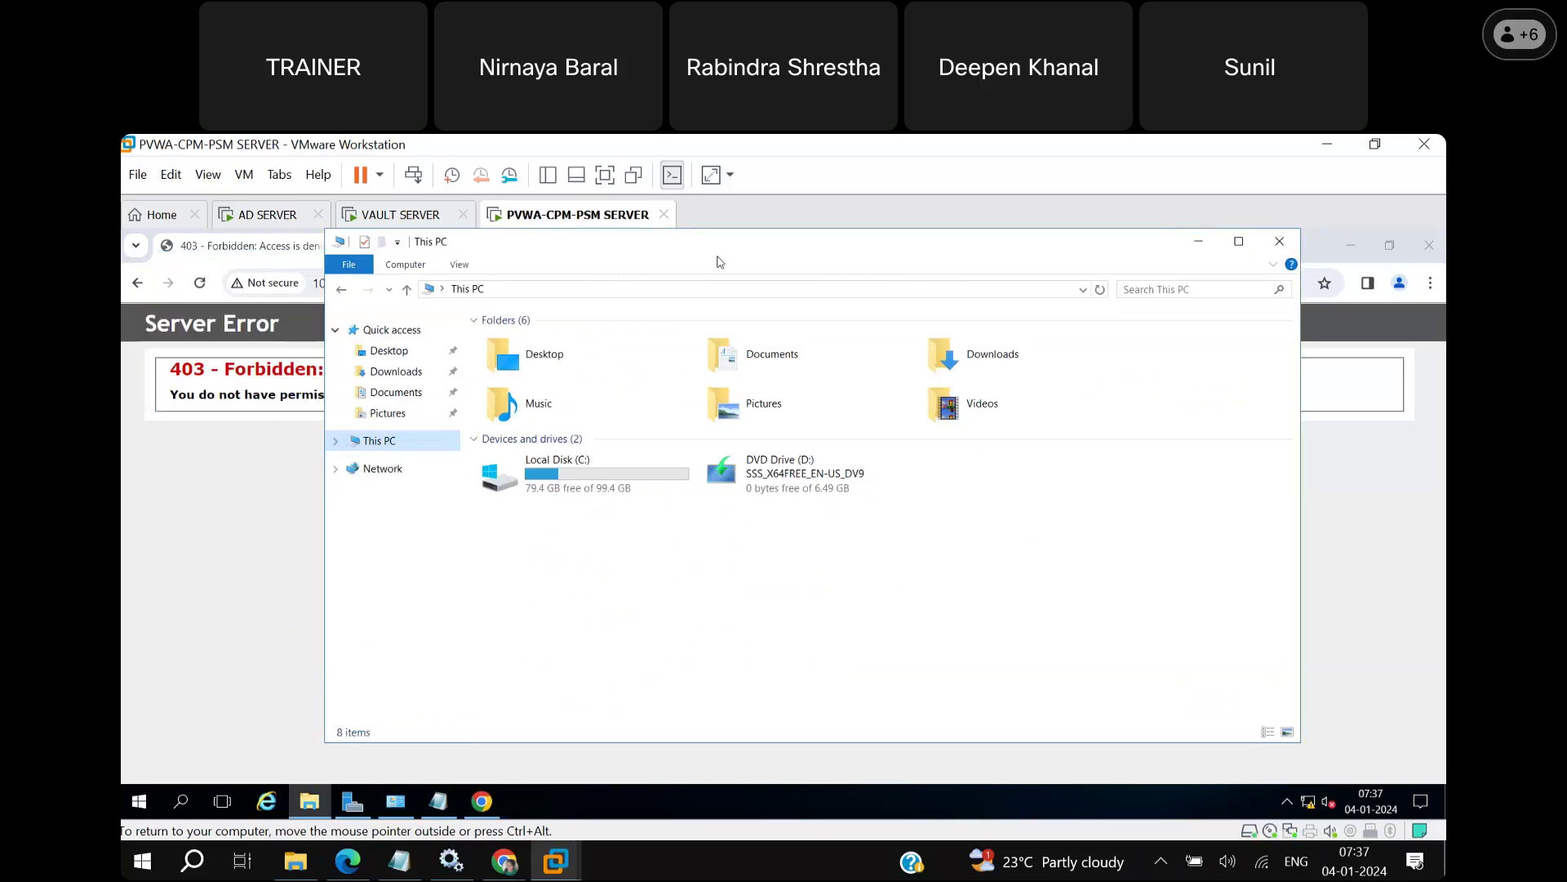
click(1199, 241)
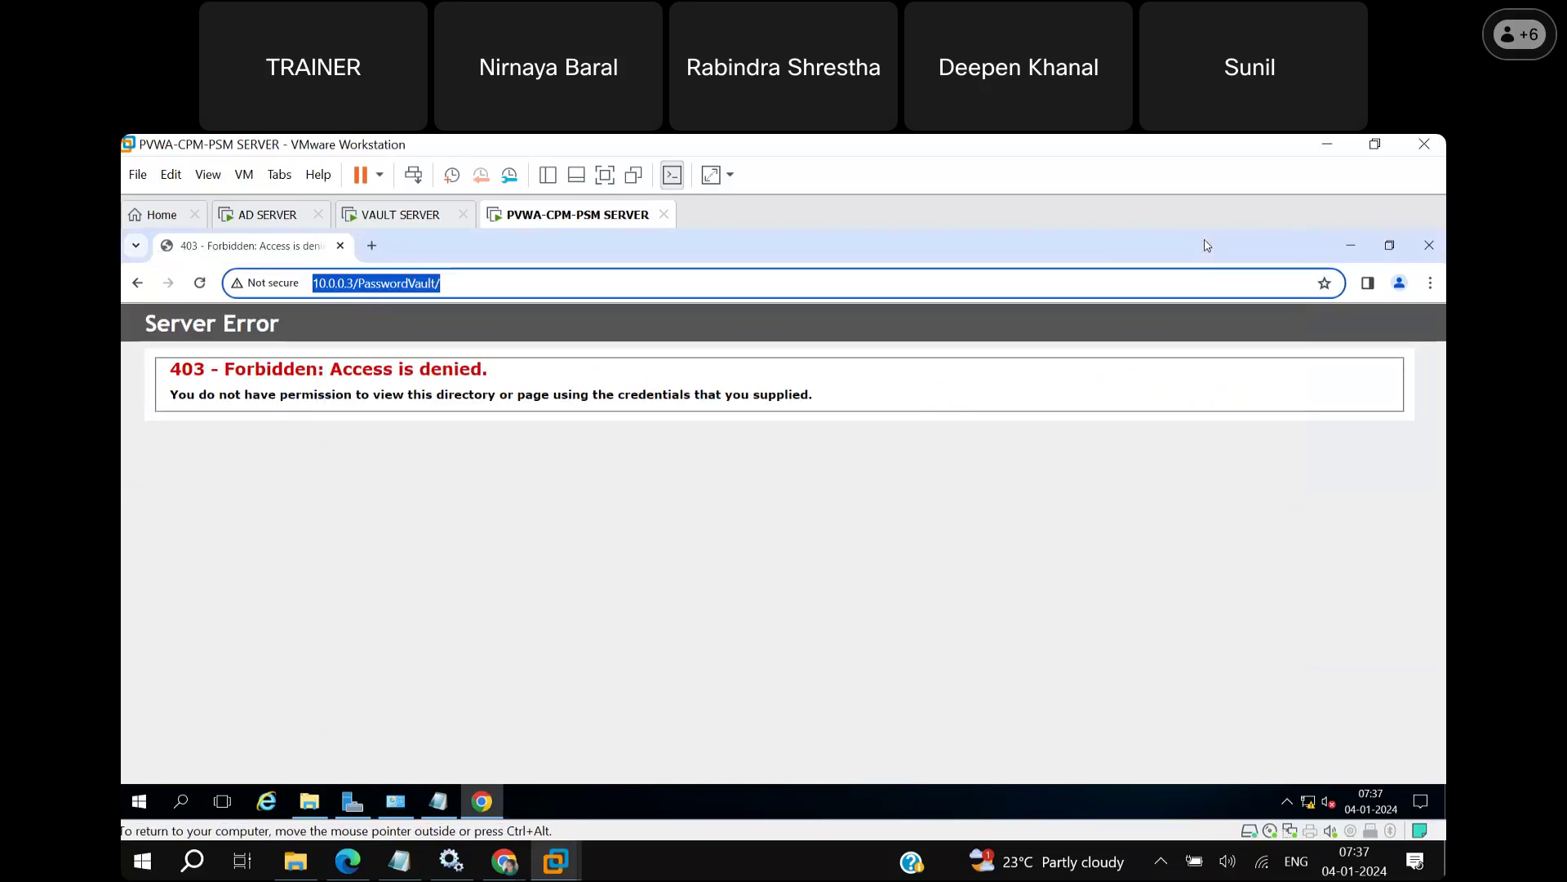
key(BackSpace)
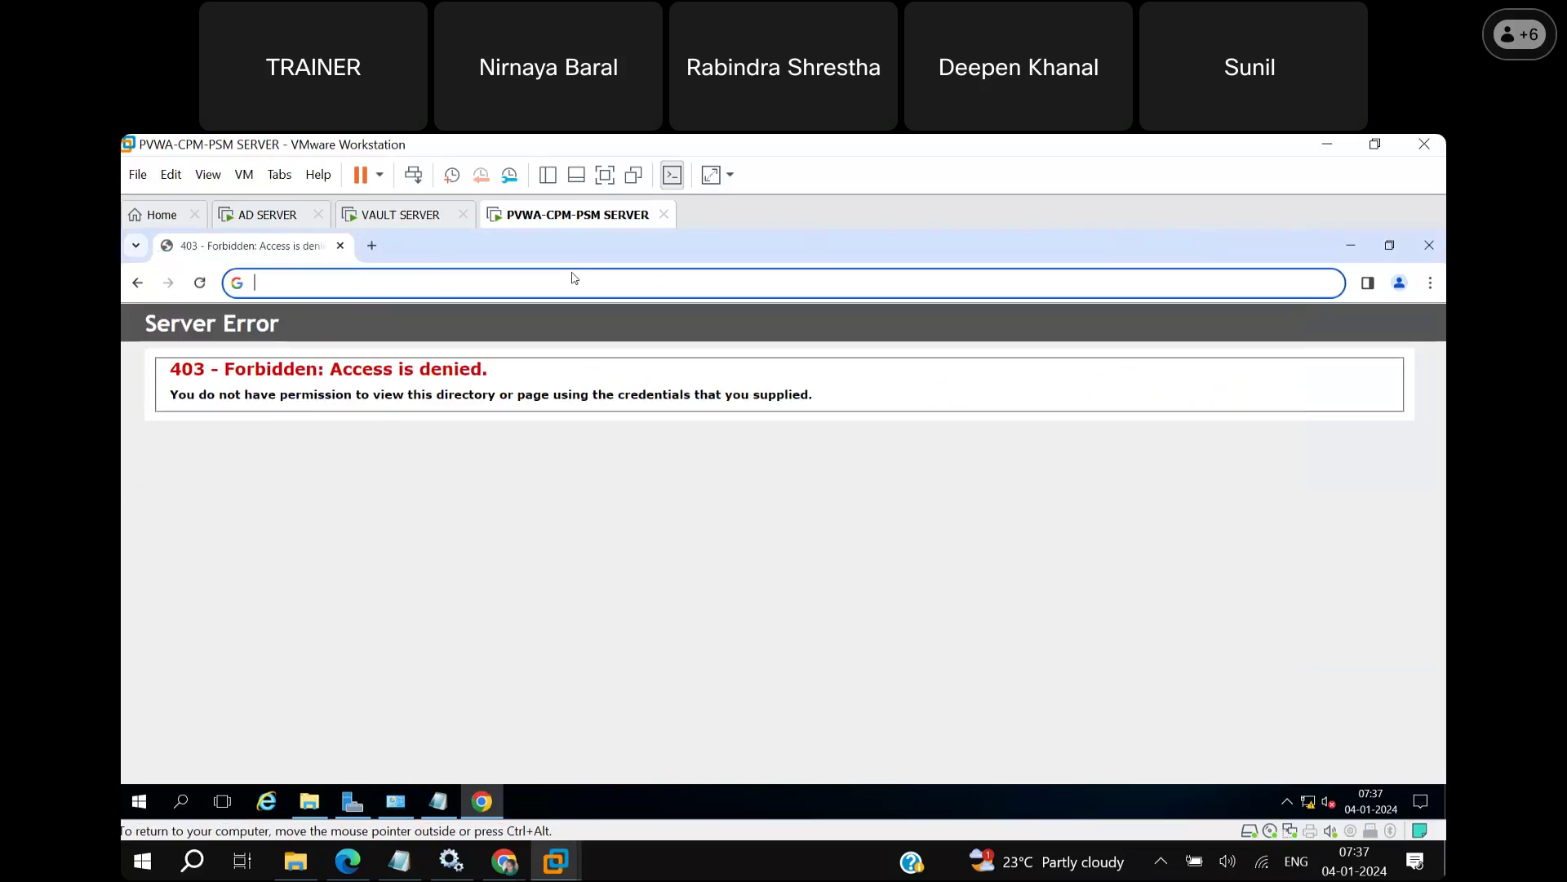
text(https://)
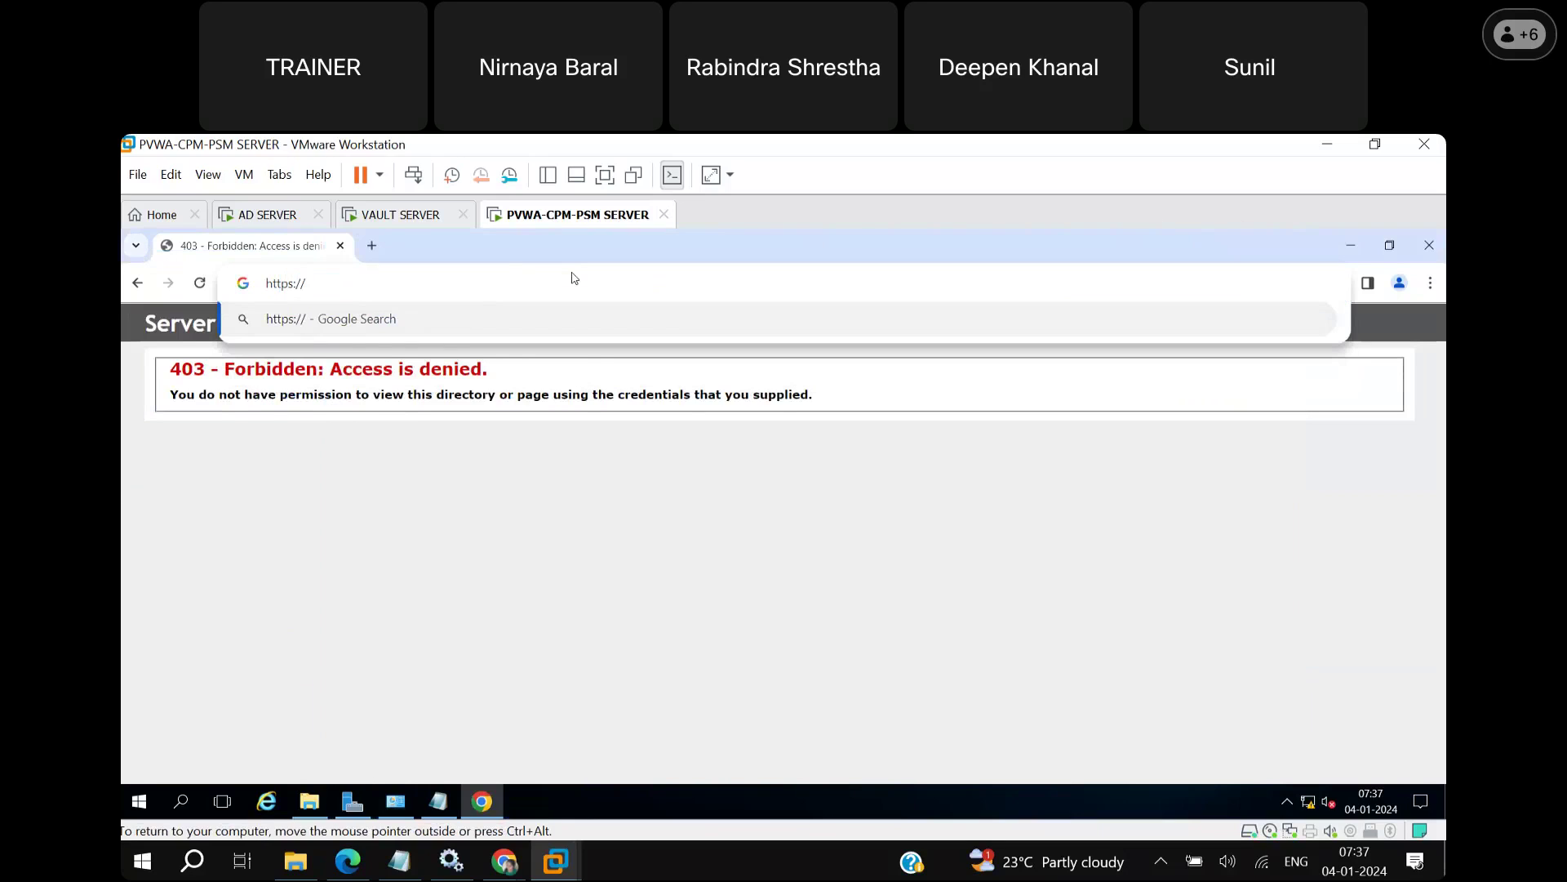
text(WIN-98VNDHKDCH2.CYBERARK.COM)
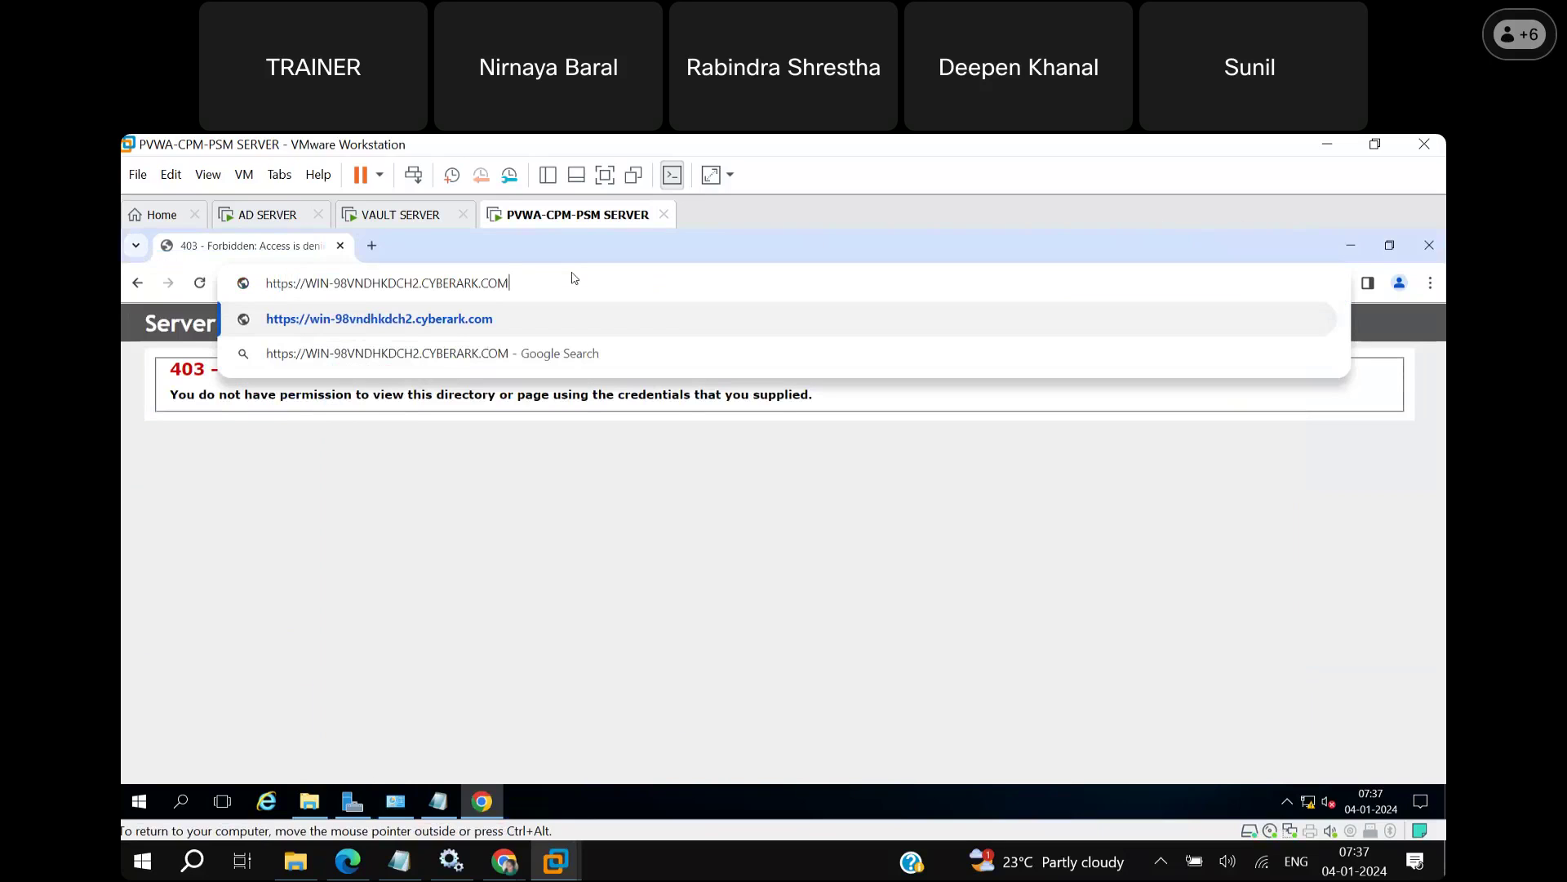
text(/)
text(Pass)
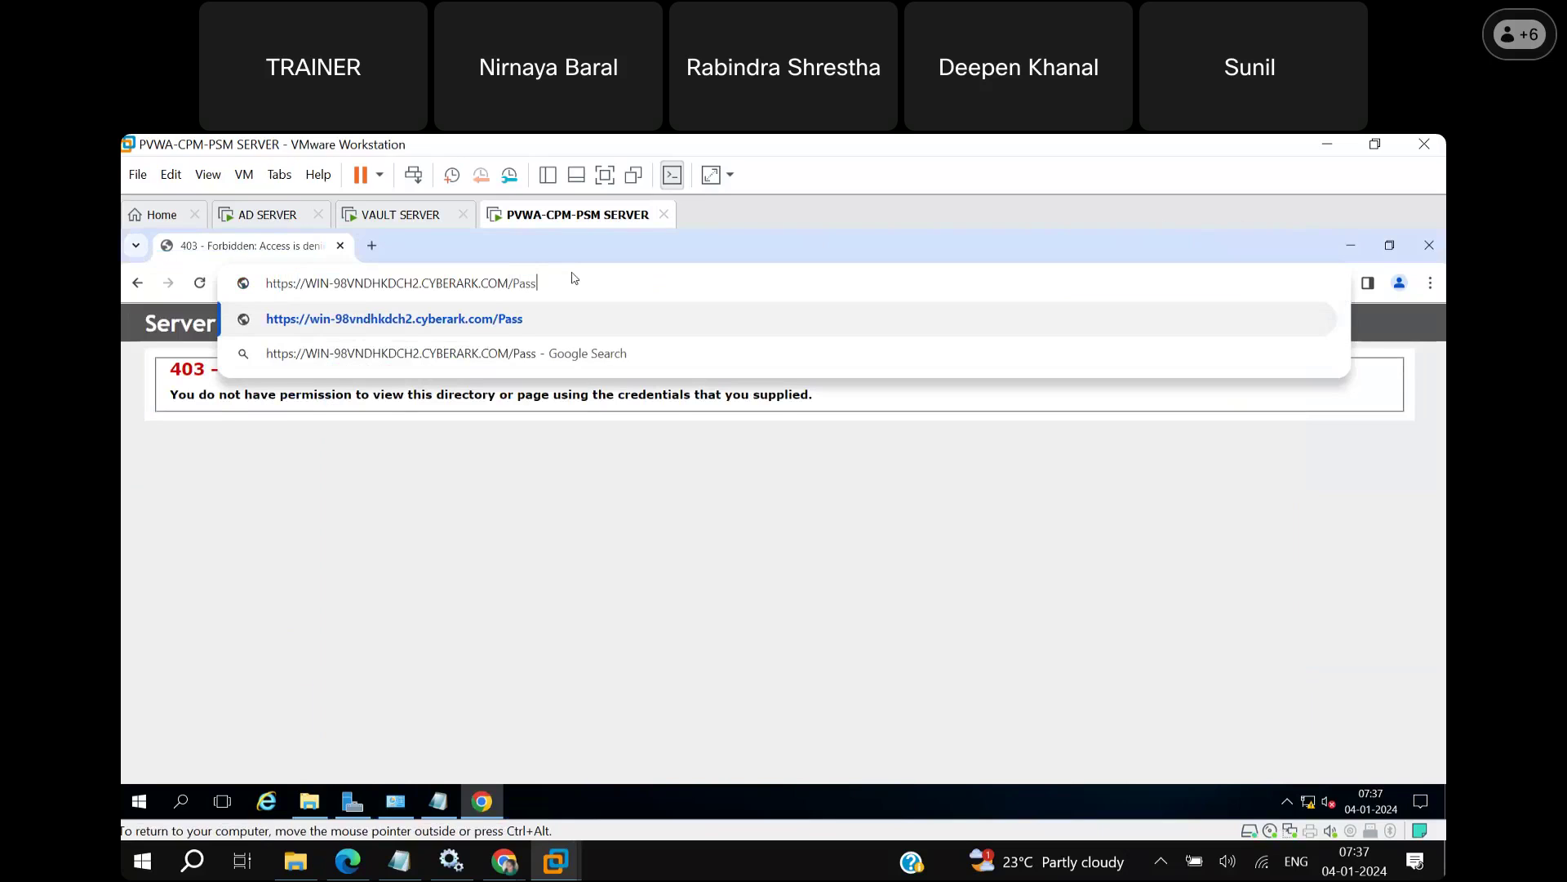
text(wordVault/)
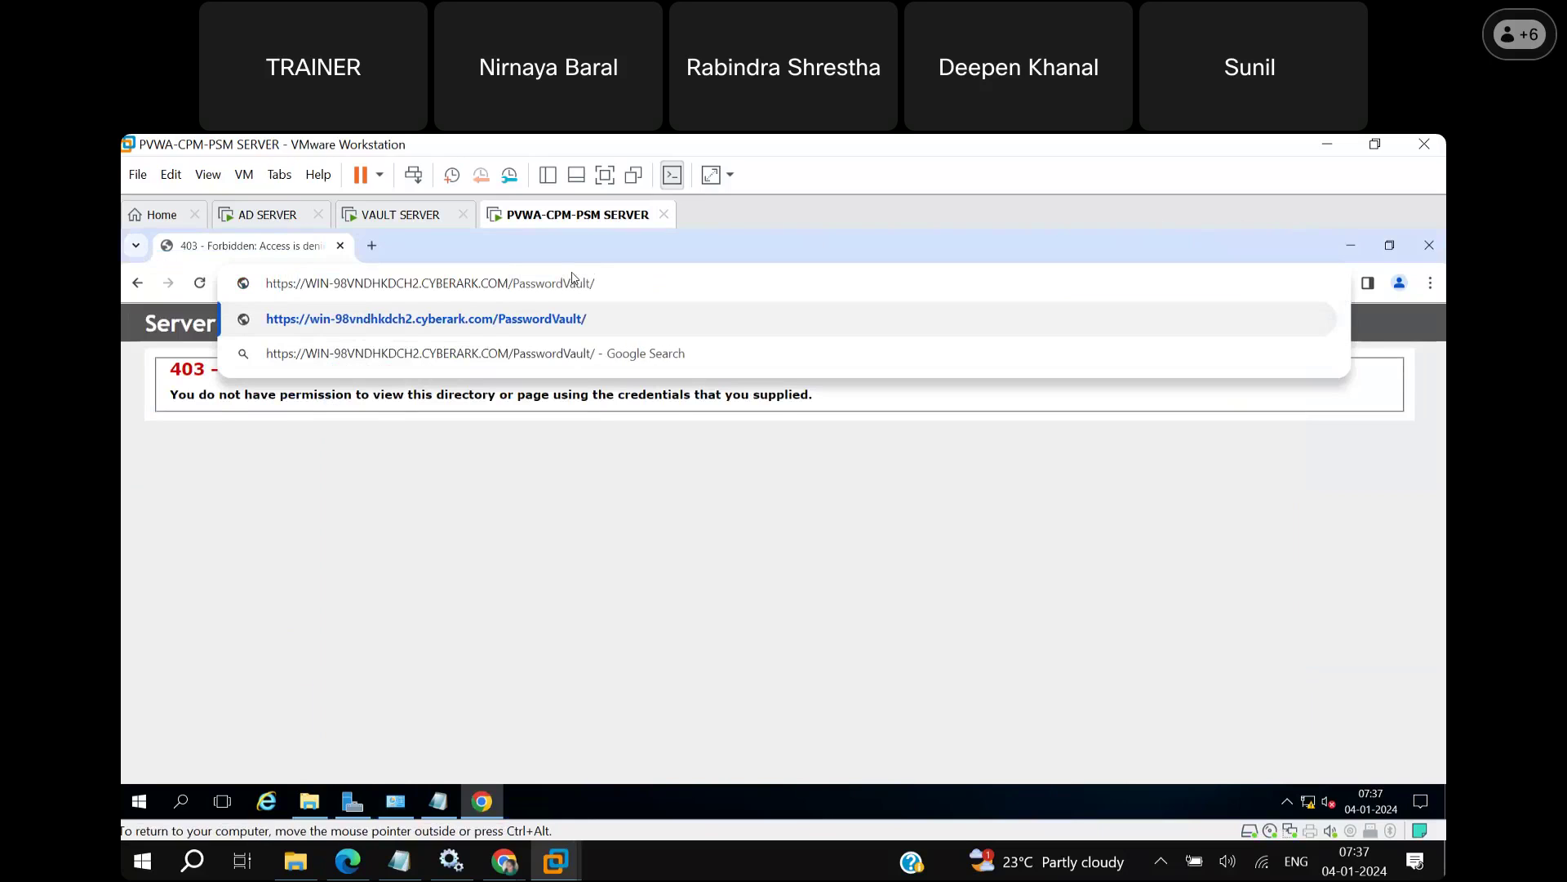
key(Return)
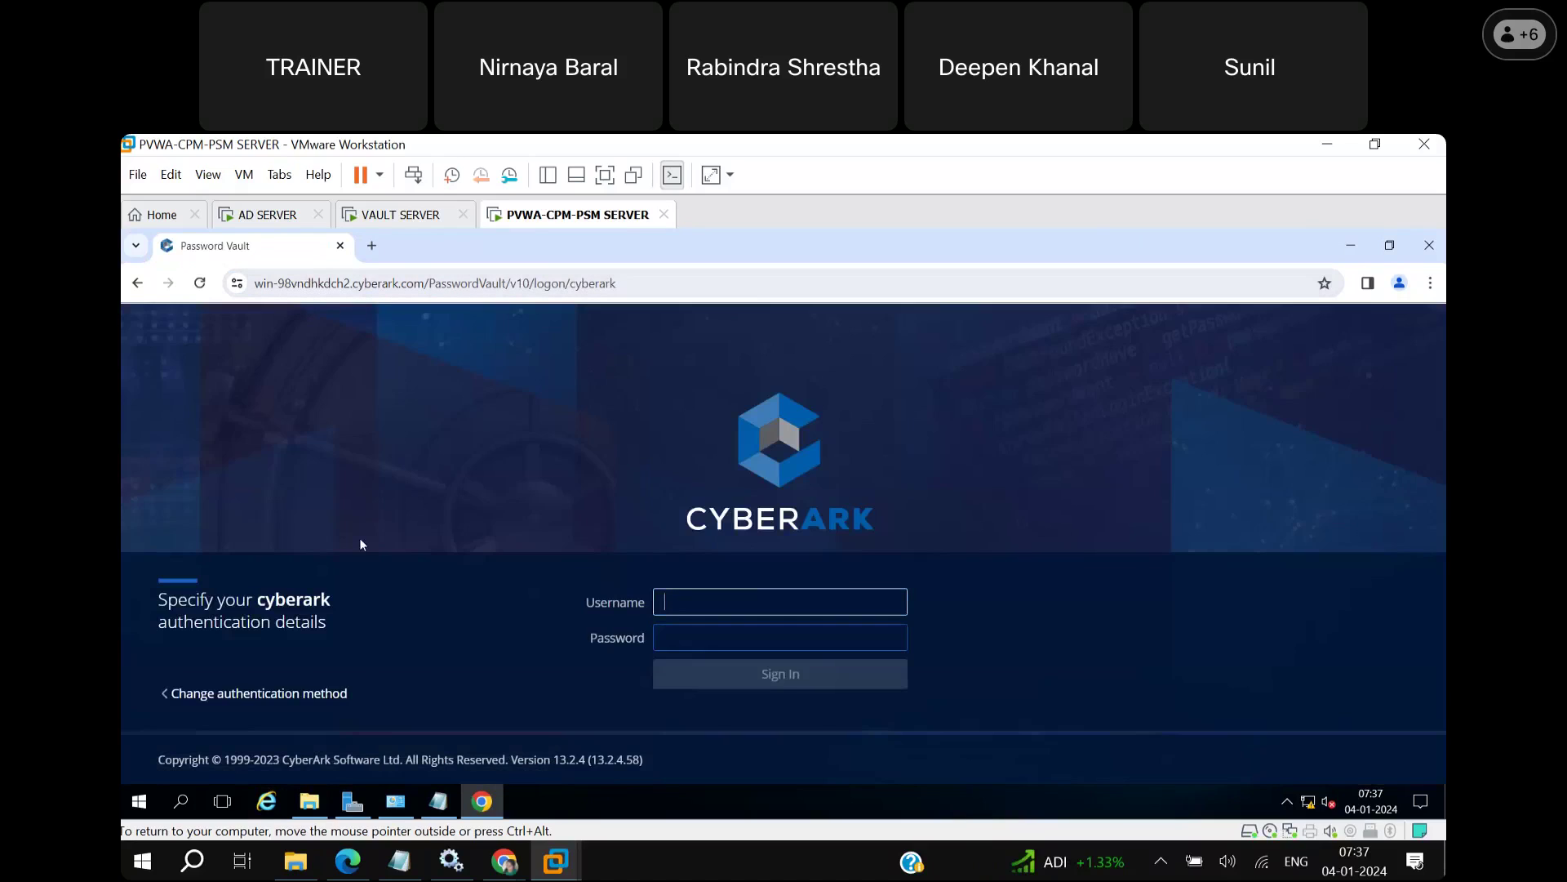
click(311, 801)
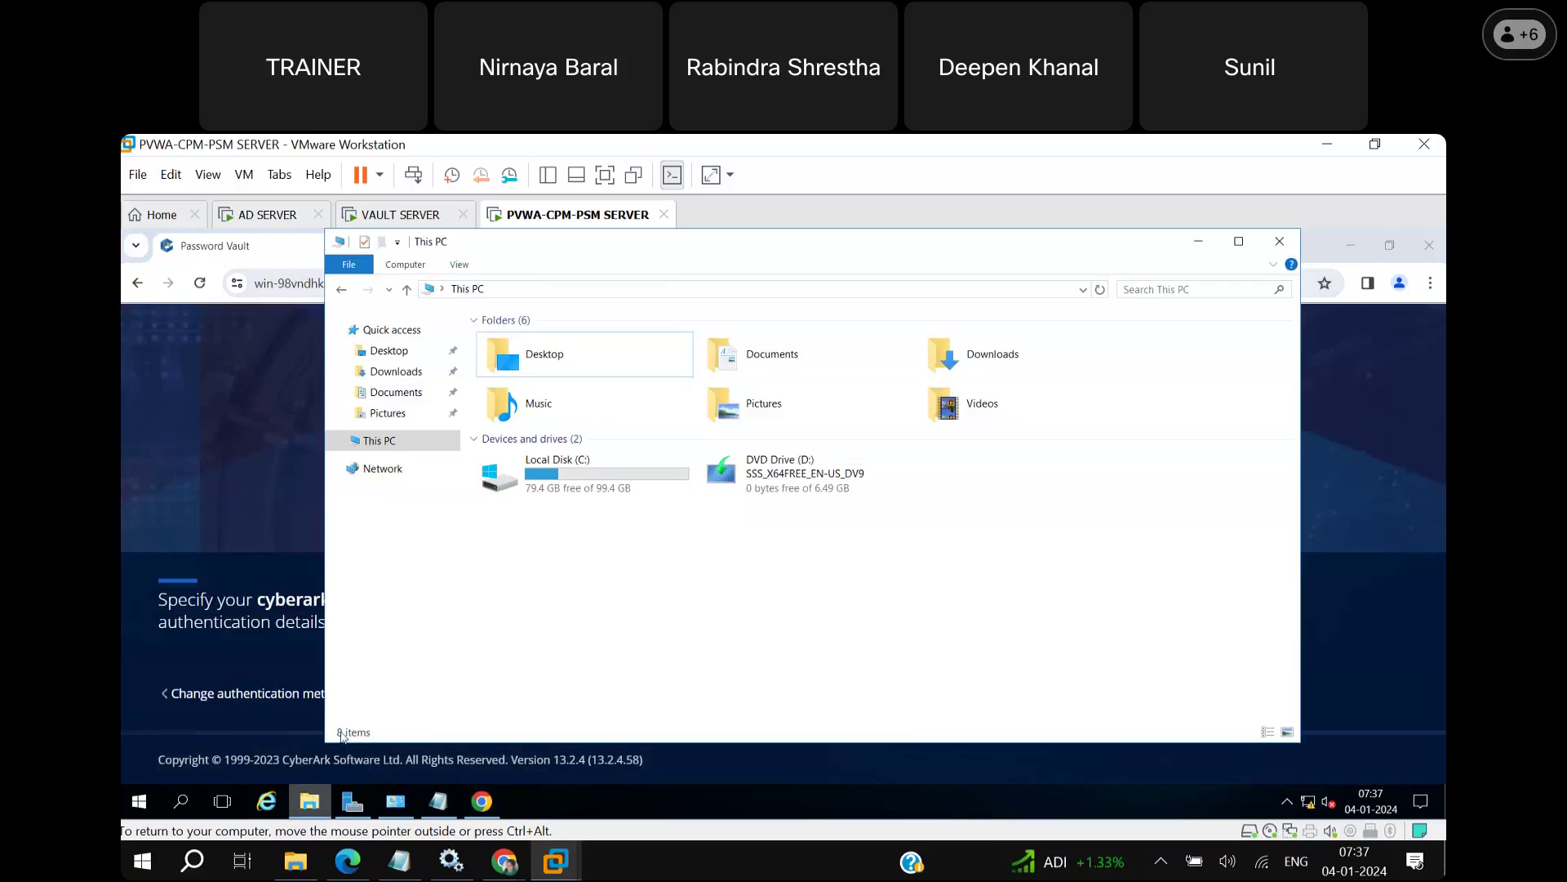
right_click(414, 445)
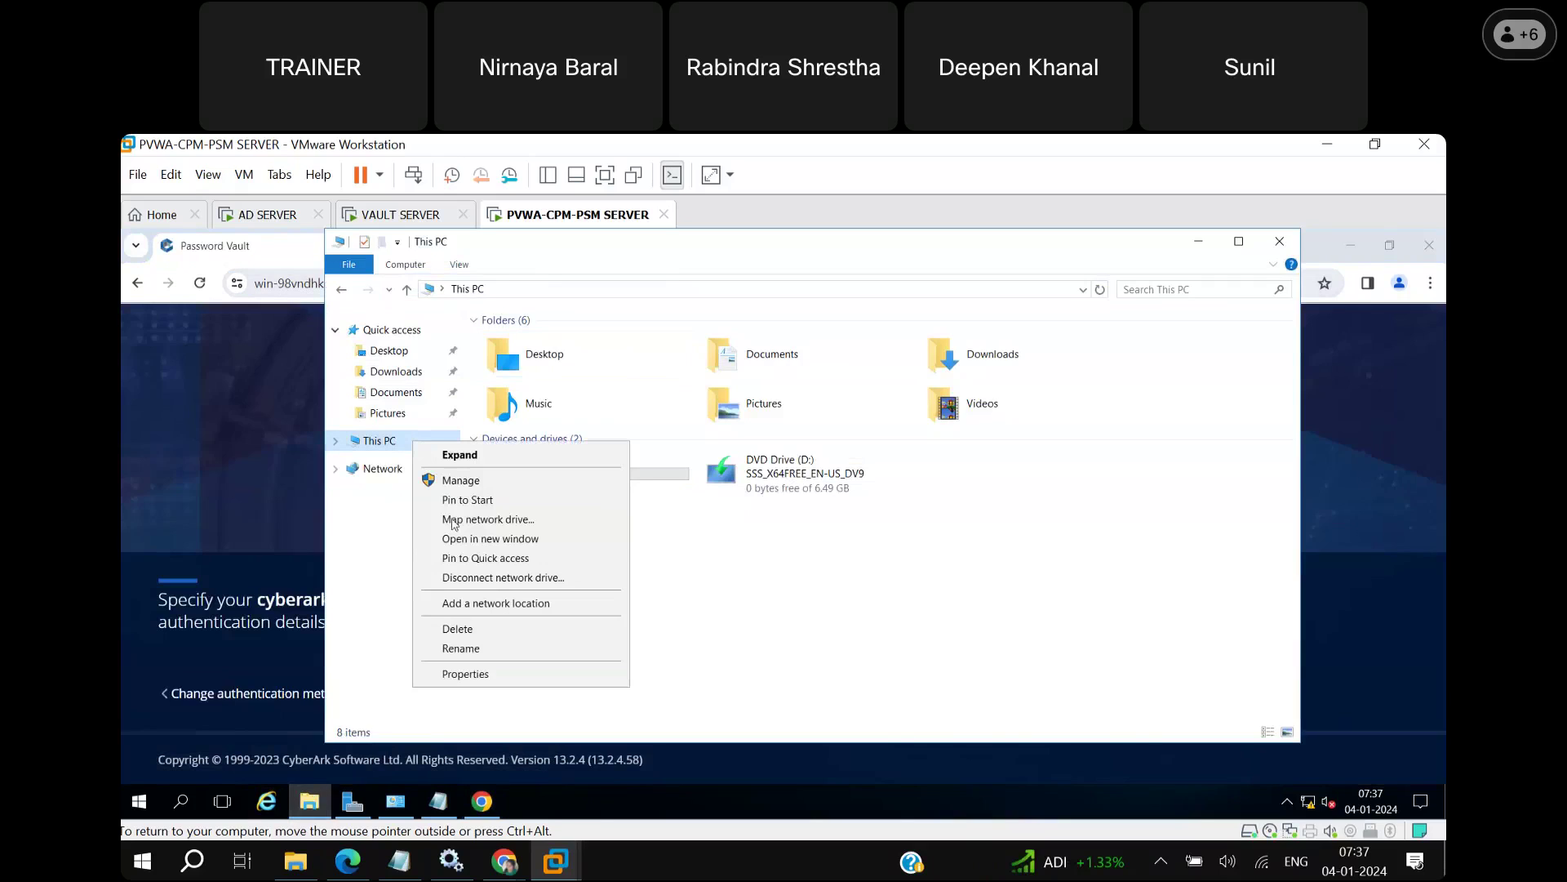
click(619, 671)
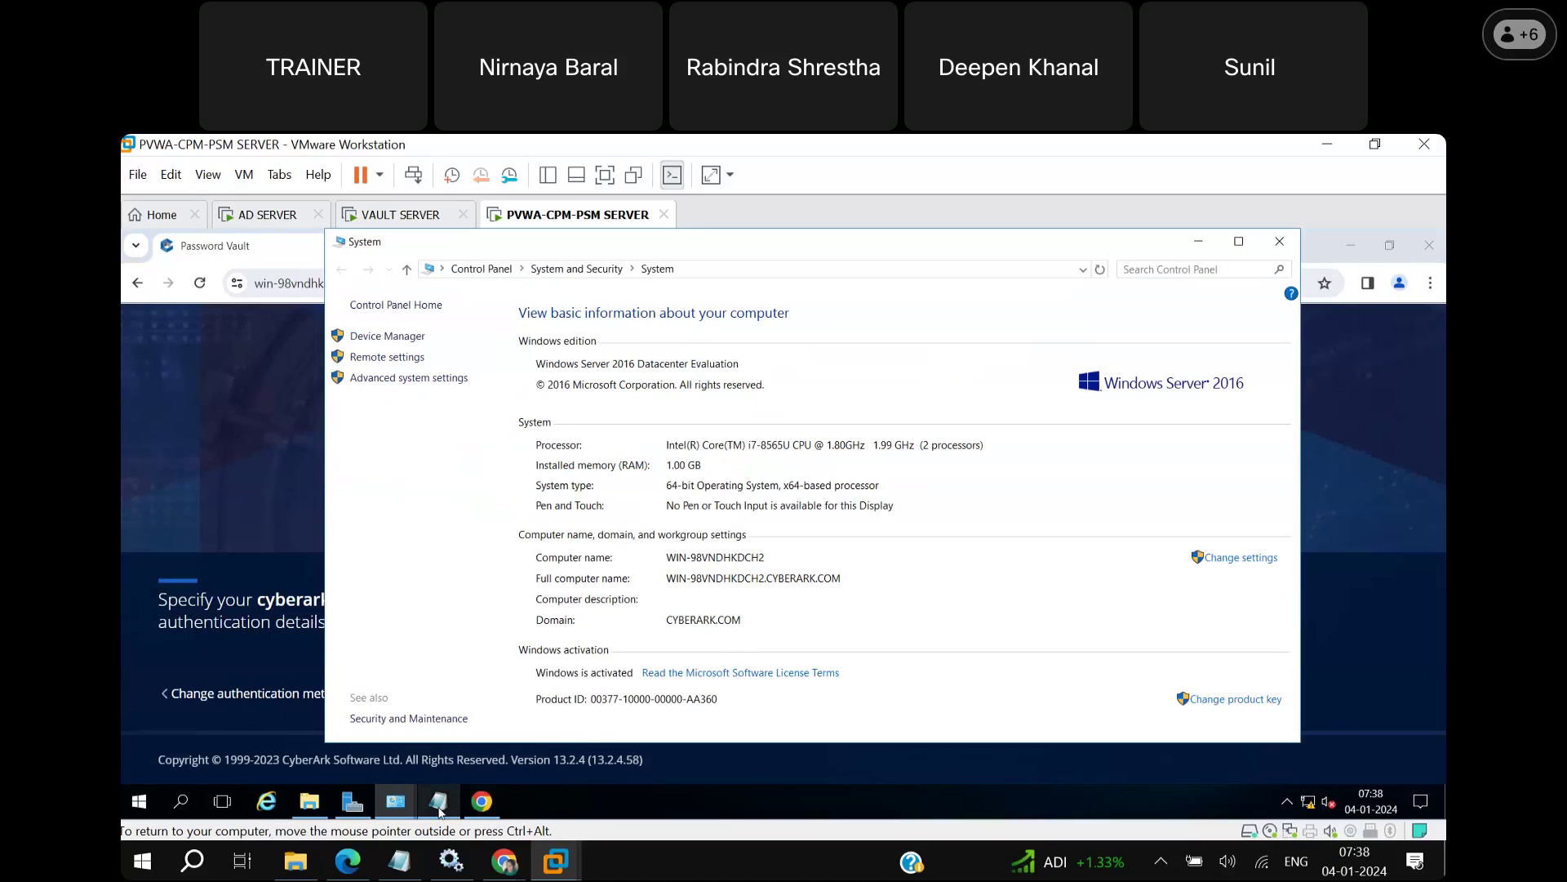
mouse_move(439, 809)
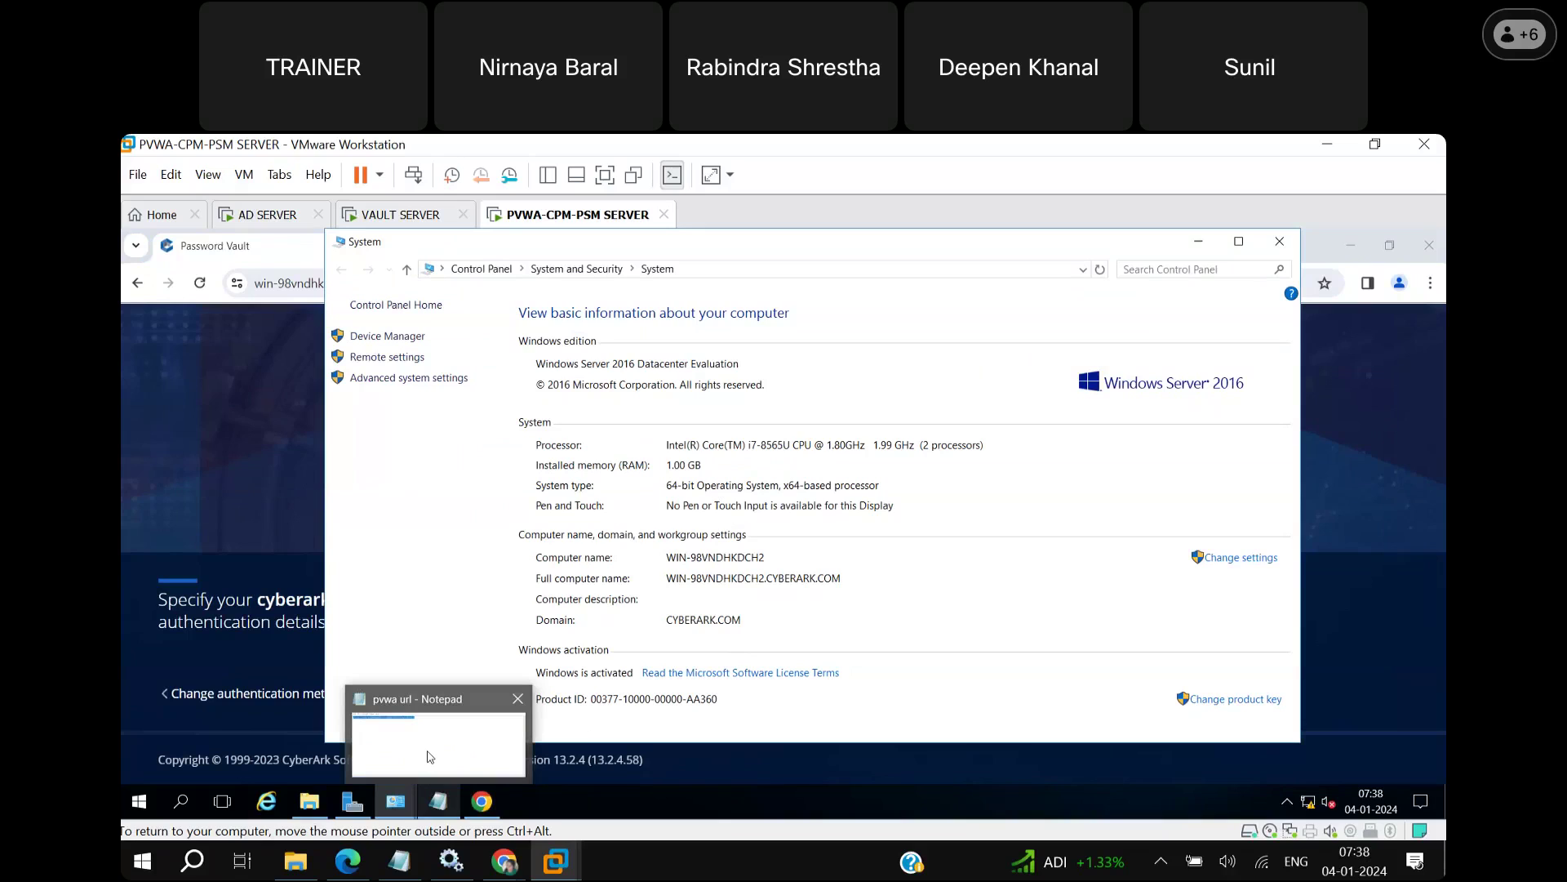
click(483, 807)
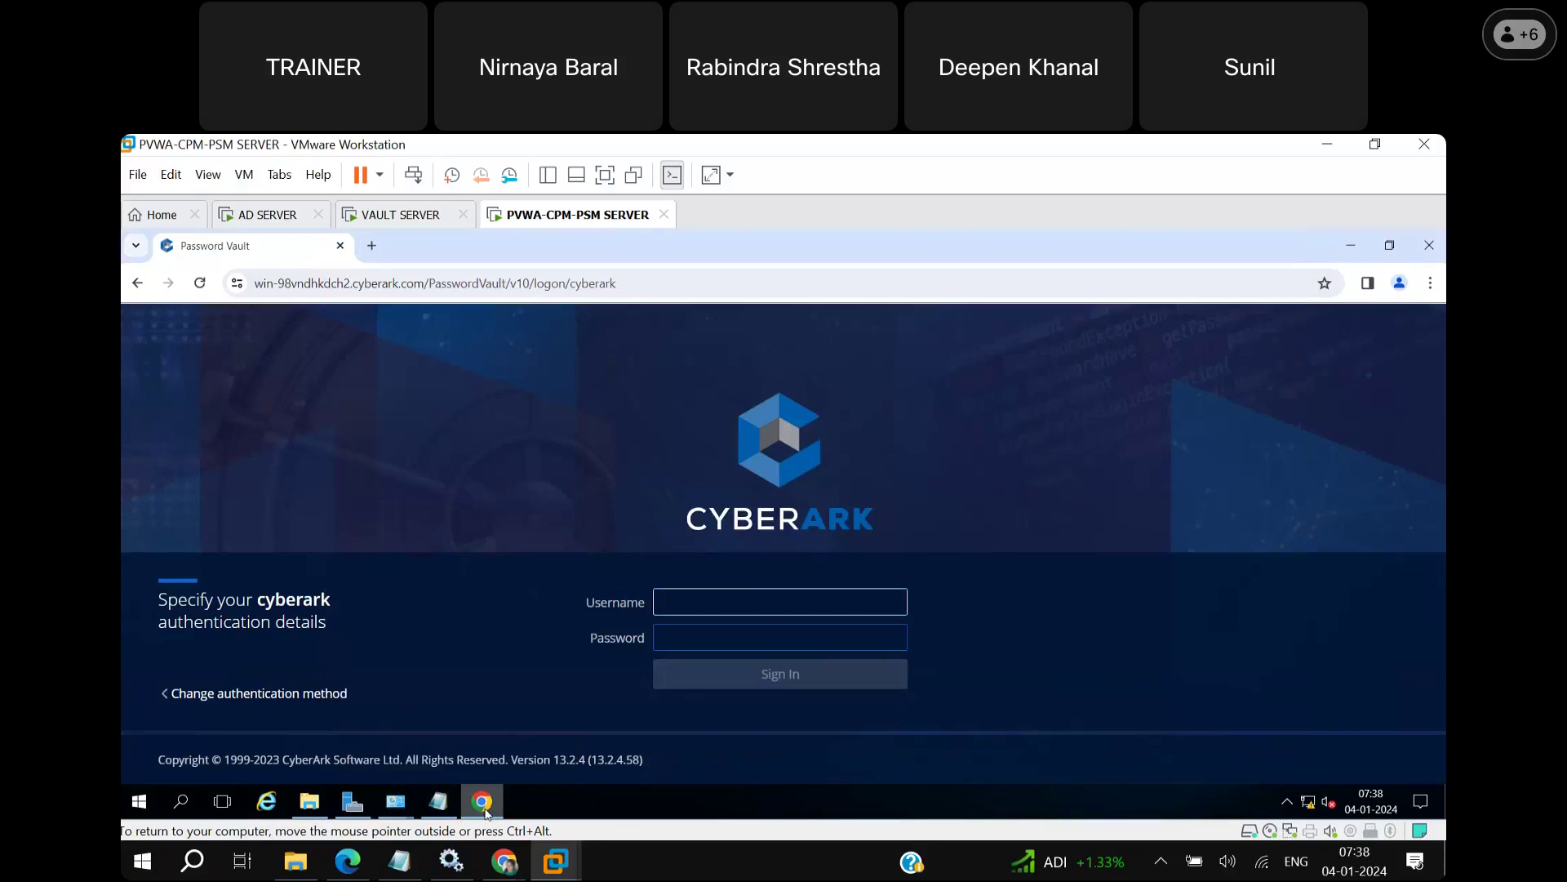
click(446, 804)
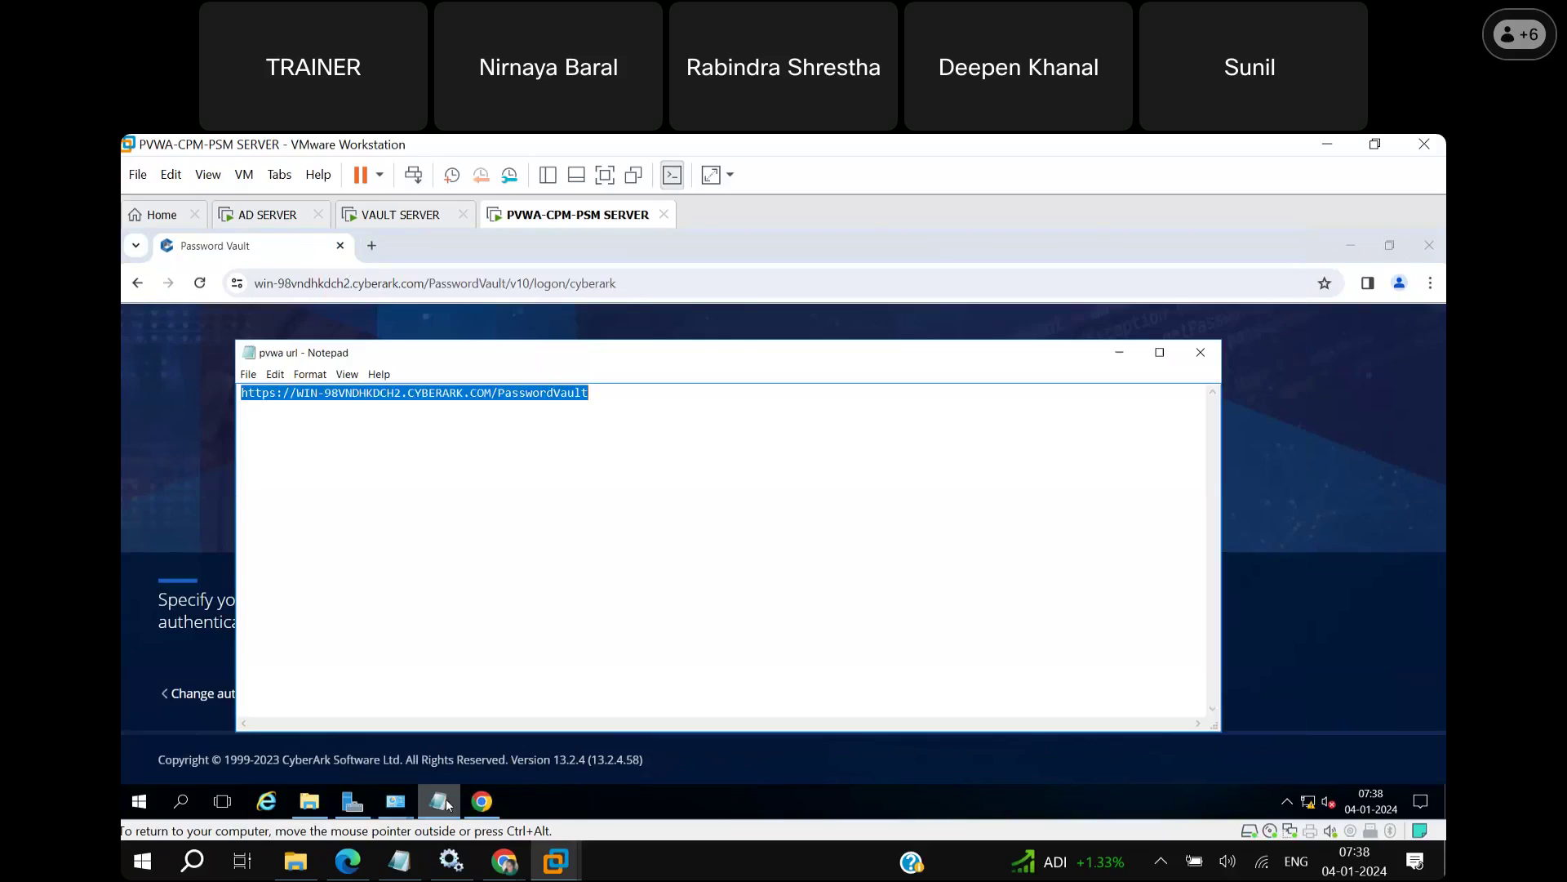
click(311, 802)
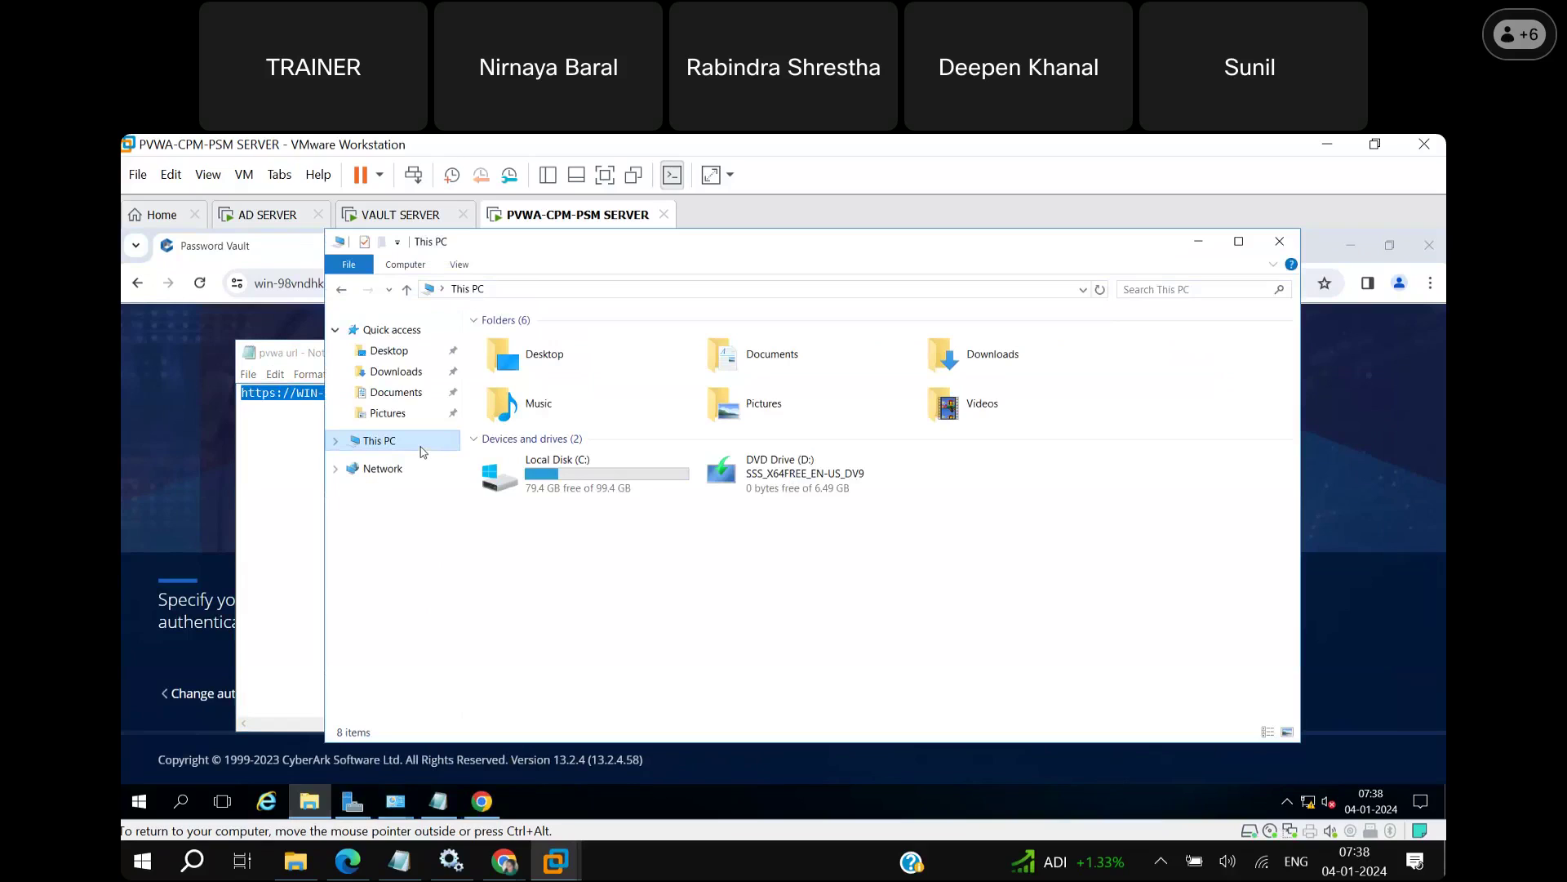
click(402, 808)
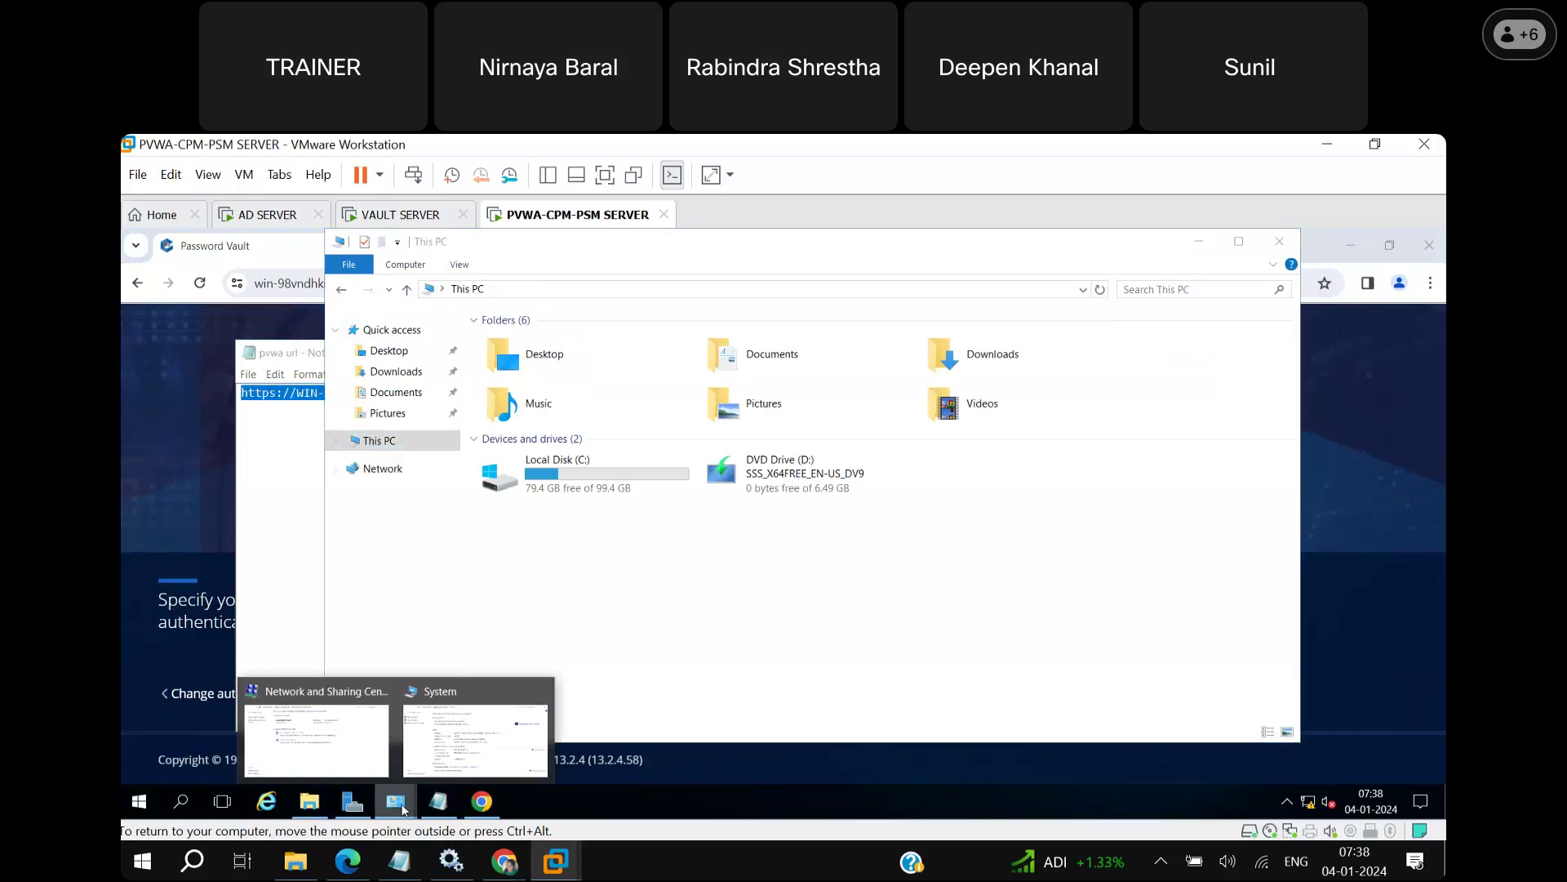
click(476, 738)
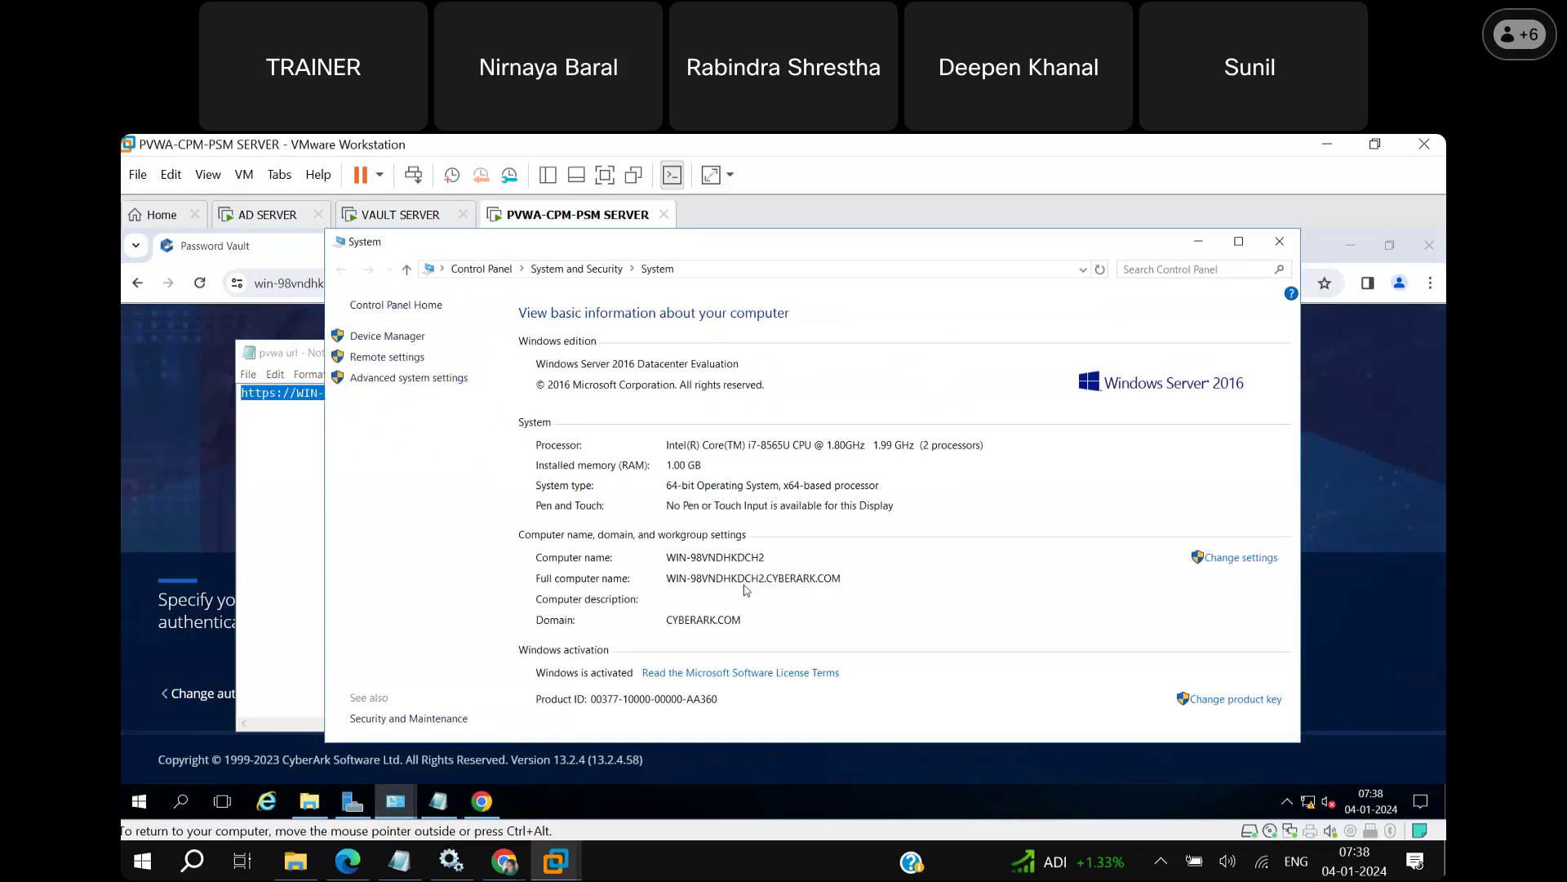
click(1198, 241)
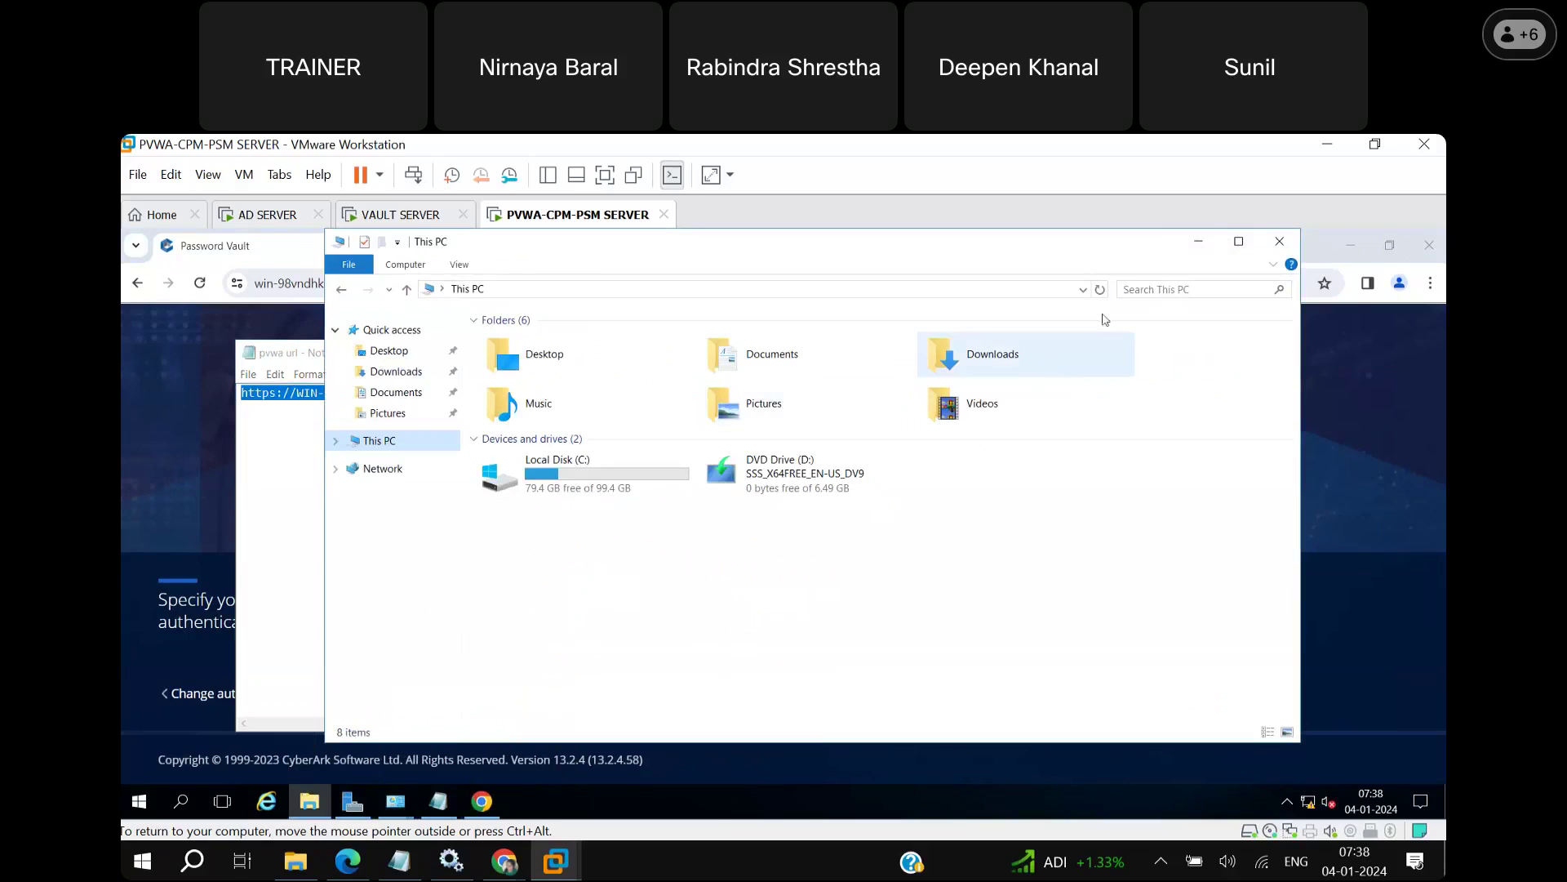
click(1199, 241)
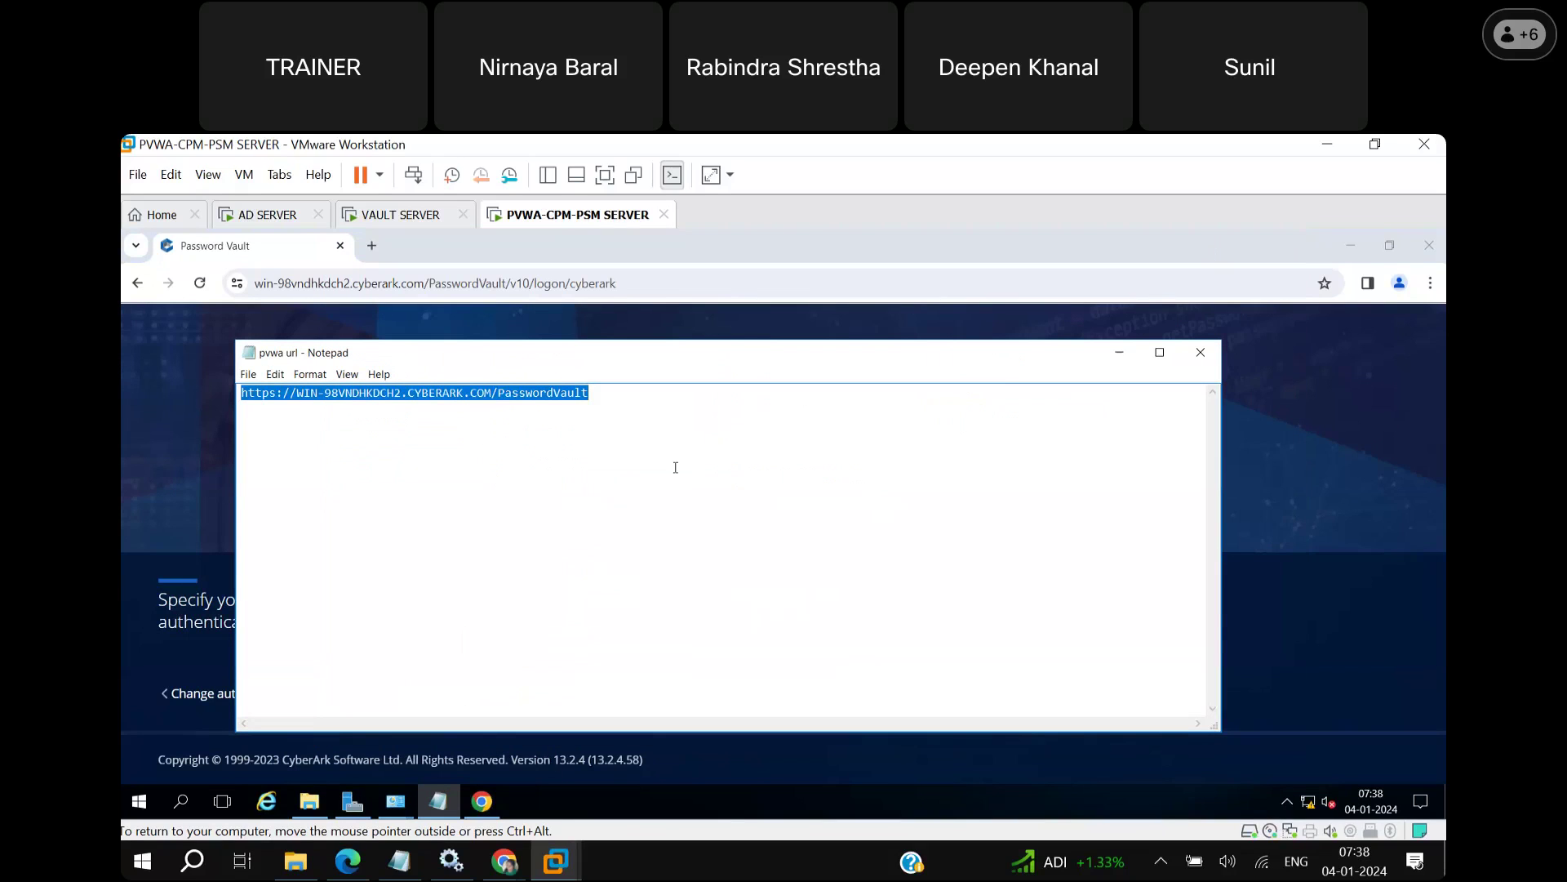
click(1119, 352)
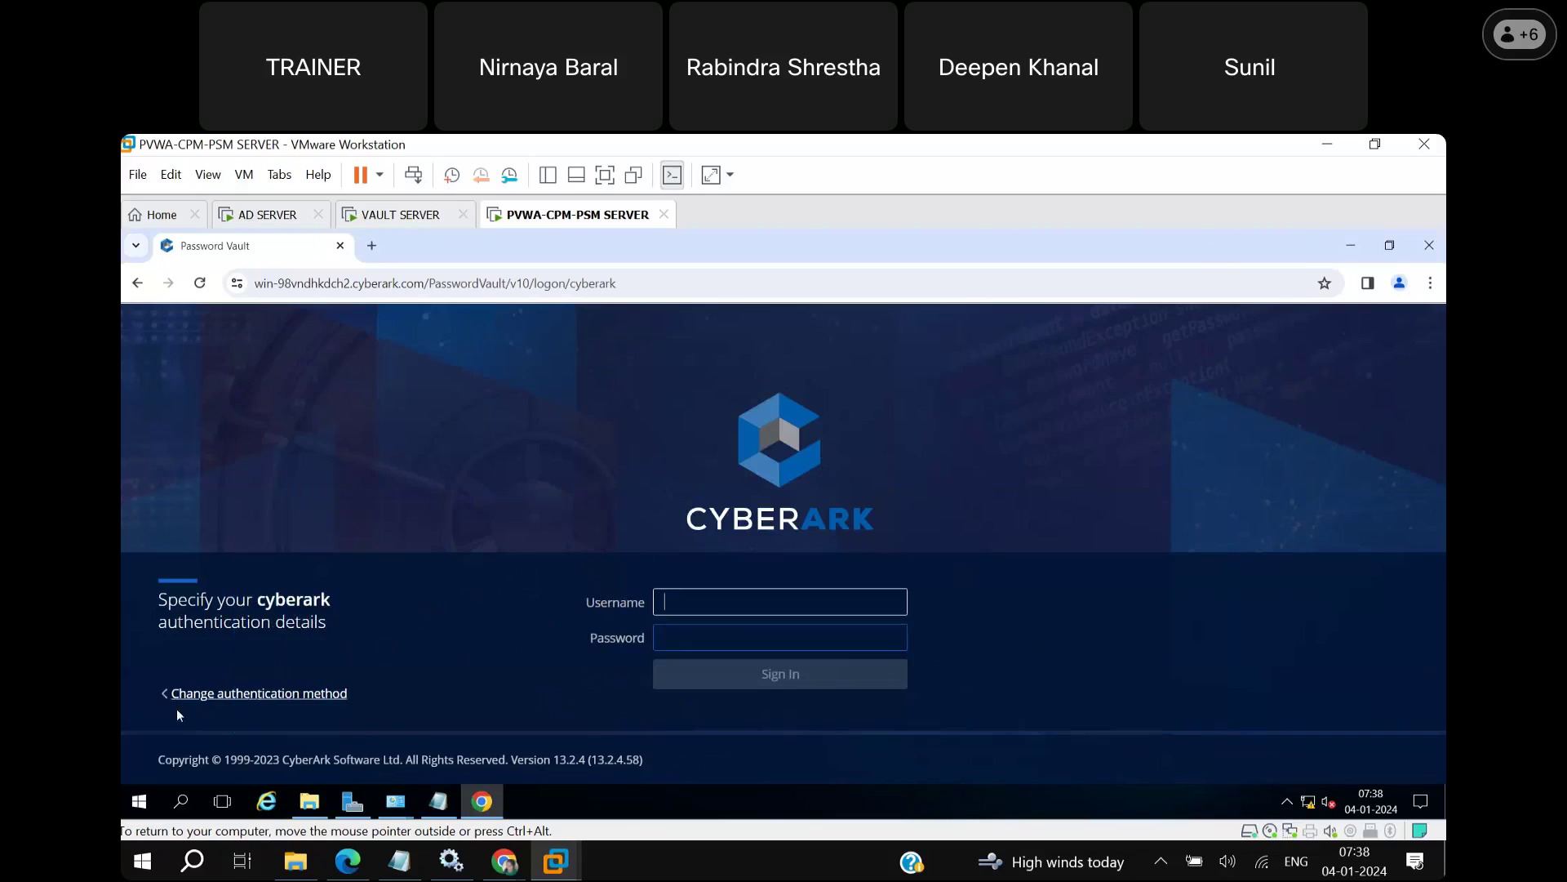
Choose CyberArk authentication, then enter username Administrator and the account password.
click(269, 696)
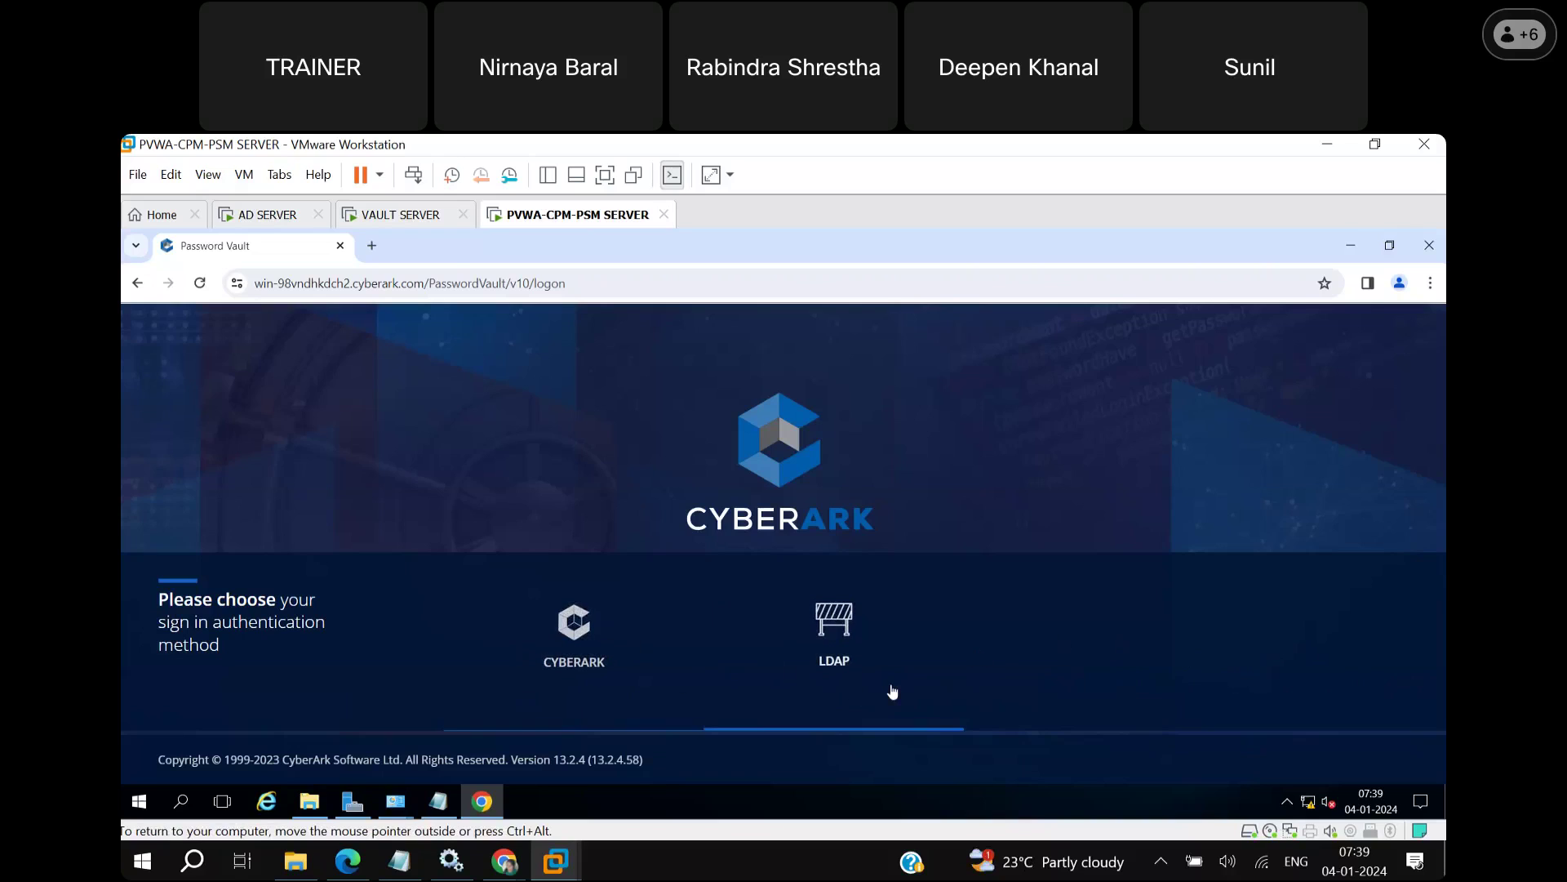
click(584, 662)
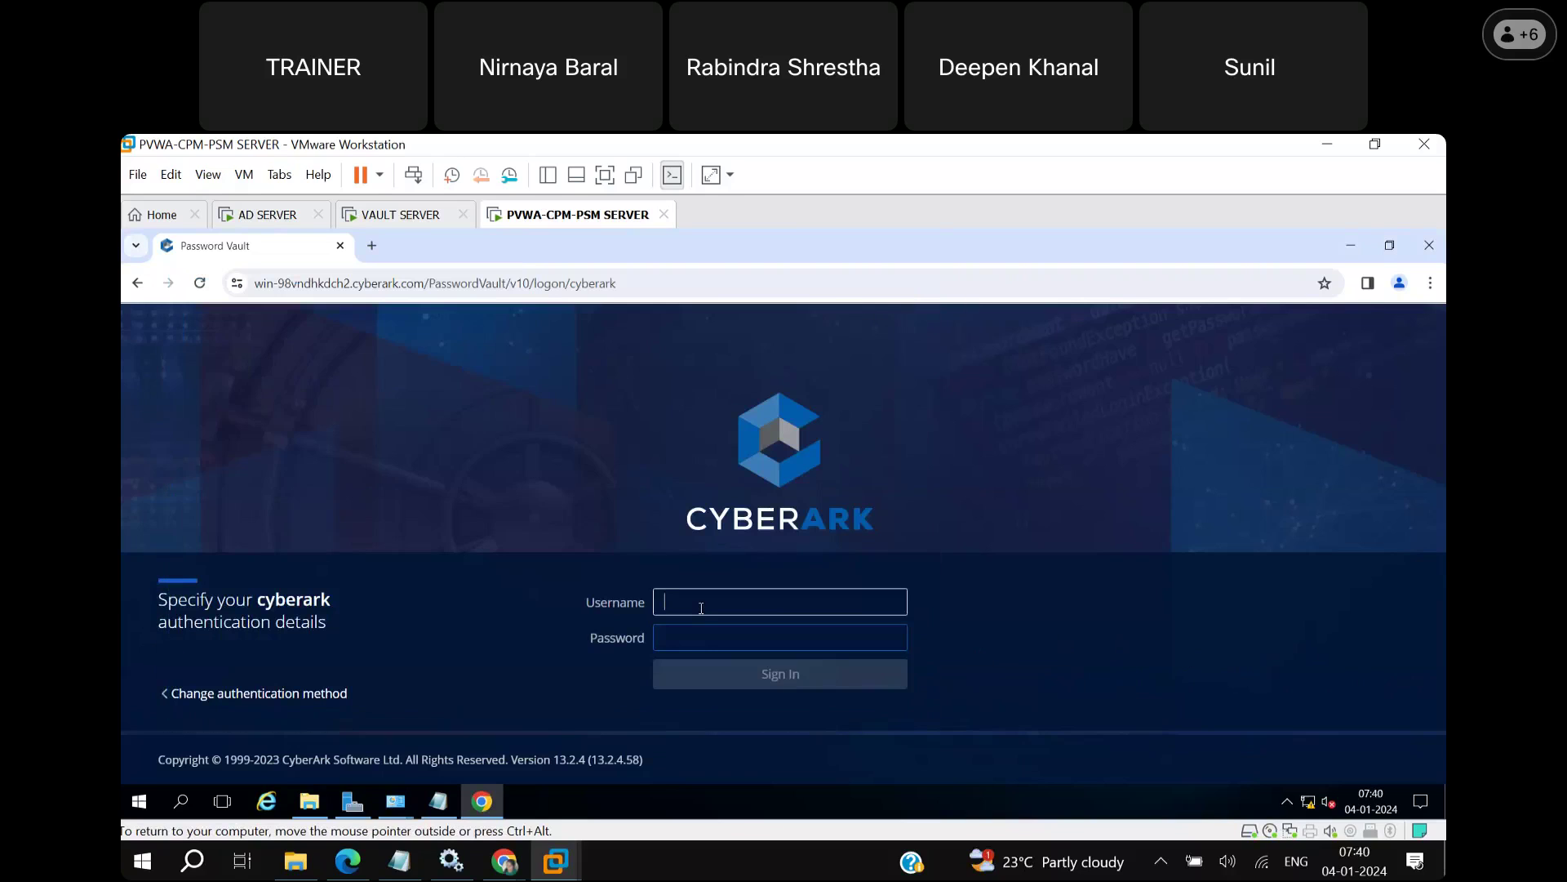
text(Administrator)
click(703, 636)
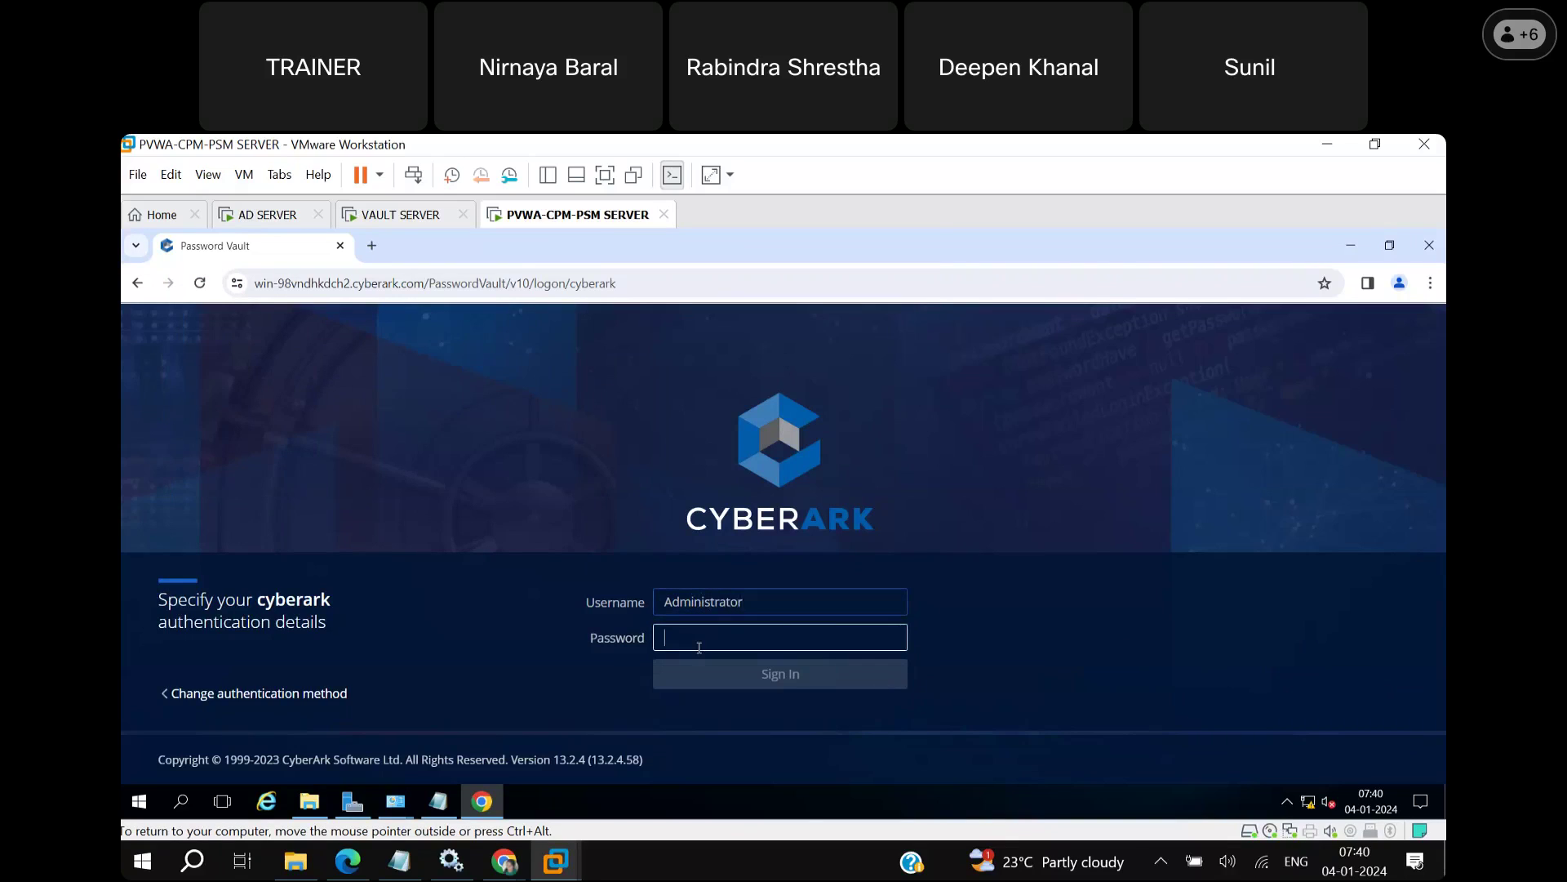
text(C)
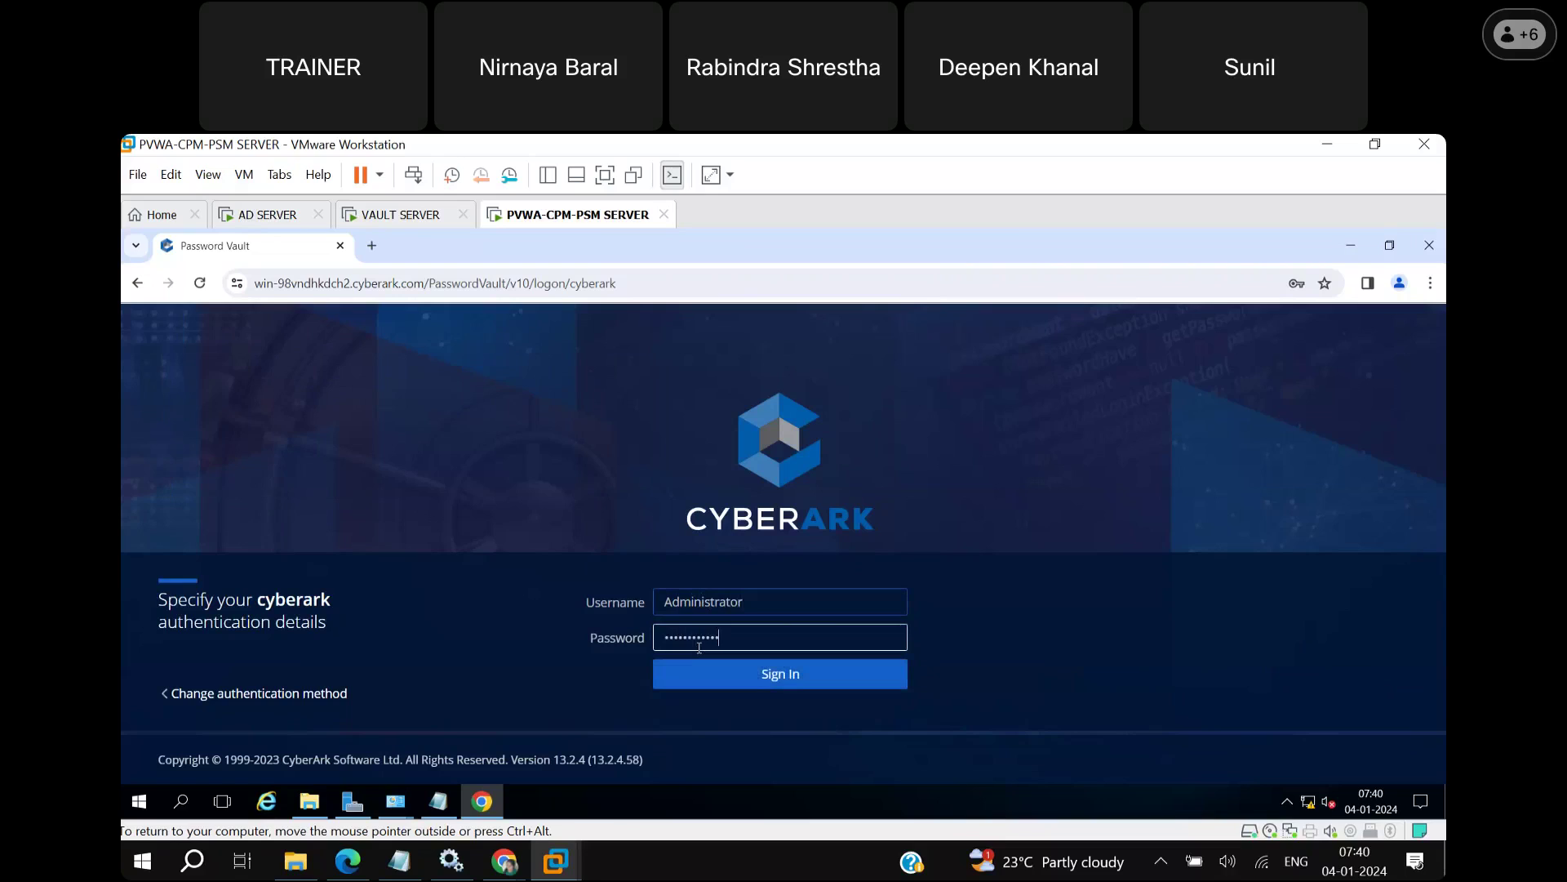
Sign in, save the credentials in Chrome, and view the Administrator's last sign-in details.
click(786, 674)
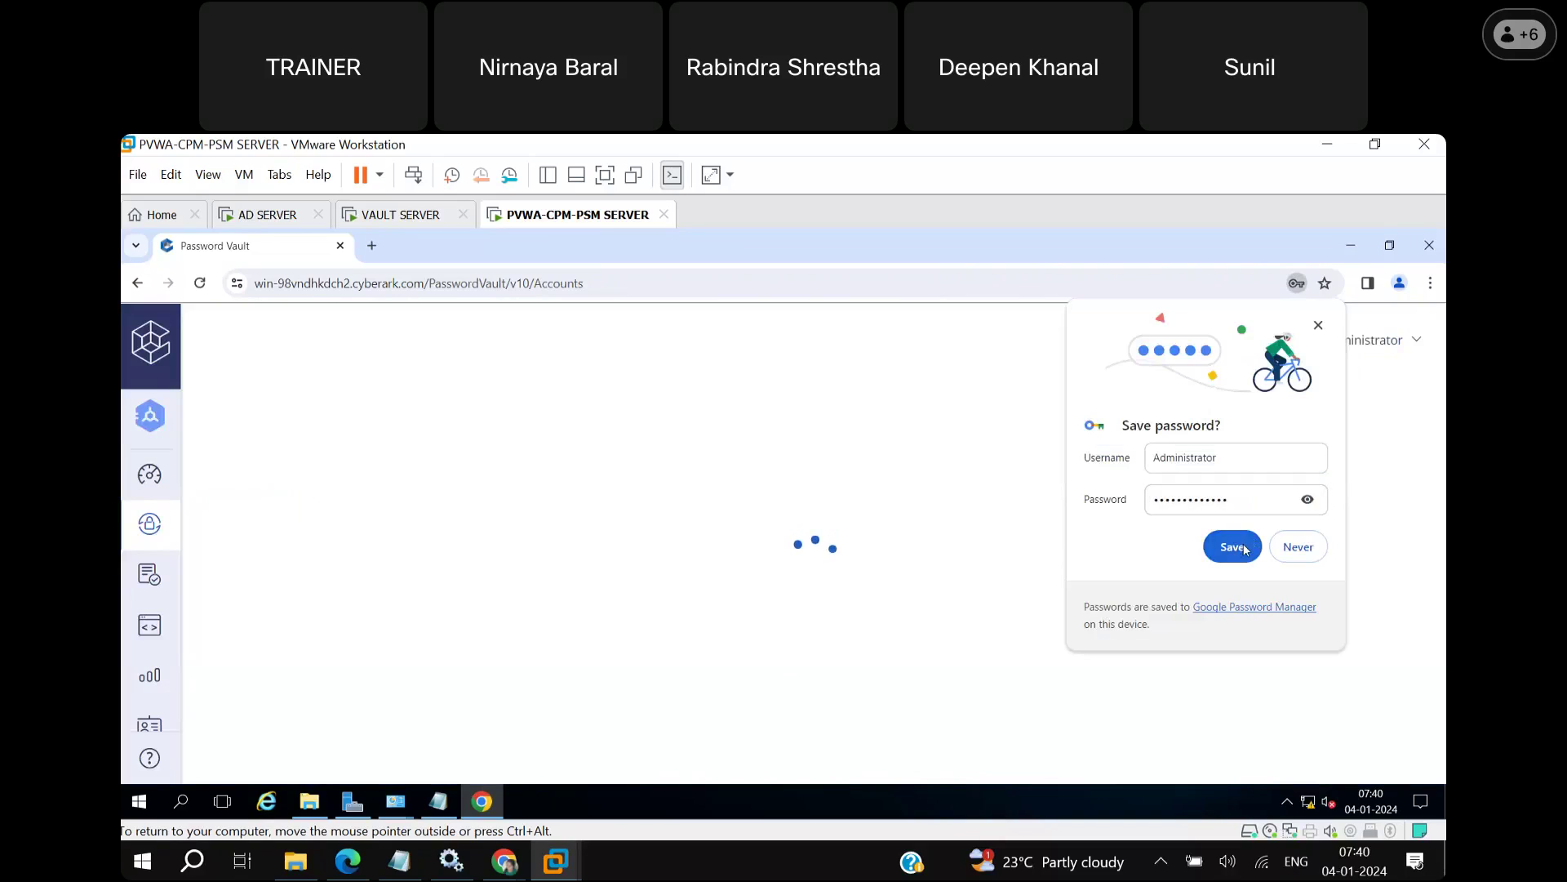
click(1233, 546)
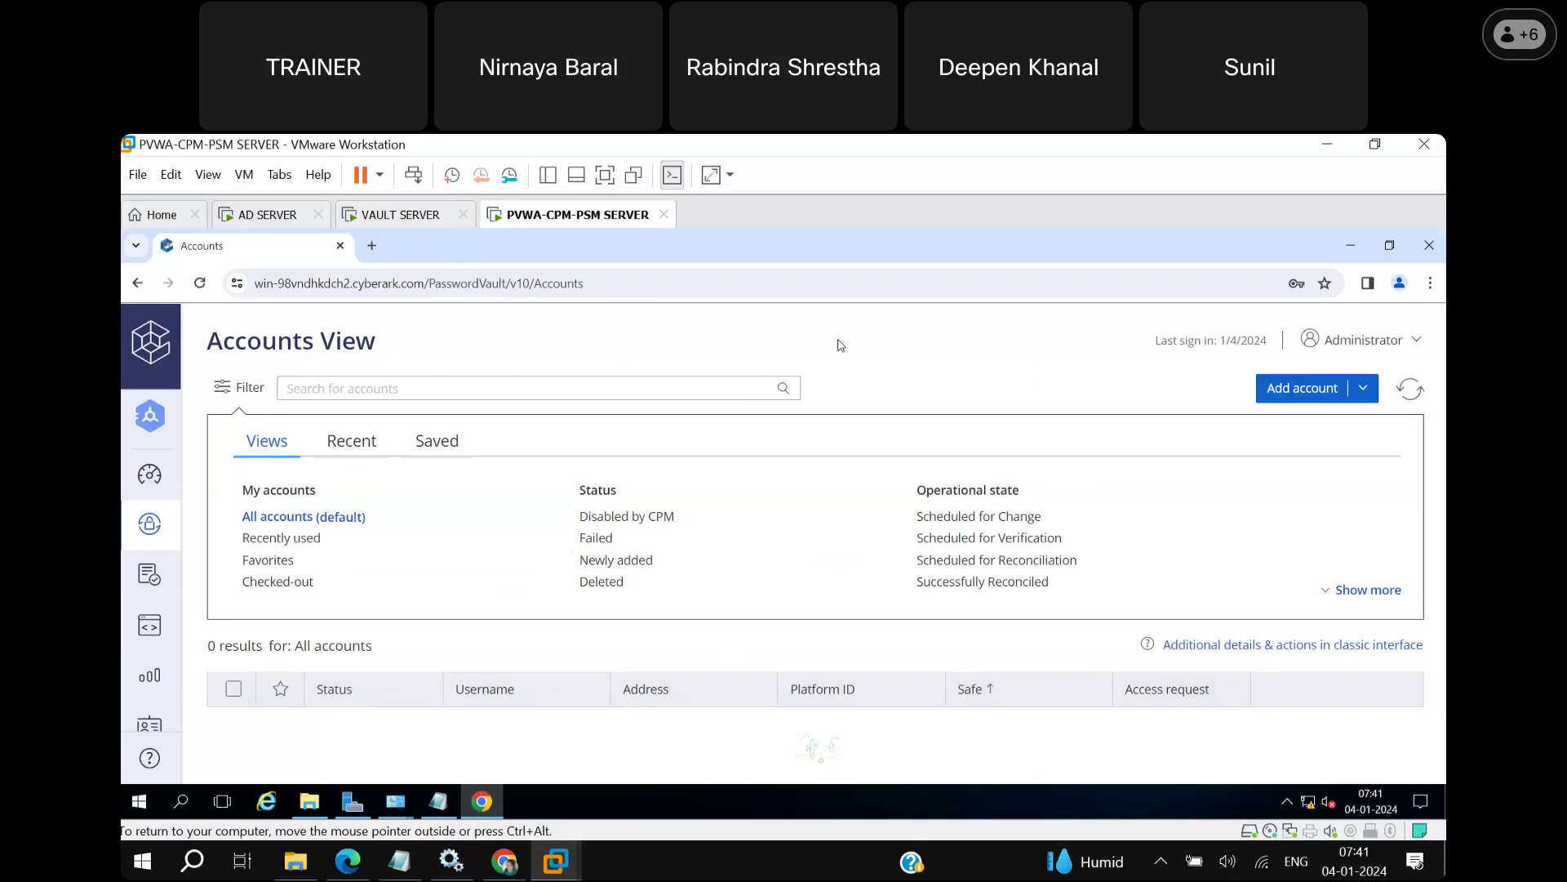
click(1413, 348)
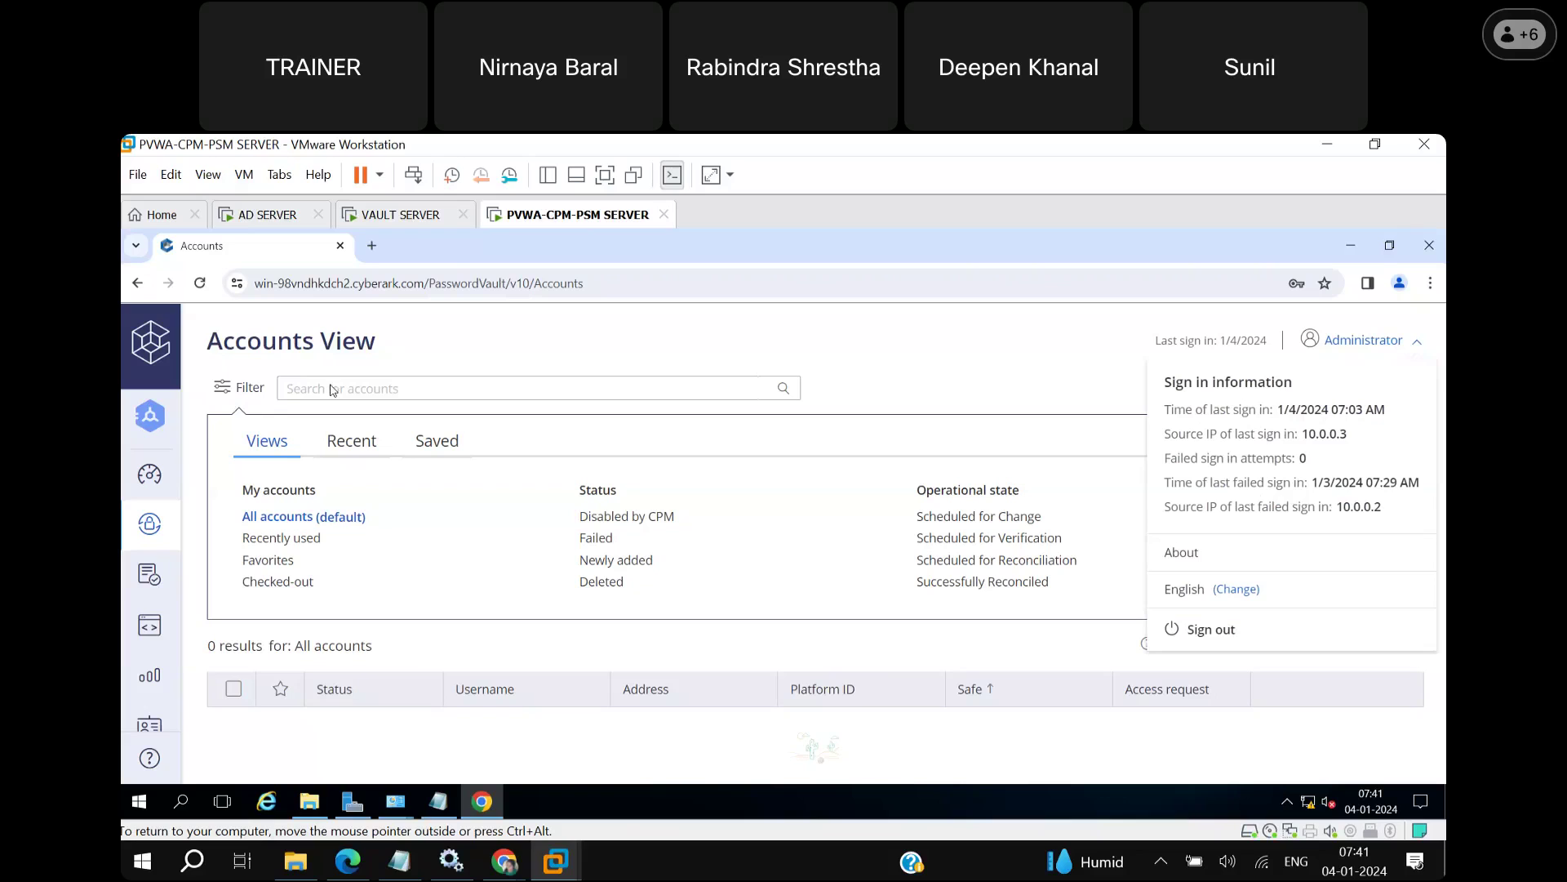
Close the sign-in details panel and expand the Accounts and Policies sections of the sidebar.
click(290, 335)
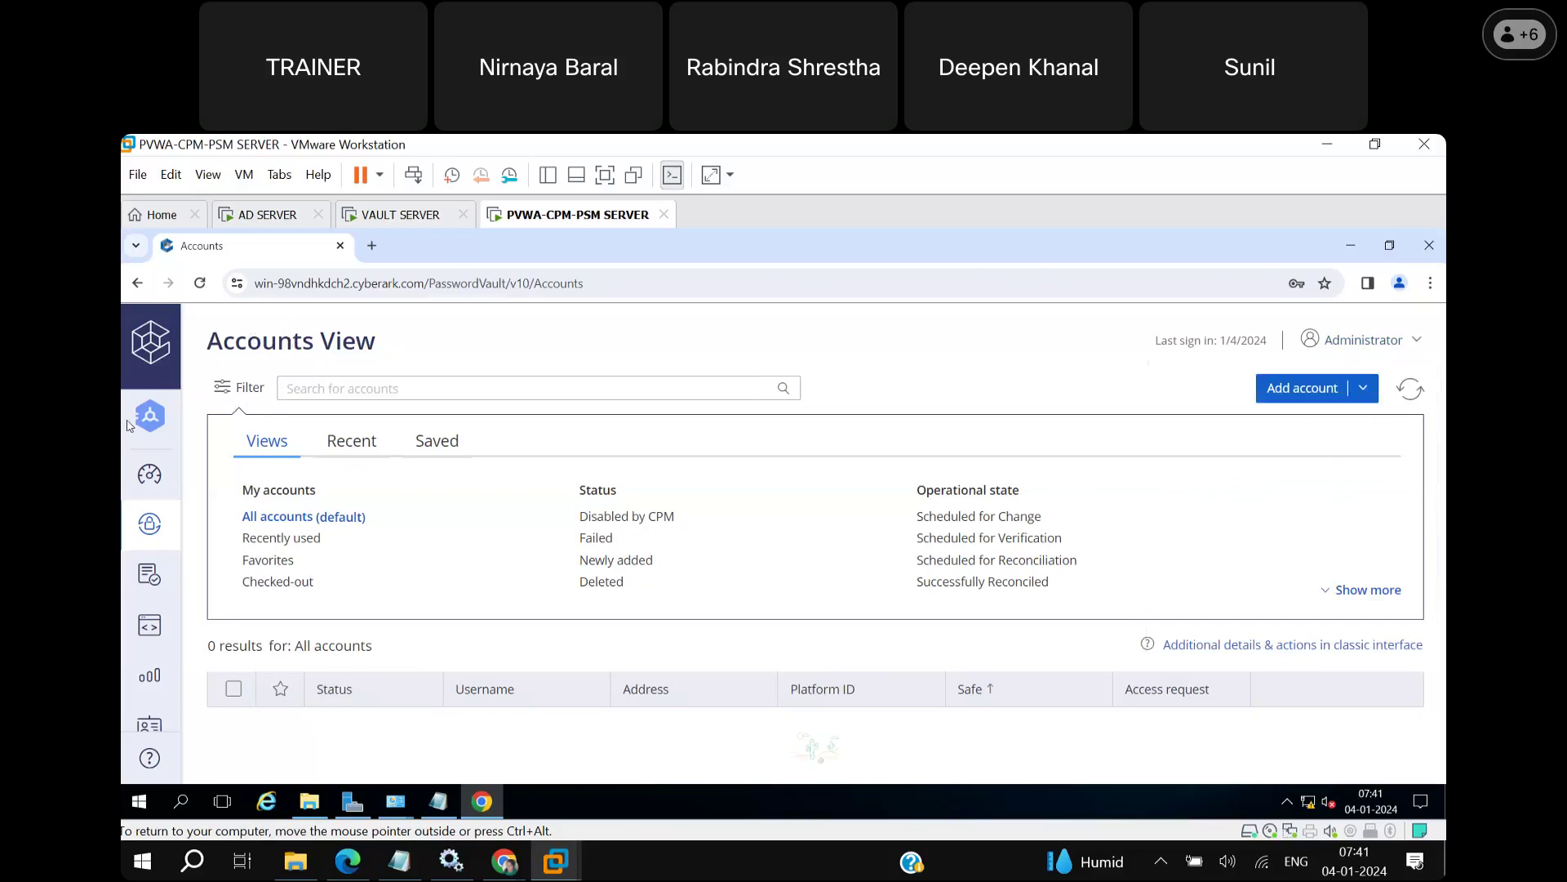
mouse_move(153, 423)
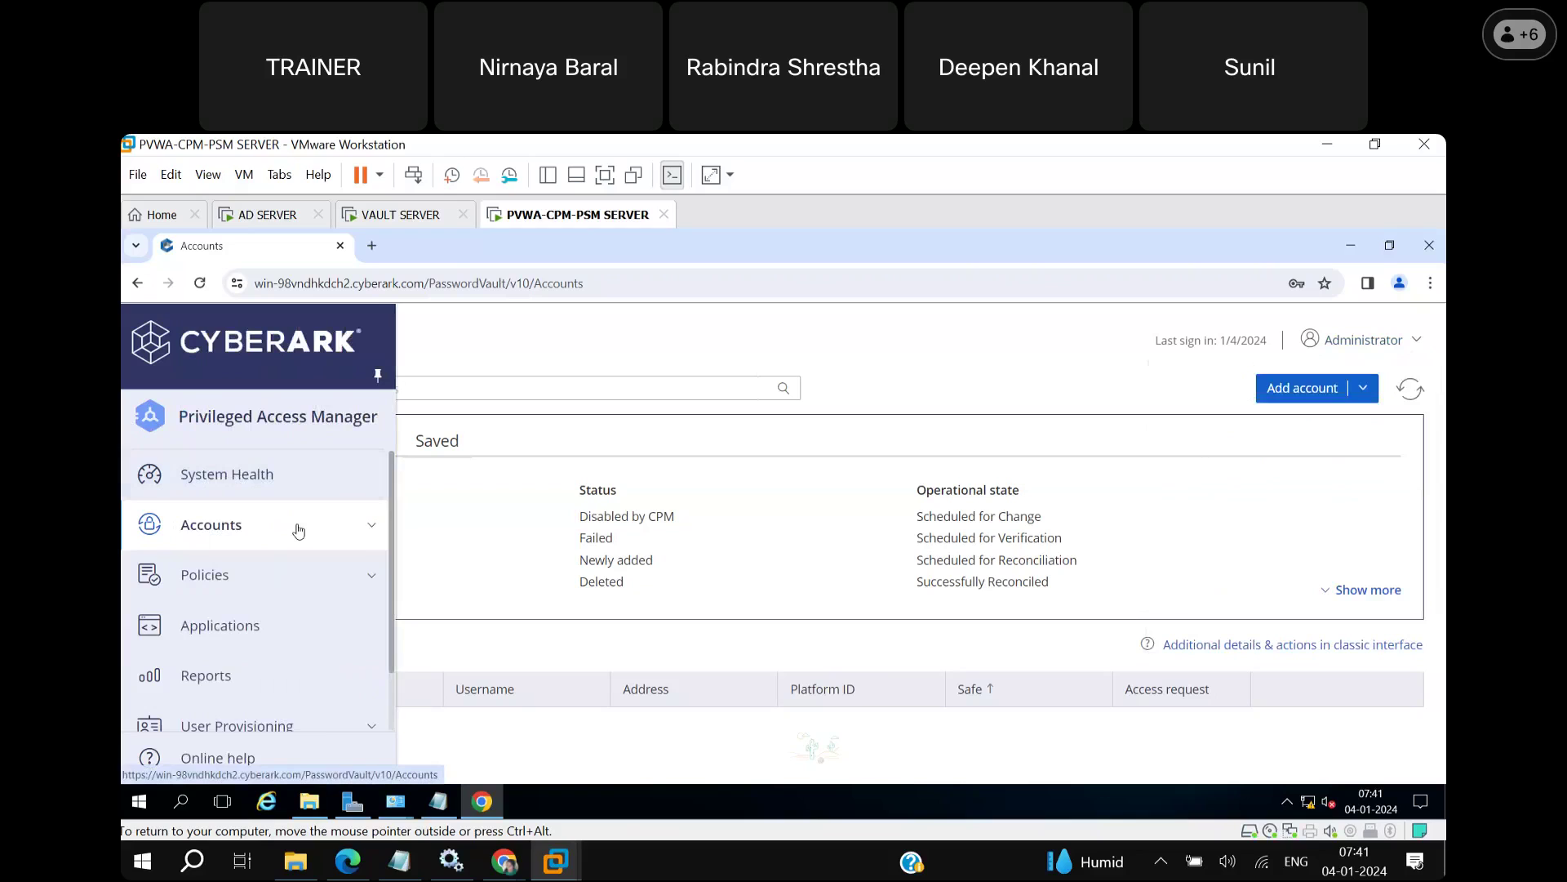
click(372, 533)
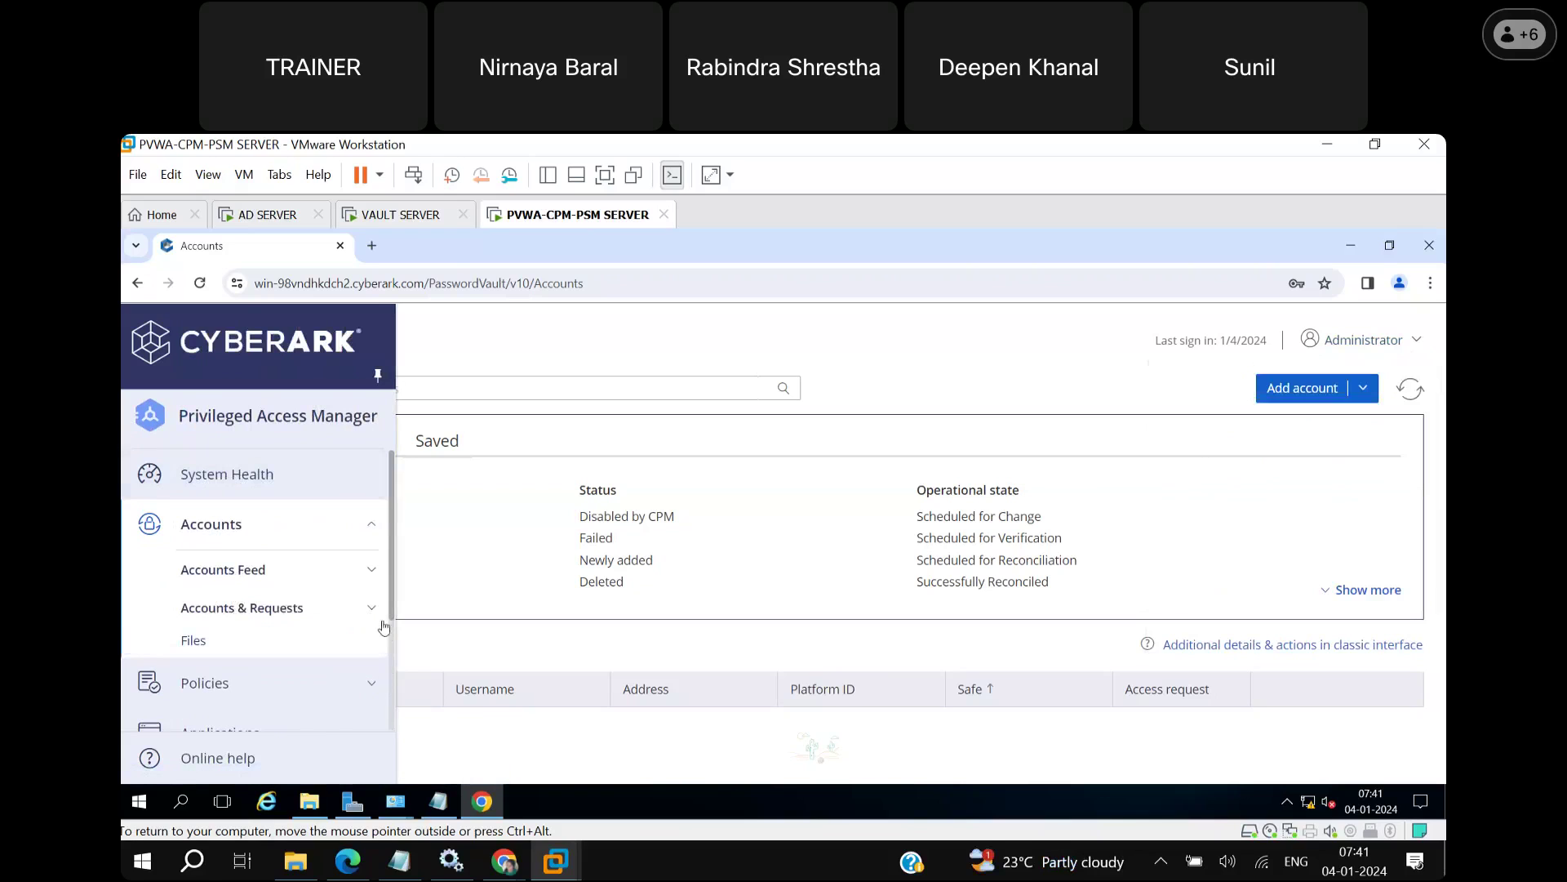
scroll(393, 635, down, 2)
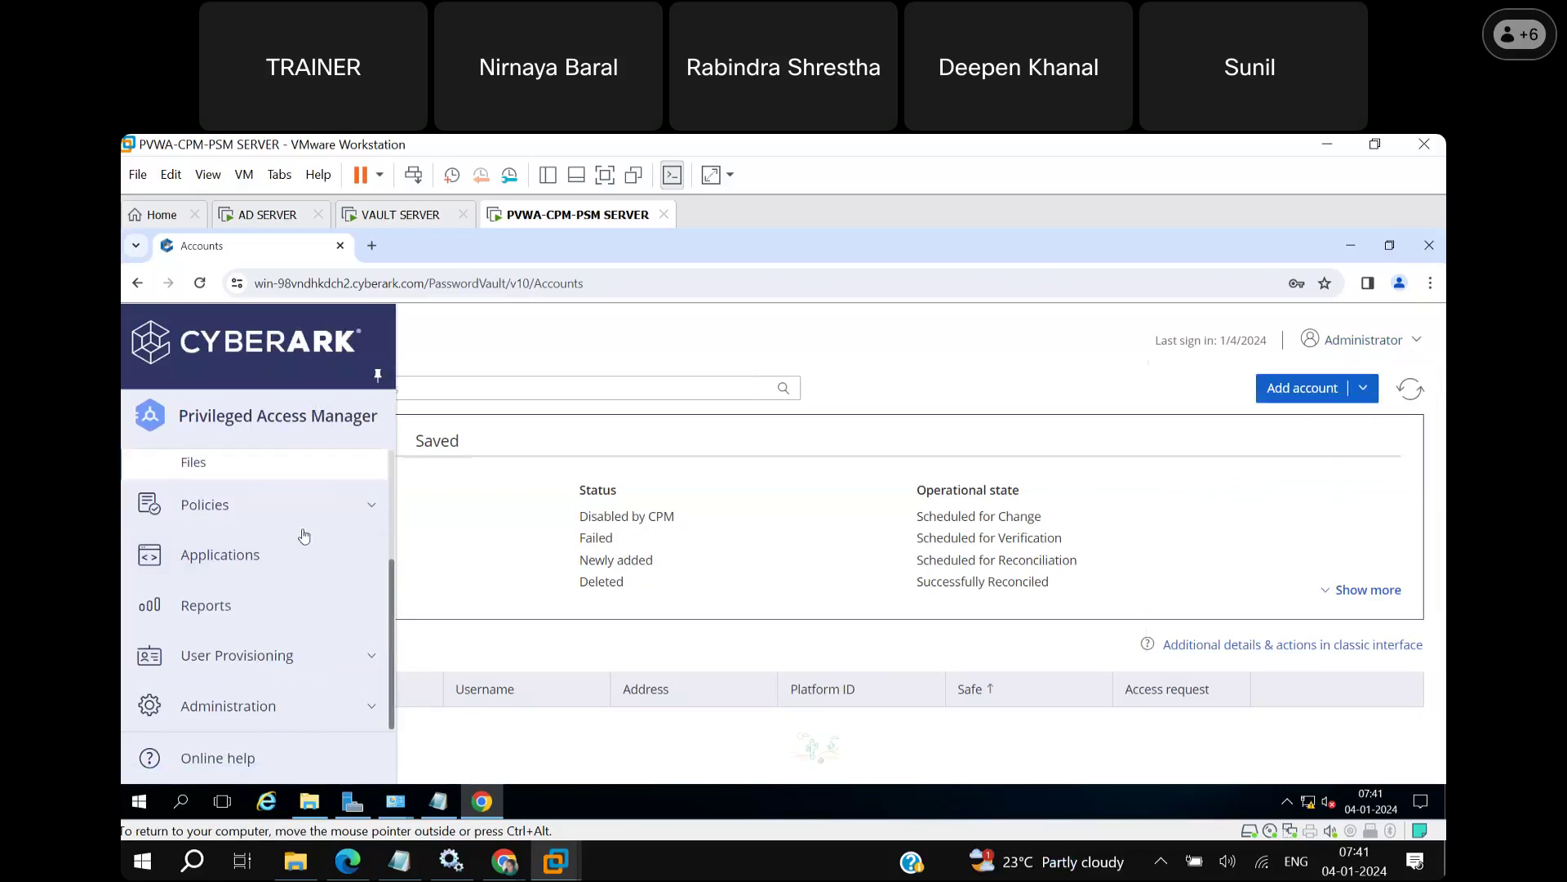
click(371, 506)
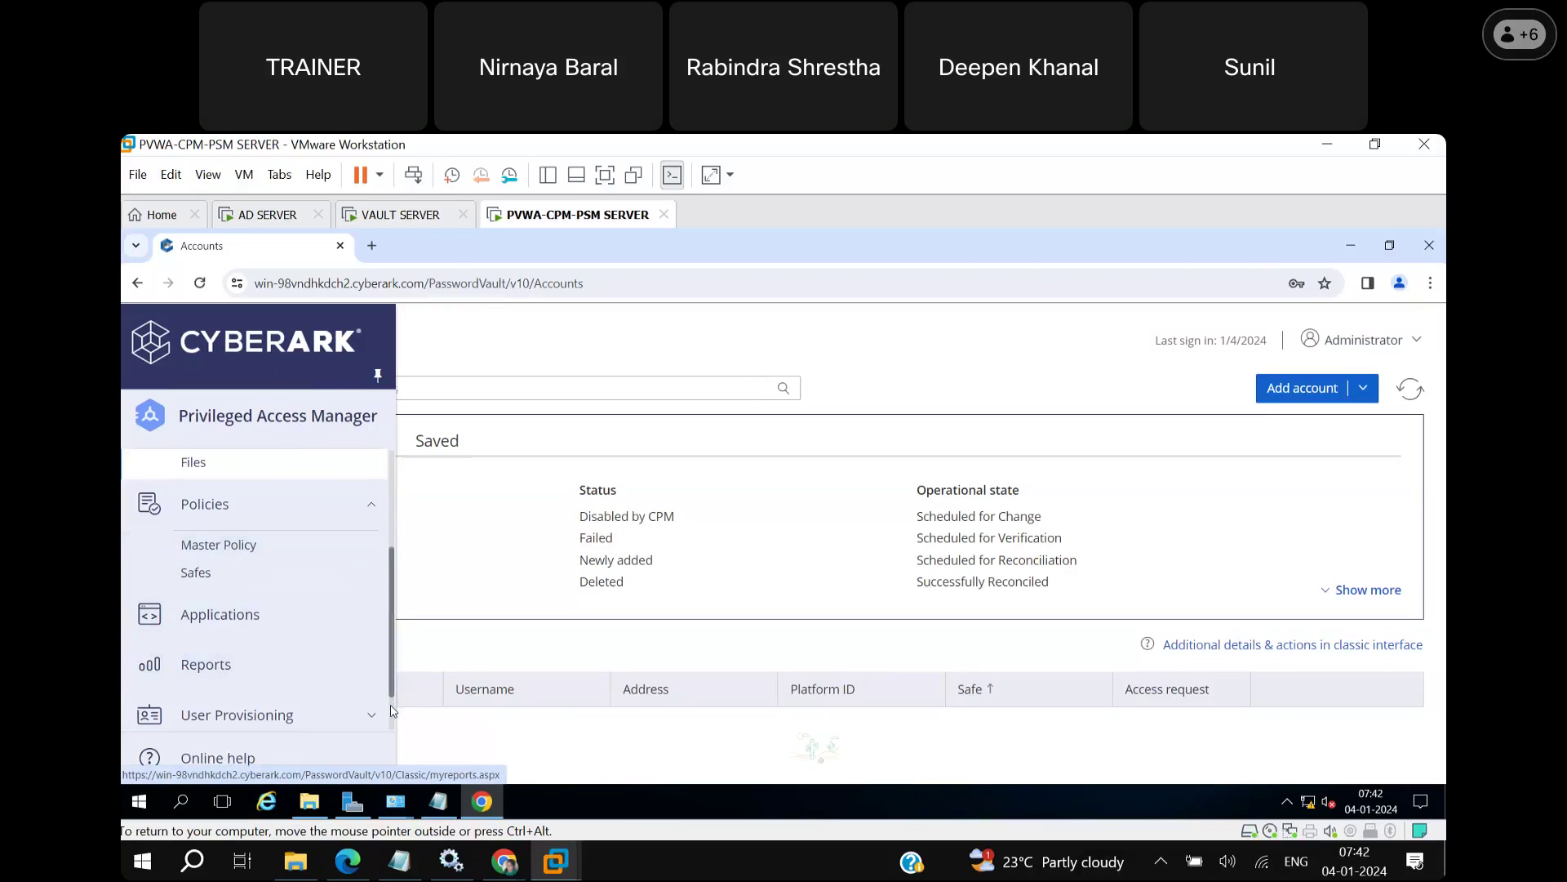
scroll(392, 714, down, 1)
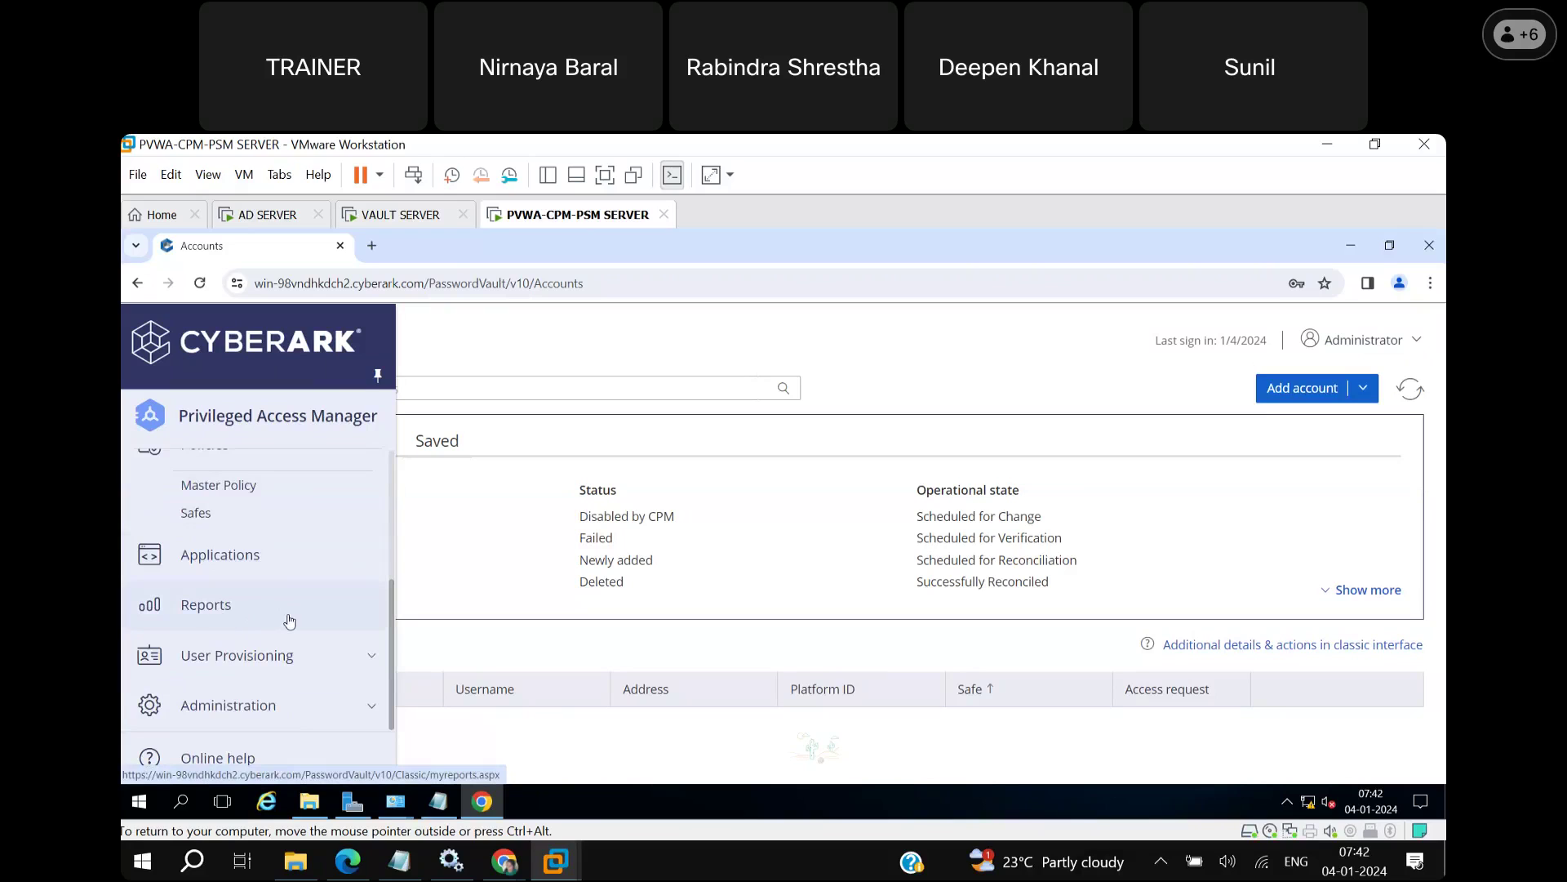
Expand User Provisioning to show LDAP Integration and Users, then expand Administration.
click(373, 667)
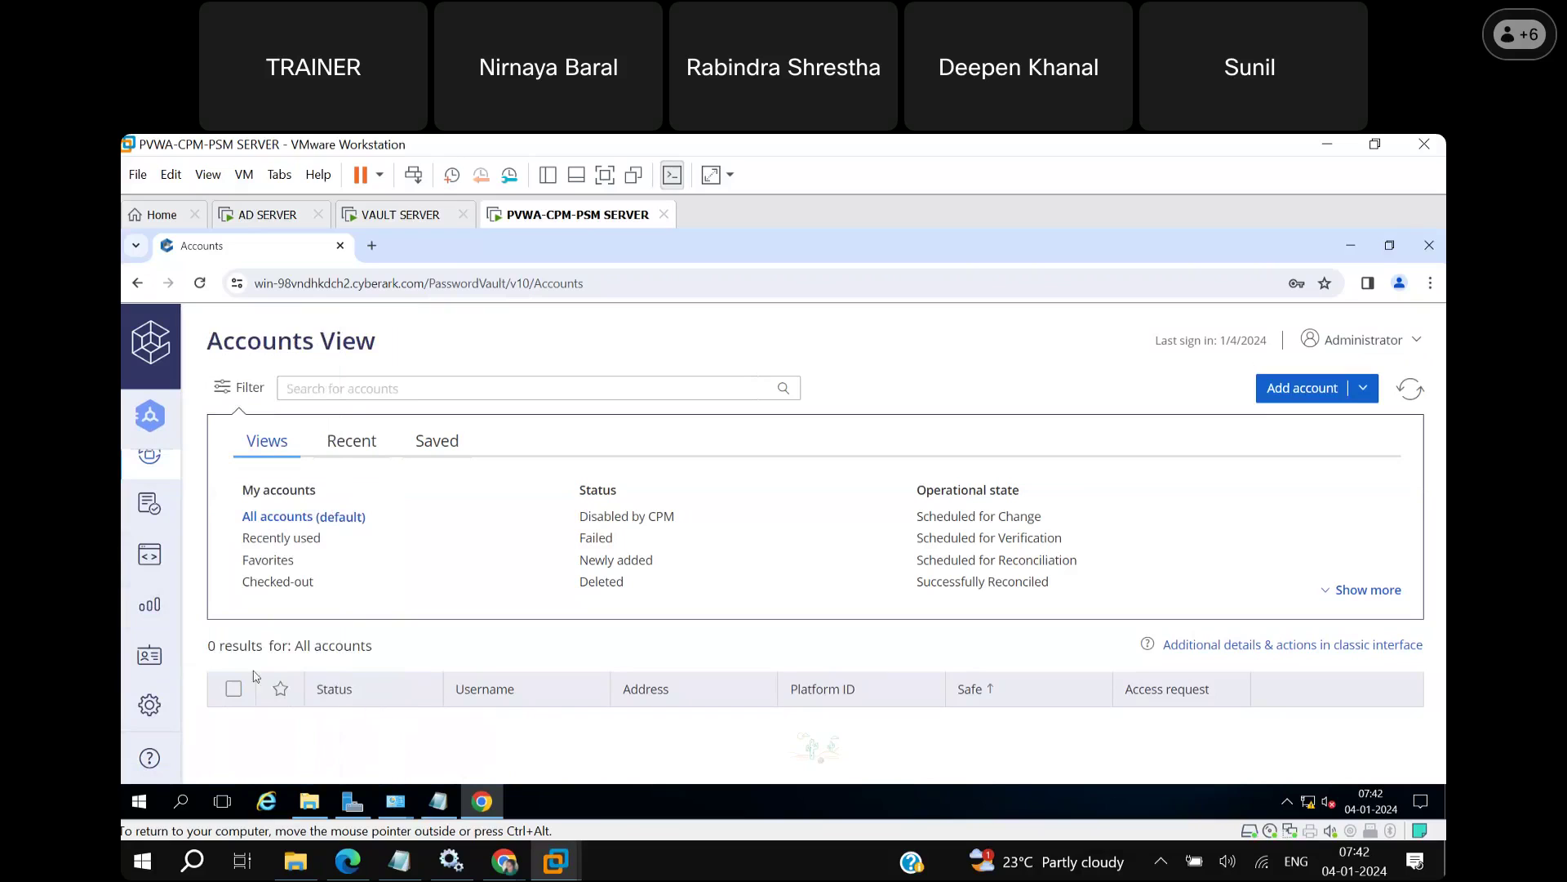
mouse_move(166, 655)
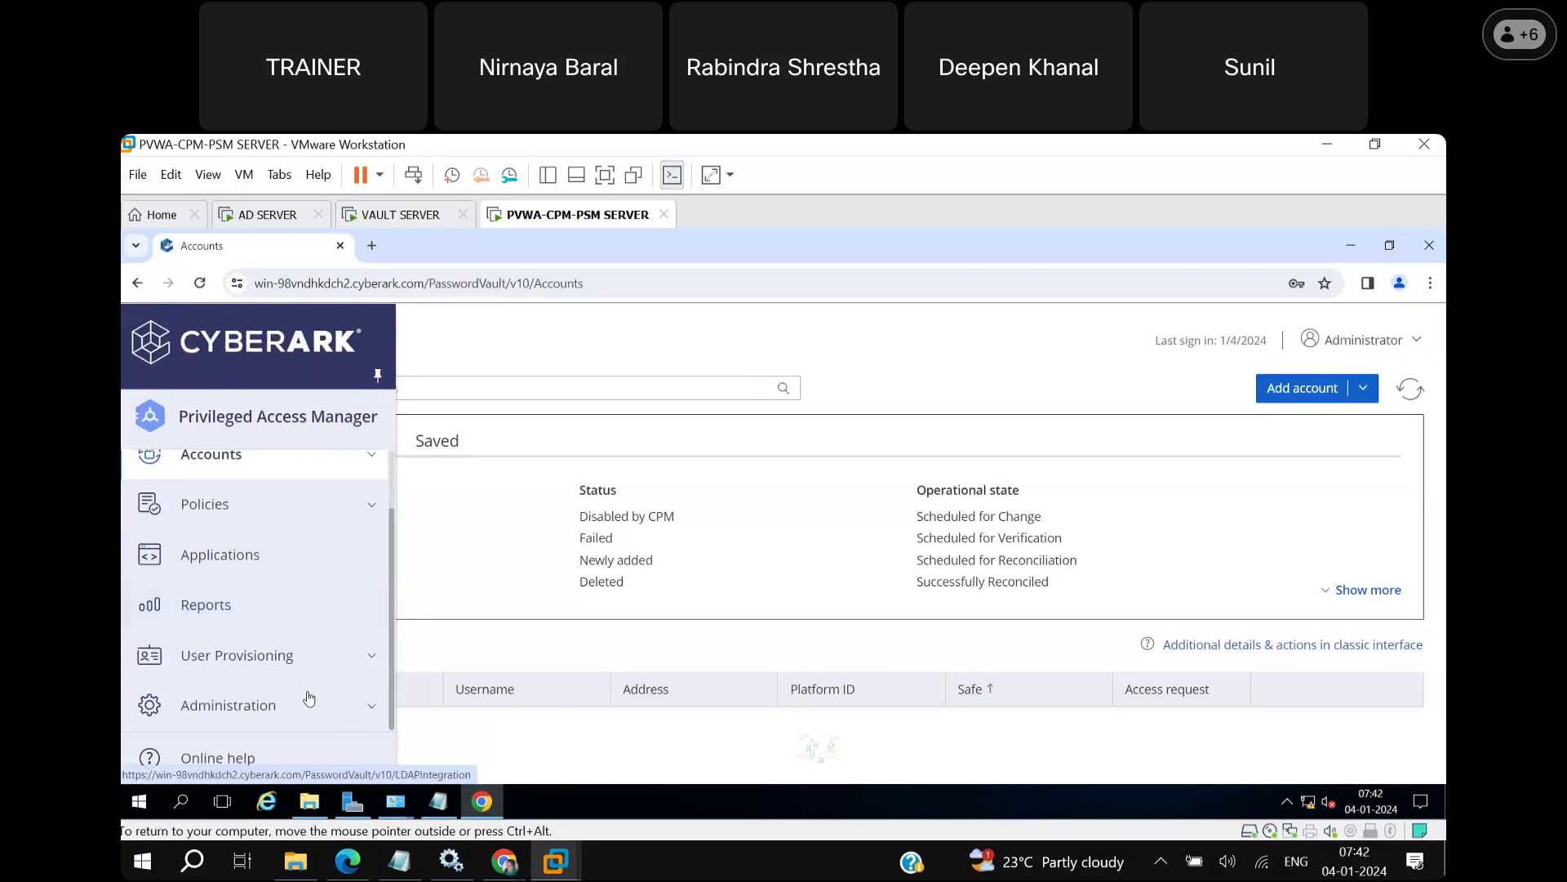
click(372, 656)
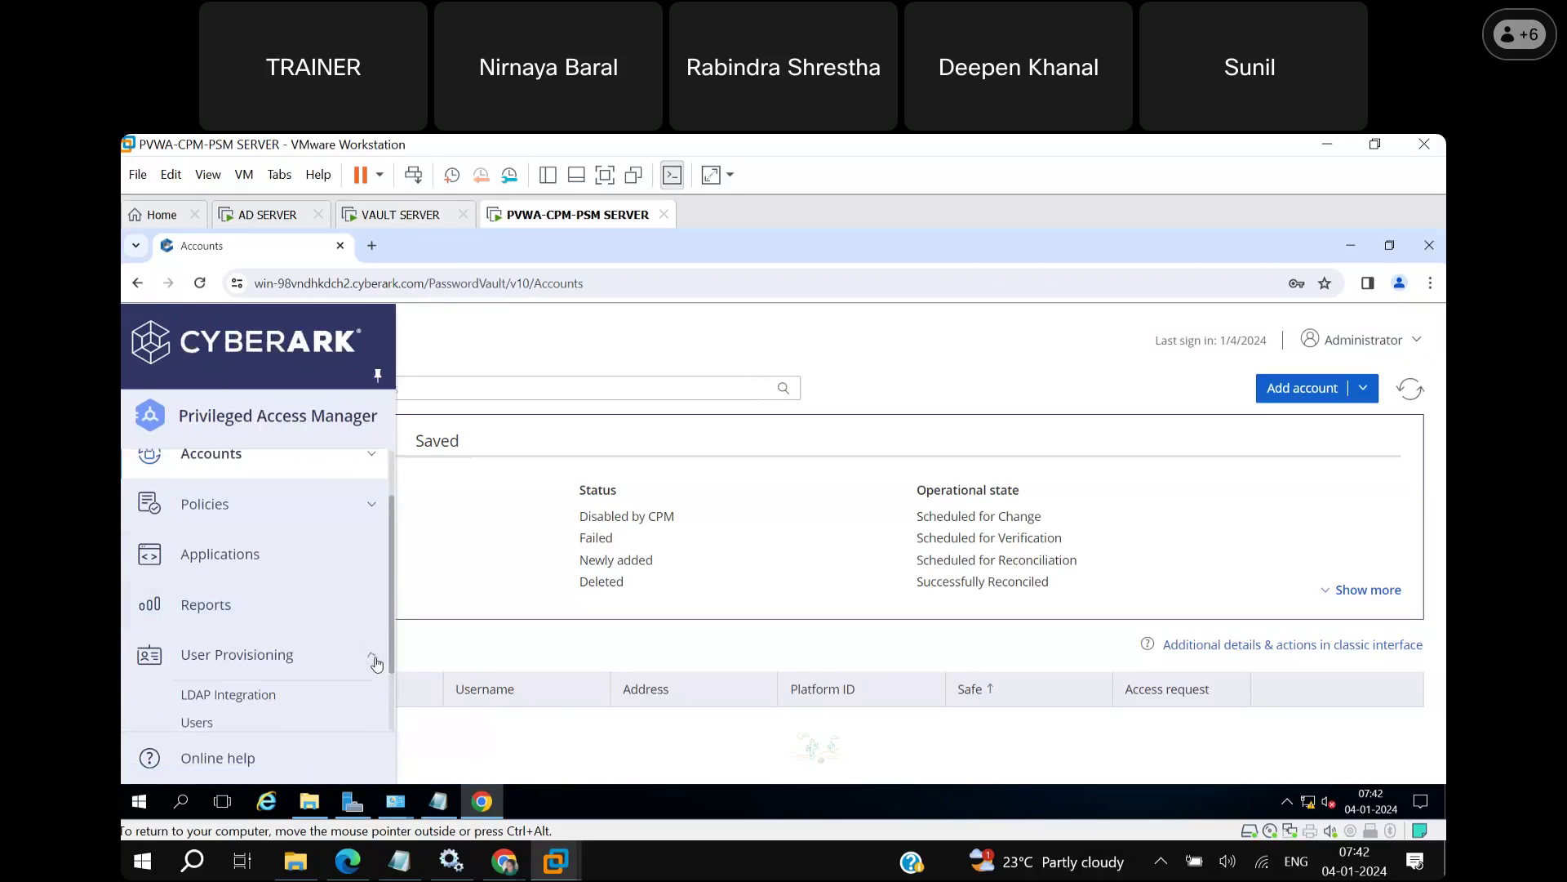
scroll(389, 699, down, 1)
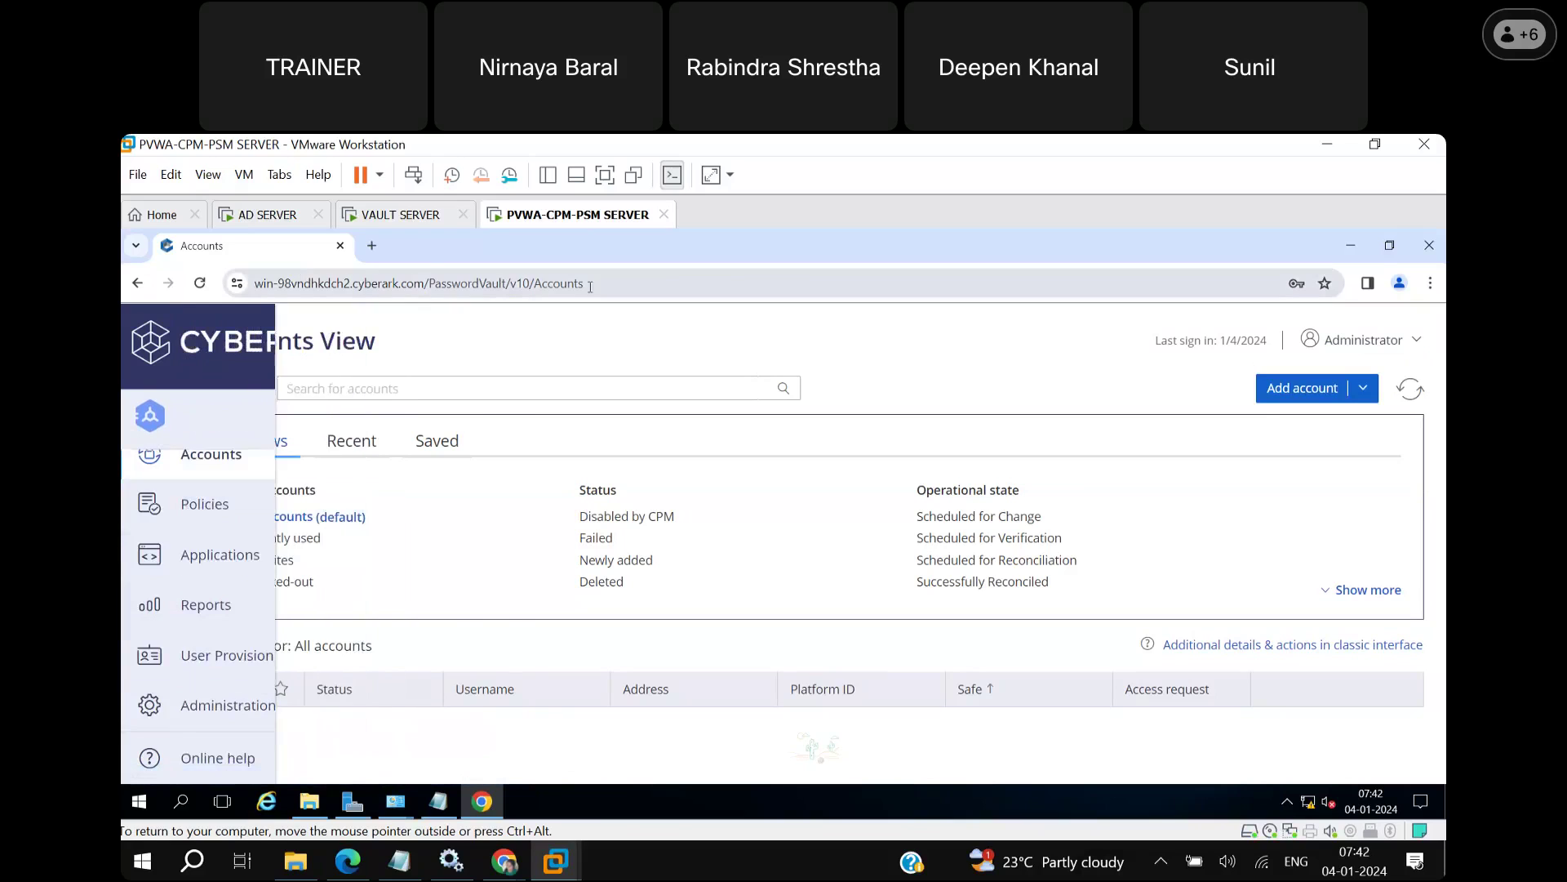
mouse_move(178, 624)
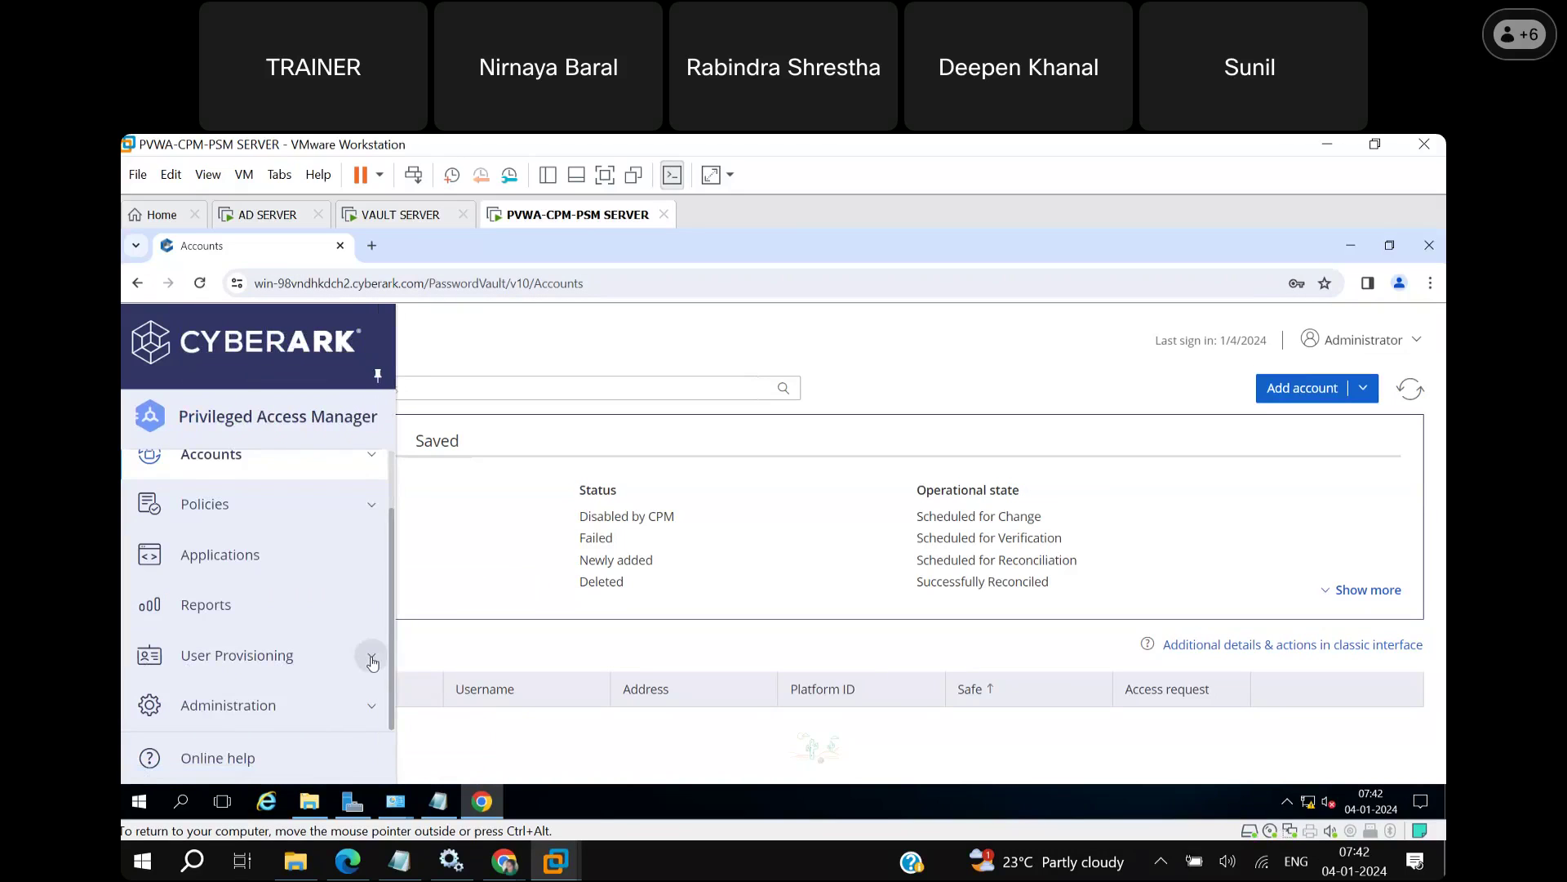
click(364, 660)
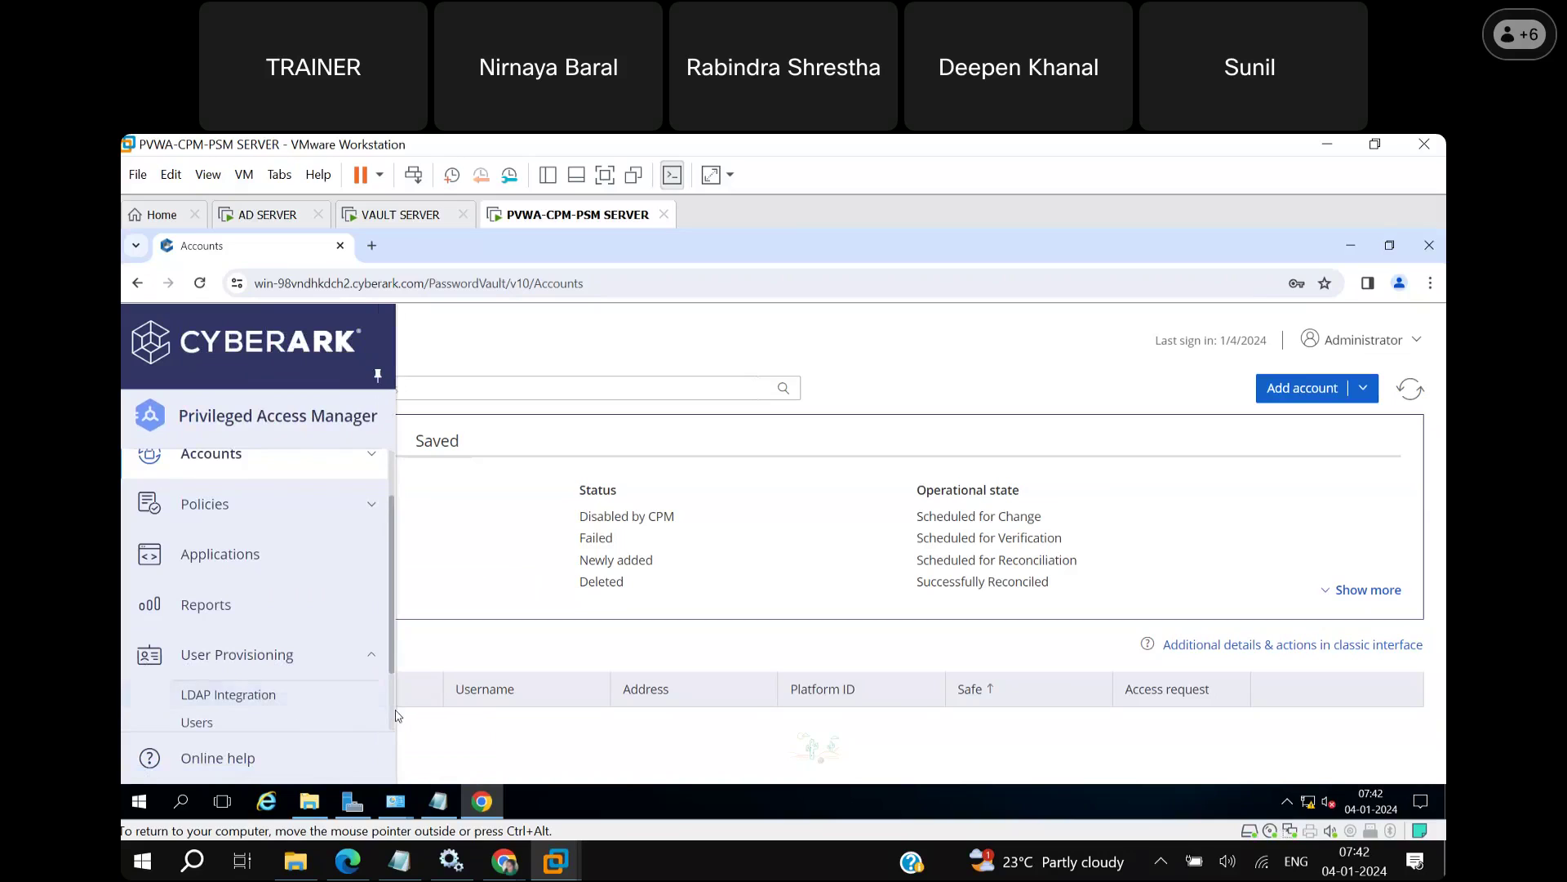
scroll(393, 719, down, 1)
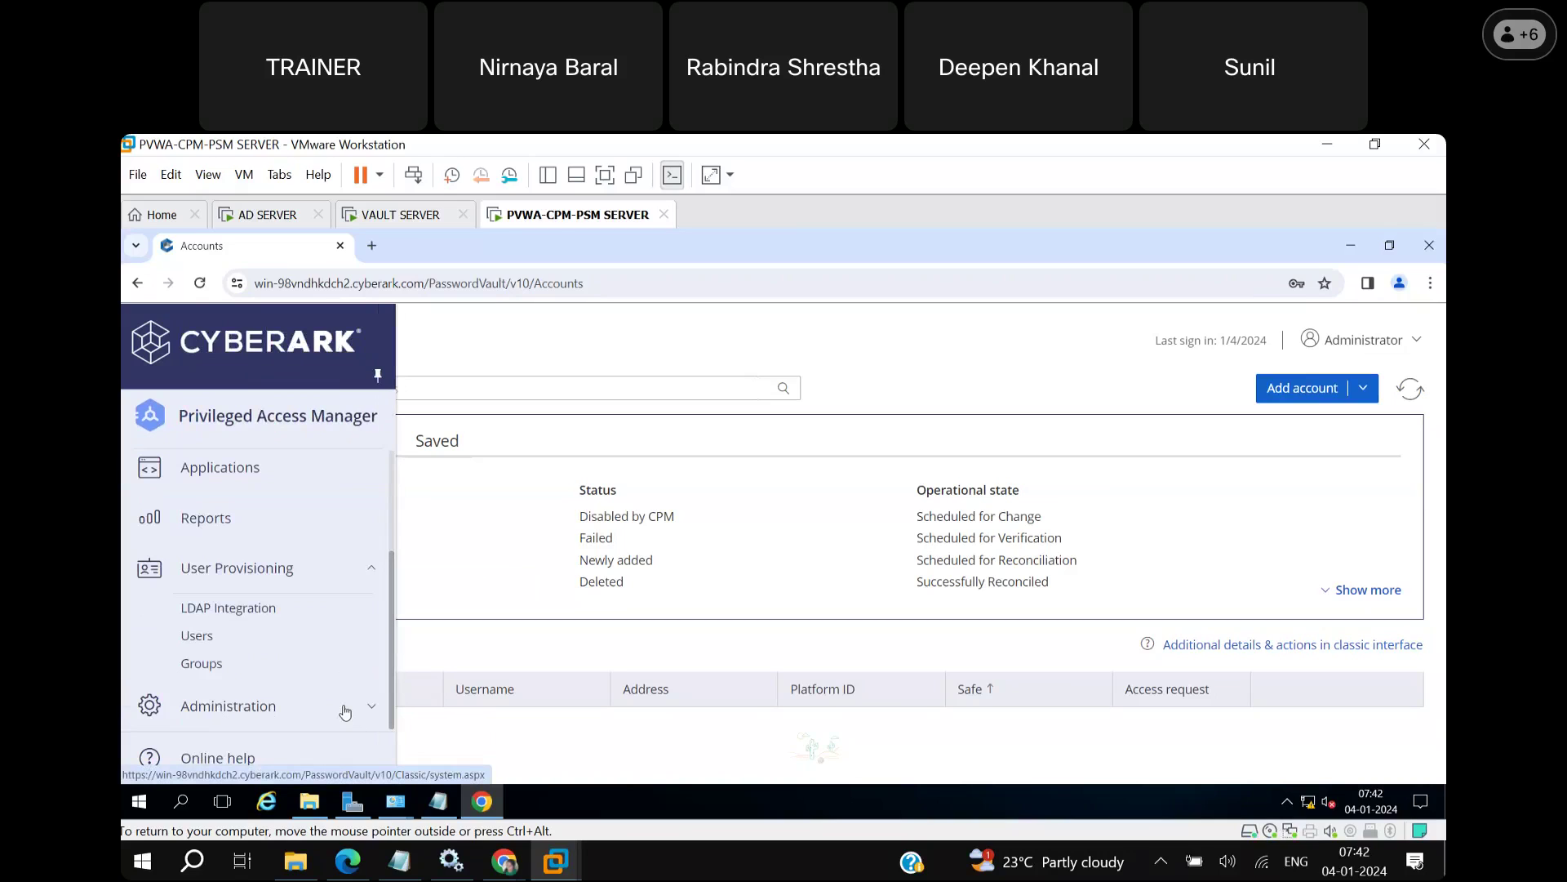
click(373, 710)
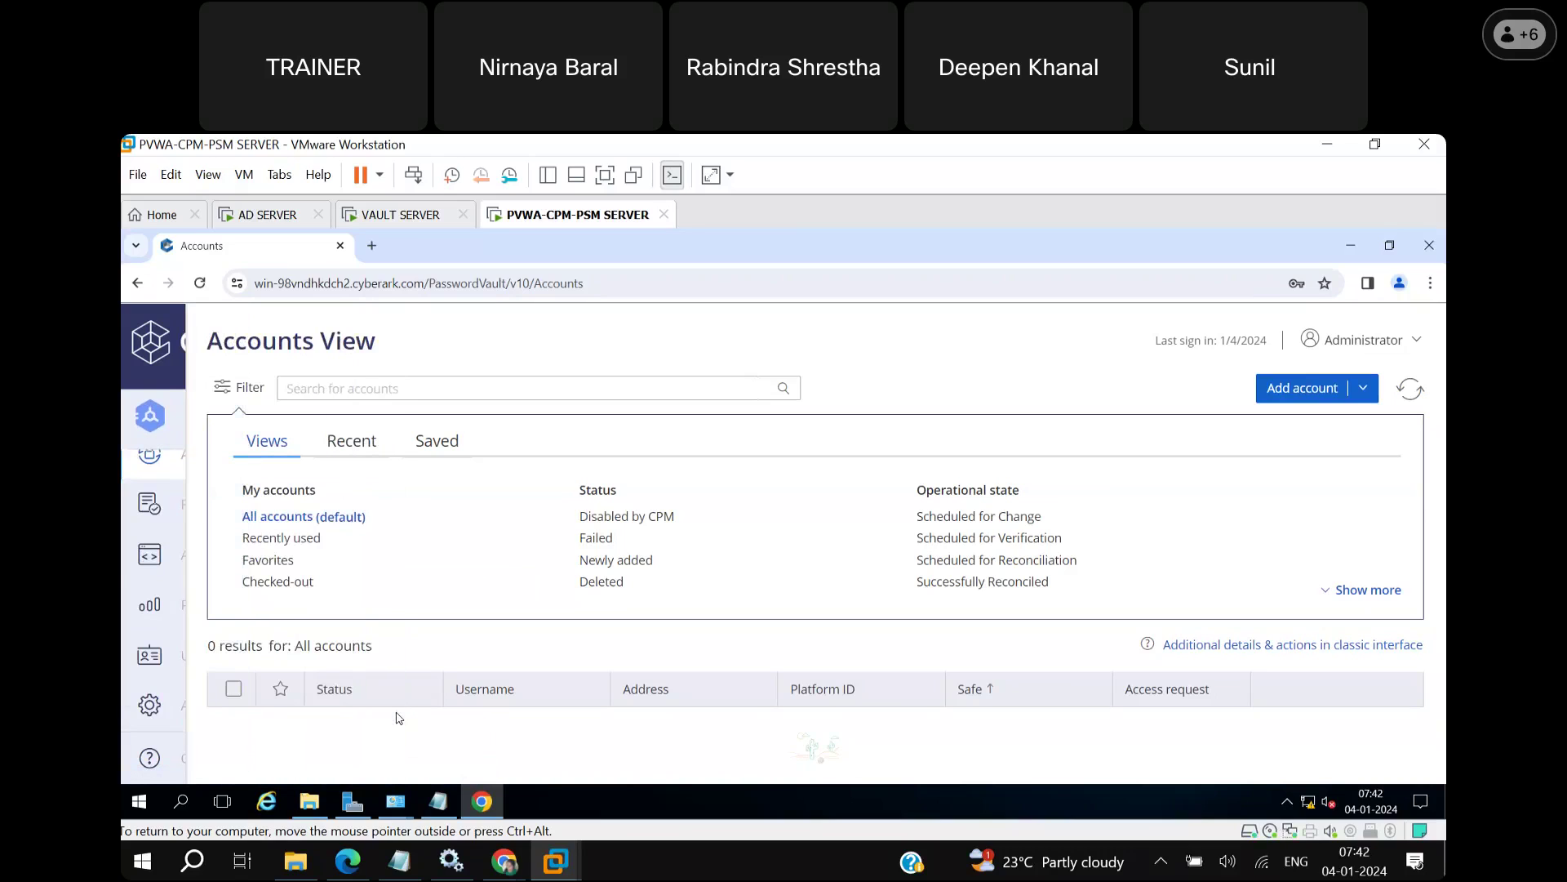
mouse_move(166, 699)
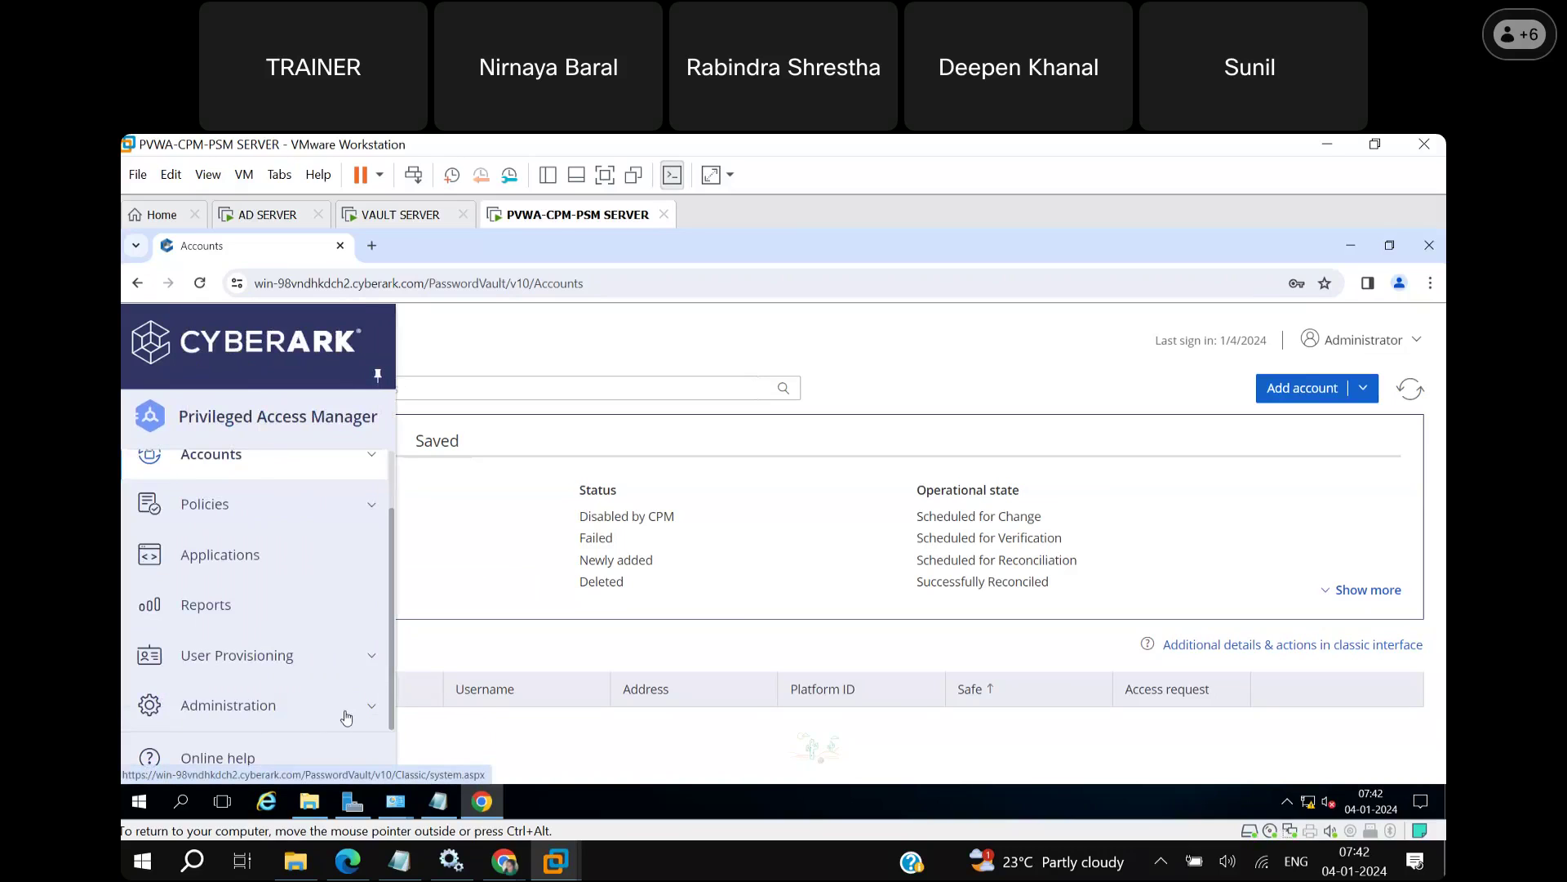
Open Administration's System Configuration page and scroll through its component settings.
click(346, 717)
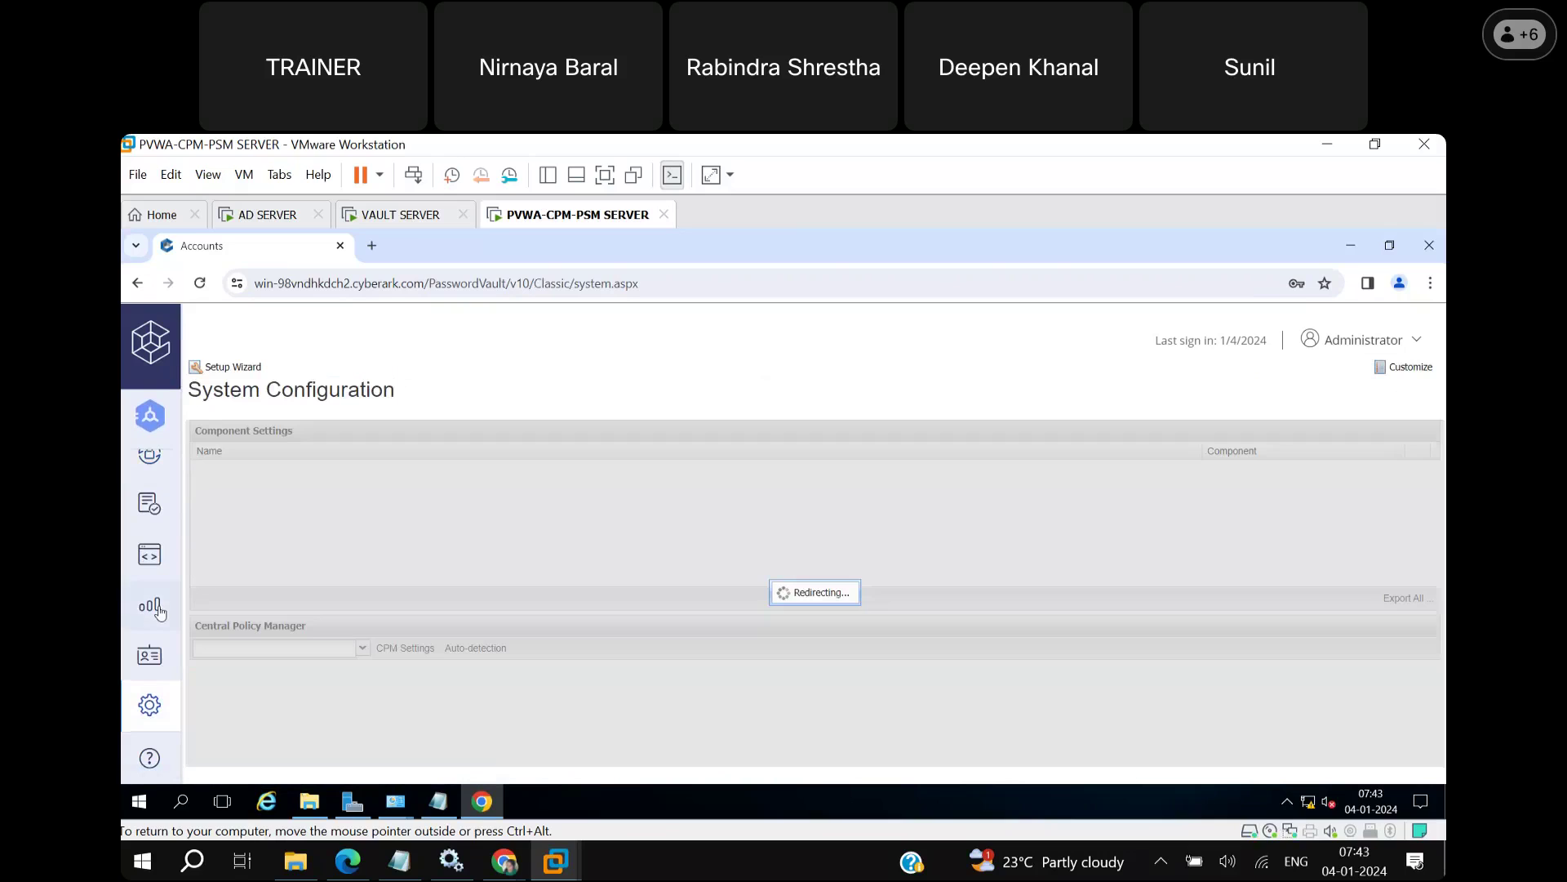
mouse_move(164, 511)
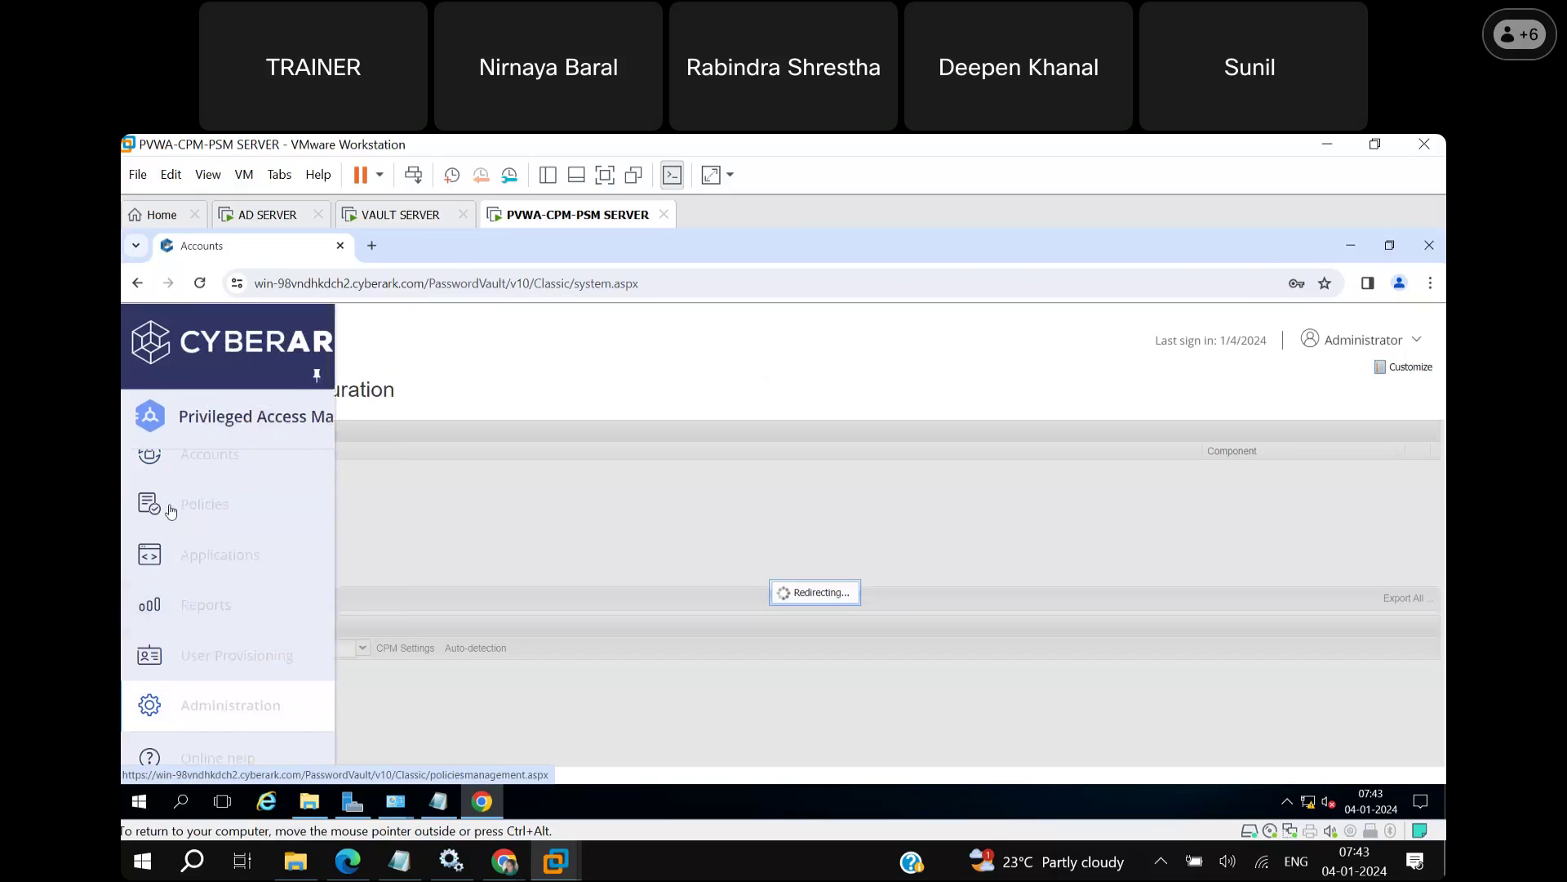
scroll(390, 493, up, 2)
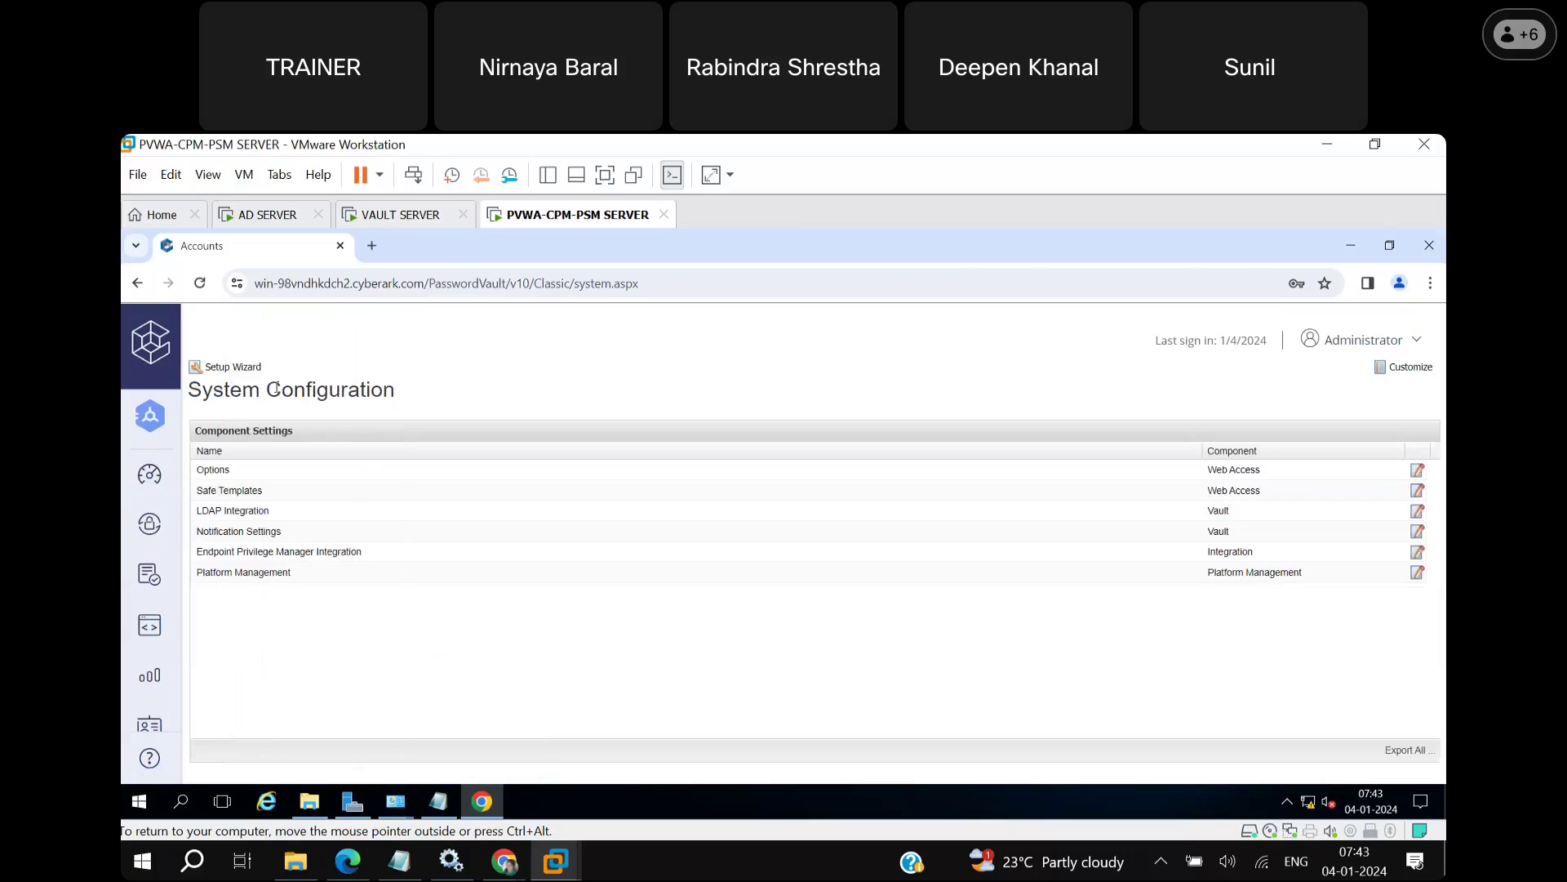
mouse_move(142, 486)
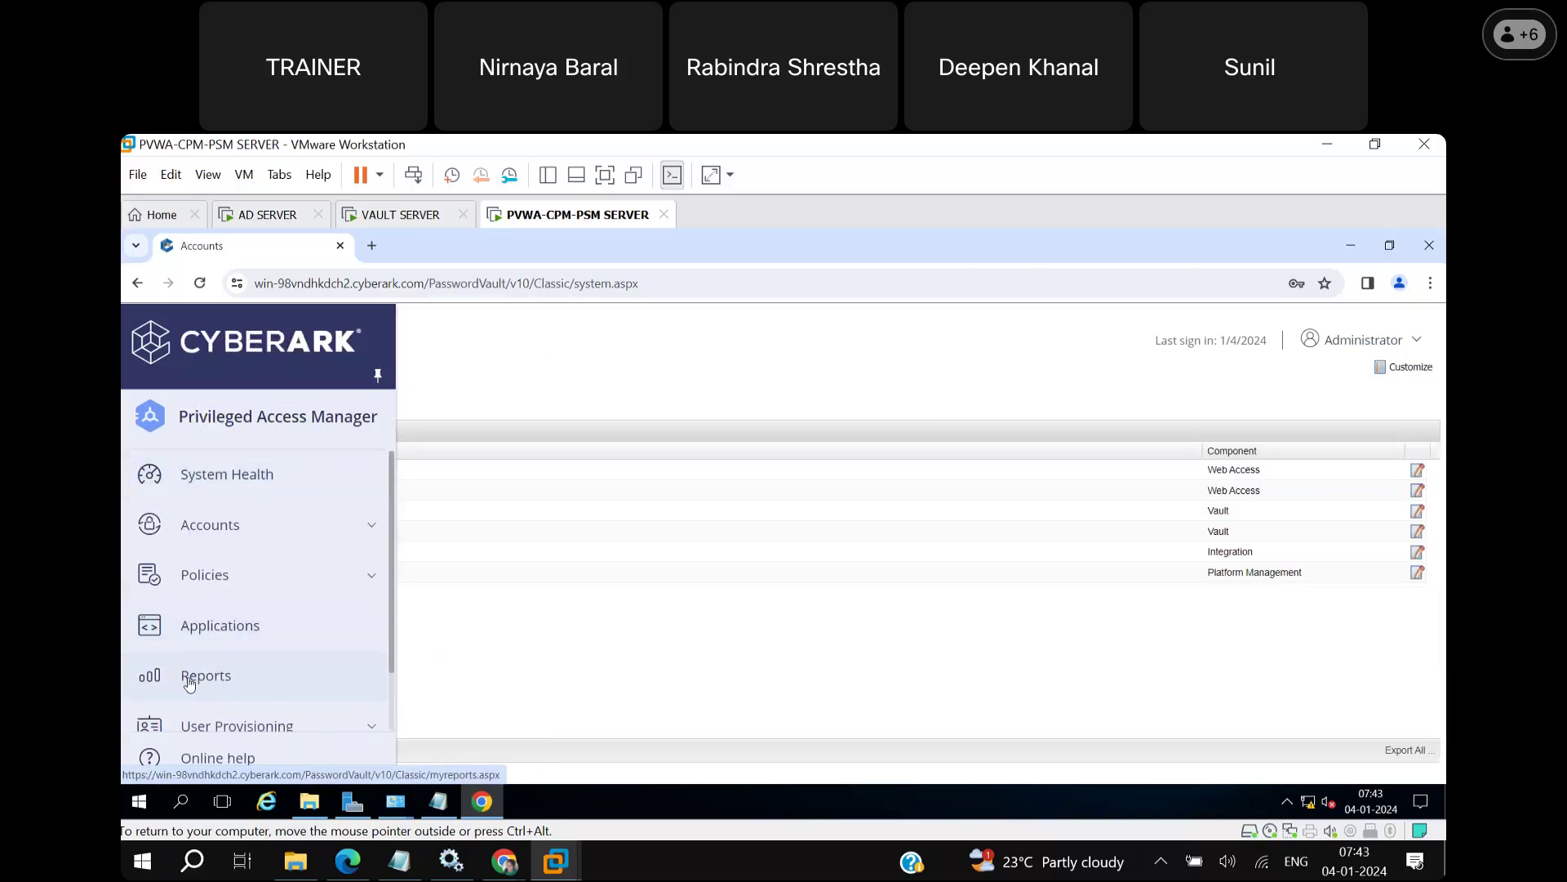
scroll(370, 727, down, 1)
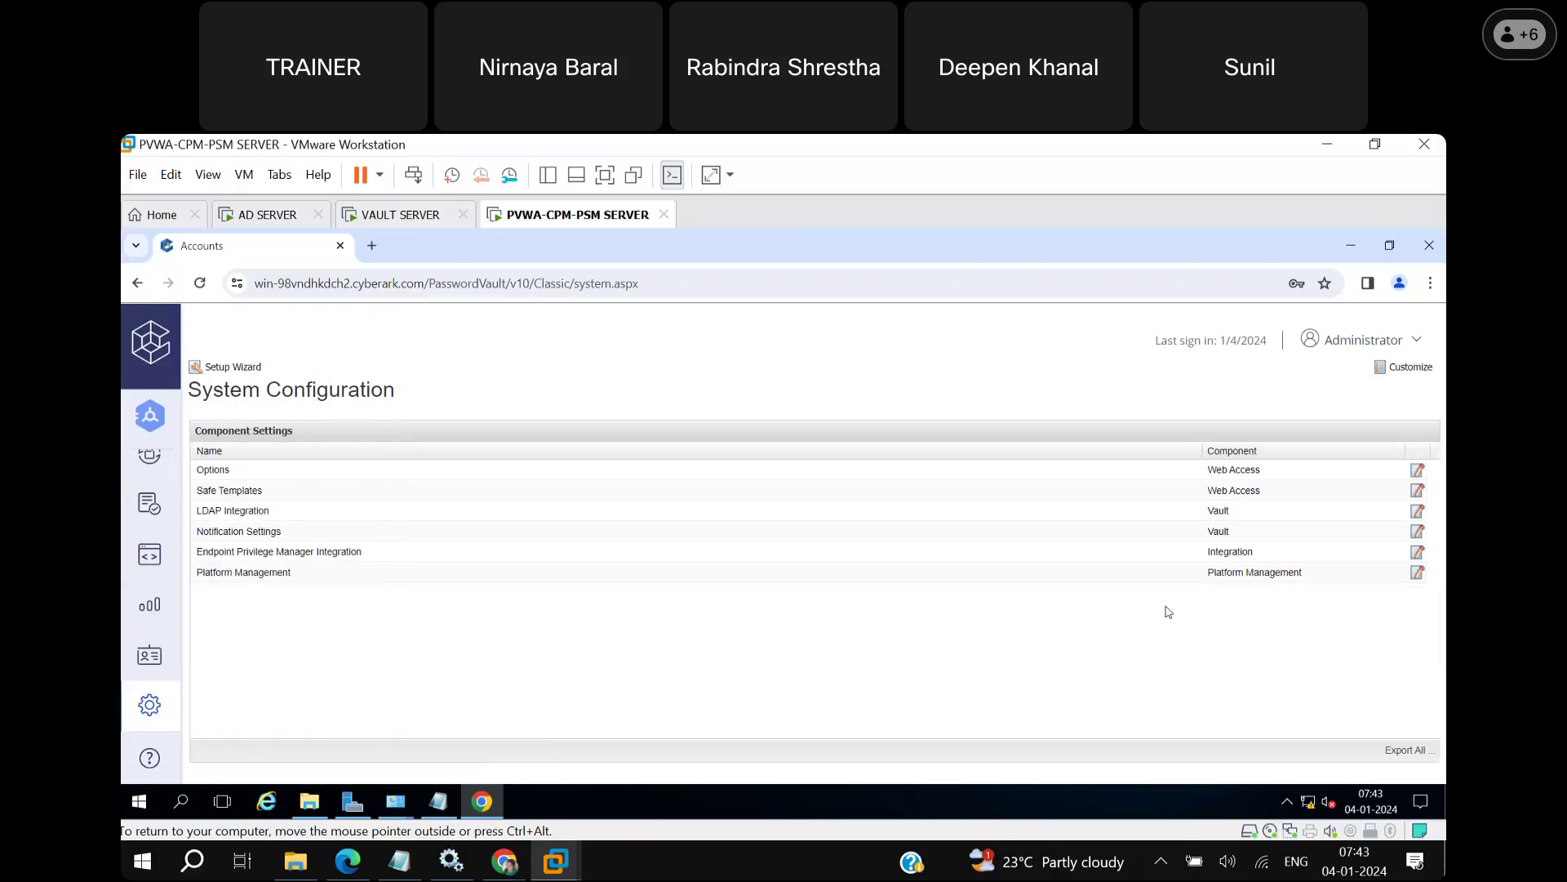
Minimize Chrome and refresh the server desktop.
click(1349, 253)
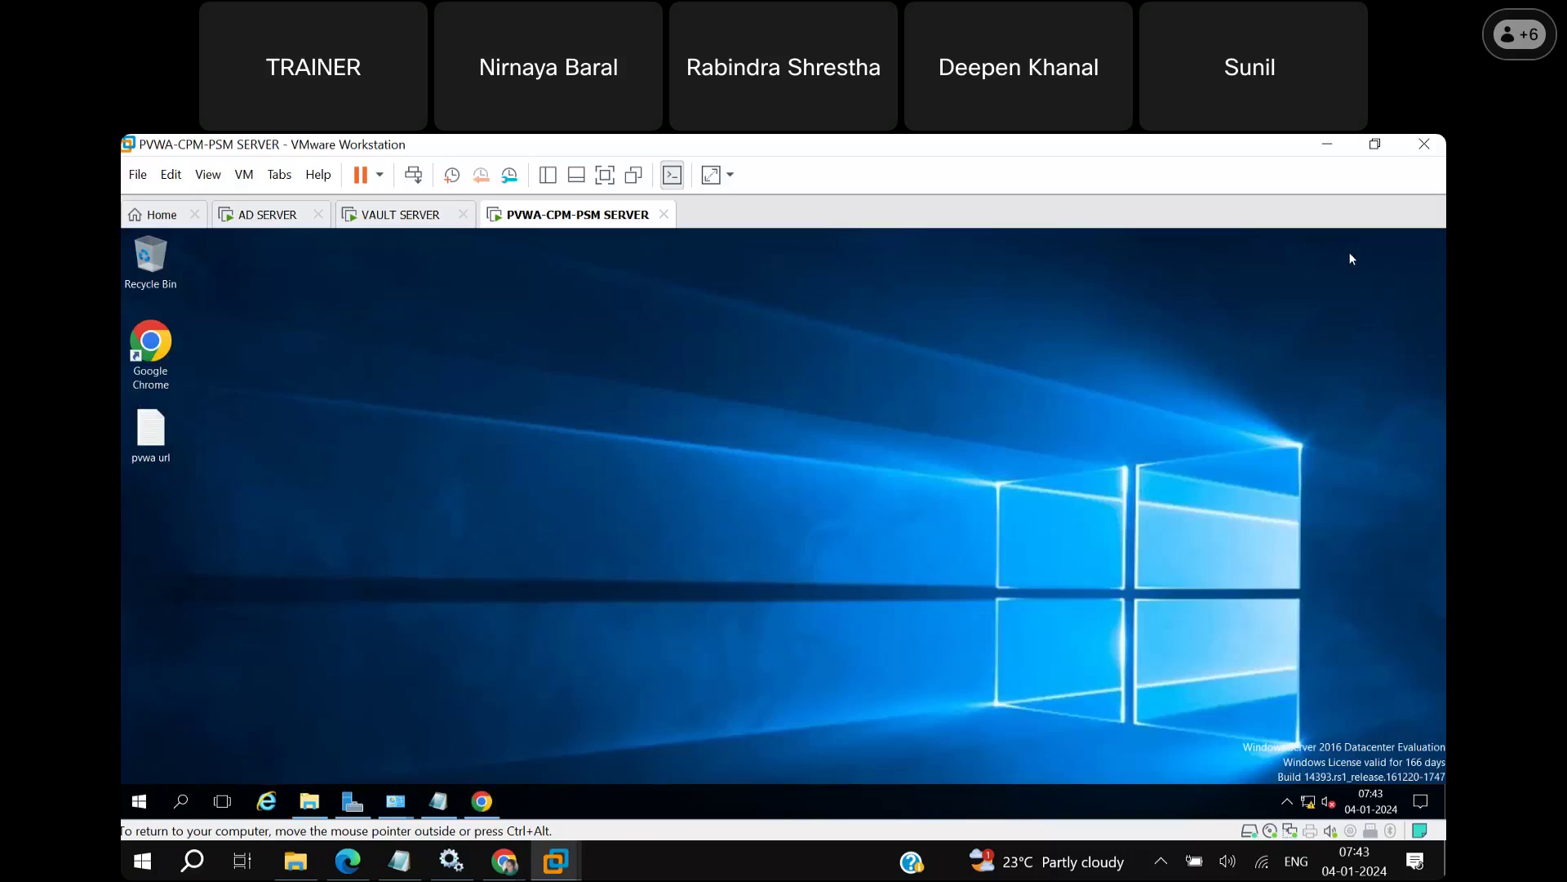
right_click(626, 489)
click(666, 537)
Open This PC in File Explorer and search it for 'PVWAInstall'.
click(310, 801)
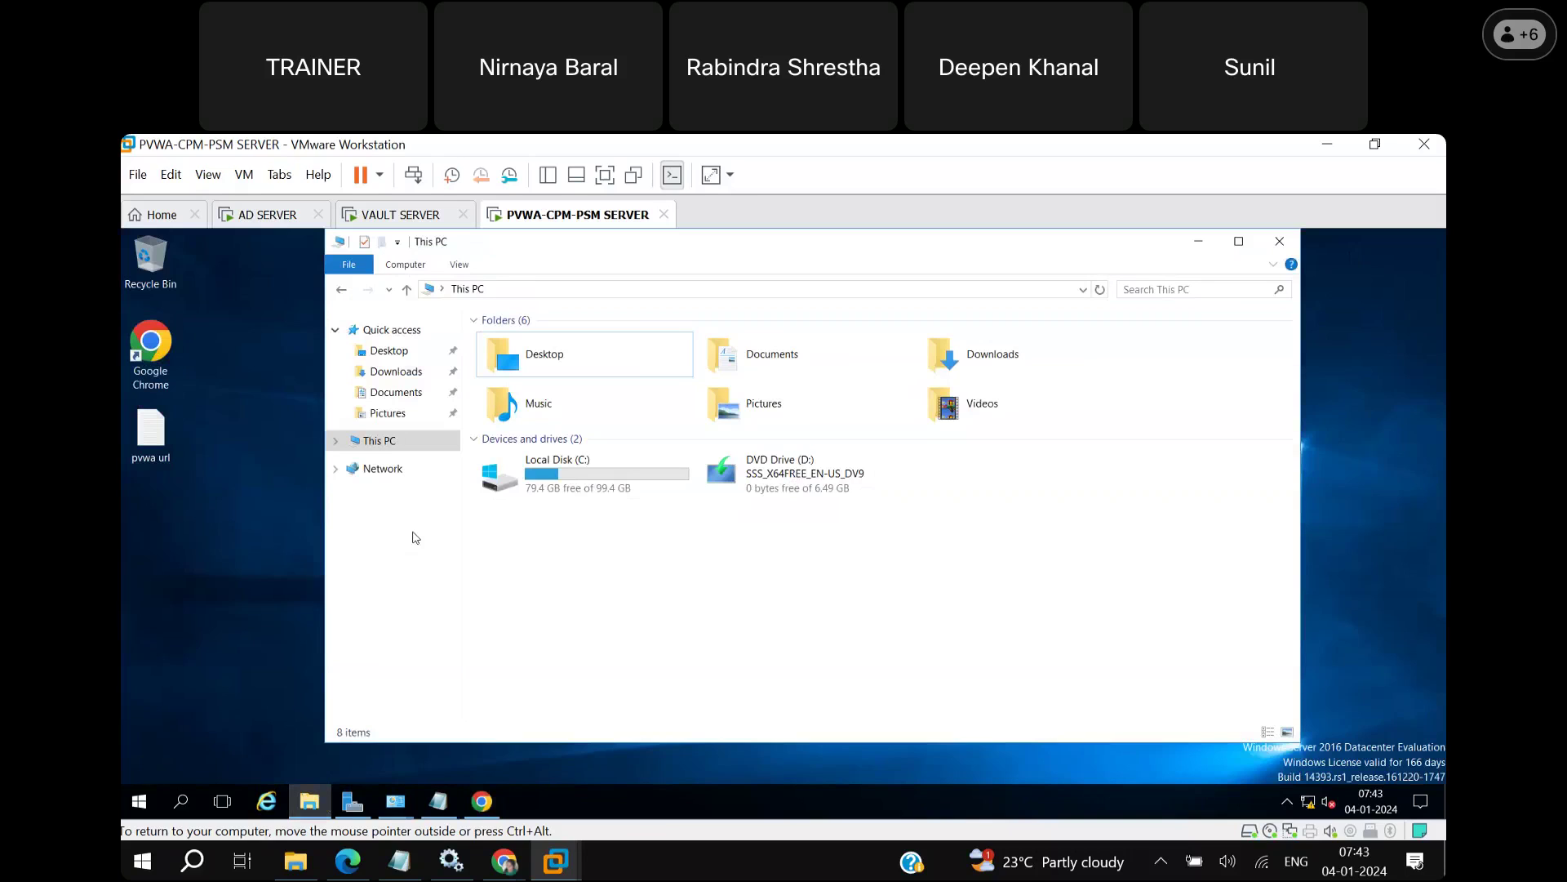
click(1151, 290)
text(PV)
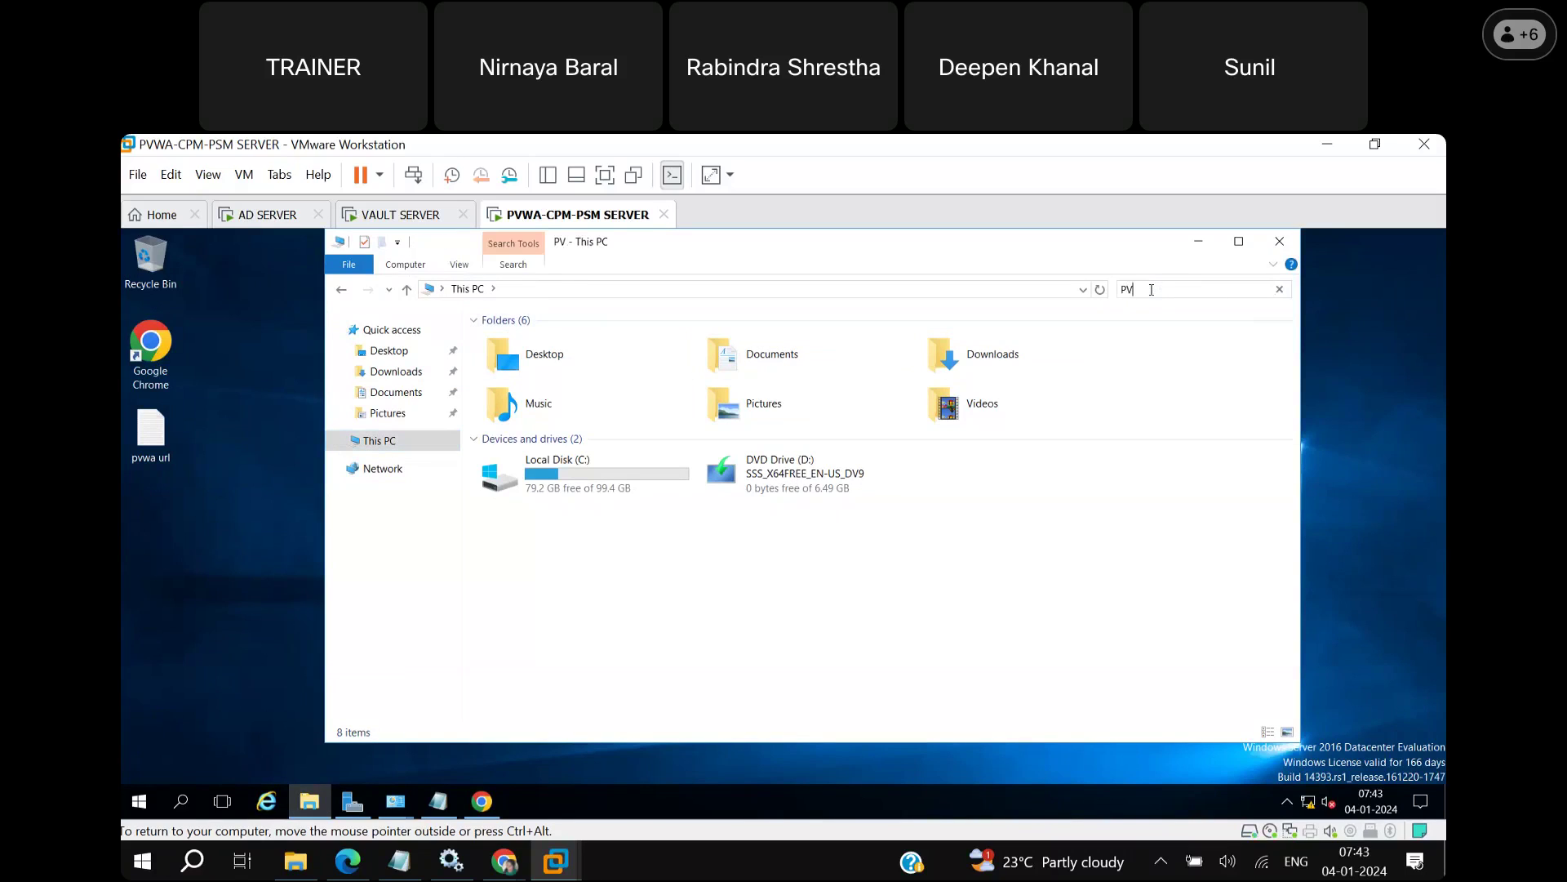
text(WAInstall)
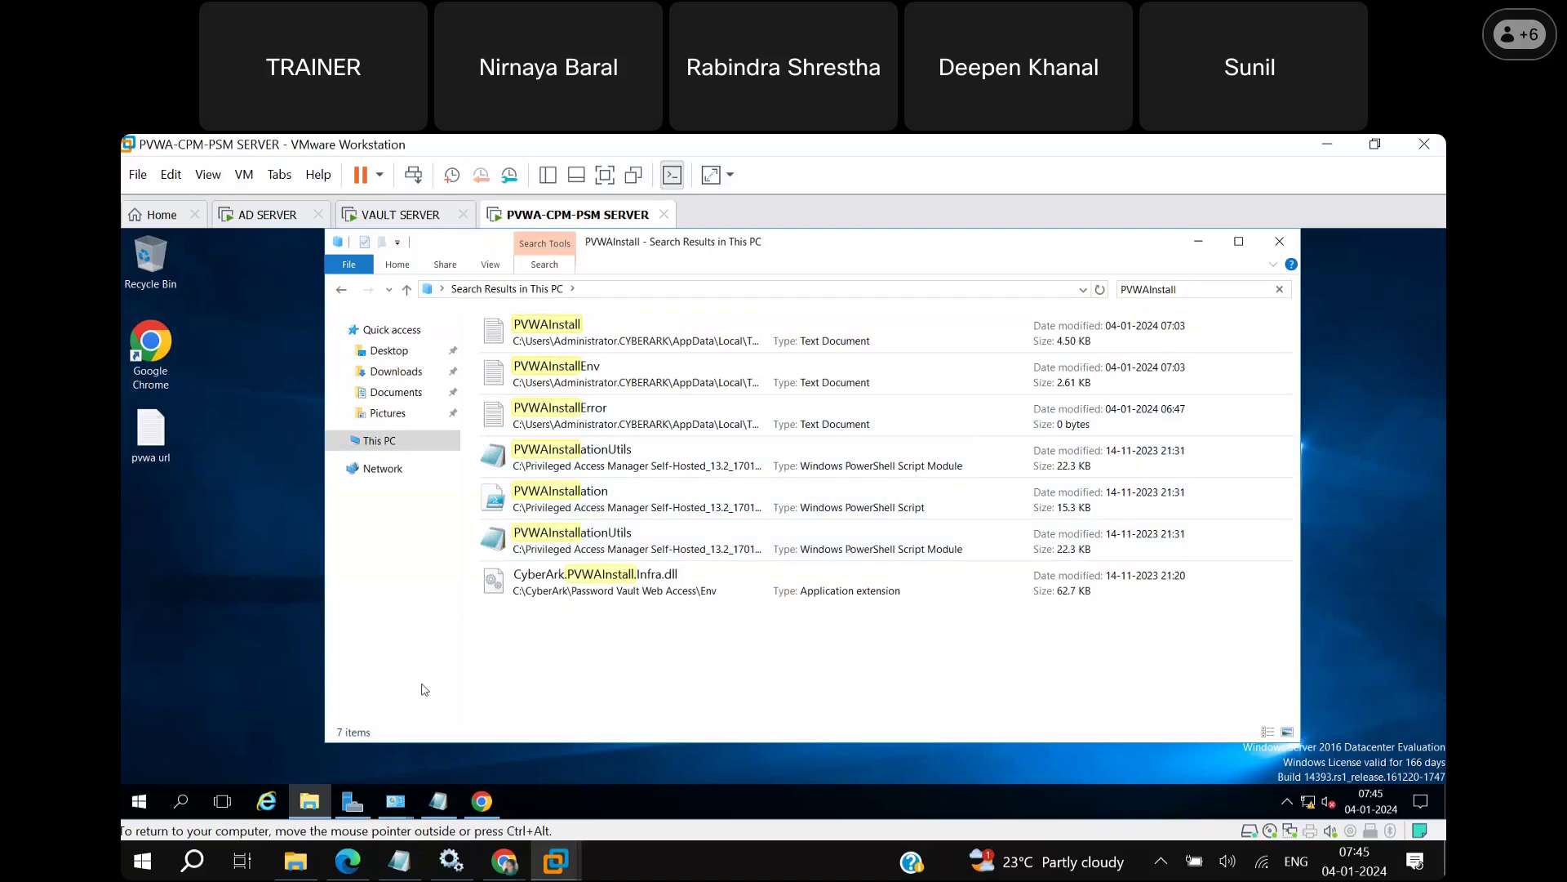
Search Windows for 'services', then open and maximize the Services console.
click(182, 804)
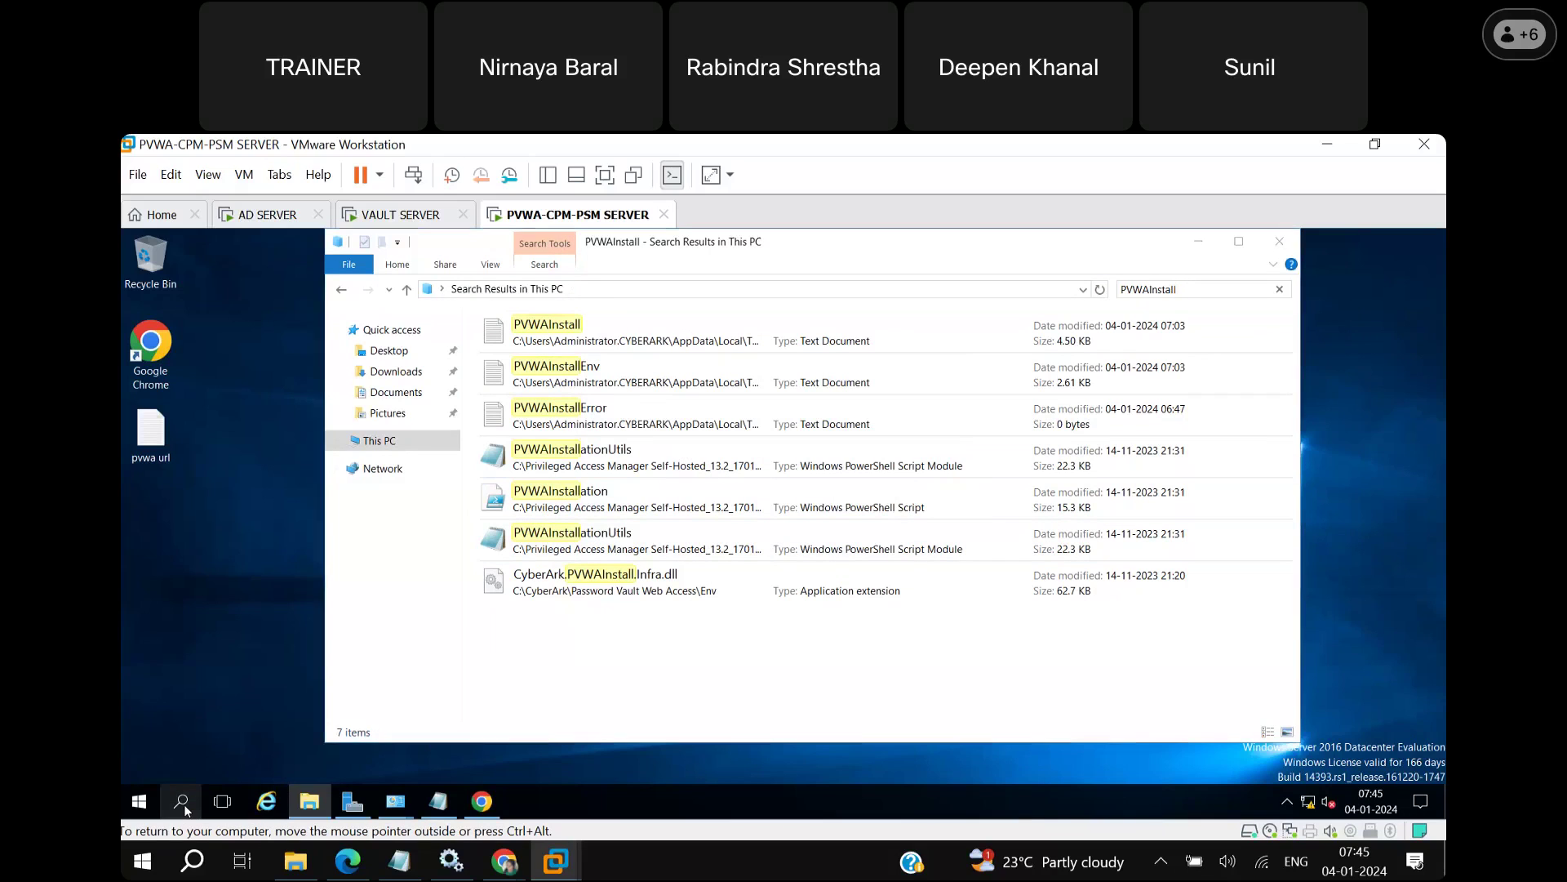
text(services)
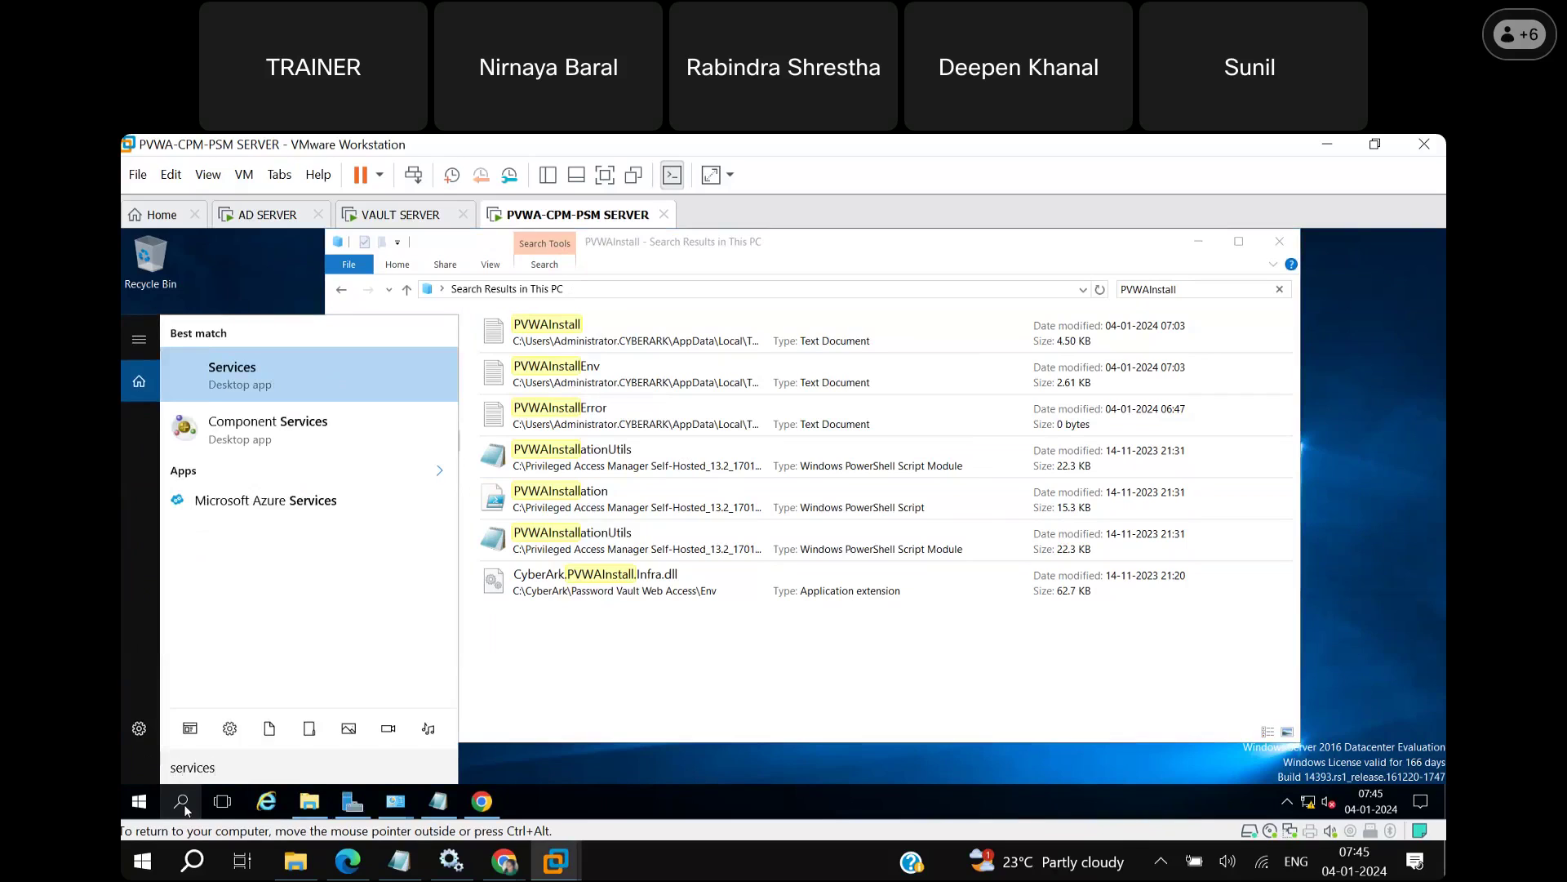
click(184, 803)
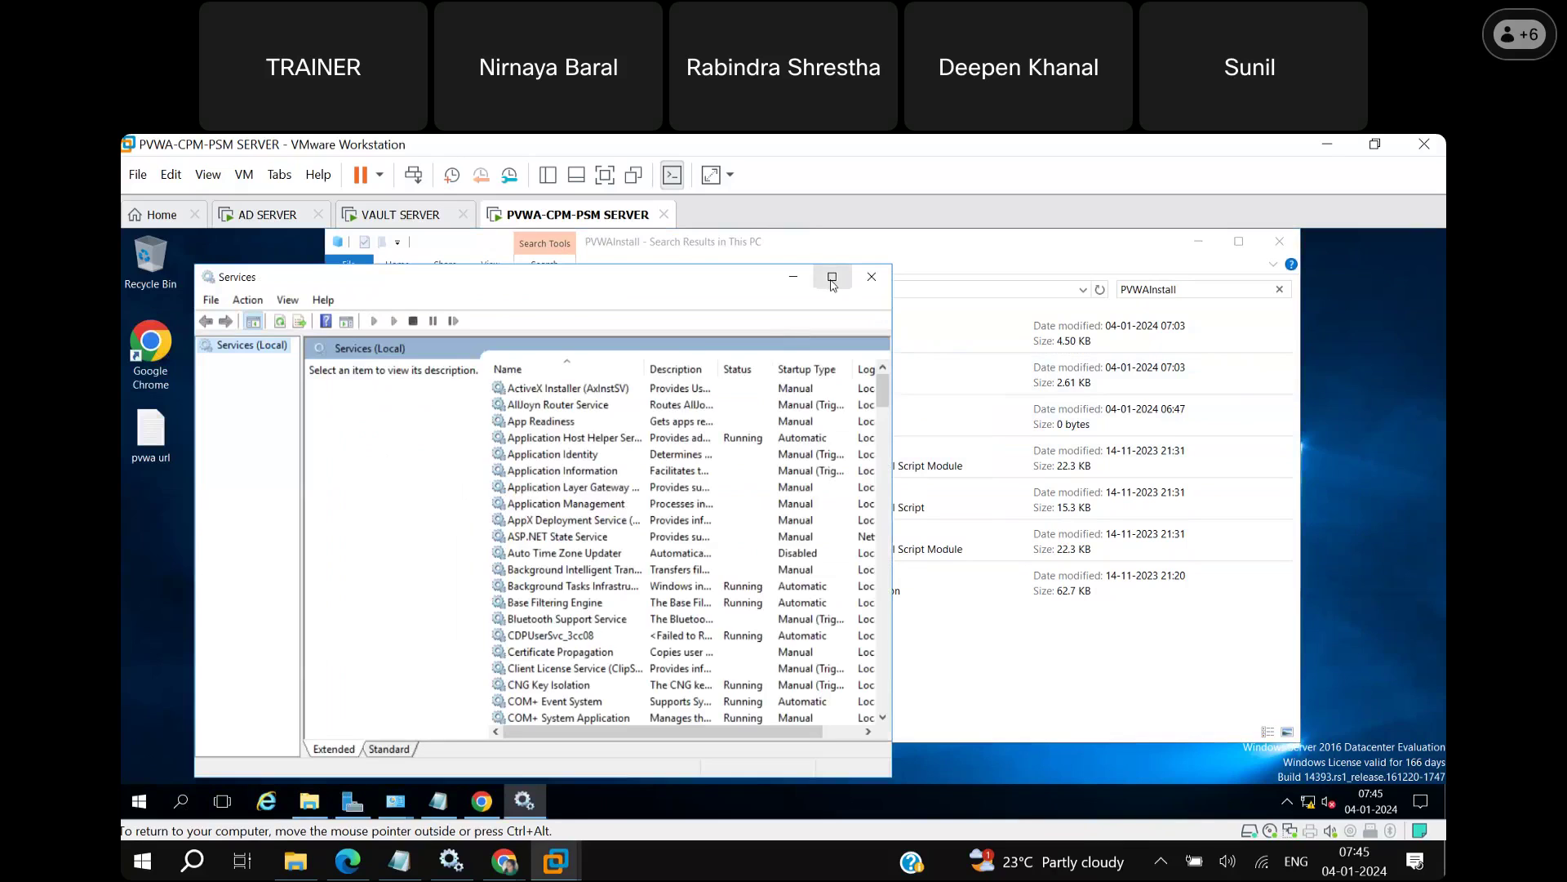
click(832, 280)
Check the IIS Admin Service and W3C Logging Service by jumping to them with I and W.
click(485, 480)
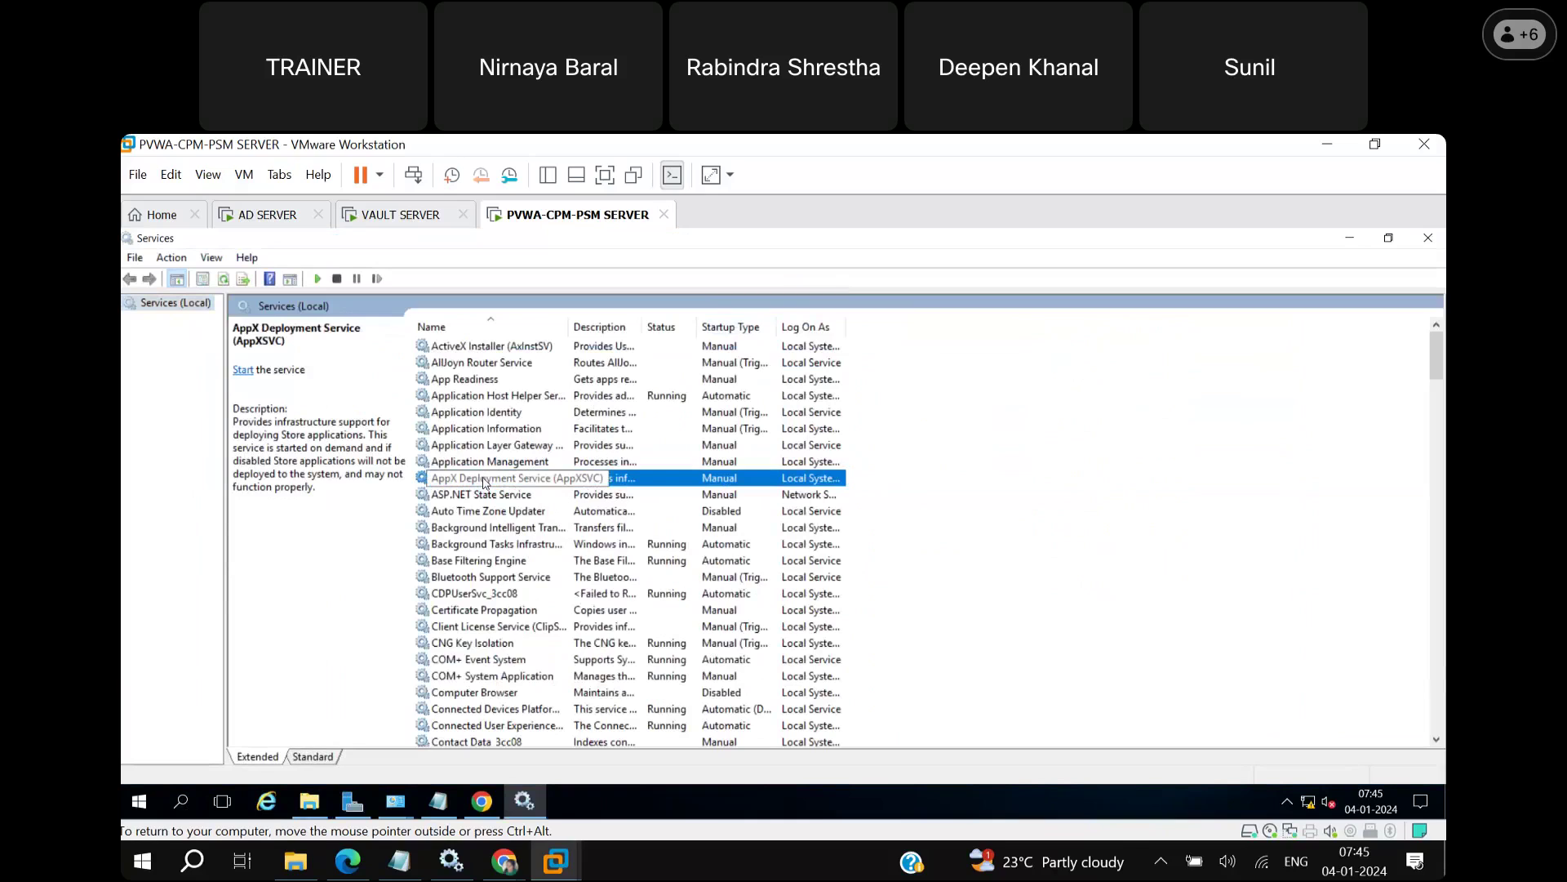
key(i)
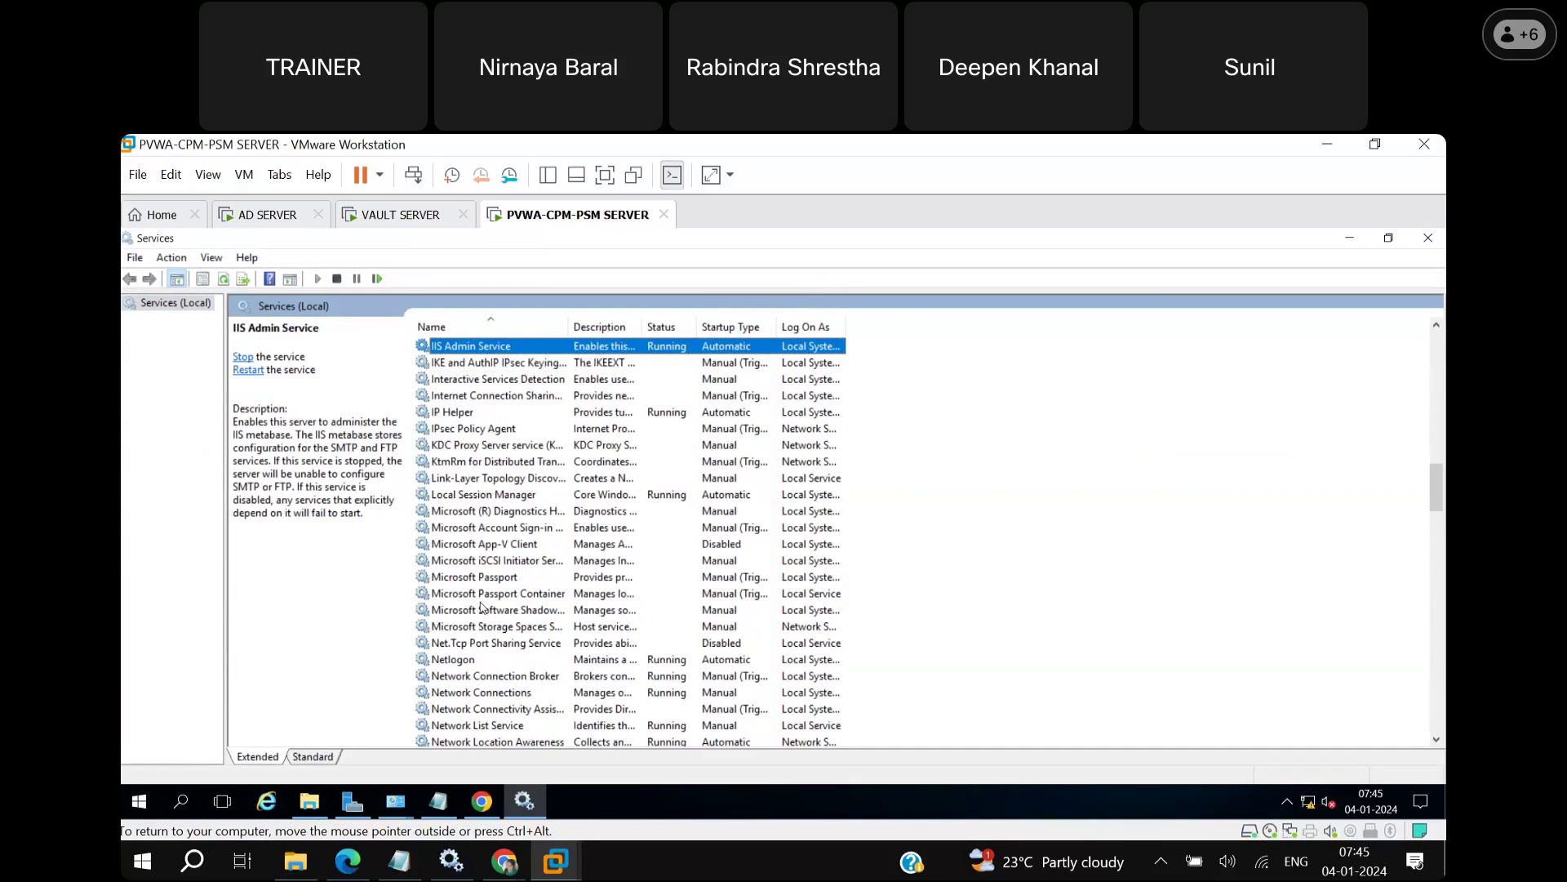
click(486, 643)
key(w)
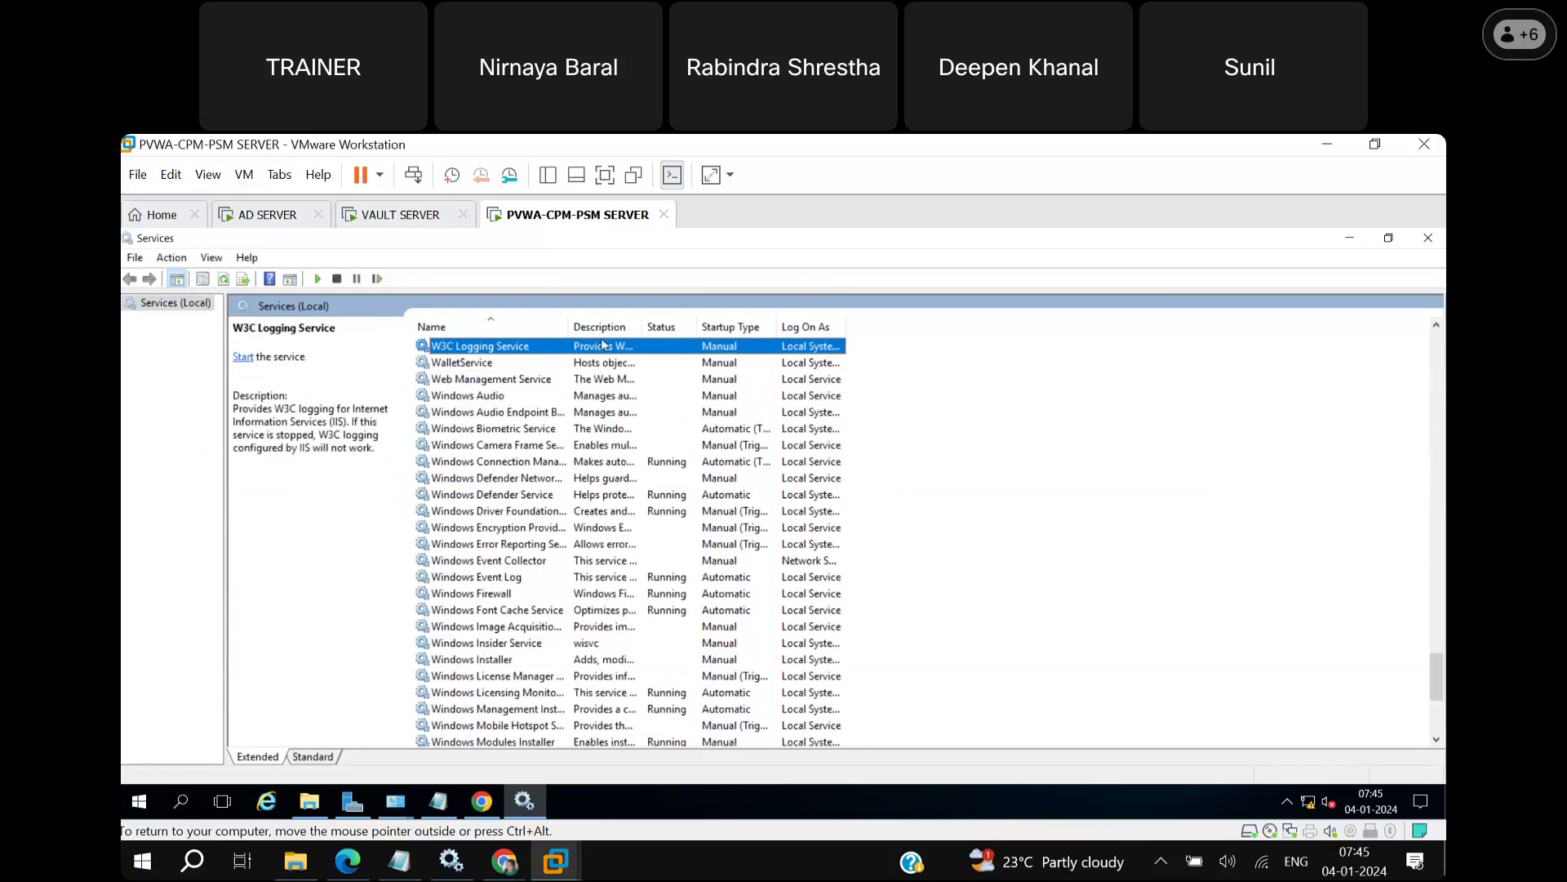
Widen the Name column and check the Windows Process Activation Service is running.
drag(568, 326, 745, 327)
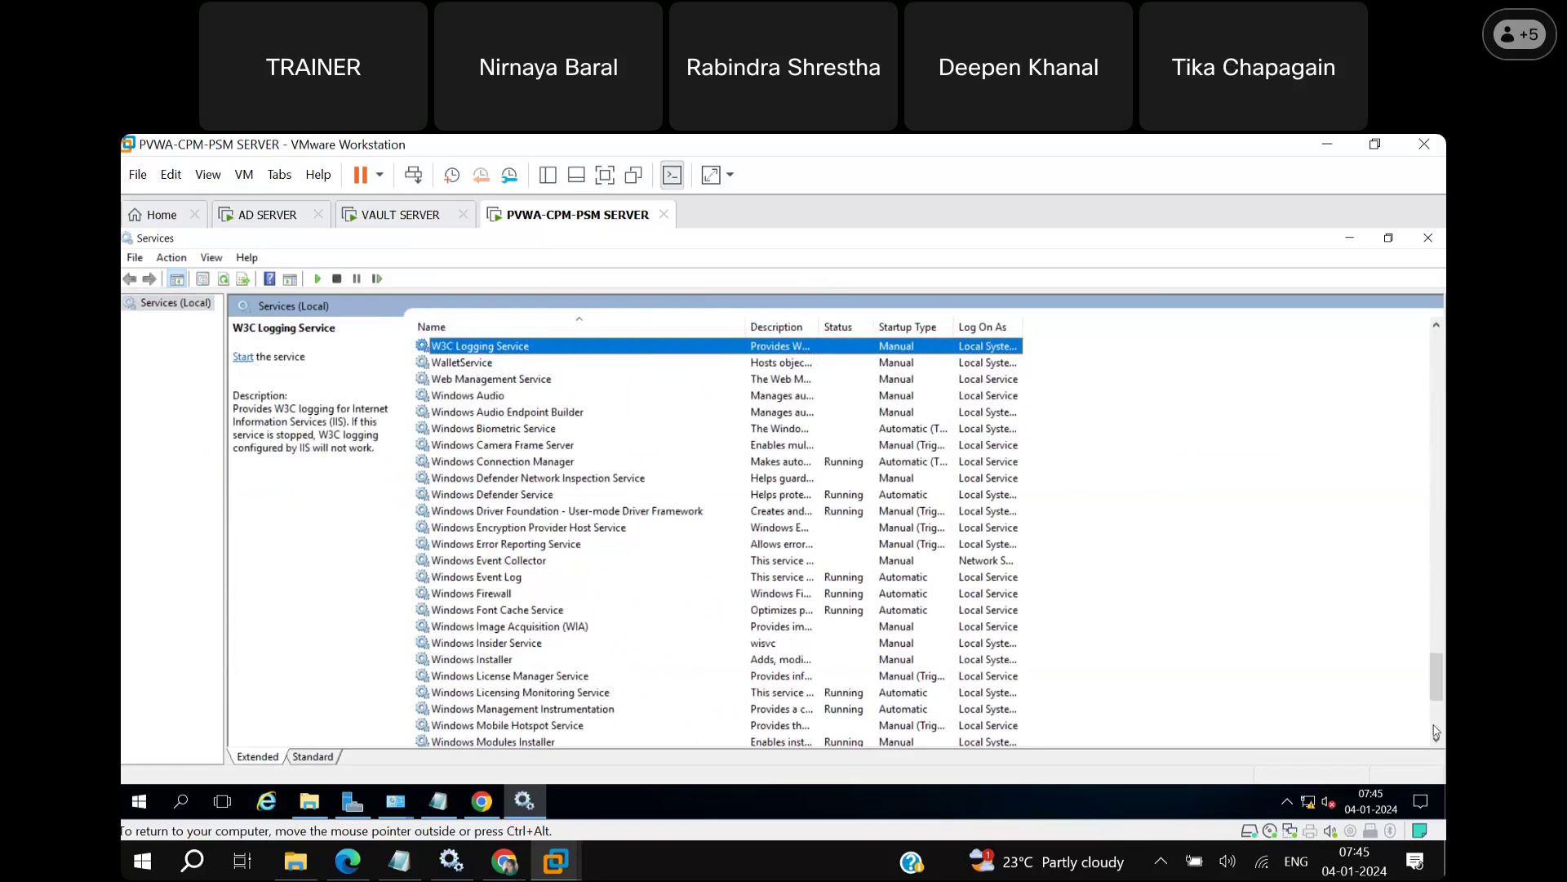
click(1438, 741)
click(1437, 741)
click(1437, 741)
click(1437, 741)
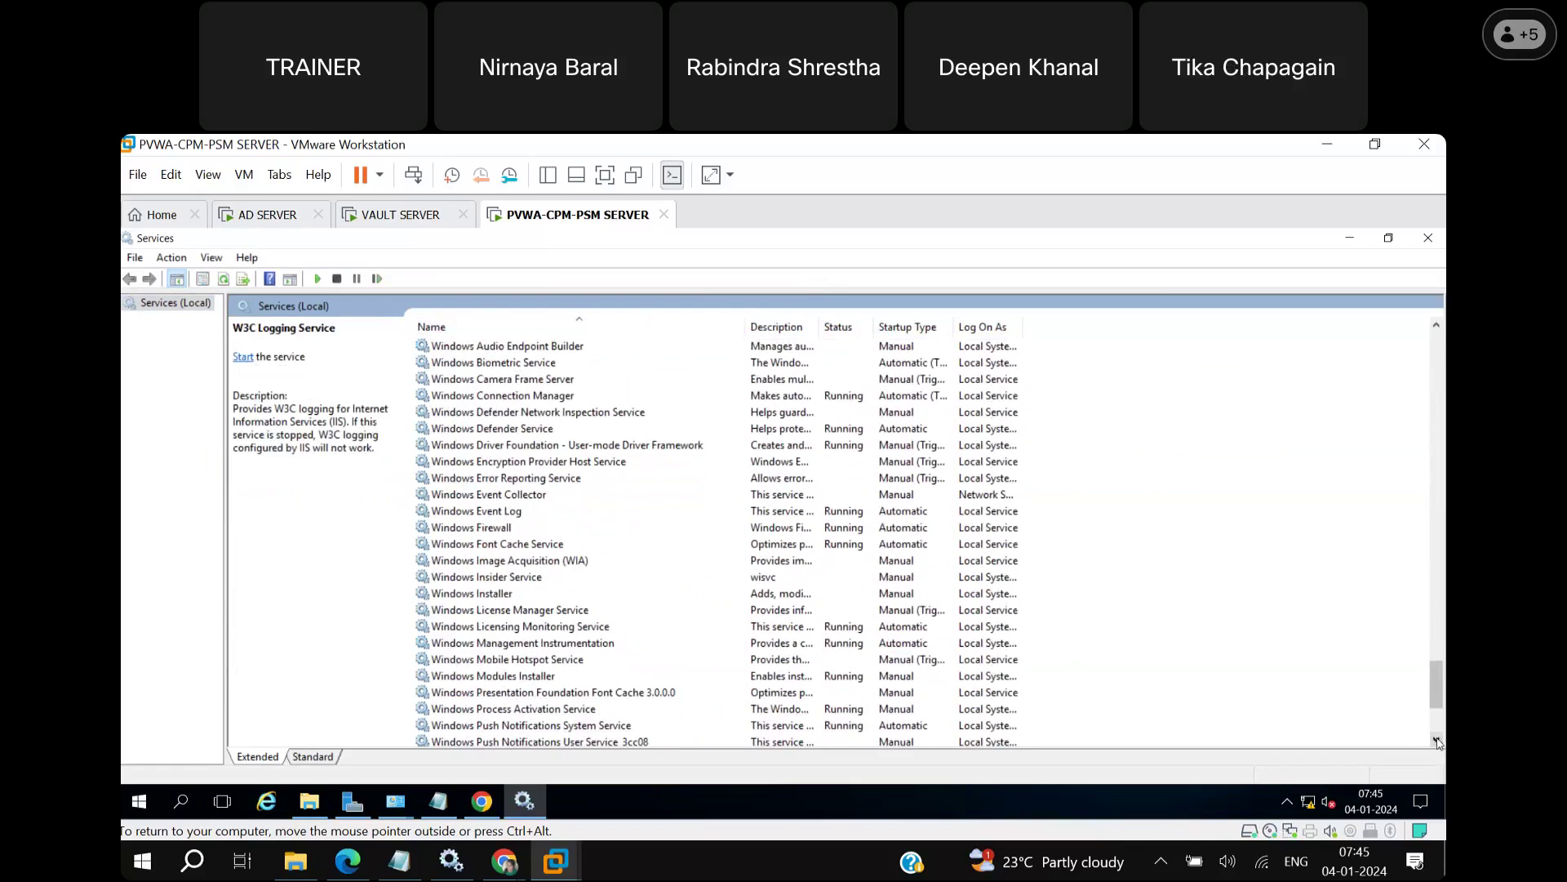
click(1437, 741)
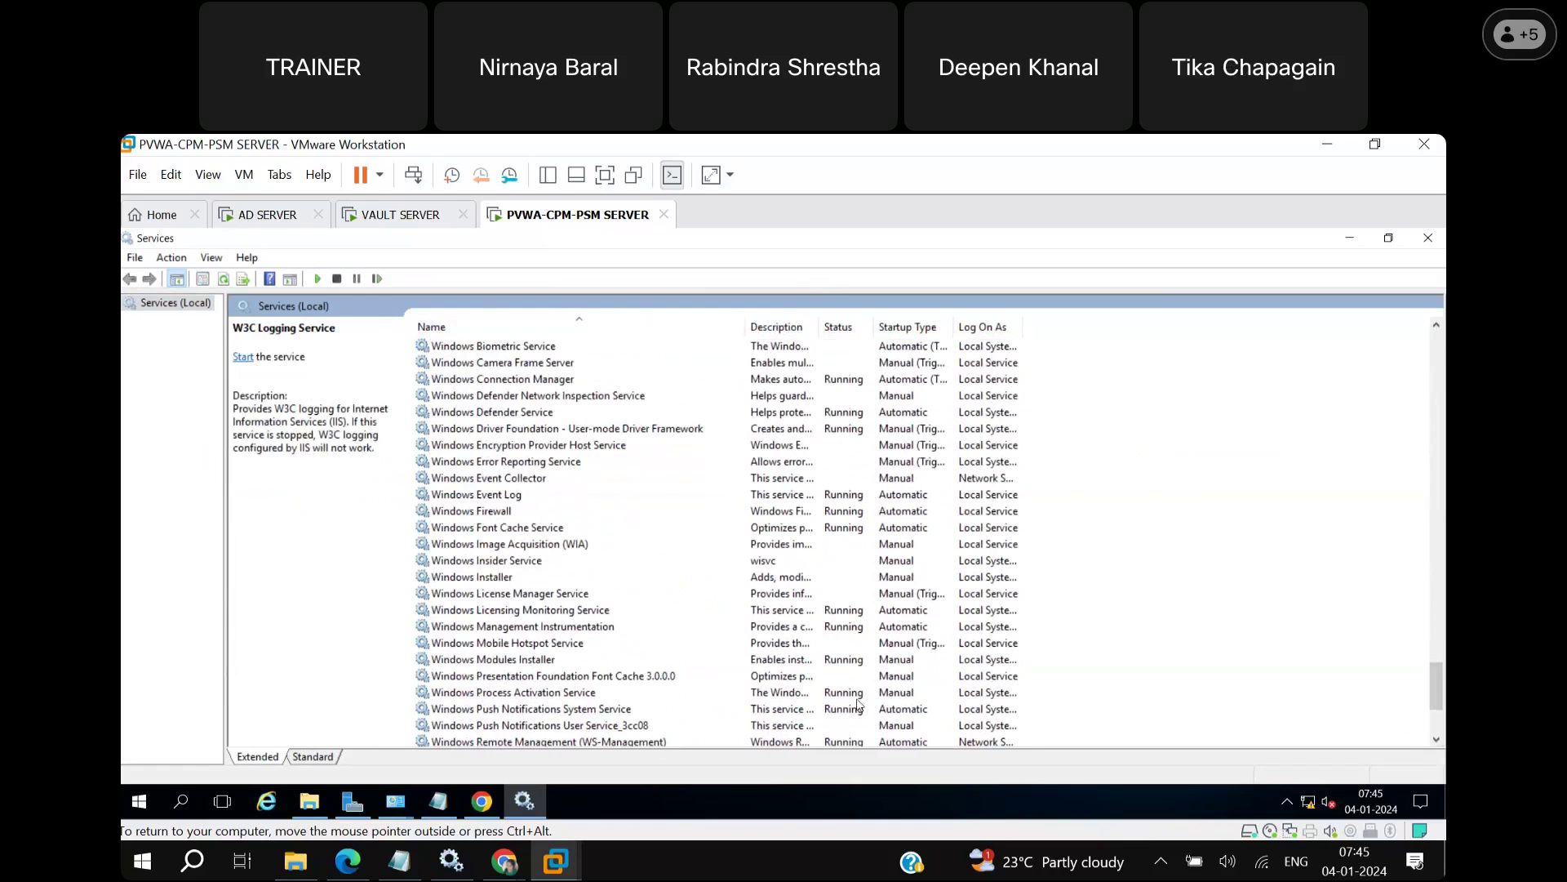
click(591, 696)
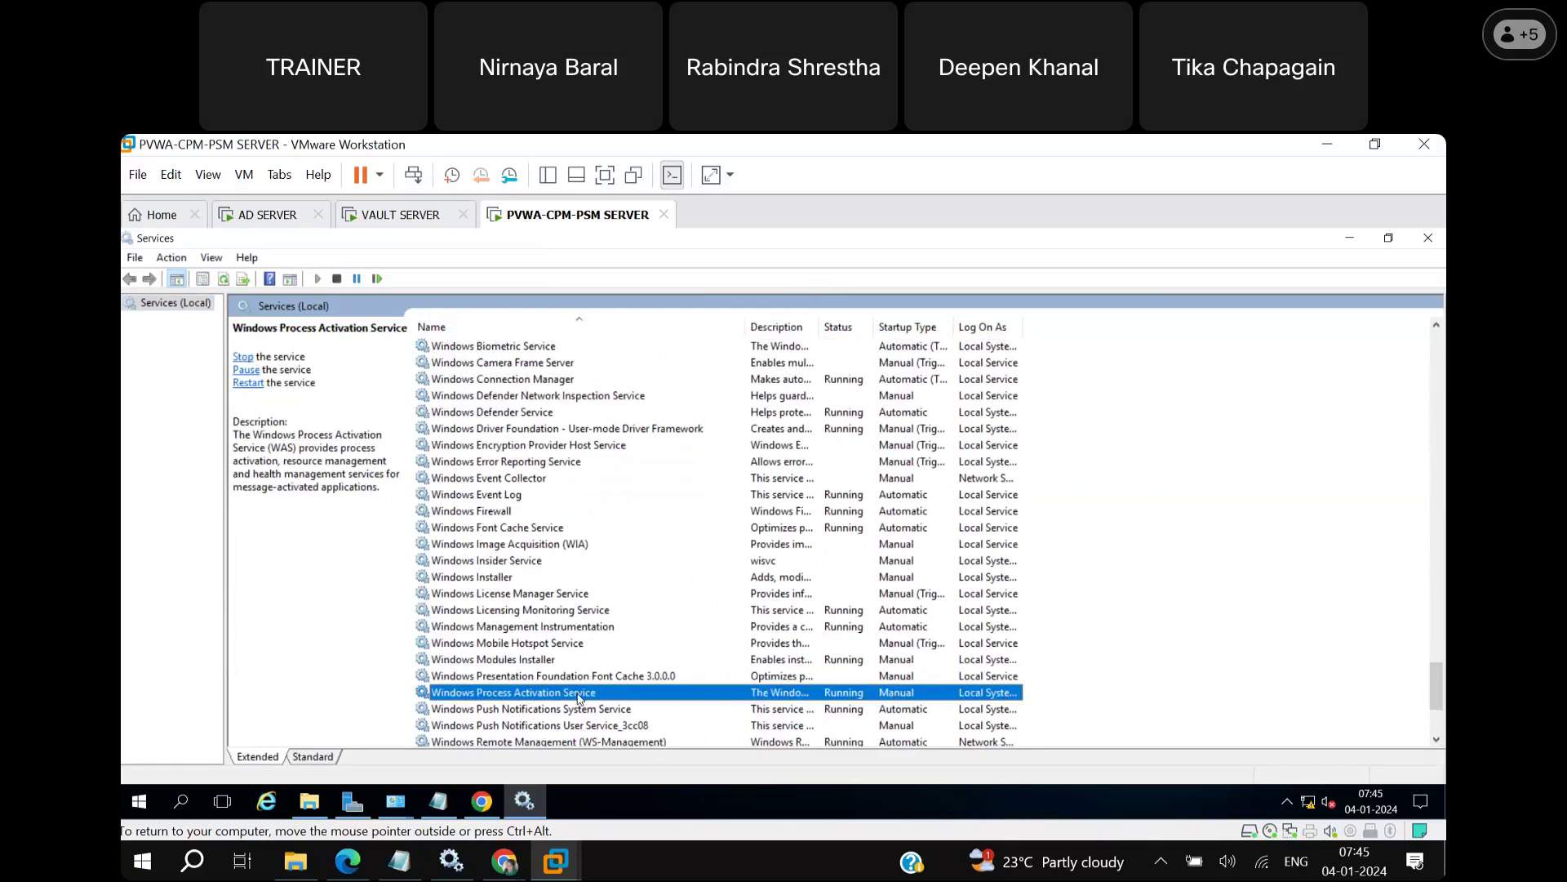
Check the World Wide Web Publishing Service is running, then minimize Services.
key(Down)
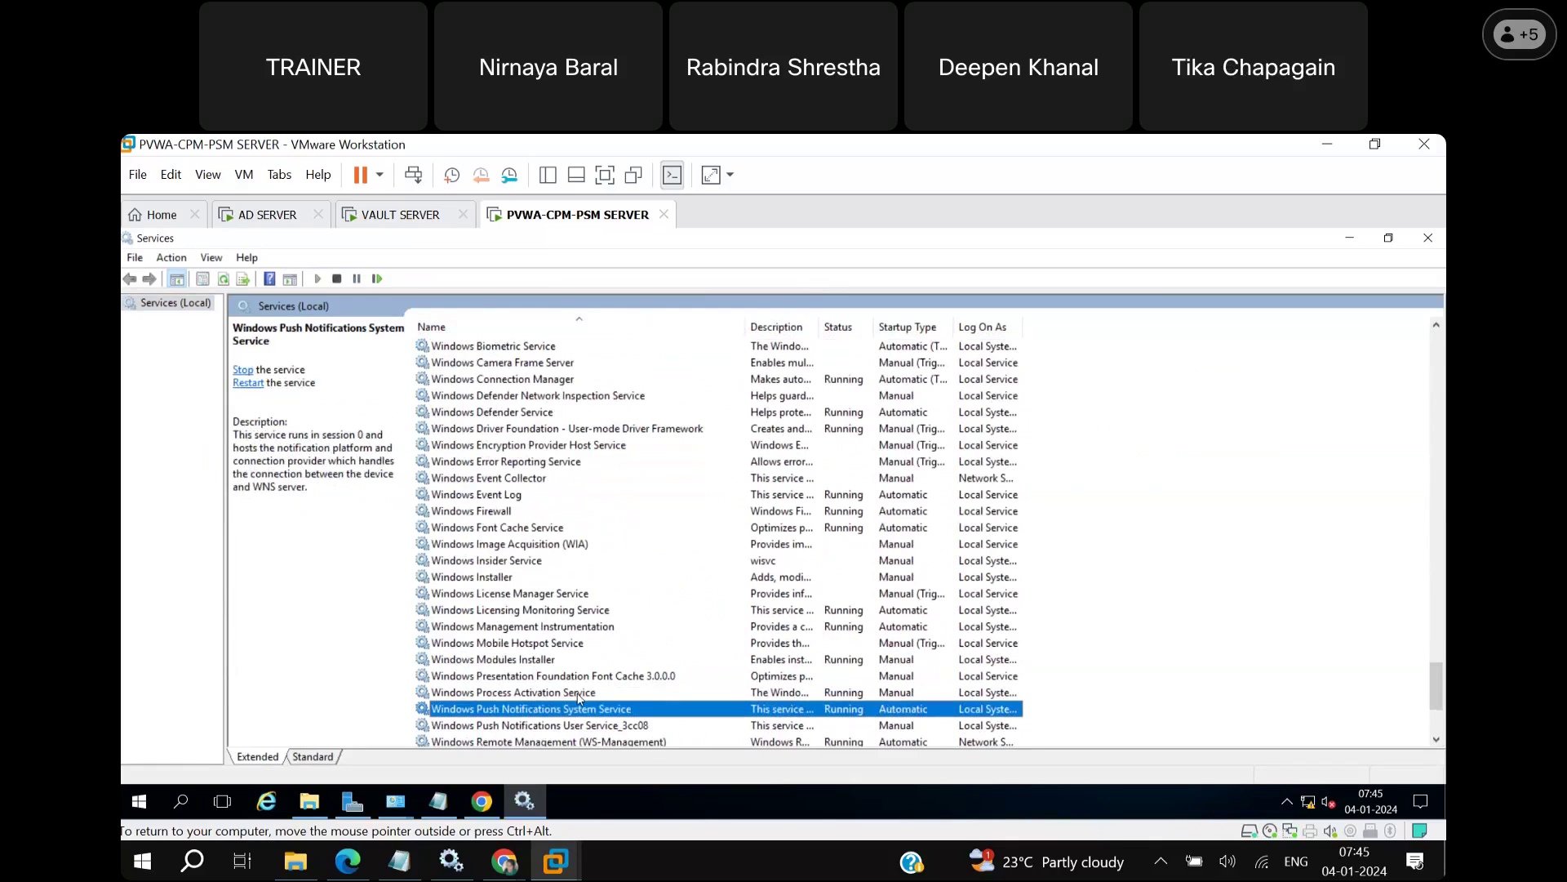
click(1438, 722)
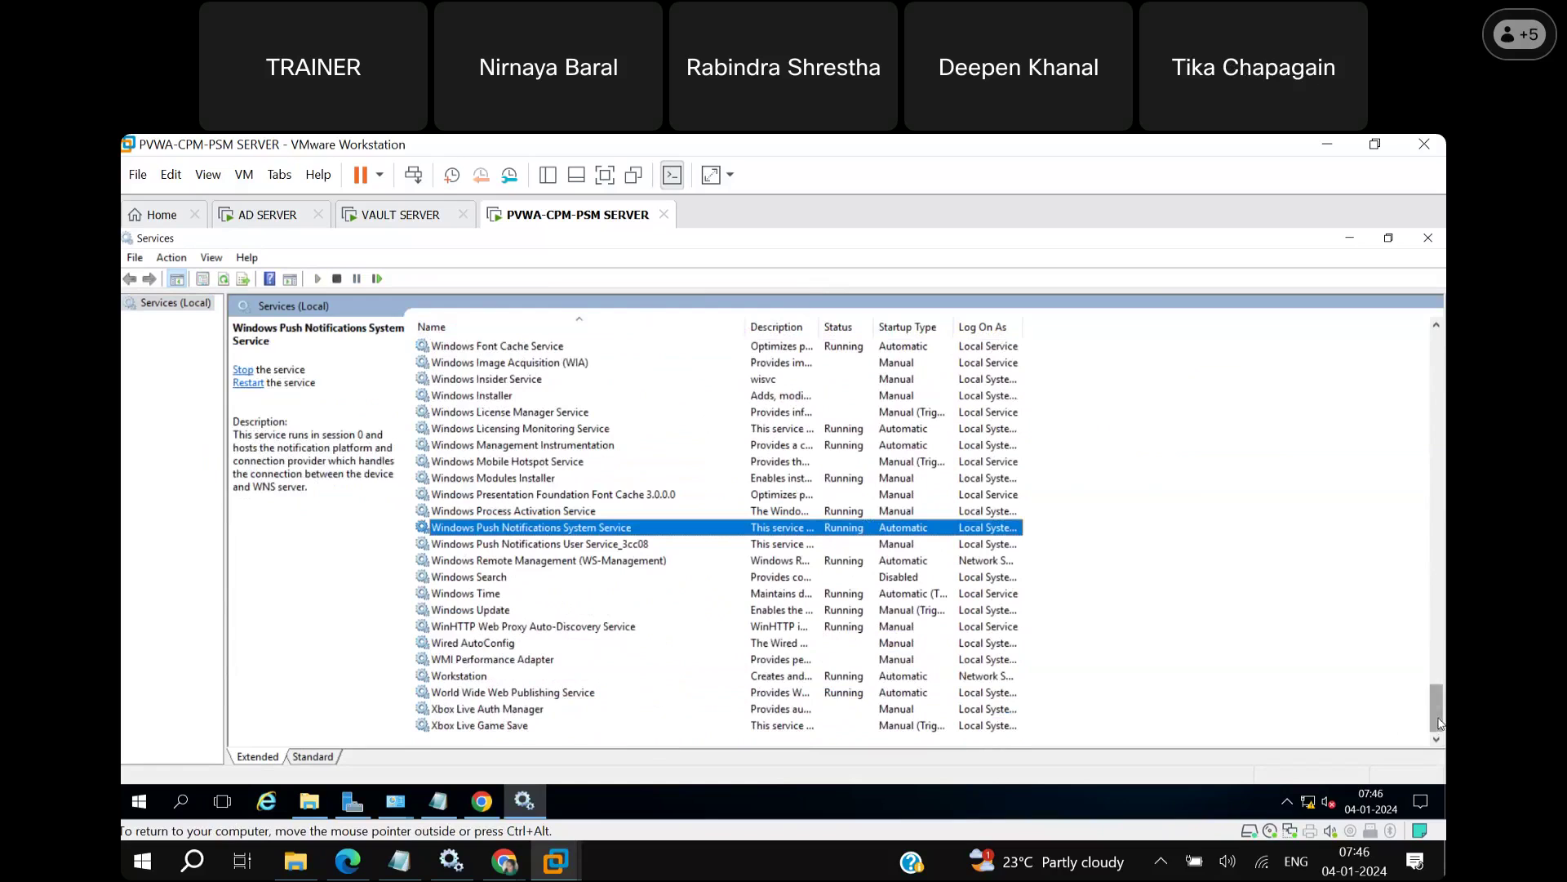
click(522, 698)
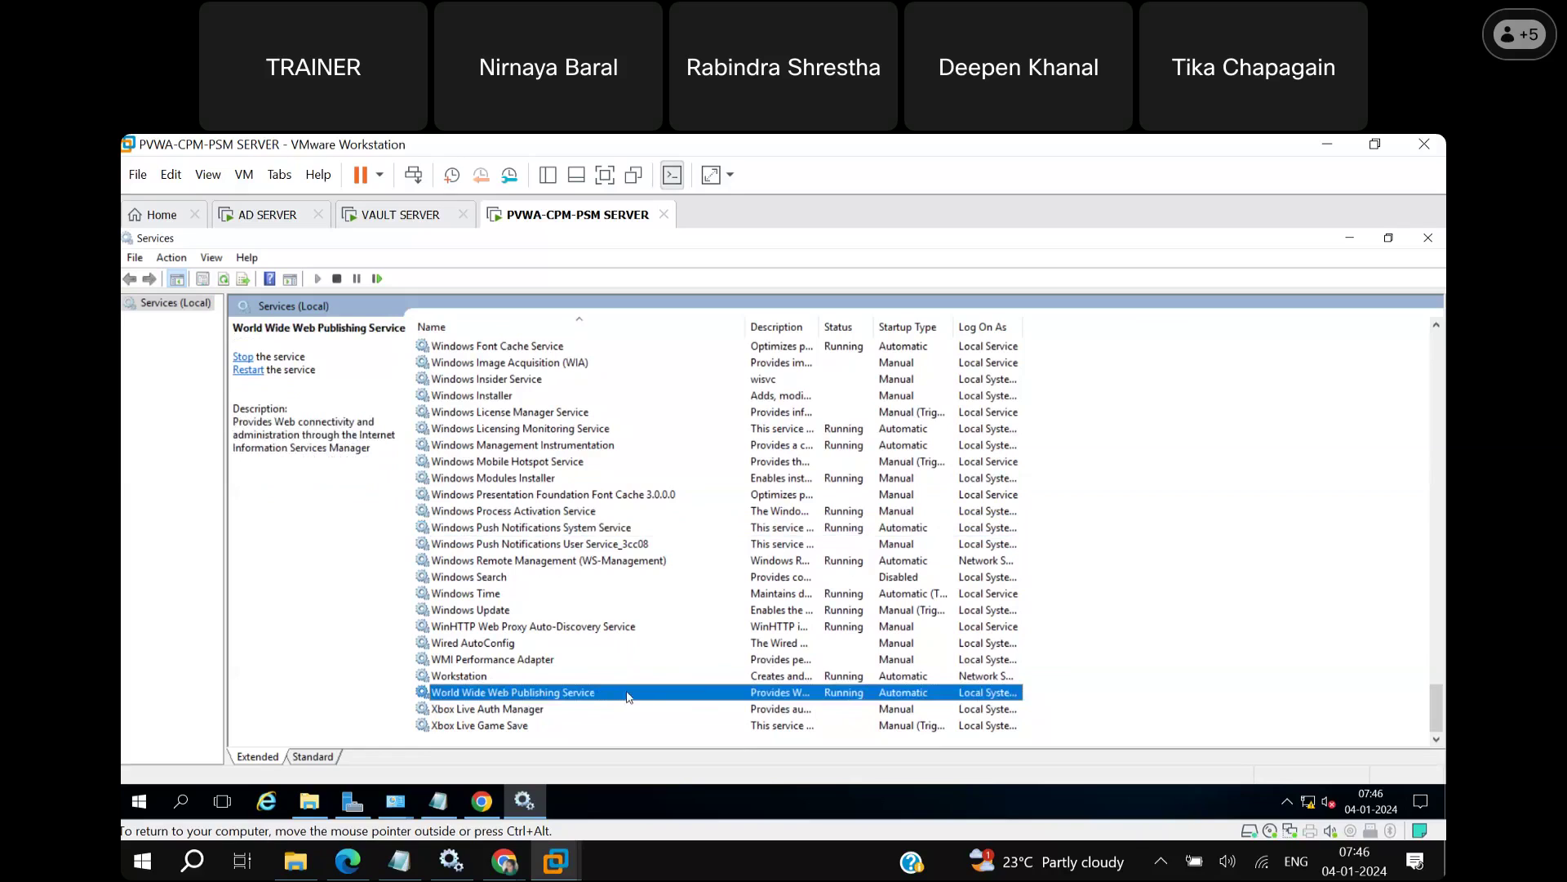
click(1351, 240)
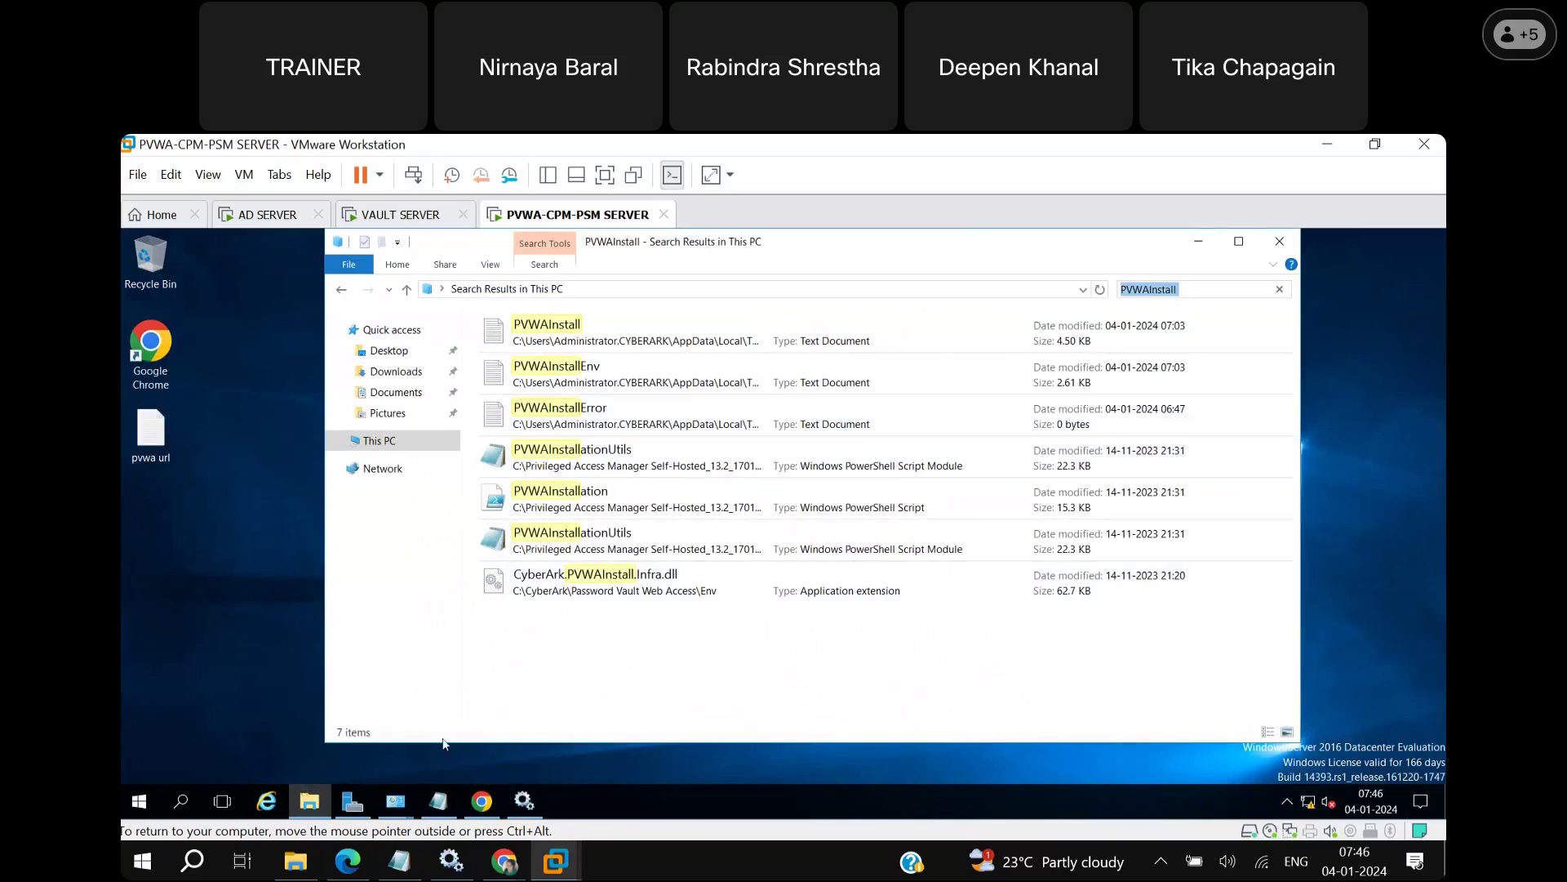
click(313, 800)
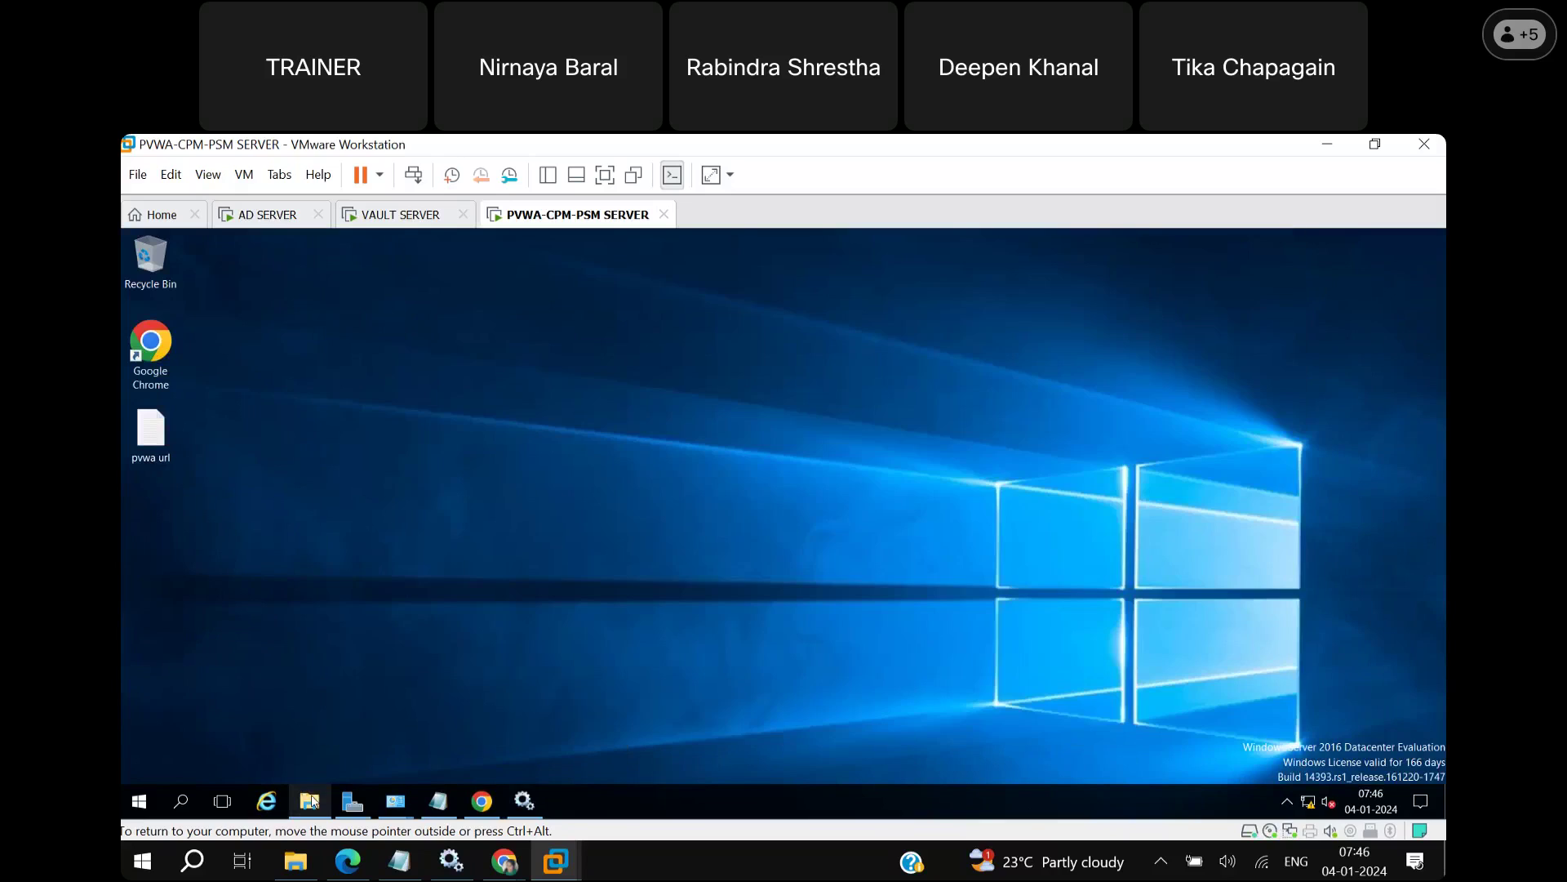
click(314, 800)
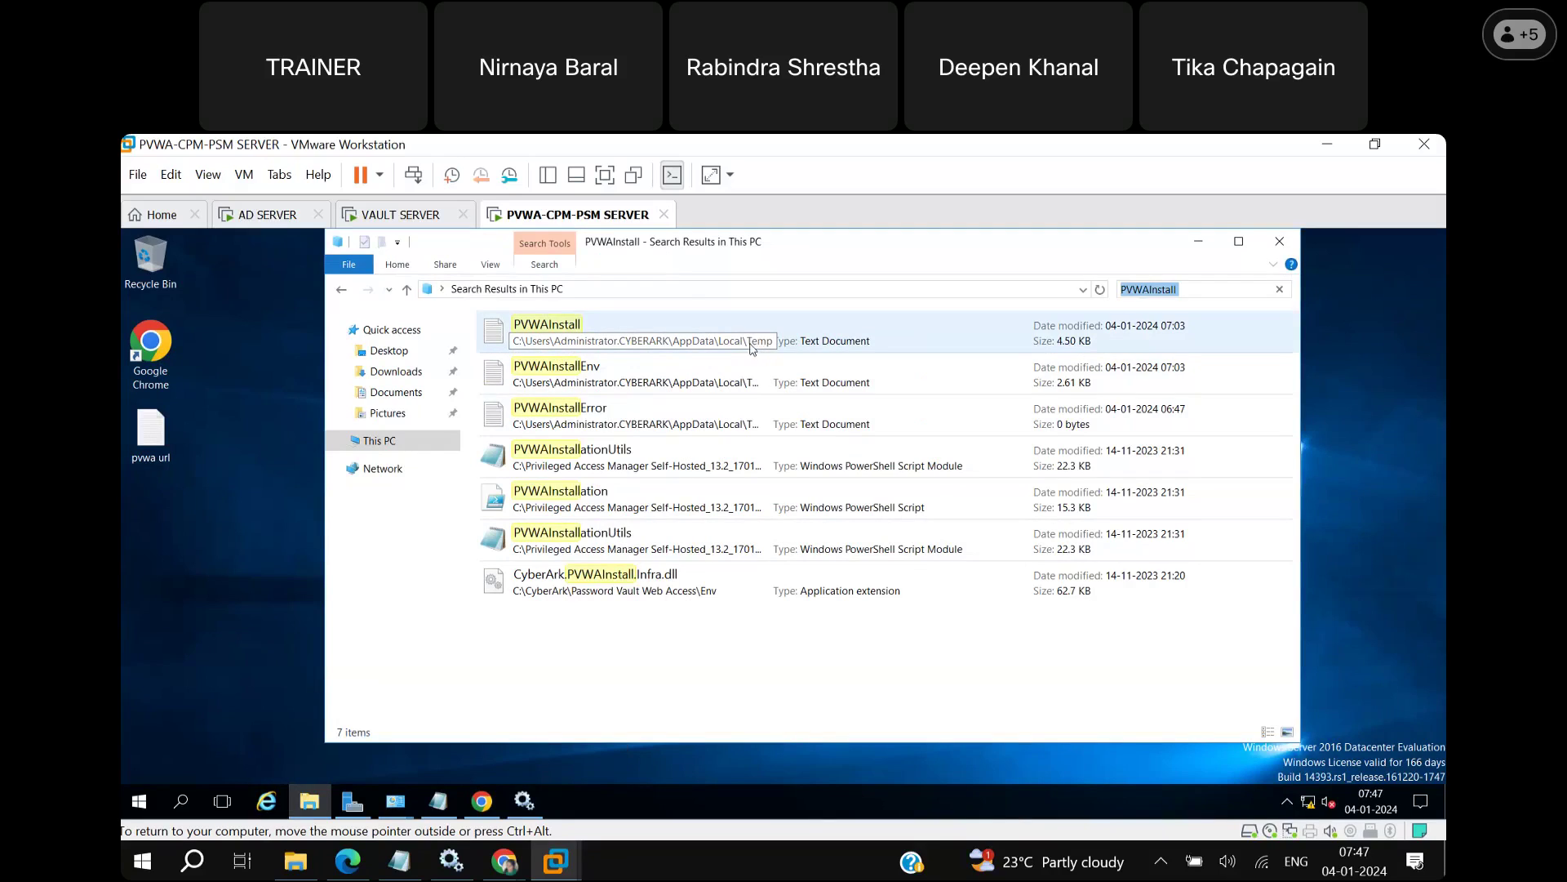
double_click(694, 335)
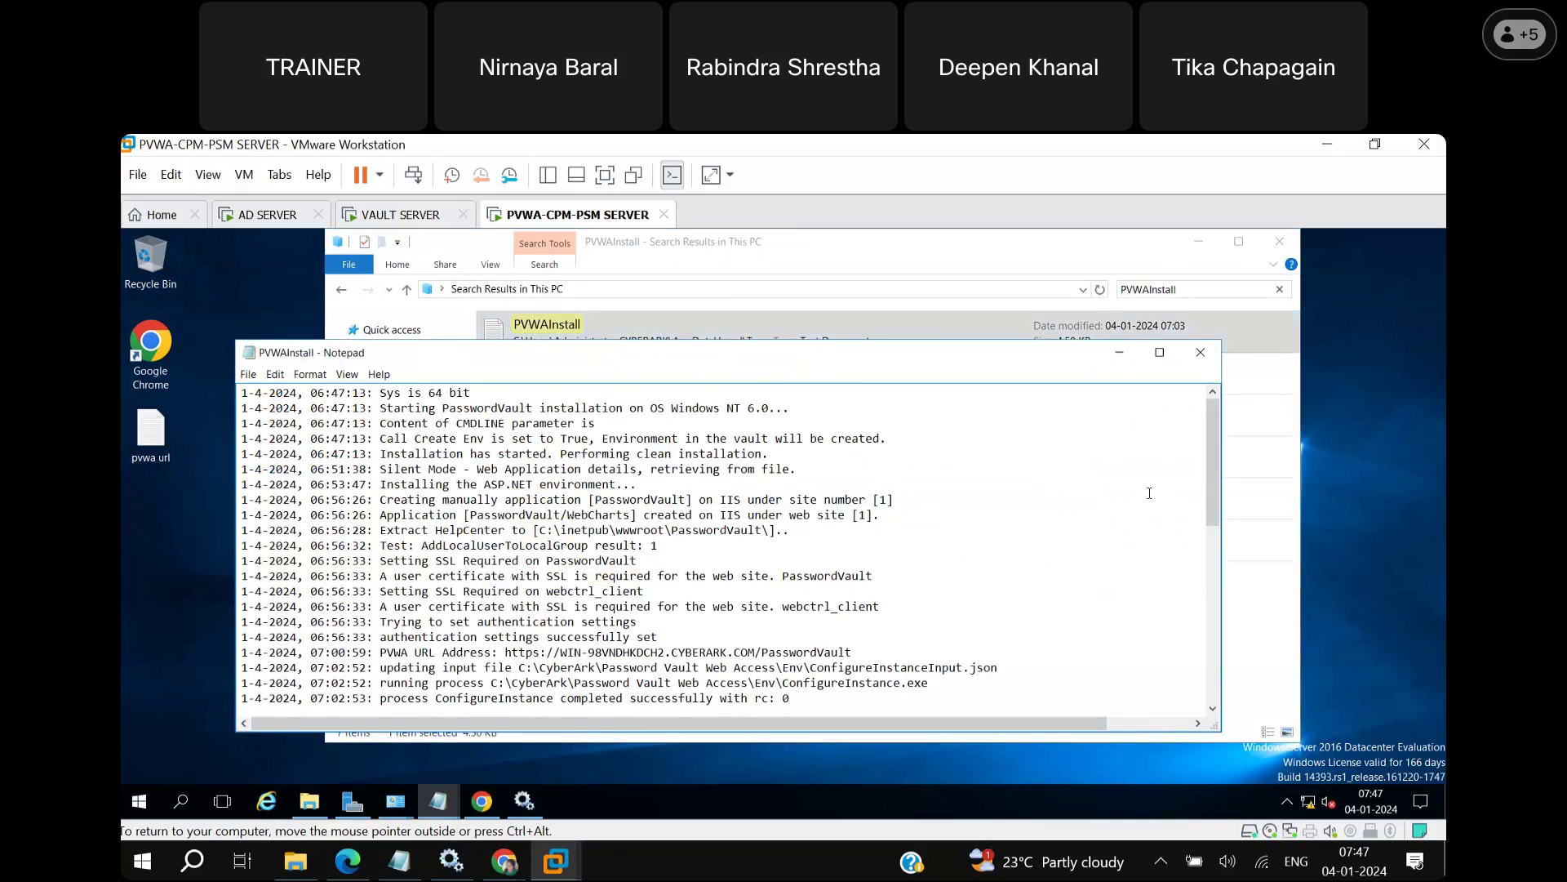
drag(1213, 506, 1192, 711)
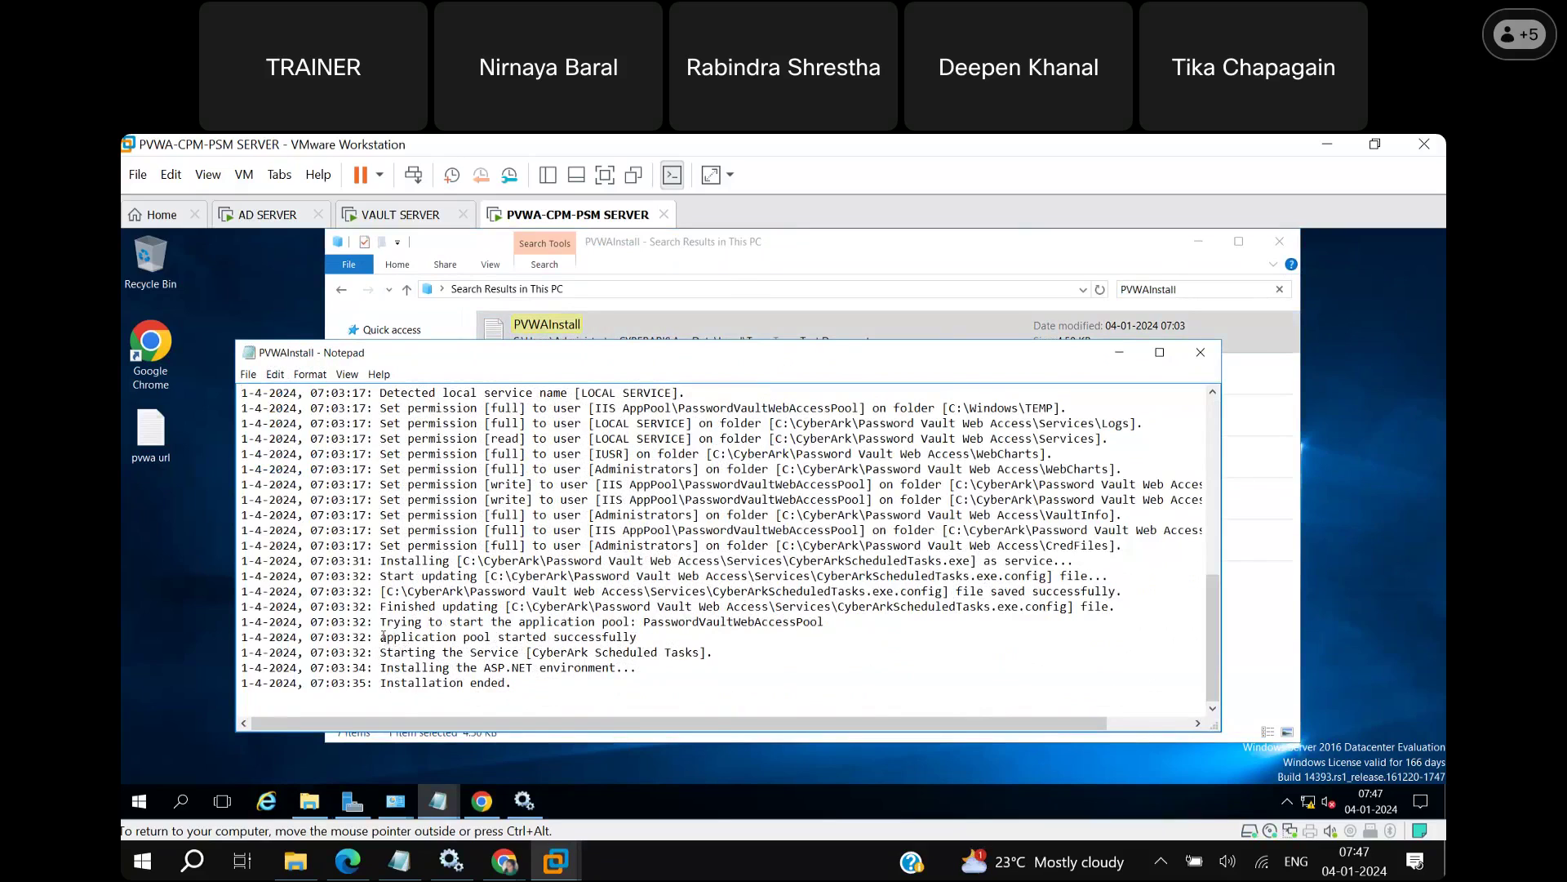
drag(380, 638, 640, 642)
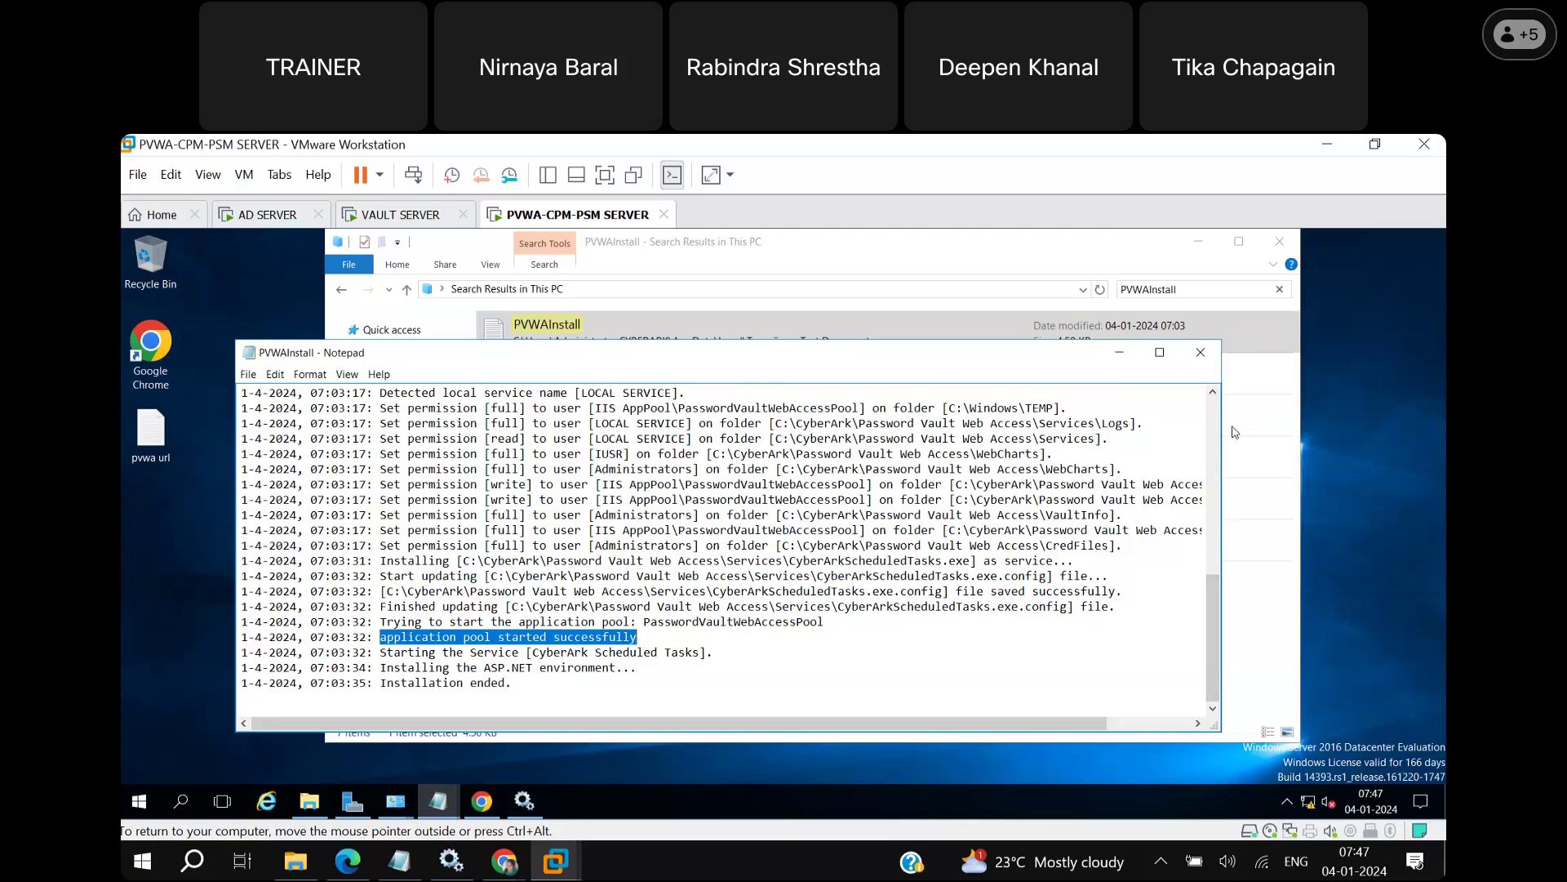
key(Page_Up)
key(Page_Up)
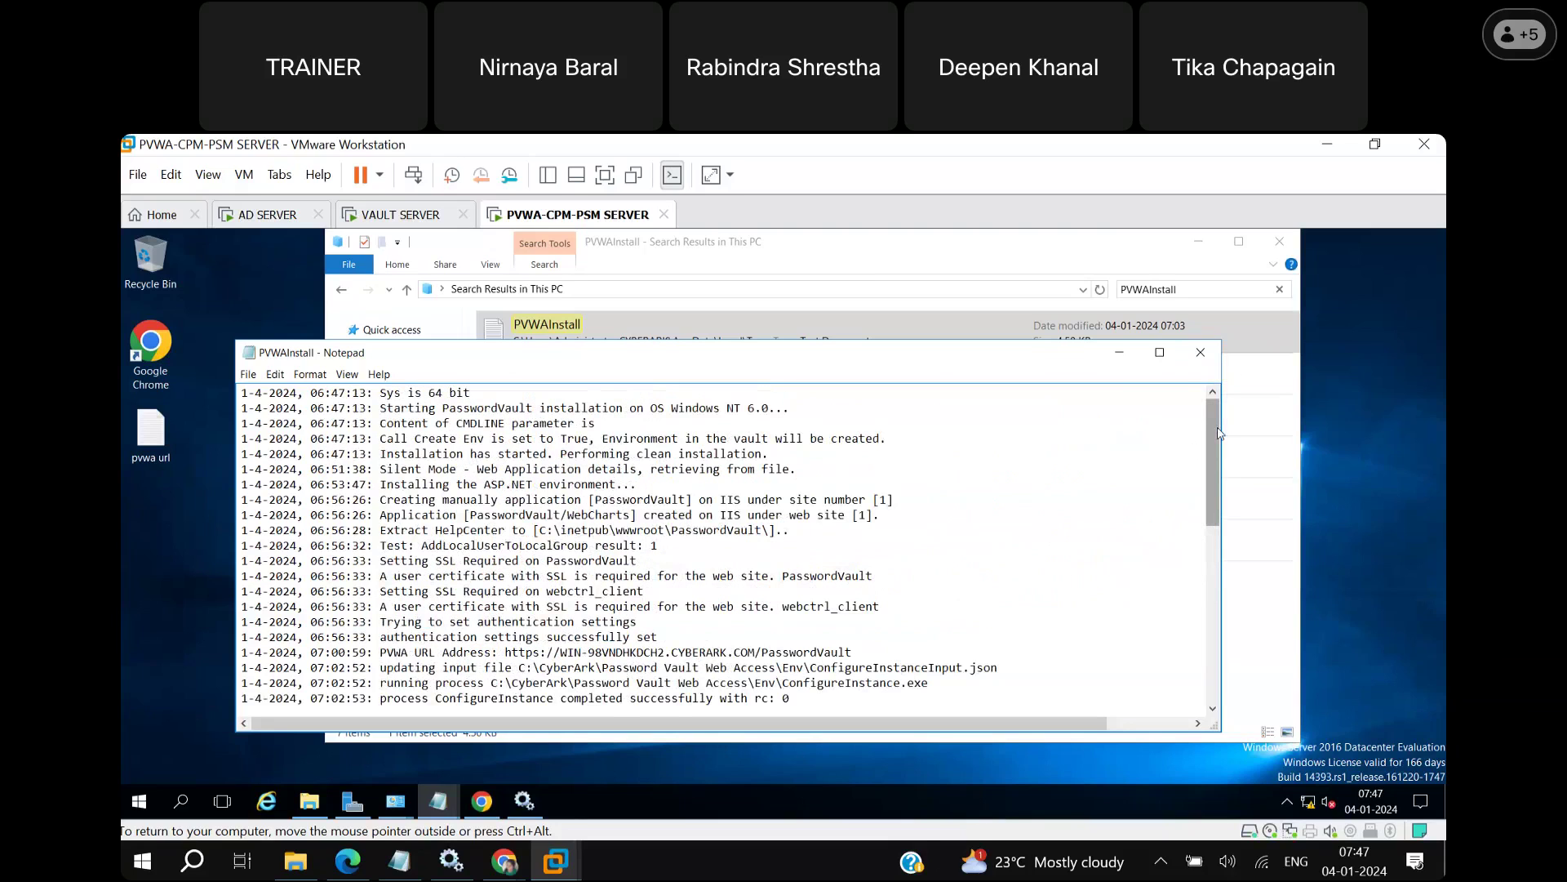
click(1200, 352)
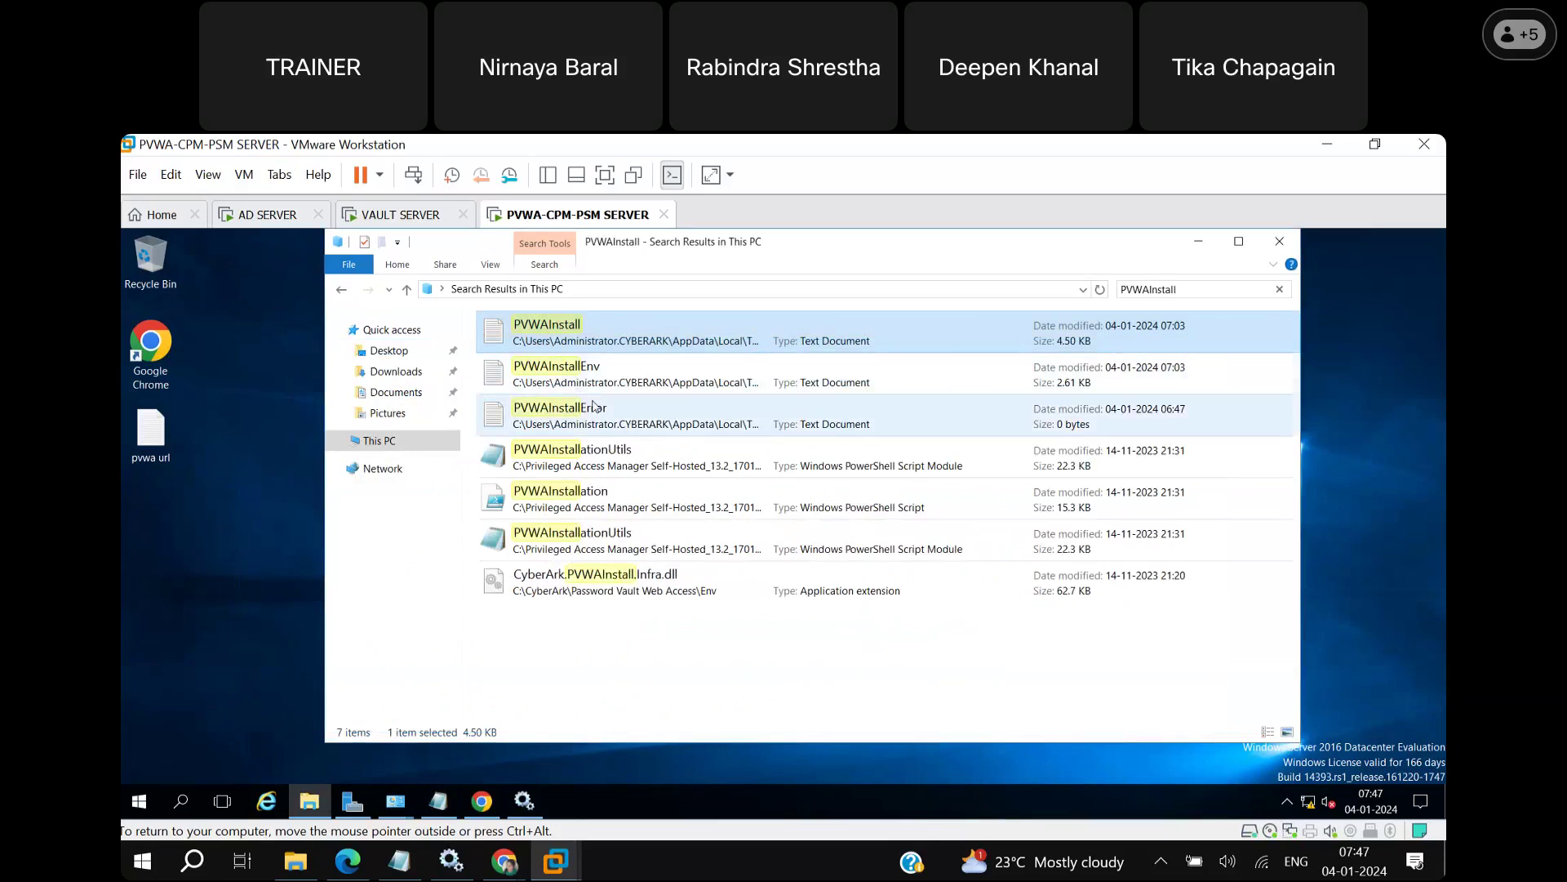
Browse to C:\CyberArk\Password Vault Web Access\Services\Logs and open the CyberArk.WebConsole log.
click(398, 447)
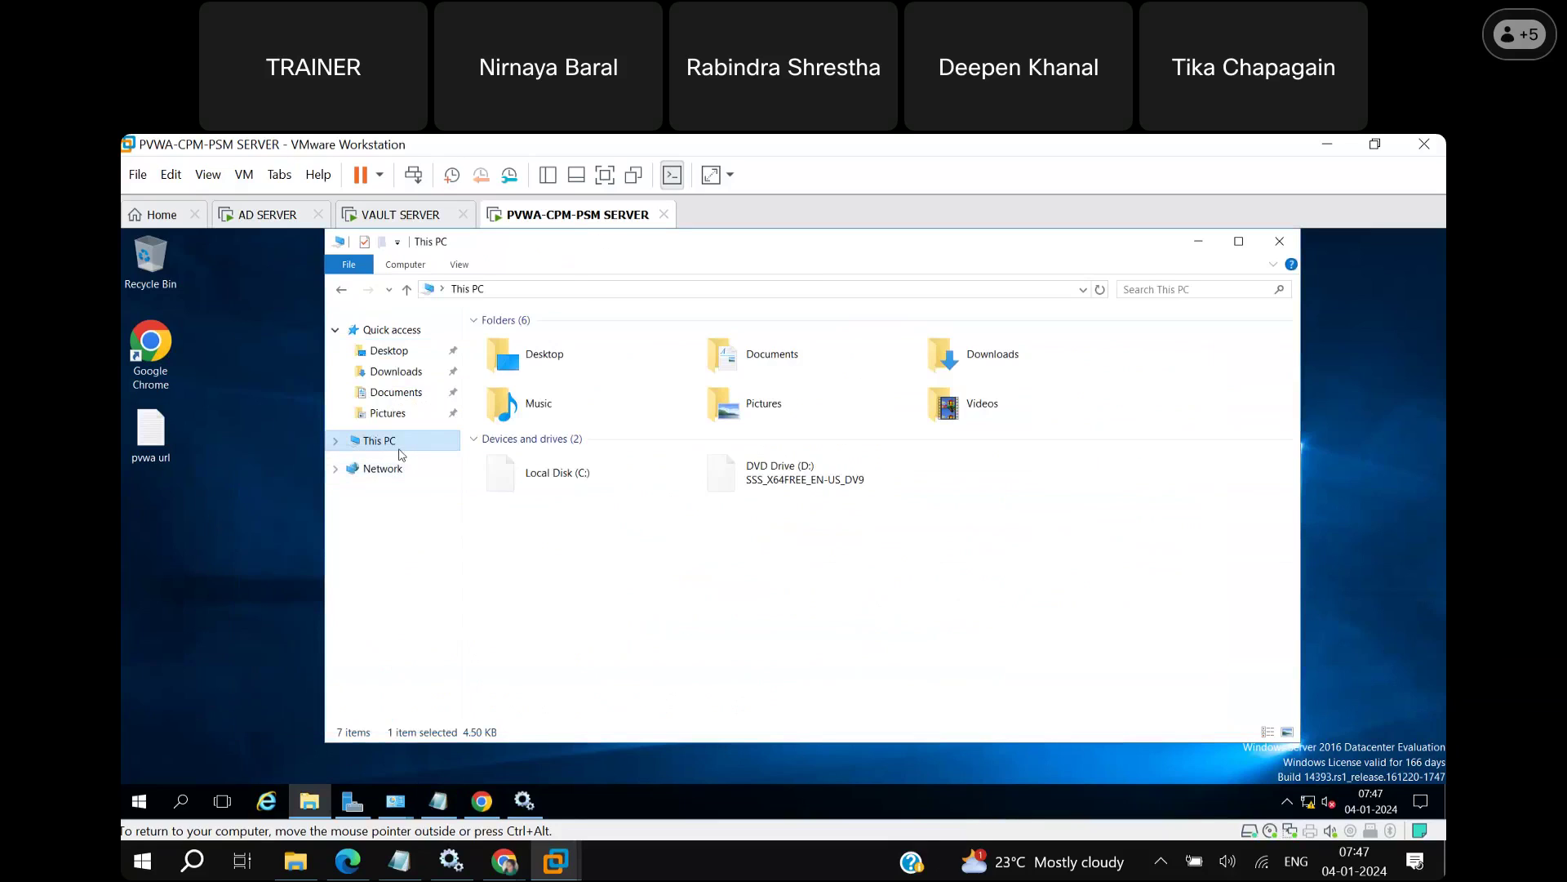
click(606, 489)
double_click(606, 489)
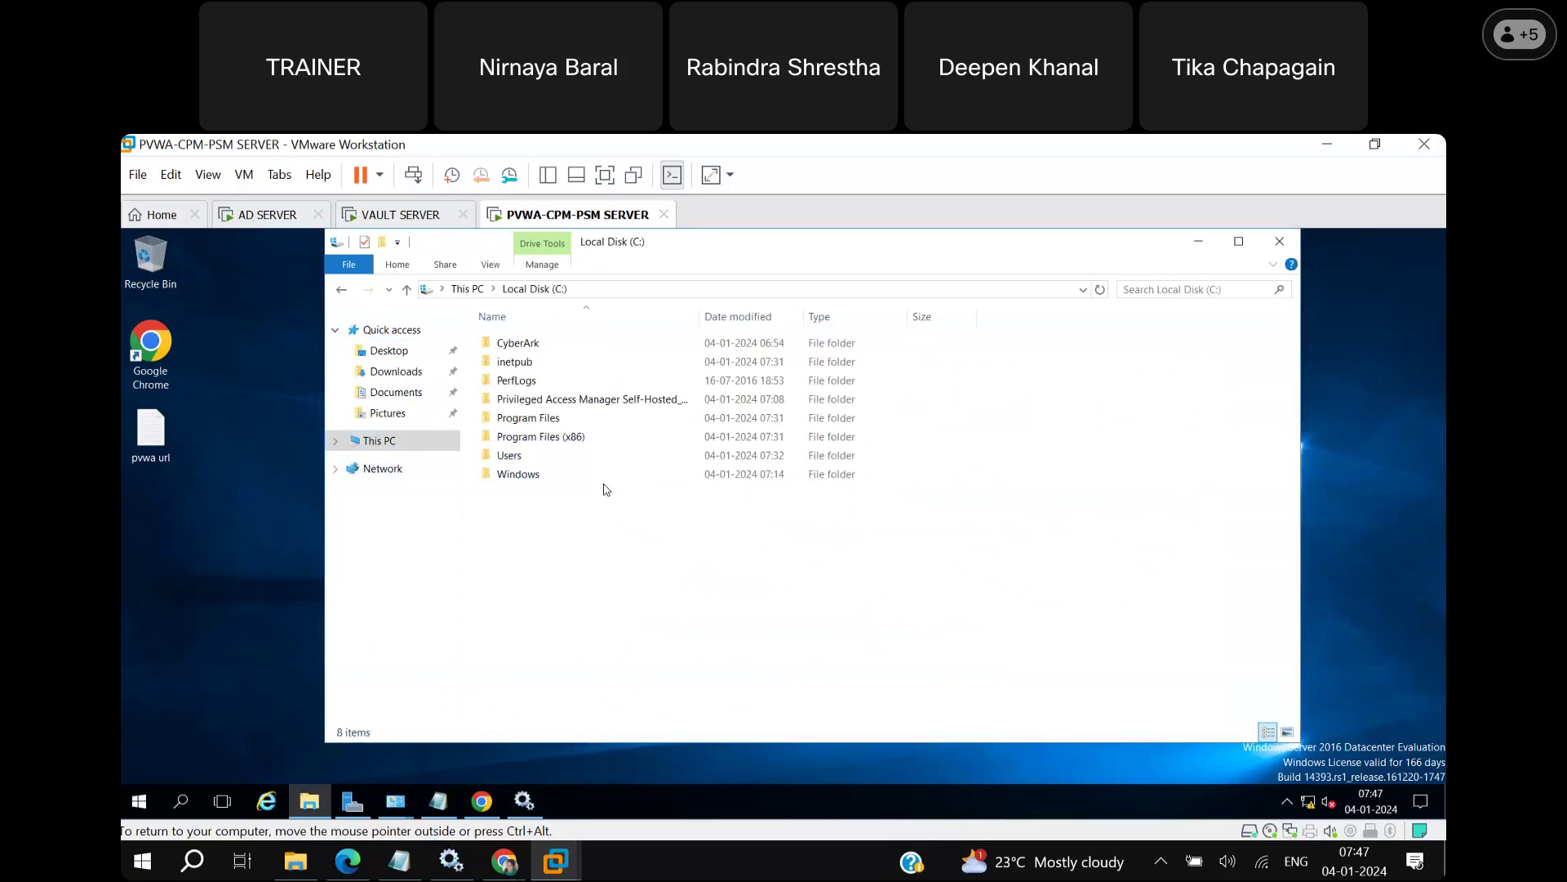
double_click(538, 348)
double_click(539, 343)
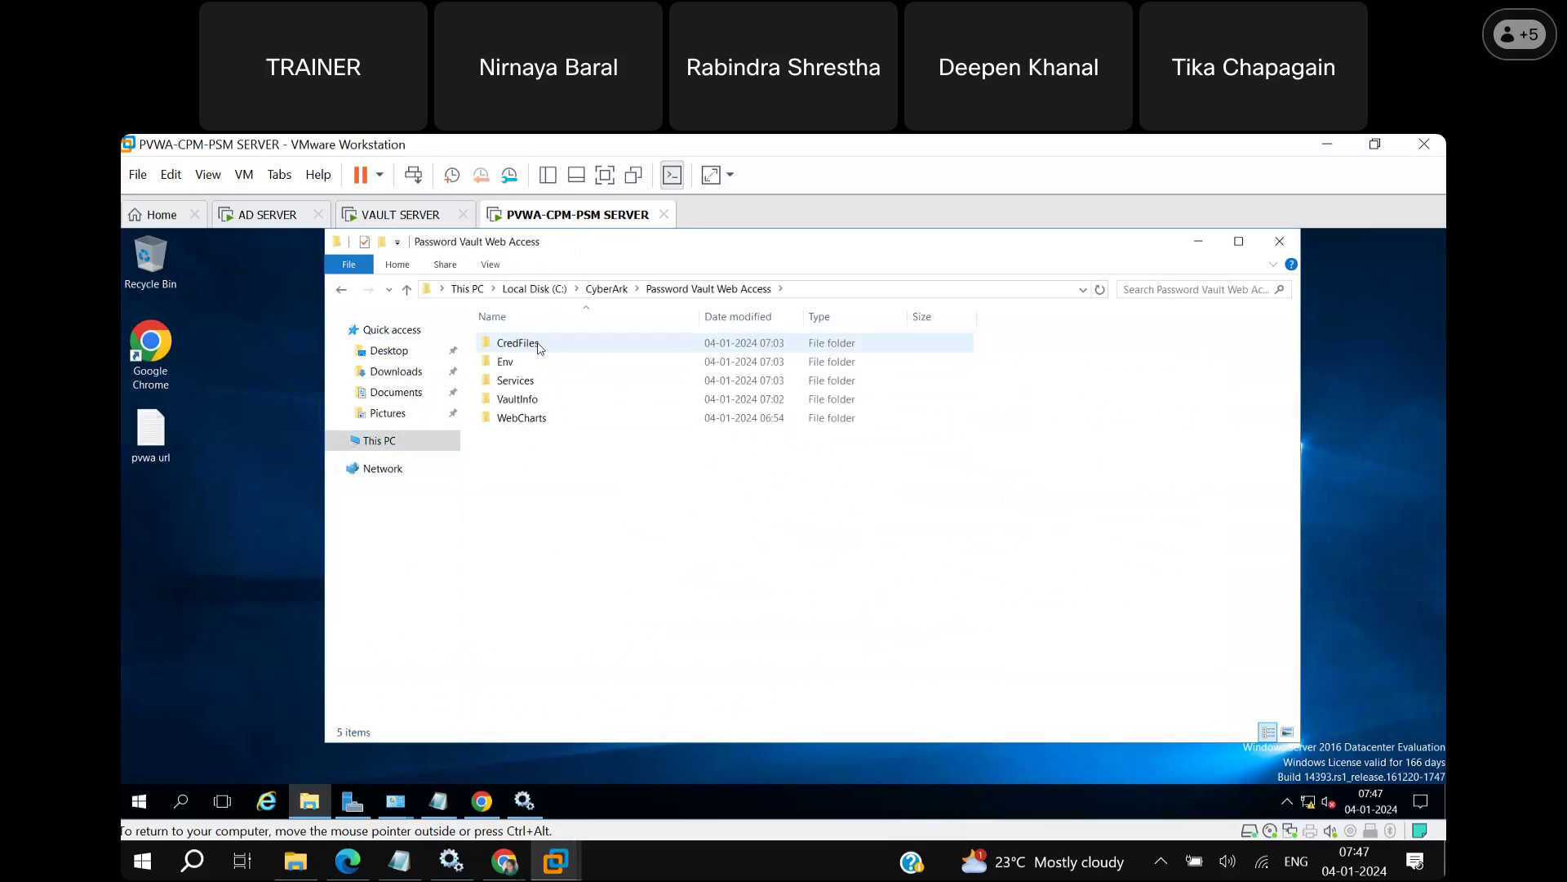
double_click(525, 381)
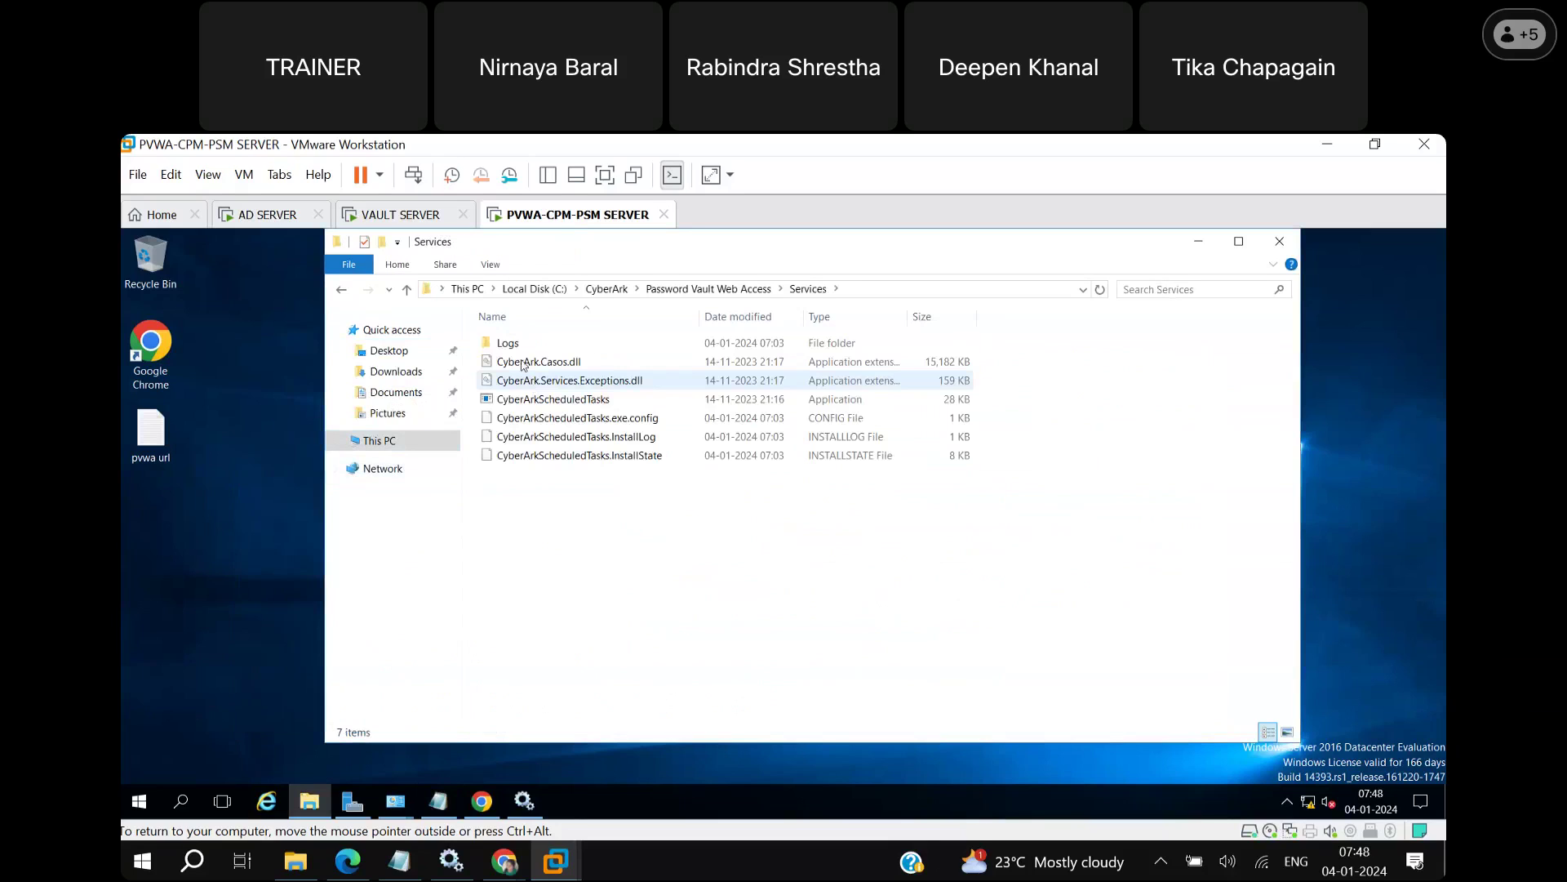
double_click(535, 343)
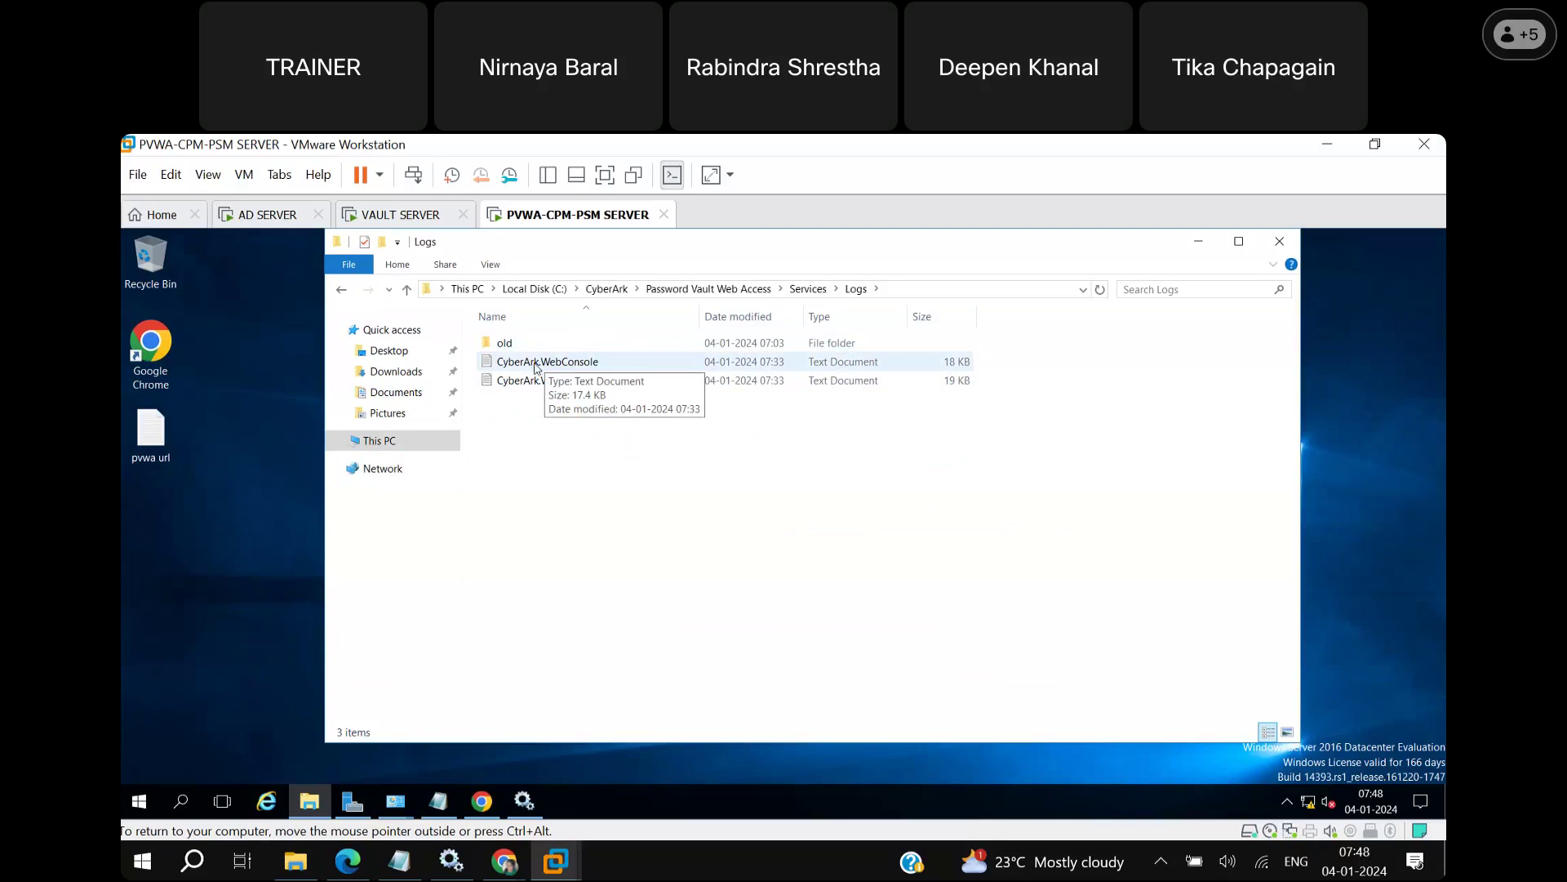
double_click(615, 366)
Maximize the CyberArk.WebConsole log, read its newest entries, close it, and return to This PC.
click(1165, 356)
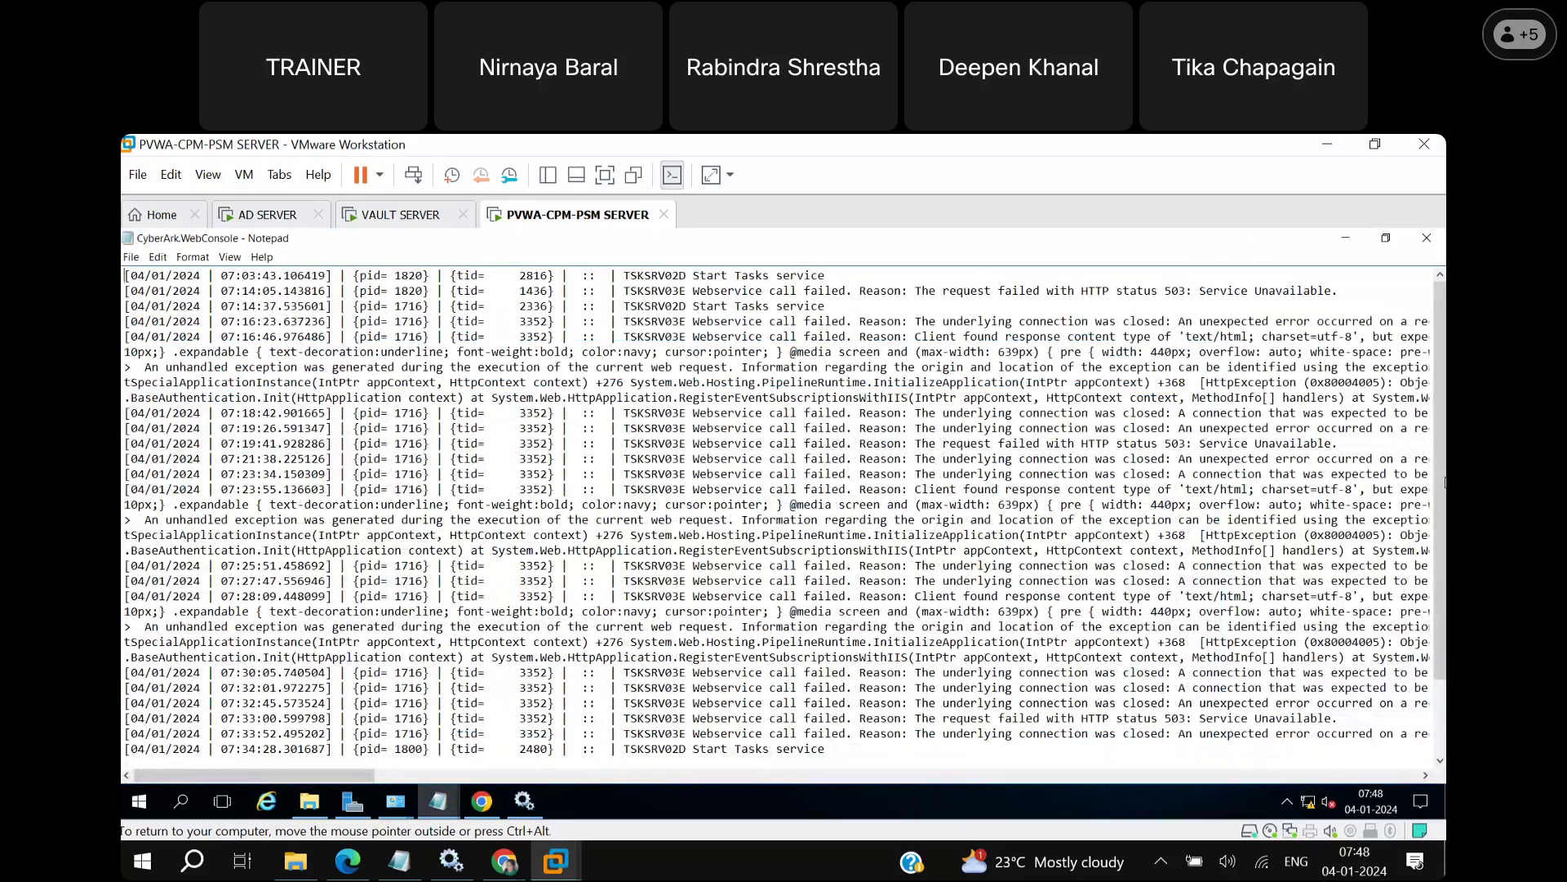
click(1440, 724)
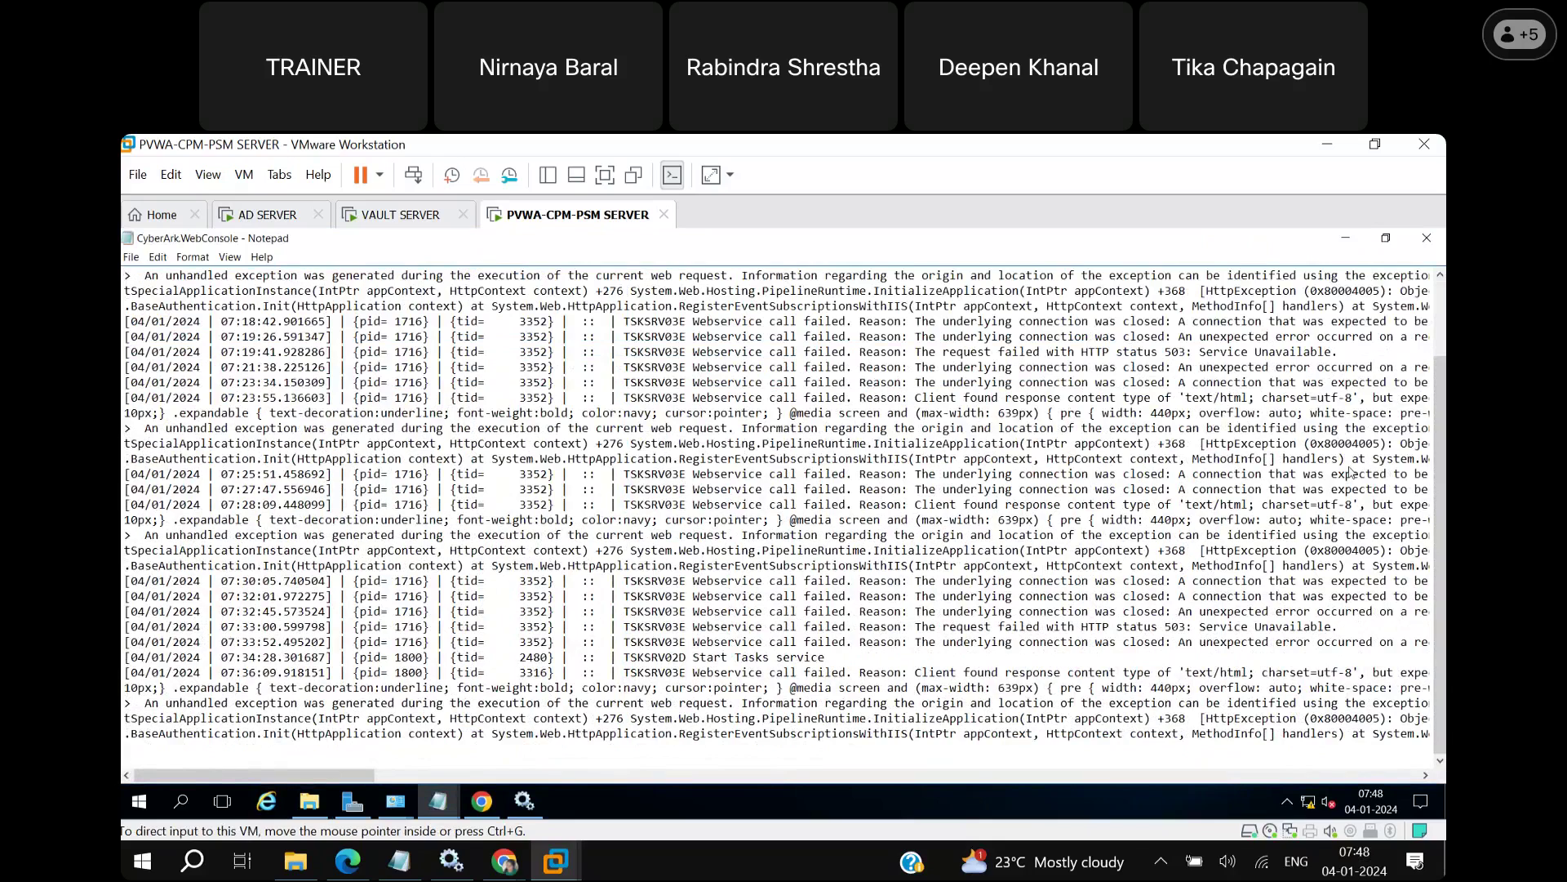
click(1426, 239)
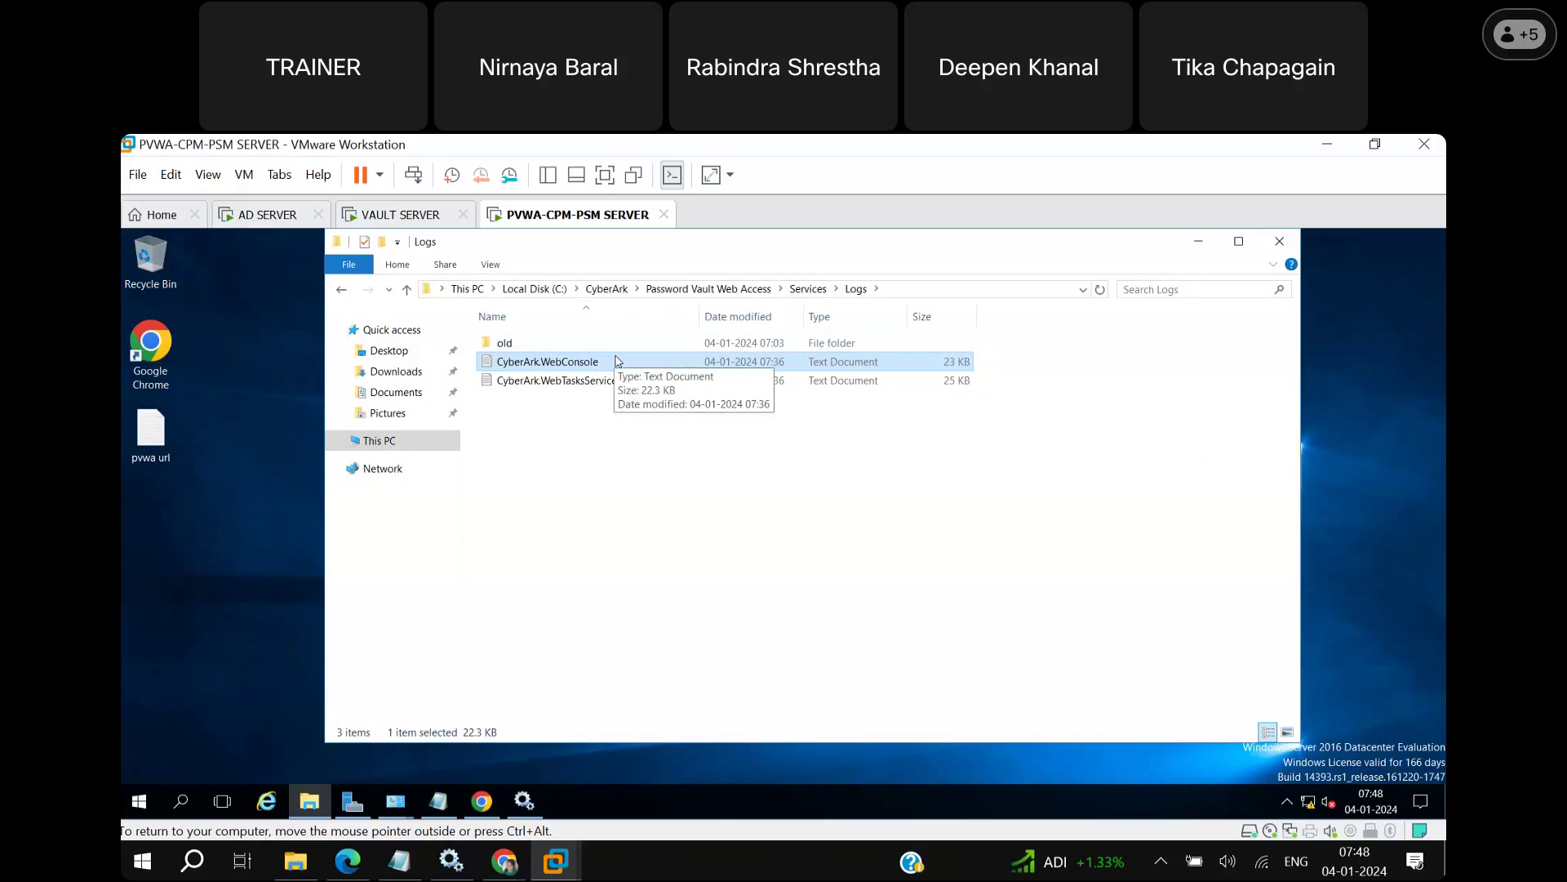
click(808, 523)
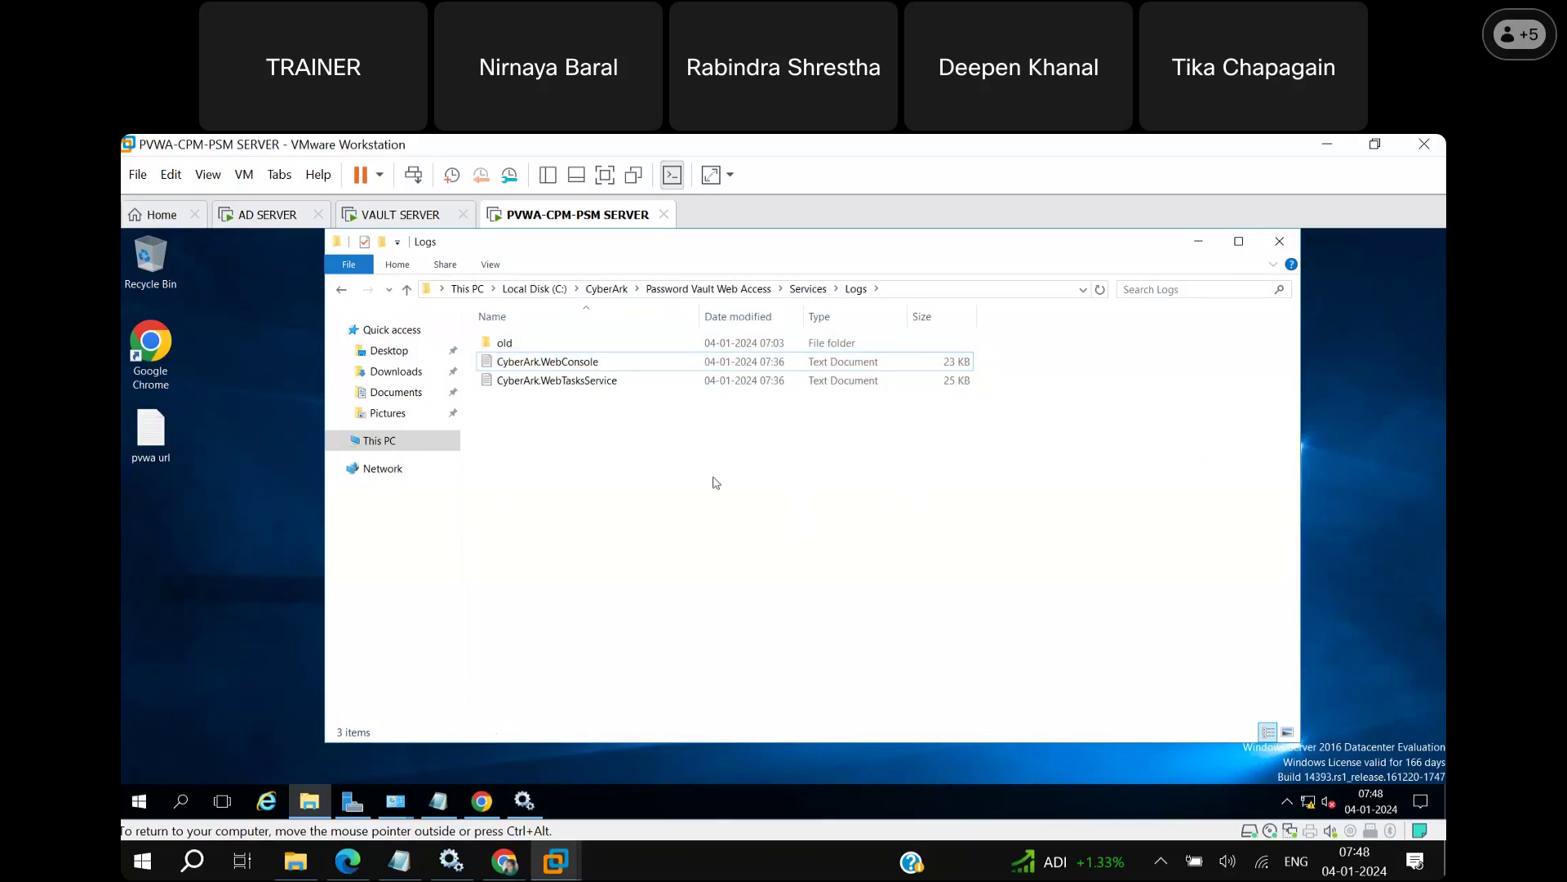
click(379, 440)
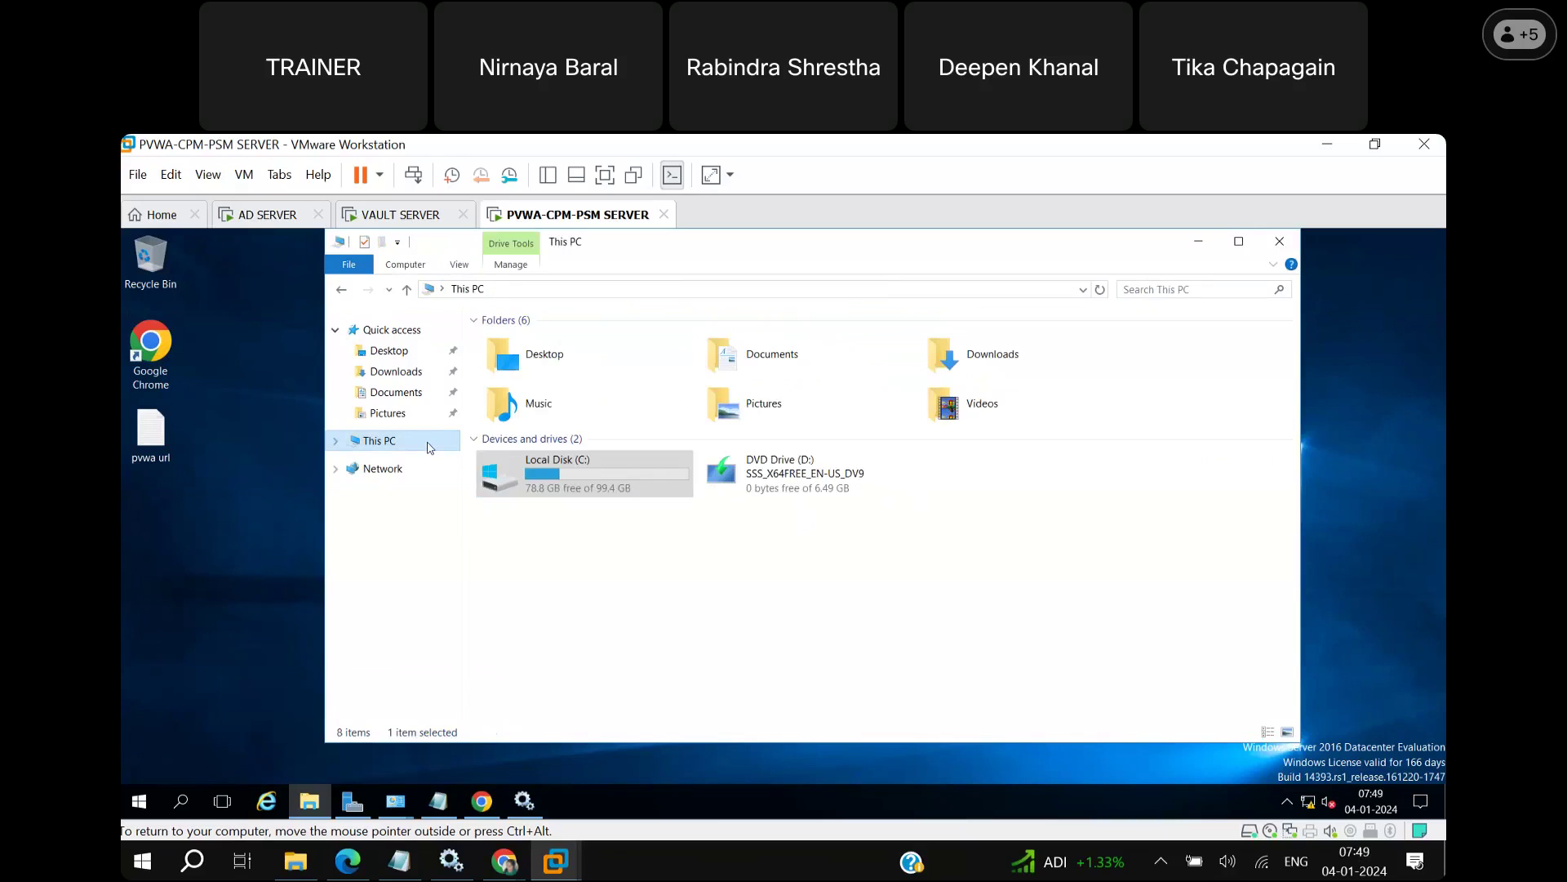
Open C:\inetpub\wwwroot\PasswordVault in File Explorer.
click(596, 494)
double_click(596, 495)
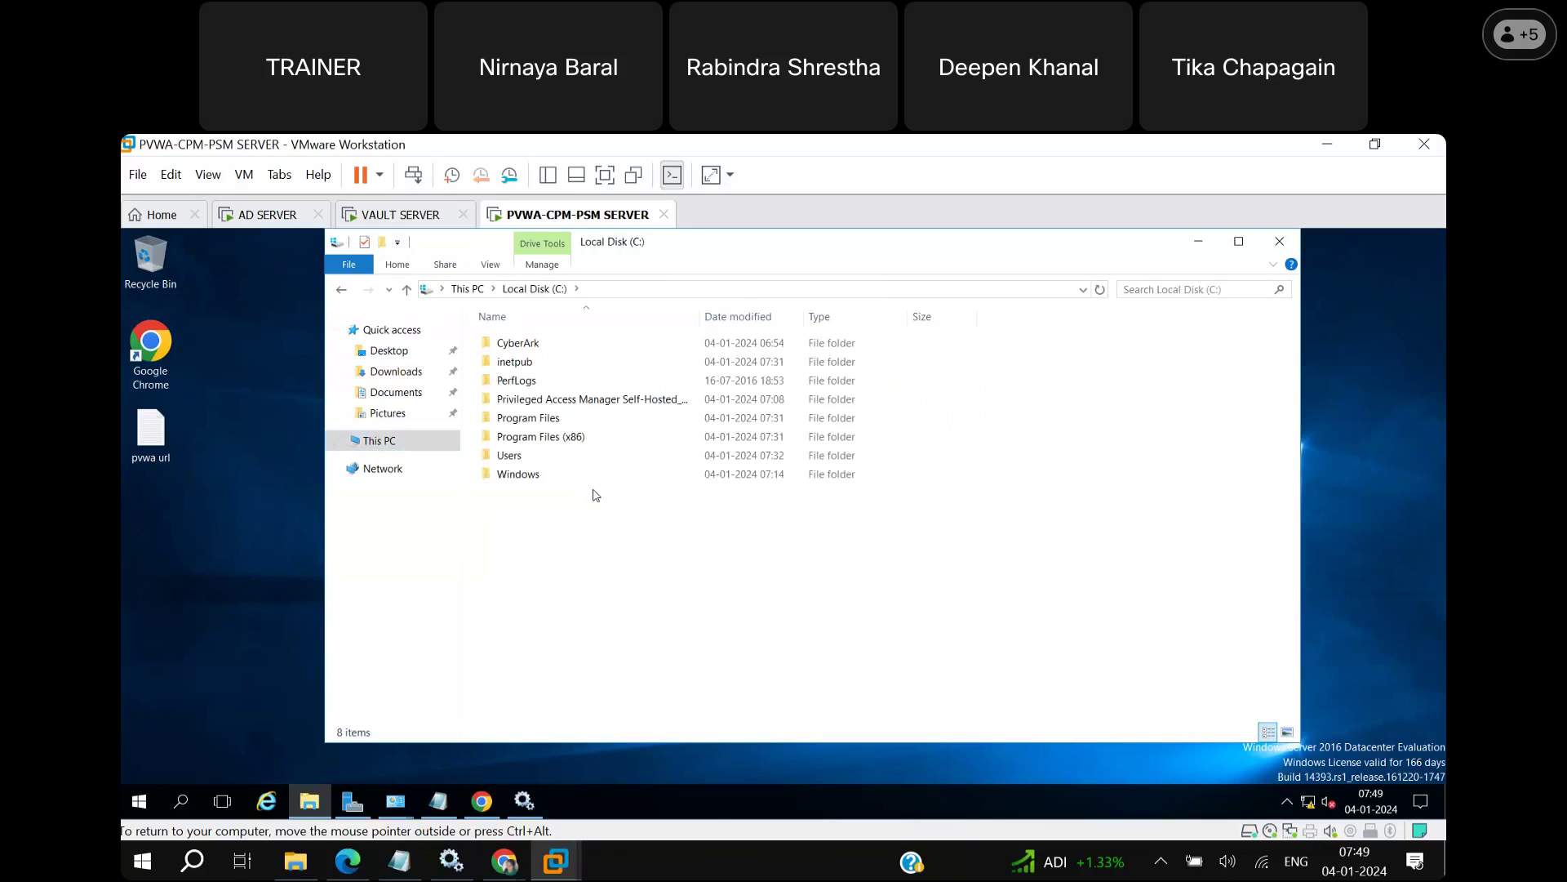
click(536, 364)
double_click(536, 364)
double_click(534, 439)
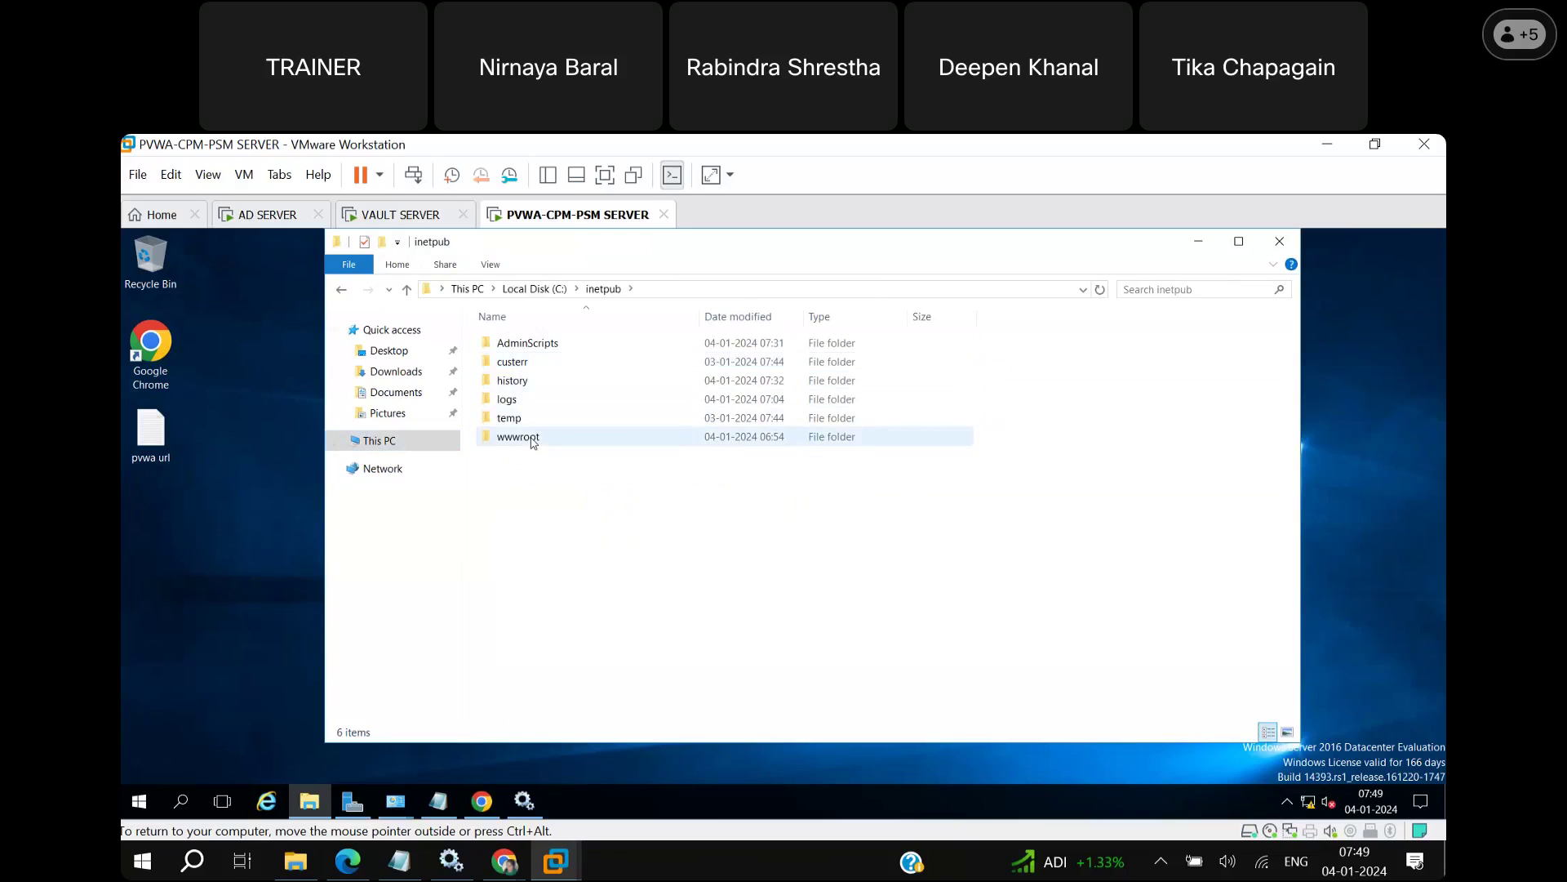
double_click(539, 359)
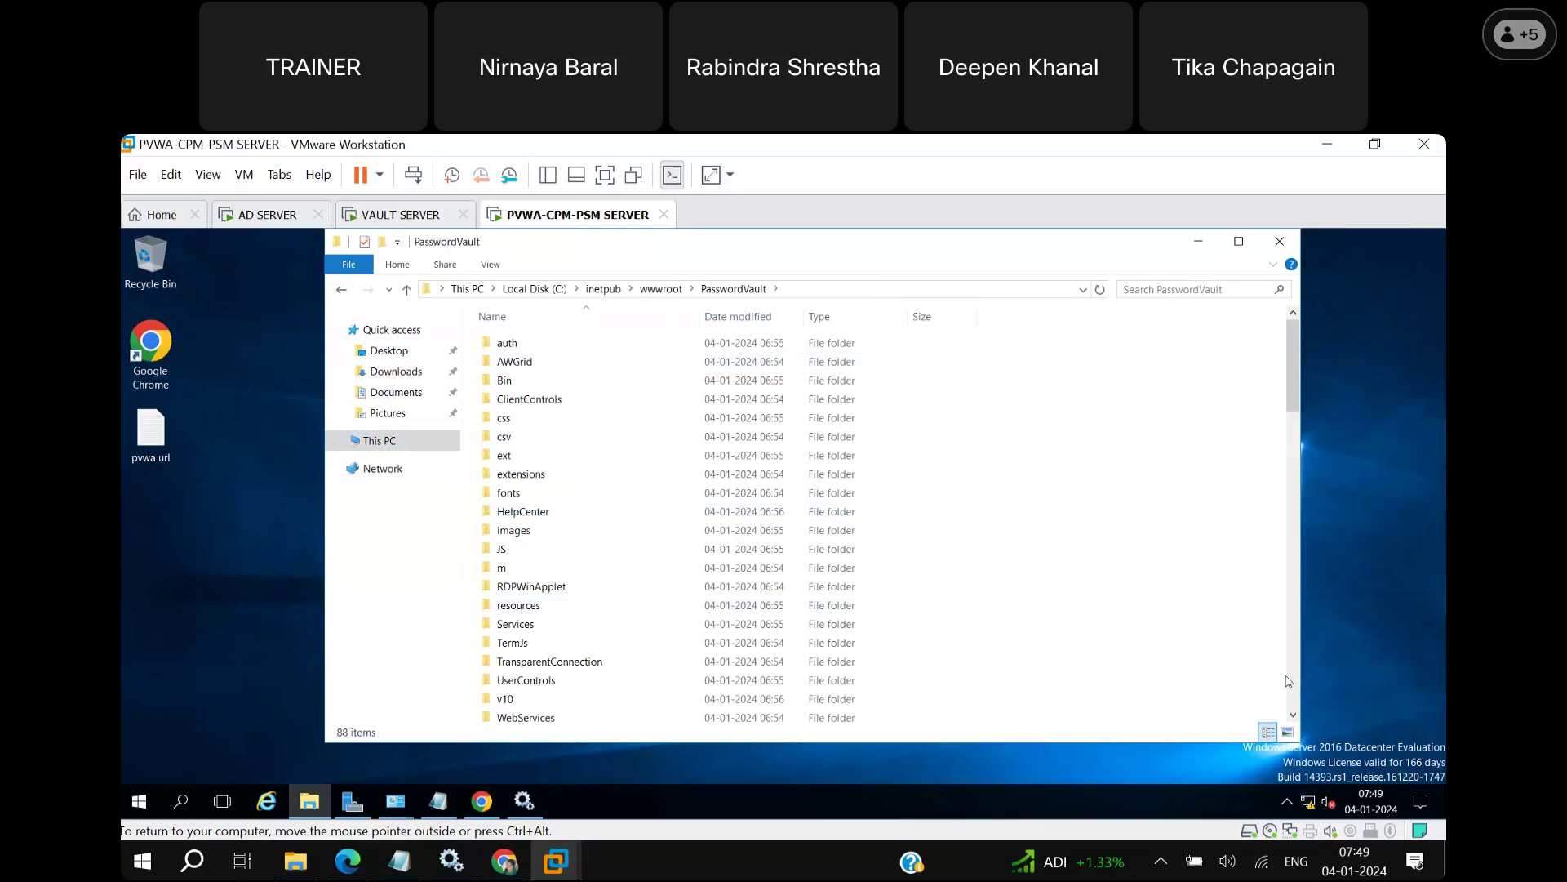
Jump to web.config at the end of the PasswordVault file list, then minimize File Explorer.
click(1293, 698)
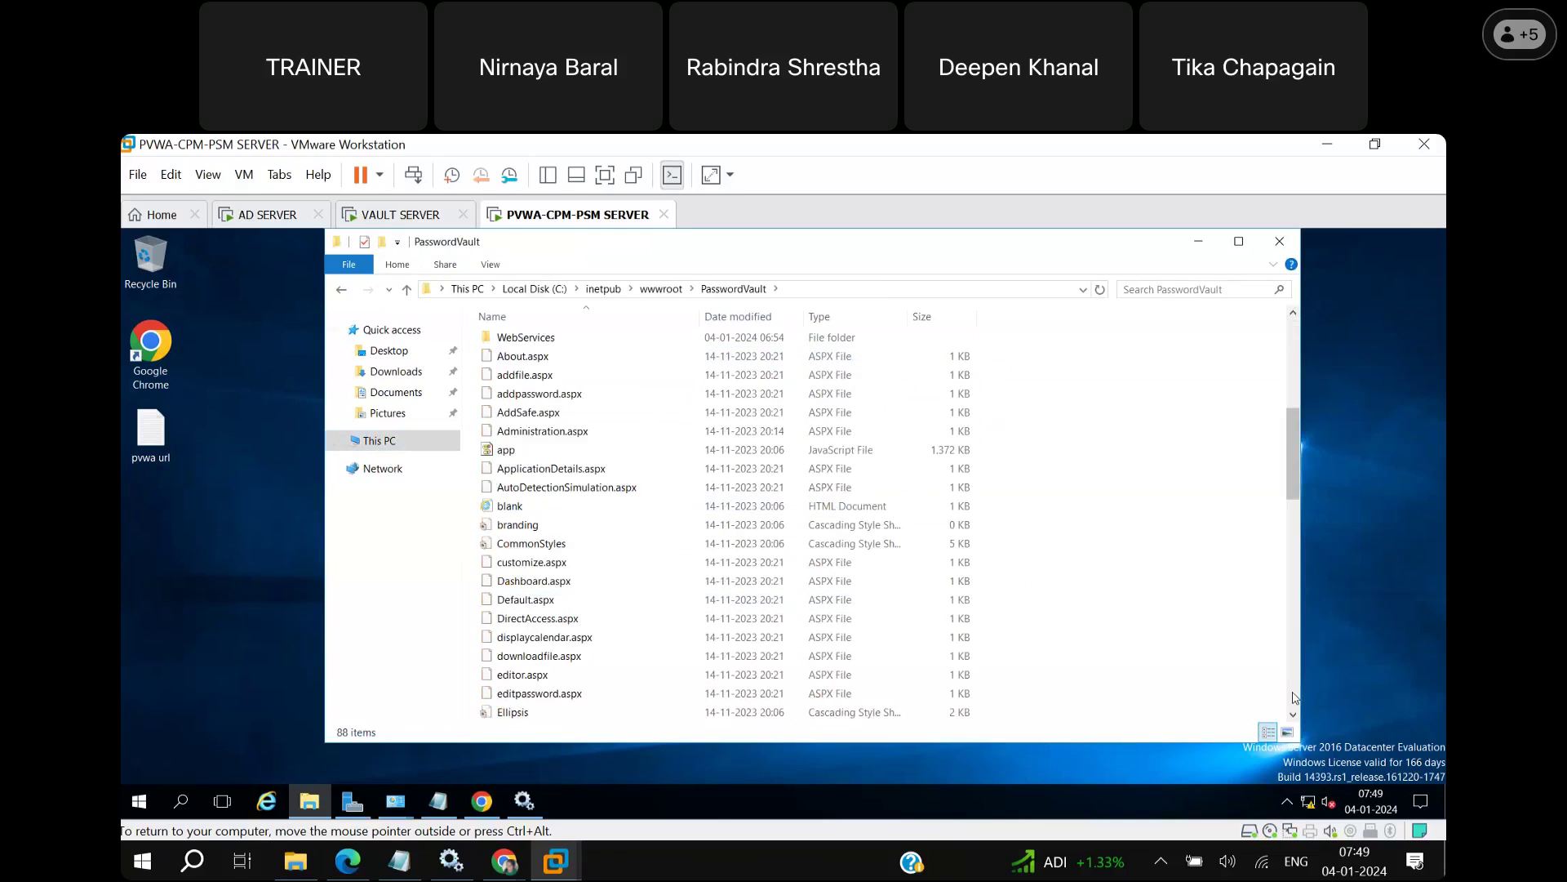
click(515, 561)
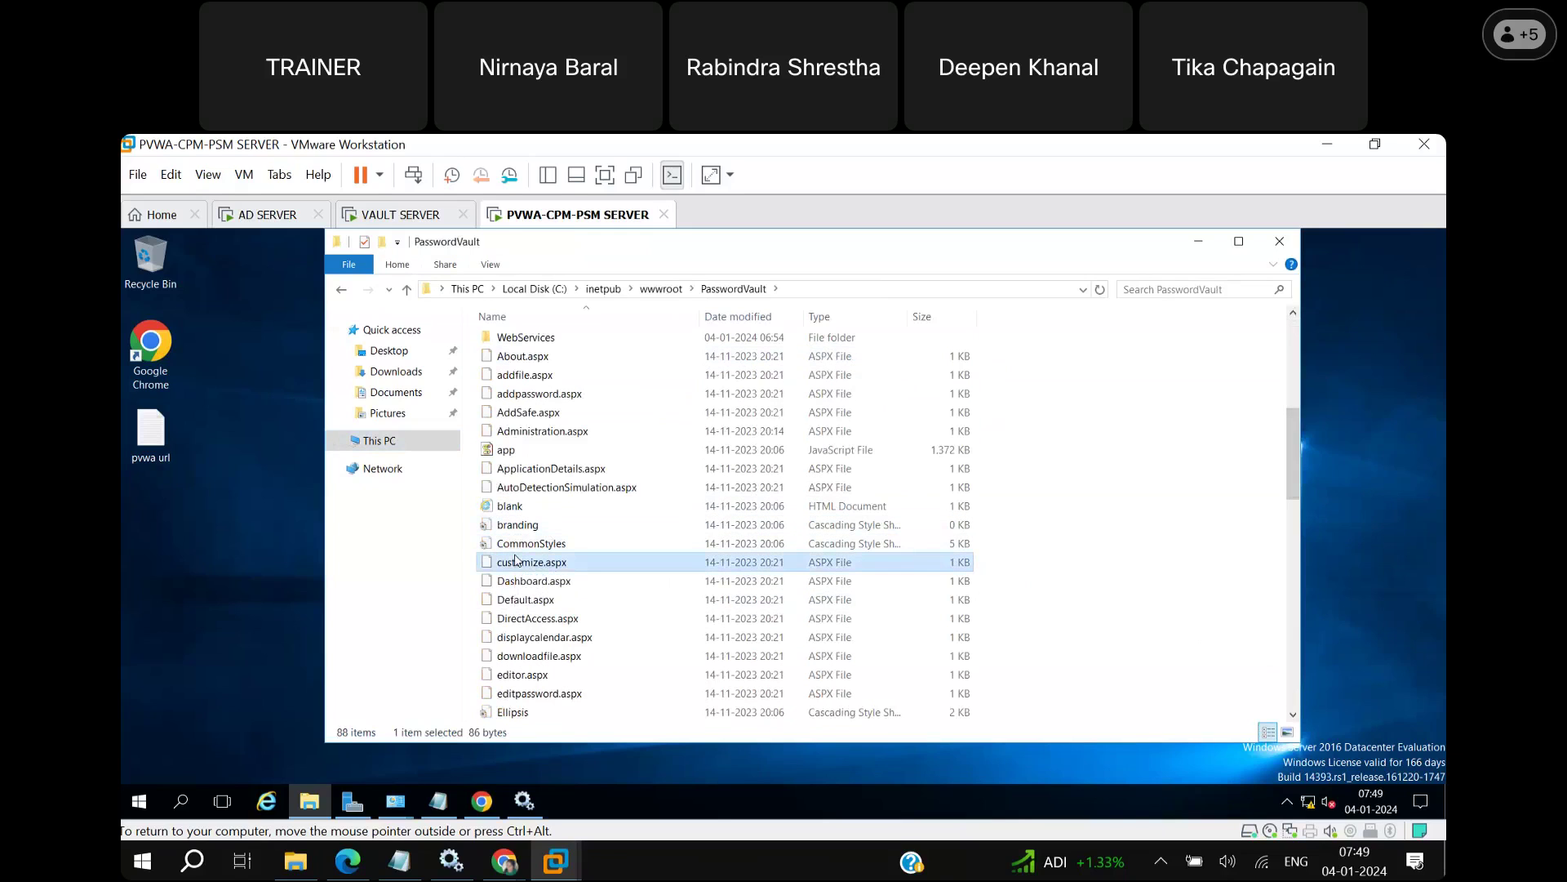
key(End)
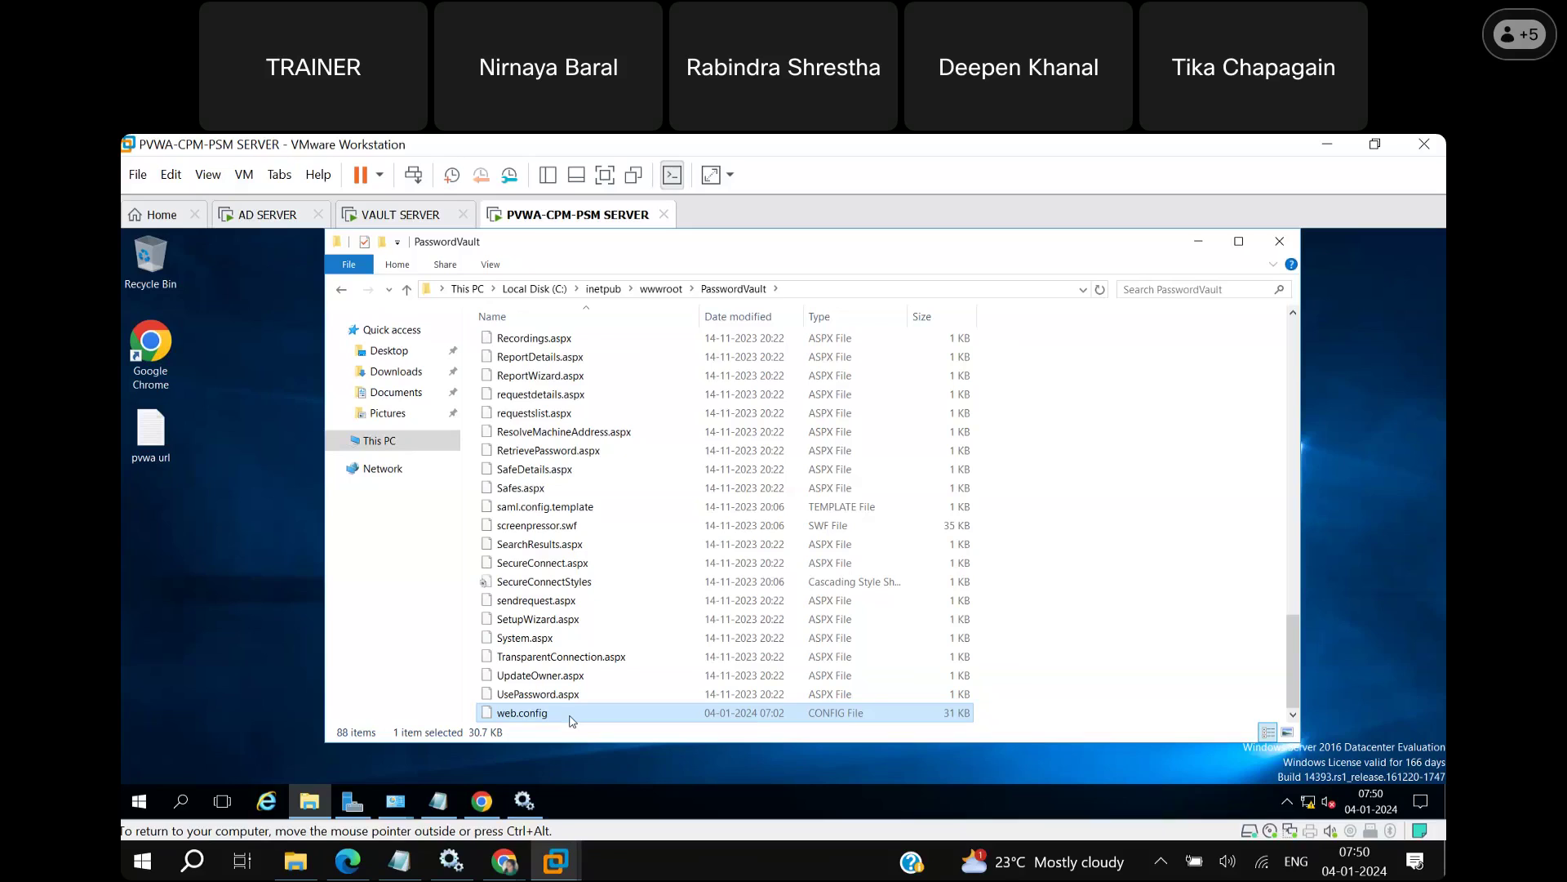
click(1197, 242)
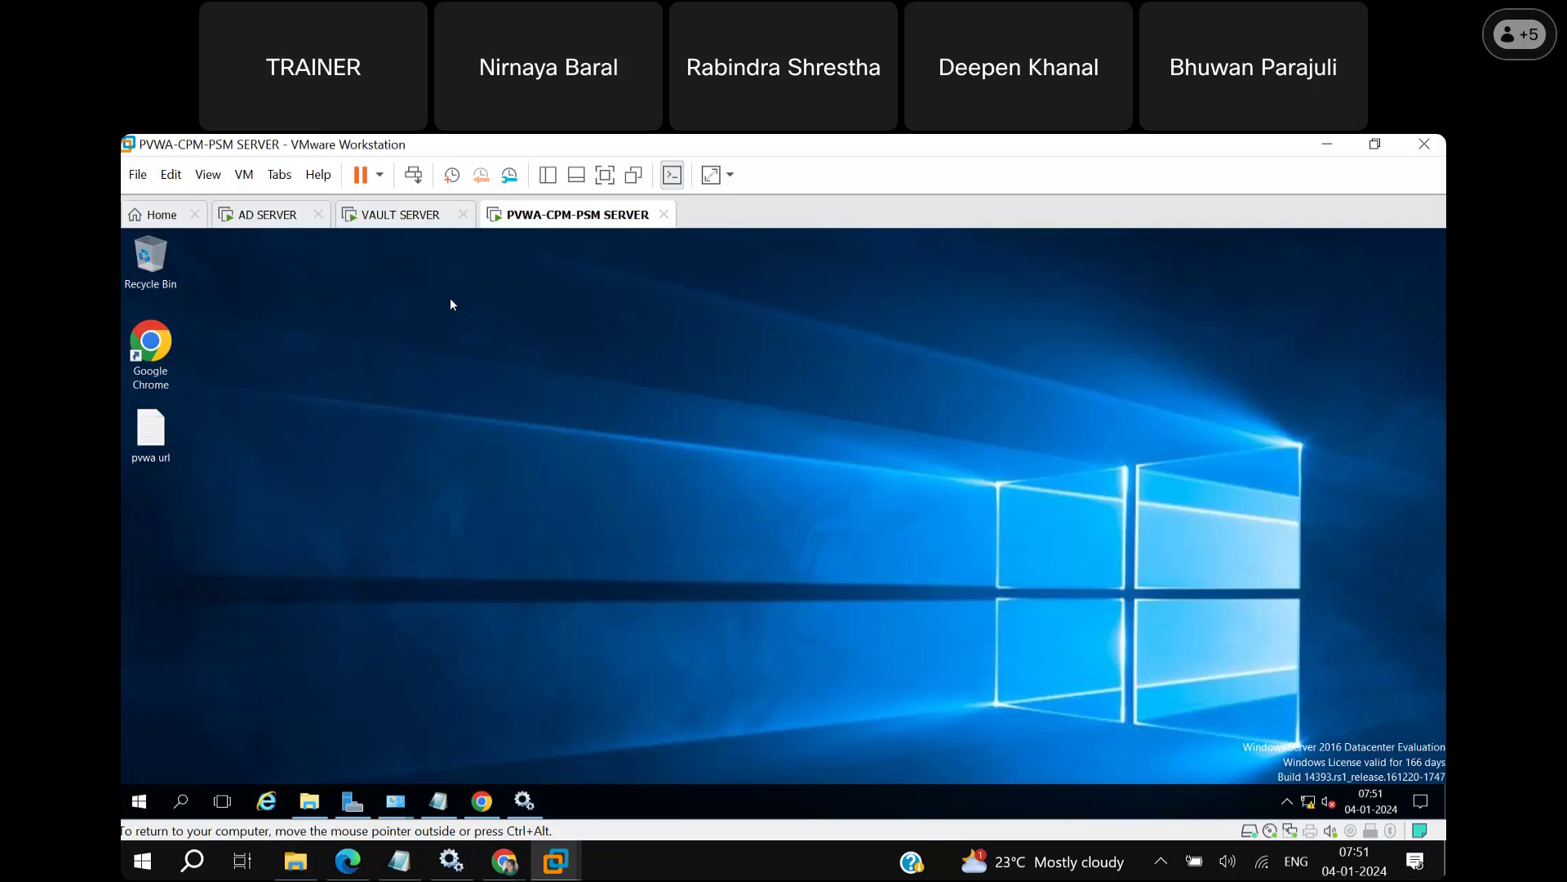
click(406, 217)
click(651, 413)
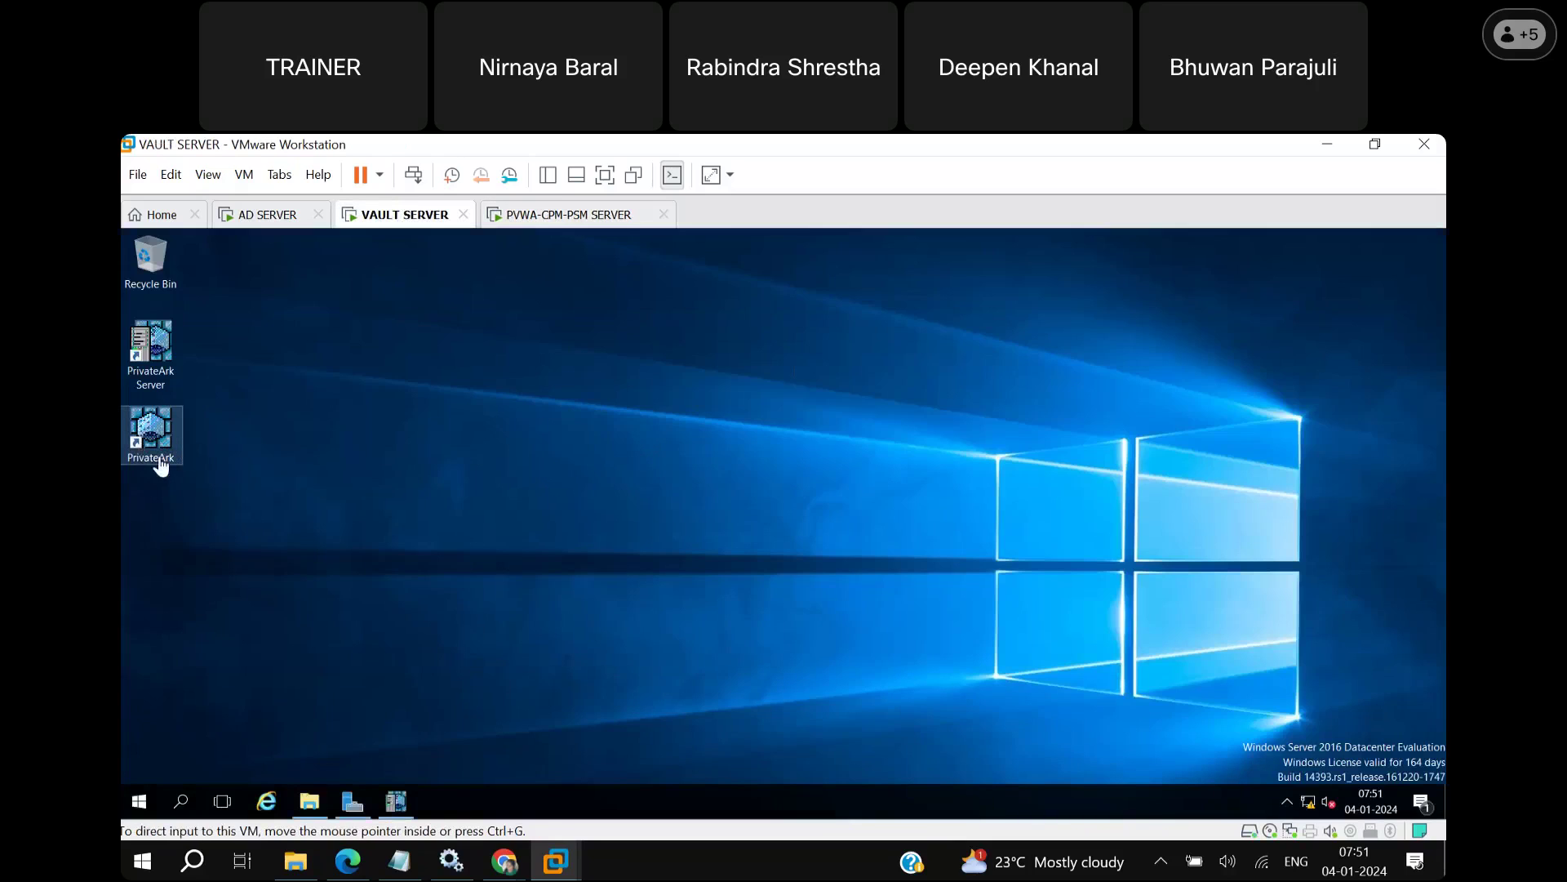
click(531, 222)
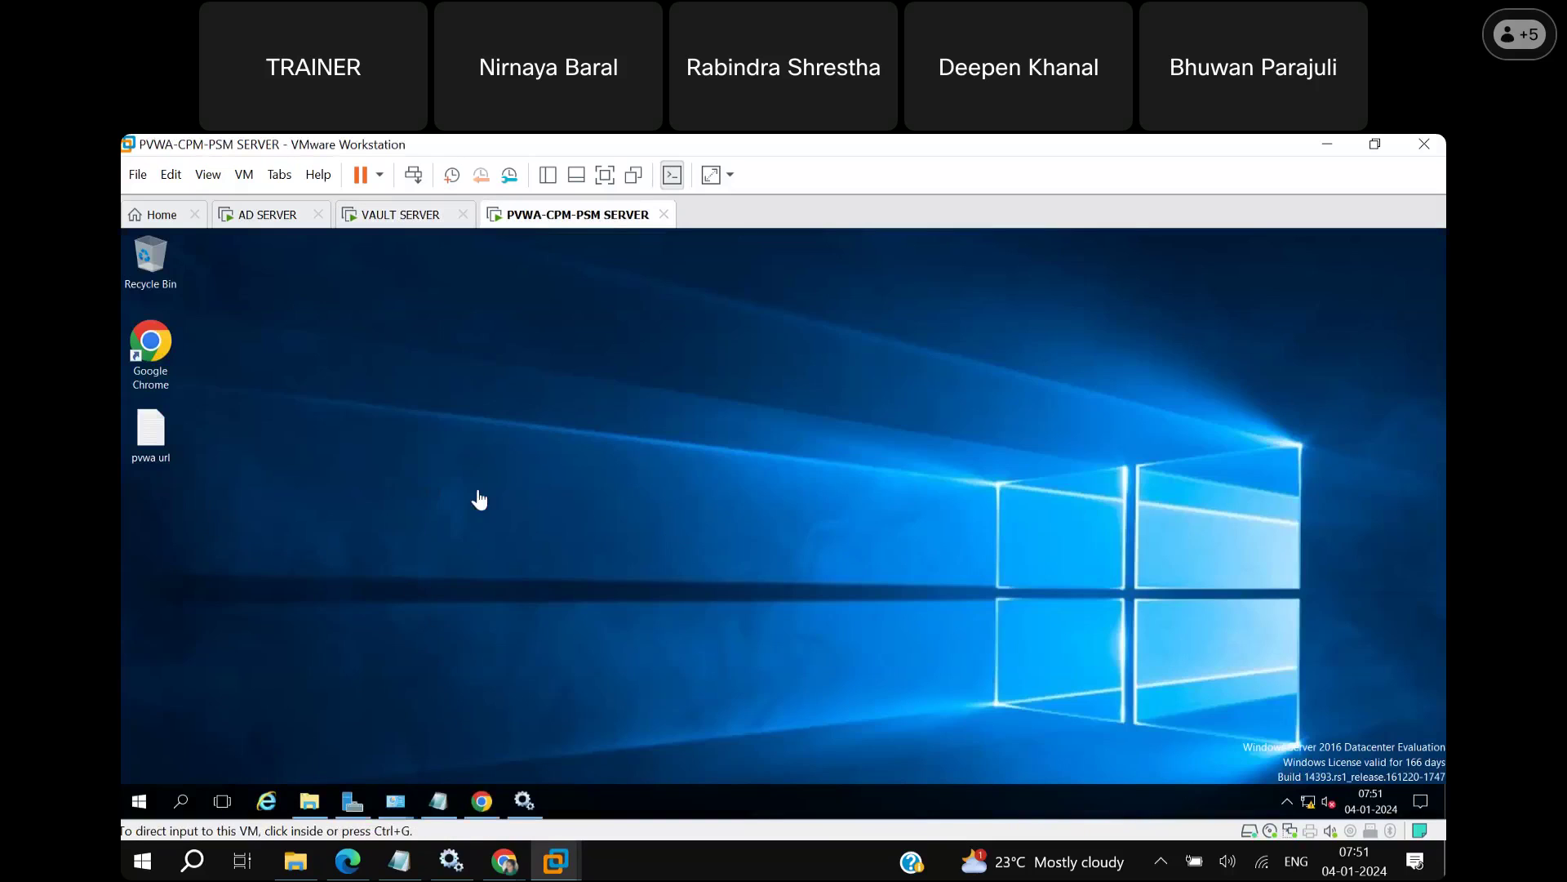
On VAULT SERVER, log on to PROD VAULT in PrivateArk with the administrator password, then return to PVWA-CPM-PSM SERVER.
click(406, 217)
double_click(152, 432)
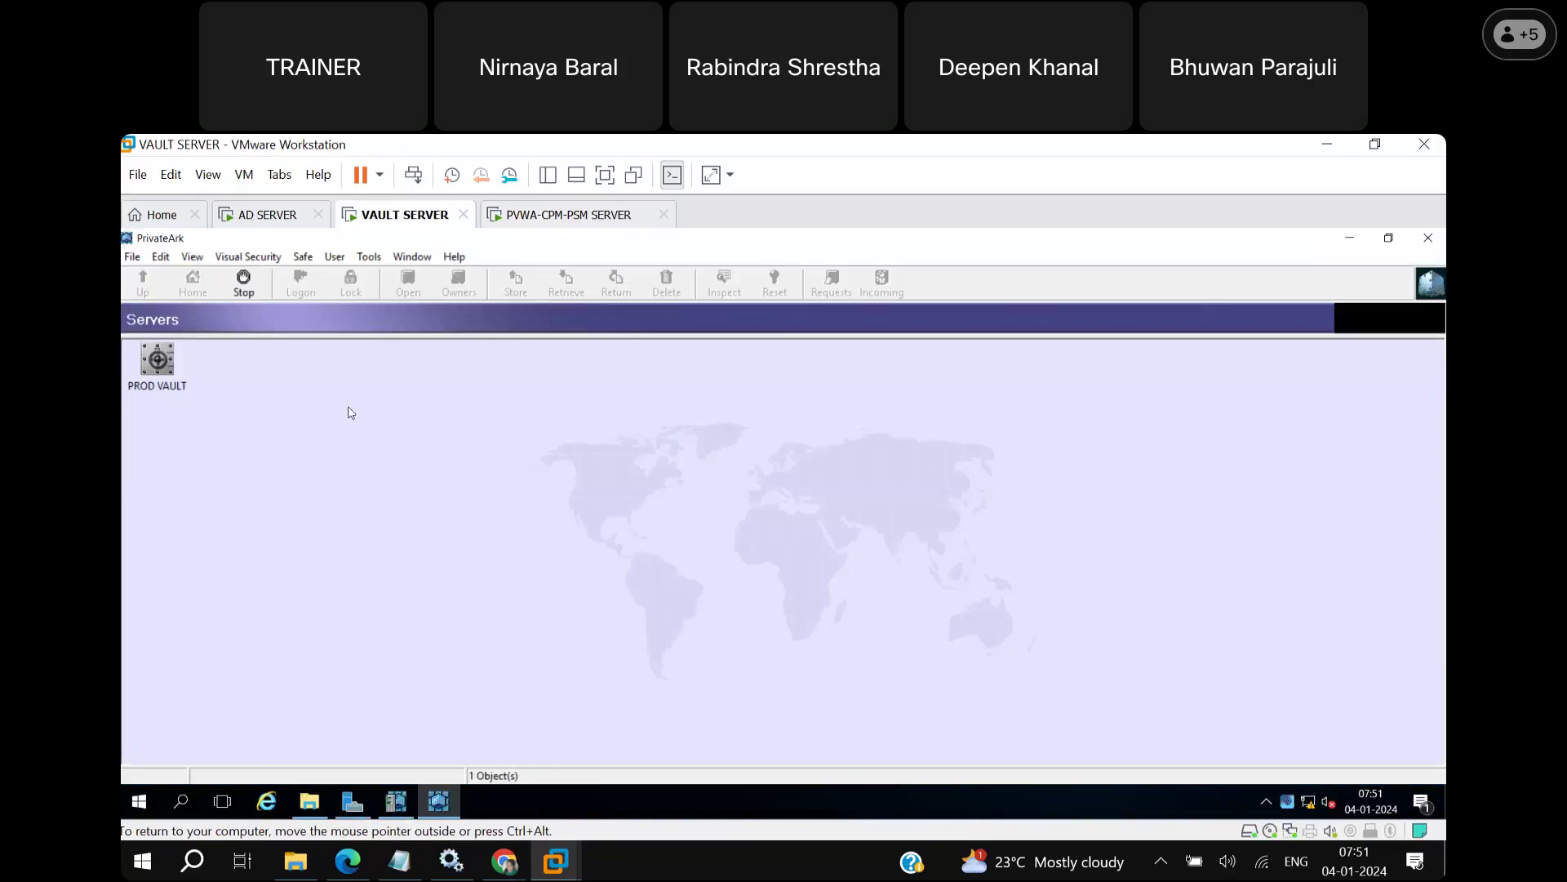
double_click(151, 367)
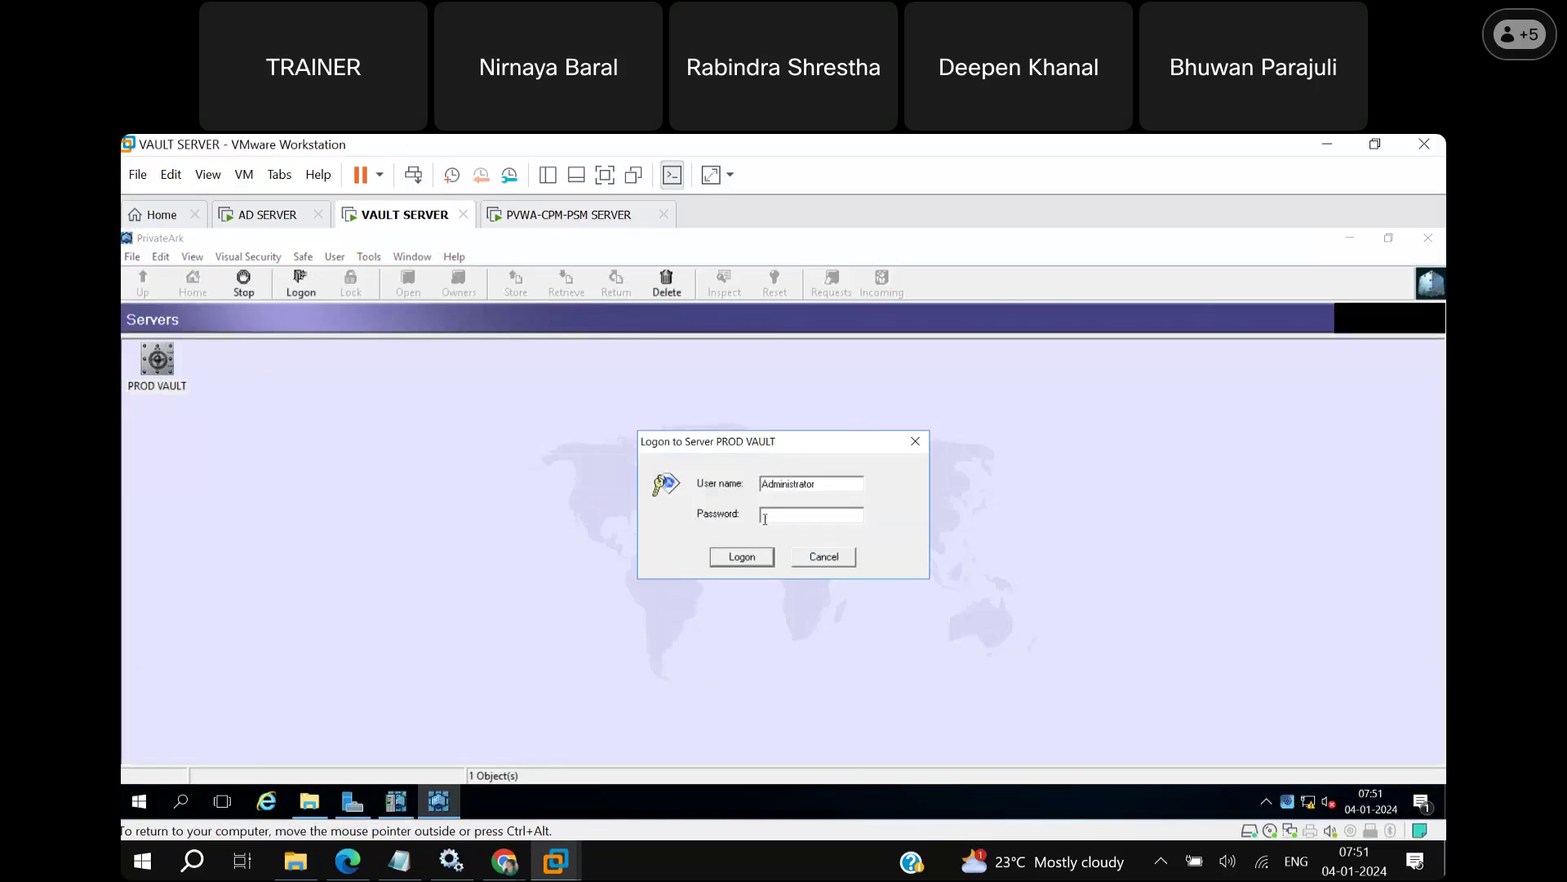
text(**********)
key(Return)
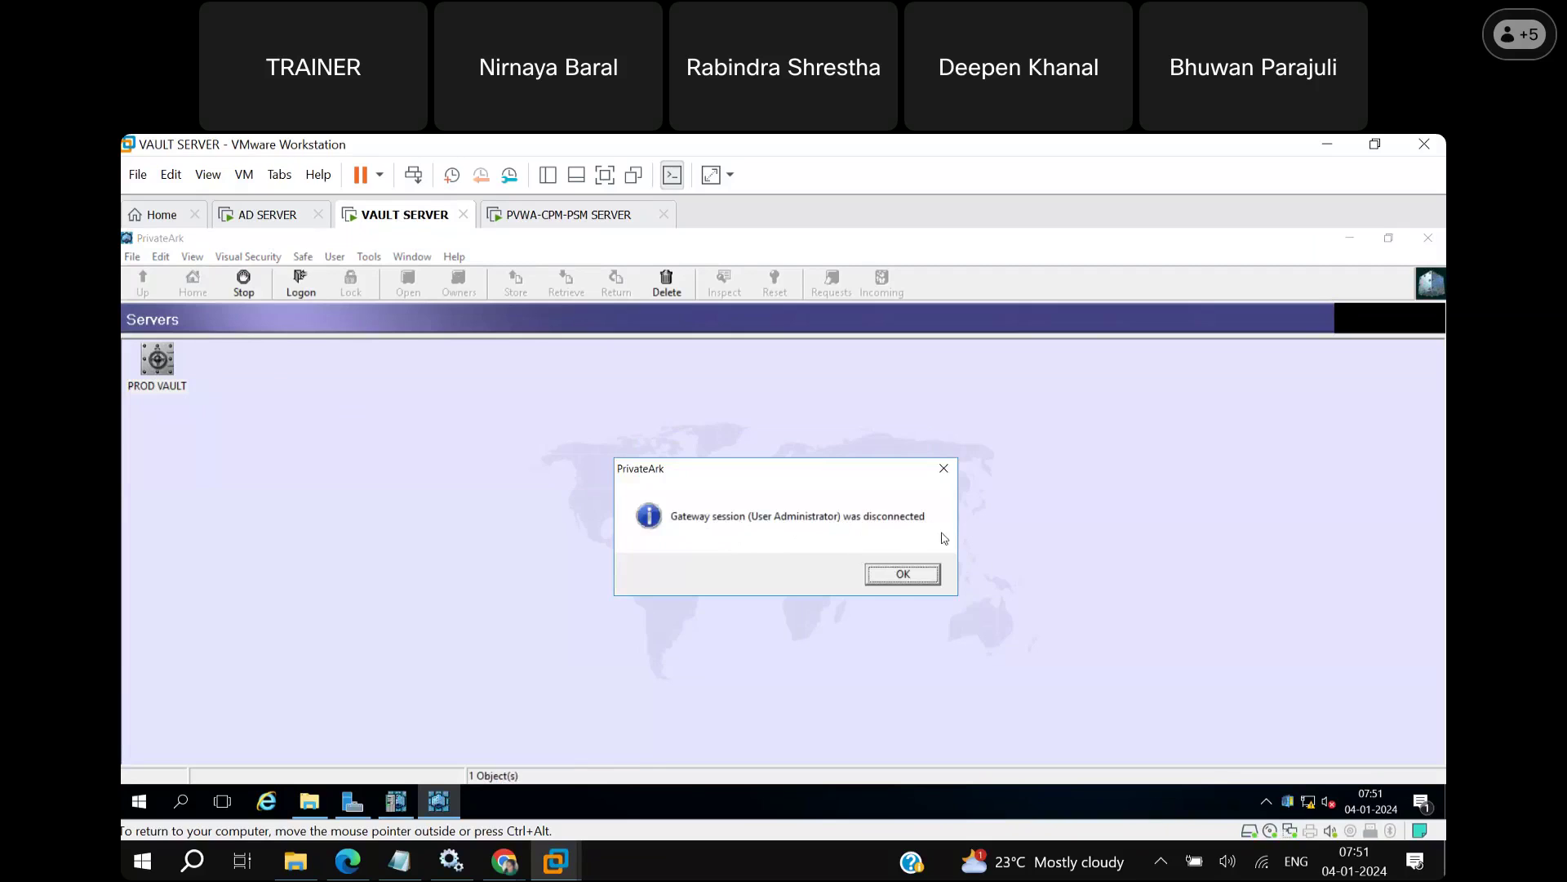
click(581, 217)
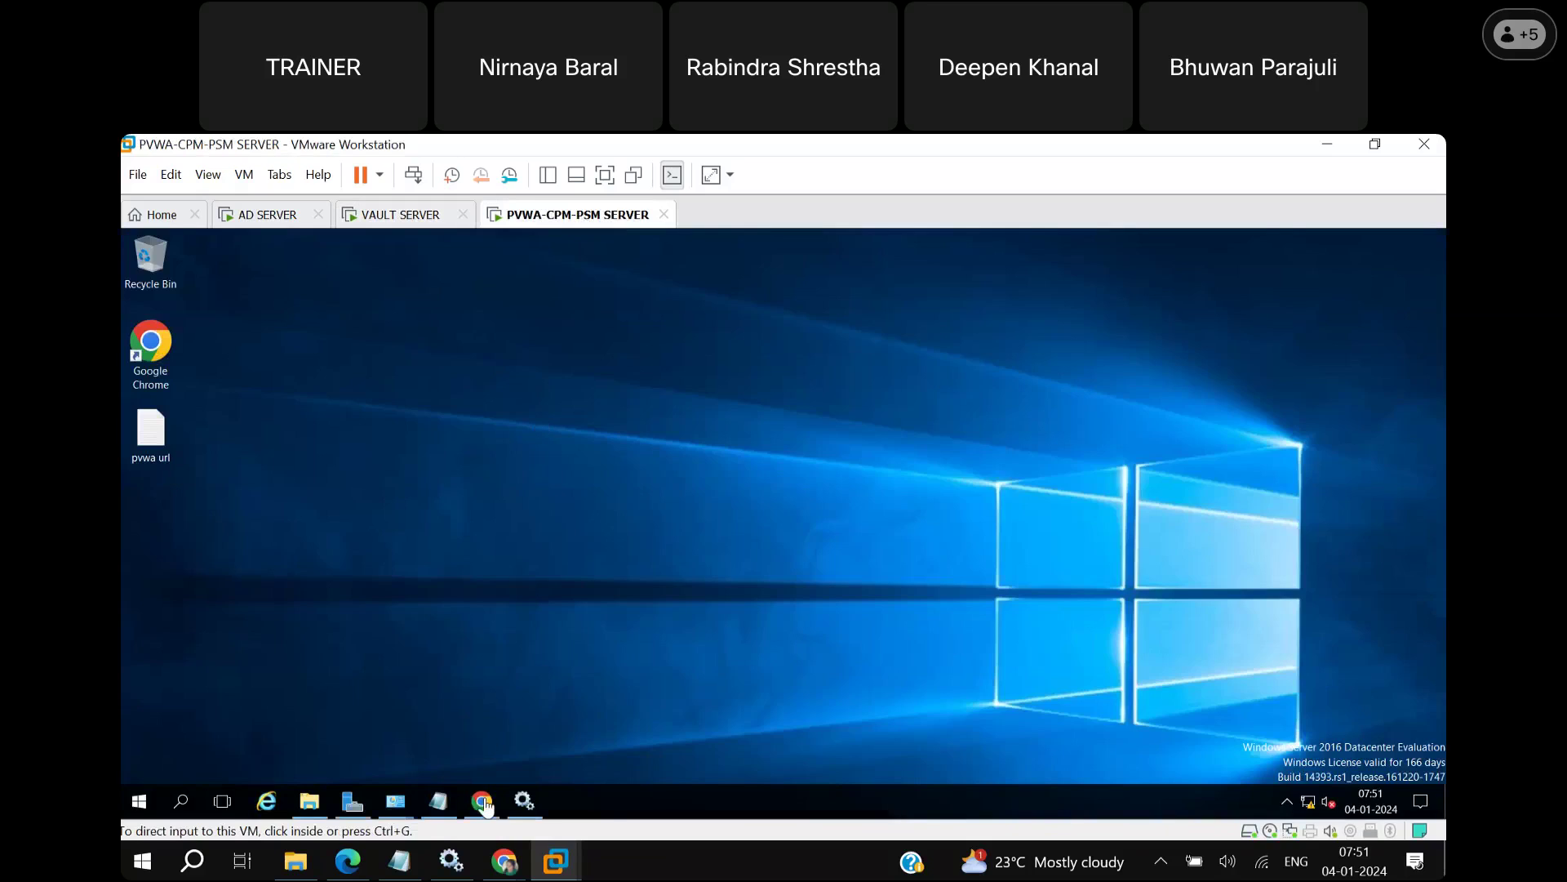
View the PVWA System Configuration page in Chrome, then switch to the VAULT SERVER.
mouse_move(485, 803)
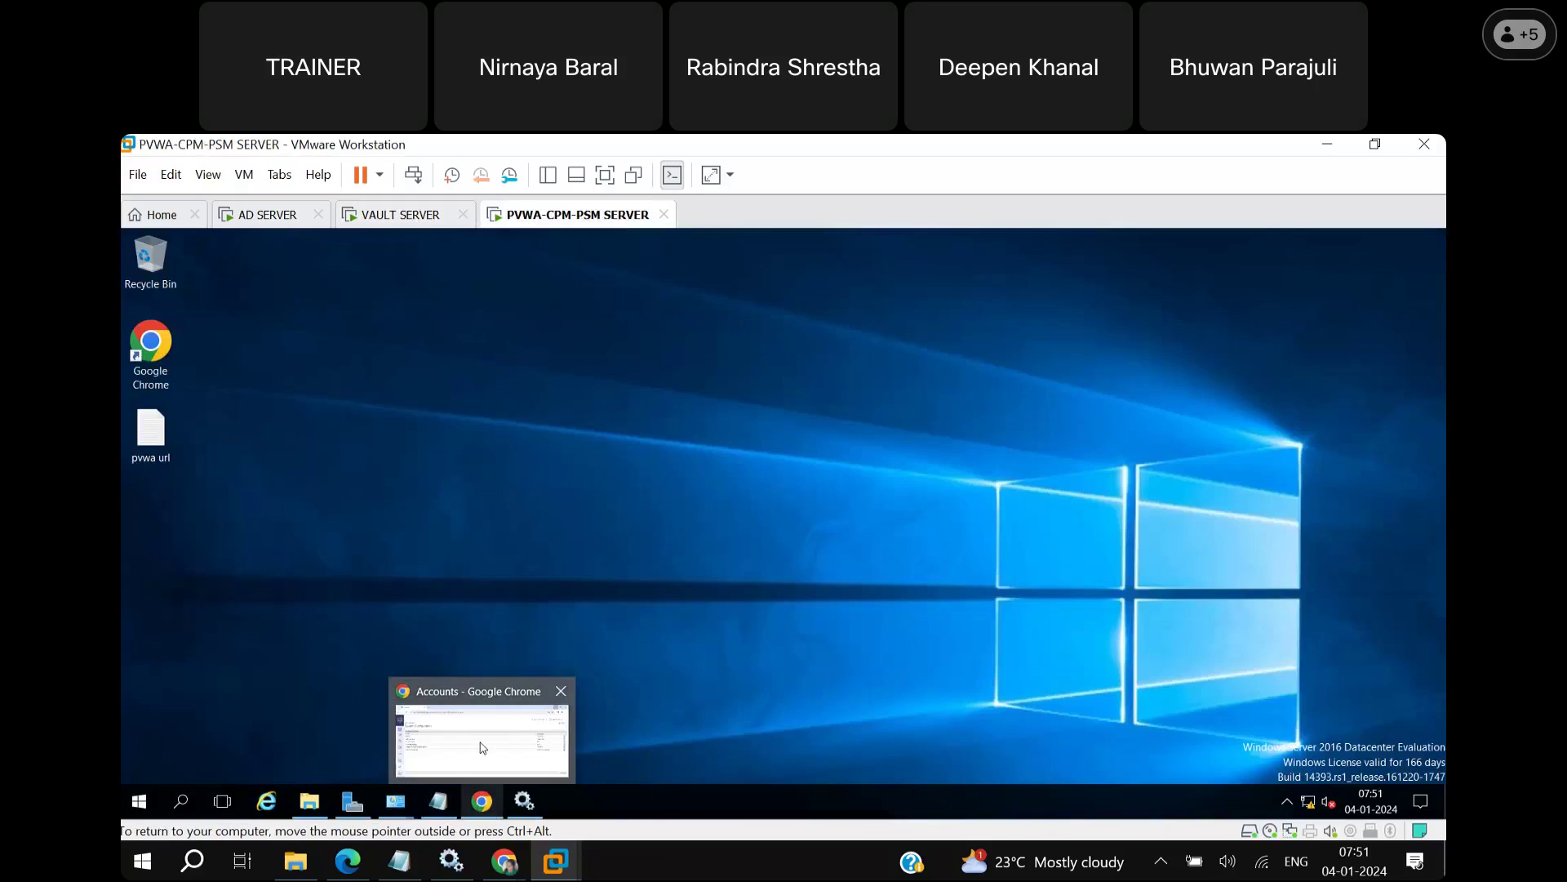
click(485, 802)
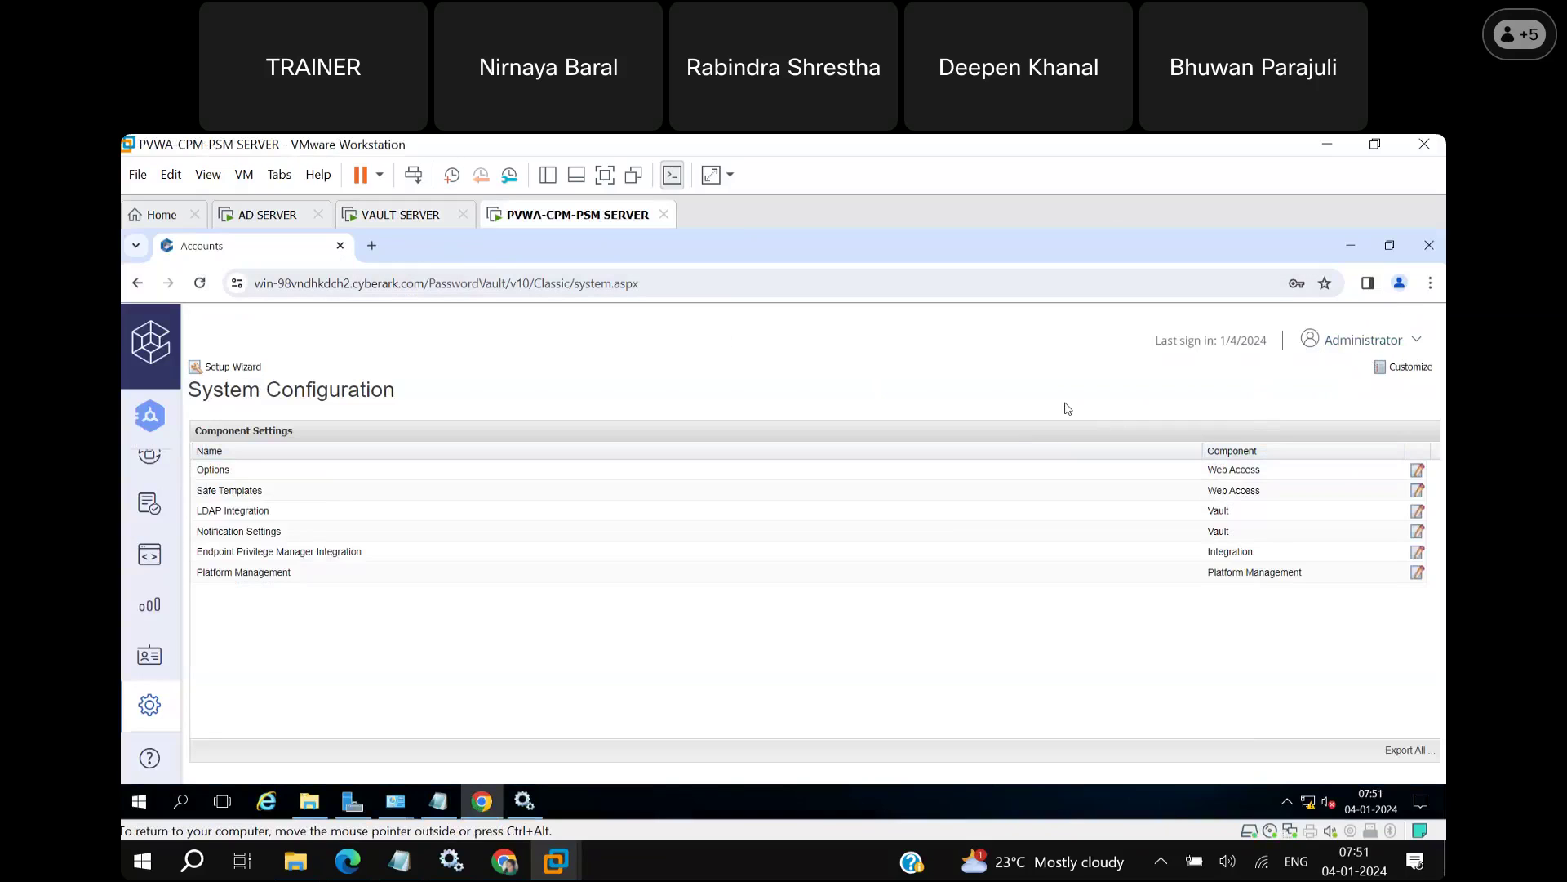
click(439, 218)
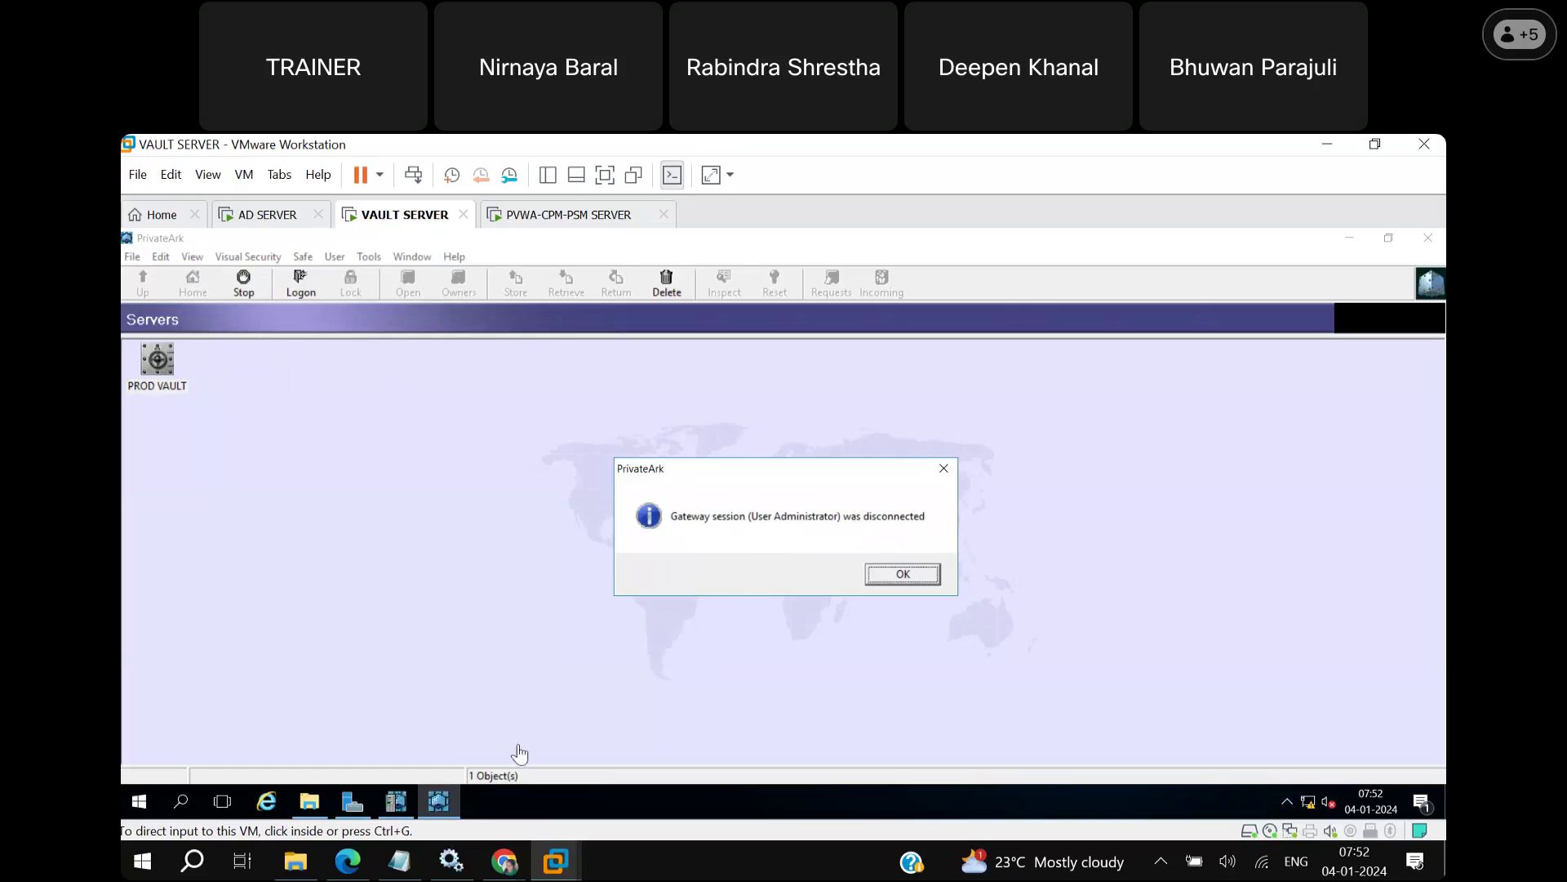
click(935, 576)
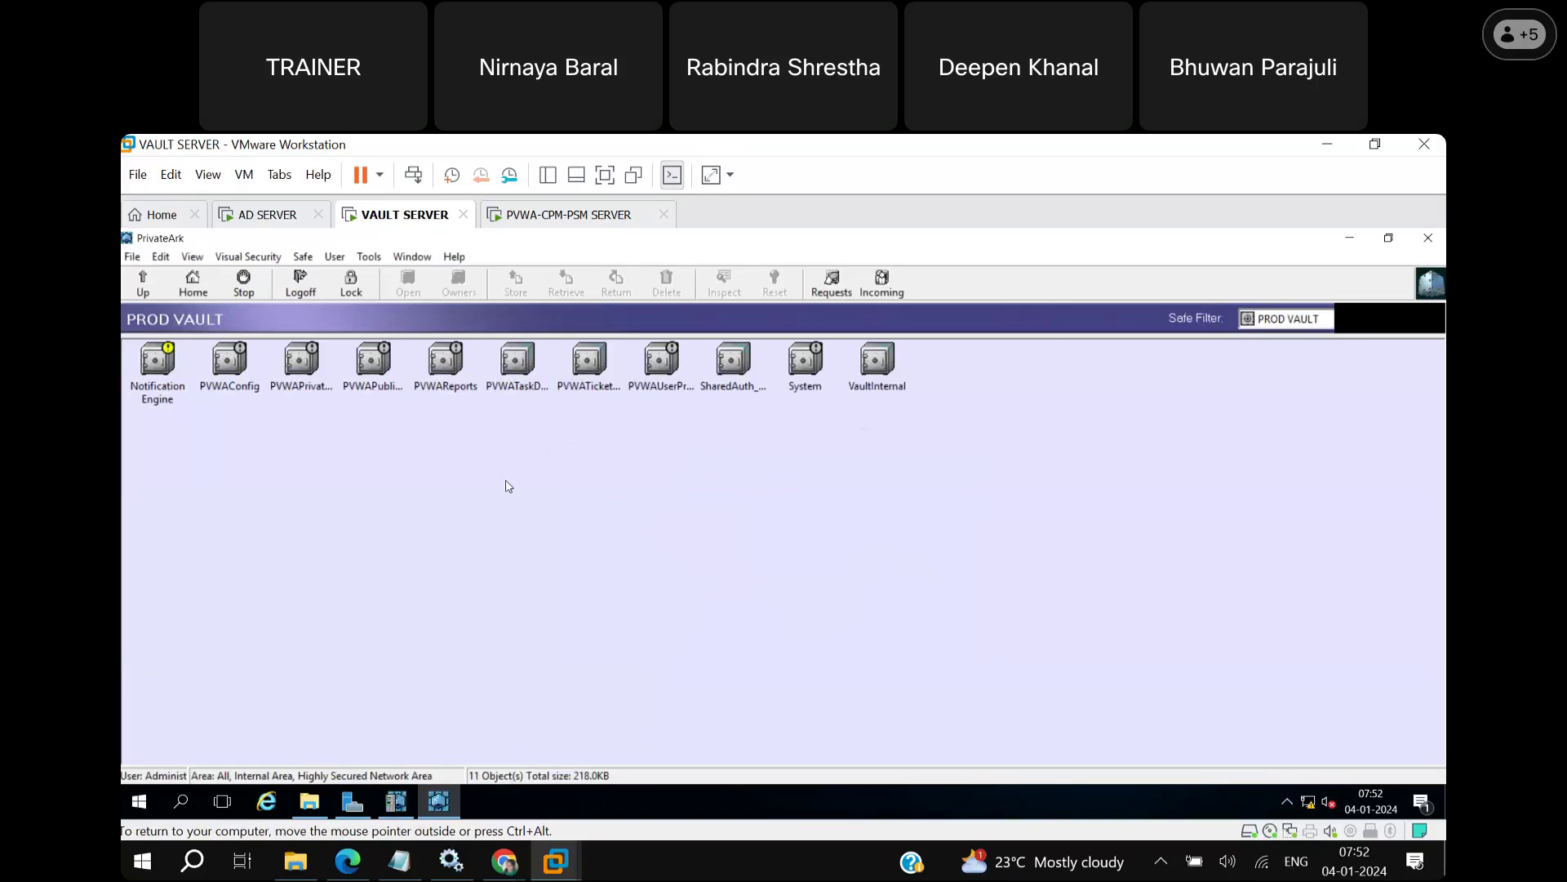
click(160, 385)
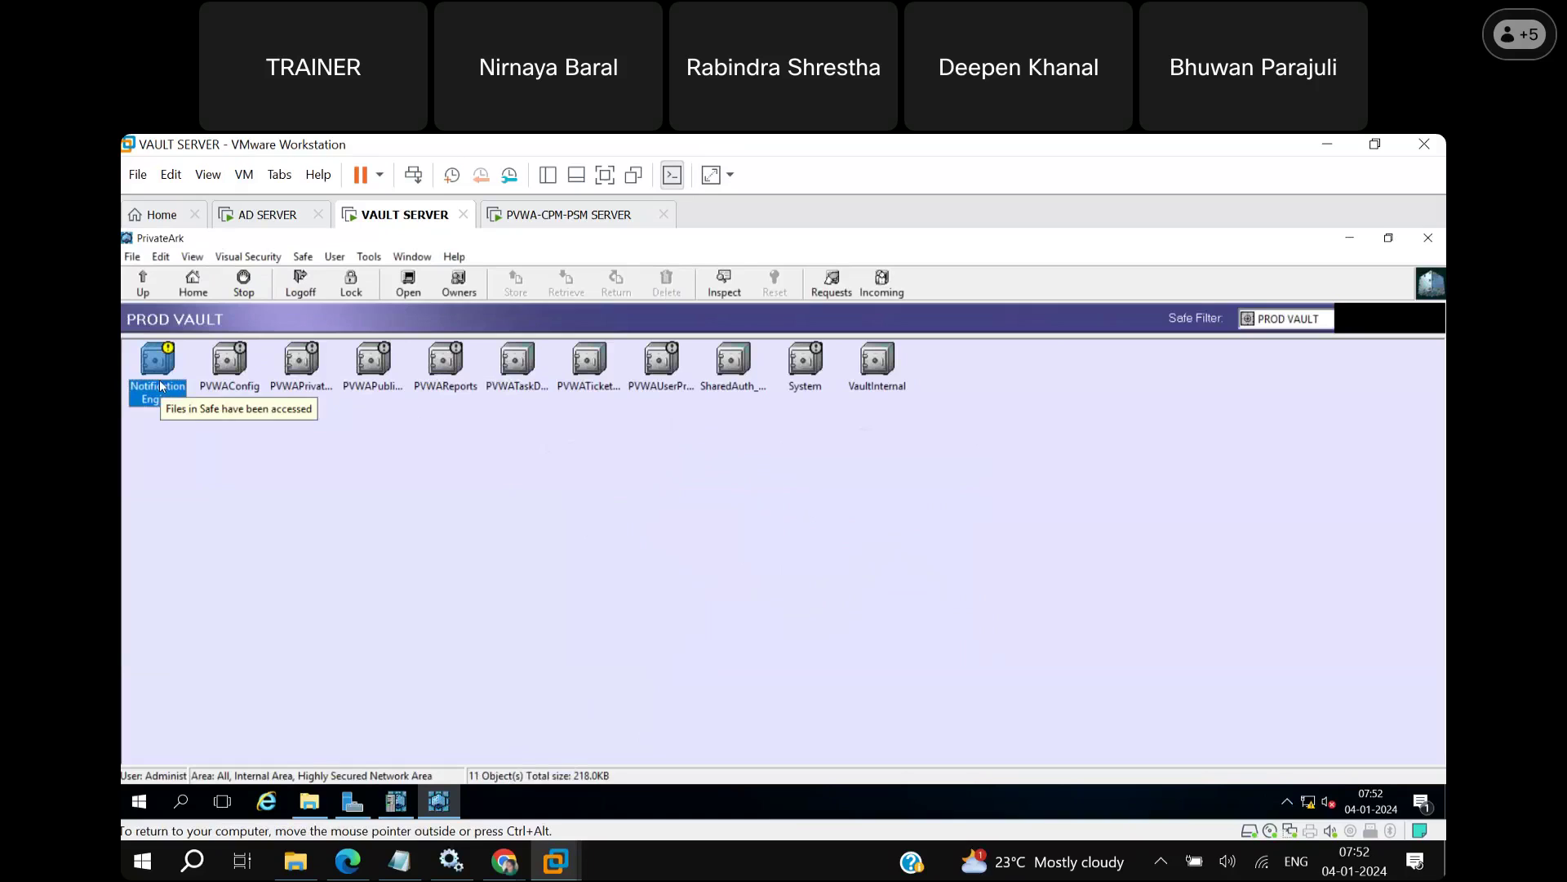
click(802, 378)
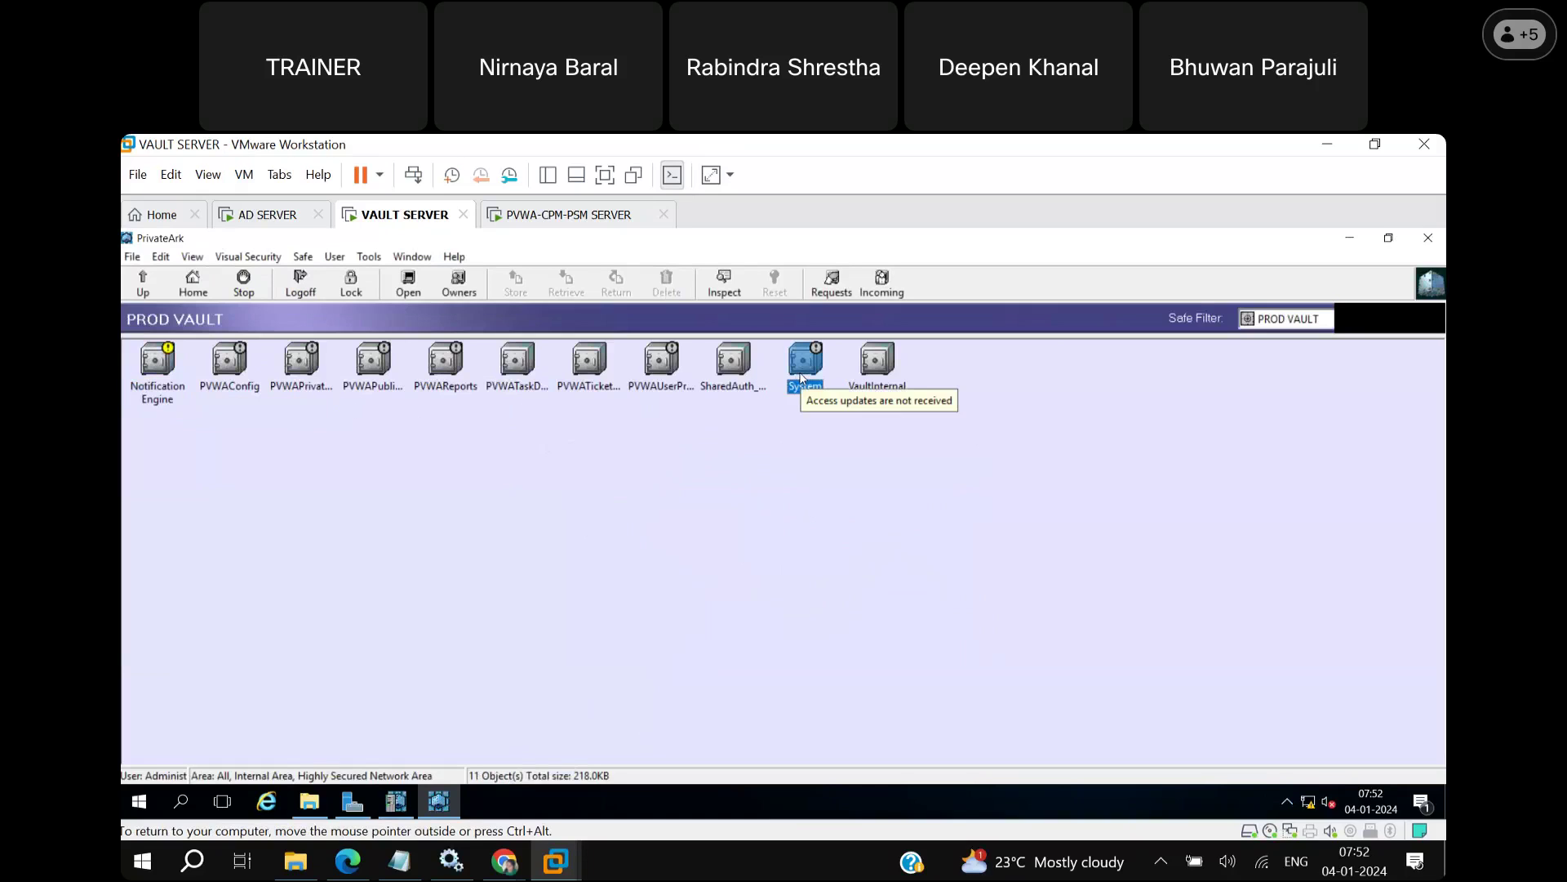
click(896, 392)
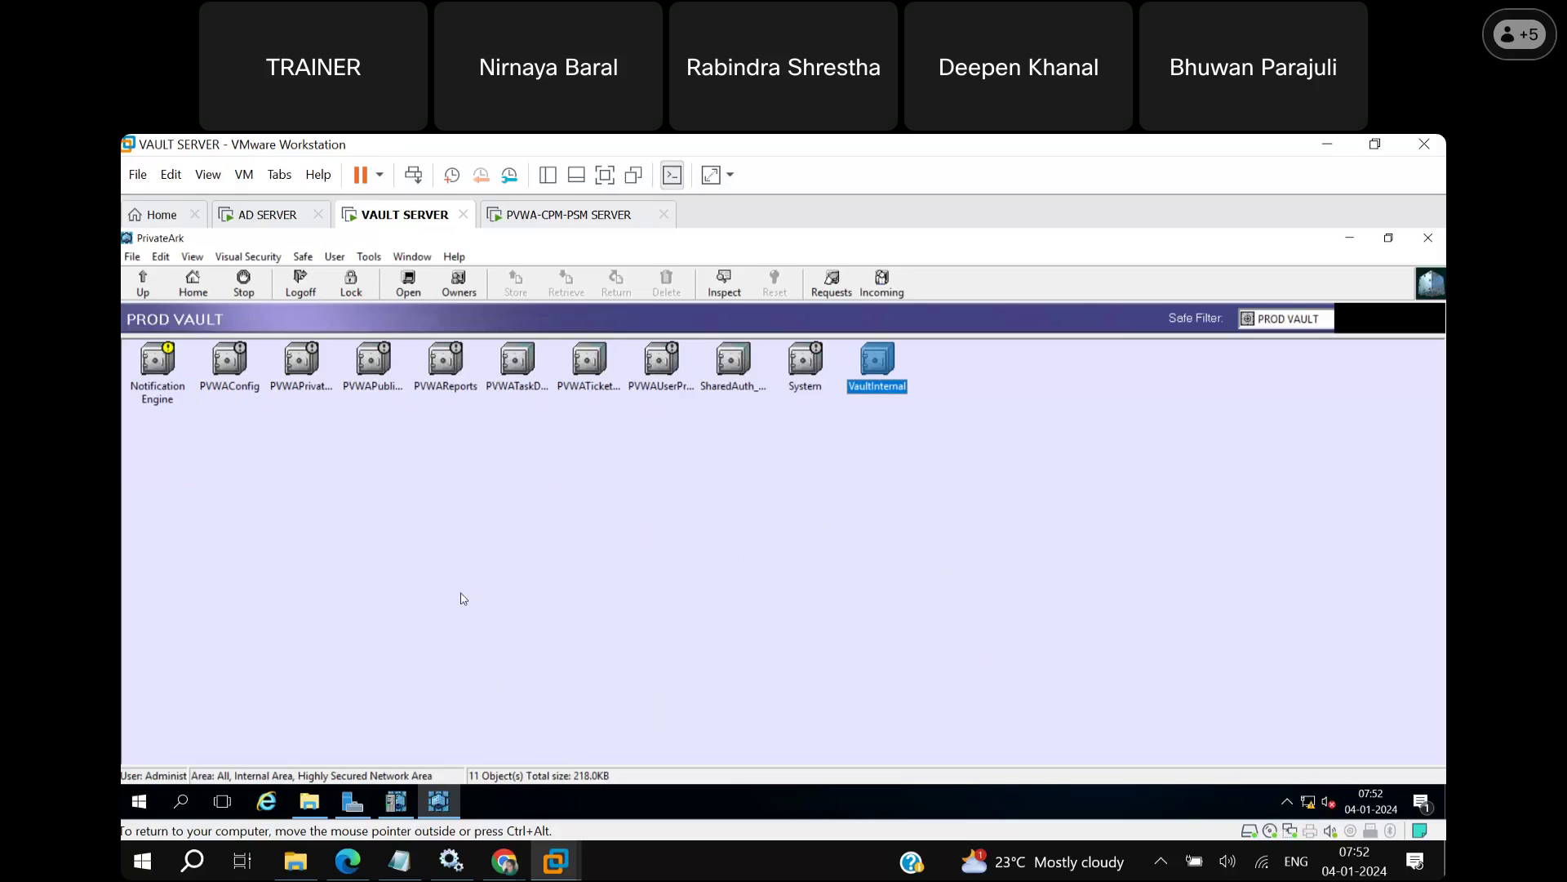
right_click(654, 459)
mouse_move(695, 494)
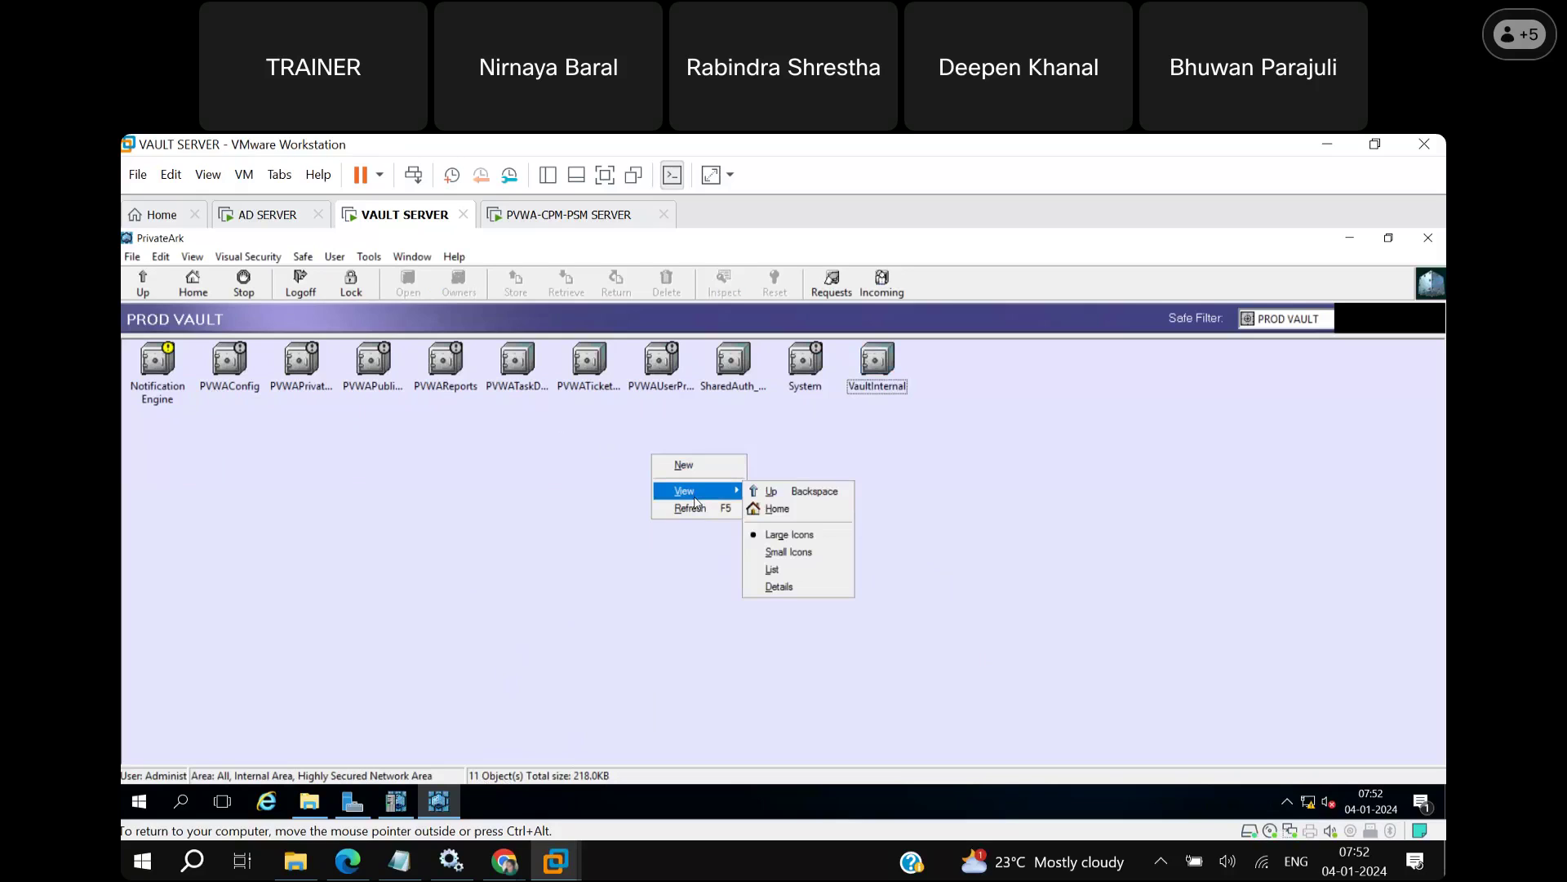
click(799, 572)
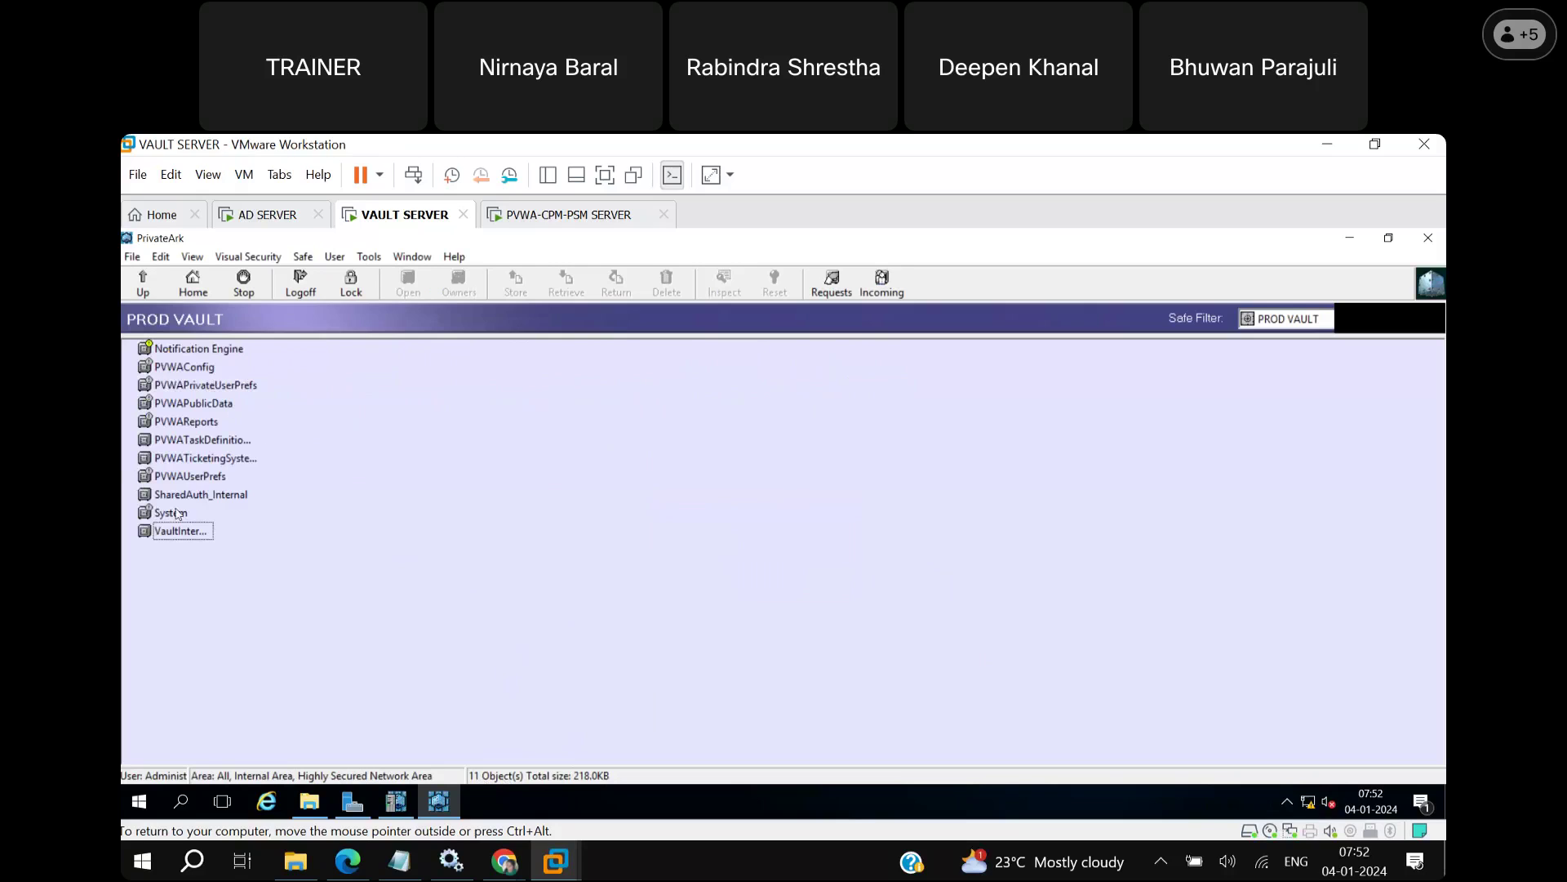
click(194, 372)
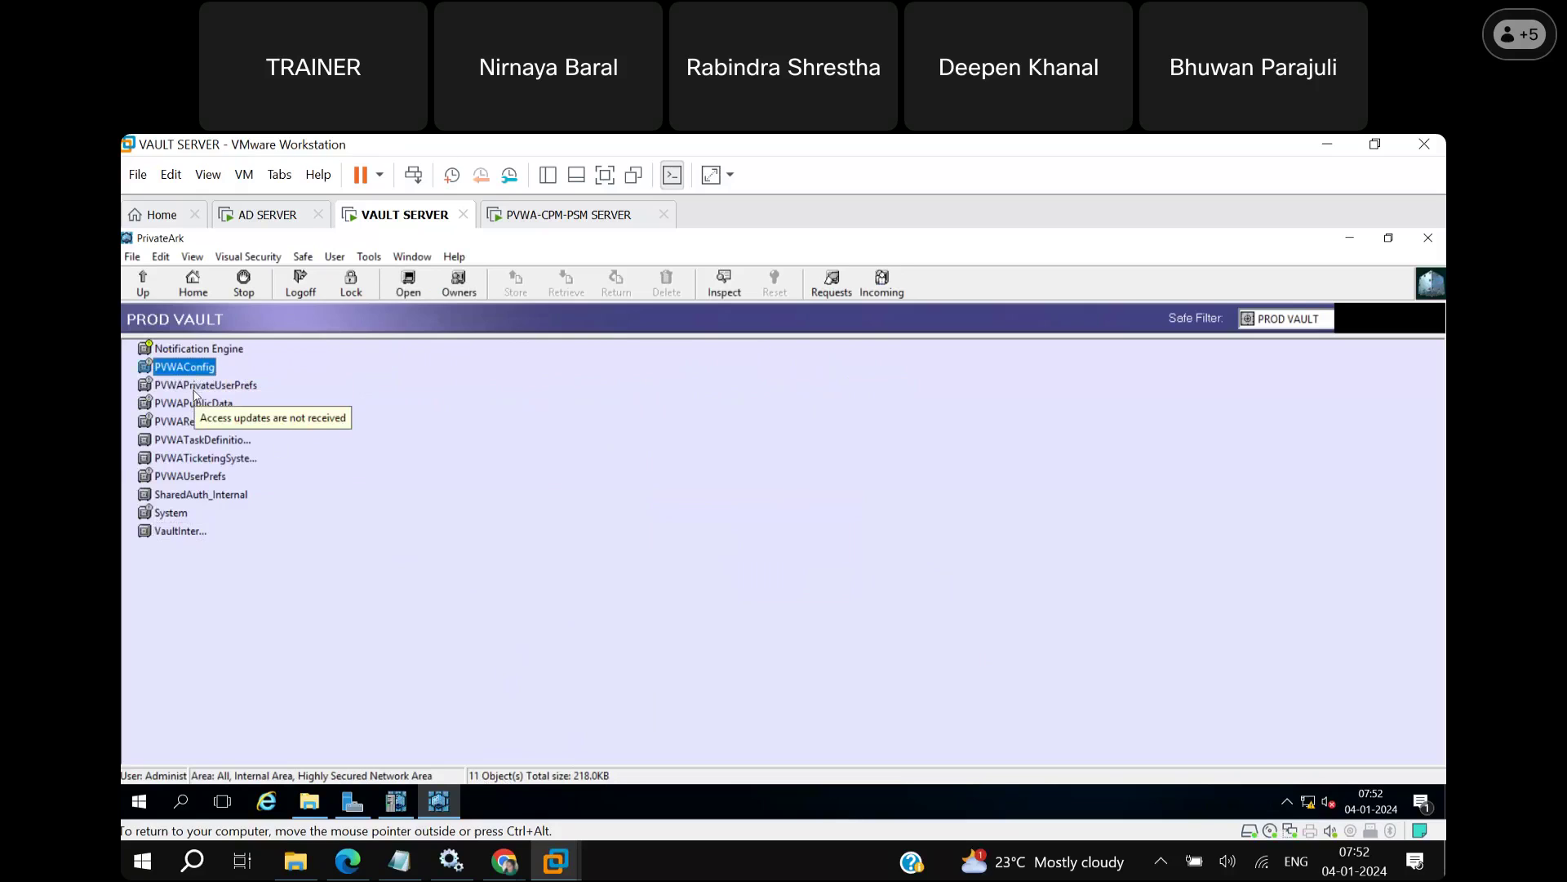
click(194, 391)
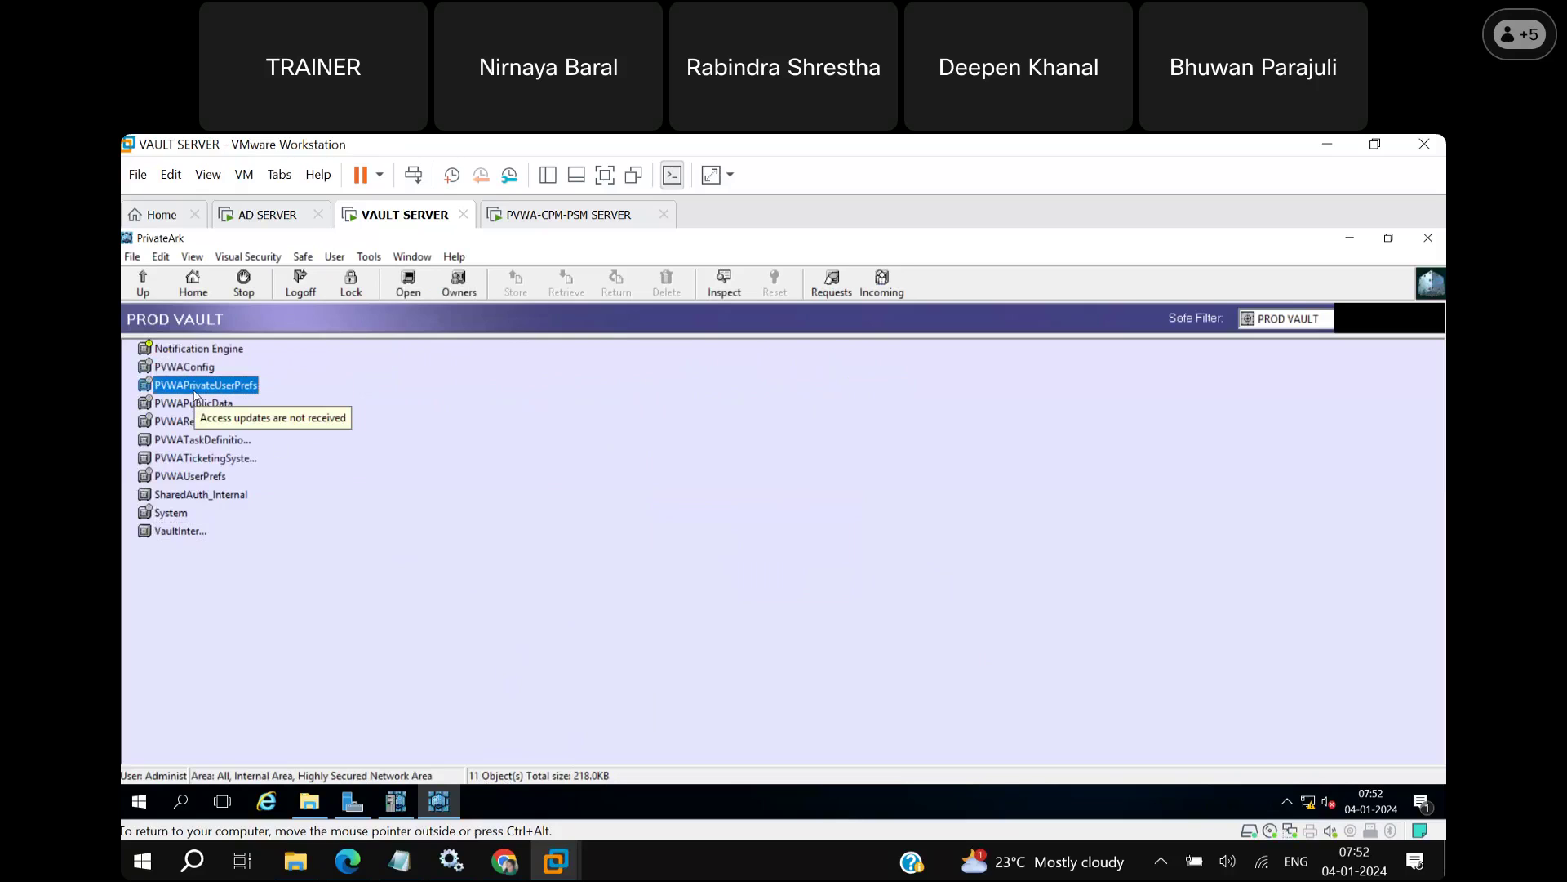
click(196, 403)
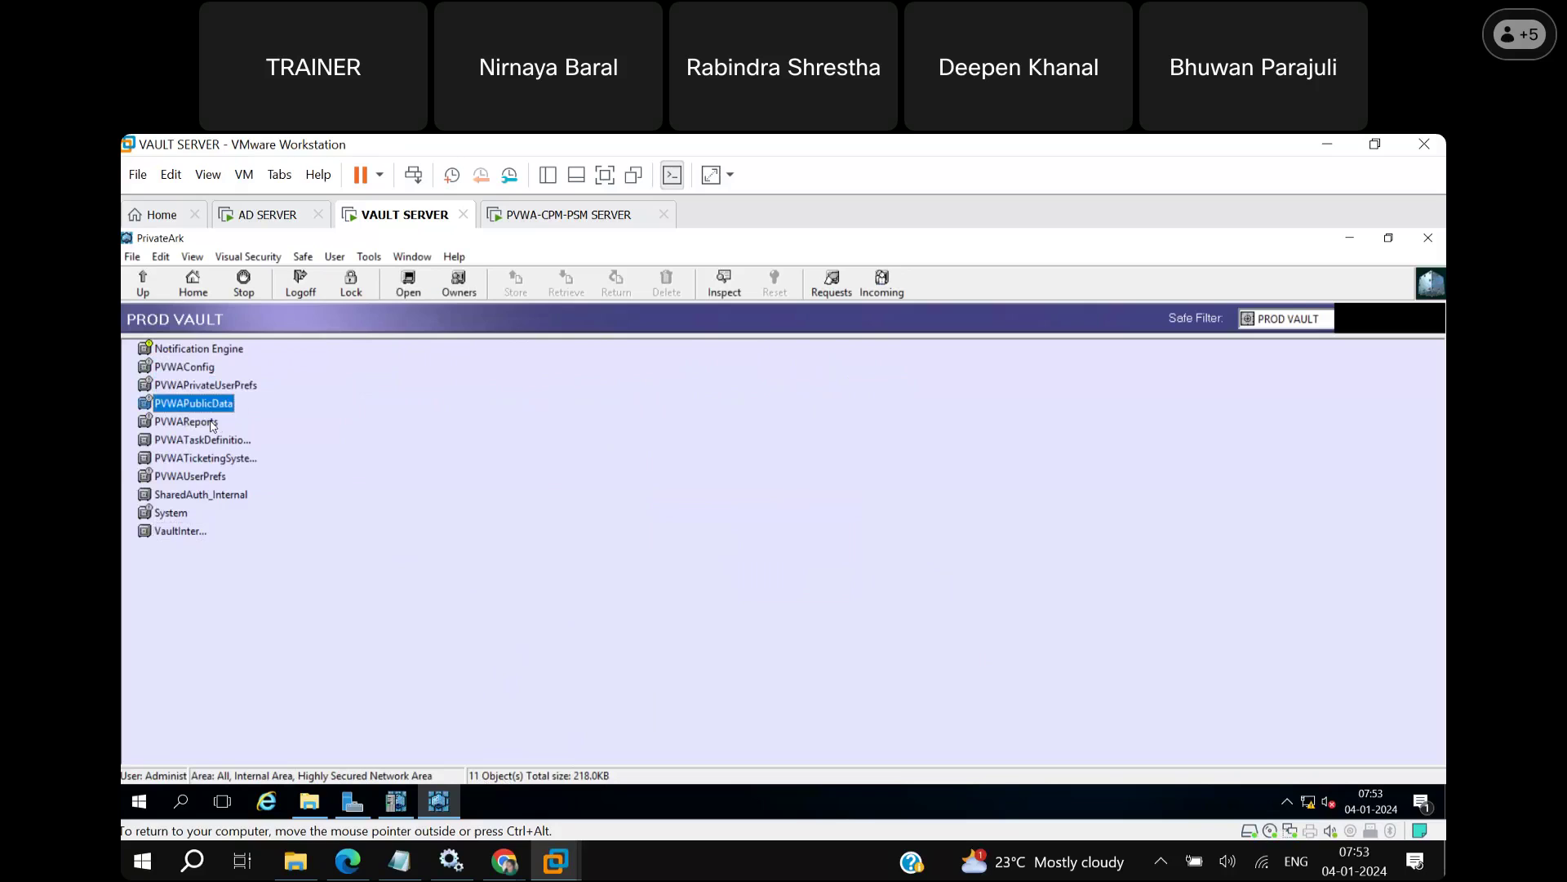
click(211, 422)
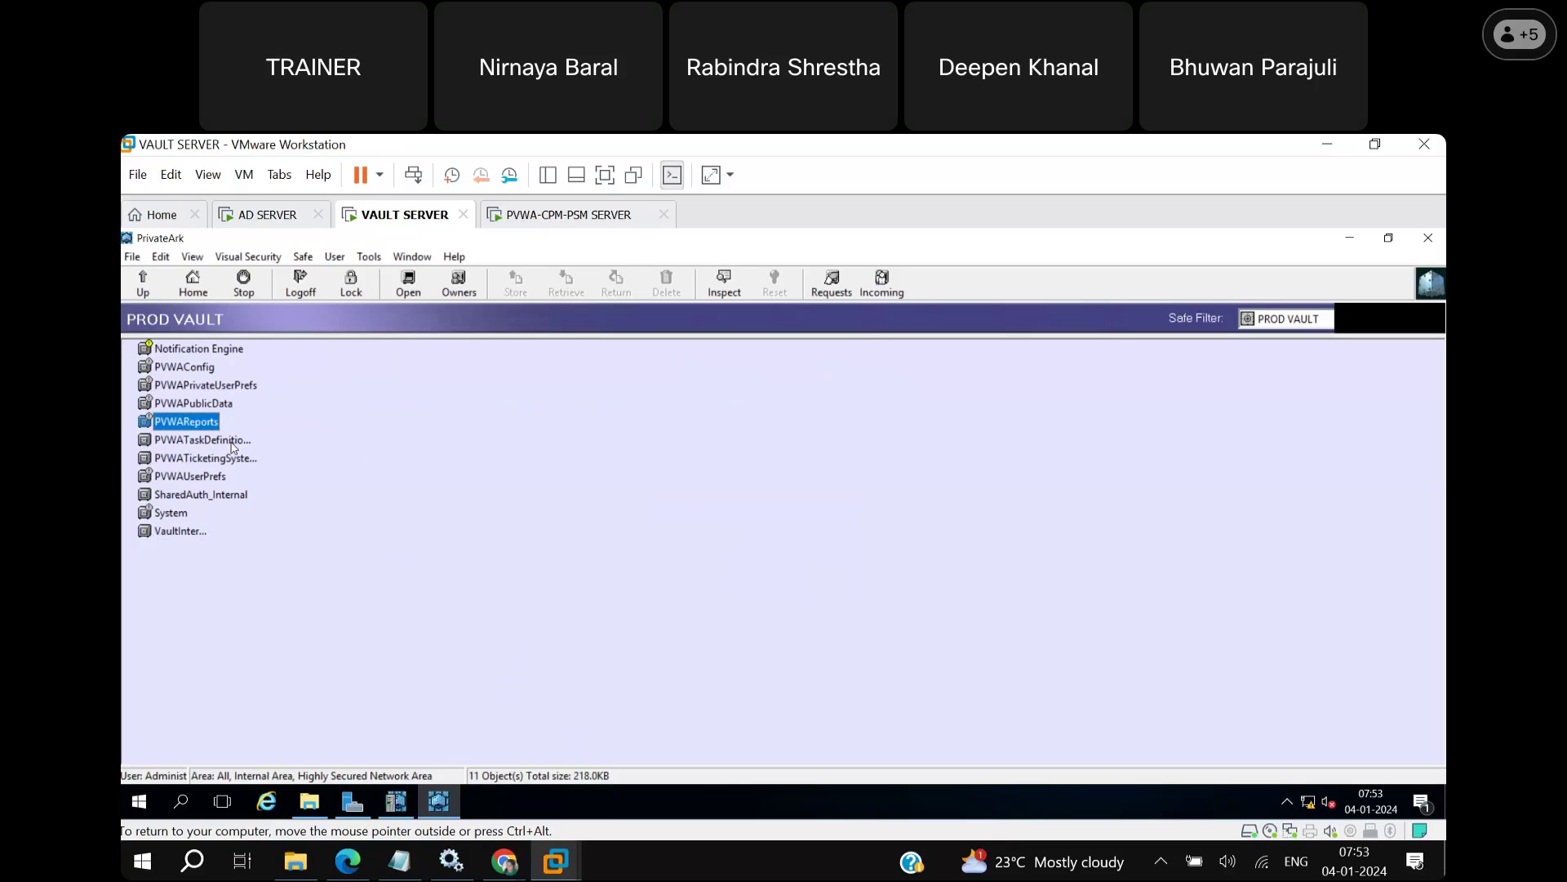
click(232, 441)
click(220, 461)
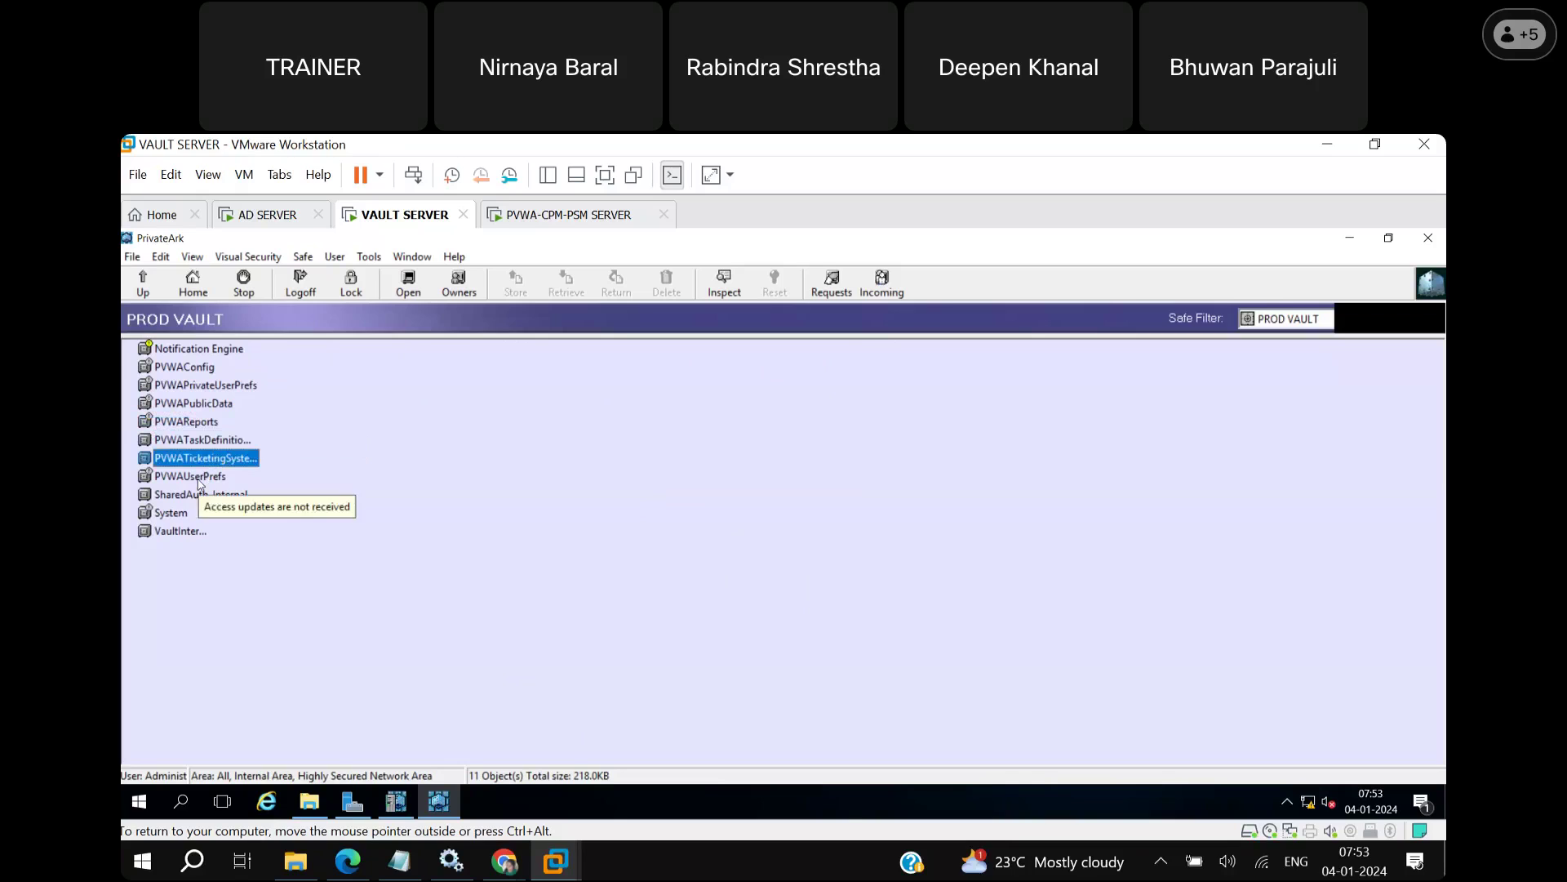
click(199, 482)
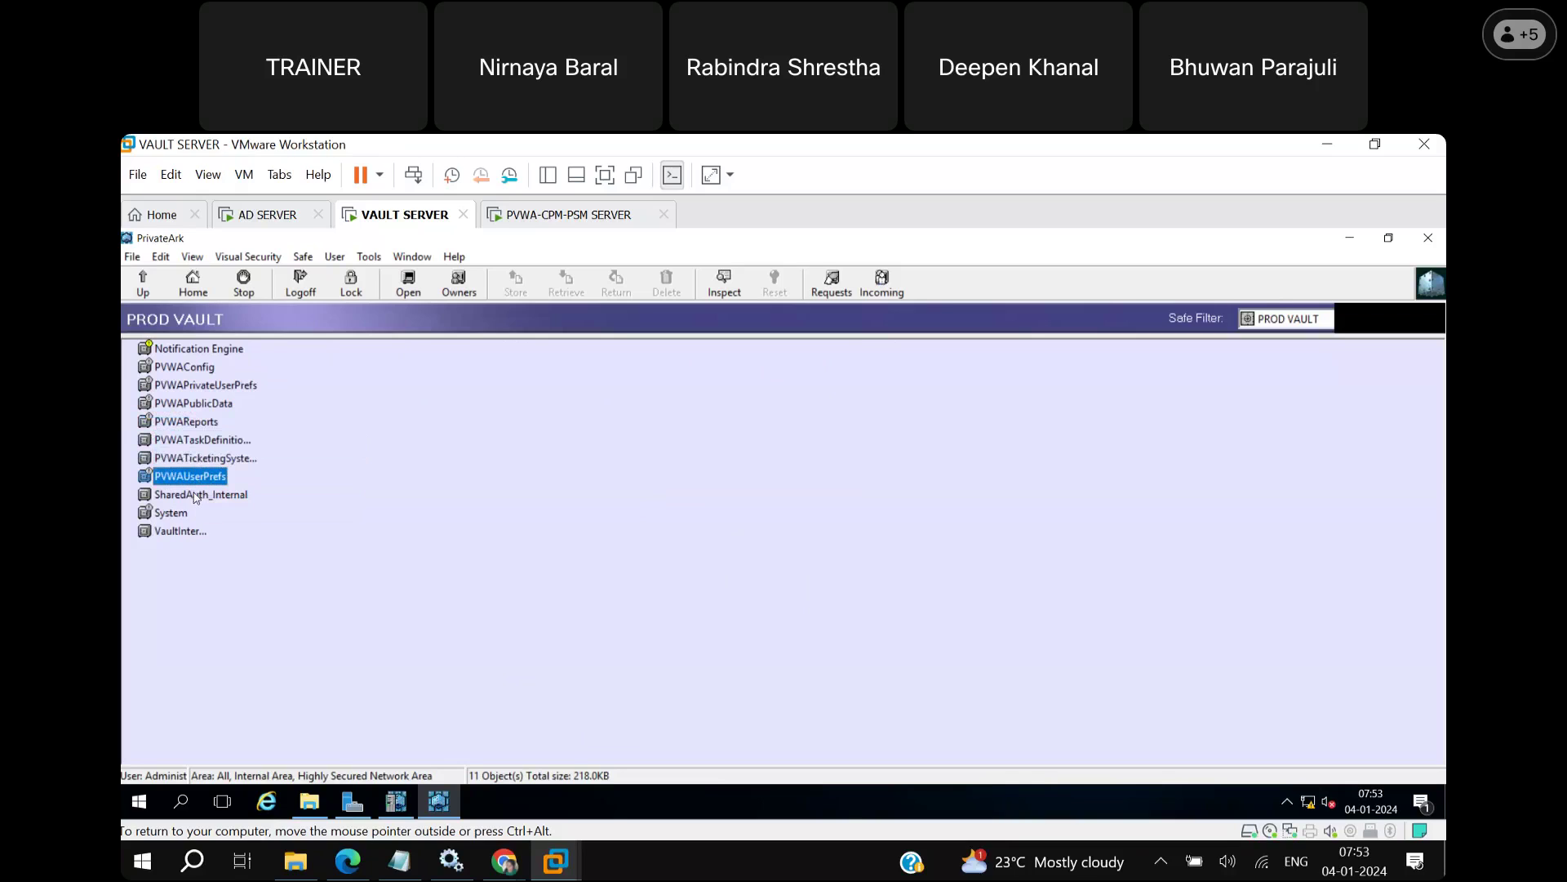
click(197, 497)
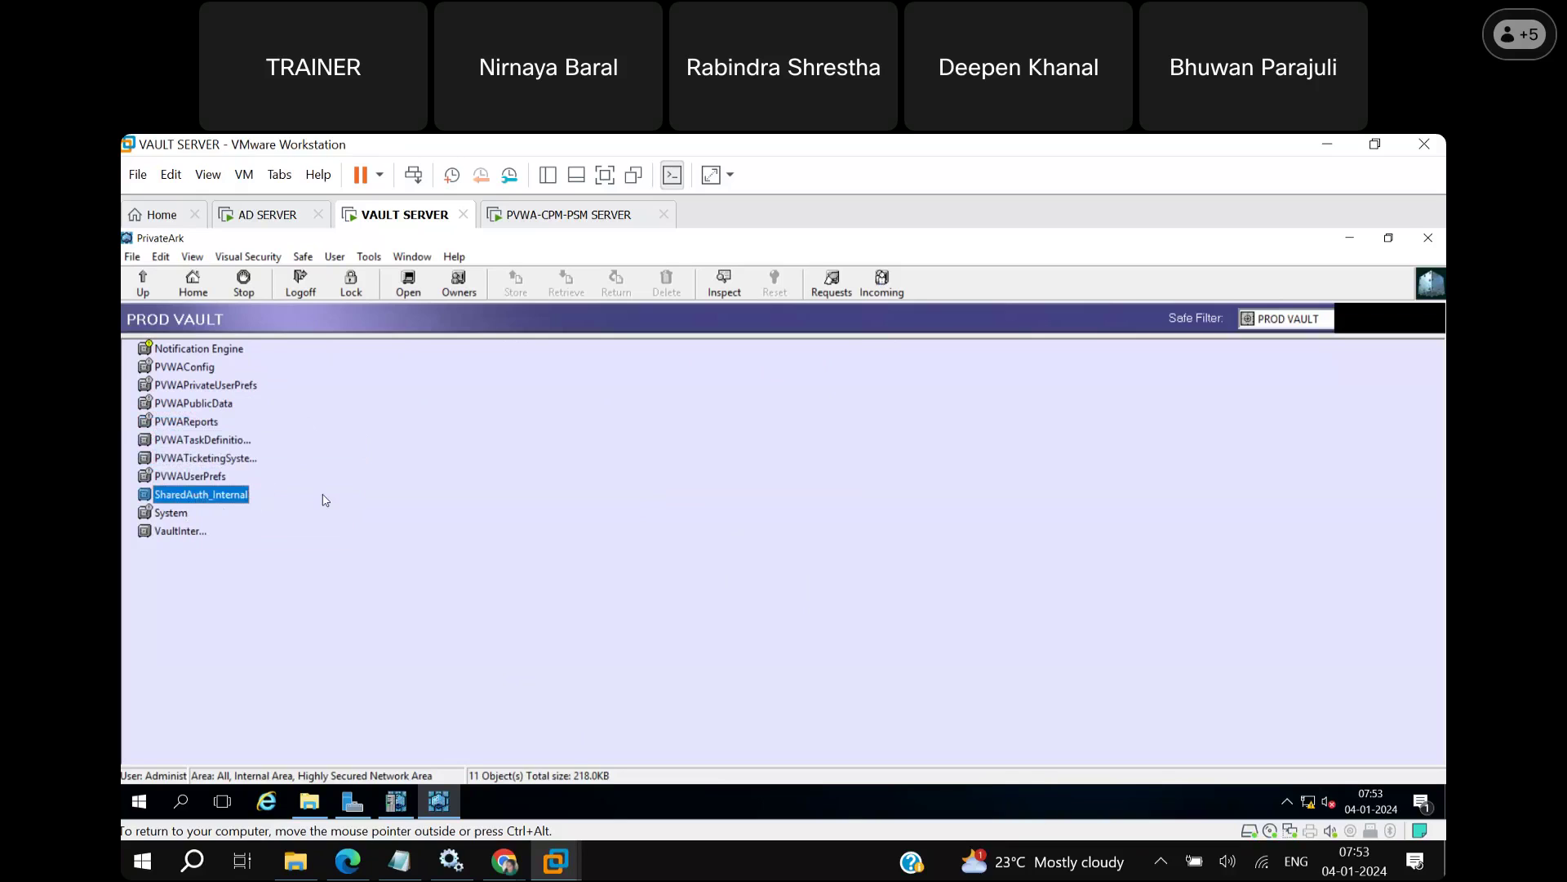
double_click(186, 372)
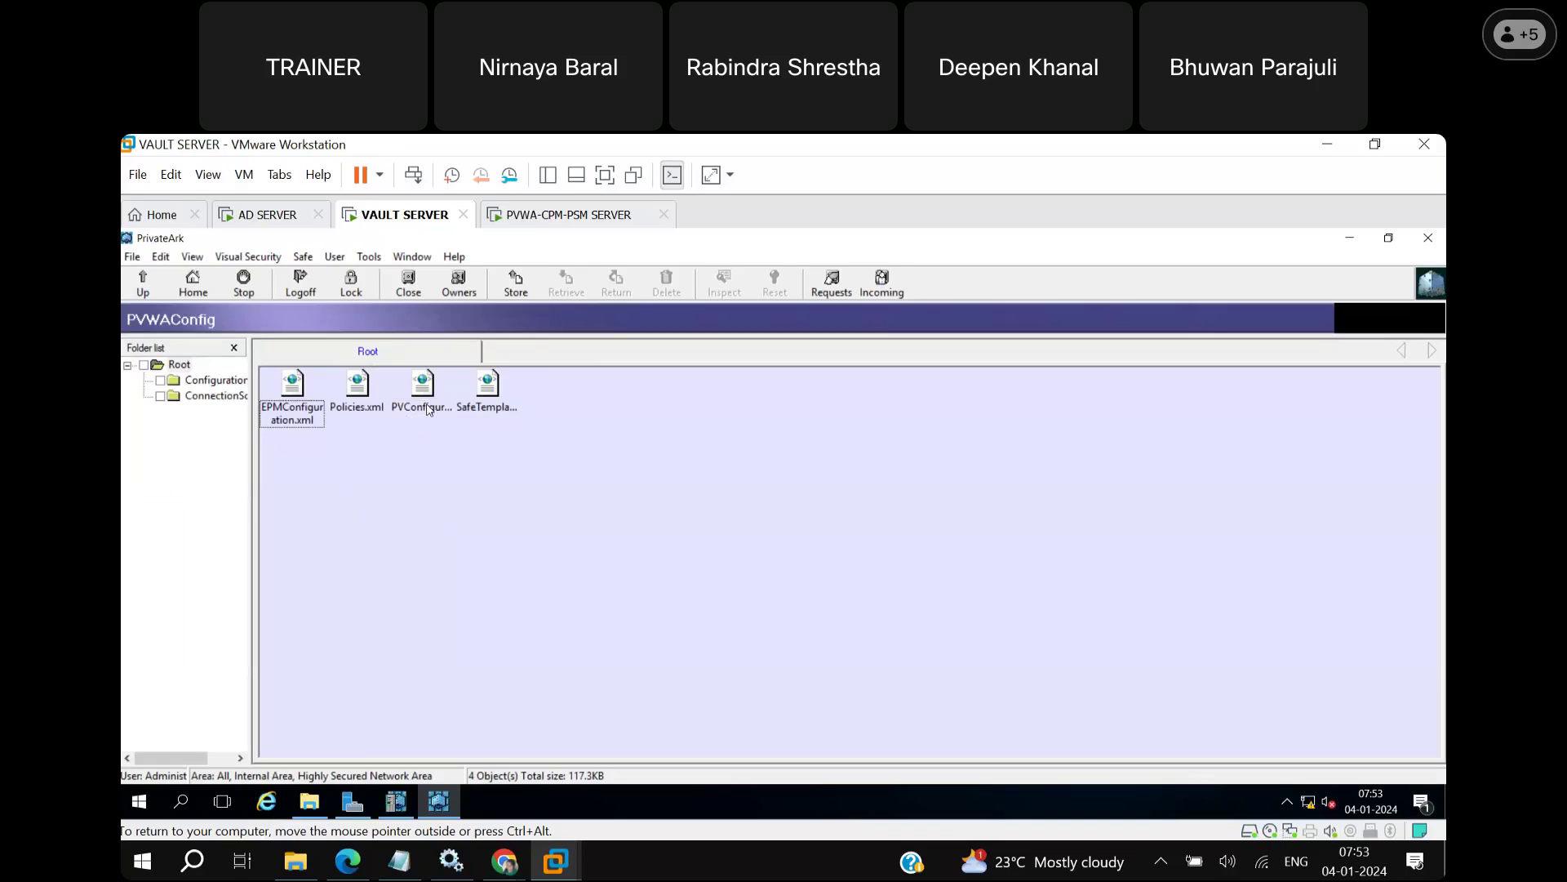
click(426, 404)
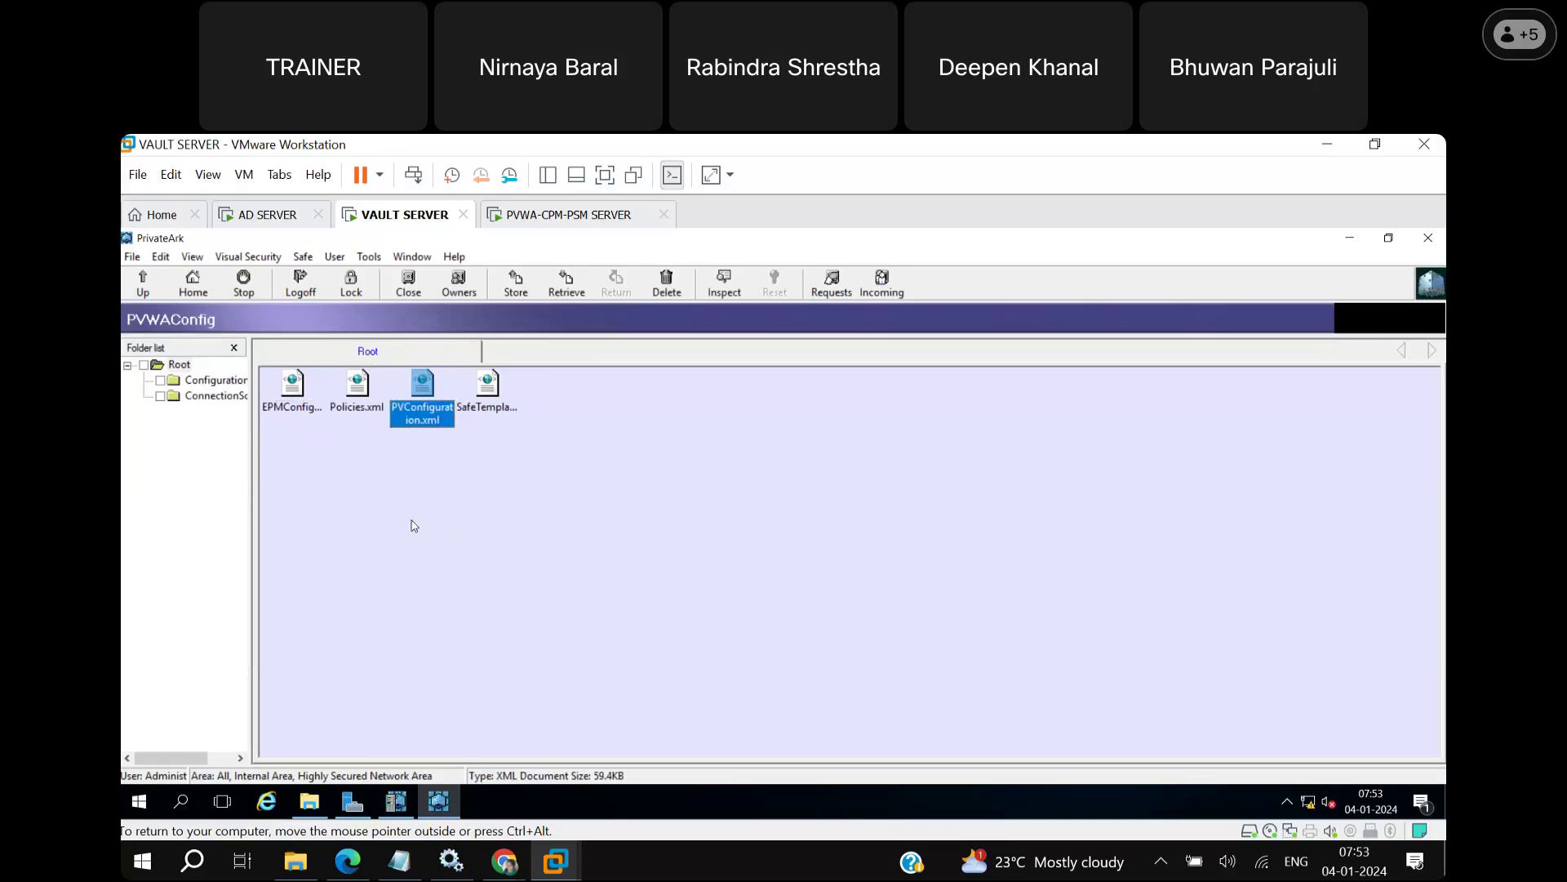
click(360, 411)
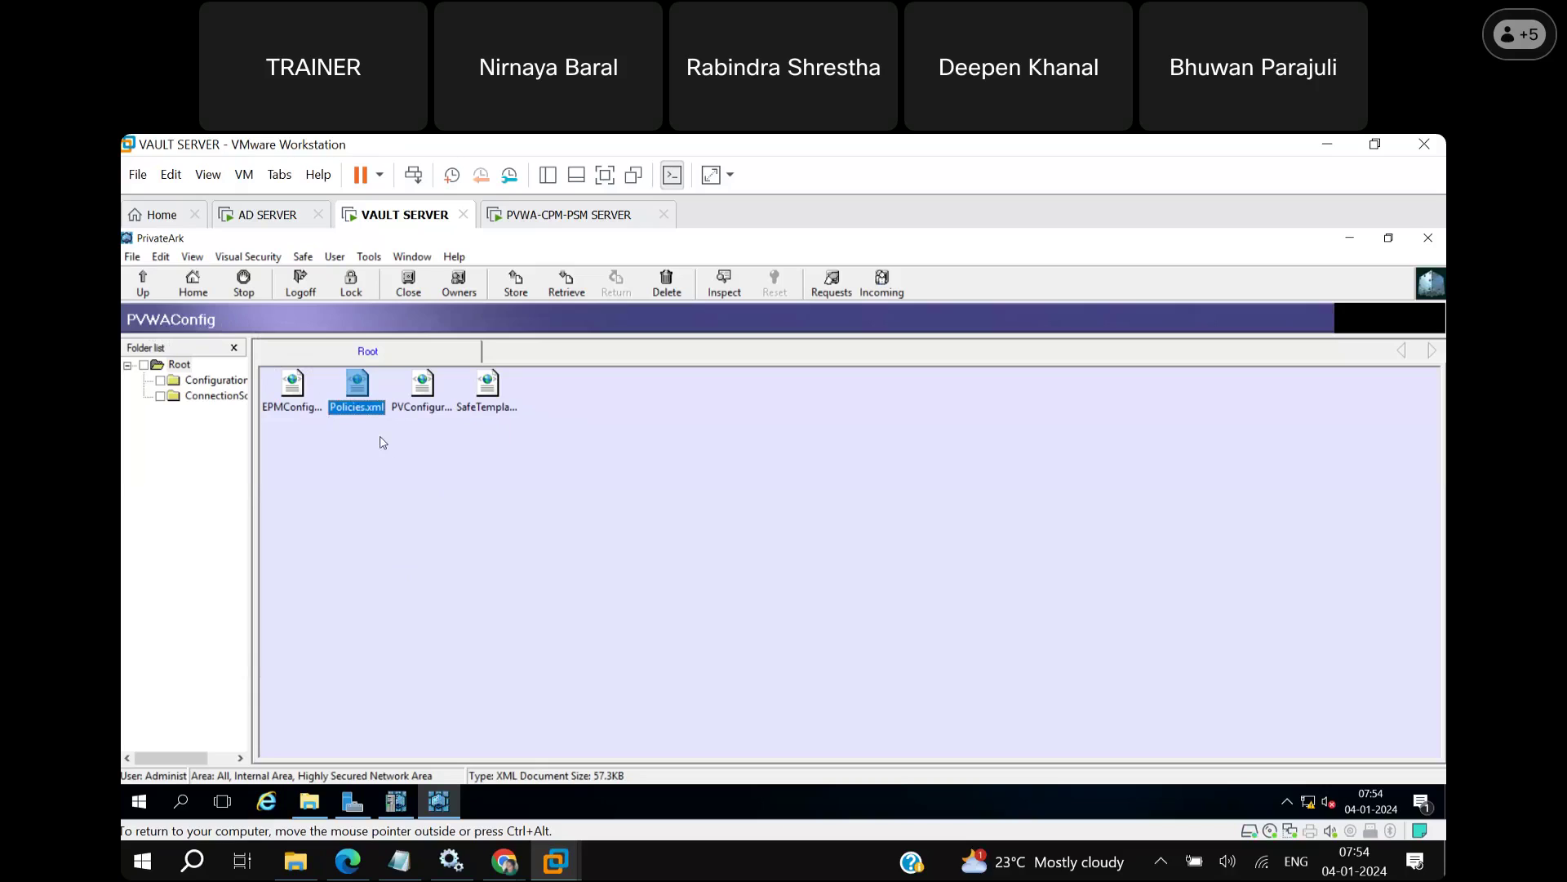
click(438, 400)
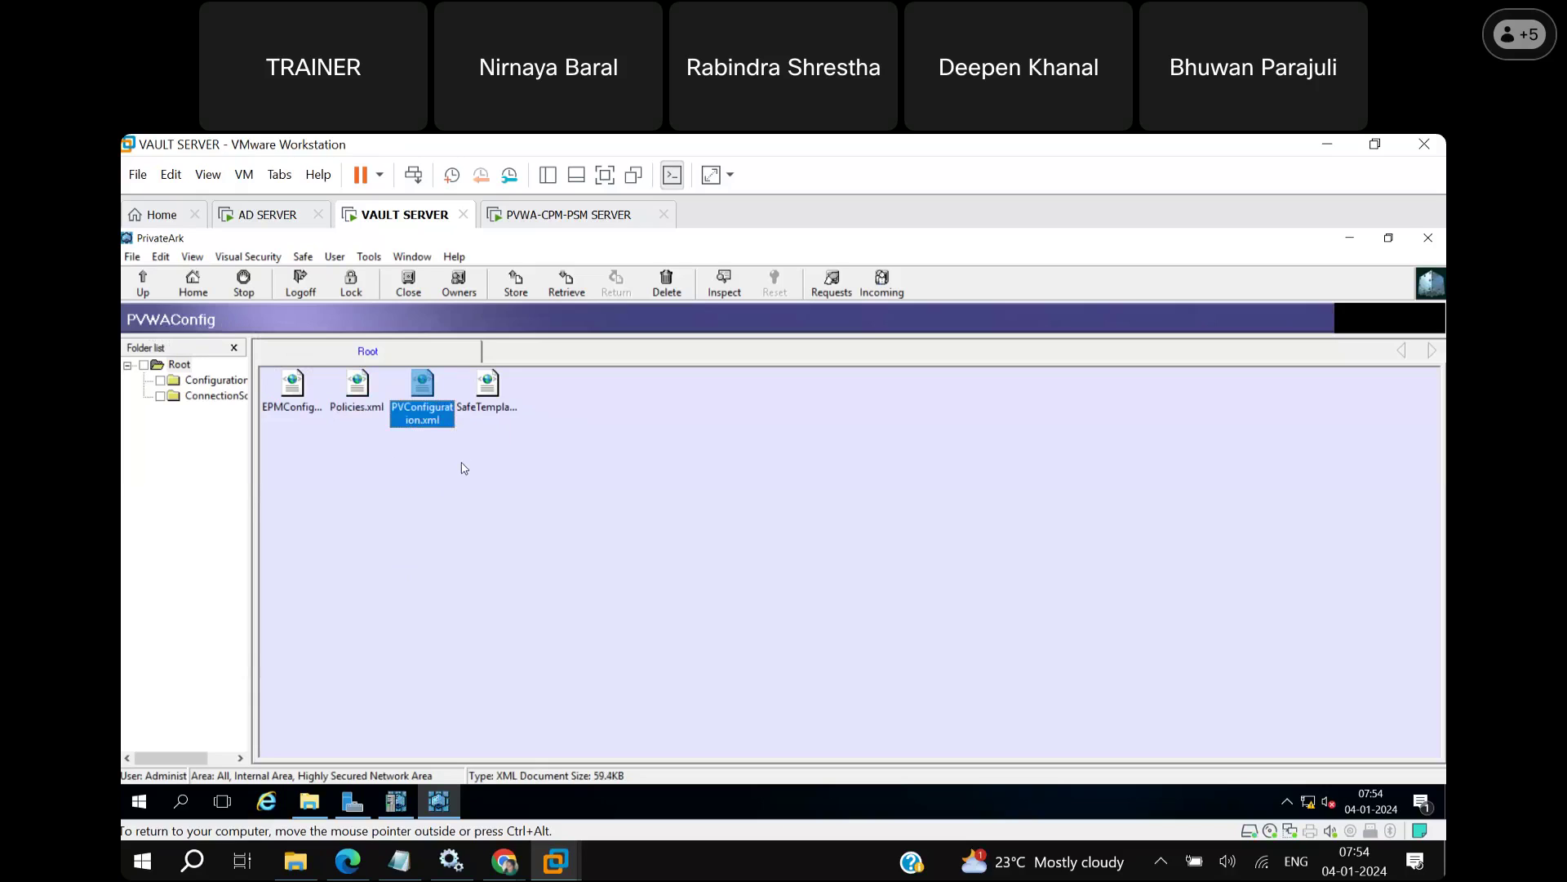
click(415, 297)
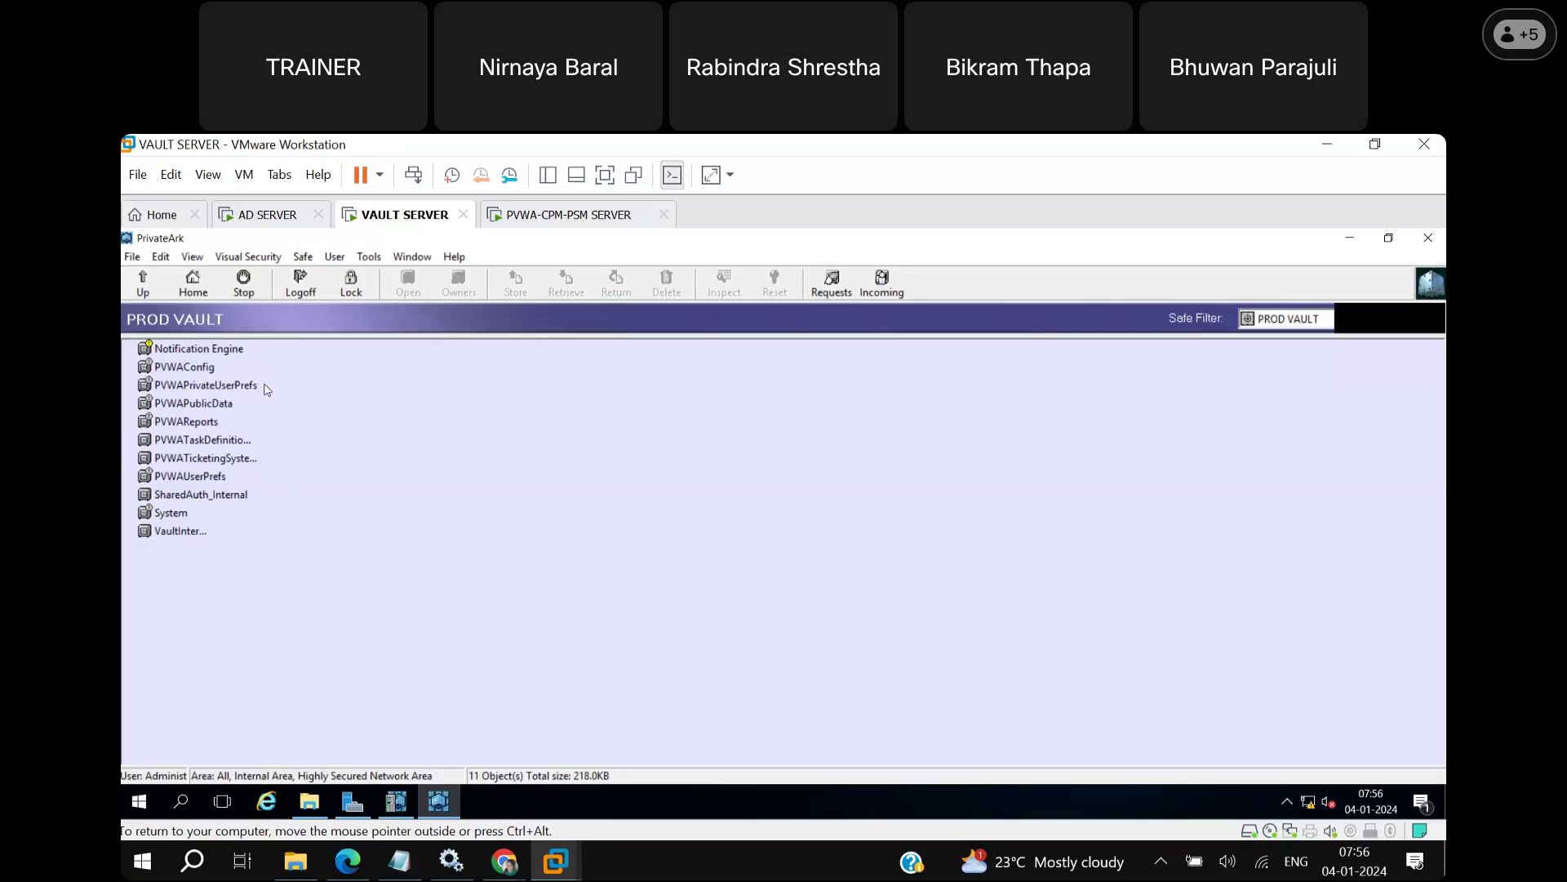
Open Tools > Administrative Tools > Users and Groups to list PROD VAULT's users, including PVWAAppUser.
click(359, 256)
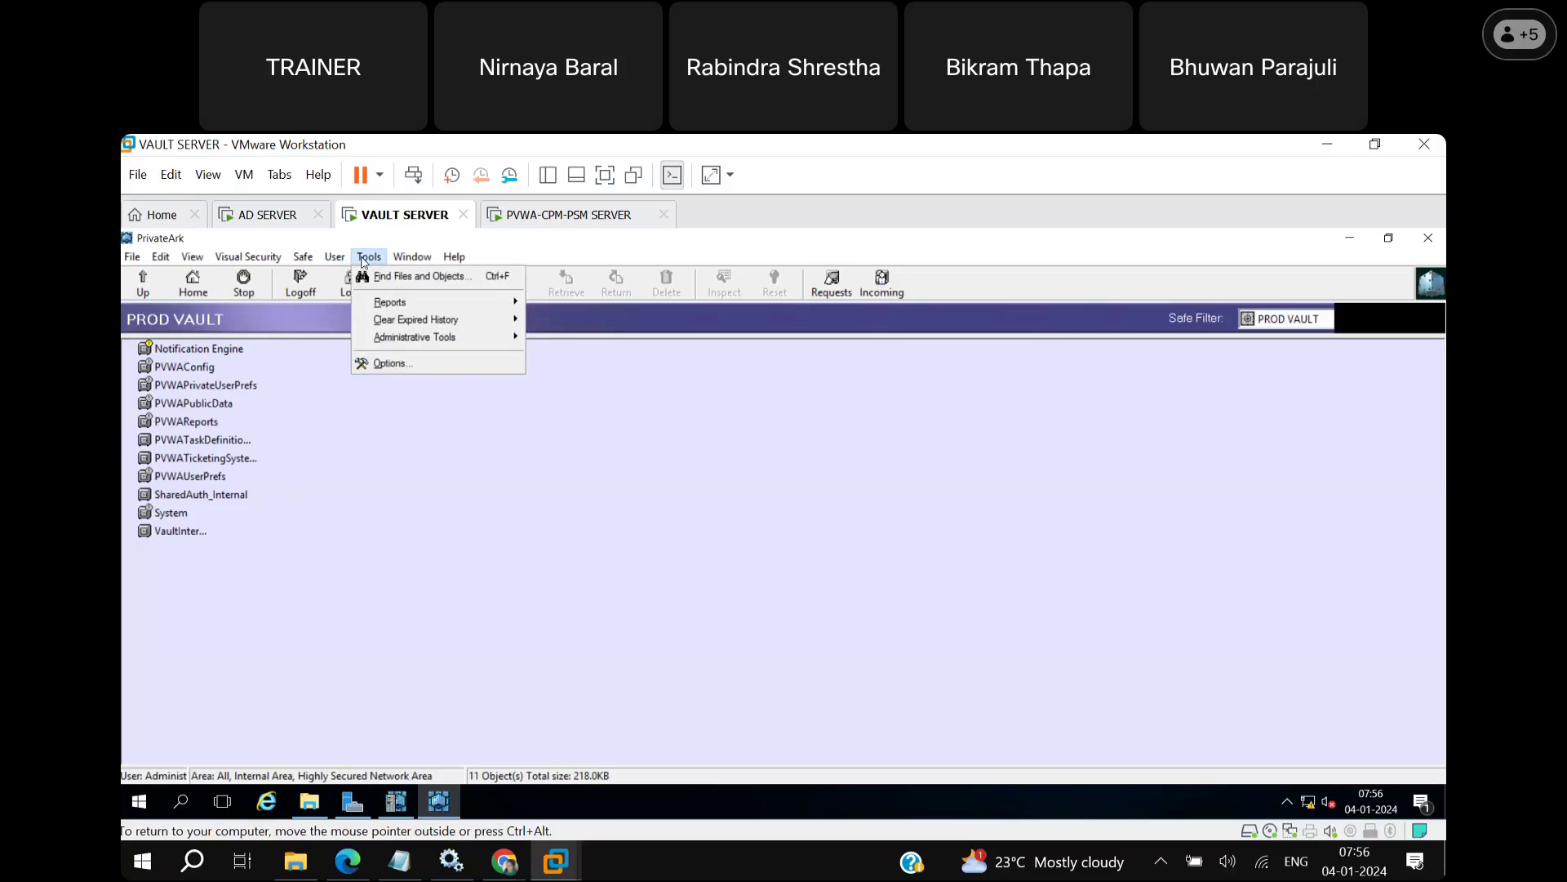
mouse_move(401, 343)
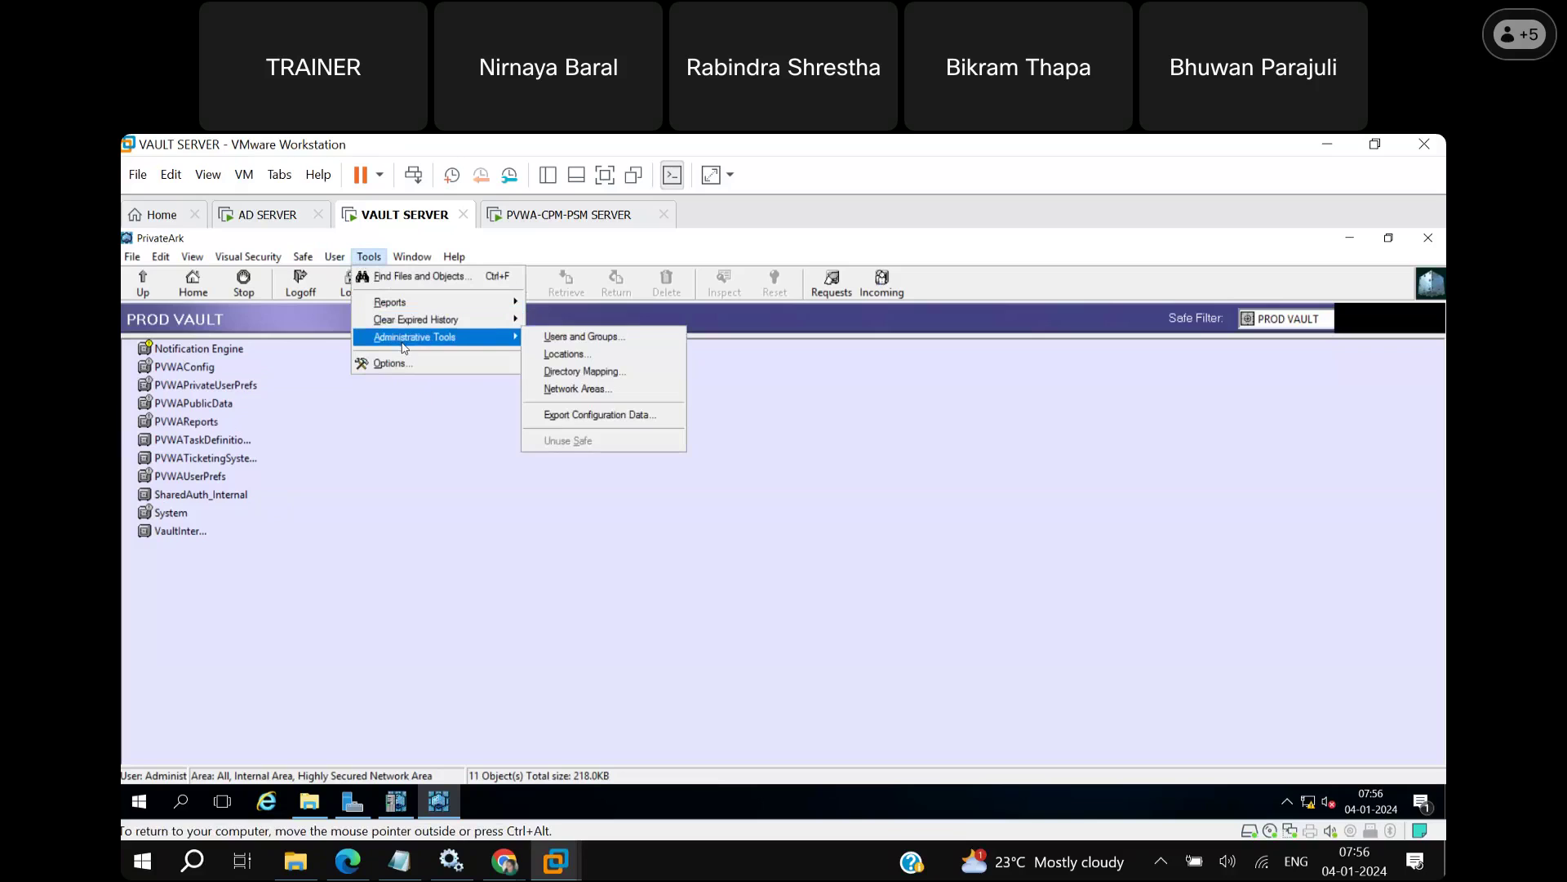
click(600, 349)
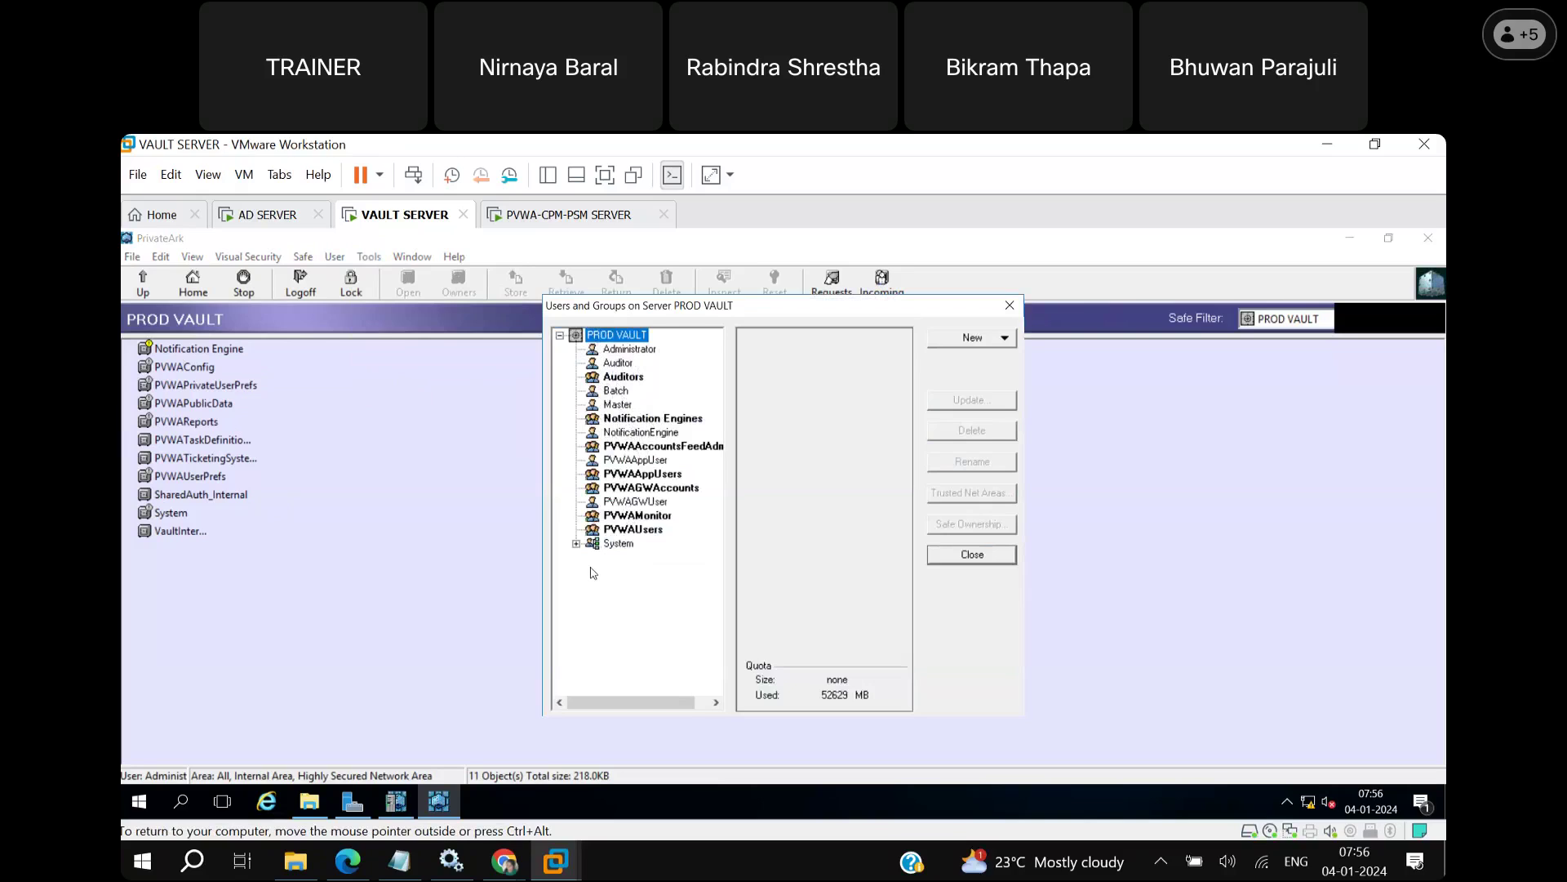
Expand the System node and view the Vault Admins and PVWA accounts feed admins groups.
click(576, 544)
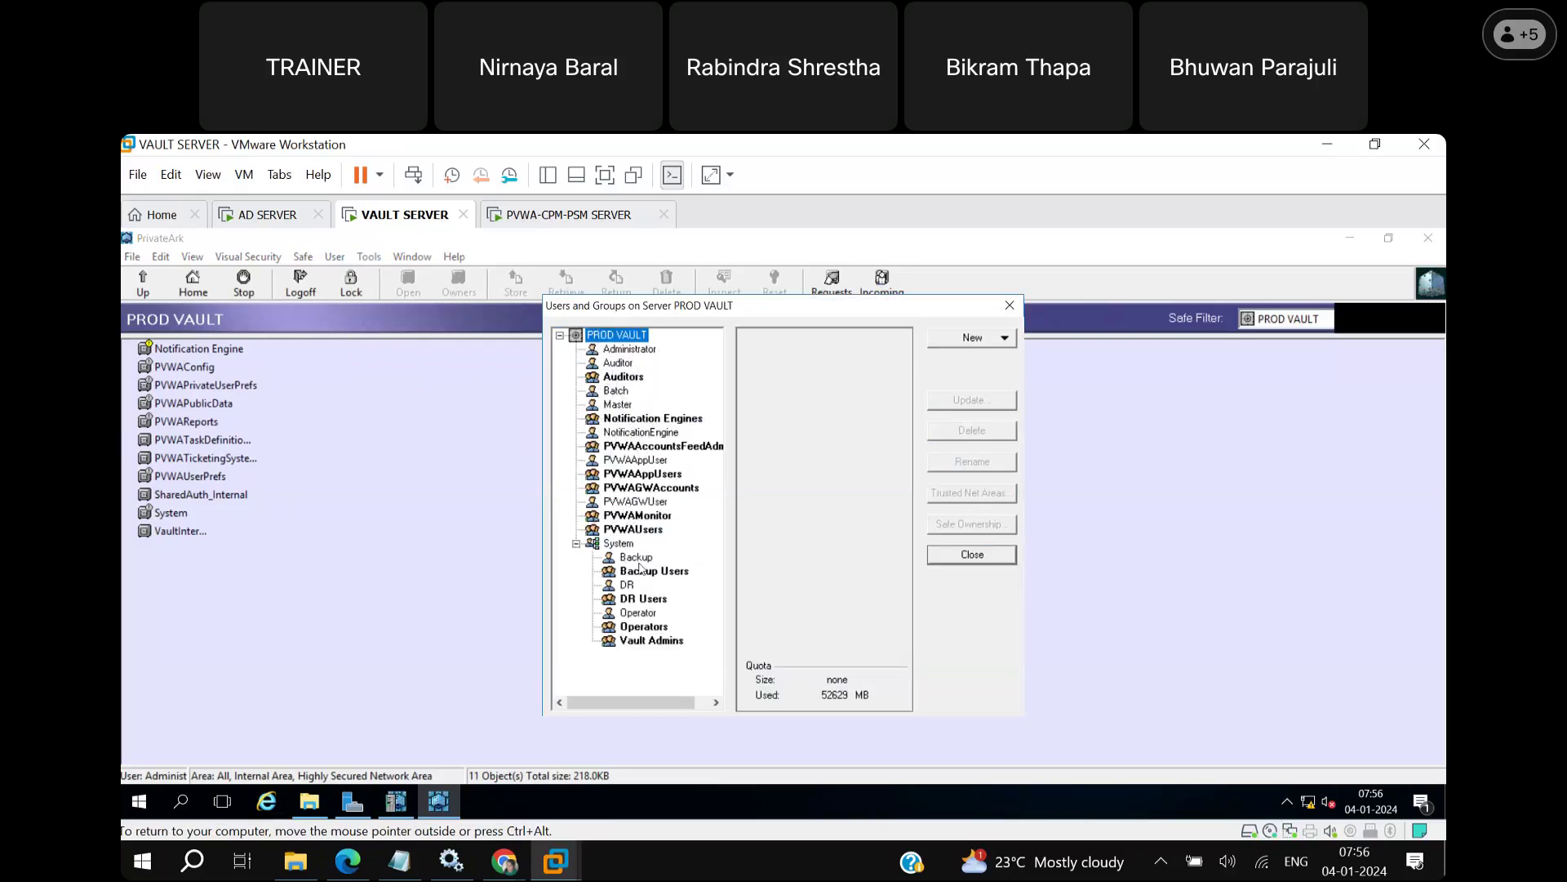
click(650, 643)
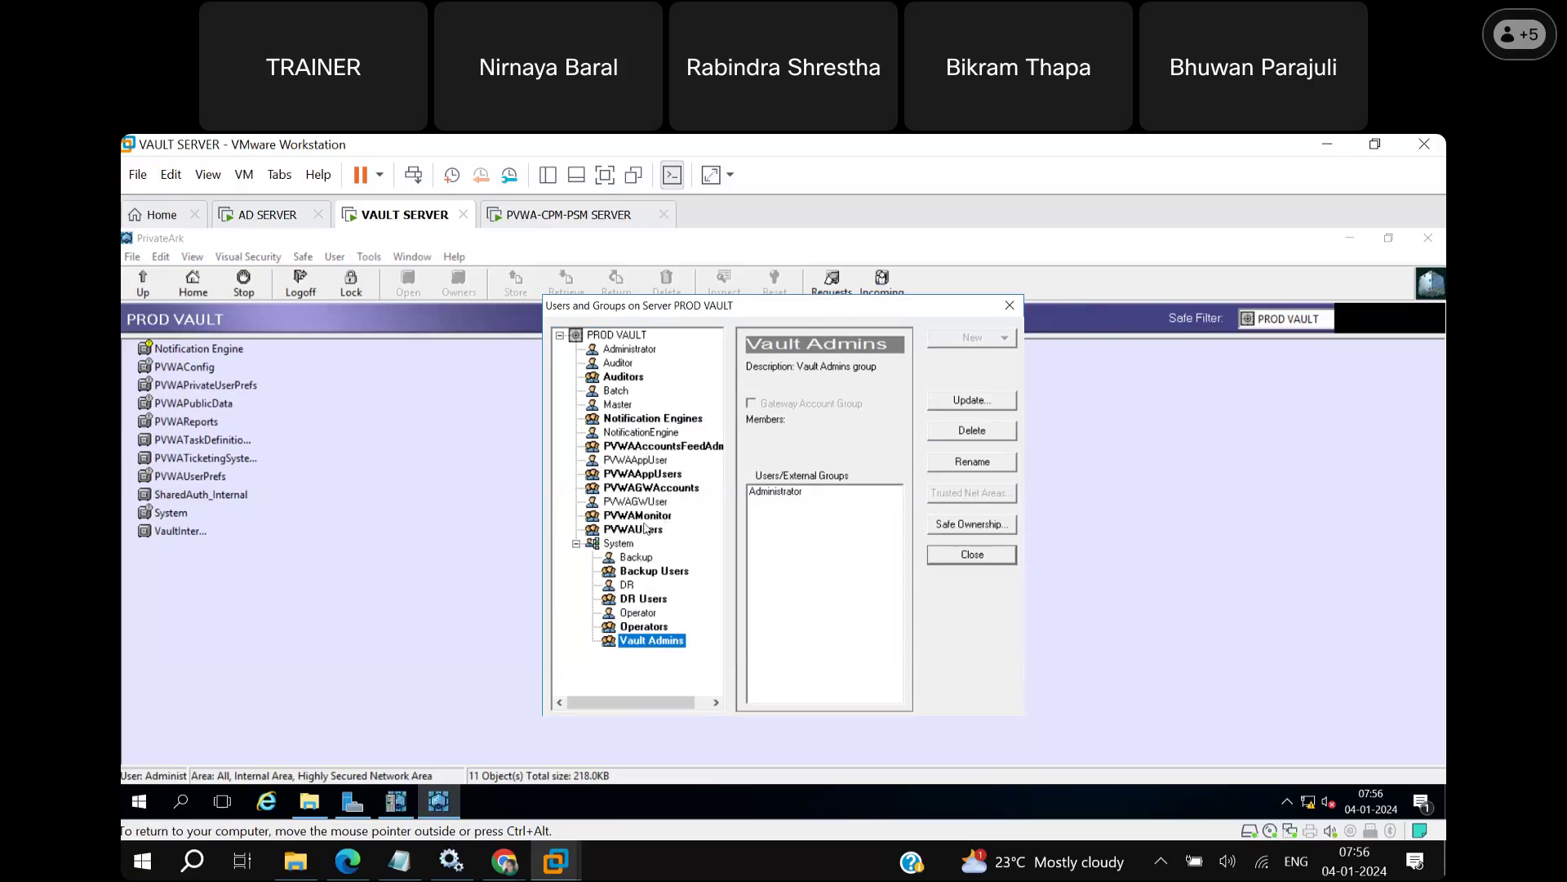
click(630, 448)
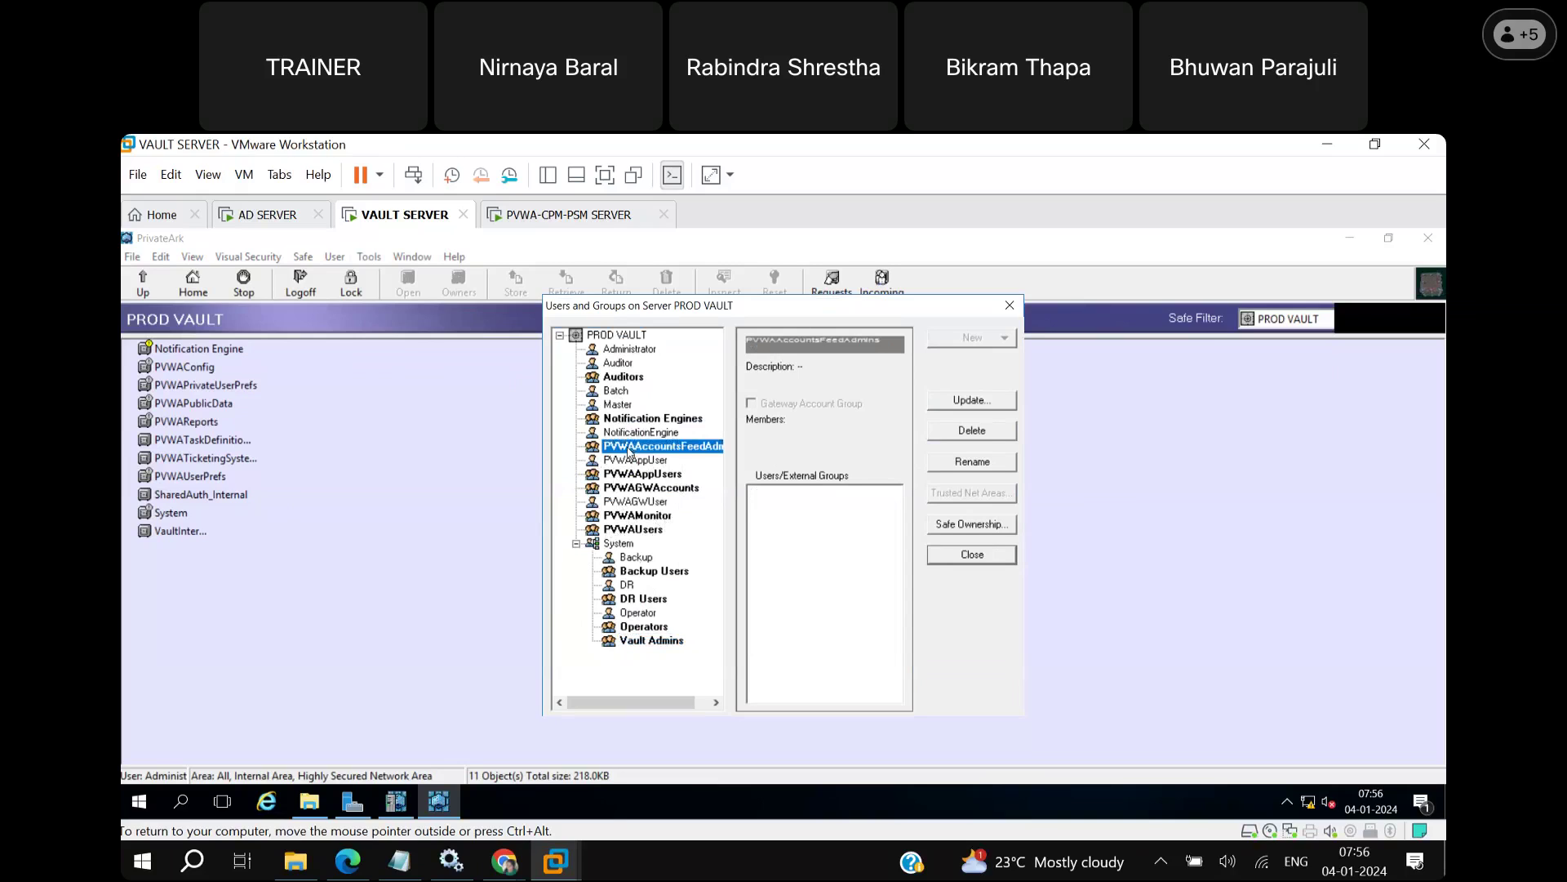
Inspect PVWAAppUser, PVWAAppUsers, PVWAGWAccounts, PVWAGWUser, PVWAMonitor and PVWAUsers in turn.
click(628, 460)
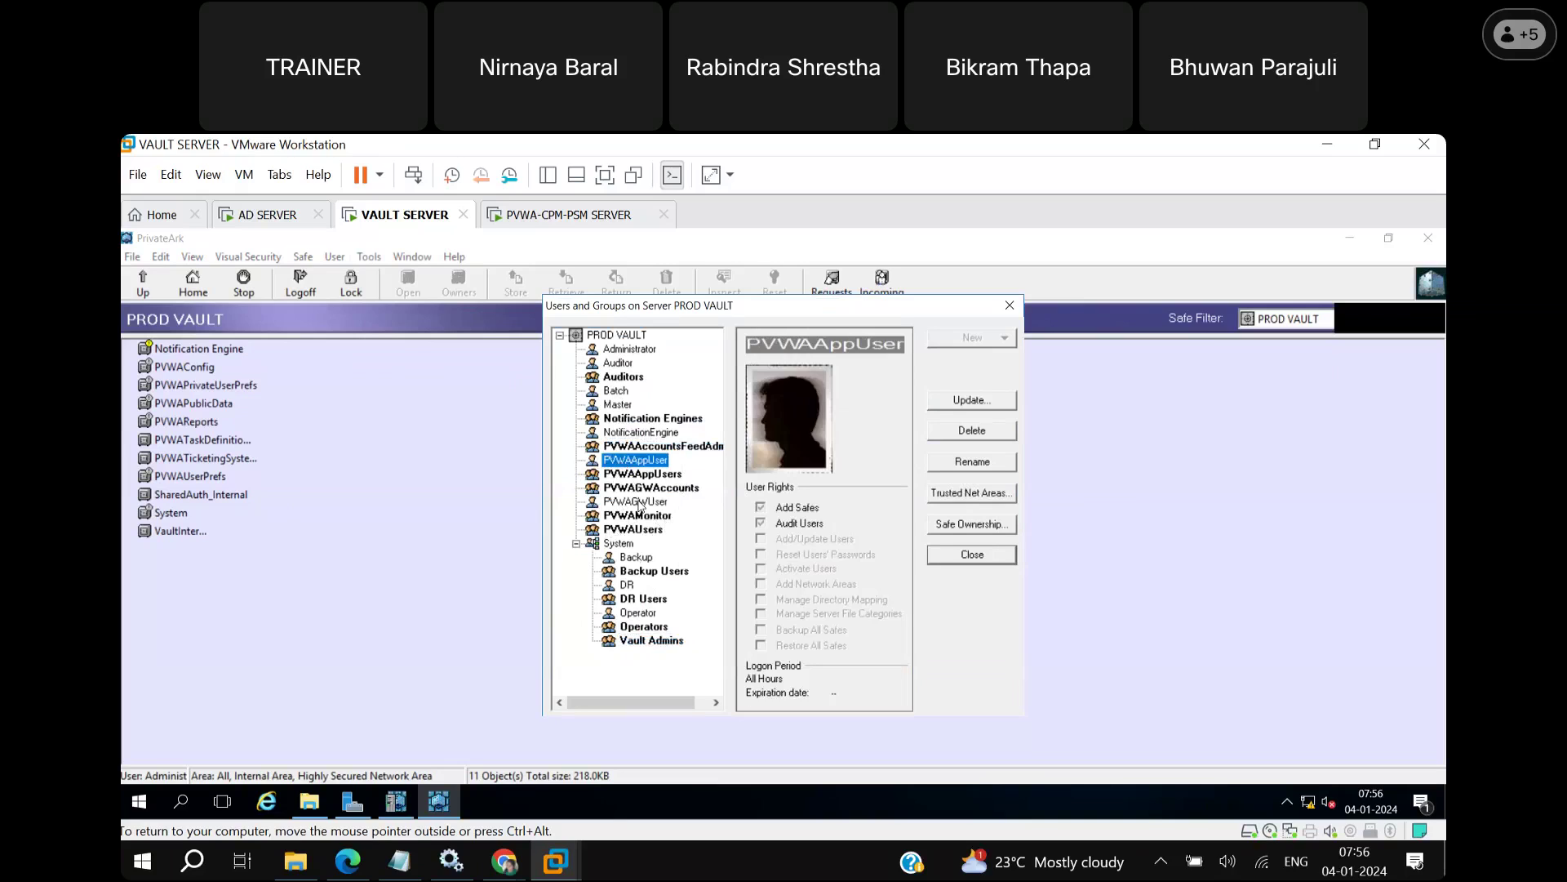
click(638, 481)
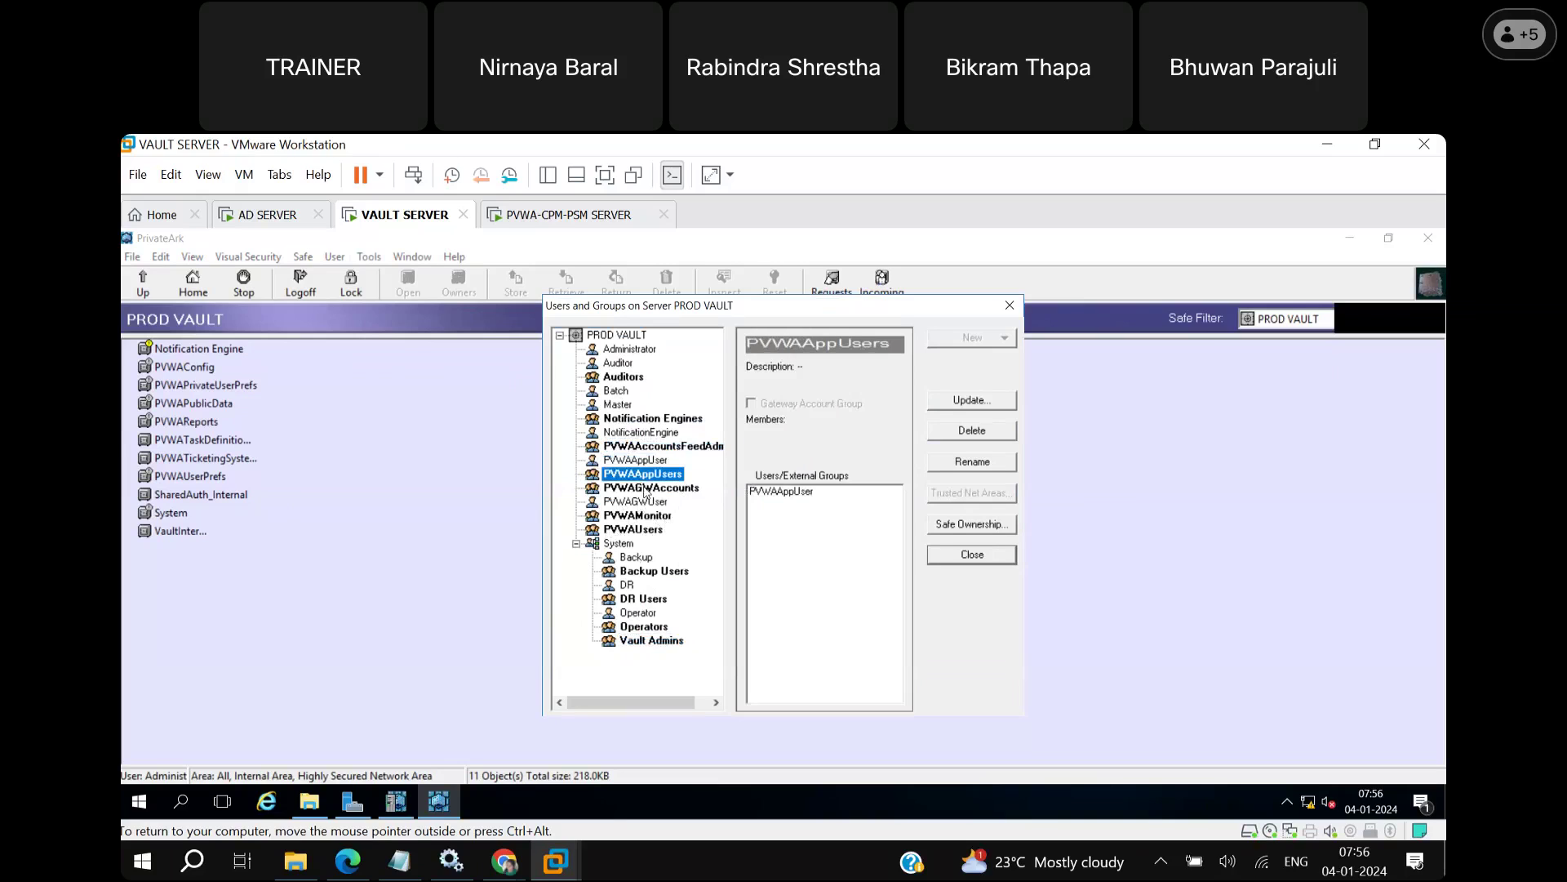
click(643, 488)
click(640, 502)
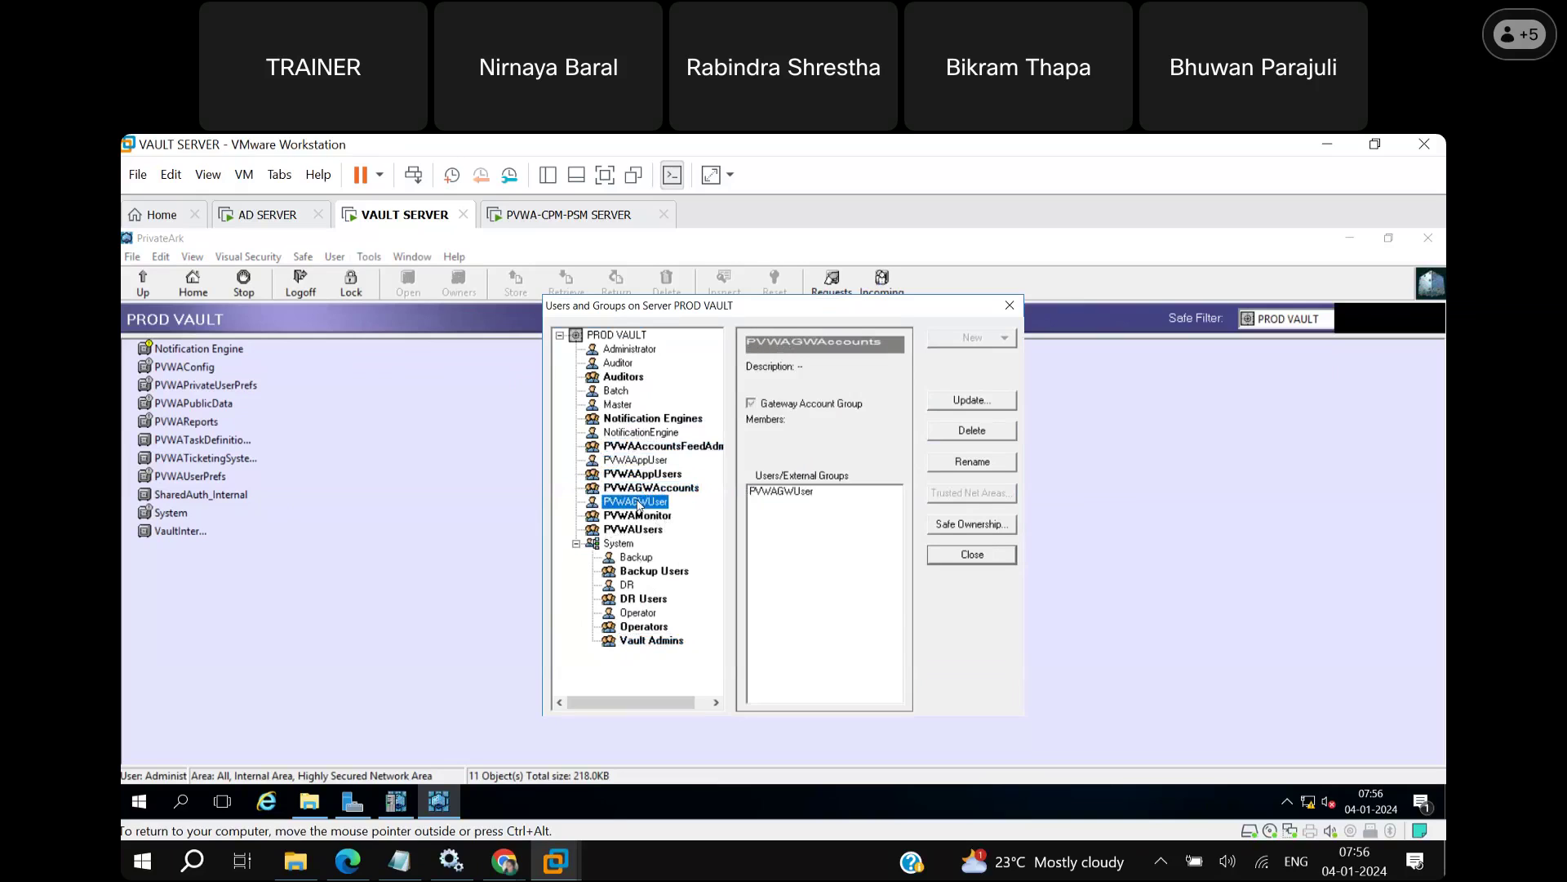
click(638, 517)
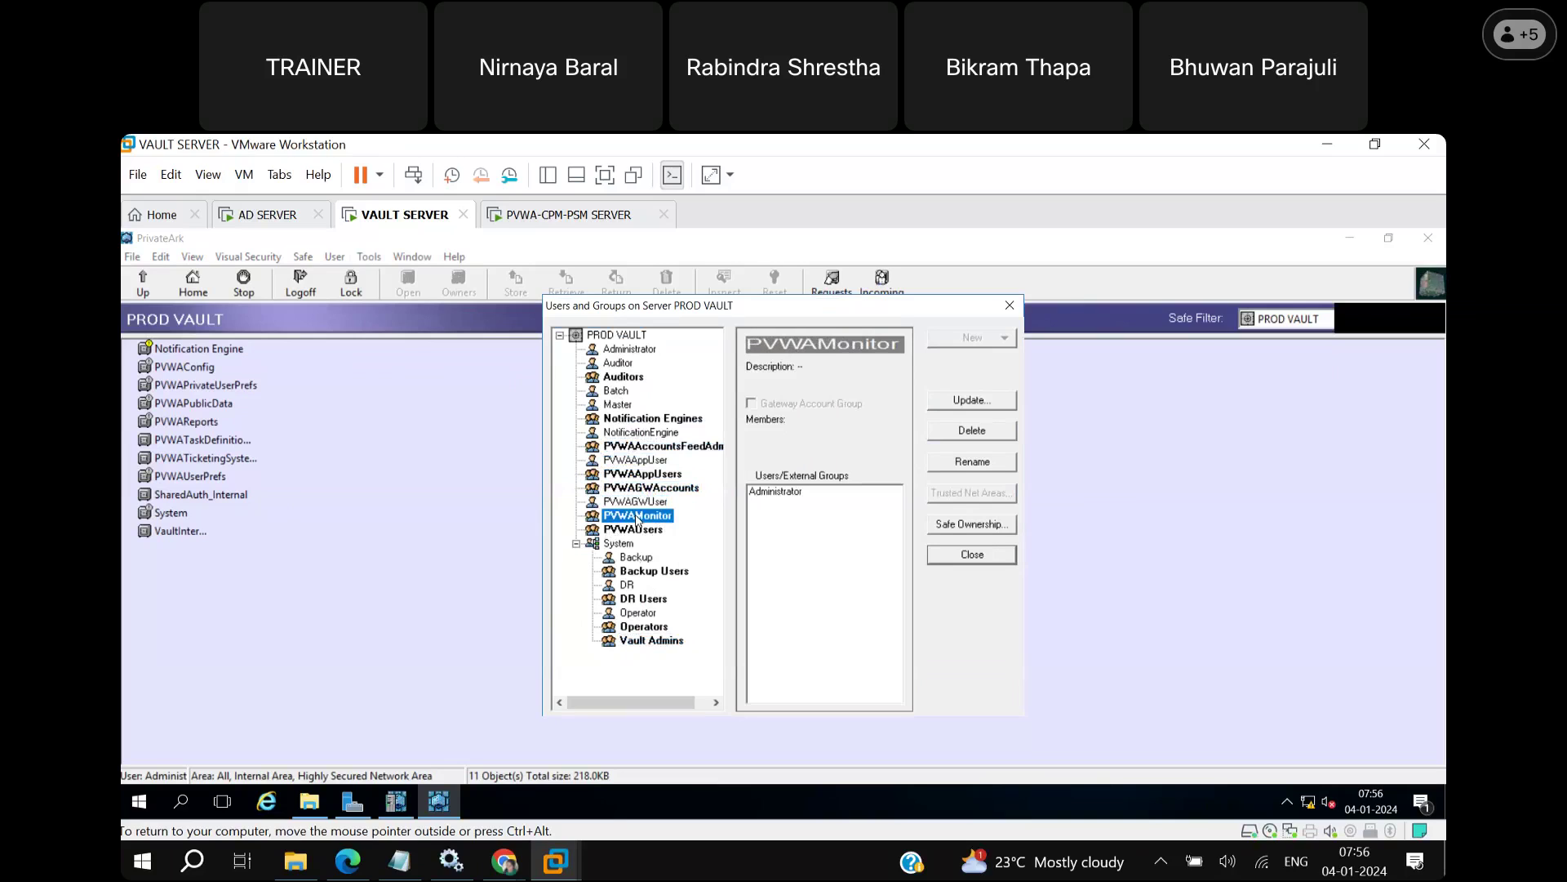
click(642, 531)
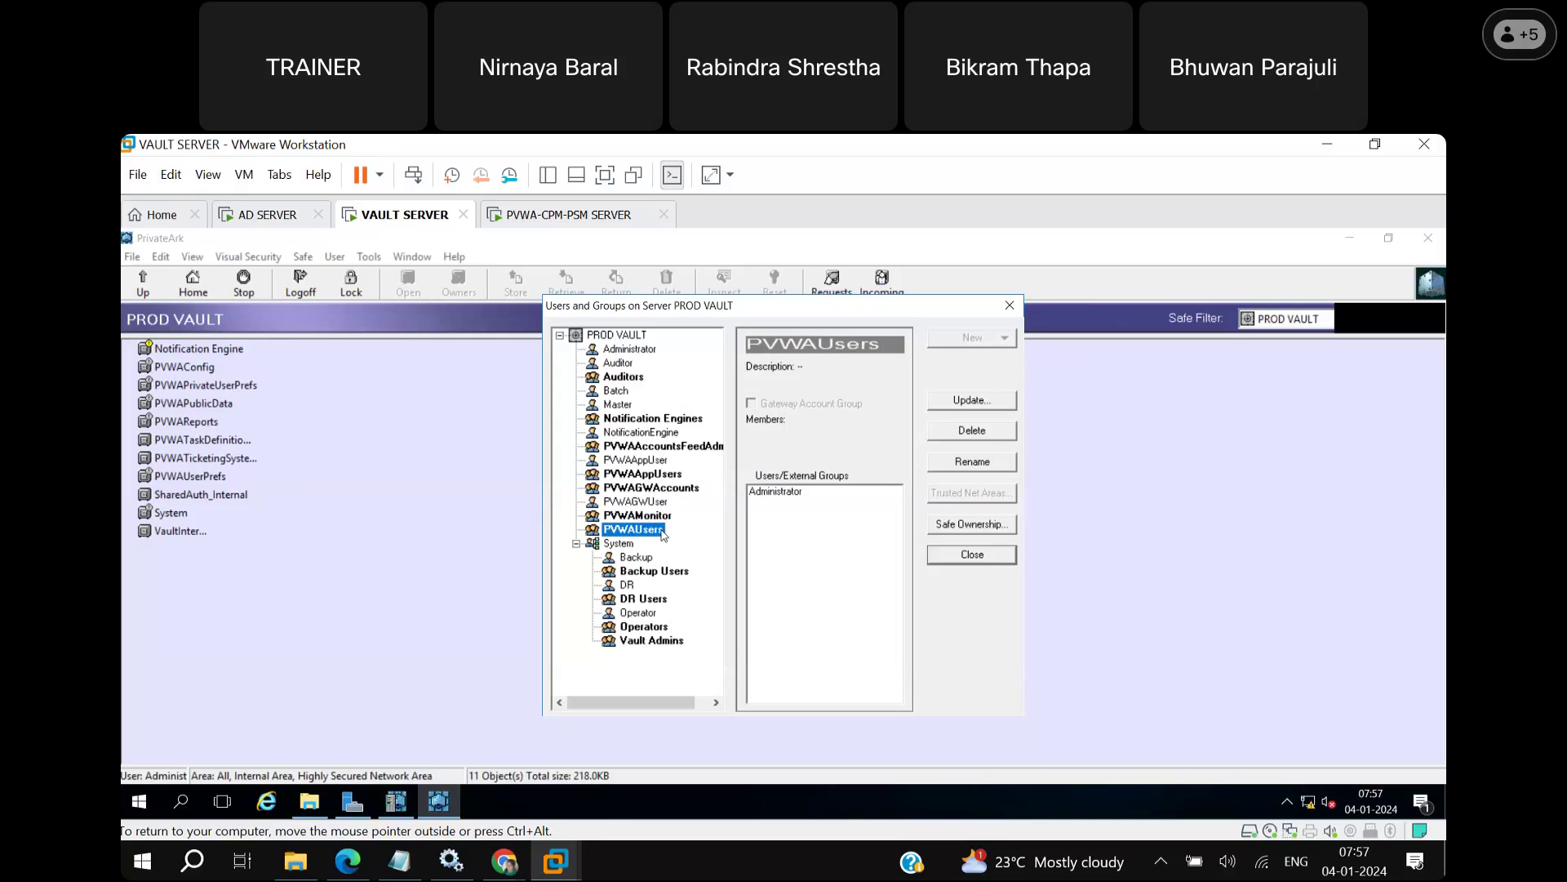
Compare PVWAAppUser's rights (with Add Safes) against PVWAGWUser's, then close Users and Groups.
click(628, 462)
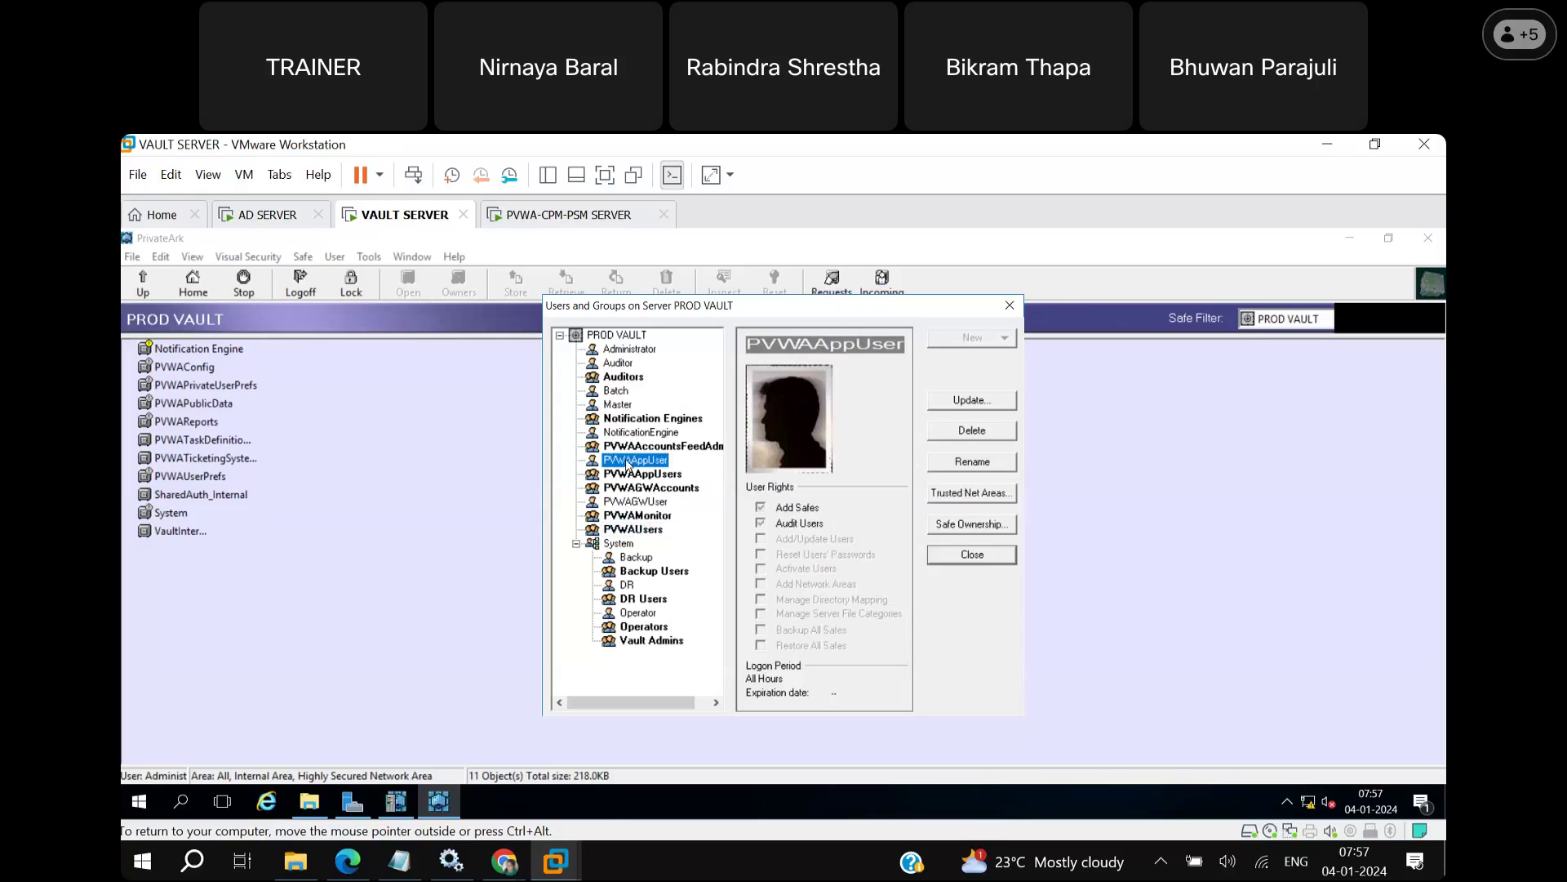
click(664, 506)
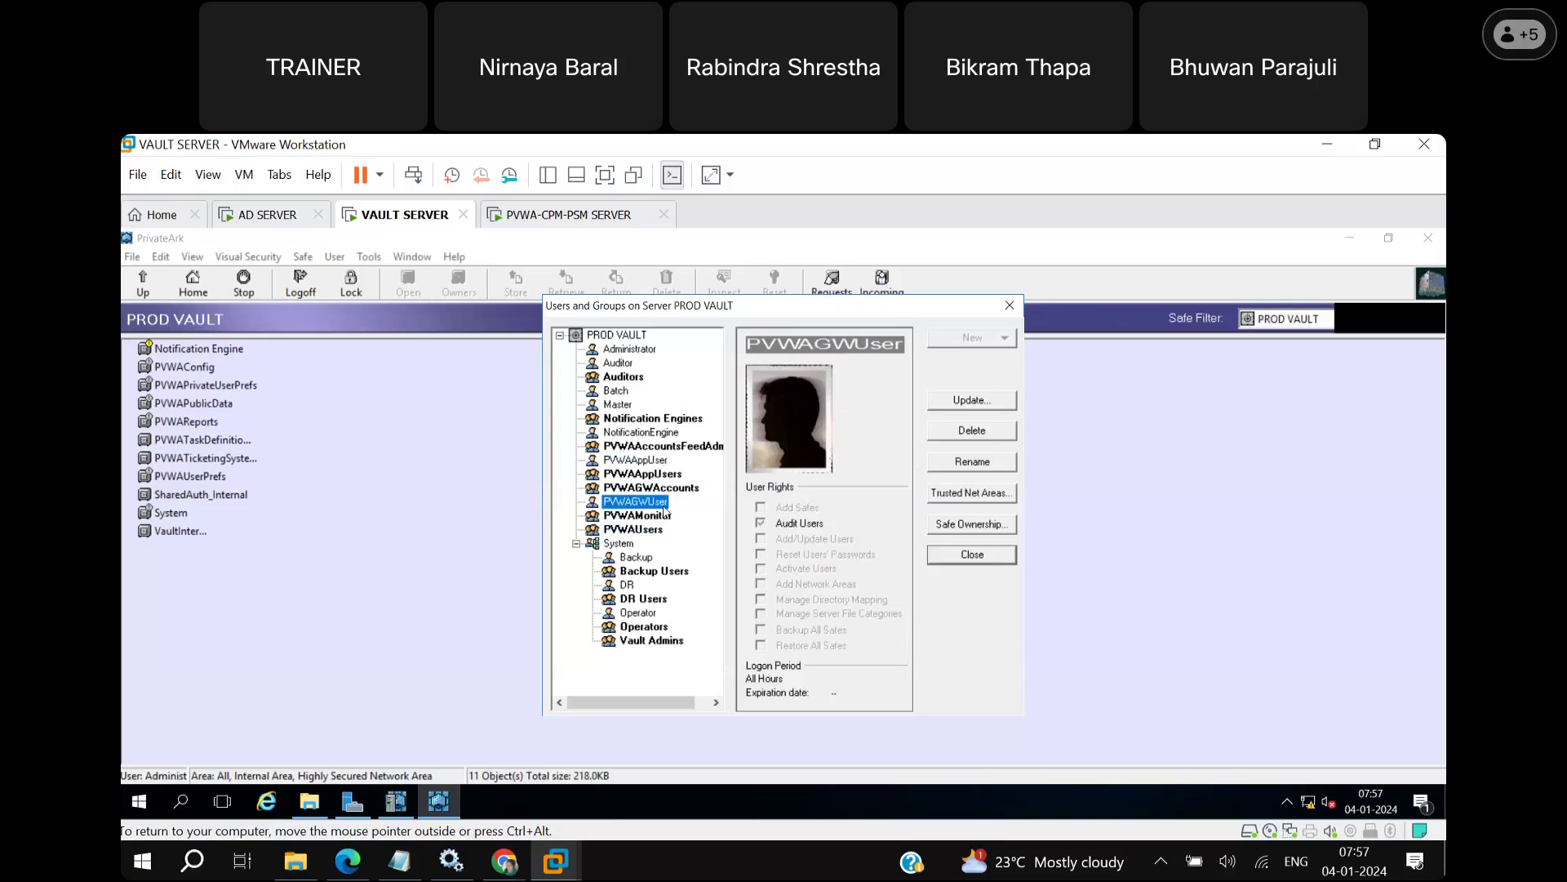
click(629, 461)
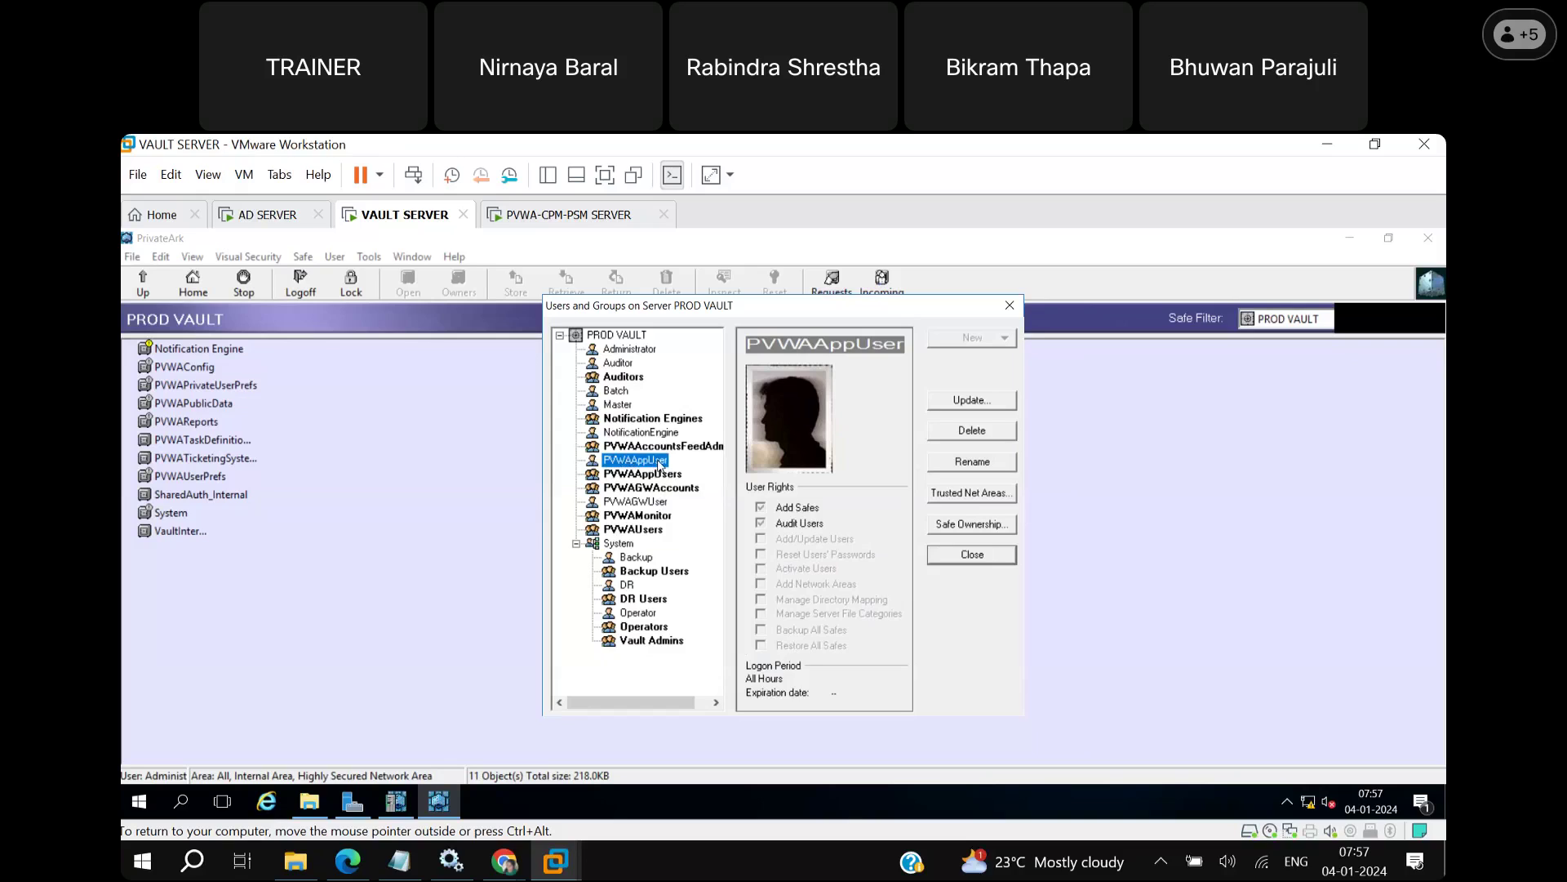
click(659, 503)
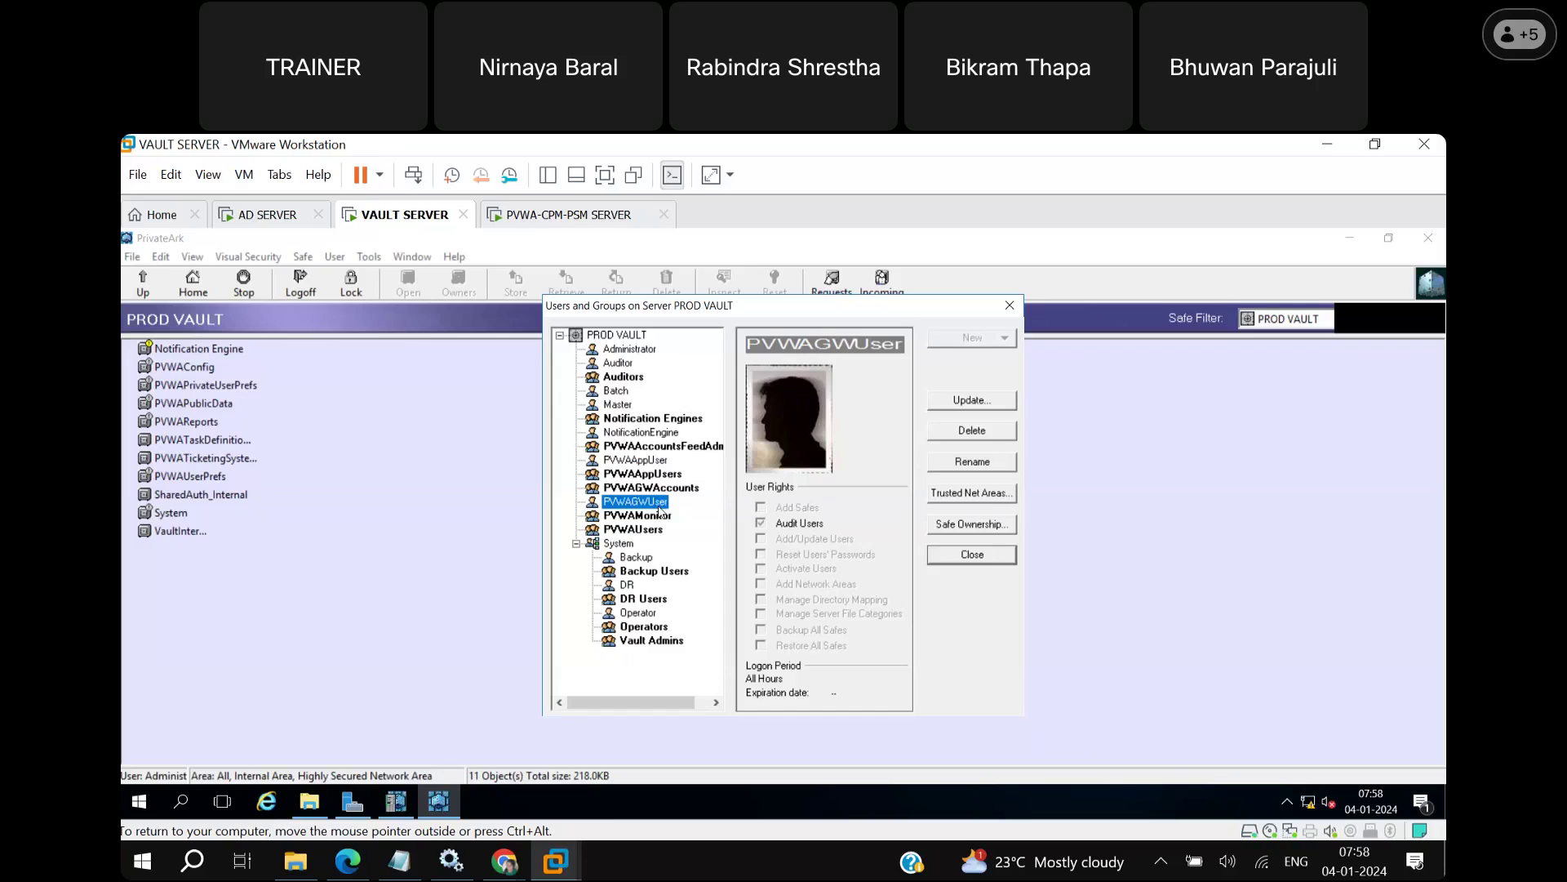
click(972, 555)
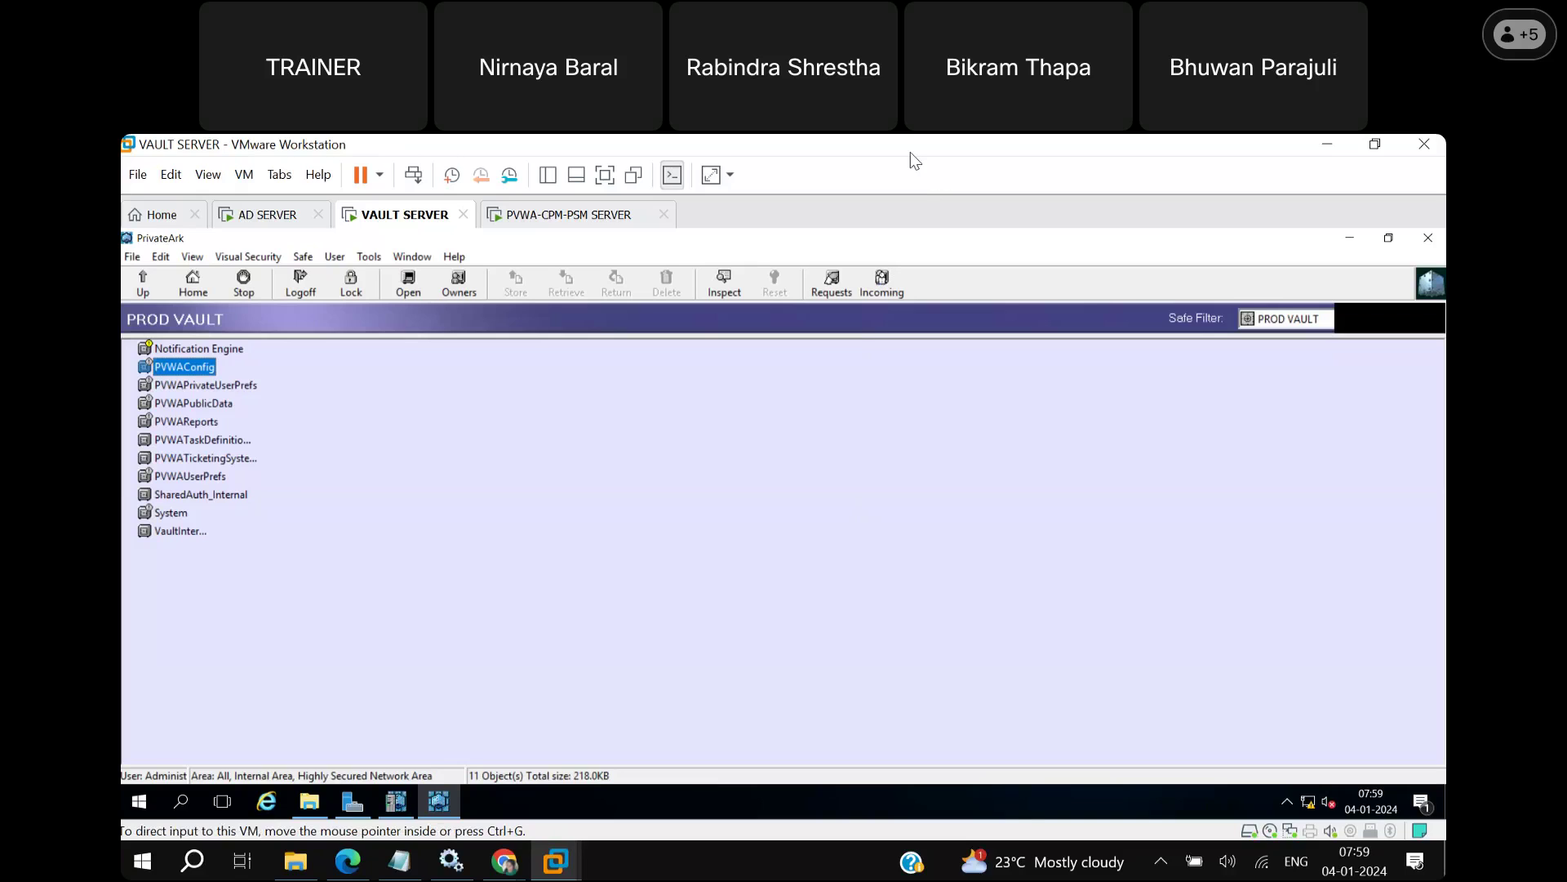
Log the PrivateArk Client off the PROD VAULT.
click(300, 284)
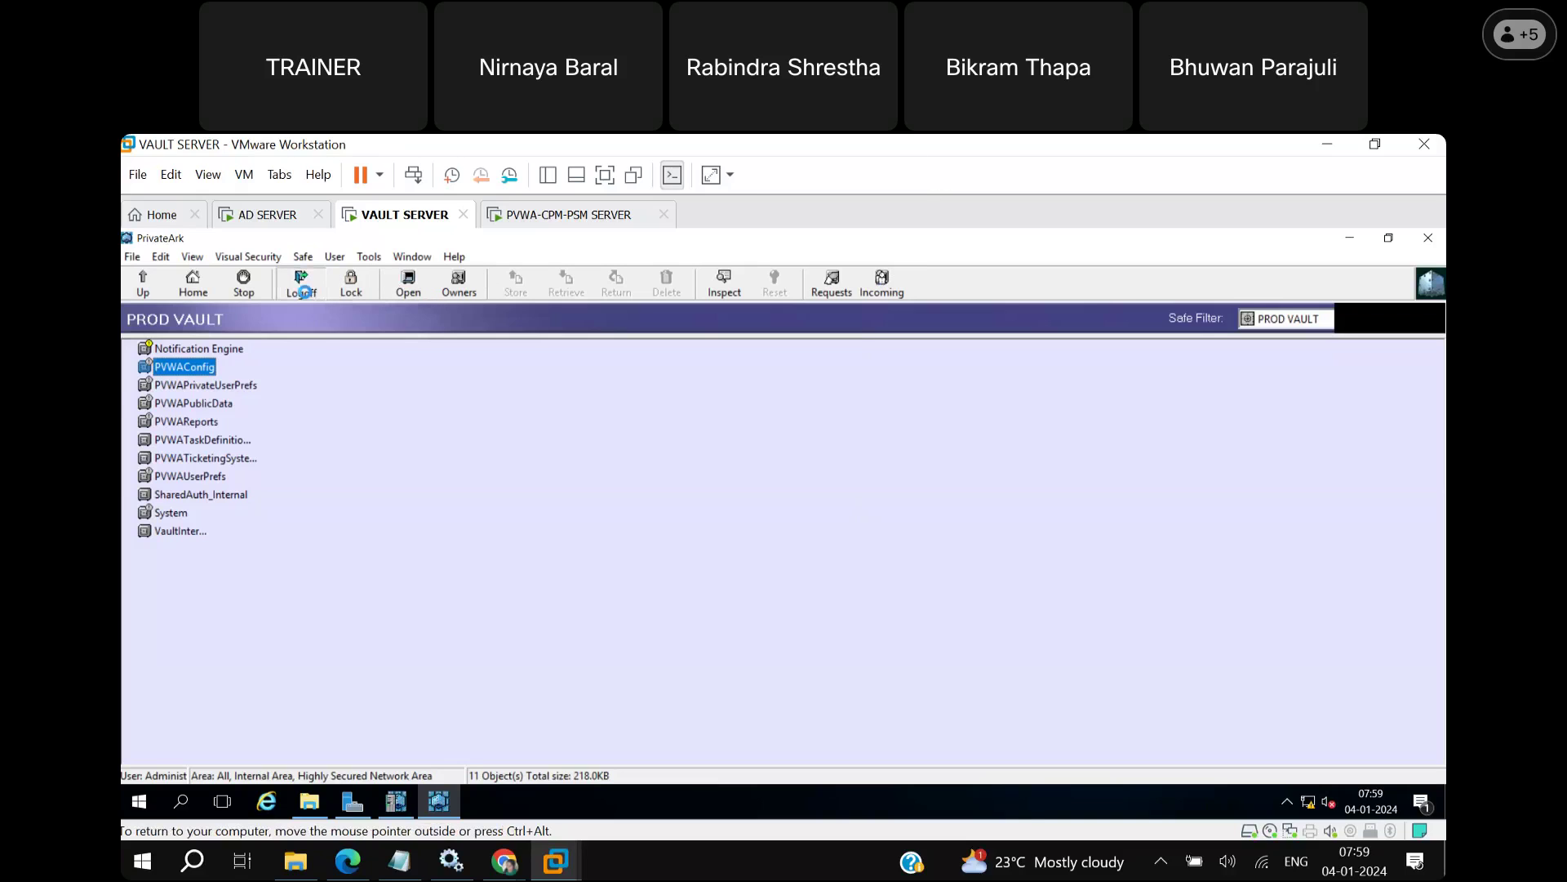